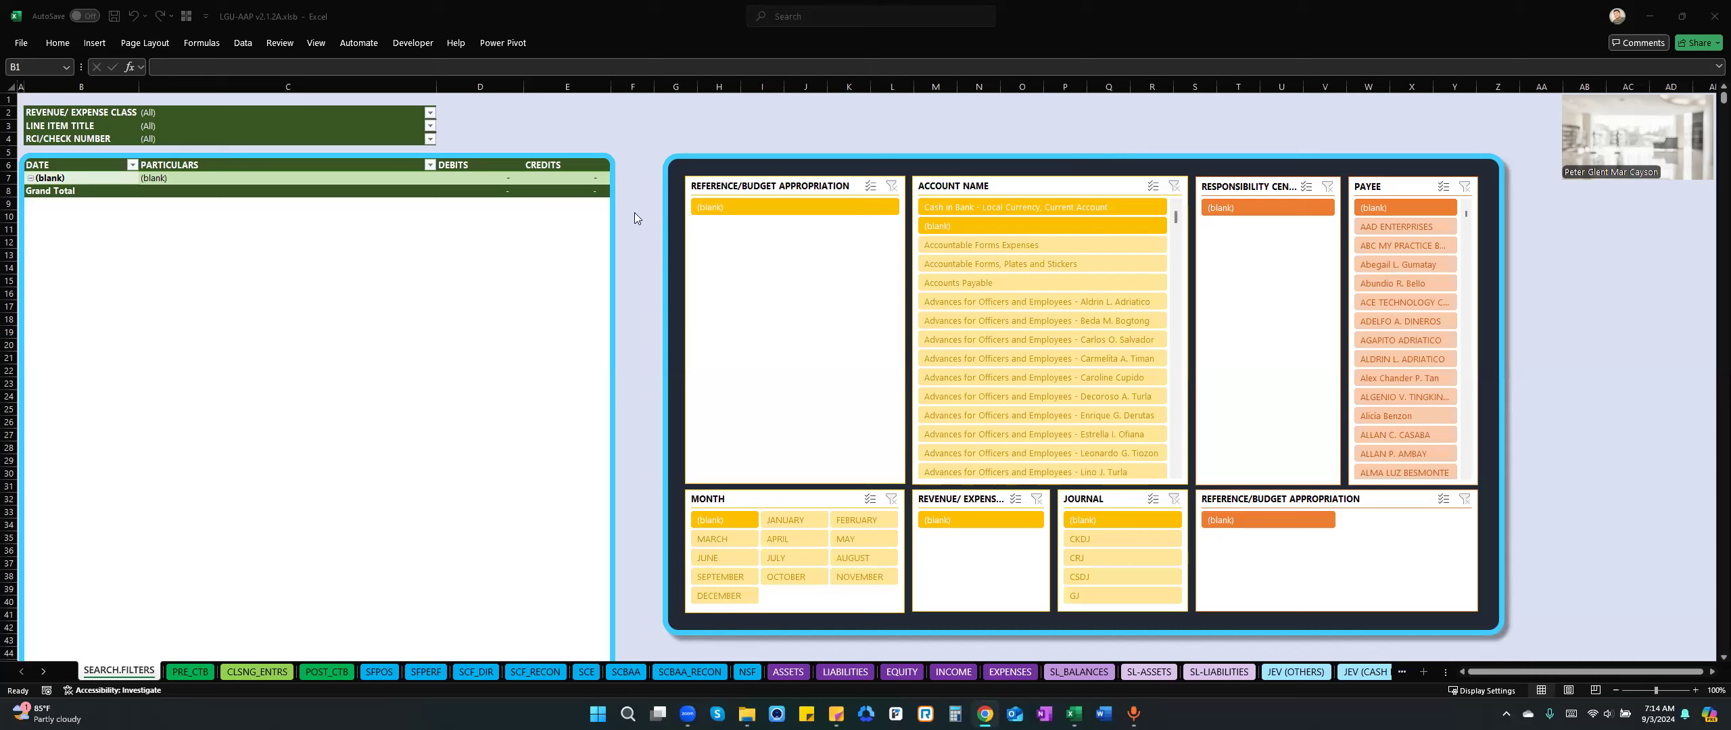
Examine the pivot table filters and the slicers on the SEARCH.FILTERS sheet, including account name and responsibility center.
left_click(579, 18)
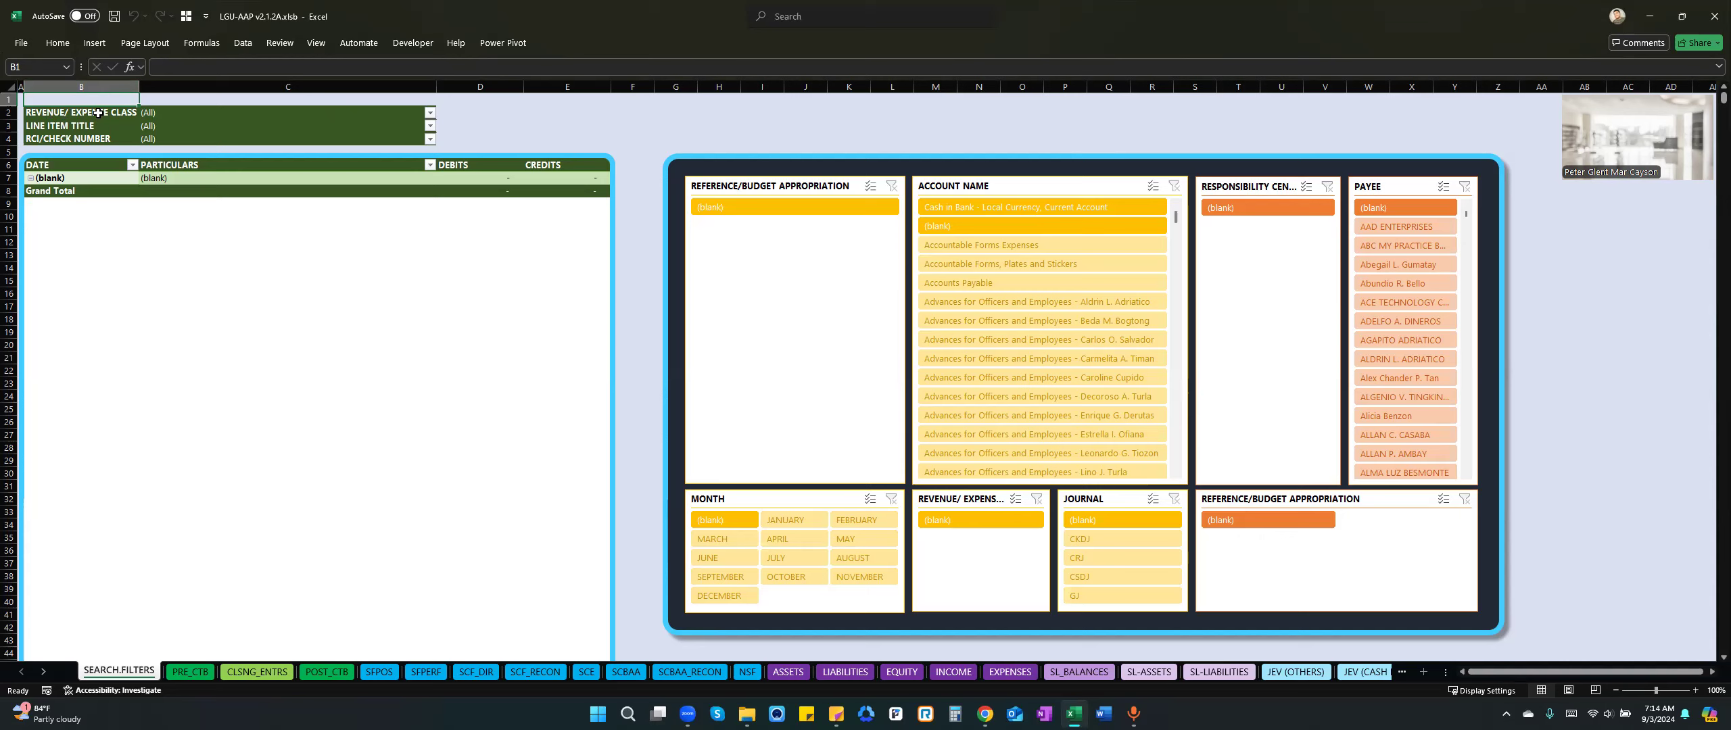
left_click(430, 113)
left_click(377, 285)
left_click(1028, 223)
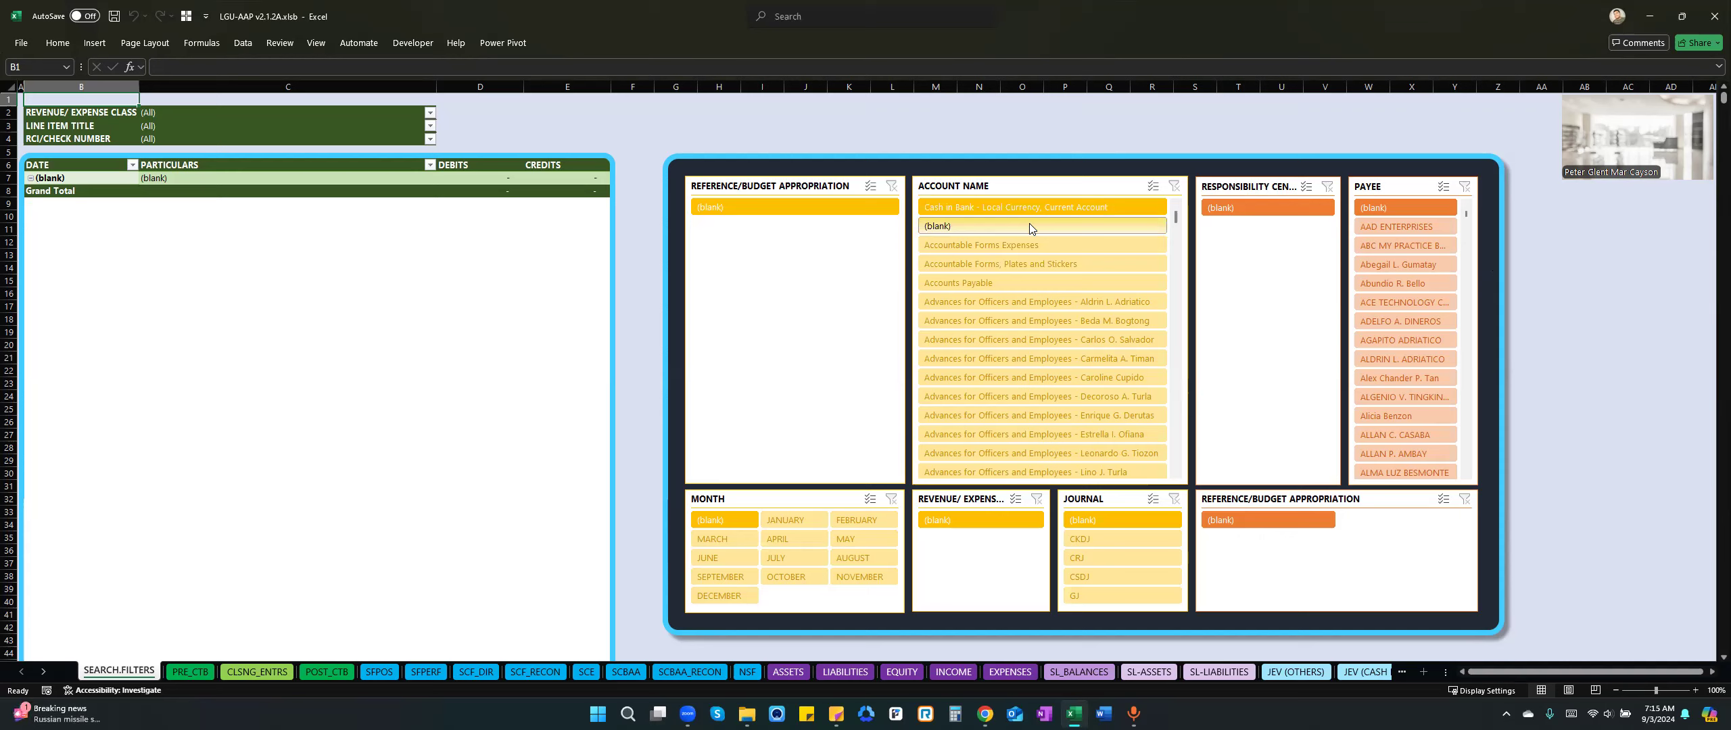
left_click(1029, 223)
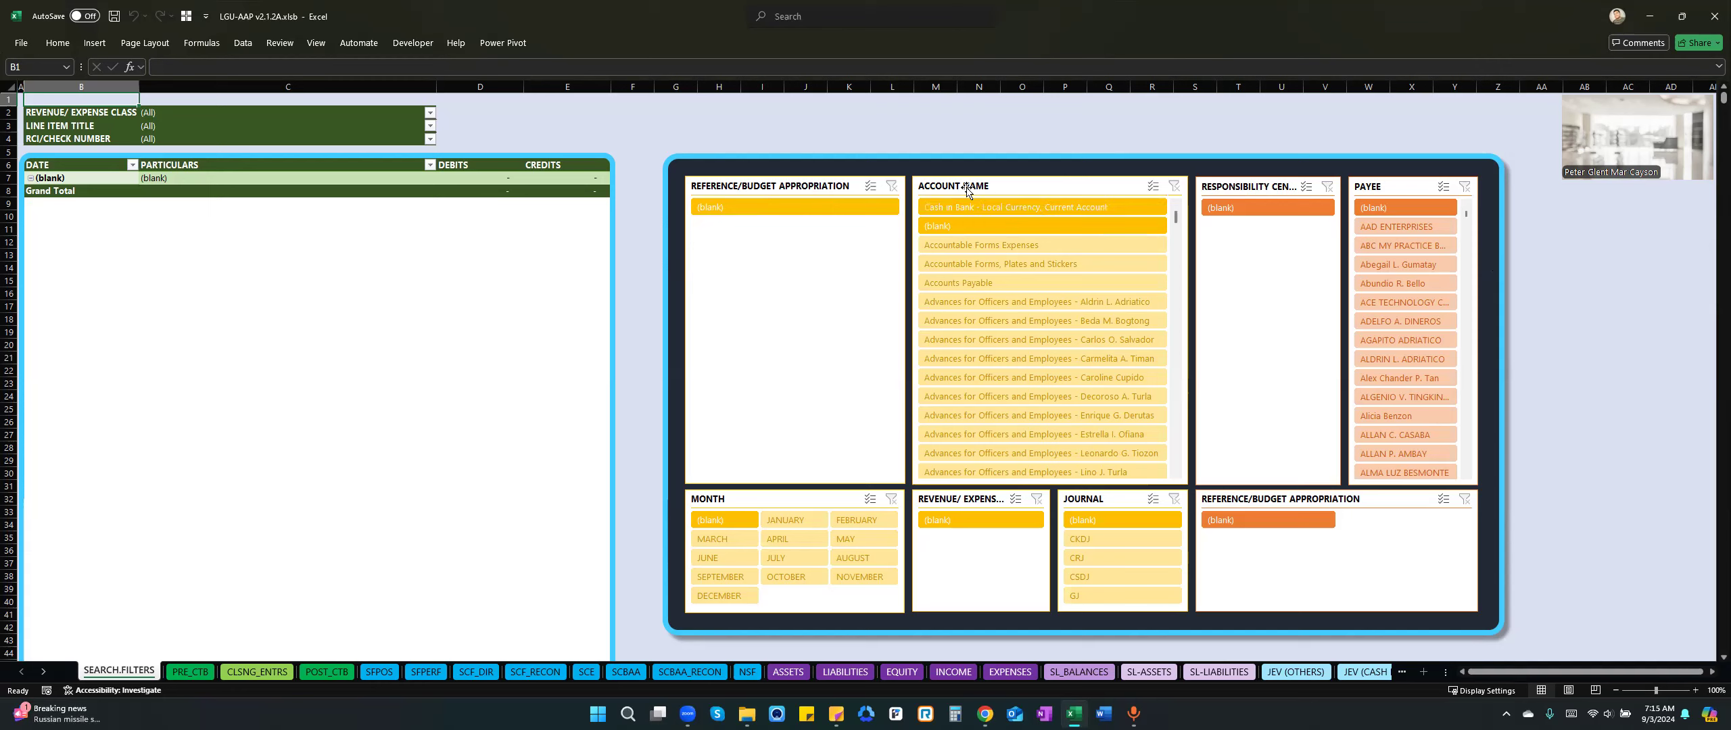
left_click(1243, 207)
Look through the trial balance and financial statement sheets, from PRE_CTB and POST_CTB through SFPOS, the SCF sheets, SCE and SCBAA to NSF.
left_click(191, 672)
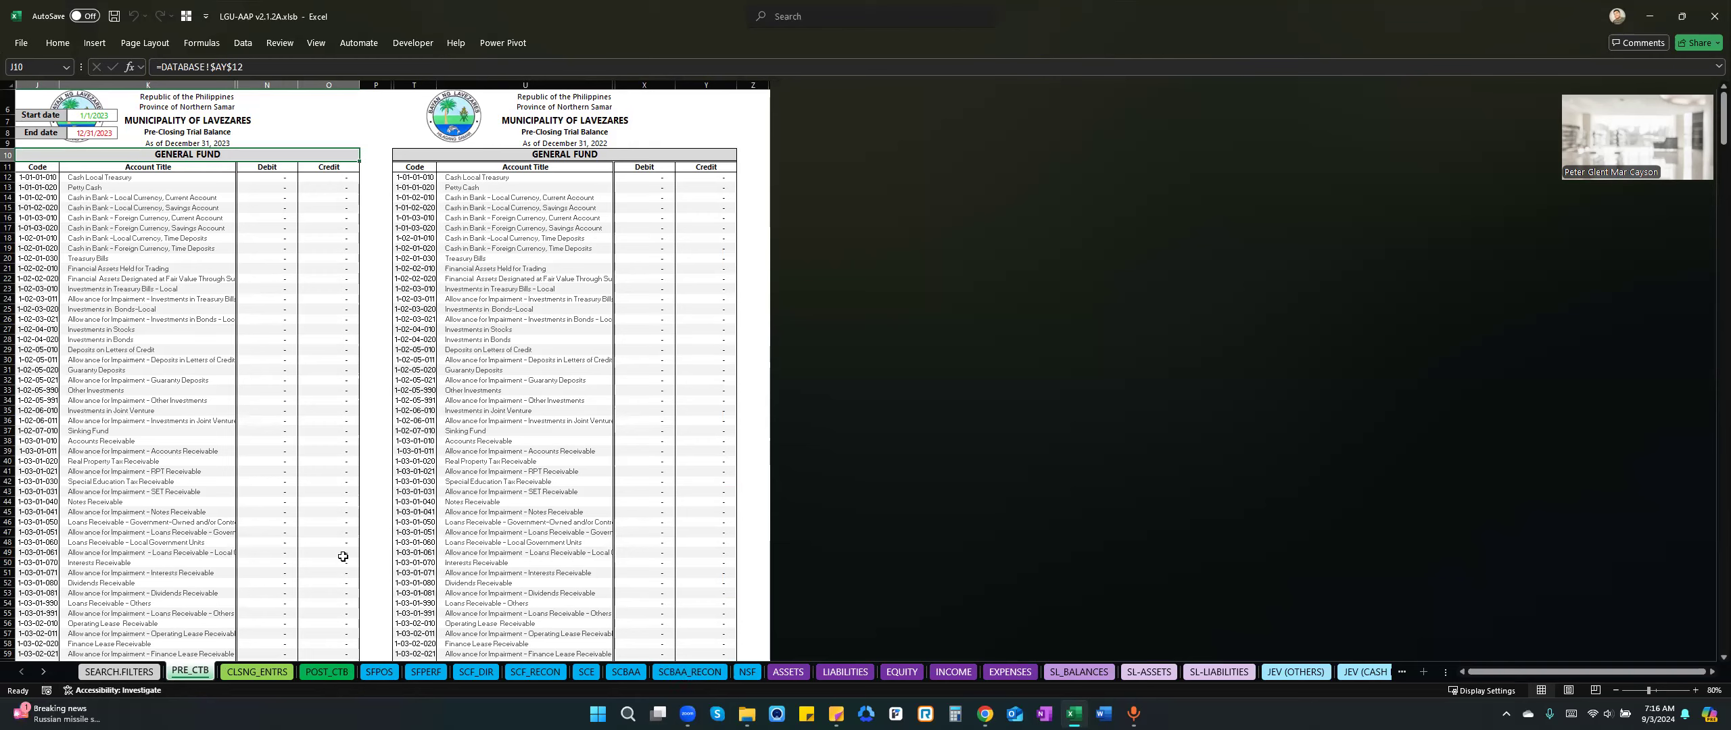
left_click(317, 674)
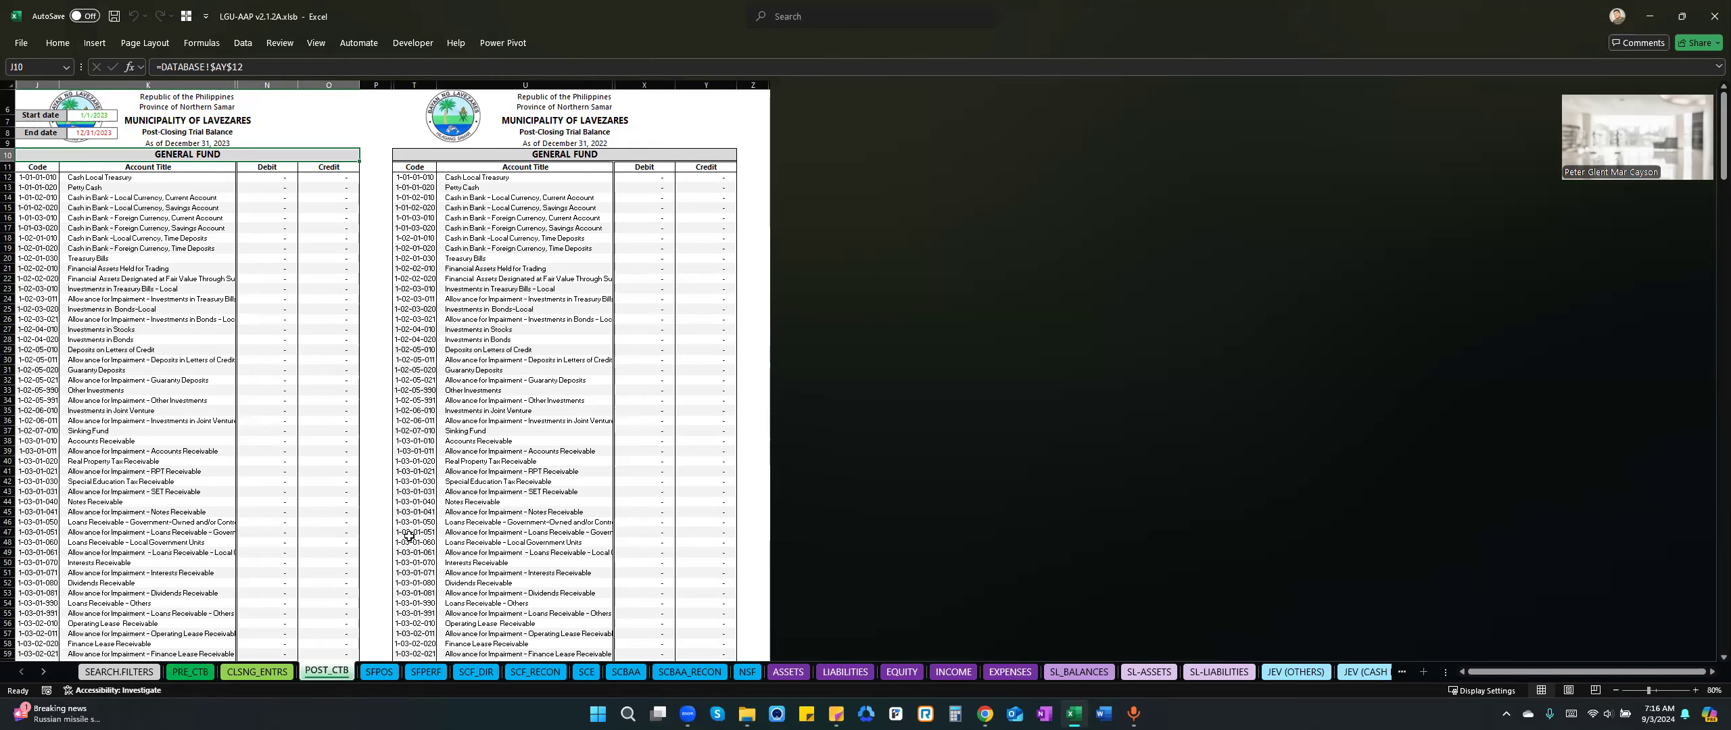
left_click(380, 672)
left_click(426, 673)
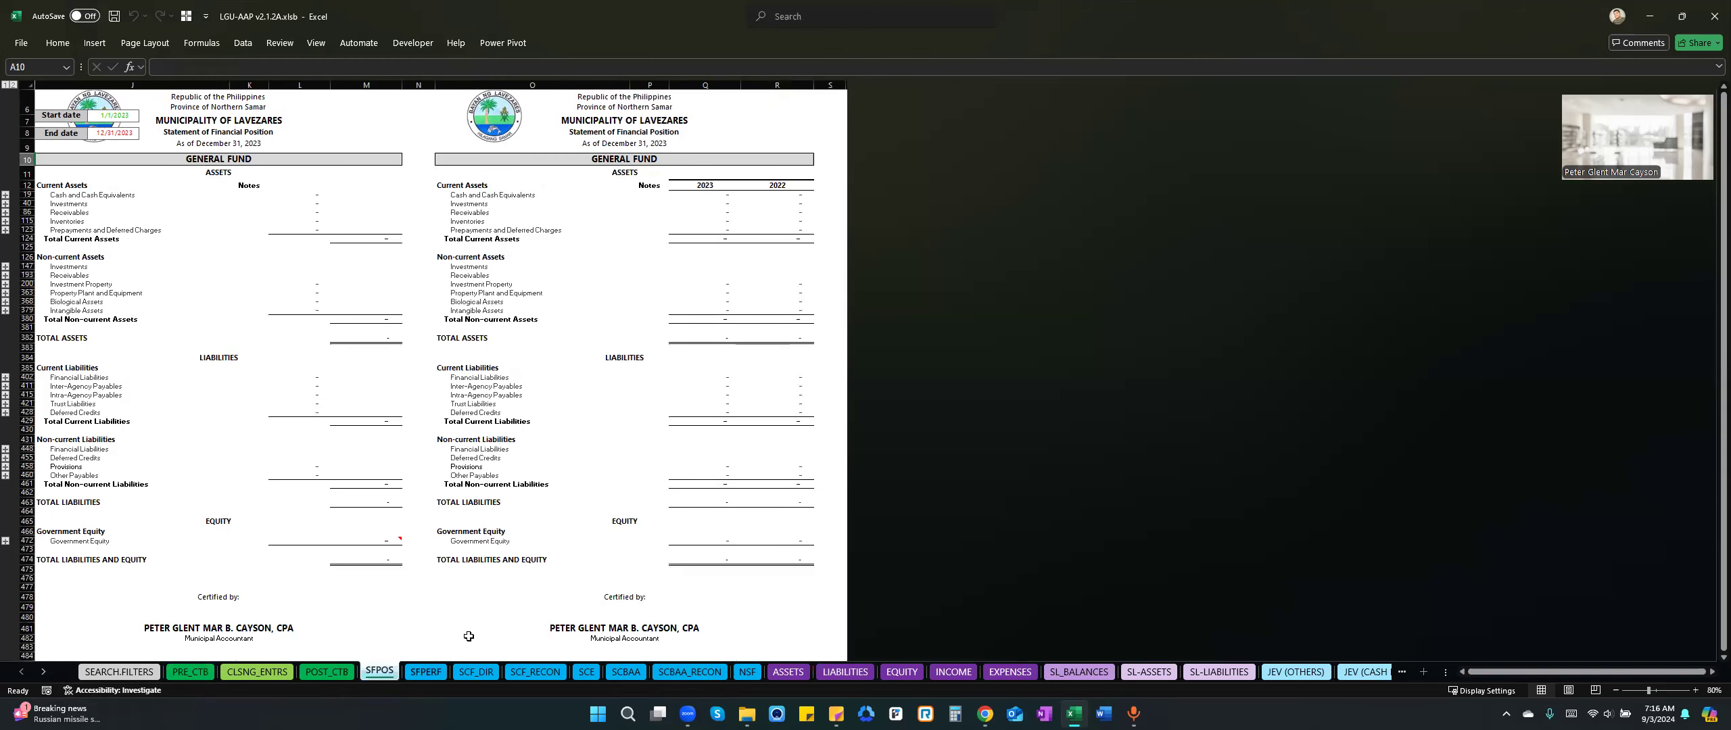
left_click(478, 671)
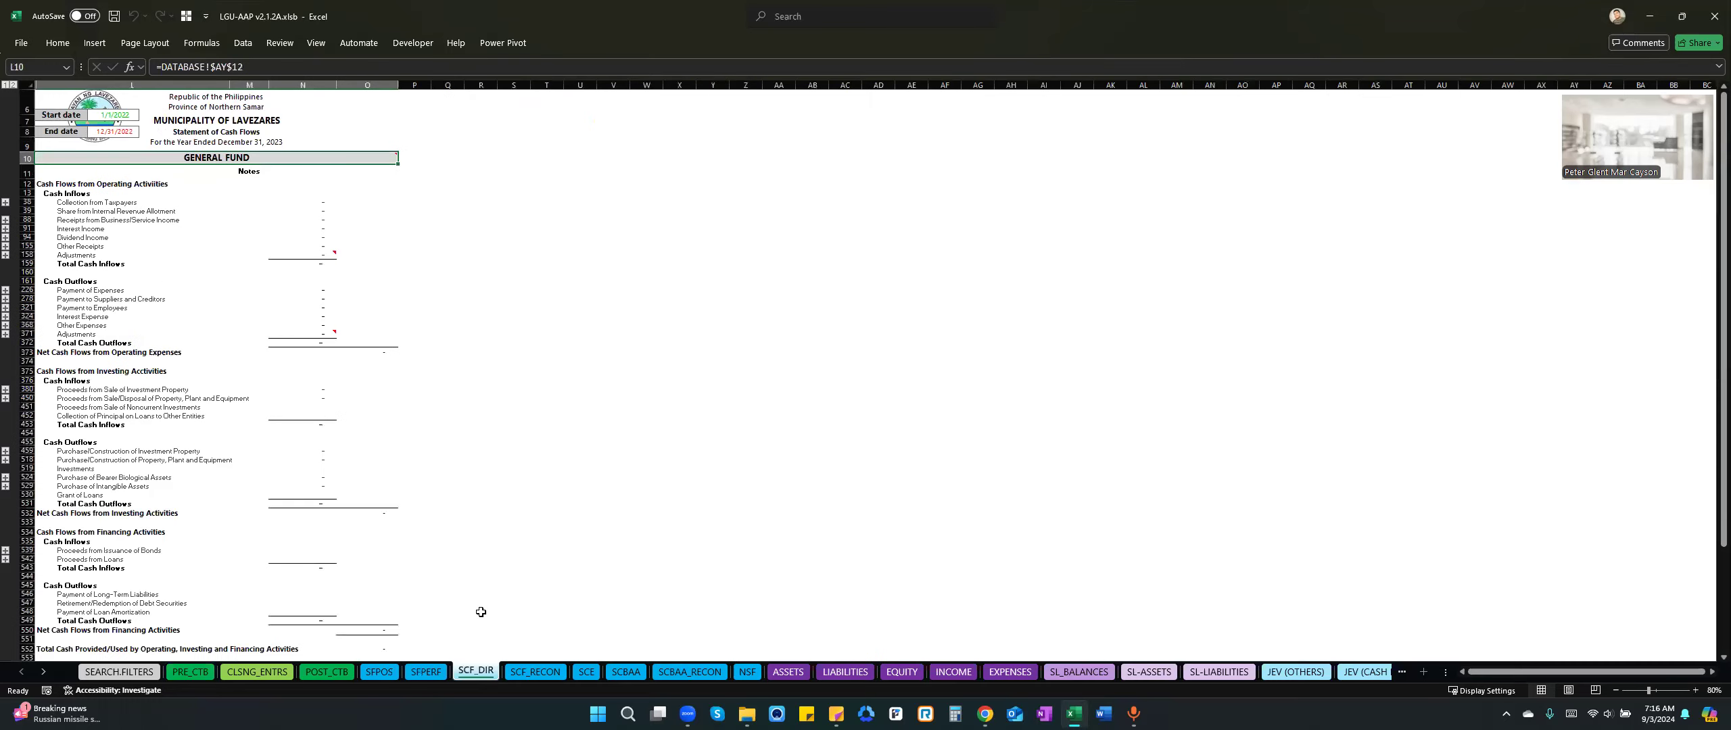
left_click(535, 672)
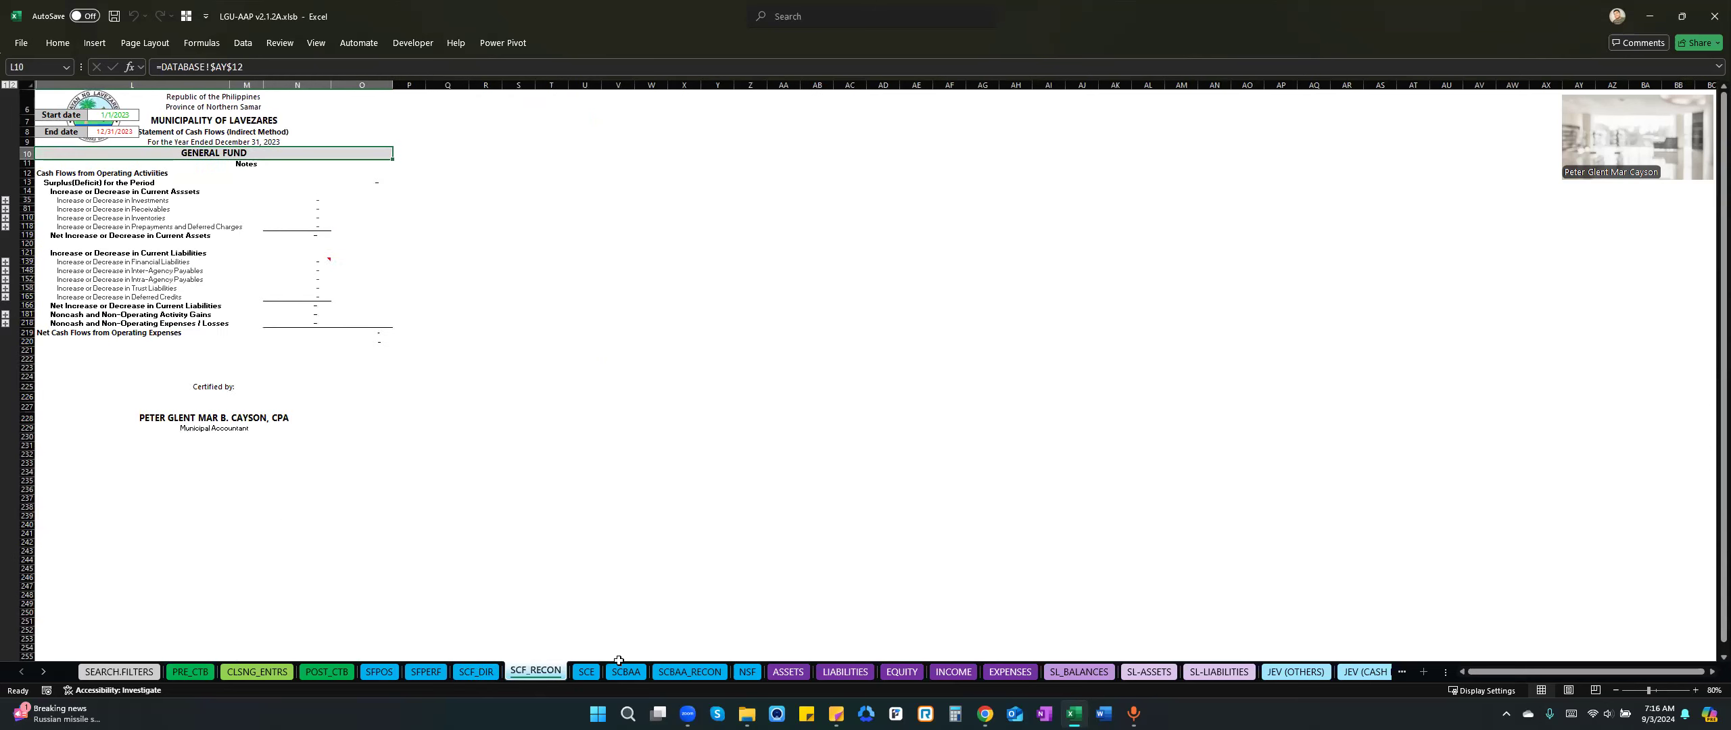
left_click(586, 672)
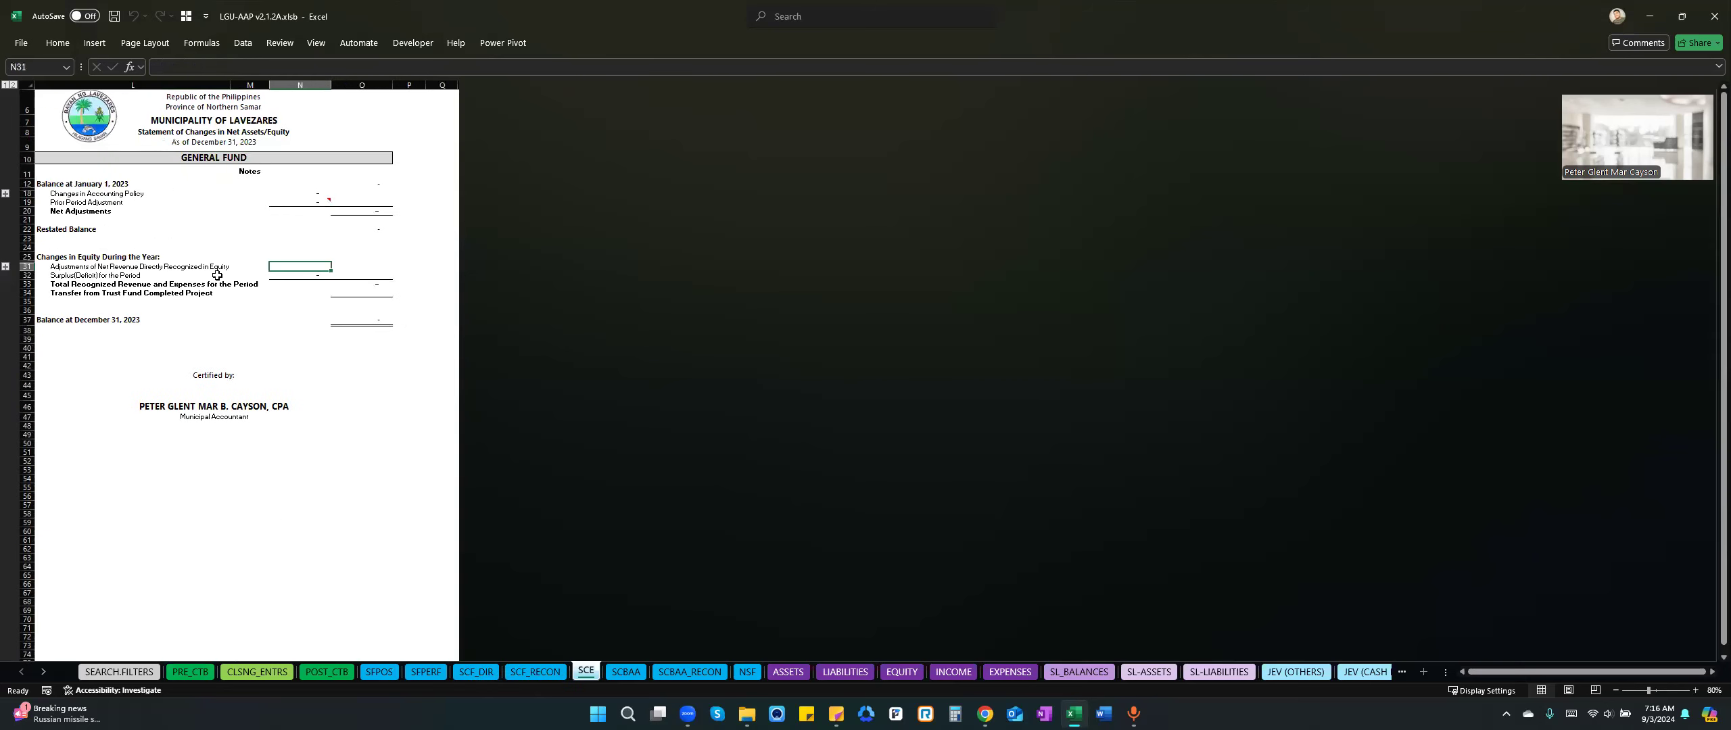
left_click(623, 672)
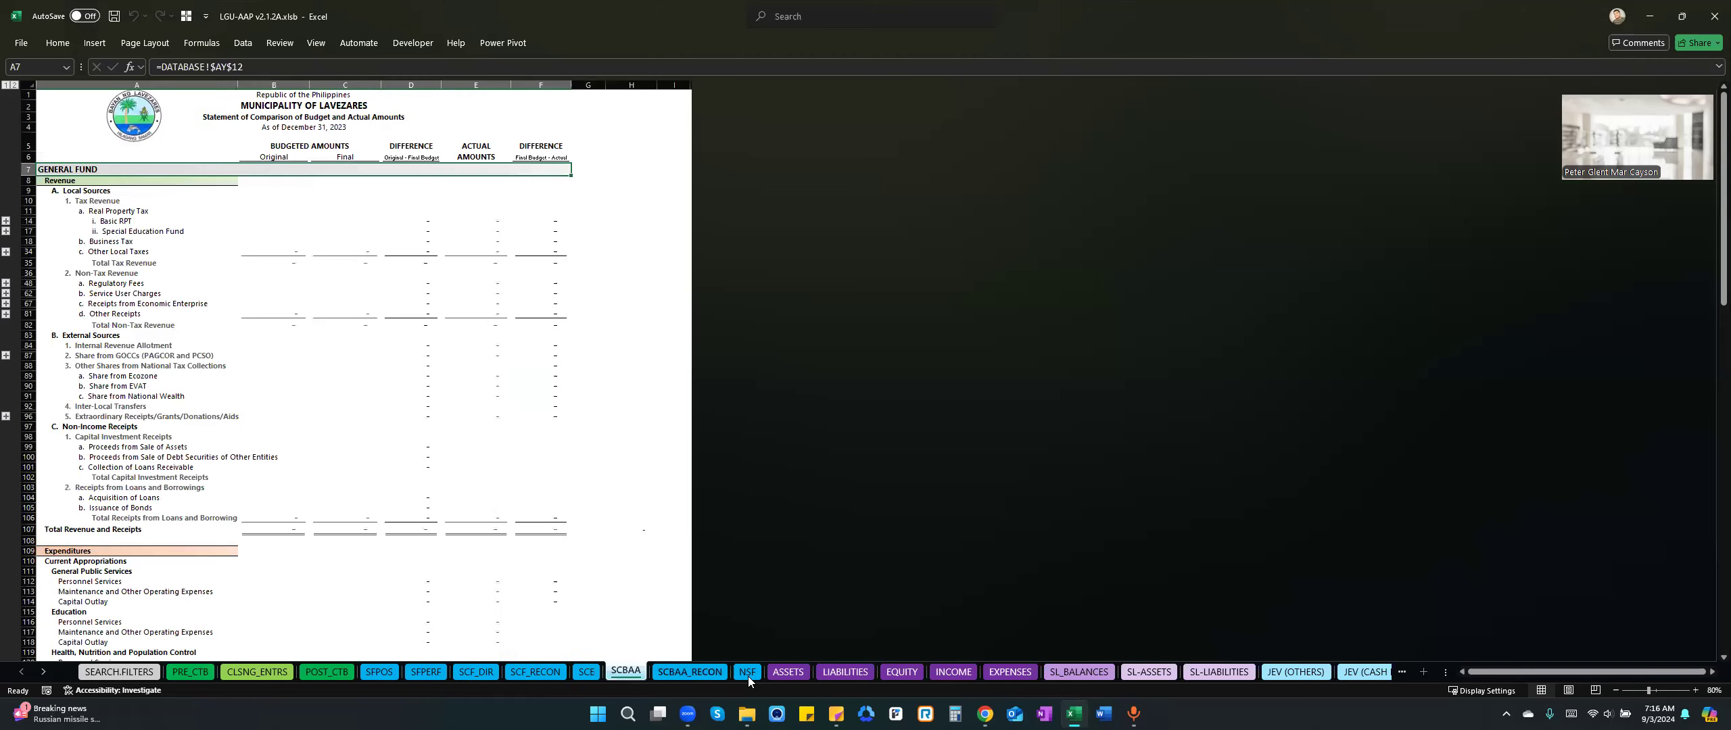
left_click(748, 673)
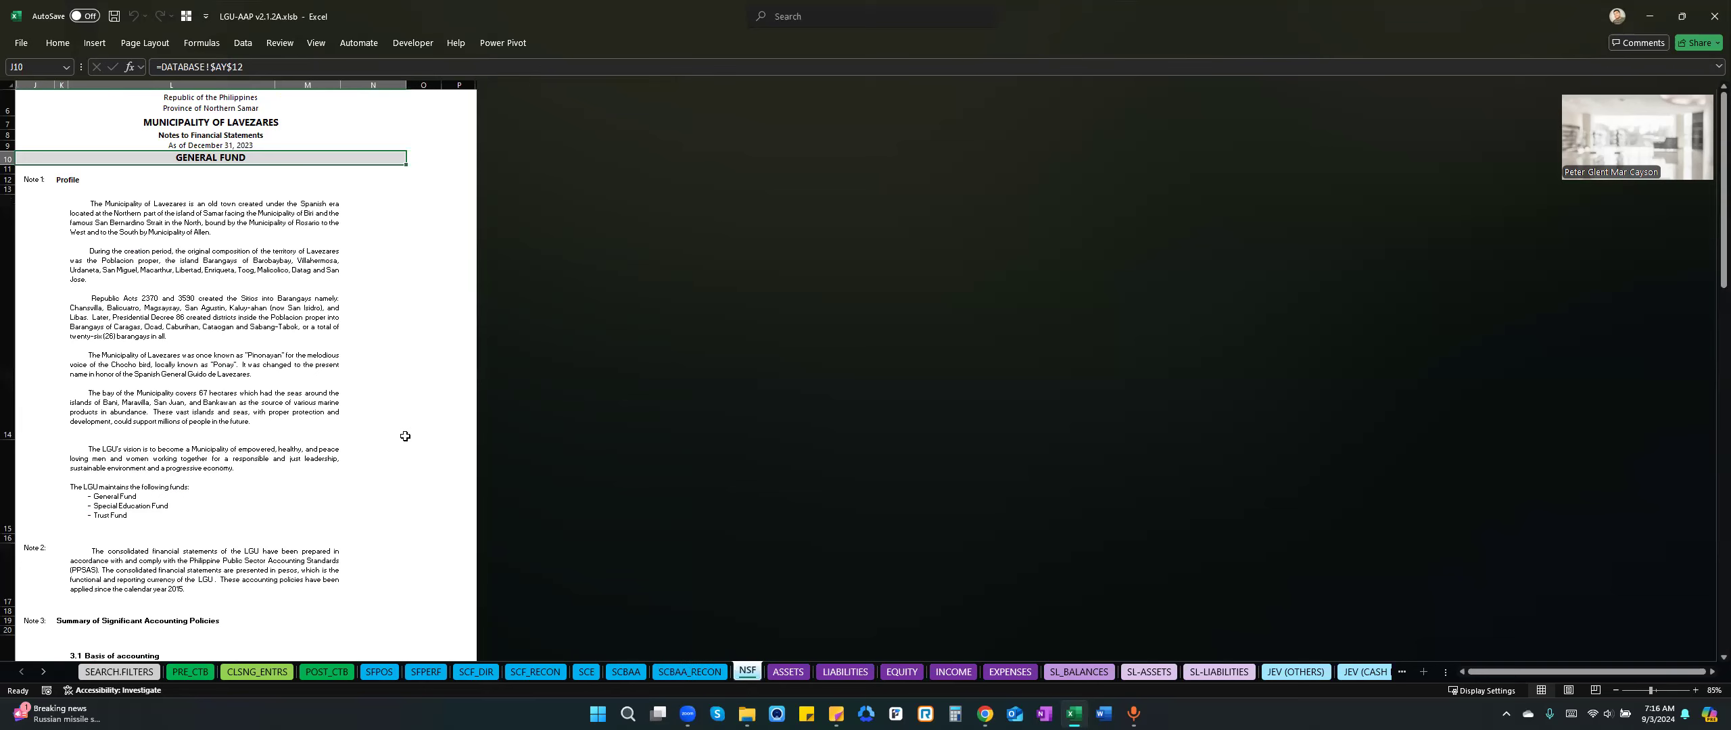
Look through the general ledger sheets for ASSETS, LIABILITIES, INCOME and EXPENSES.
left_click(783, 673)
left_click(783, 677)
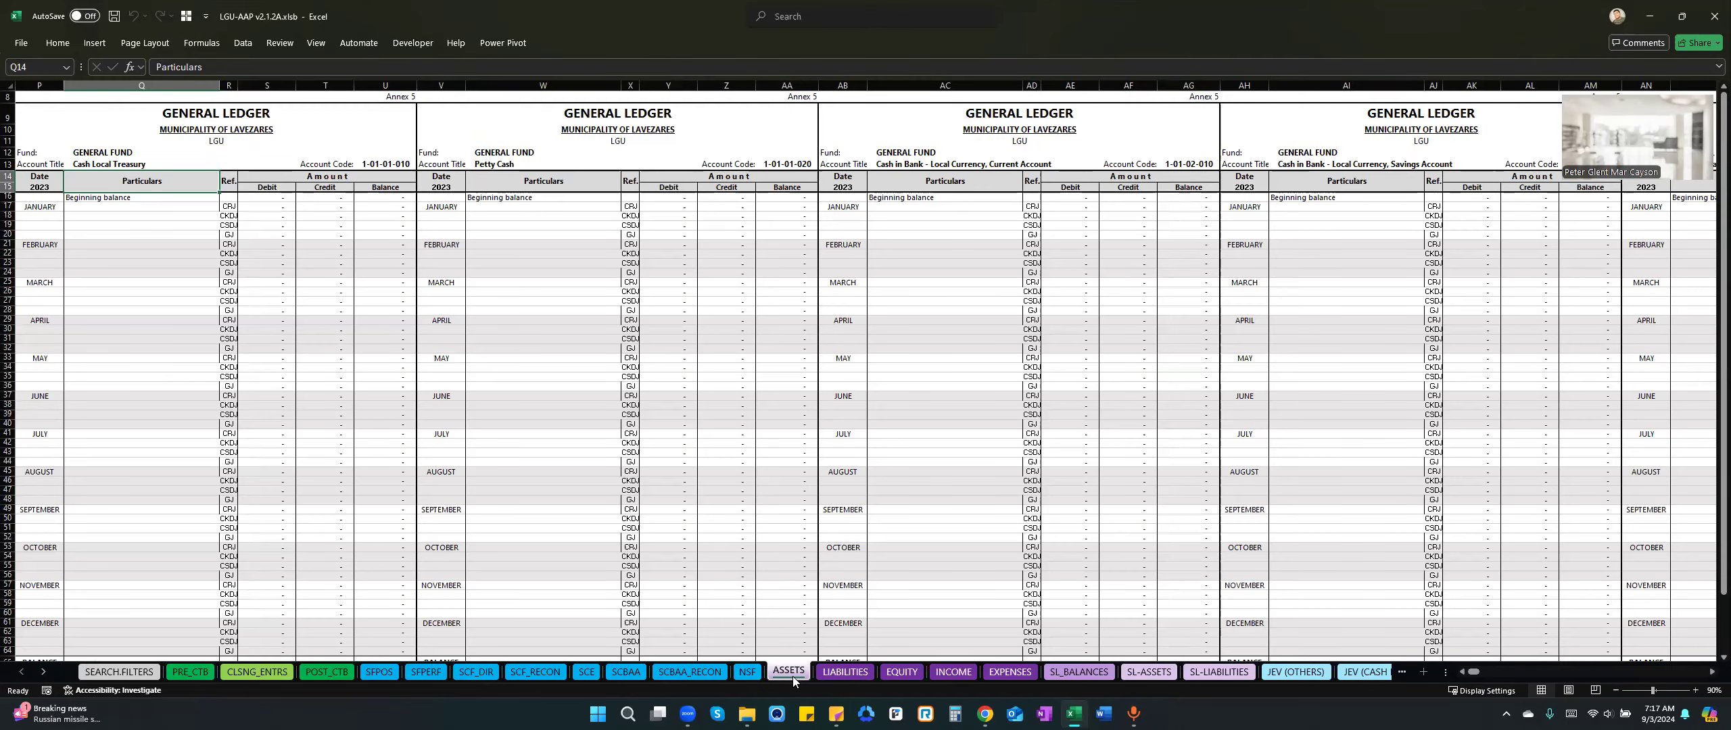
left_click(848, 674)
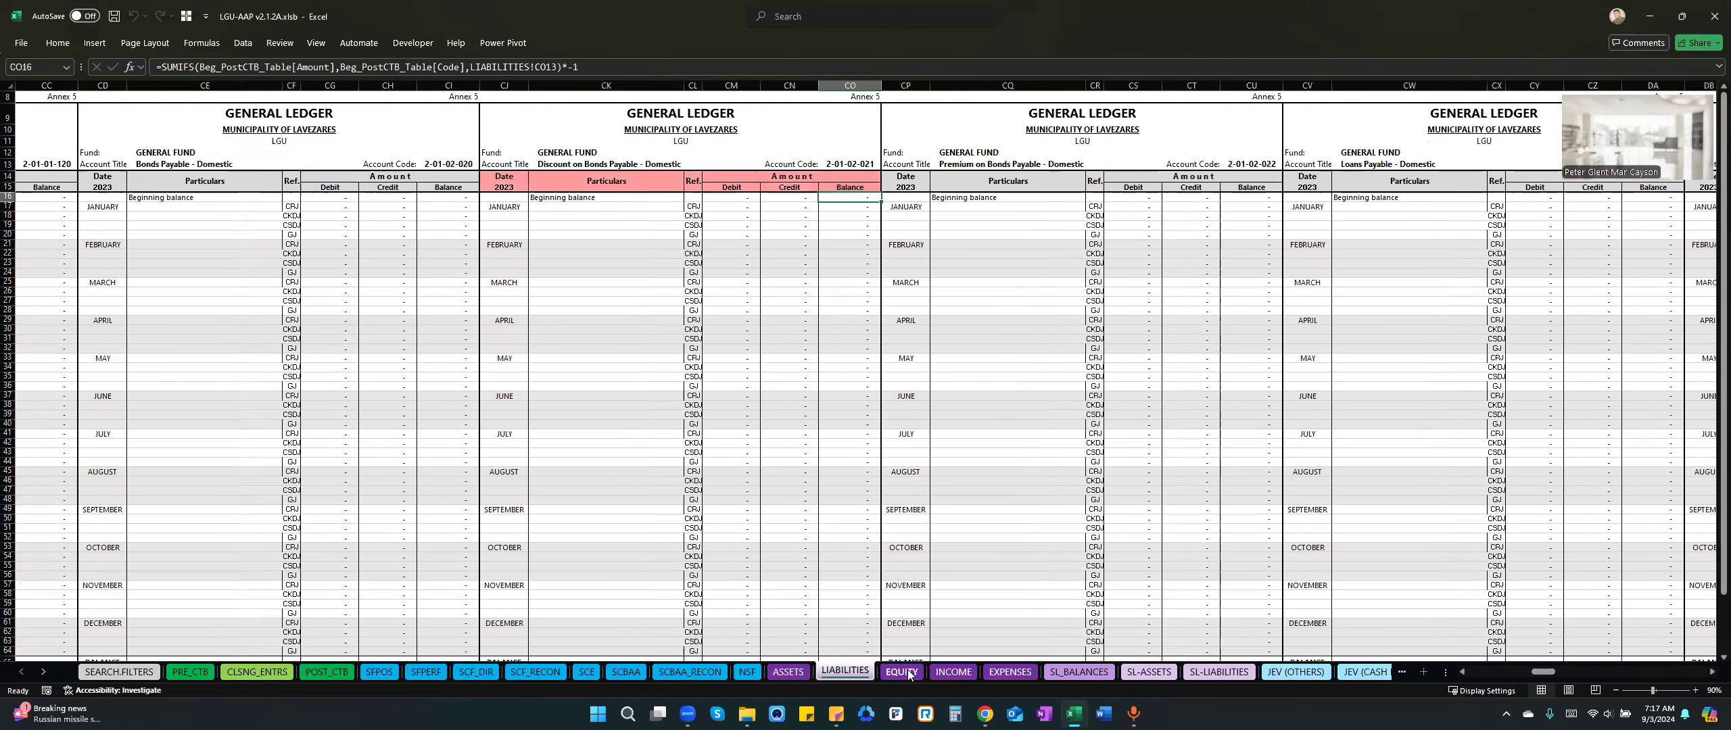
left_click(947, 675)
left_click(1003, 675)
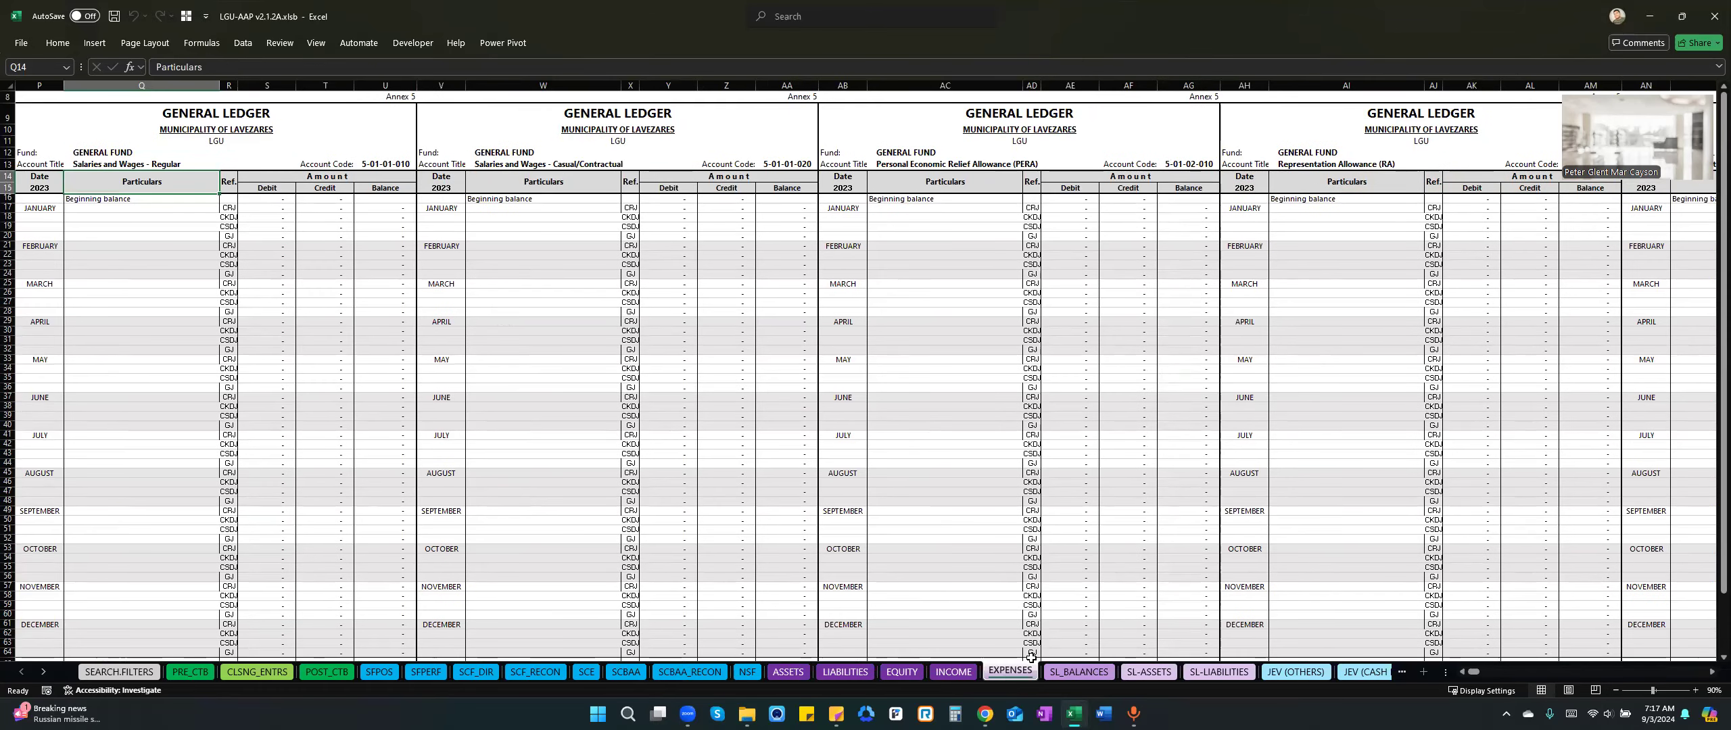
From the SL_BALANCES sheet, start a new subsidiary ledger for the account Cash in Bank - Local Currency, Current Account.
left_click(1076, 673)
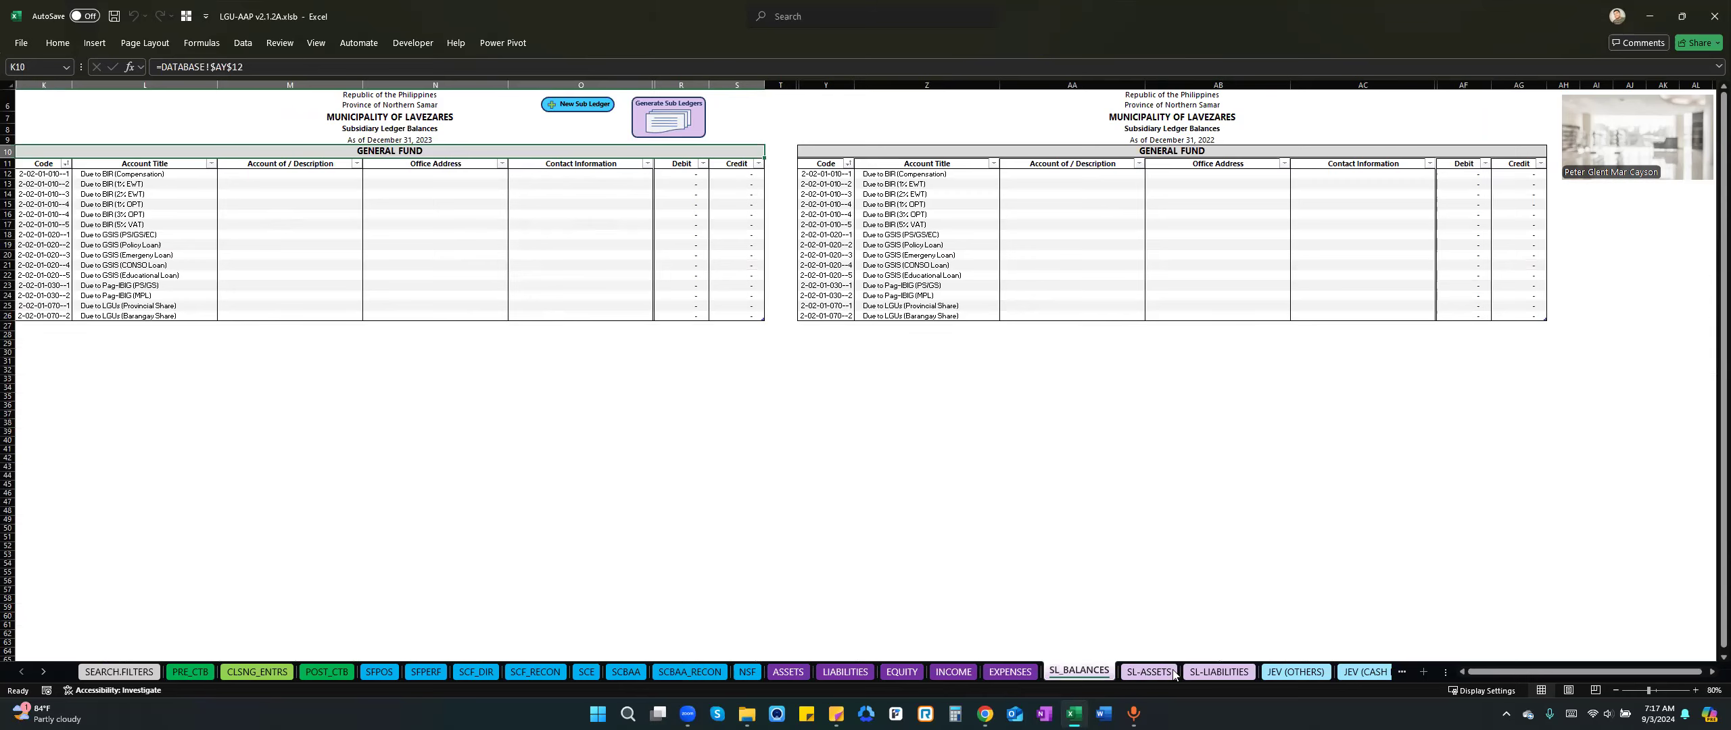
left_click(1149, 673)
left_click(579, 106)
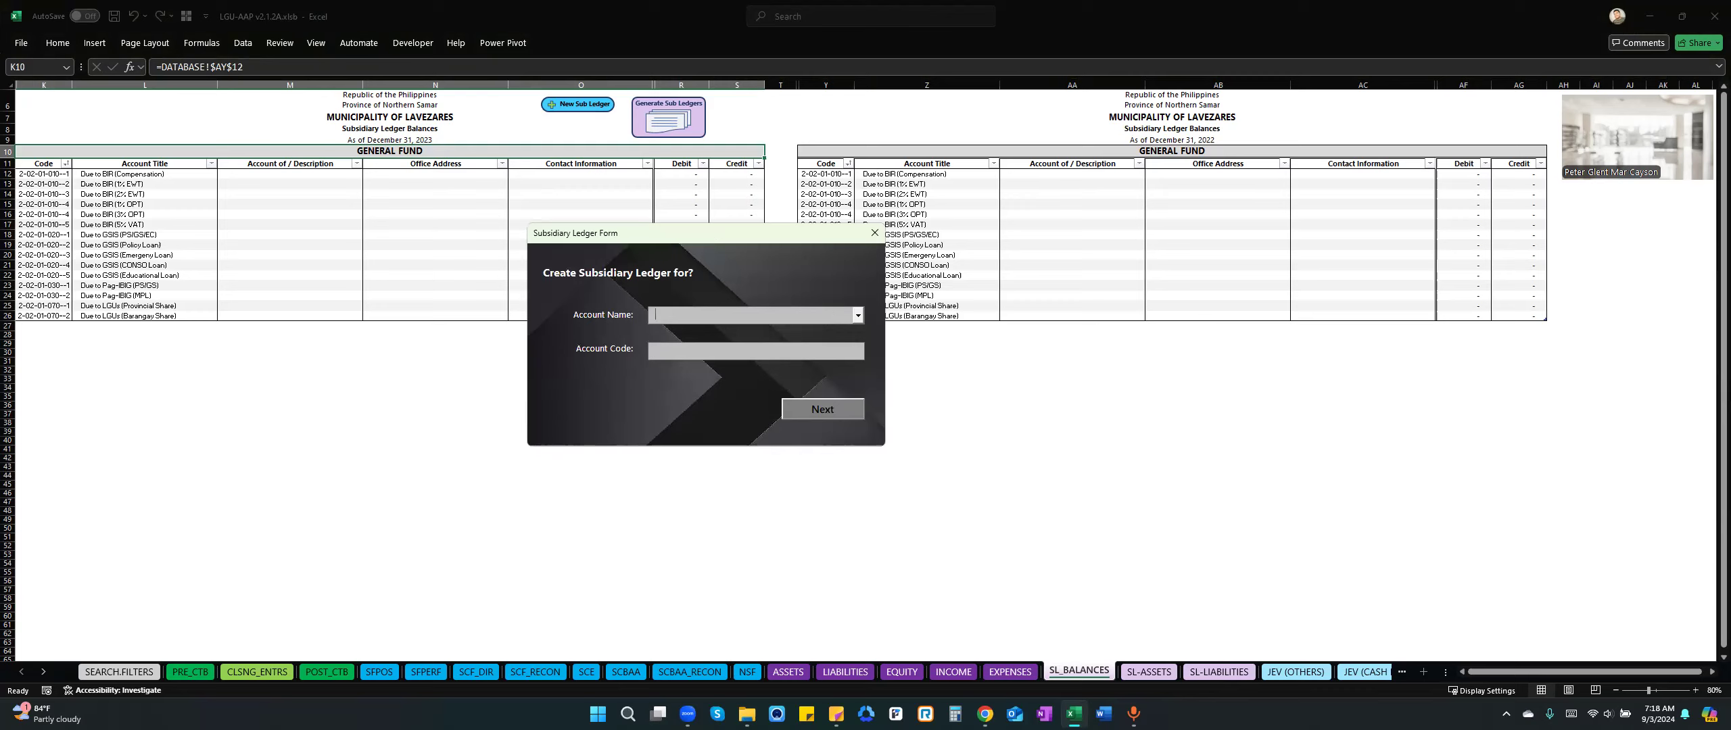
type("Cash in")
key("Down")
key("Down")
key("Down")
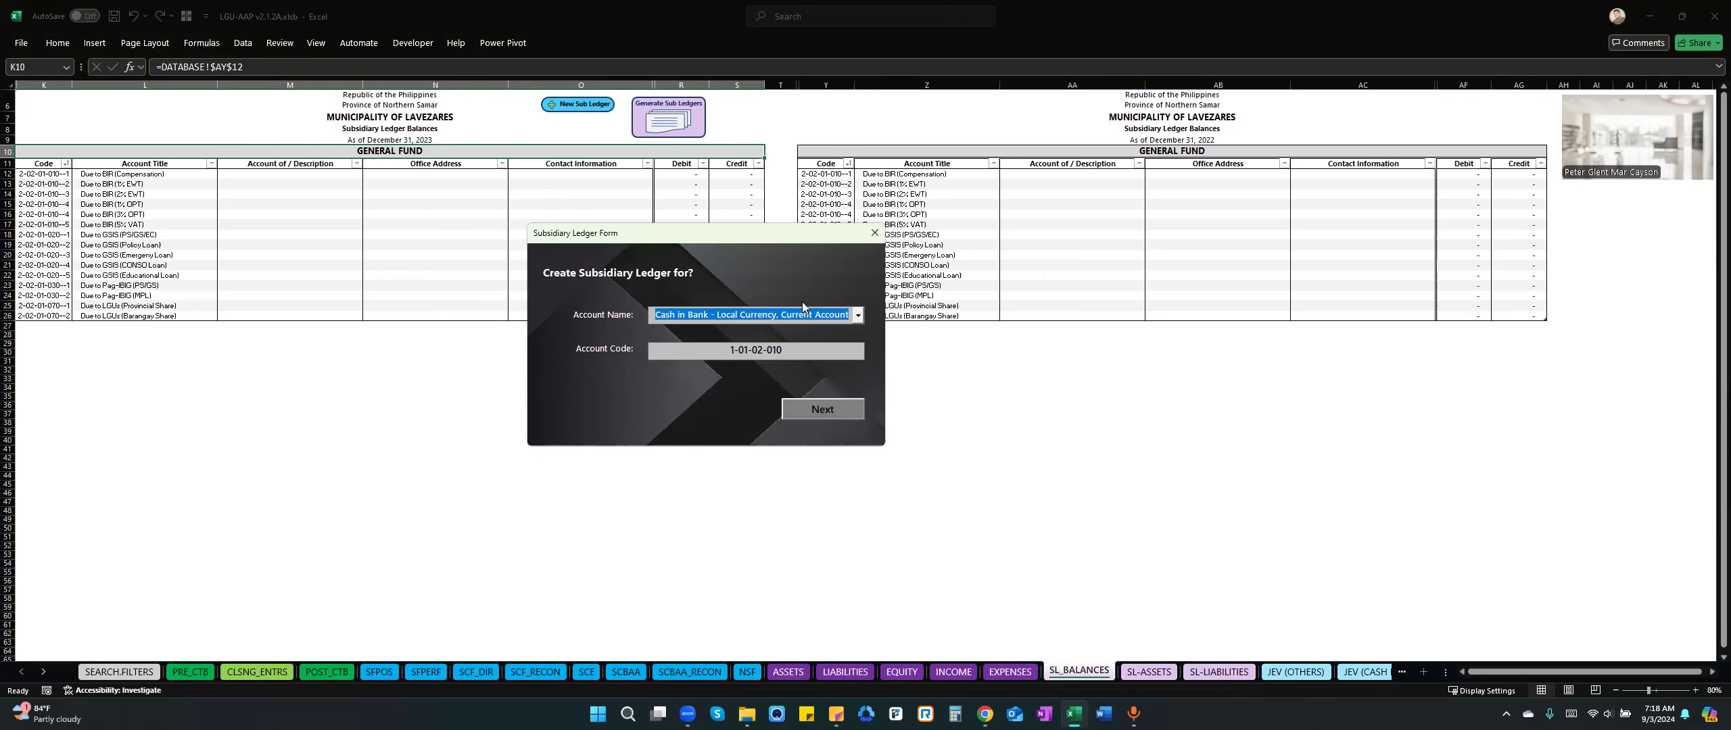
left_click(805, 412)
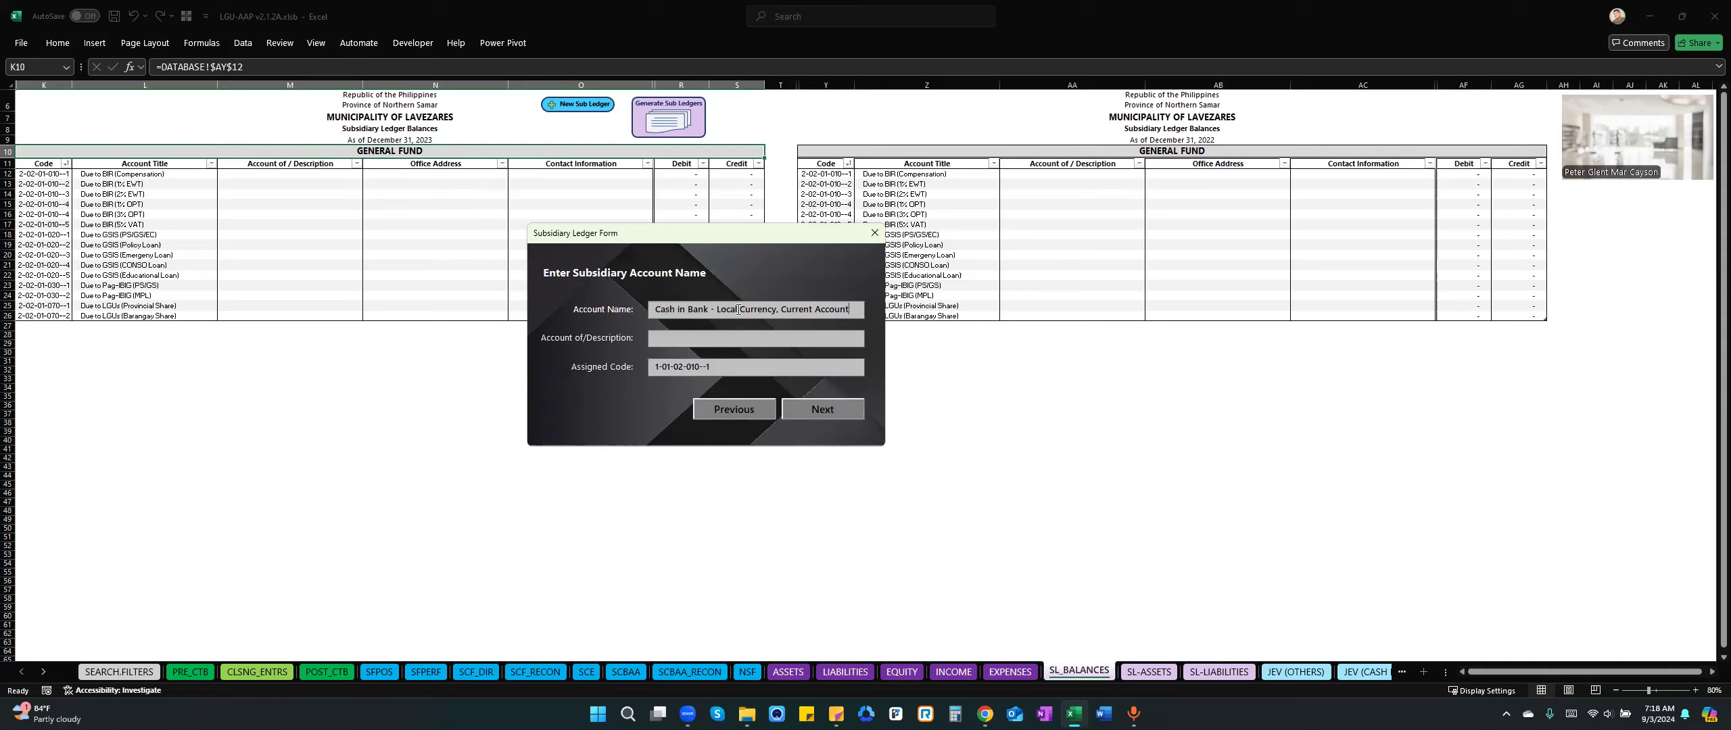
Name the subsidiary account "Cash in Bank - LCCA, LBP Claveria Branch" and continue with its description left blank.
left_click_drag(859, 309, 720, 314)
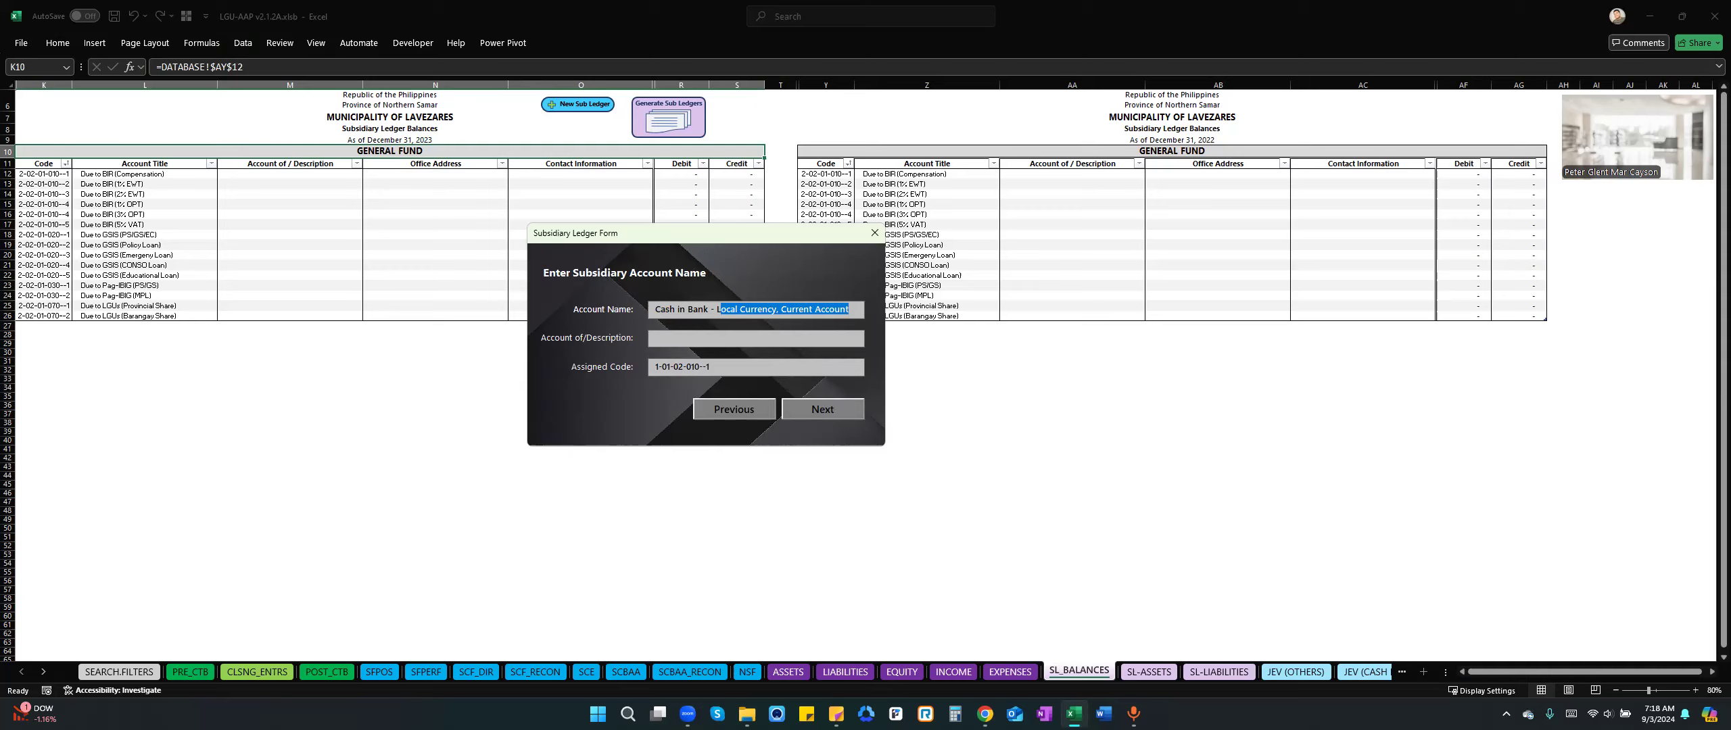
type("CCA -")
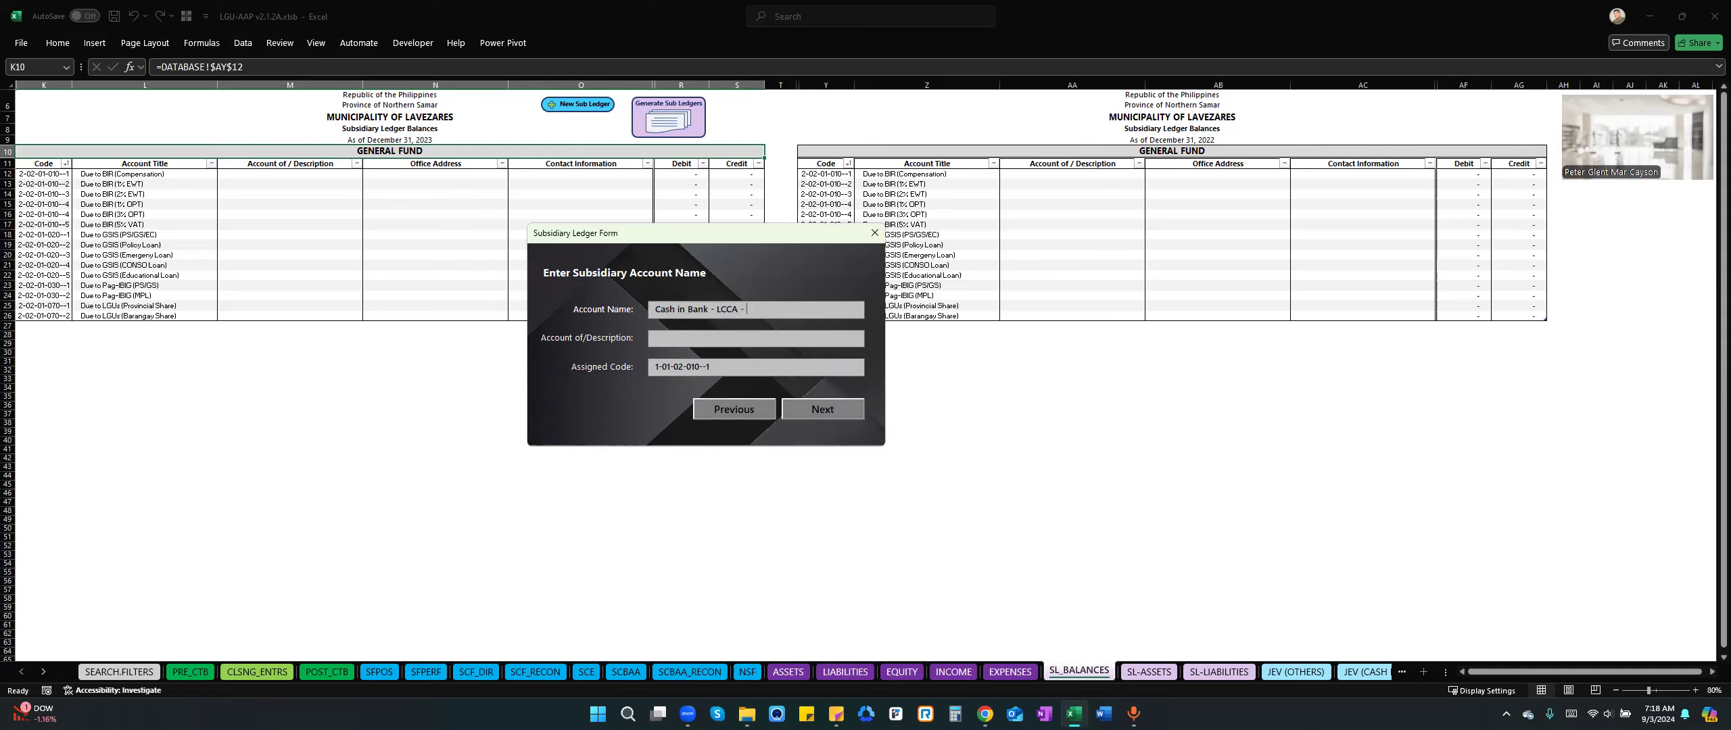
type("A, Cla")
key("BackSpace")
key("BackSpace")
type("LBP Claveria Branc")
left_click(663, 336)
key("Return")
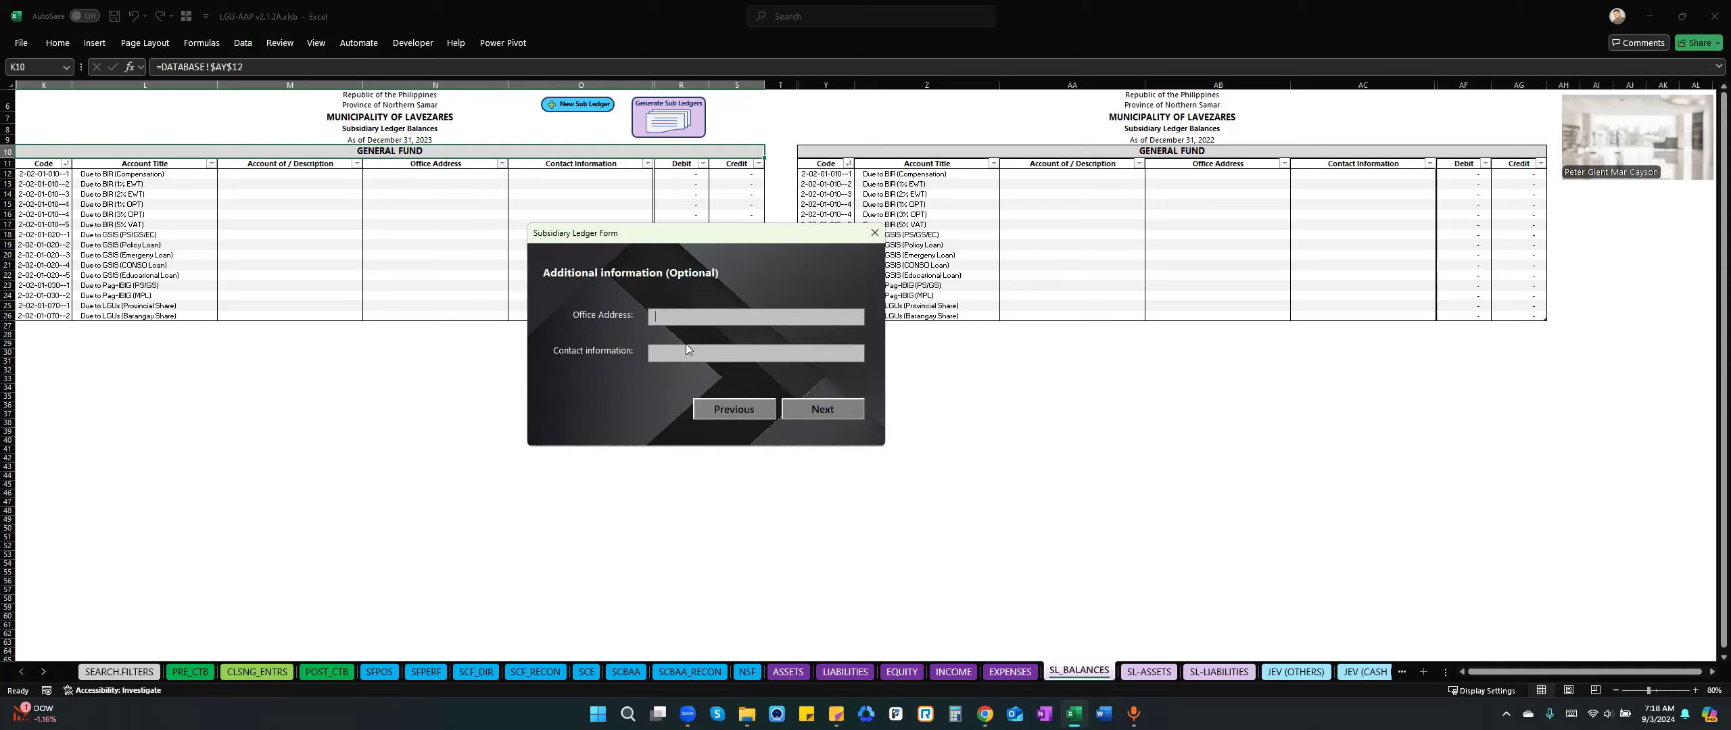
Leave the optional office address and contact information empty and create the subsidiary account.
left_click(805, 411)
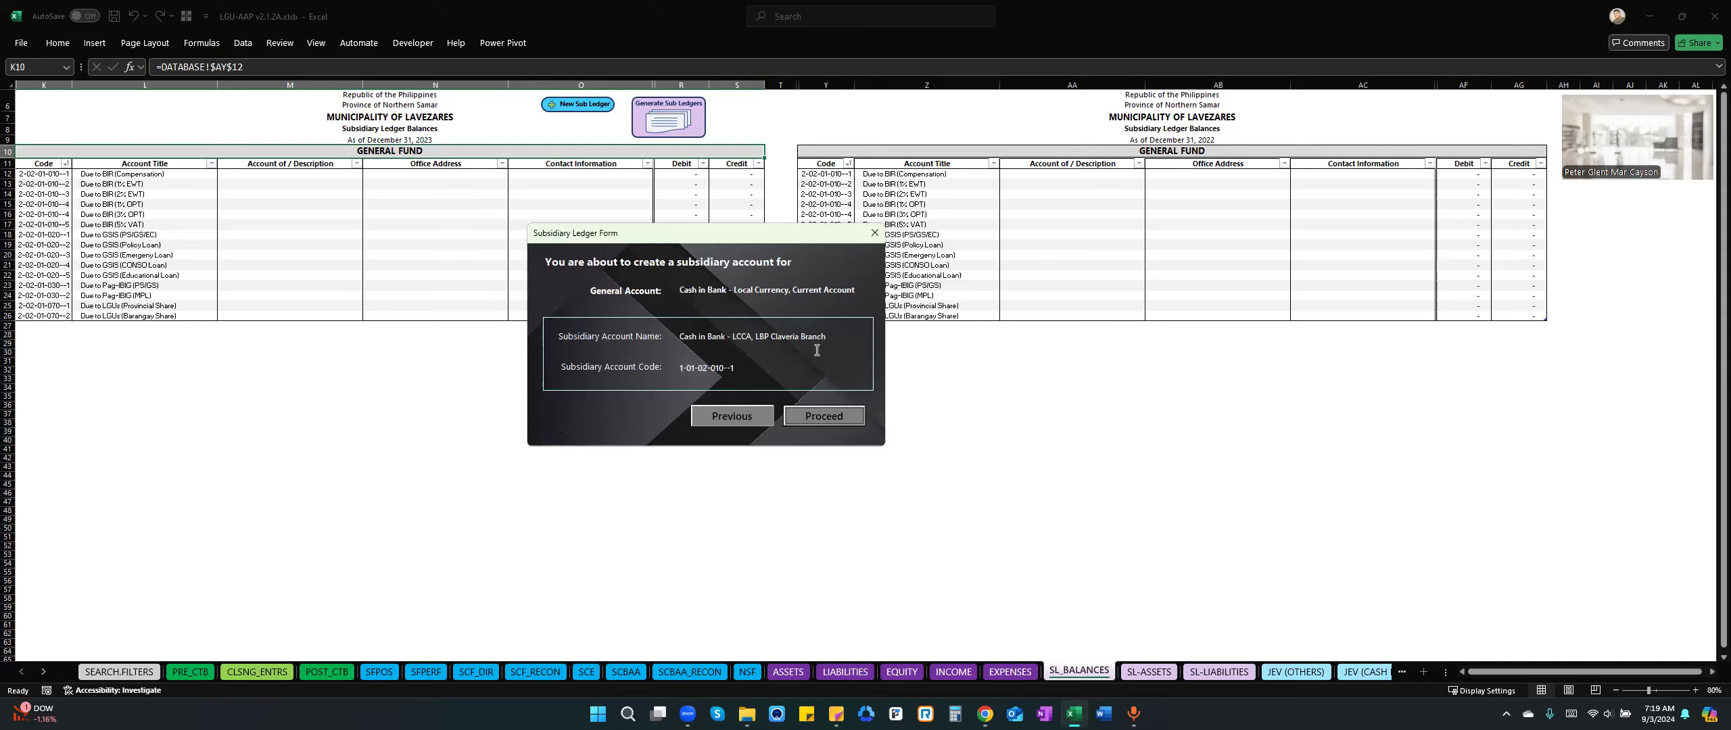
left_click(808, 417)
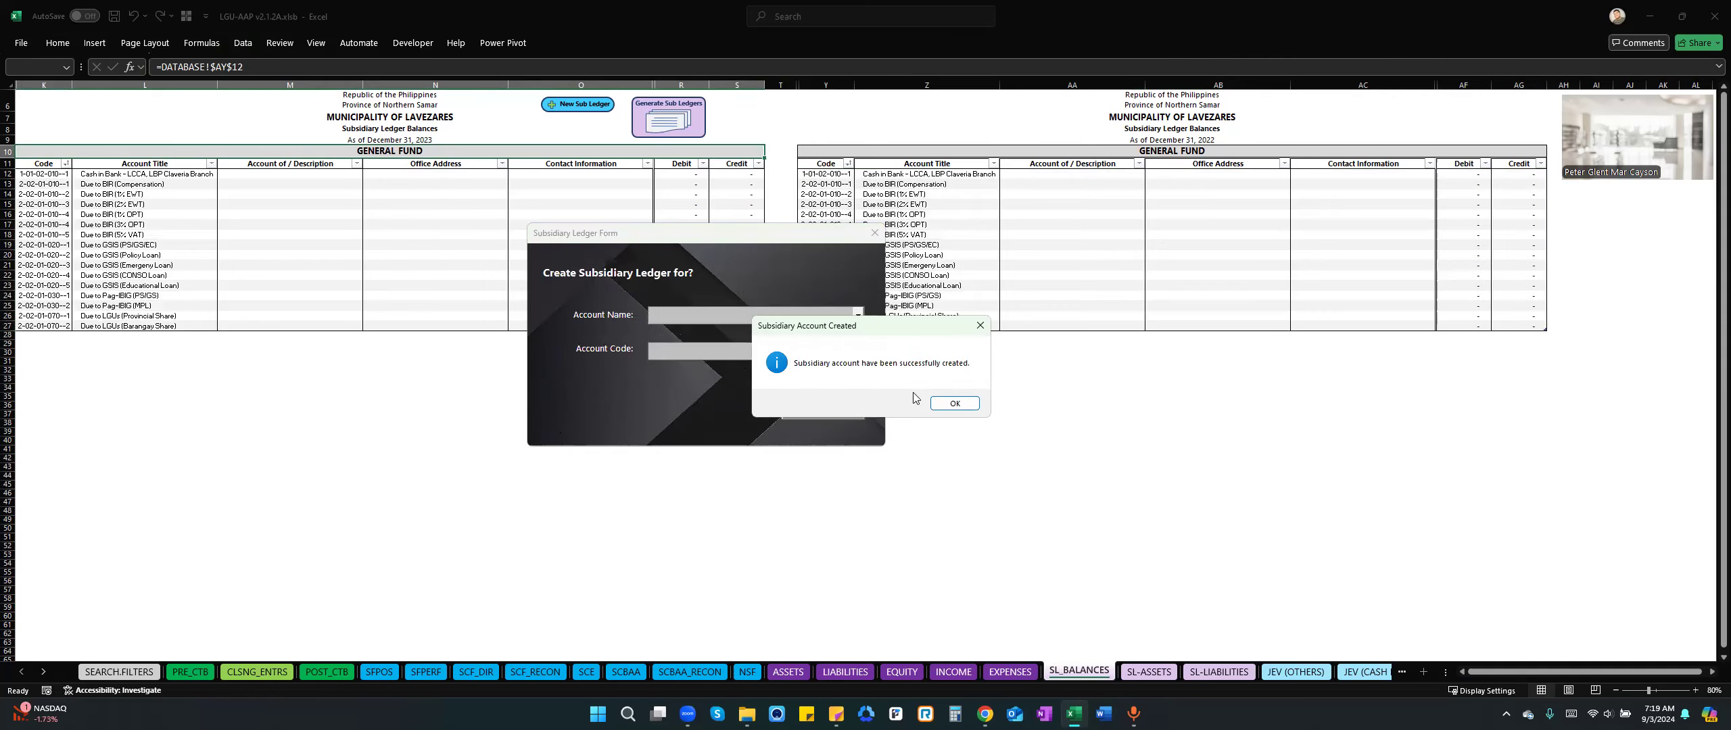
left_click(955, 404)
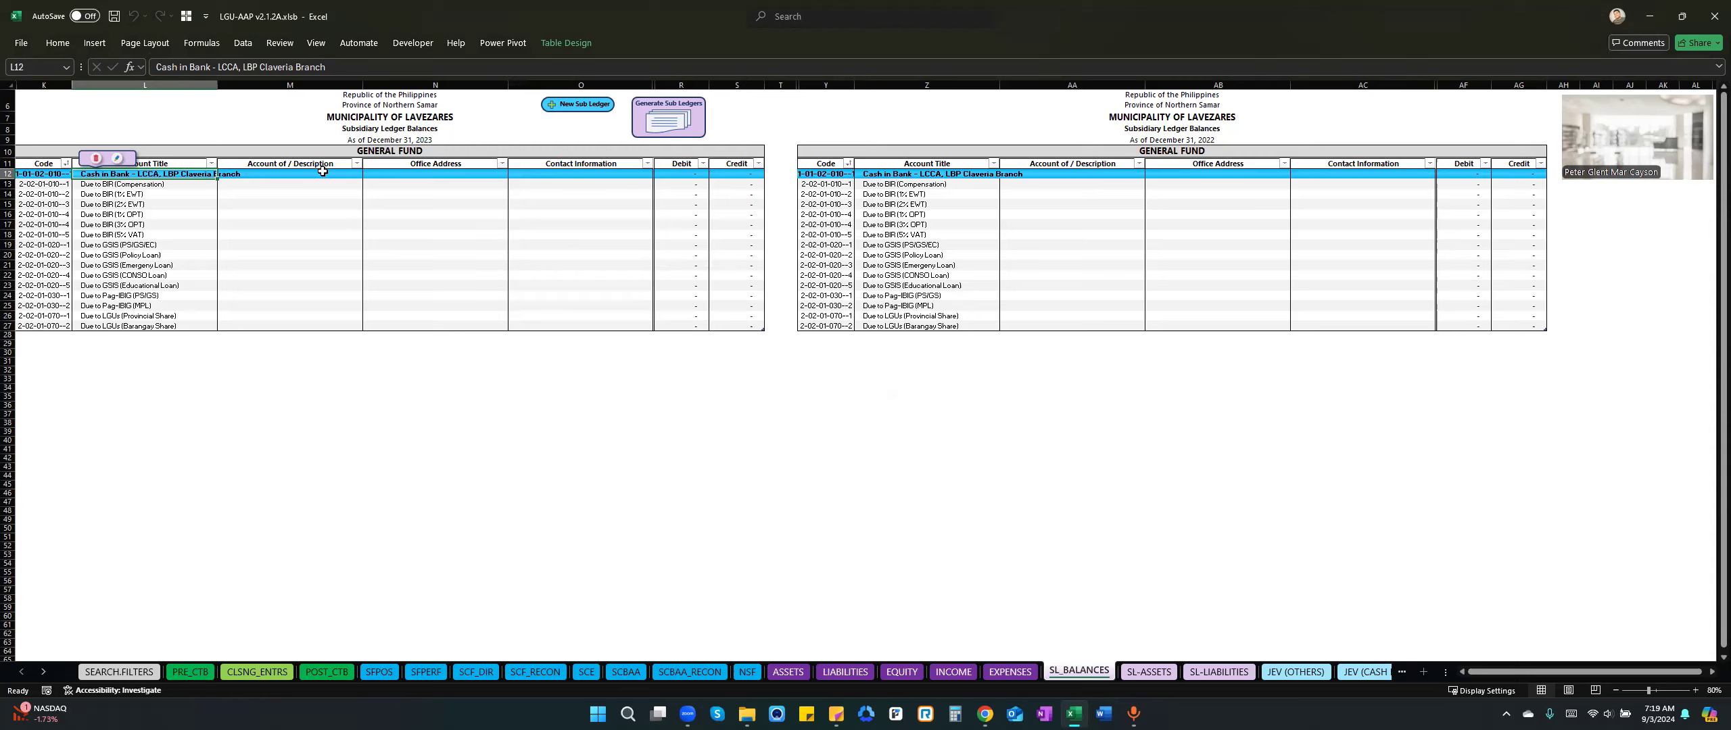
Inspect the new Cash in Bank - LCCA row and the end of the subsidiary ledger balances table.
key("Right")
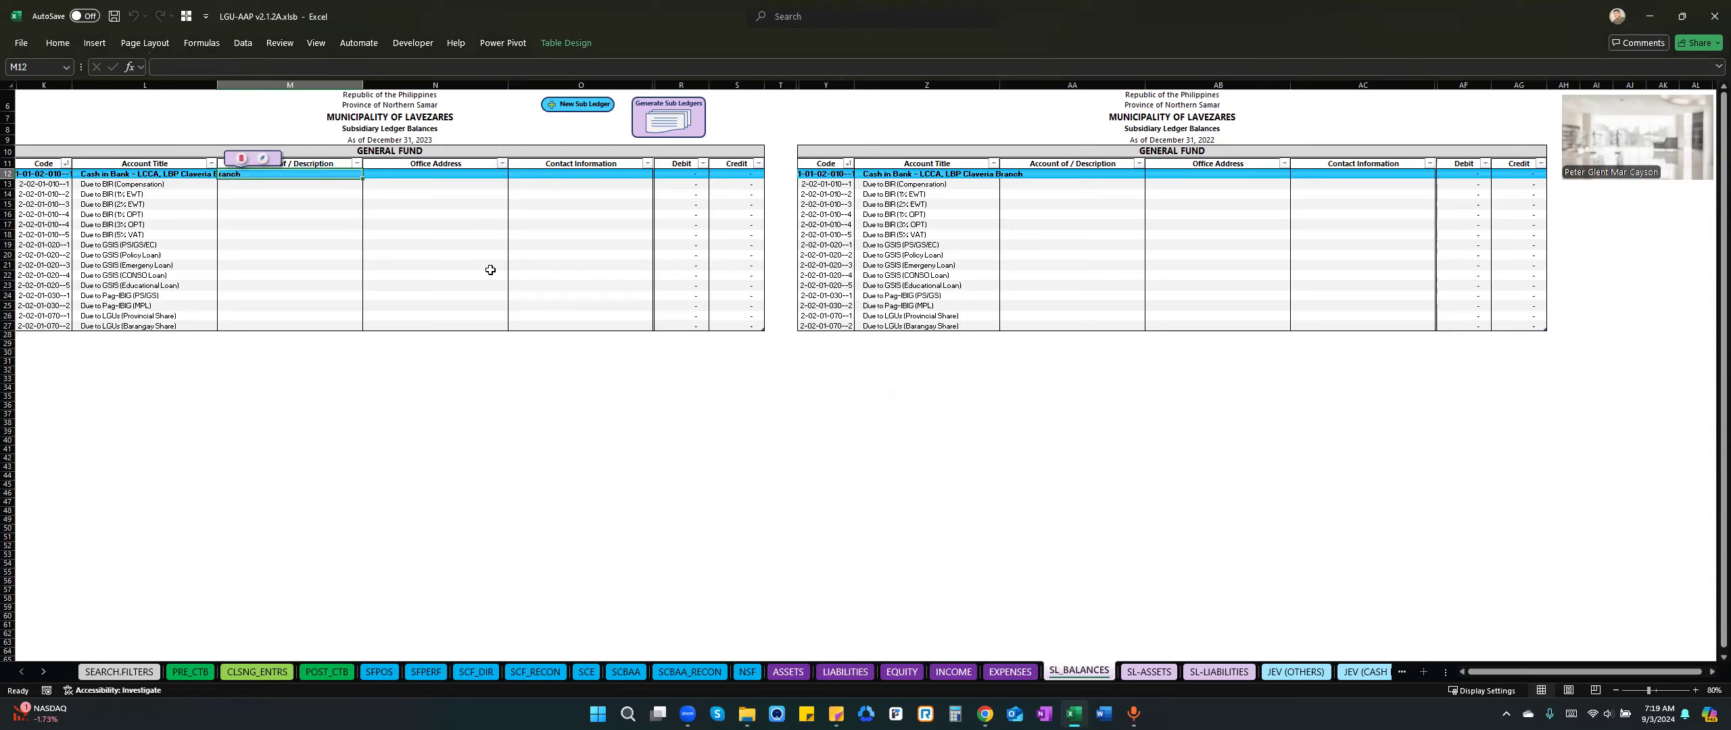
left_click(468, 336)
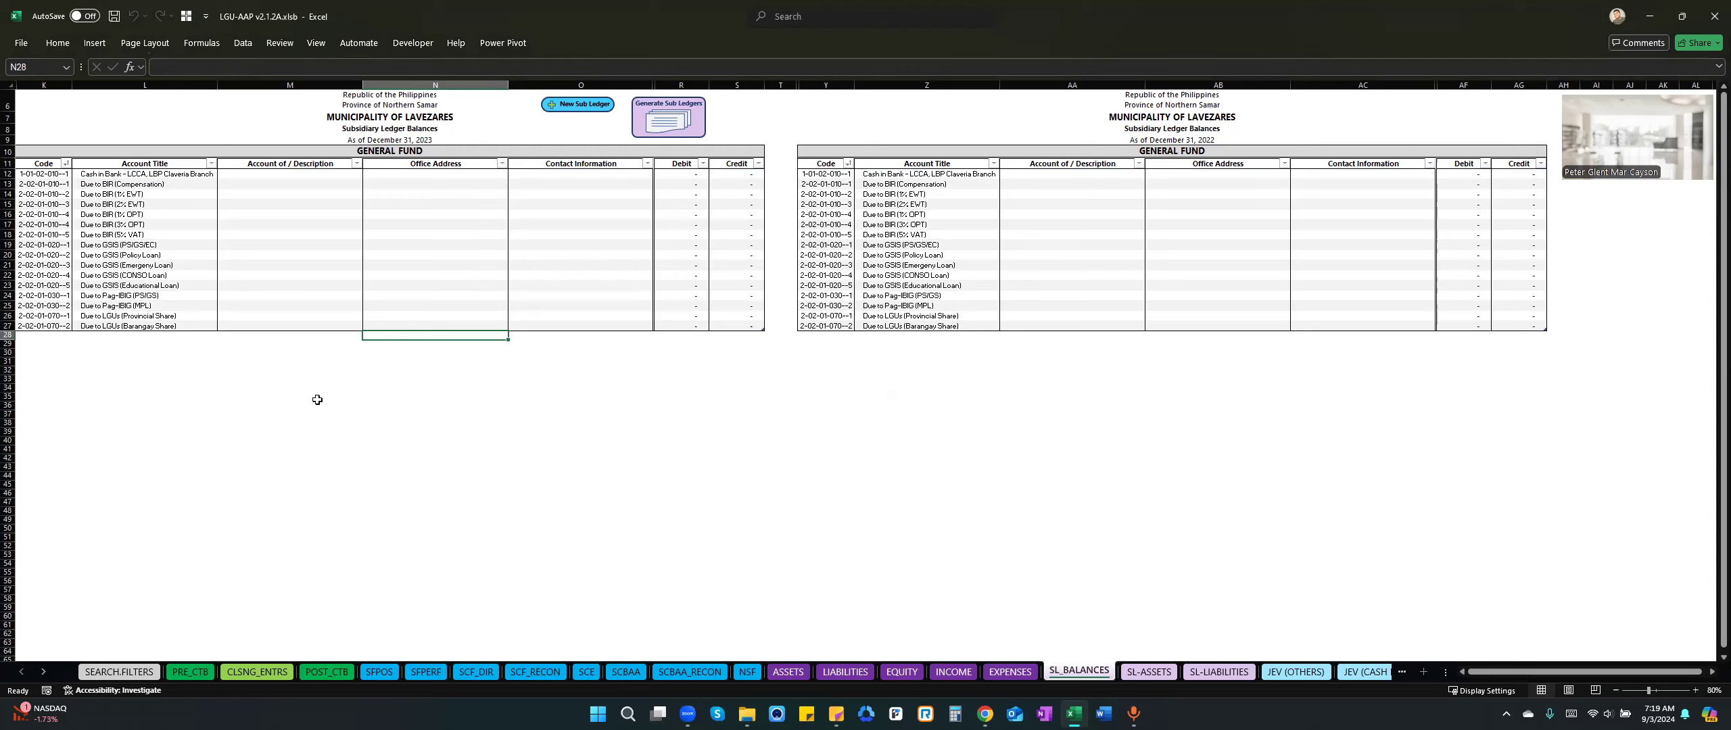
left_click(166, 336)
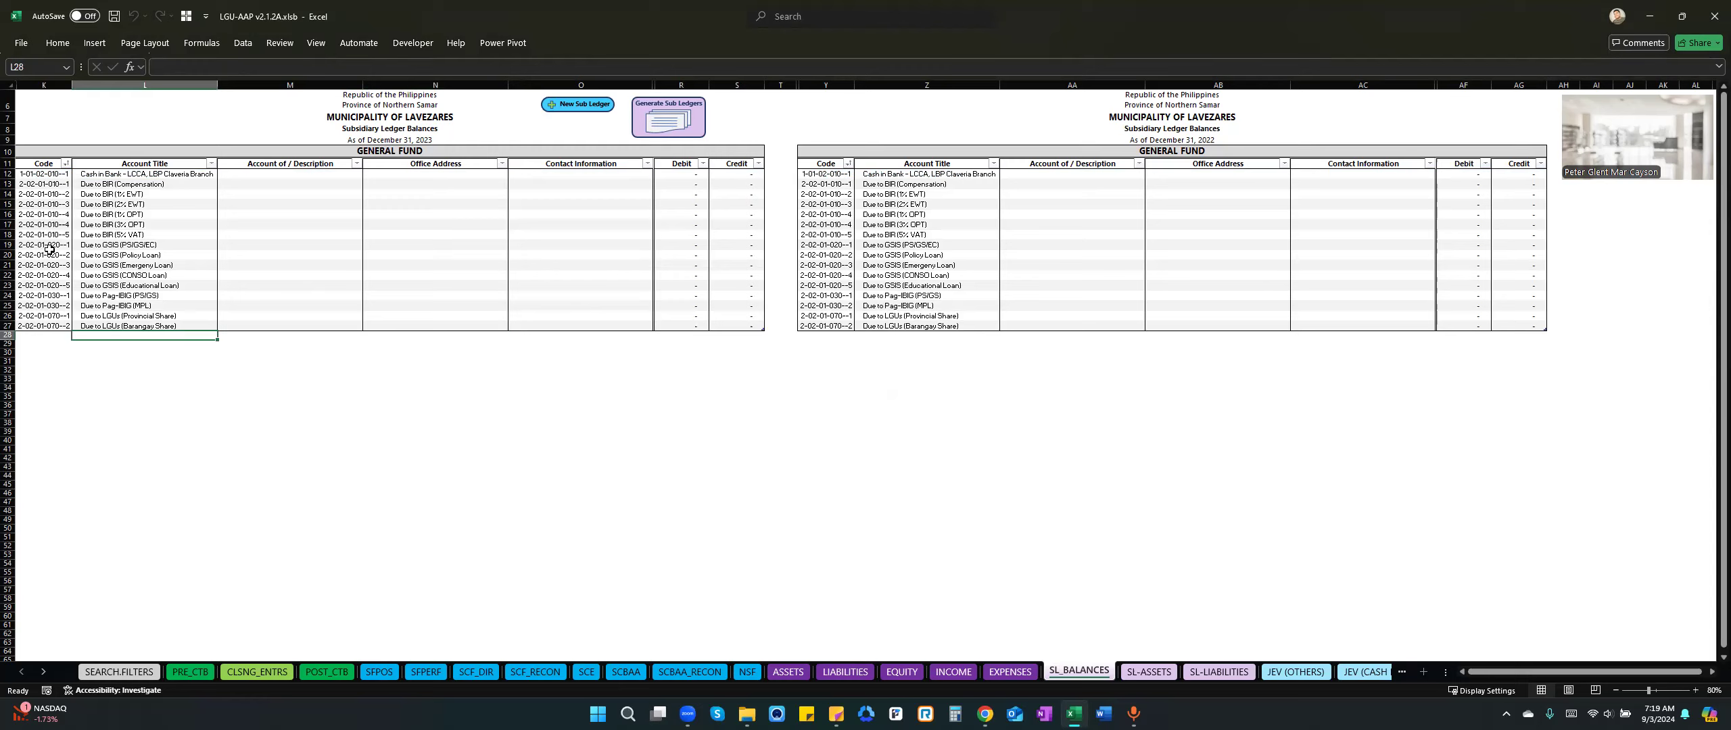
View the four journal entry voucher sheets: JEV (OTHERS), JEV (CASH REC.), JEV (CHECK DISB.) and JEV (CASH DISB.).
left_click(42, 671)
left_click(42, 671)
left_click(43, 671)
left_click(43, 672)
left_click(42, 672)
left_click(42, 672)
left_click(43, 672)
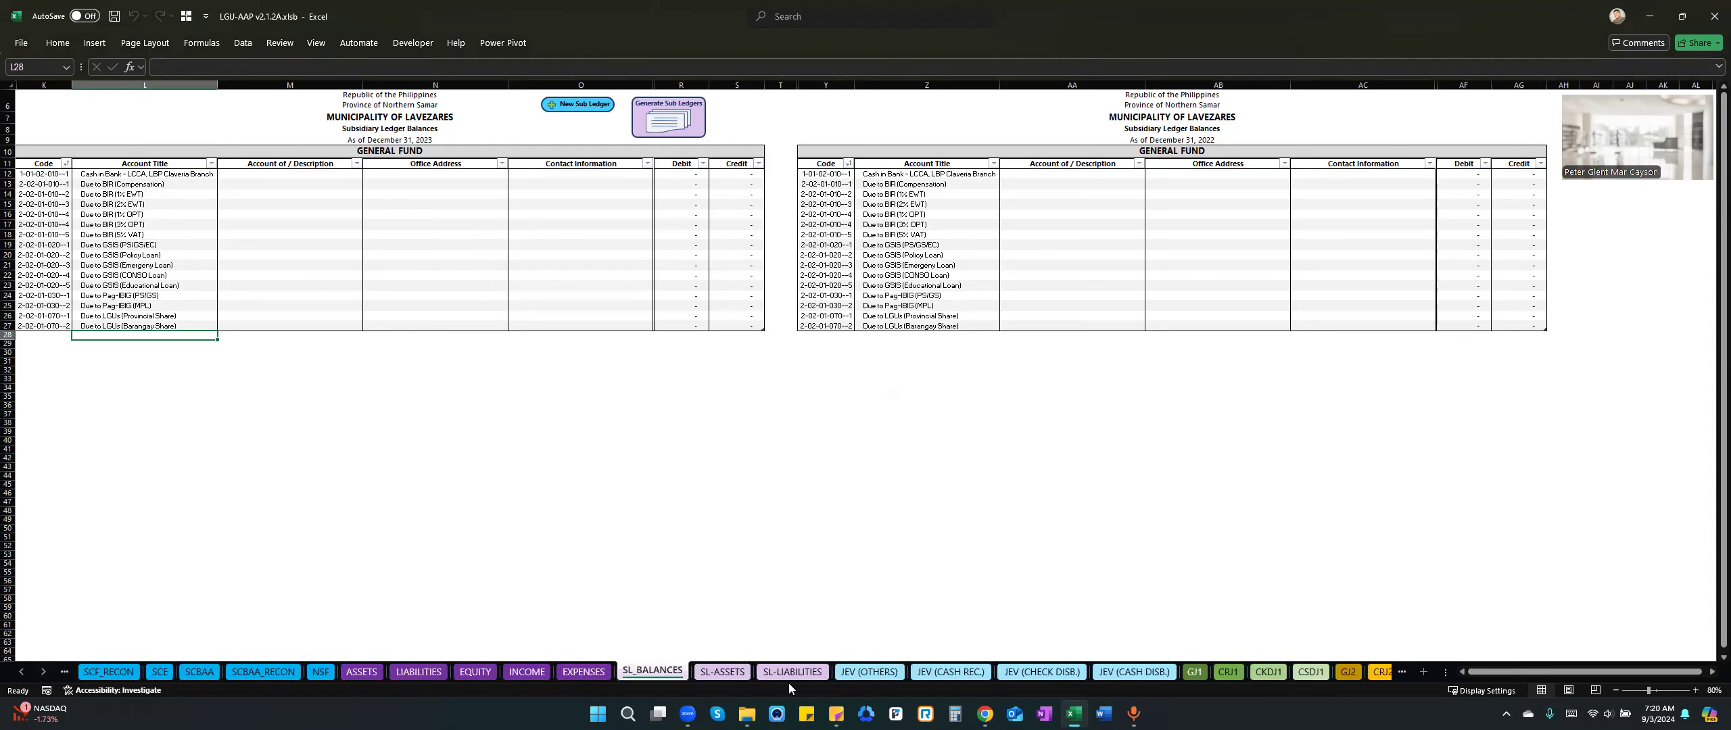
left_click(869, 671)
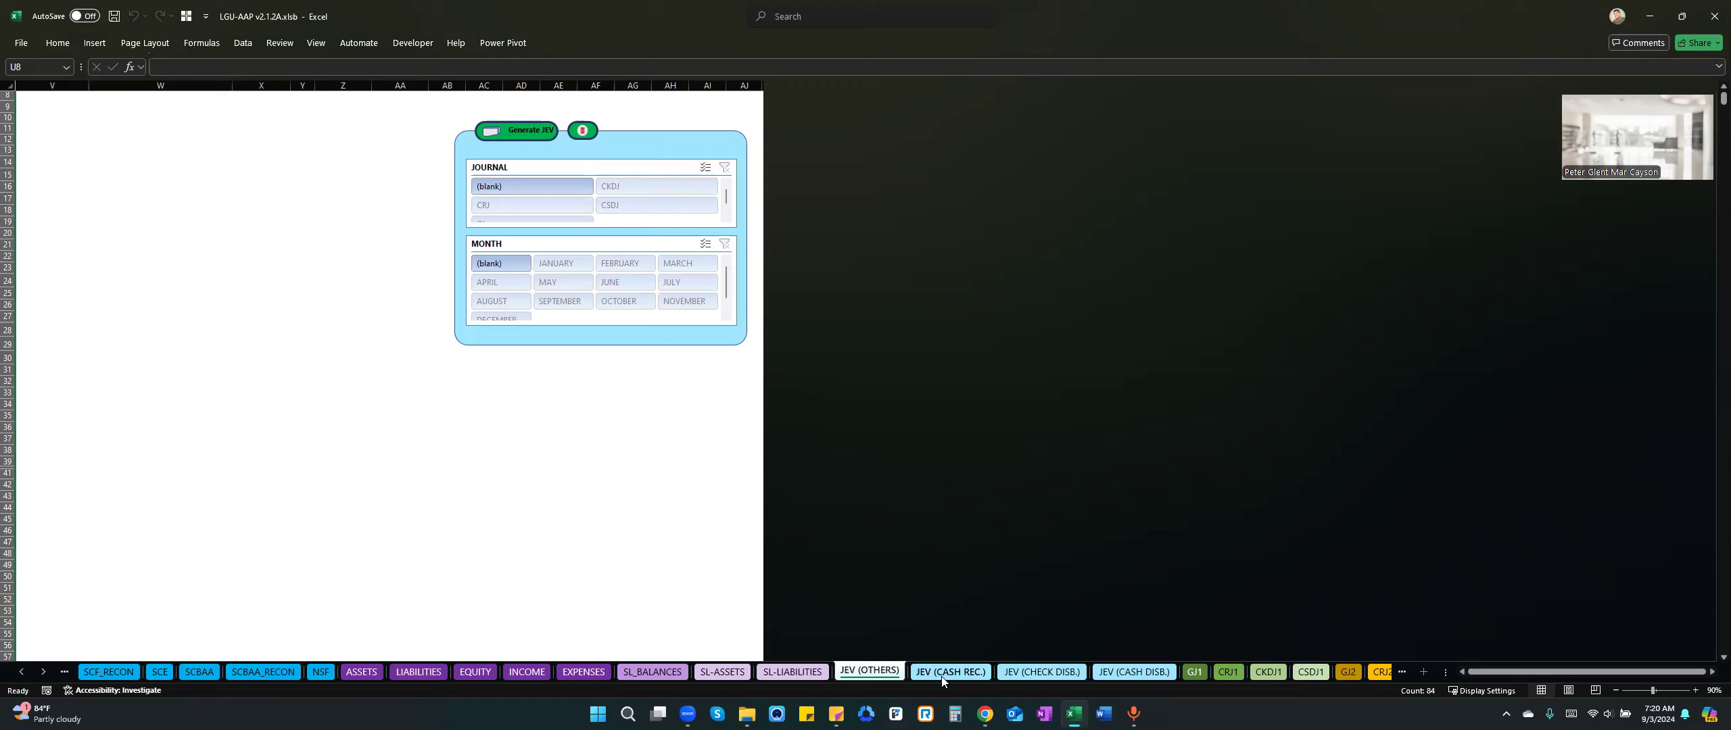
left_click(960, 676)
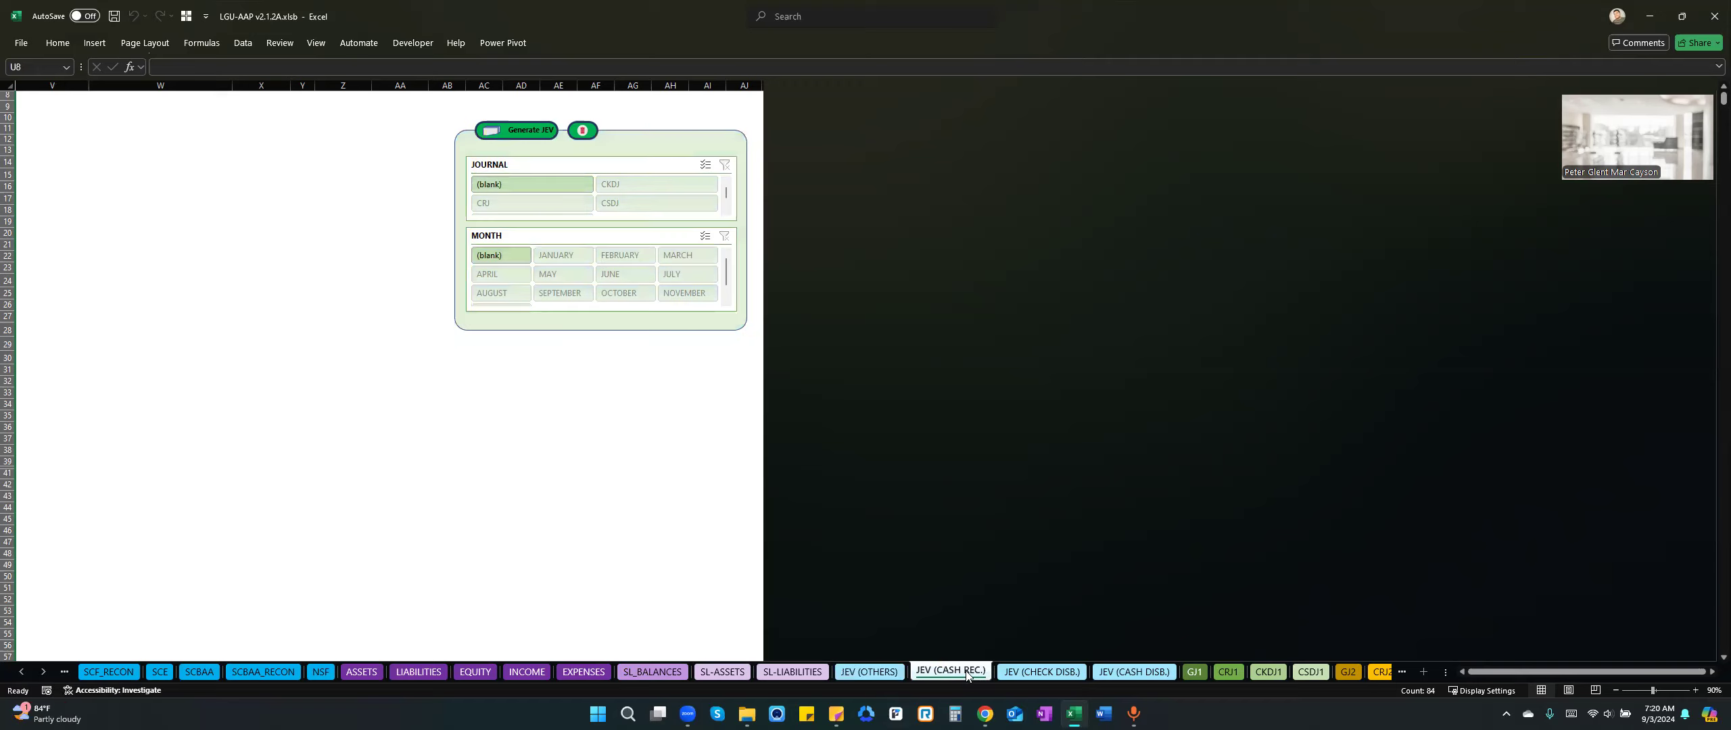
left_click(1053, 675)
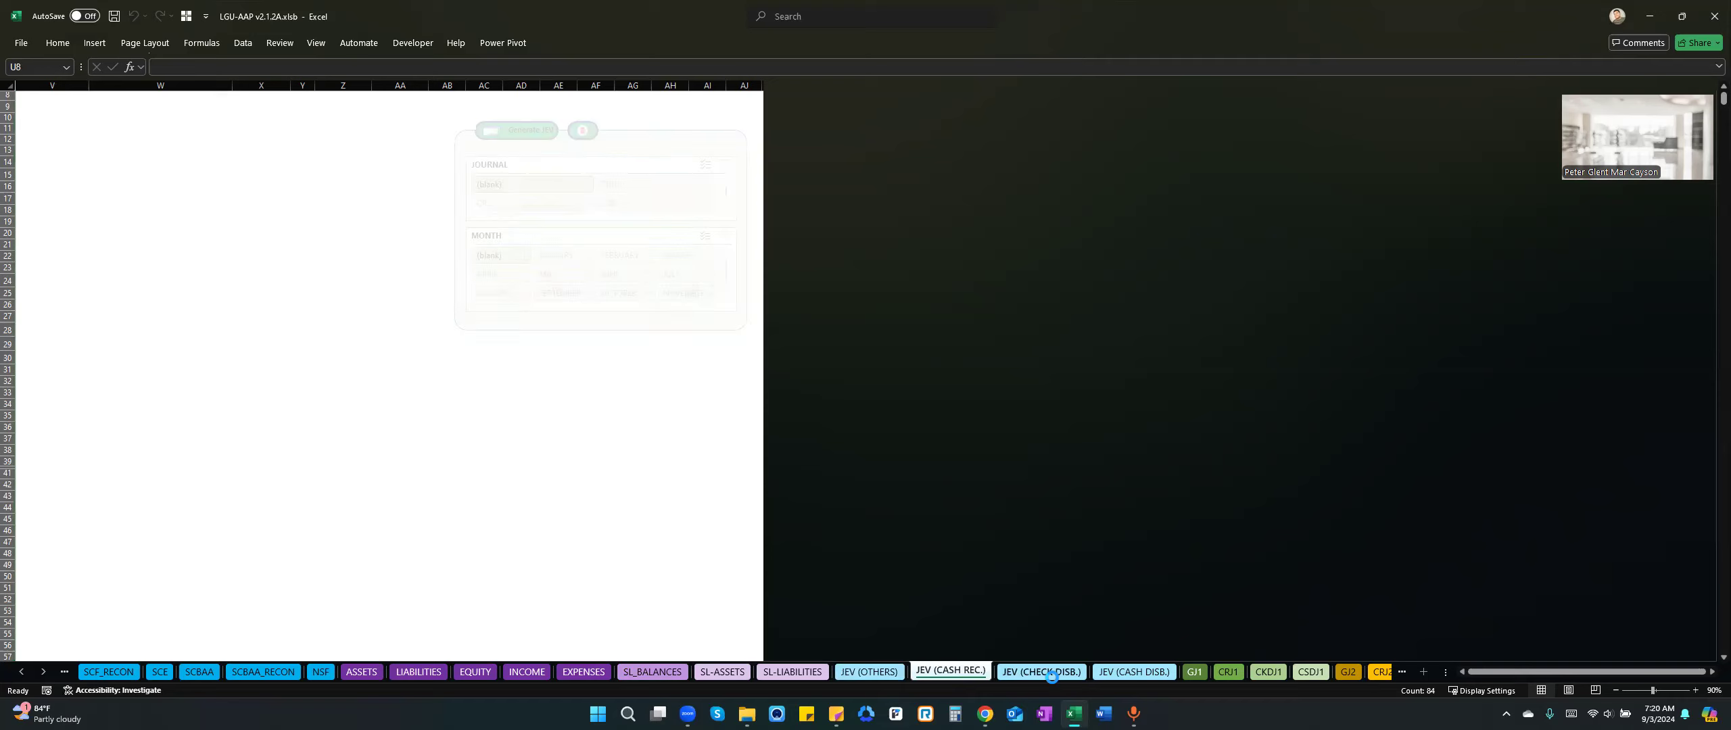
left_click(1152, 679)
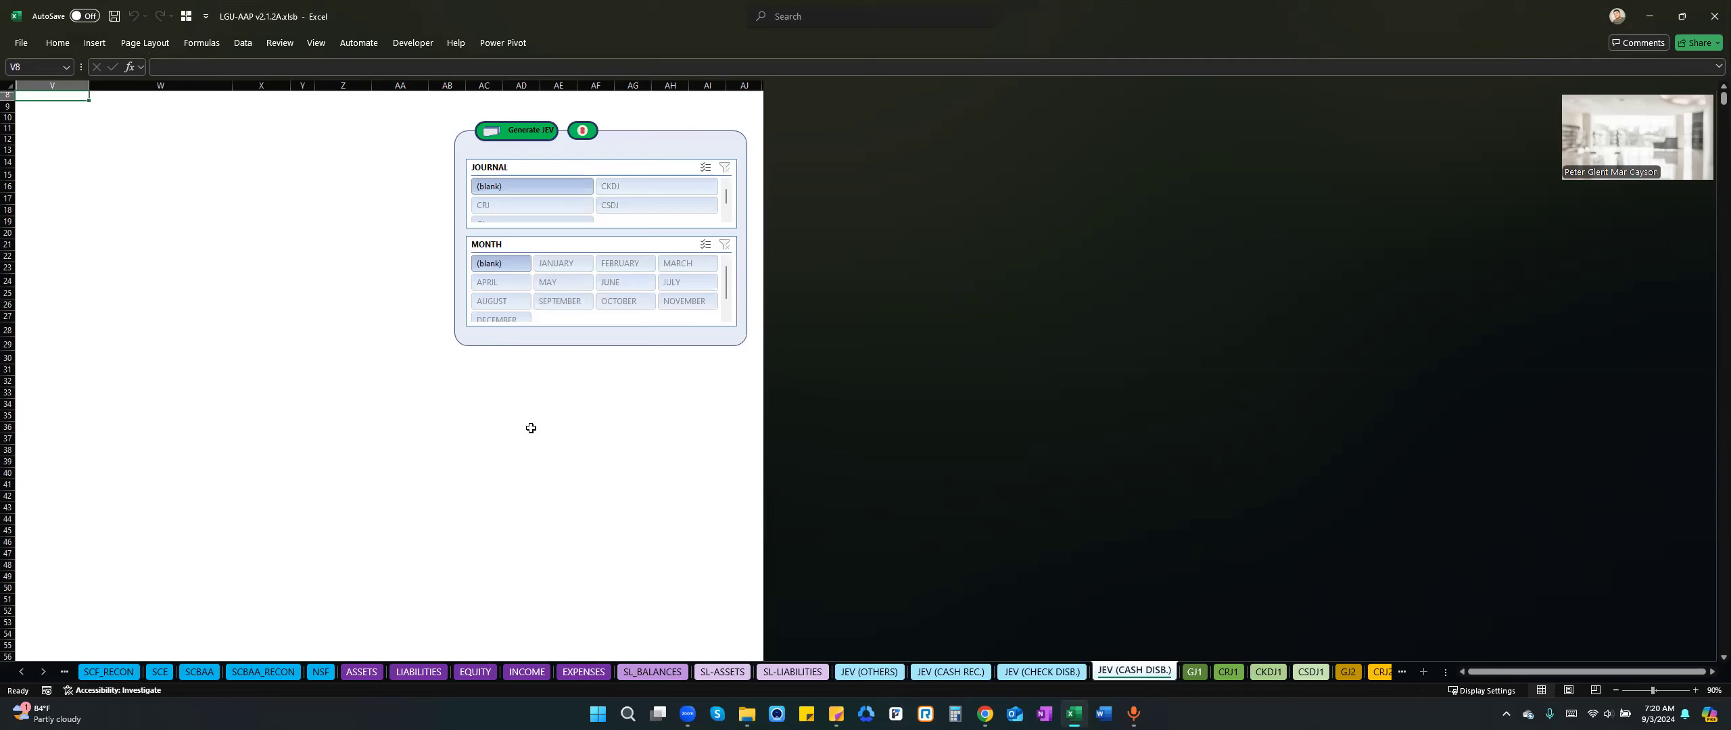
View the January general journal on the GJ1 sheet and the cash receipts journal on CRJ1.
left_click(40, 670)
left_click(40, 668)
left_click(41, 668)
left_click(41, 668)
left_click(41, 668)
left_click(41, 668)
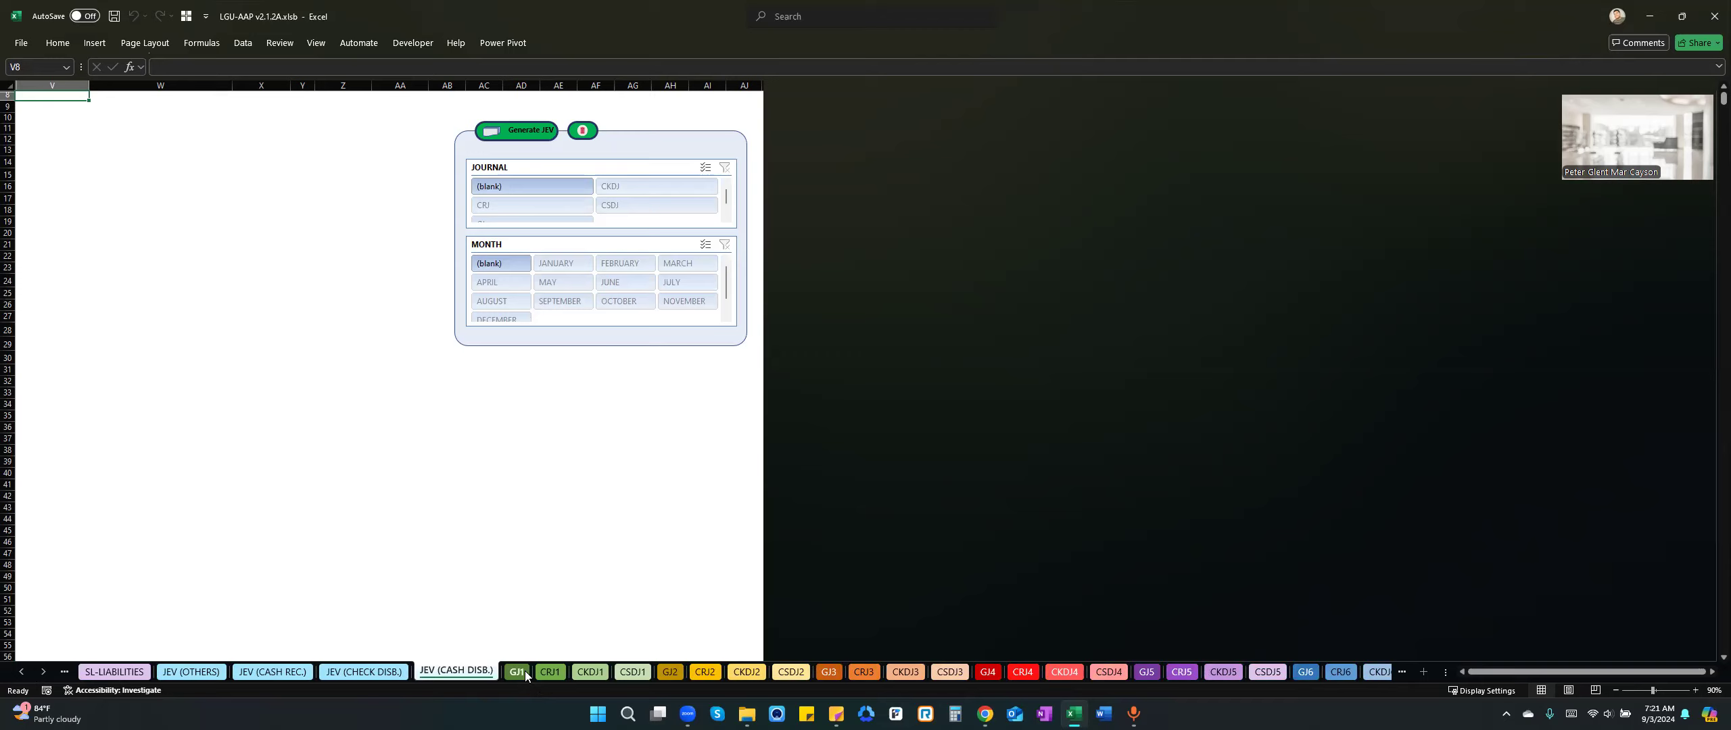
left_click(43, 671)
left_click(43, 671)
left_click(362, 672)
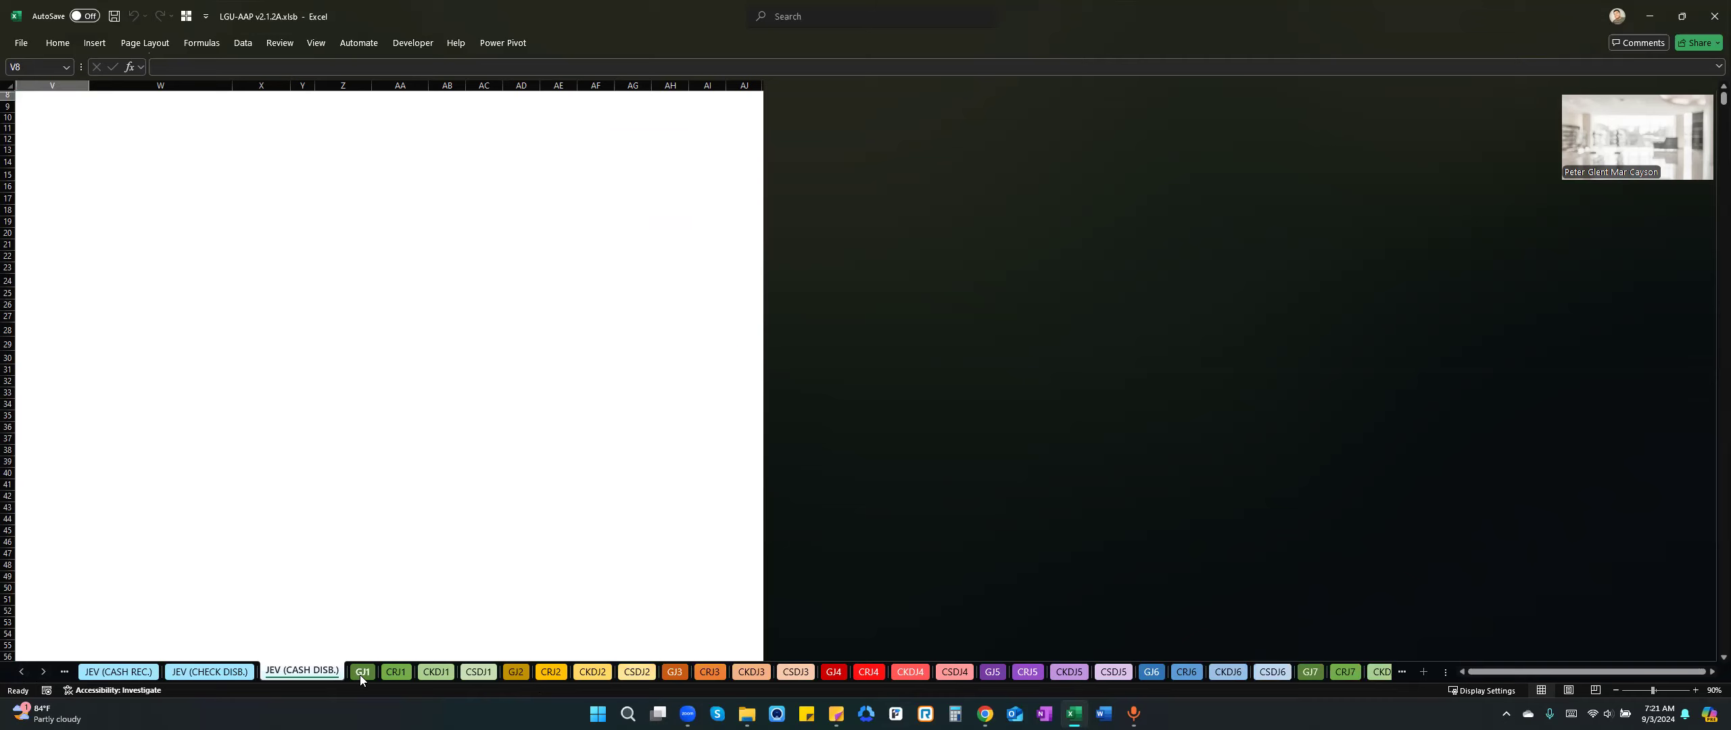
left_click(398, 673)
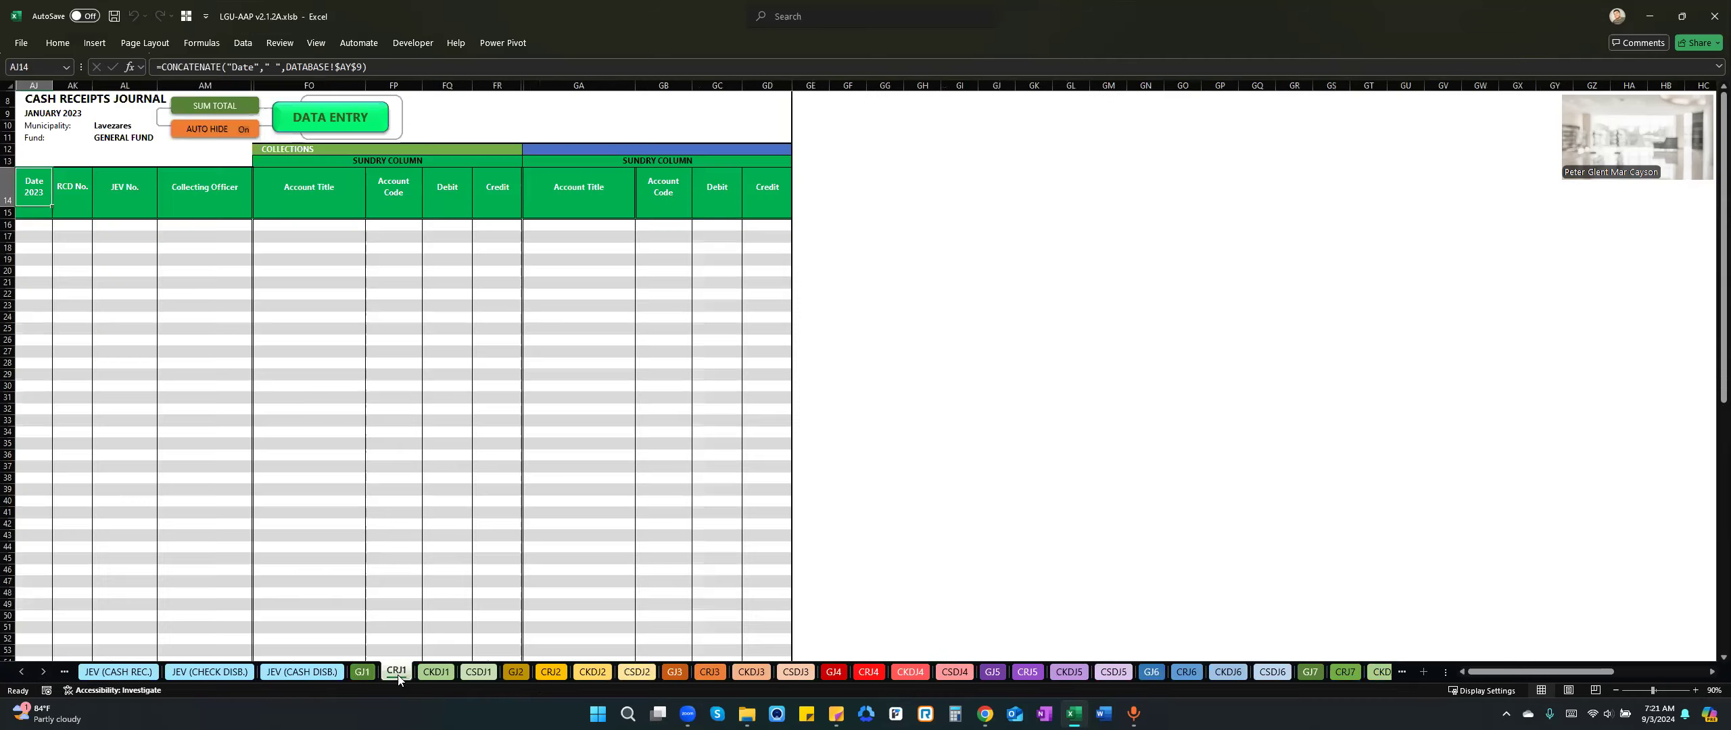
View the January disbursement journals on the CKDJ1 and CSDJ1 sheets and return to the general journal on GJ1.
left_click(444, 676)
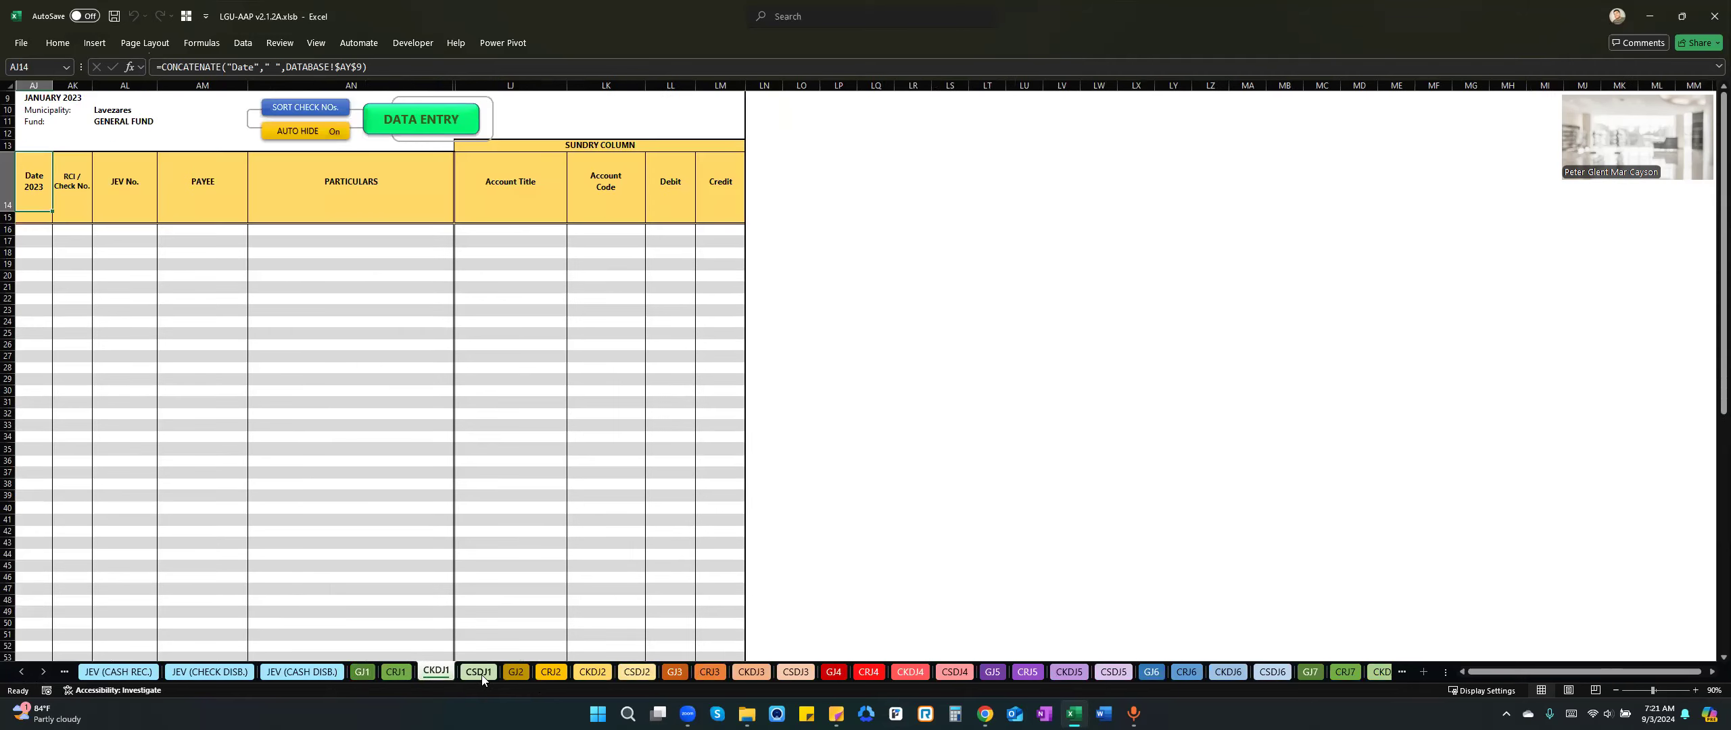
left_click(480, 674)
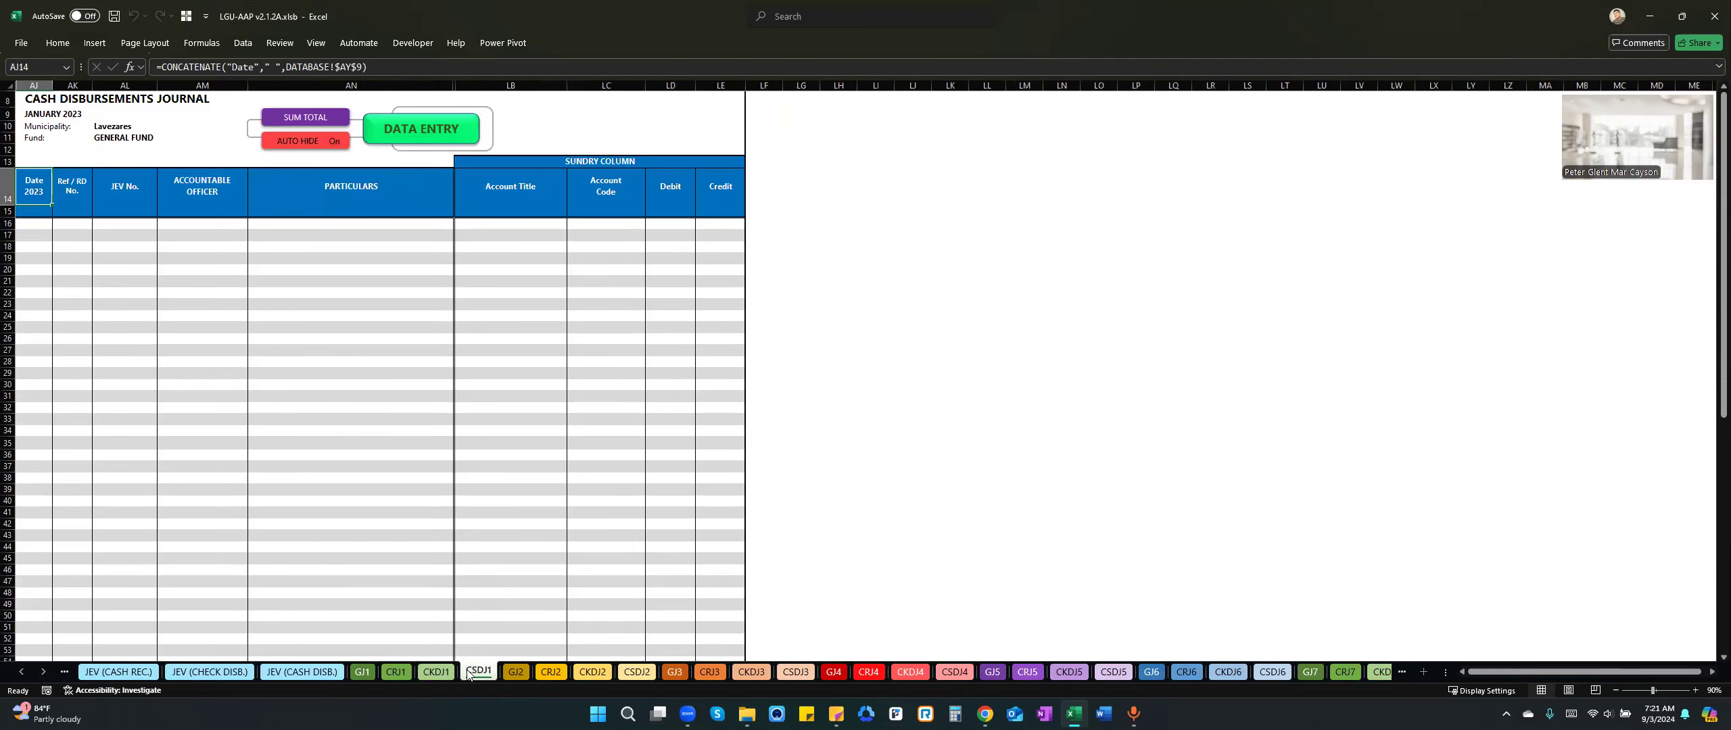
left_click(363, 673)
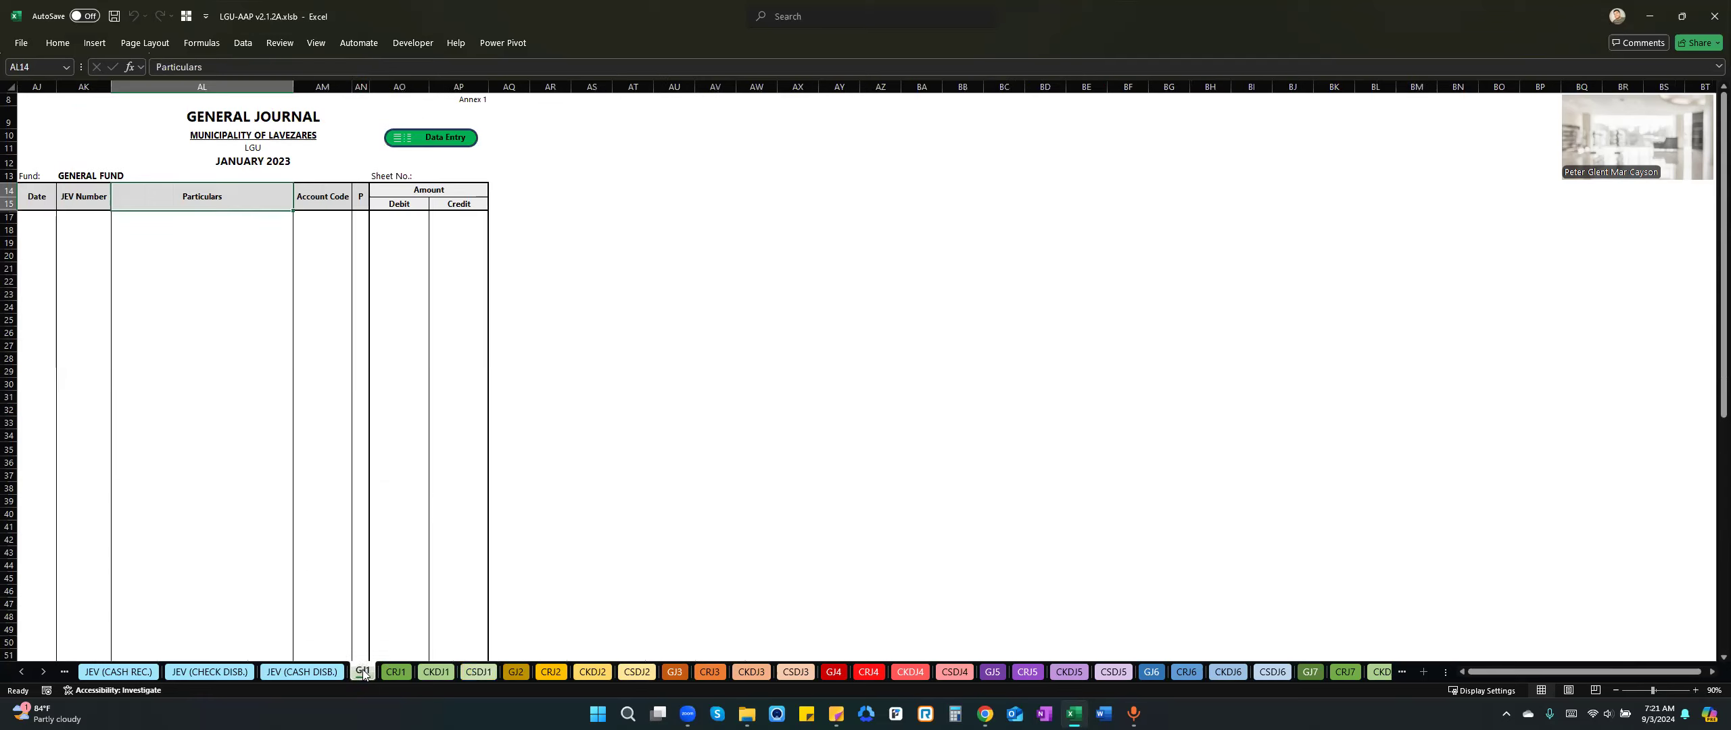
View the February general journal on the GJ2 sheet and return to GJ1.
left_click(43, 674)
left_click(43, 673)
left_click(43, 674)
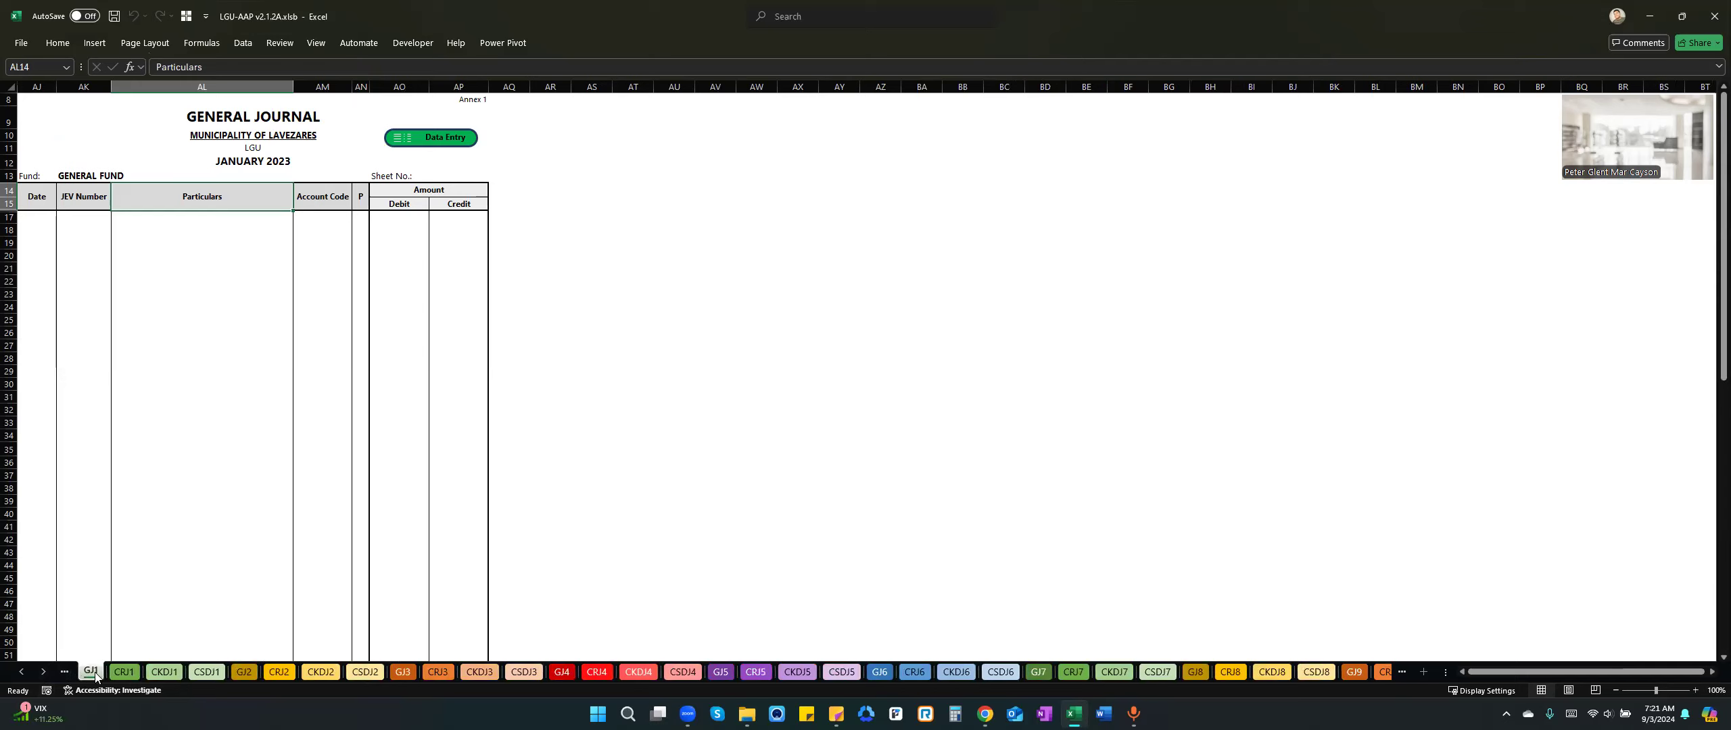
left_click(242, 671)
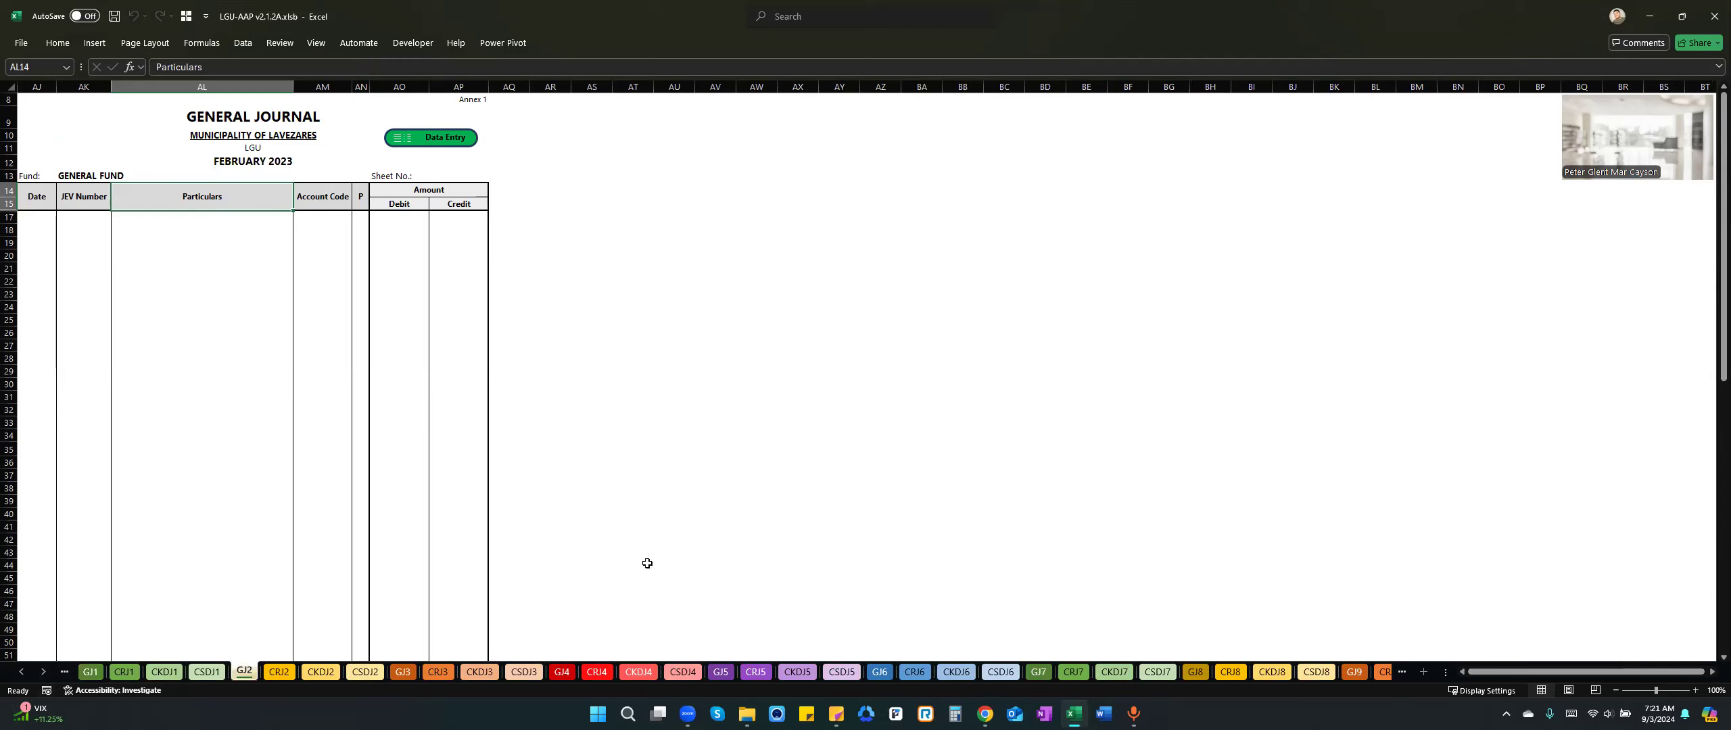
left_click(92, 672)
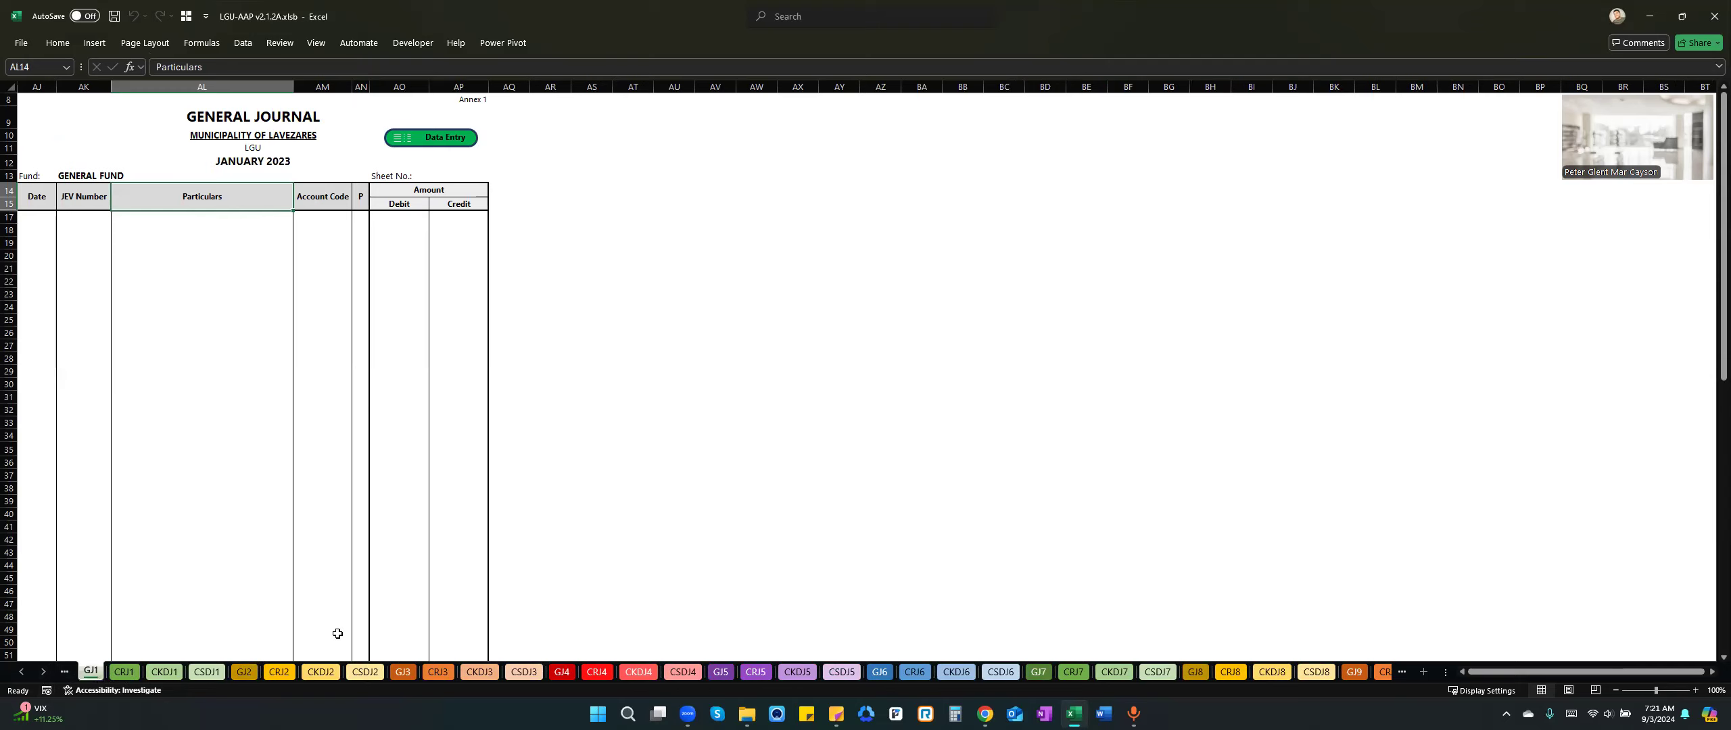
Browse the monthly journal sheet names through December and come back to the January sheets.
left_click(43, 672, "ctrl")
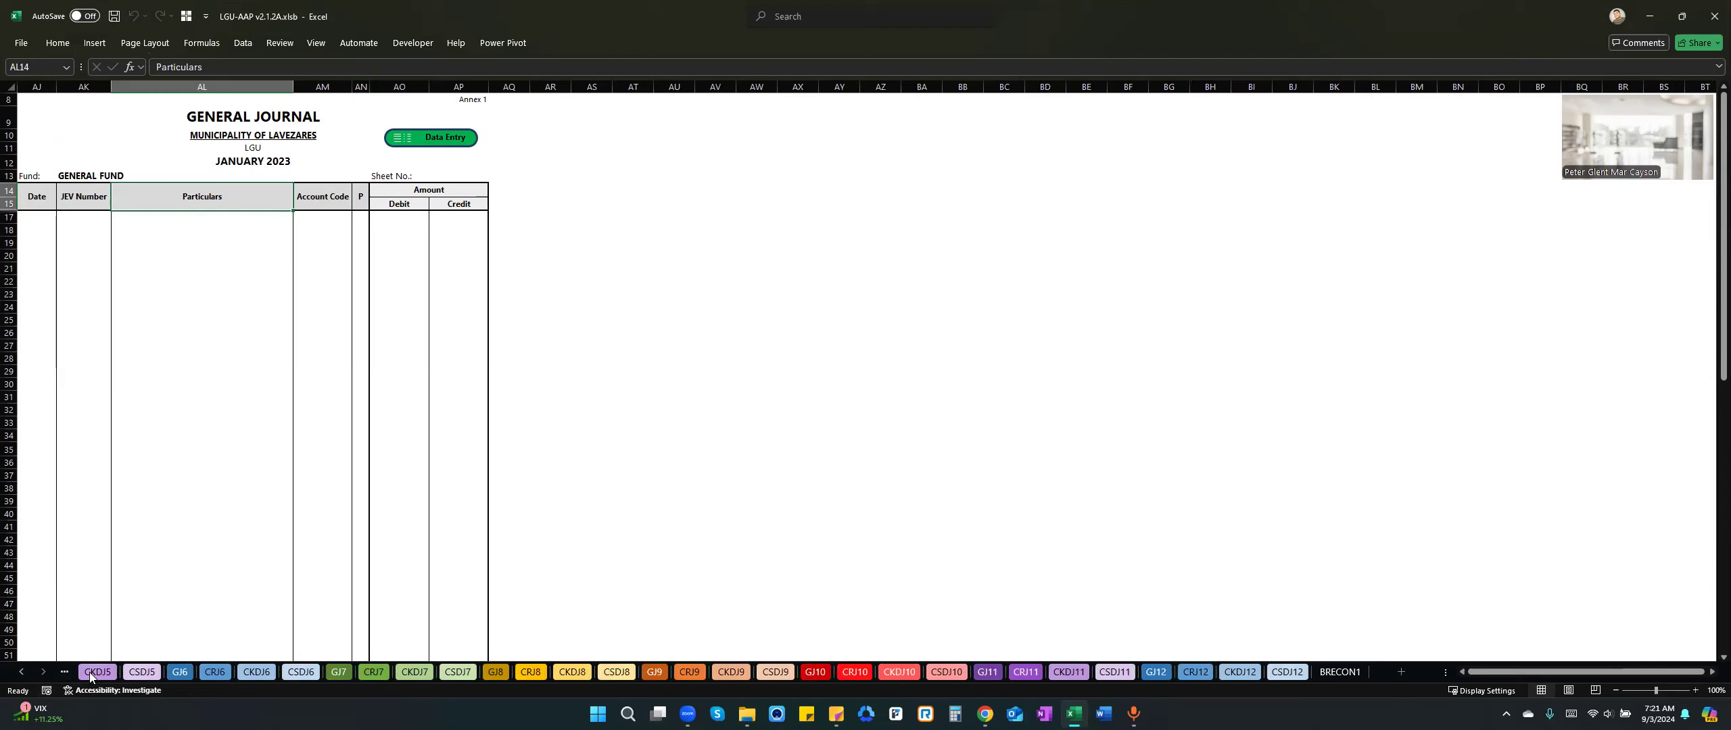
left_click(23, 672)
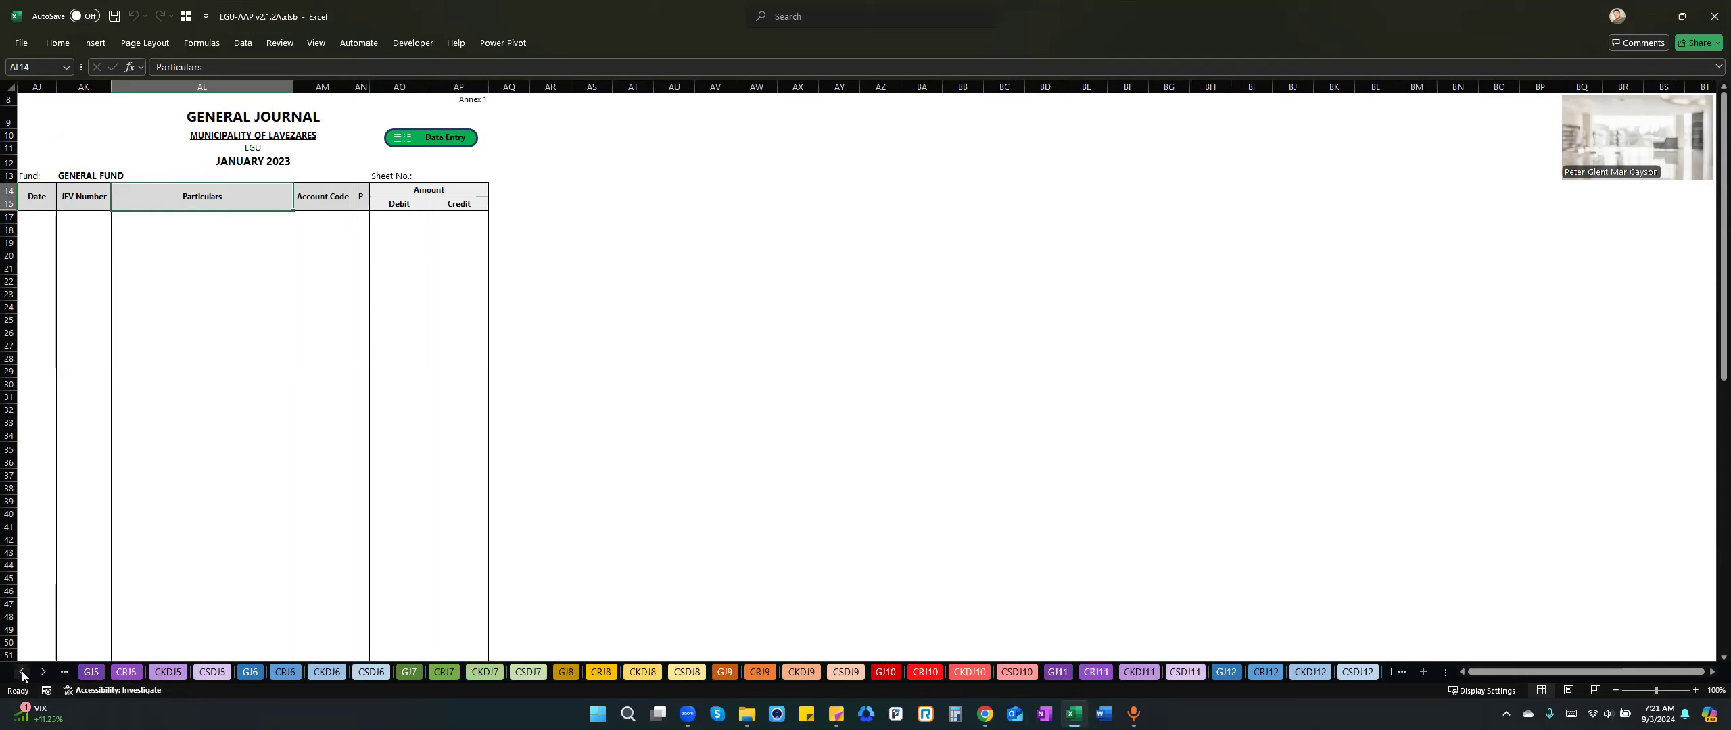
left_click(22, 672)
left_click(22, 673)
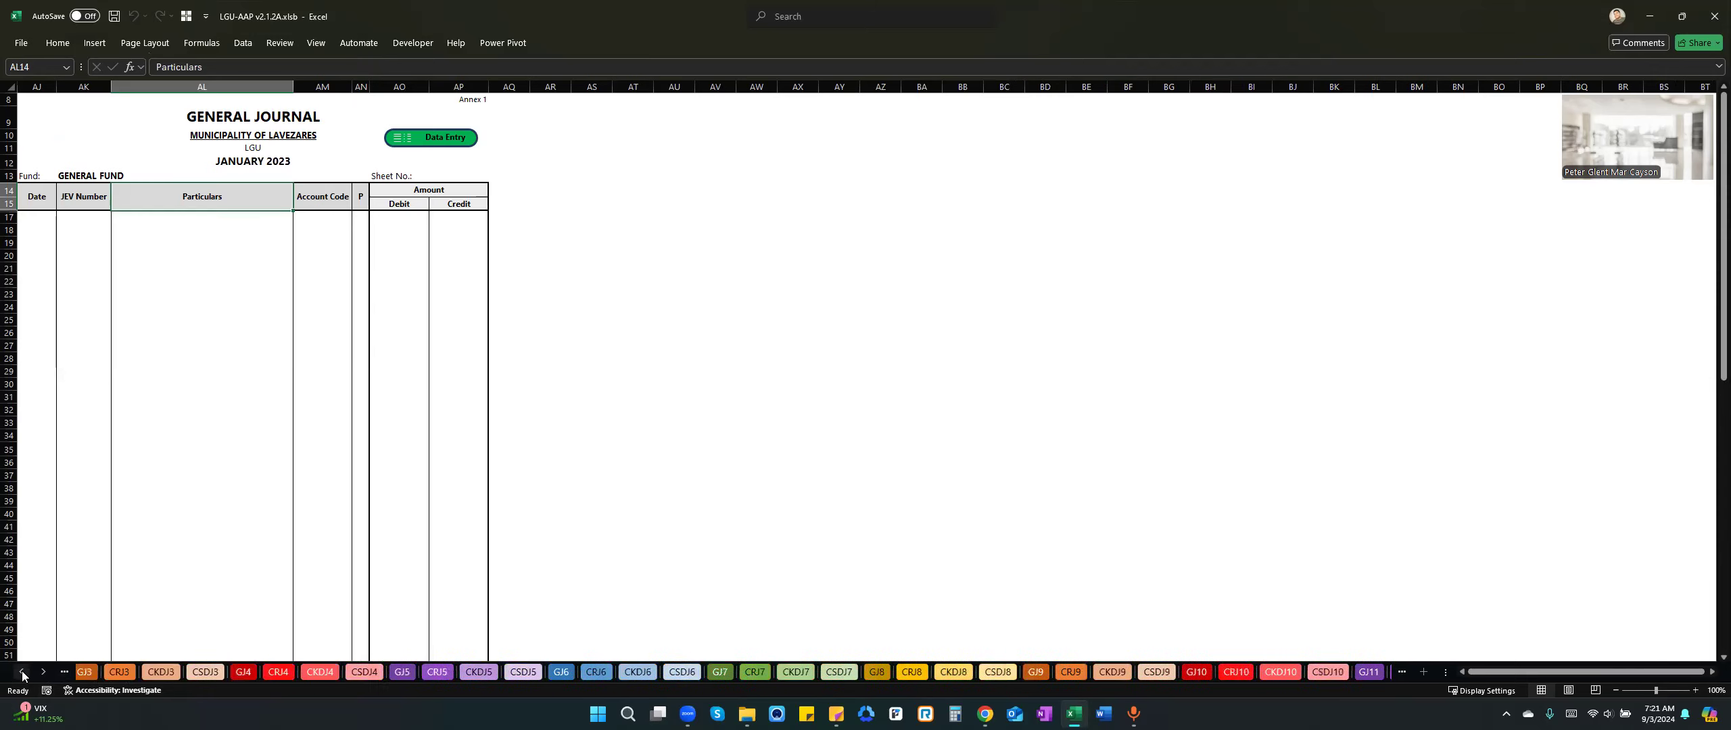
left_click(23, 672)
left_click(23, 672)
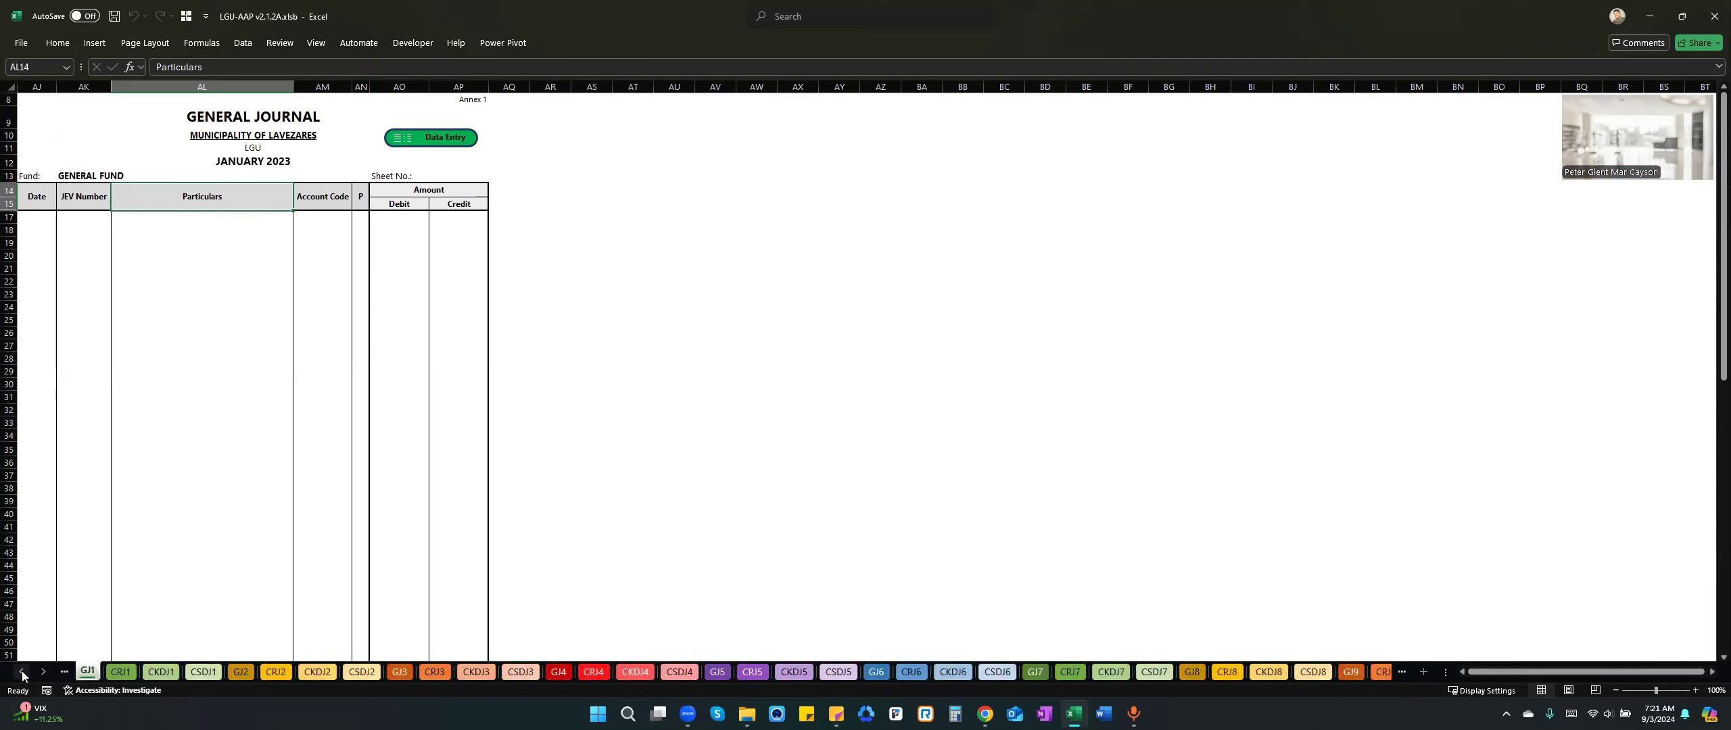
left_click(22, 672)
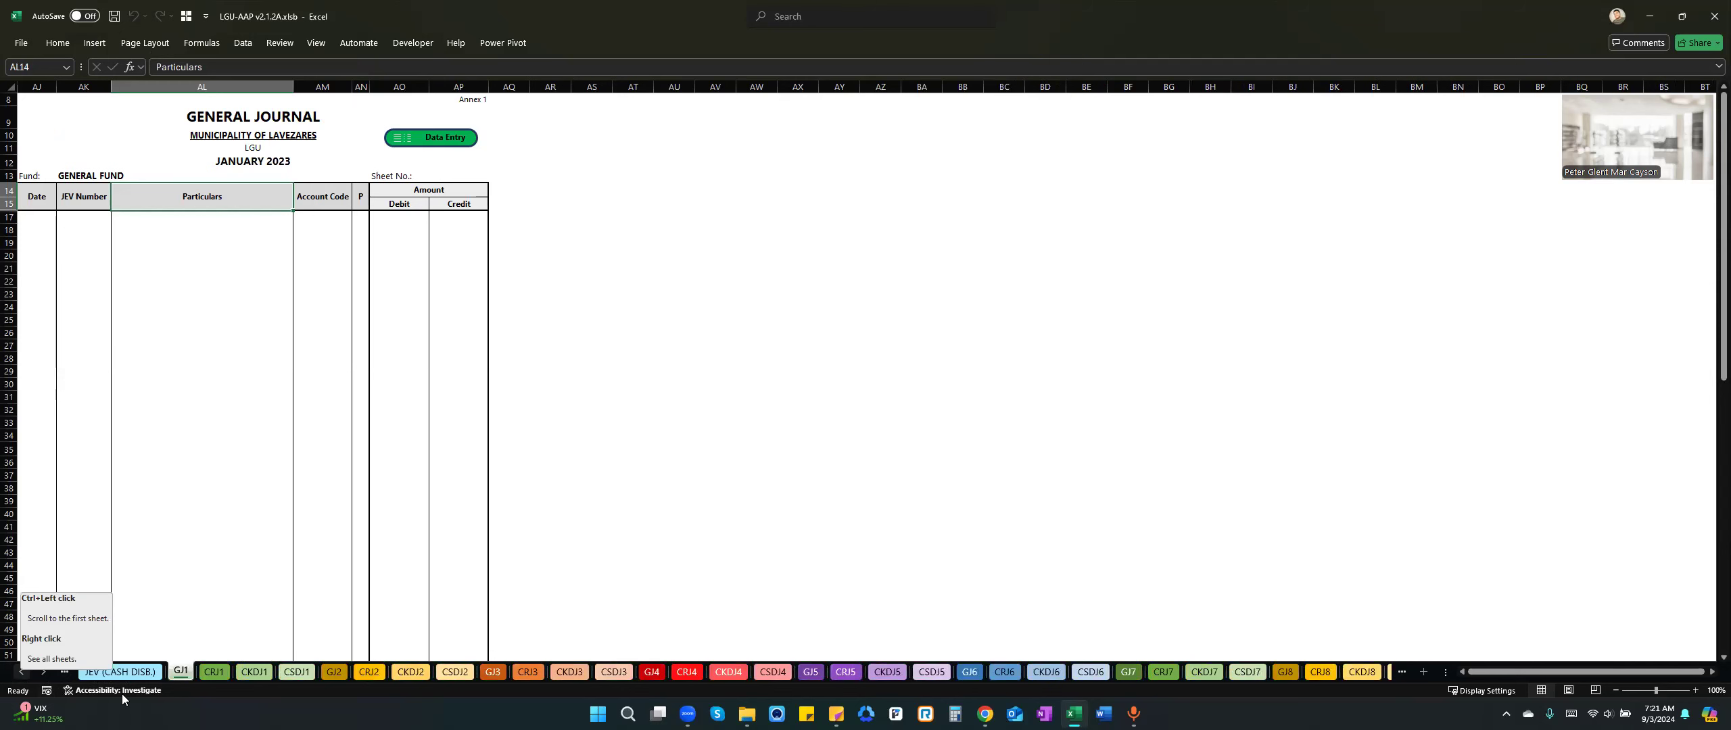
Open the financial statement setup from the PRE_CTB sheet and set the municipality to Claveria and the calendar year to 2024.
scroll(177, 675, "up", 5)
left_click(177, 674)
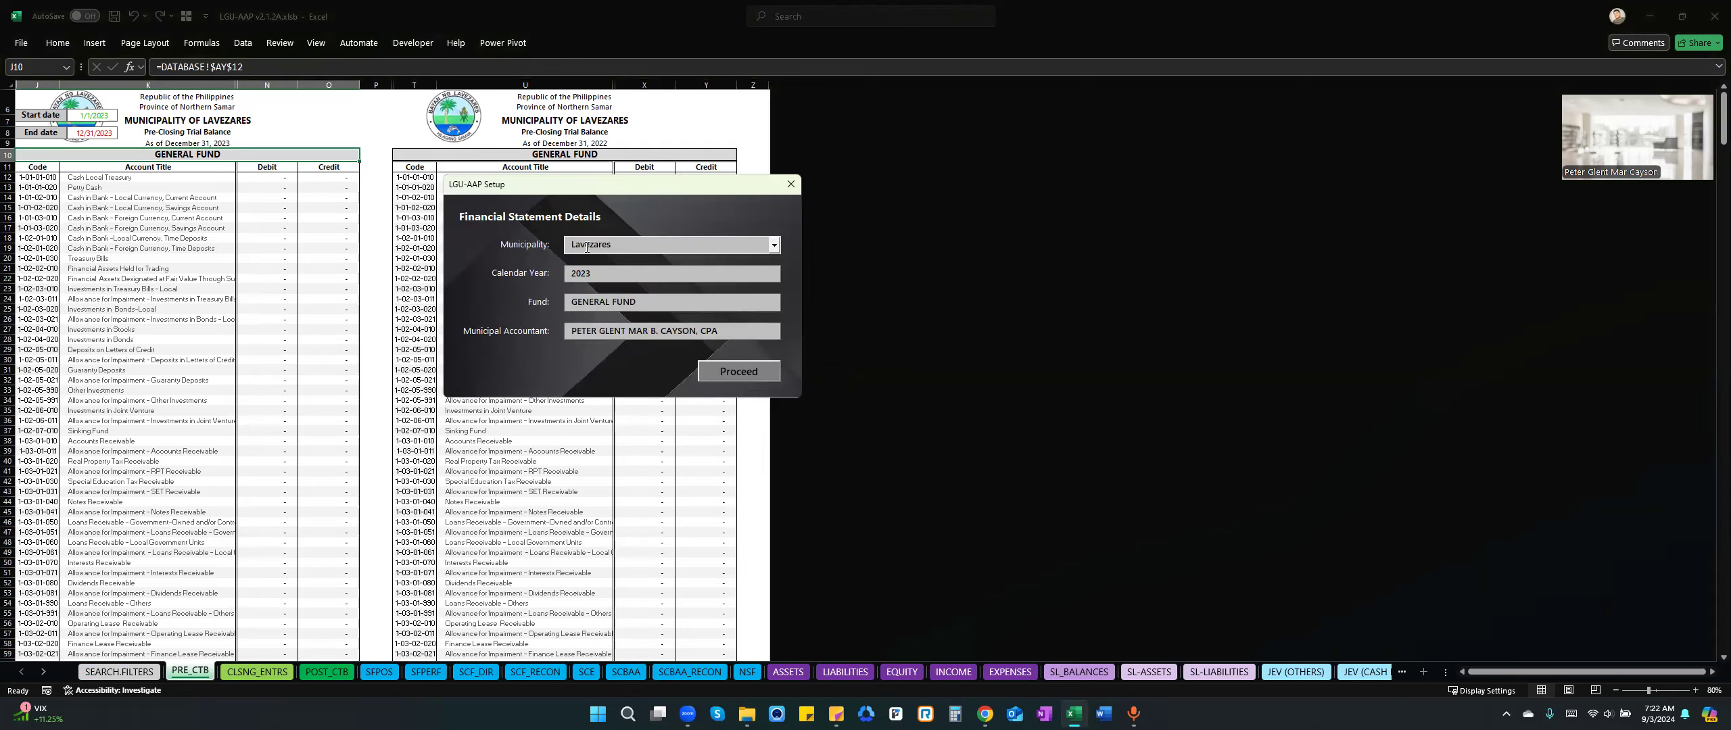
left_click(614, 245)
type("Claveria")
left_click_drag(587, 273, 646, 272)
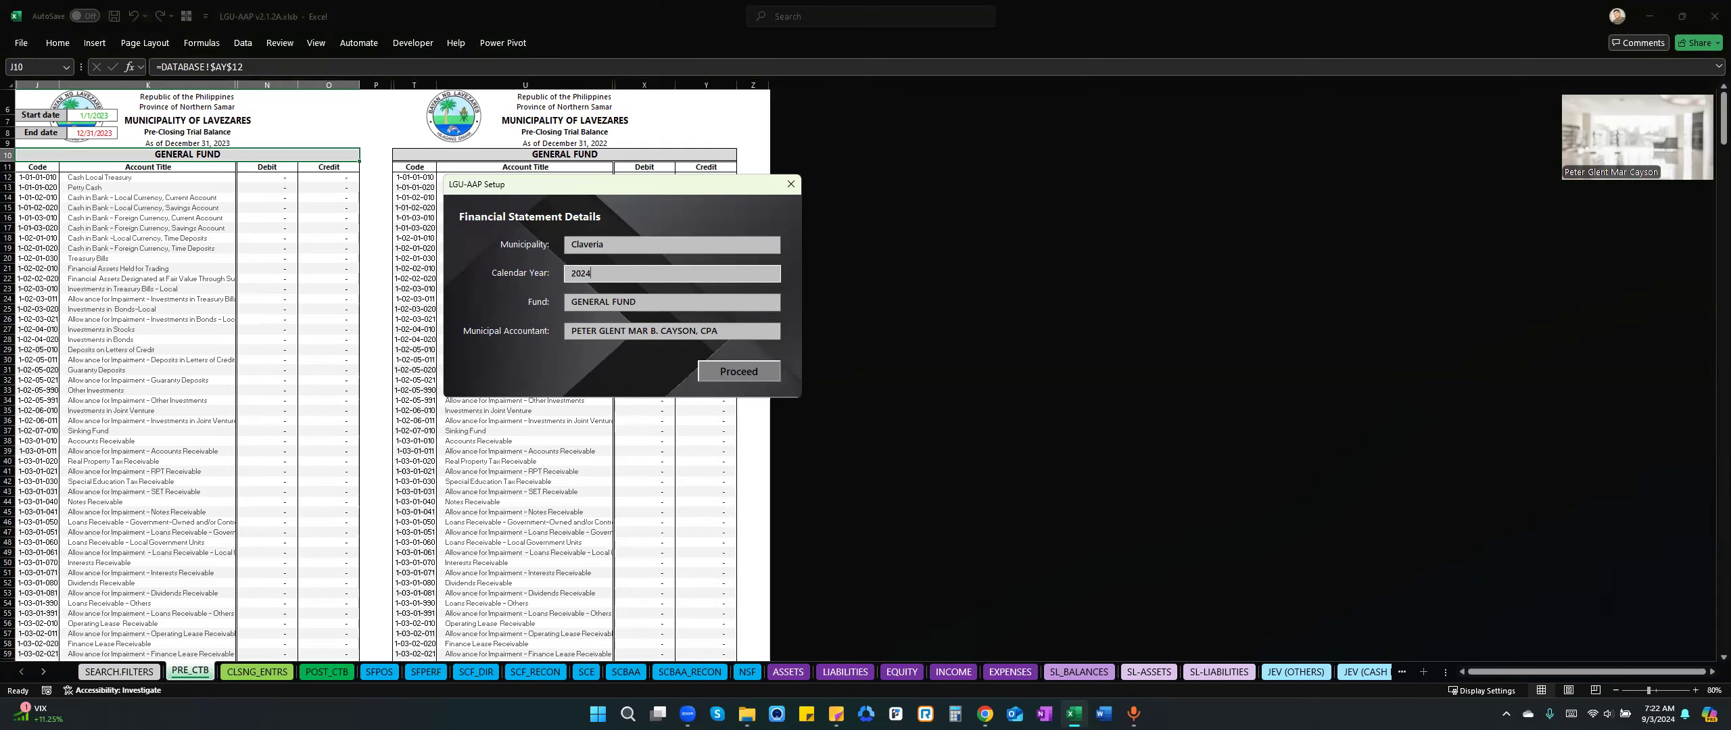
Review the available fund choices in the setup and keep GENERAL FUND.
left_click(685, 297)
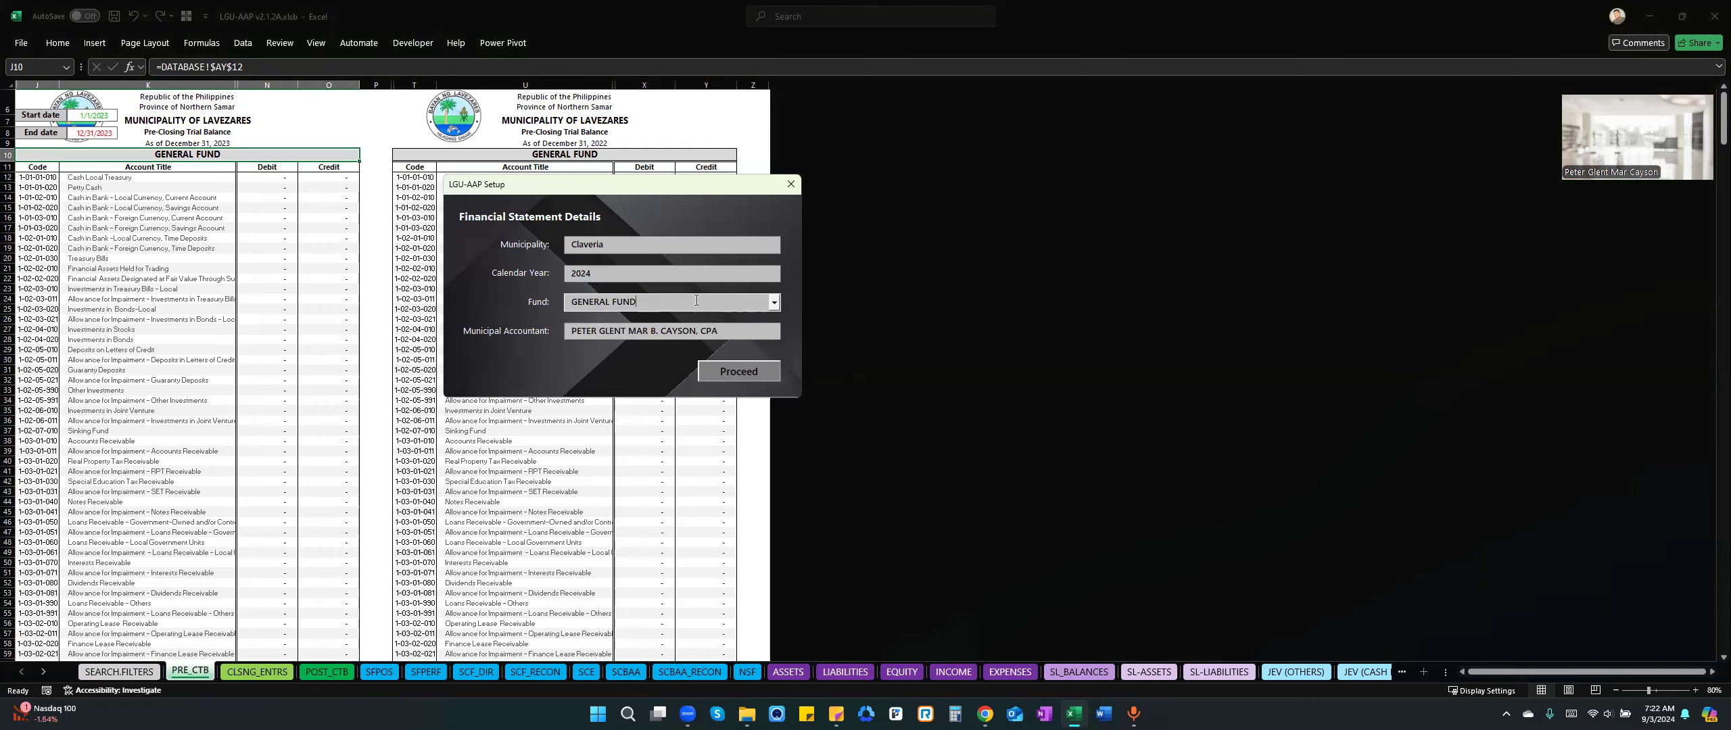
left_click(775, 303)
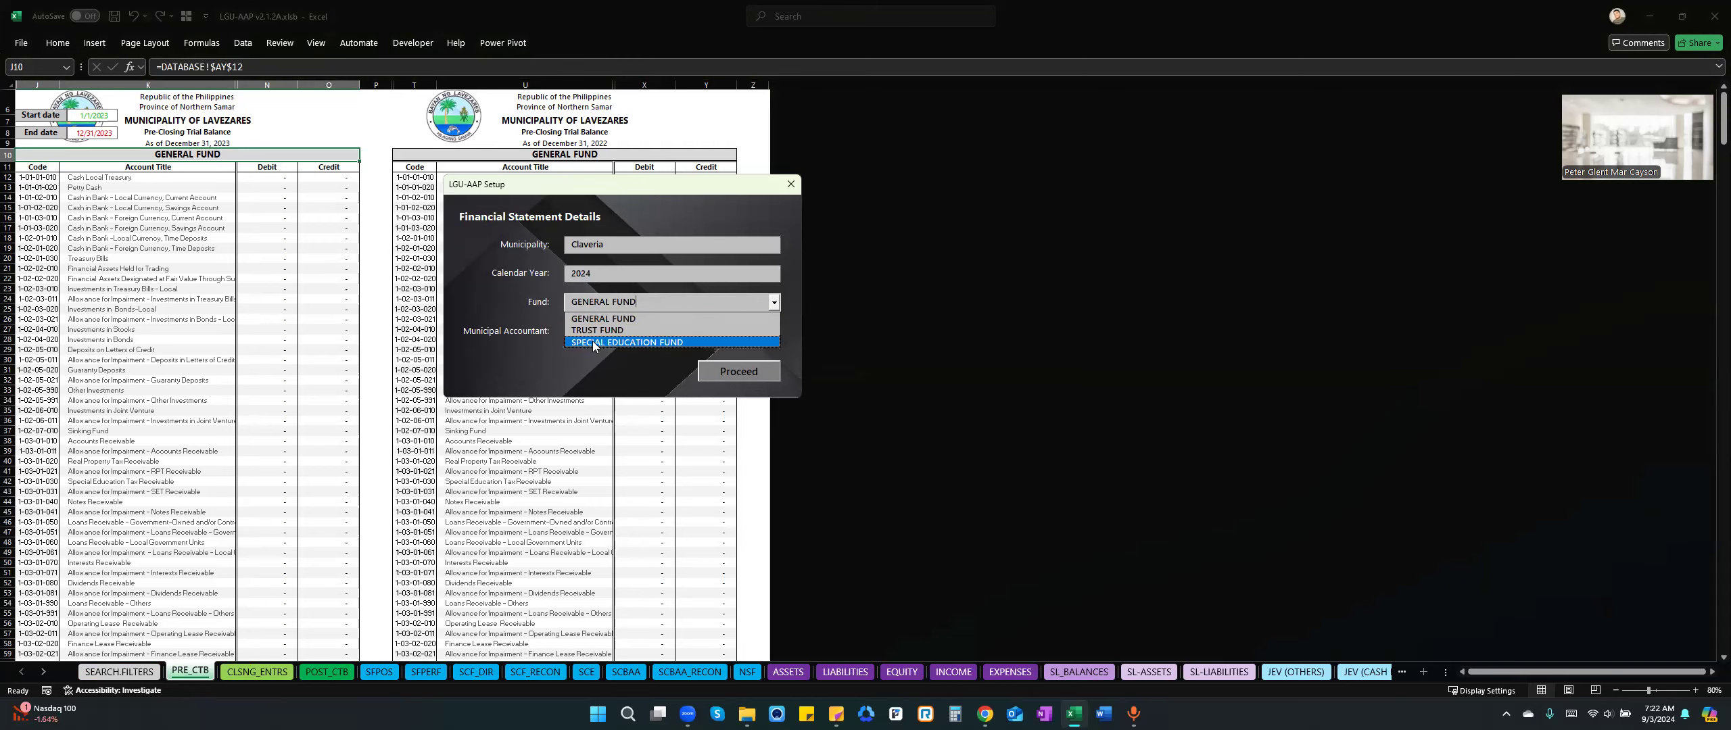
left_click(654, 302)
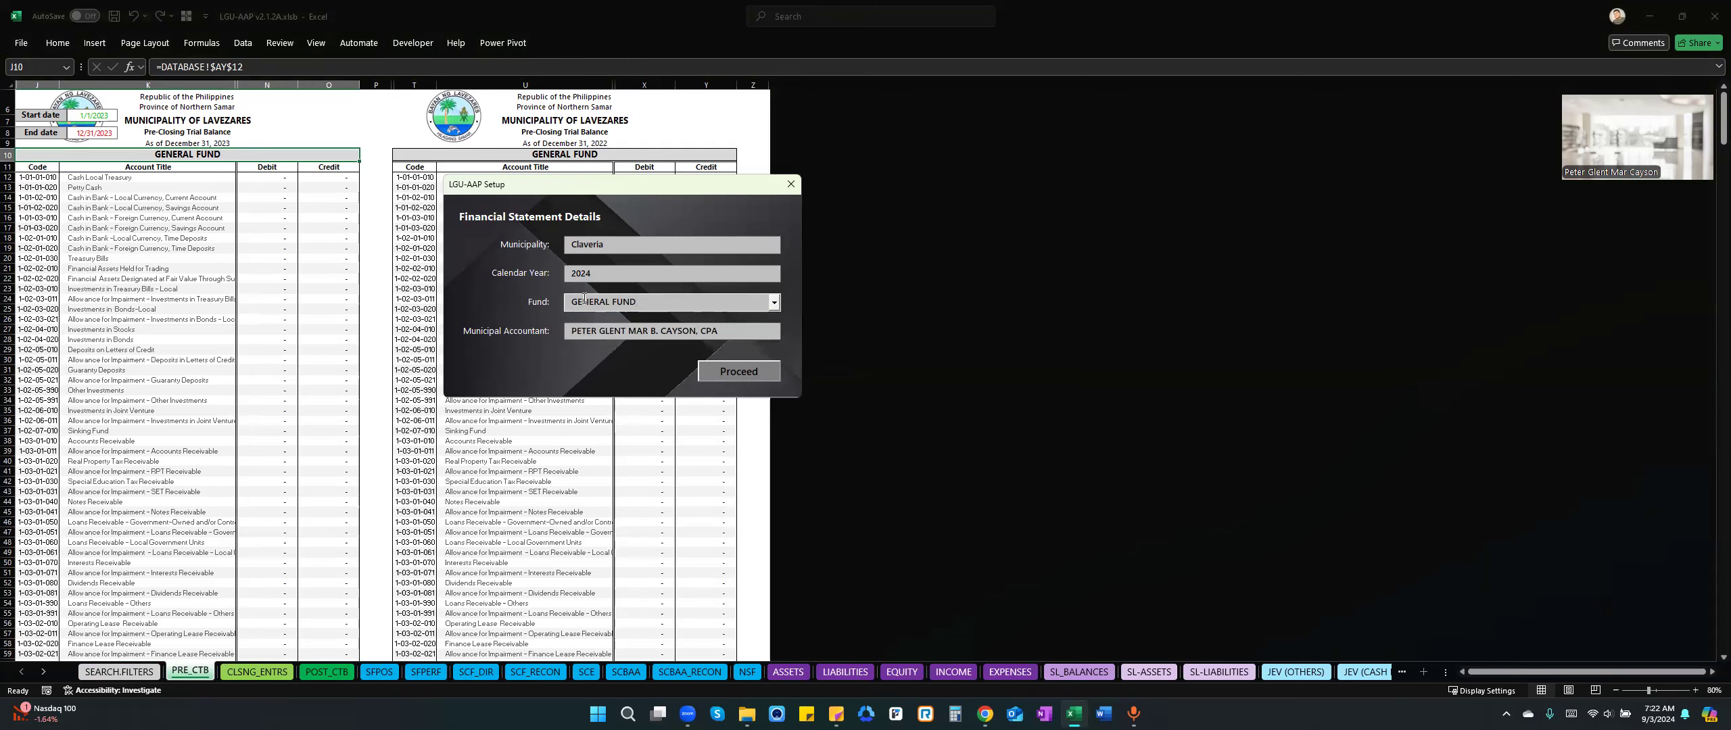
Replace the municipal accountant entry with the new accountant's full name.
key("Tab")
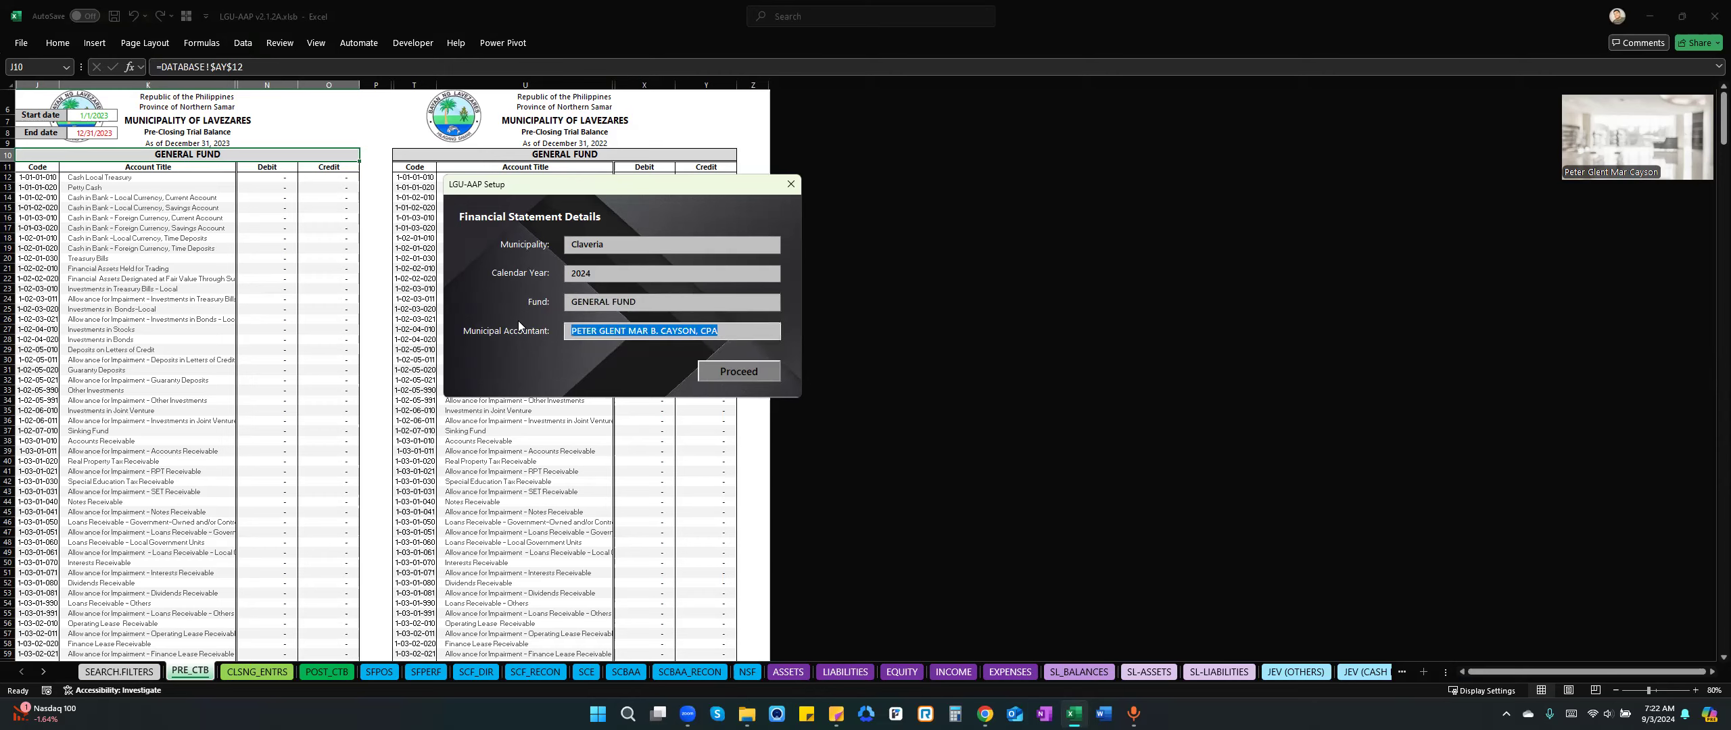
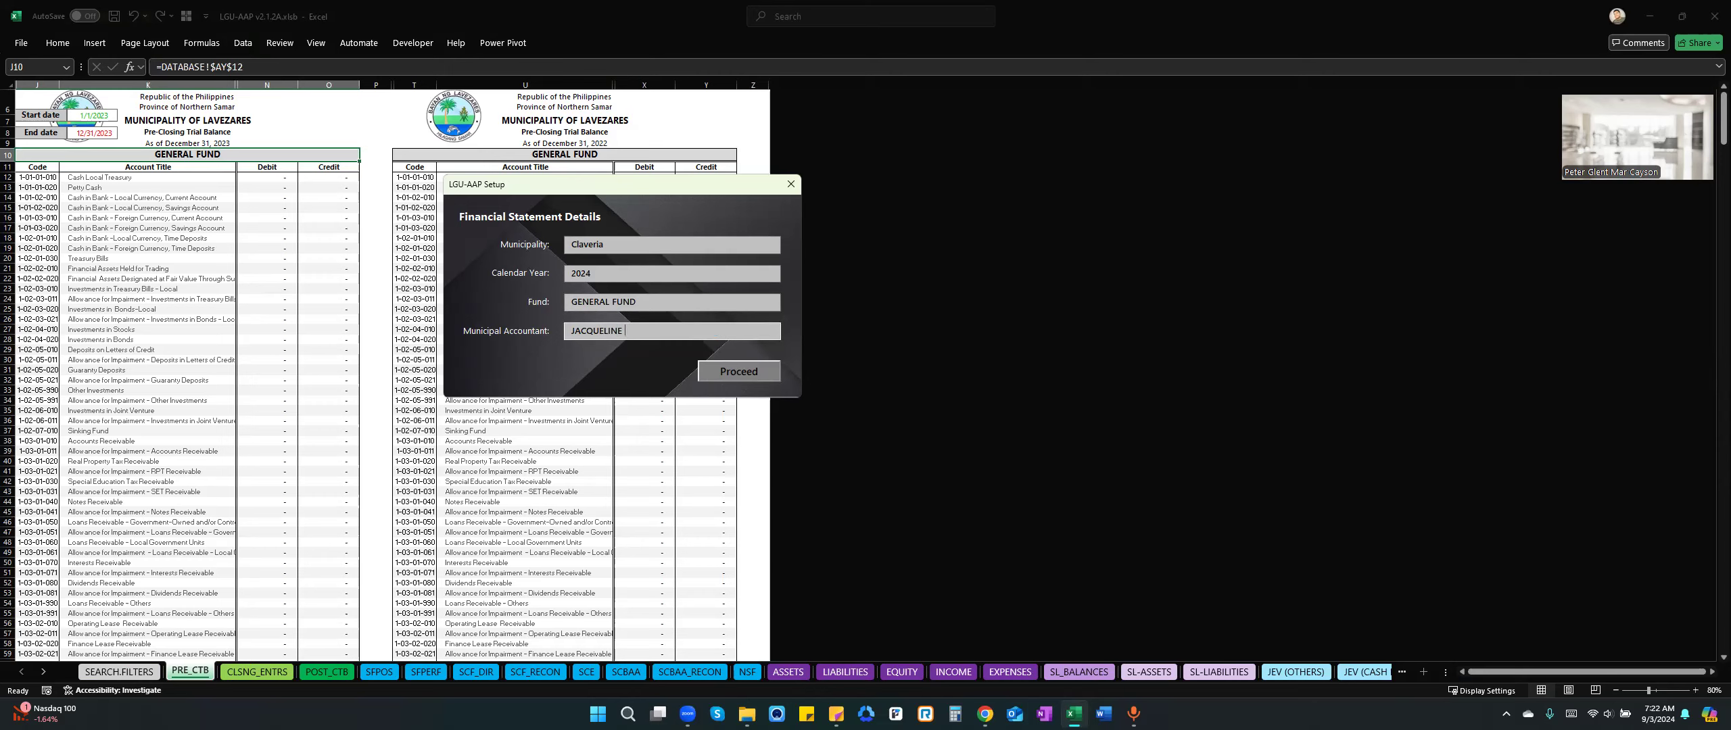
key("alt+Tab")
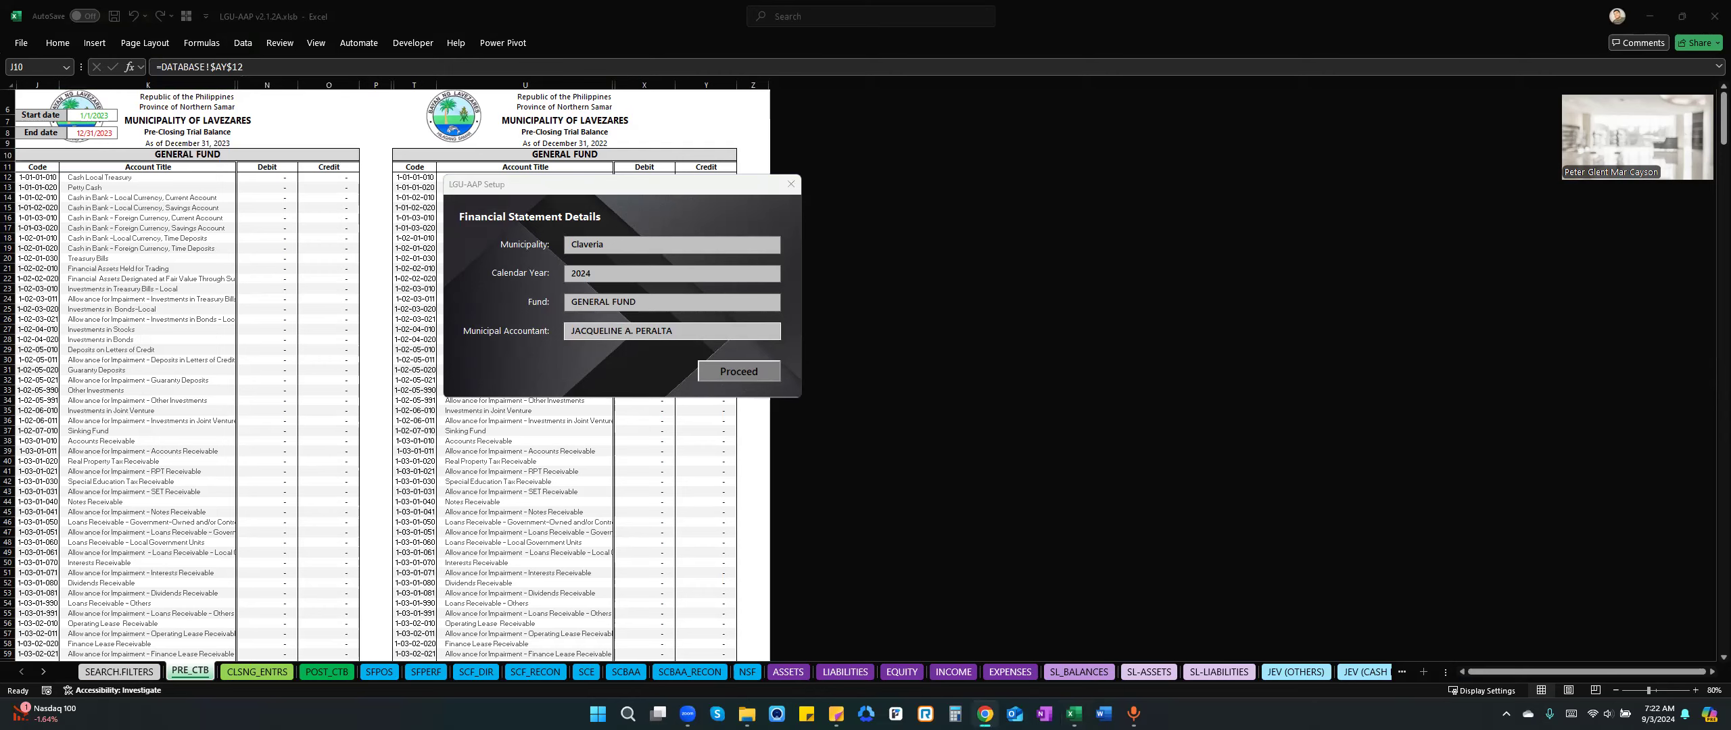
left_click(699, 324)
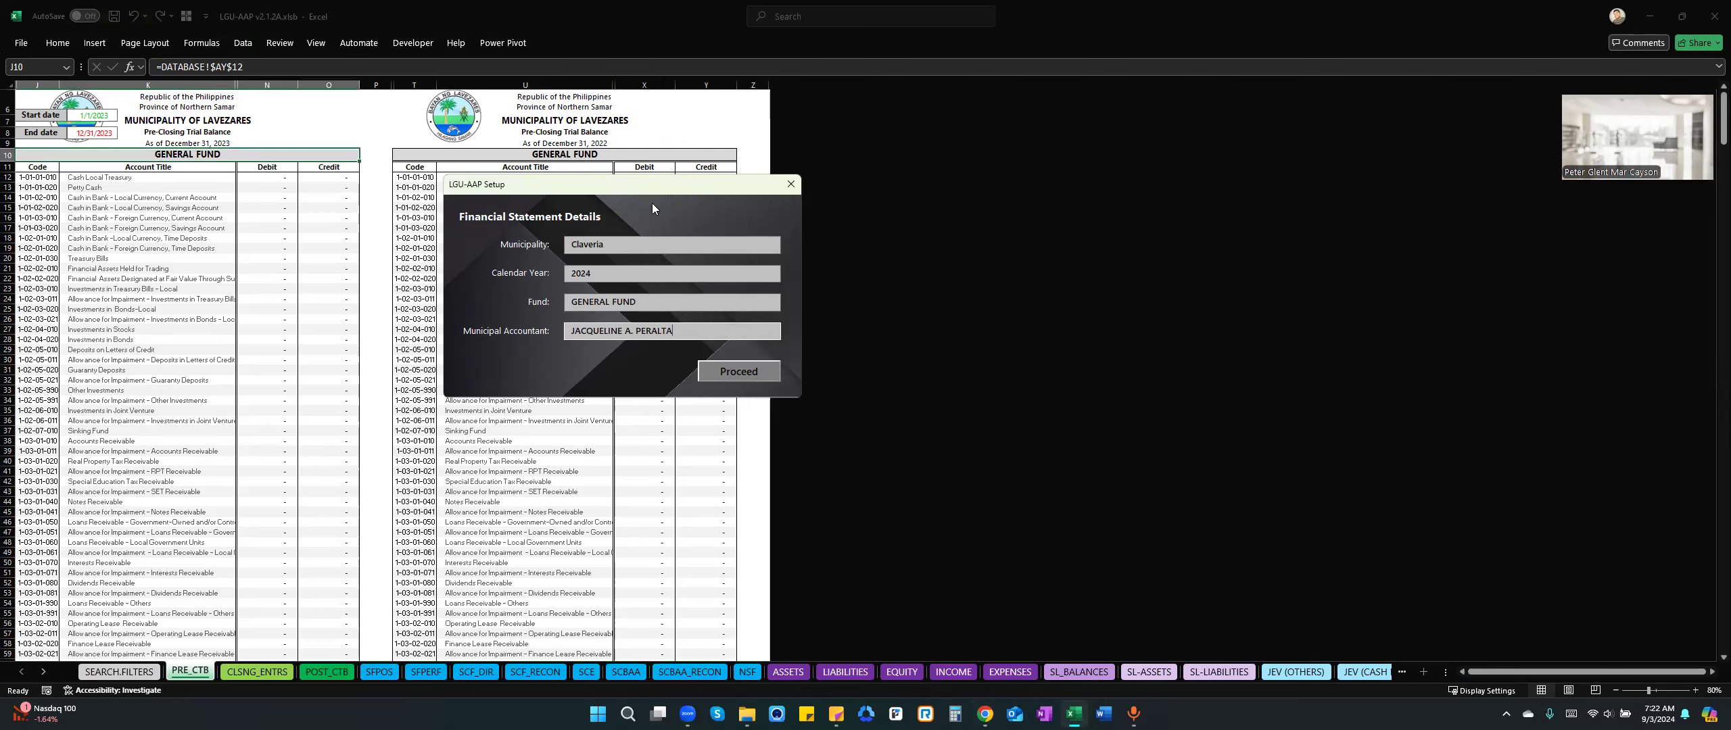
Move the setup form clear of the trial balance, apply the new financial statement details and close the form.
left_click_drag(1088, 207, 1094, 207)
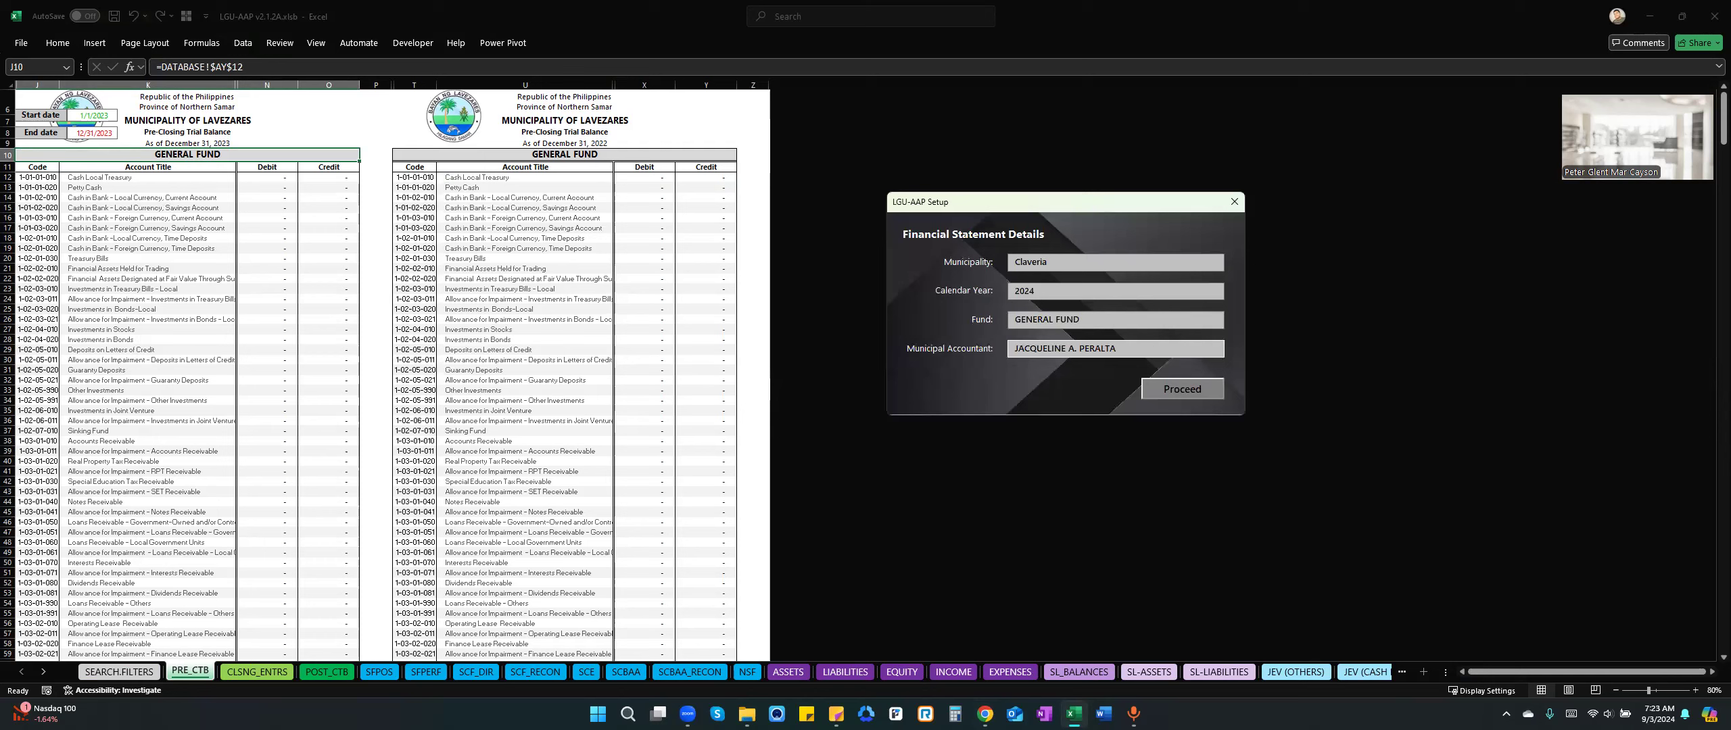
left_click(1185, 393)
left_click(1172, 394)
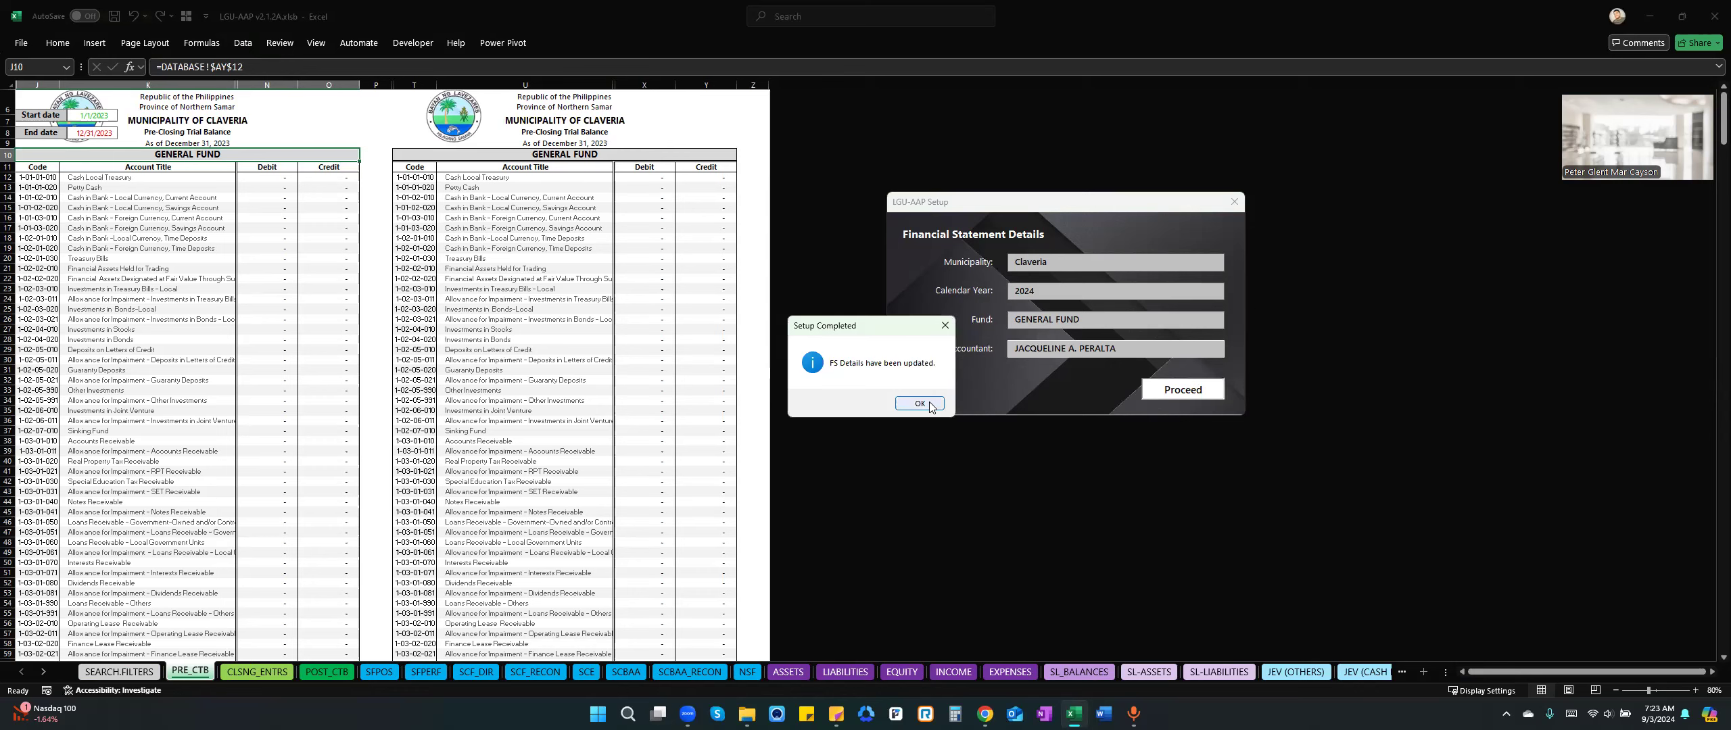
key("Return")
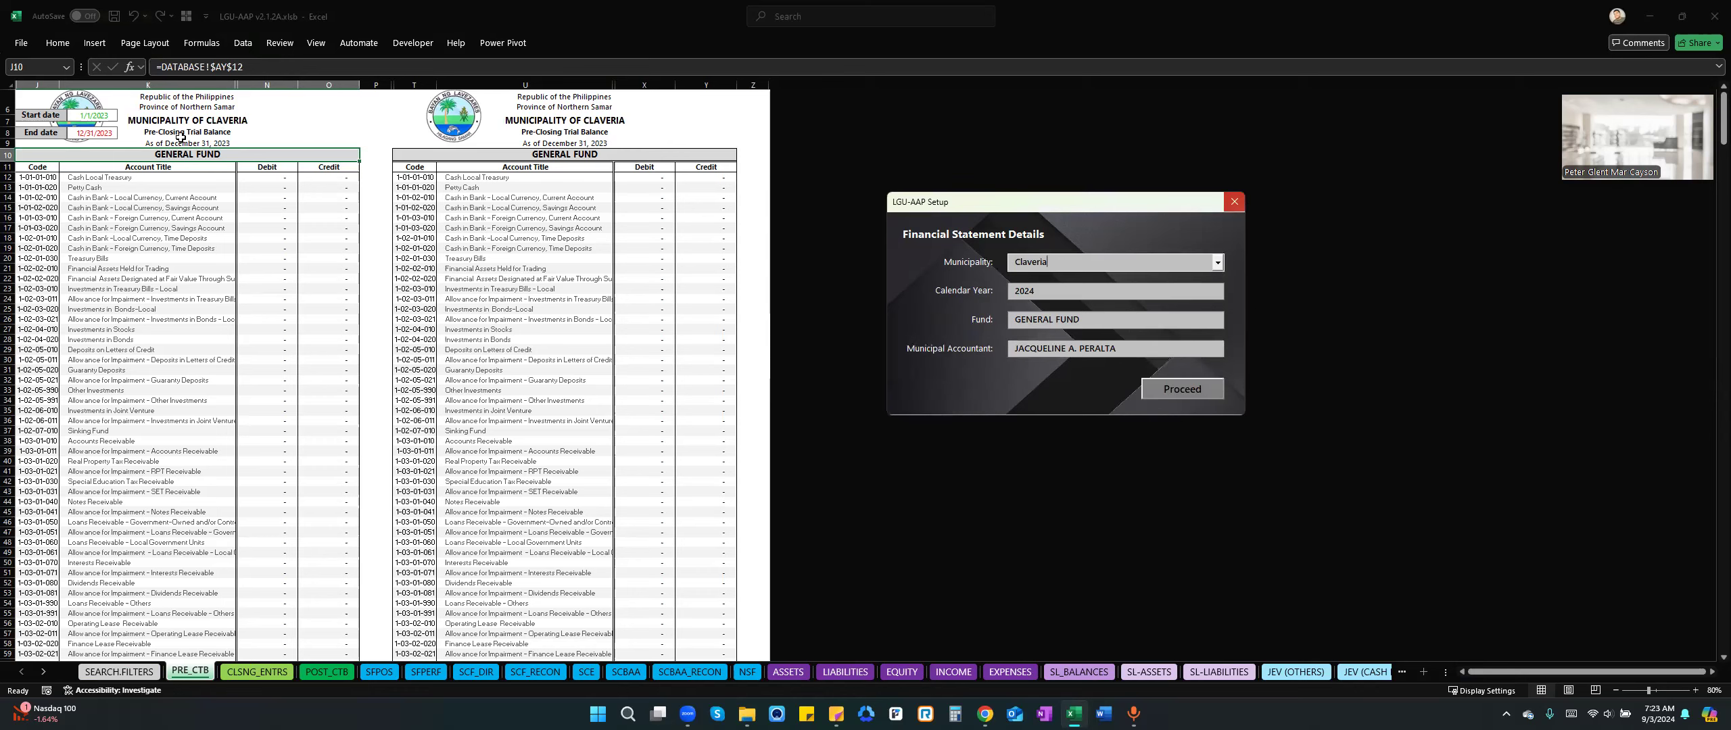
left_click(1236, 206)
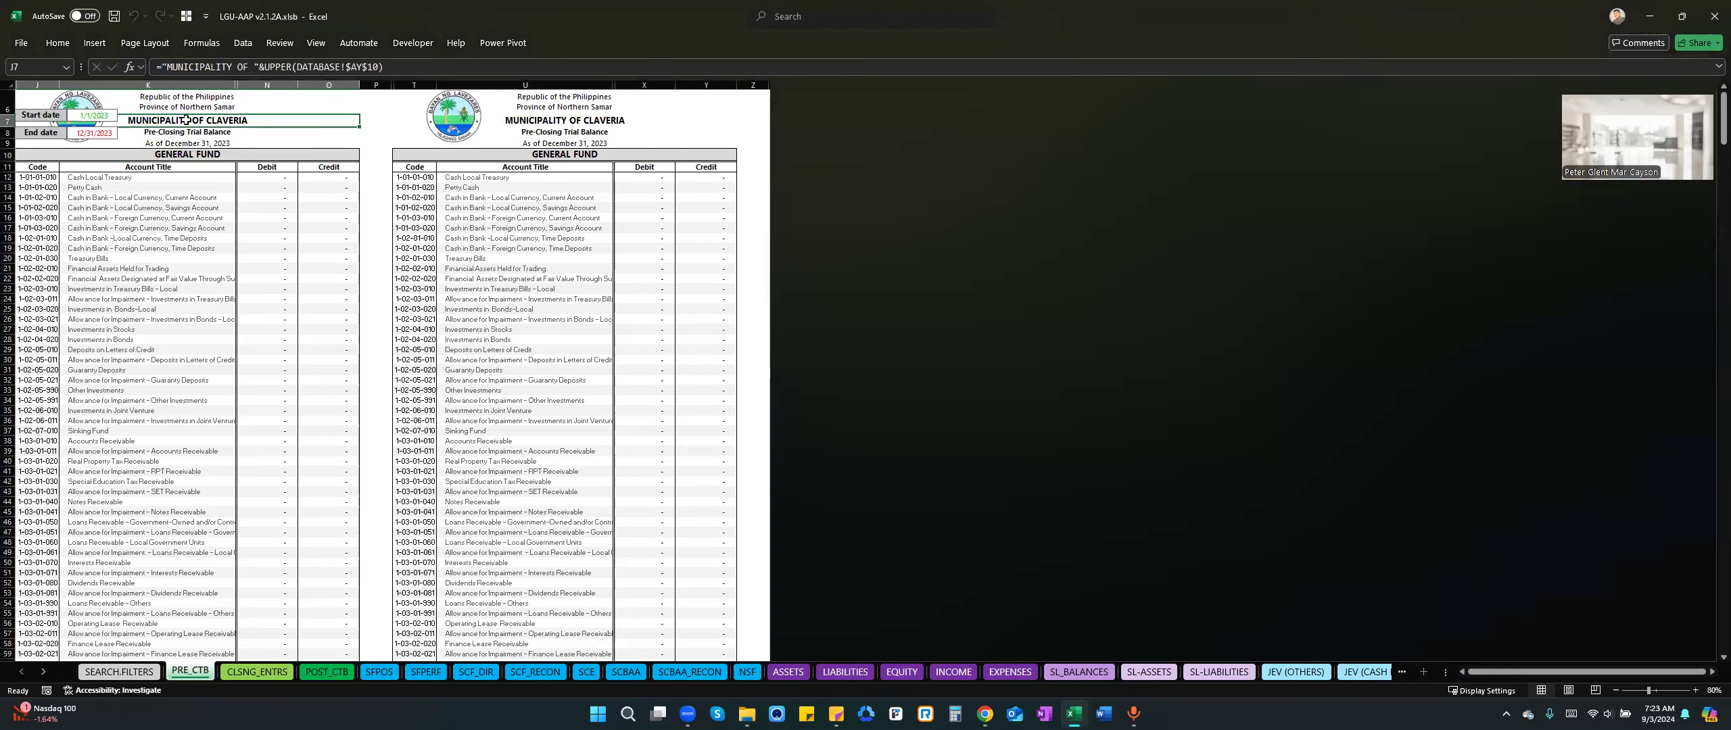
Inspect the municipality headings, an account row and the account title column of the pre-closing trial balances.
left_click(562, 121)
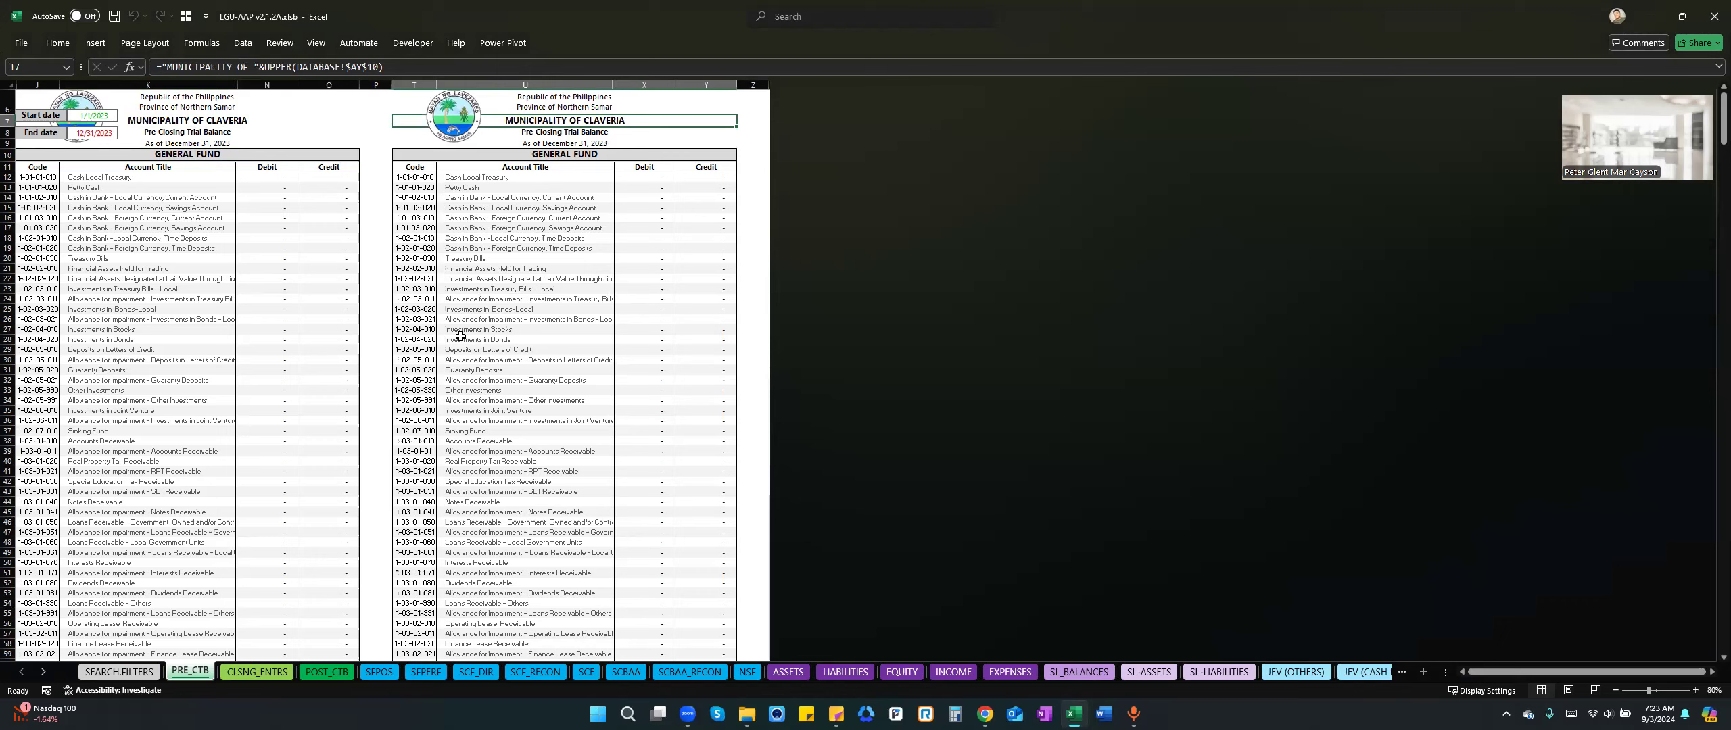
left_click(244, 251)
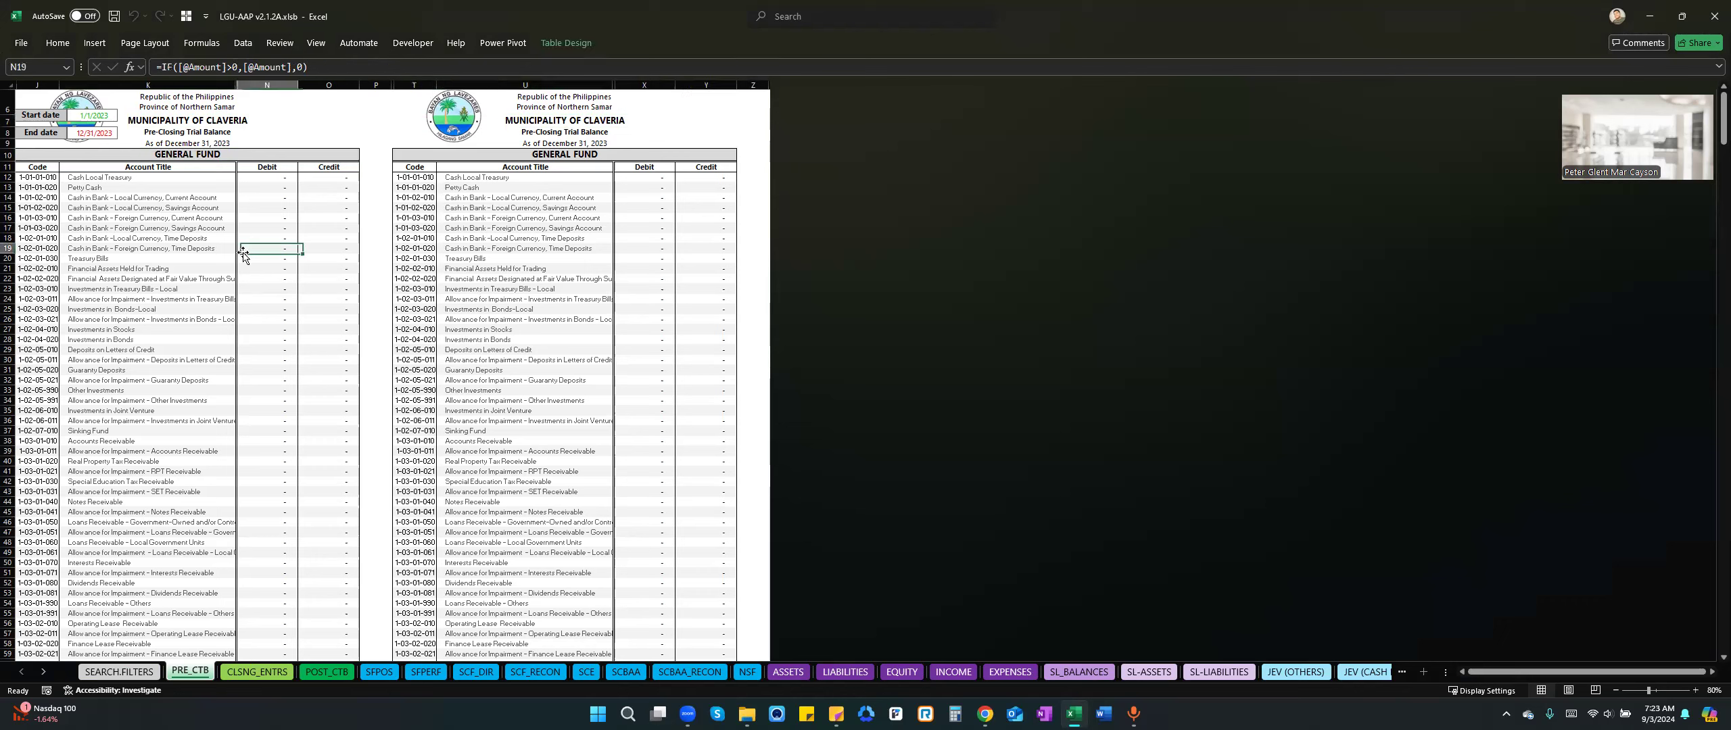
left_click(9, 248)
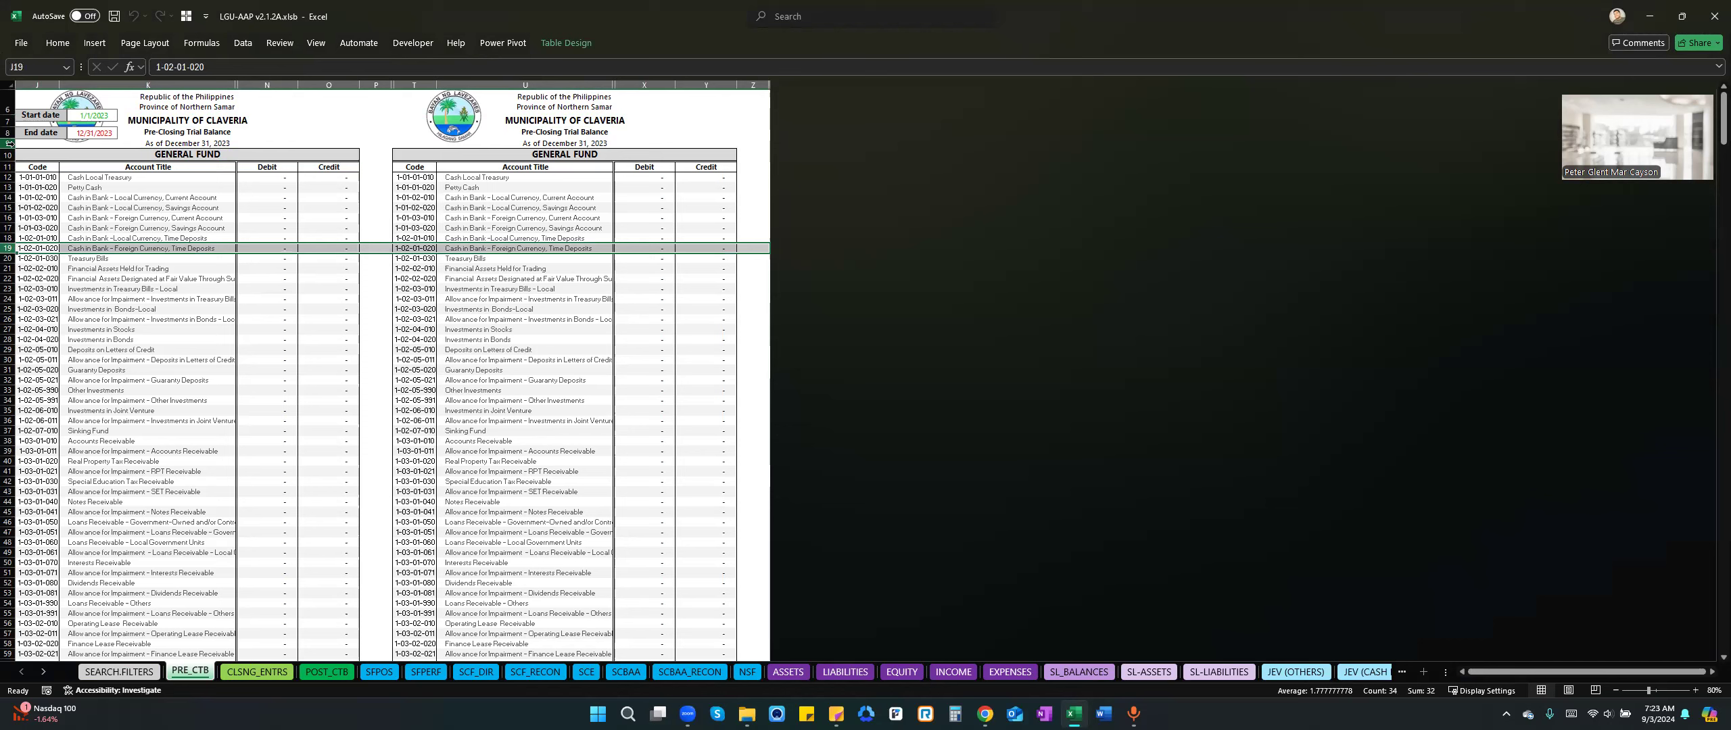
left_click(185, 79)
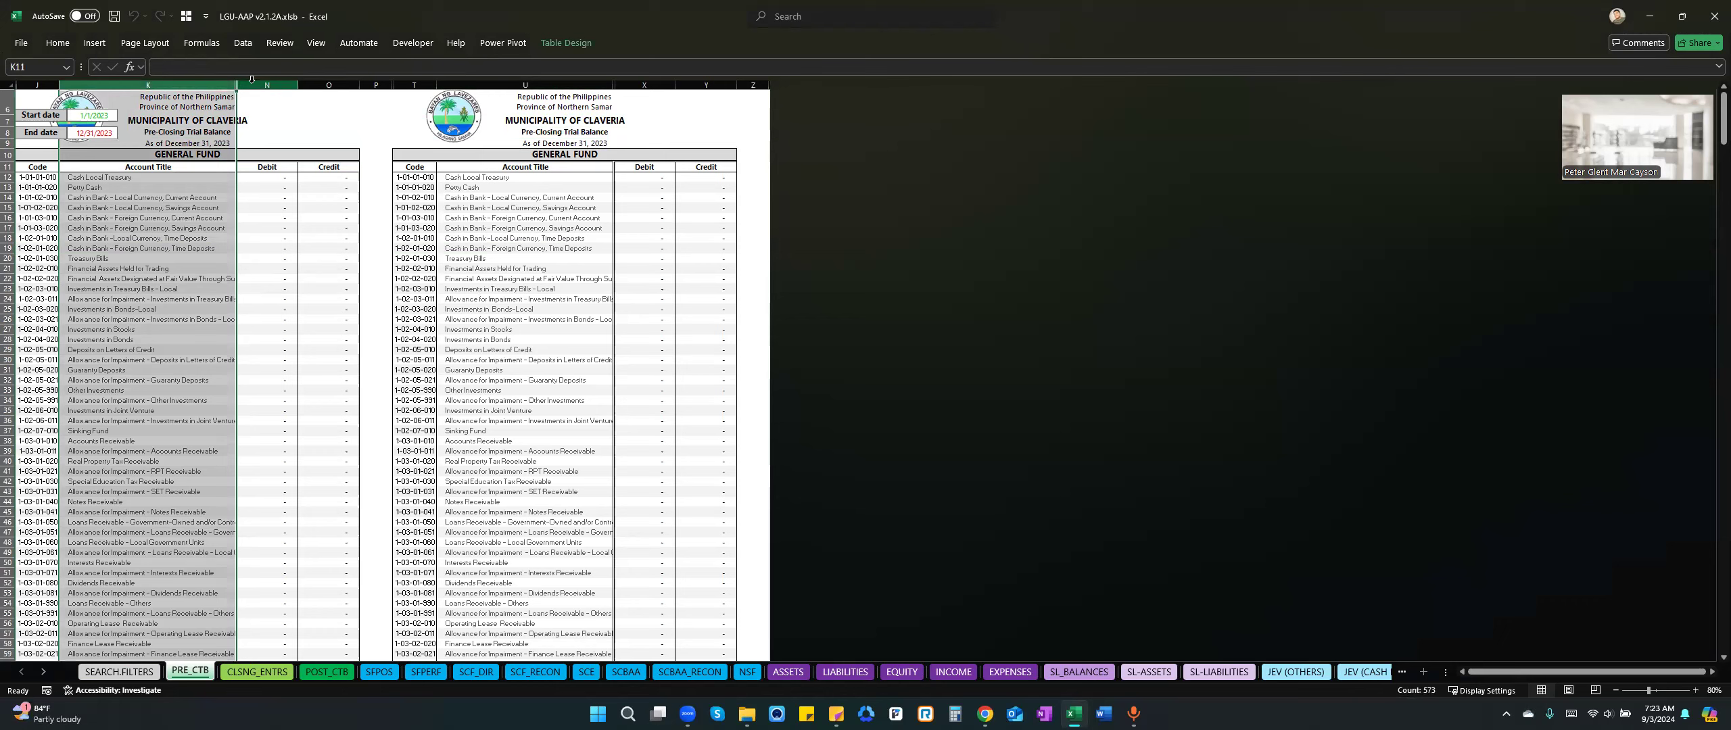
Reopen the financial statement setup from the GENERAL FUND heading, view its details and close it without changes.
left_click(269, 156)
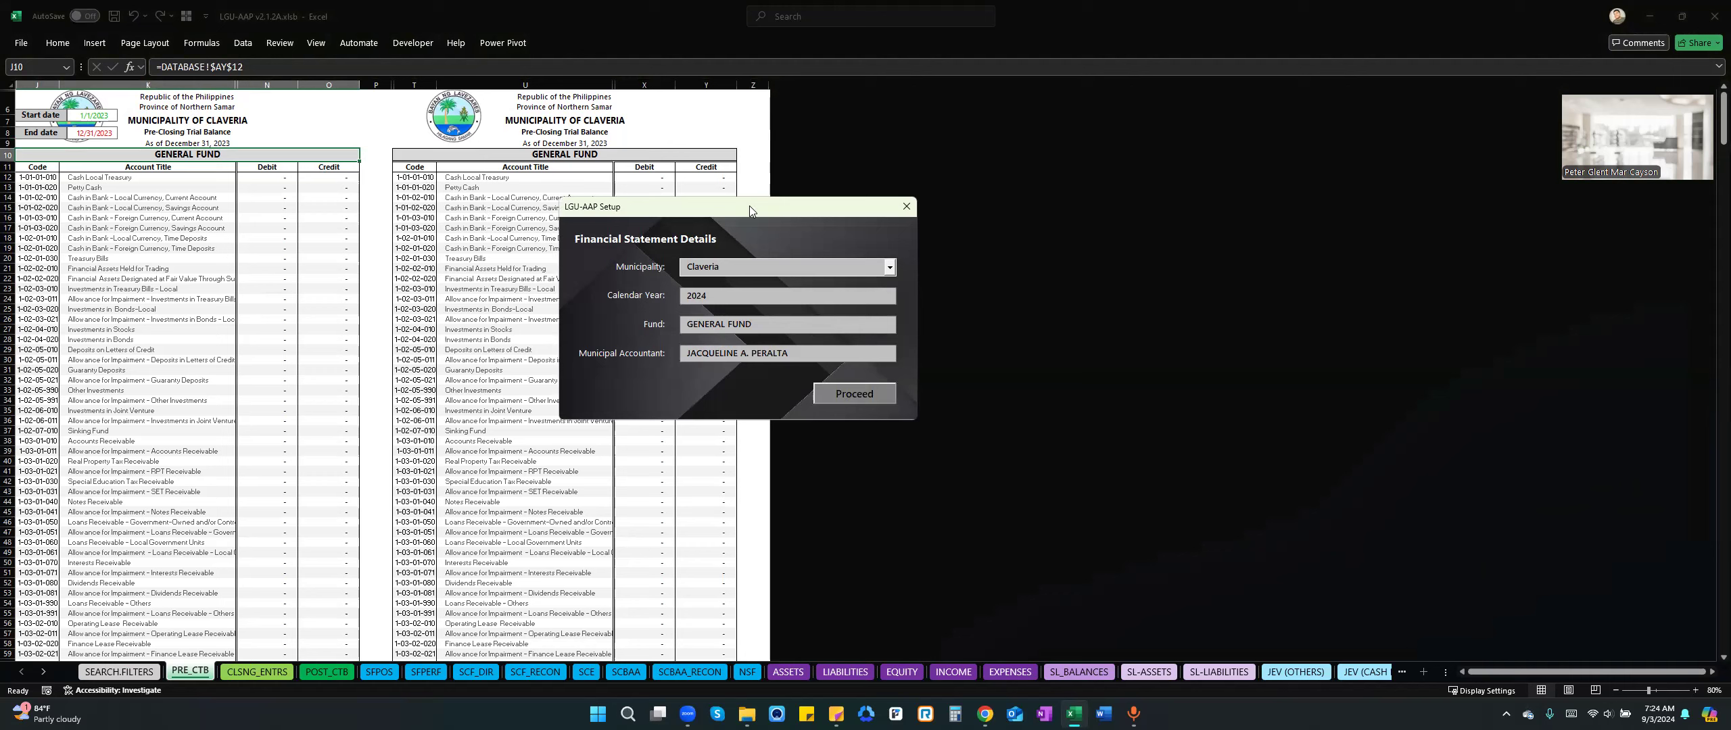
left_click_drag(750, 205, 786, 246)
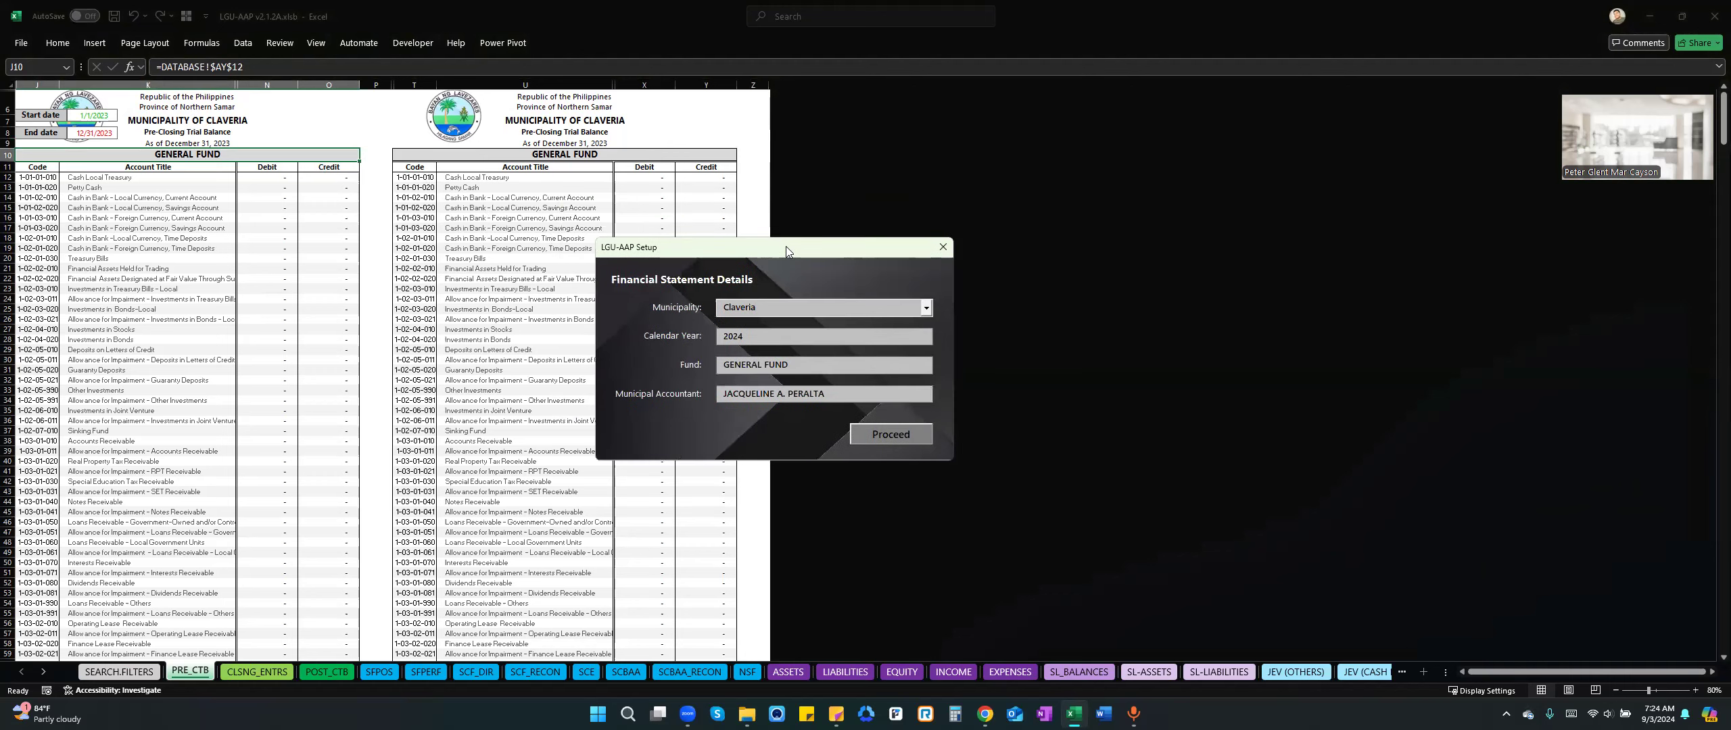
left_click(947, 251)
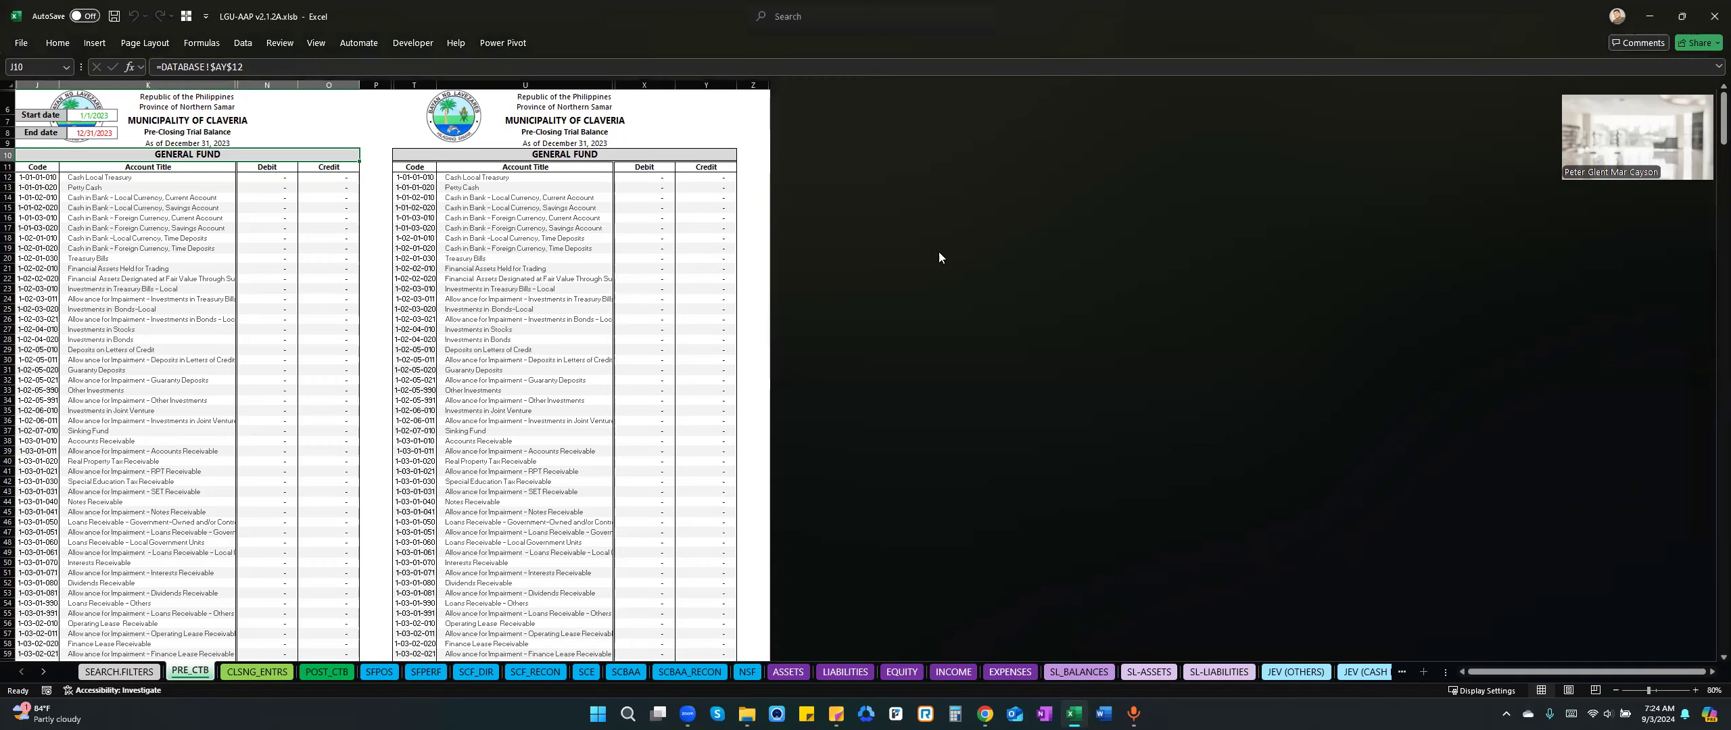
Examine the January general journal on the GJ1 sheet, including its Date, JEV Number and Particulars columns.
left_click(43, 678)
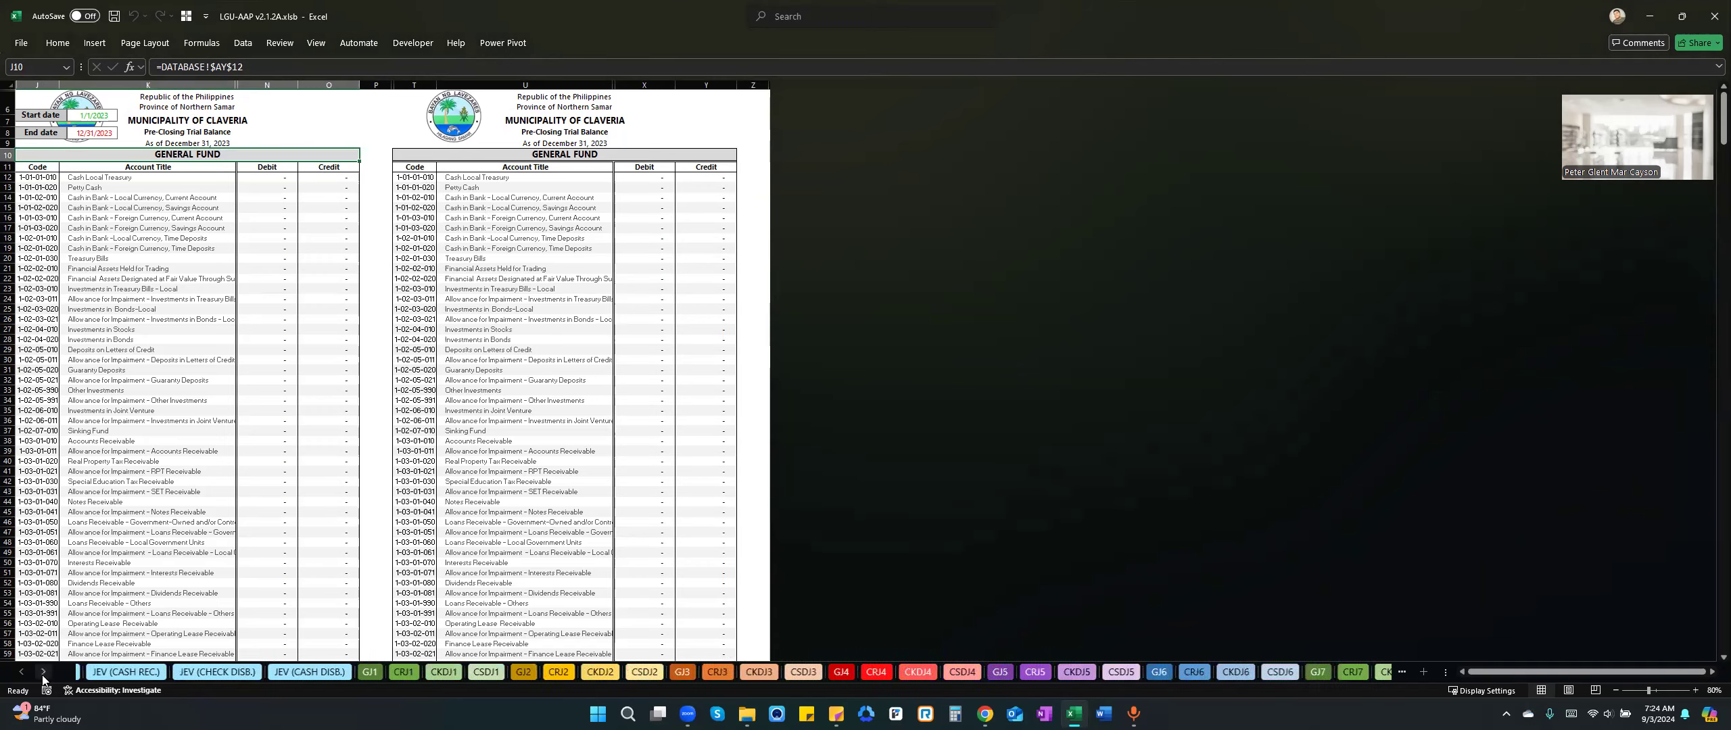
left_click(363, 672)
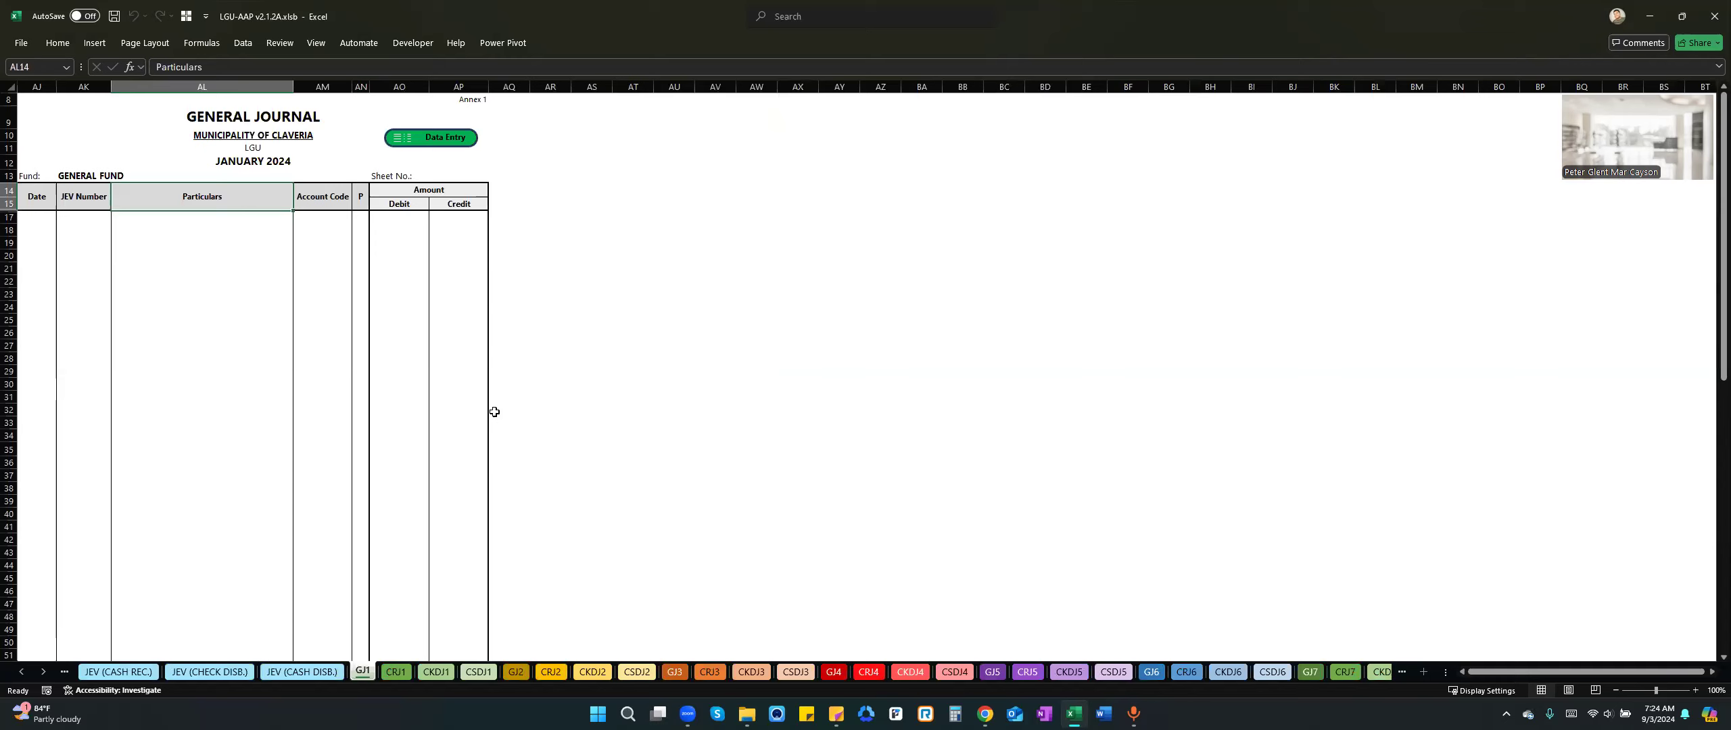
left_click(202, 232)
left_click(189, 303)
left_click(171, 205)
left_click(26, 197)
left_click(209, 244)
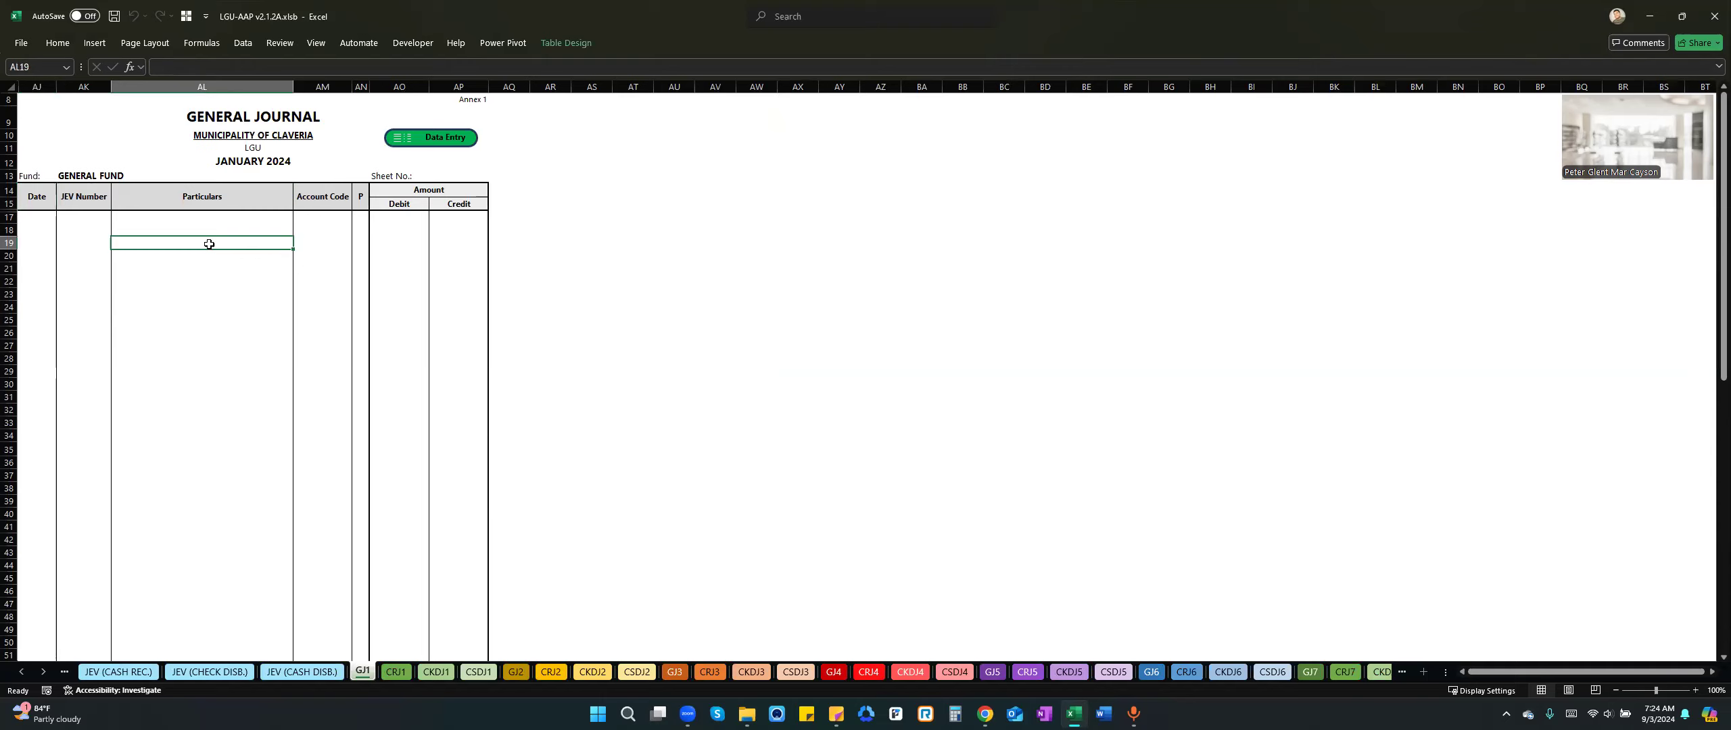
left_click(208, 231)
left_click(102, 231)
left_click(139, 230)
left_click(93, 231)
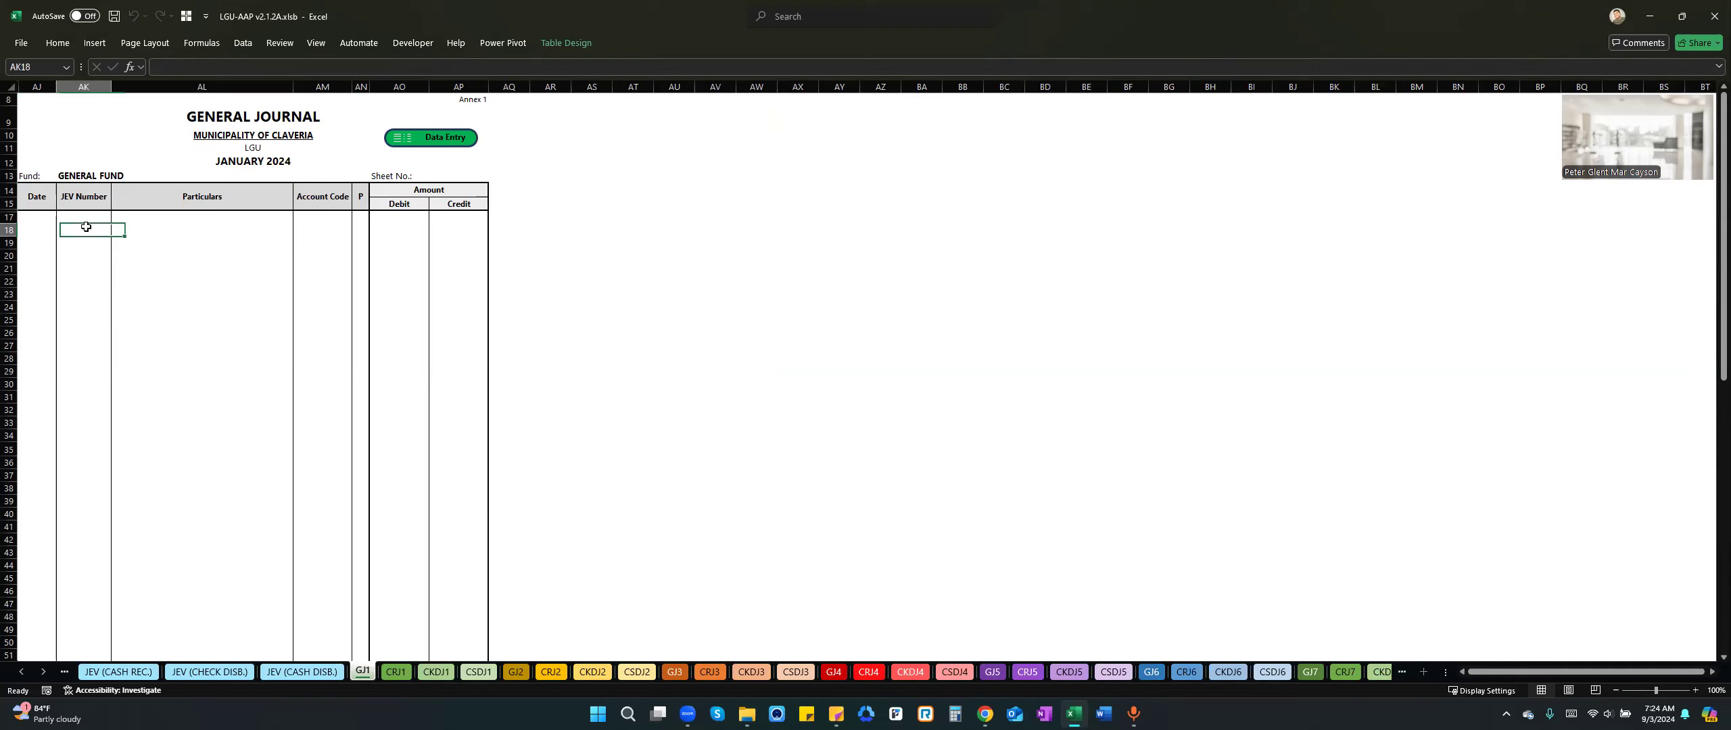
Open the January general journal's data entry form, move it slightly and set the entry type to Transaction.
left_click(167, 230)
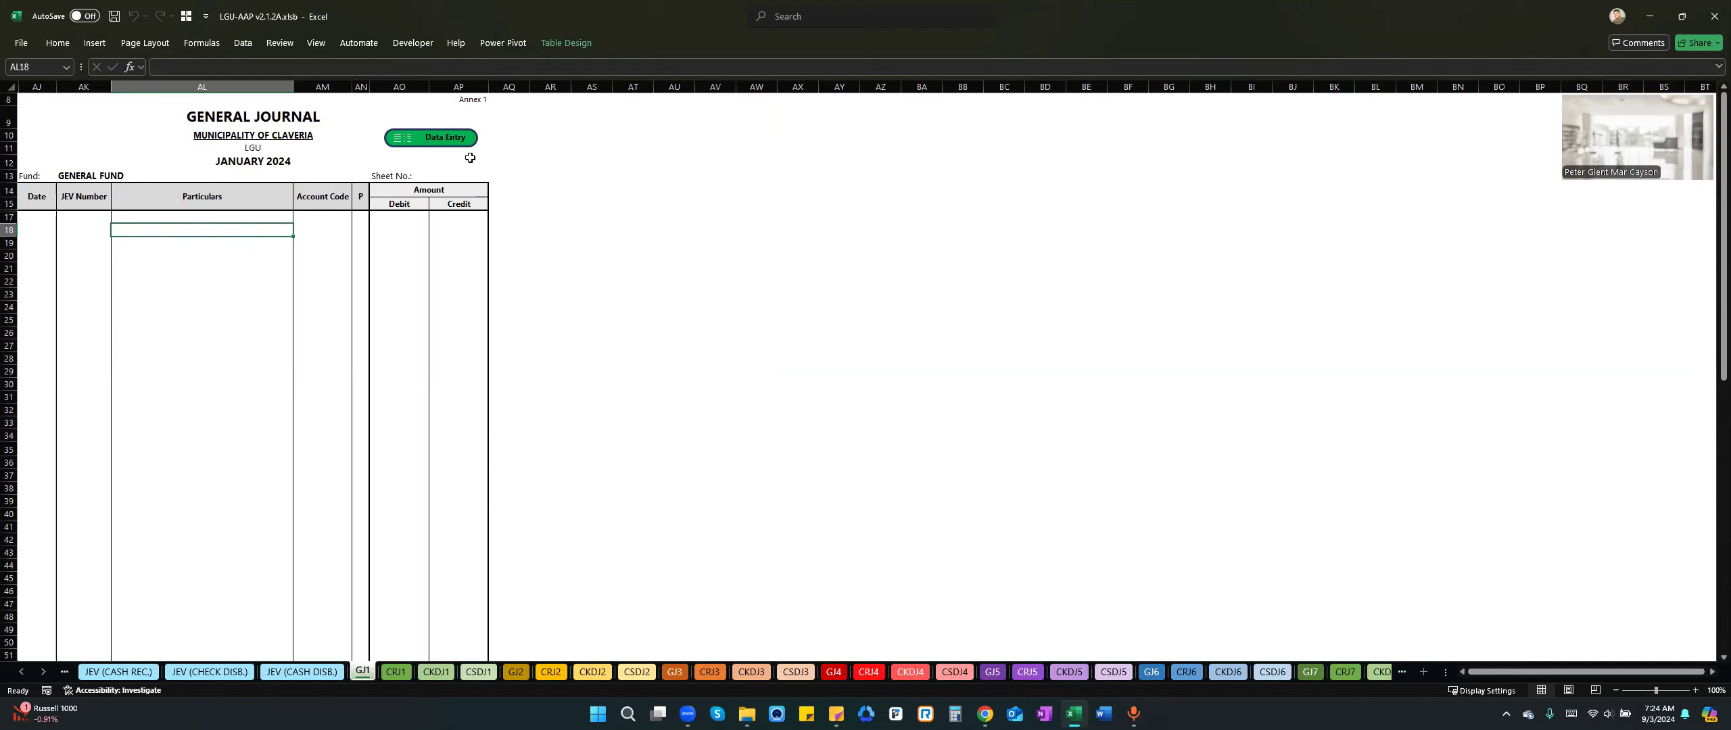
left_click(436, 138)
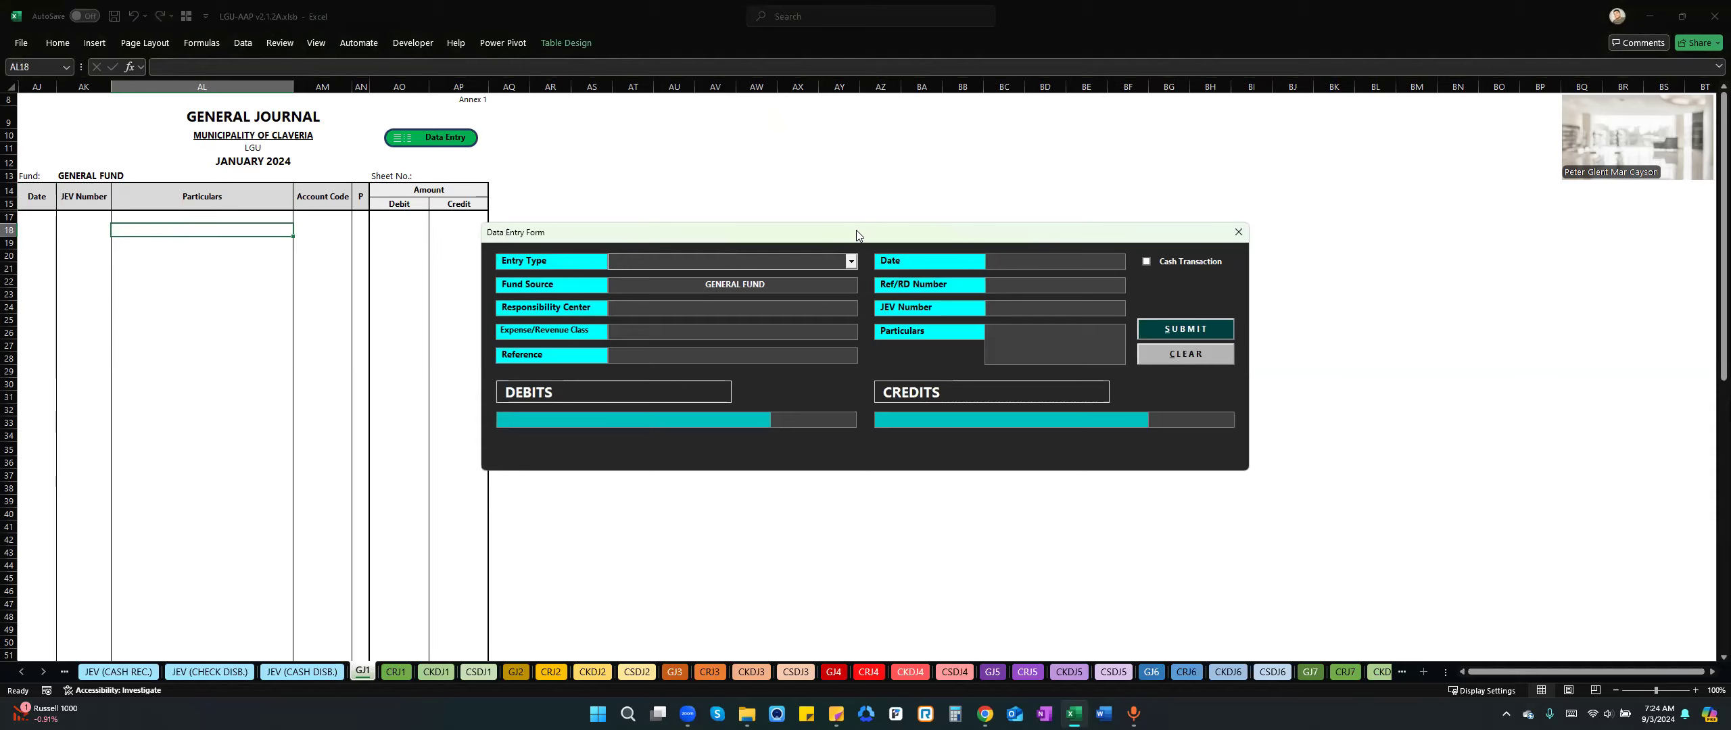
left_click_drag(856, 230, 874, 211)
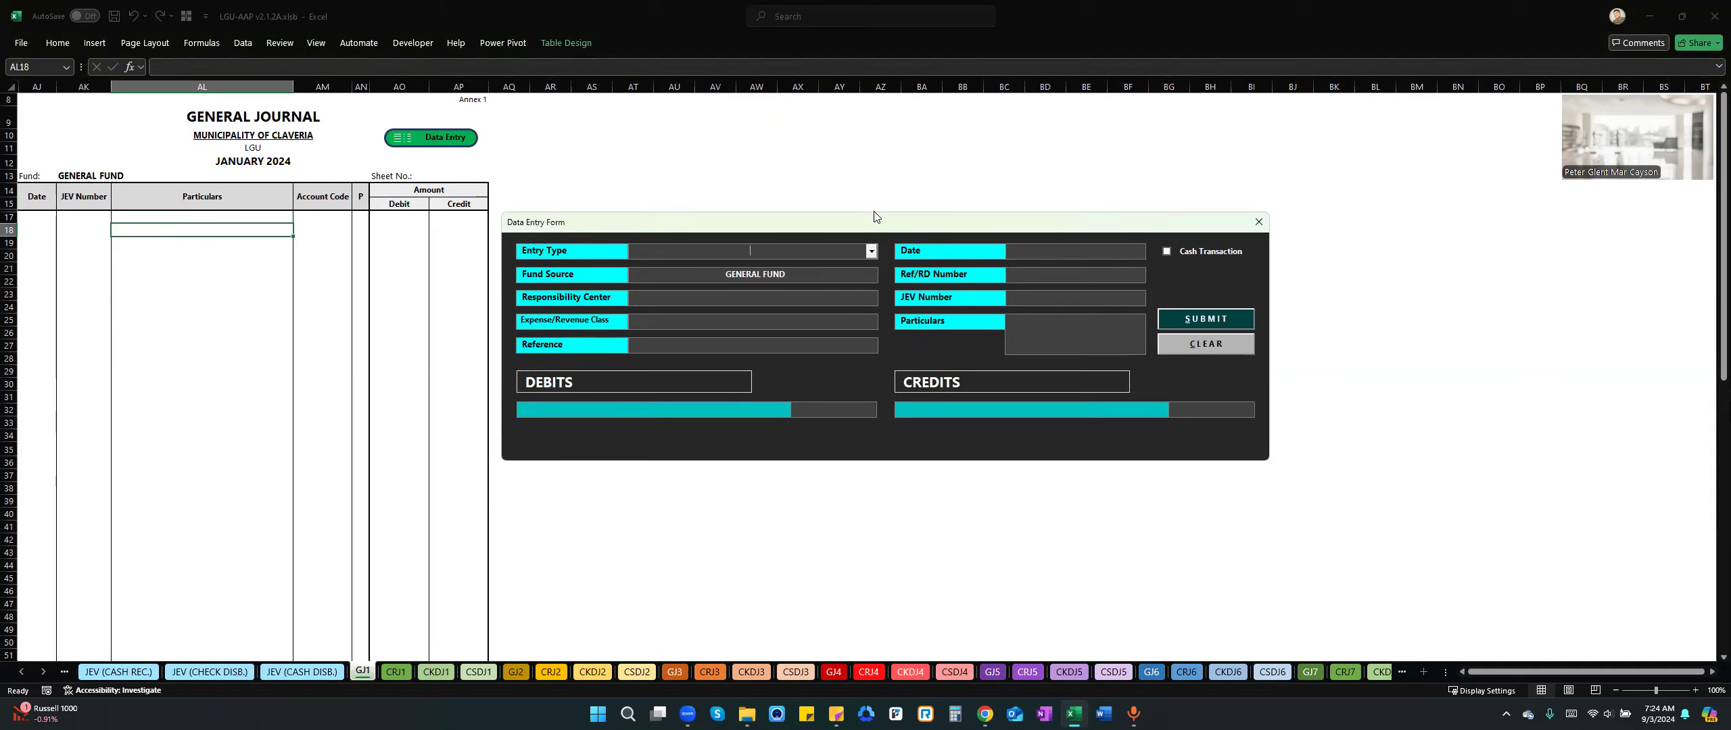
left_click(872, 252)
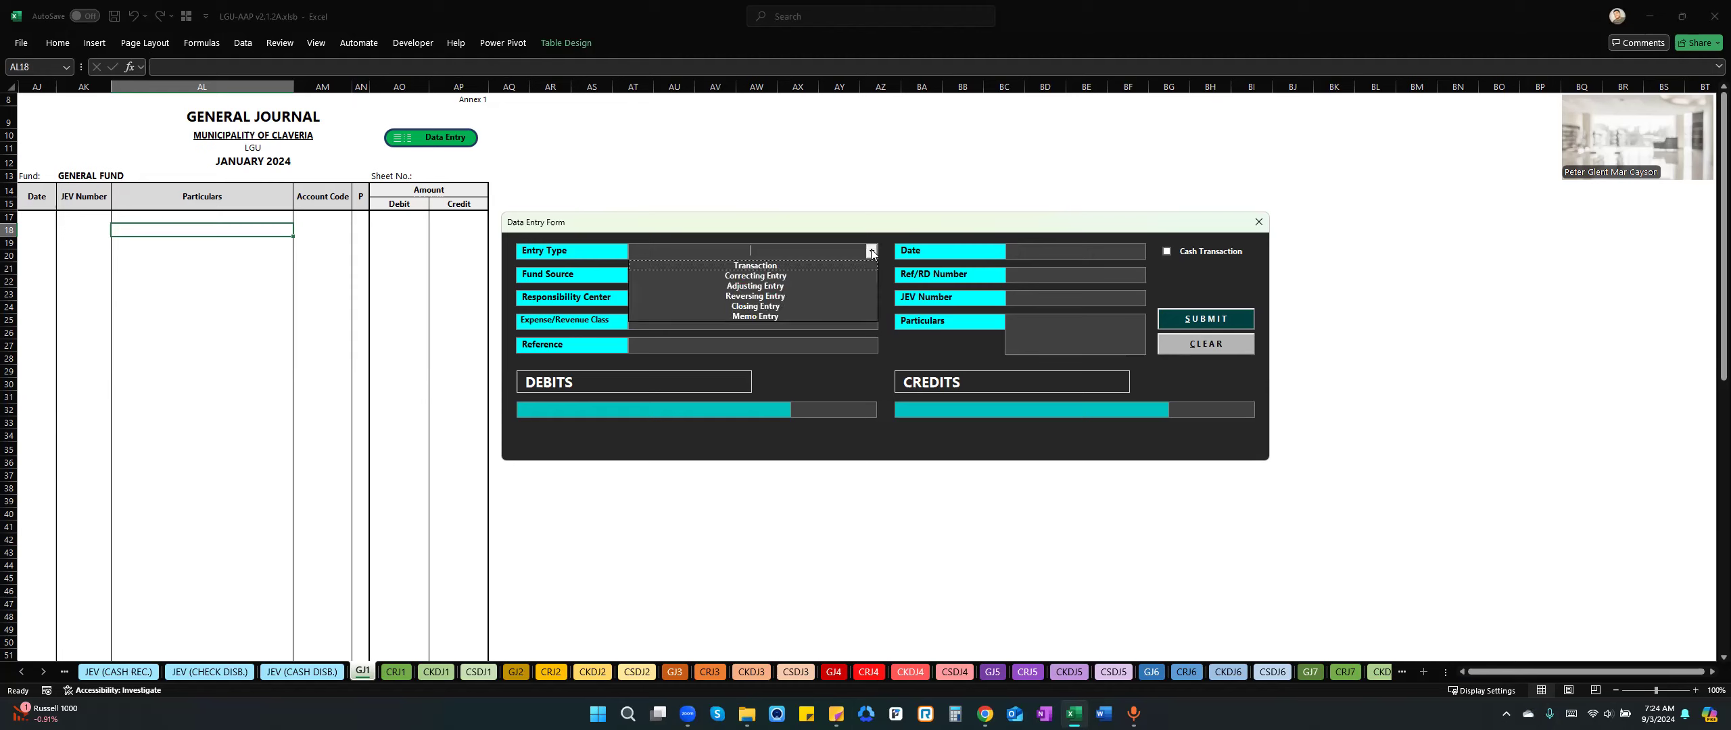
left_click(786, 263)
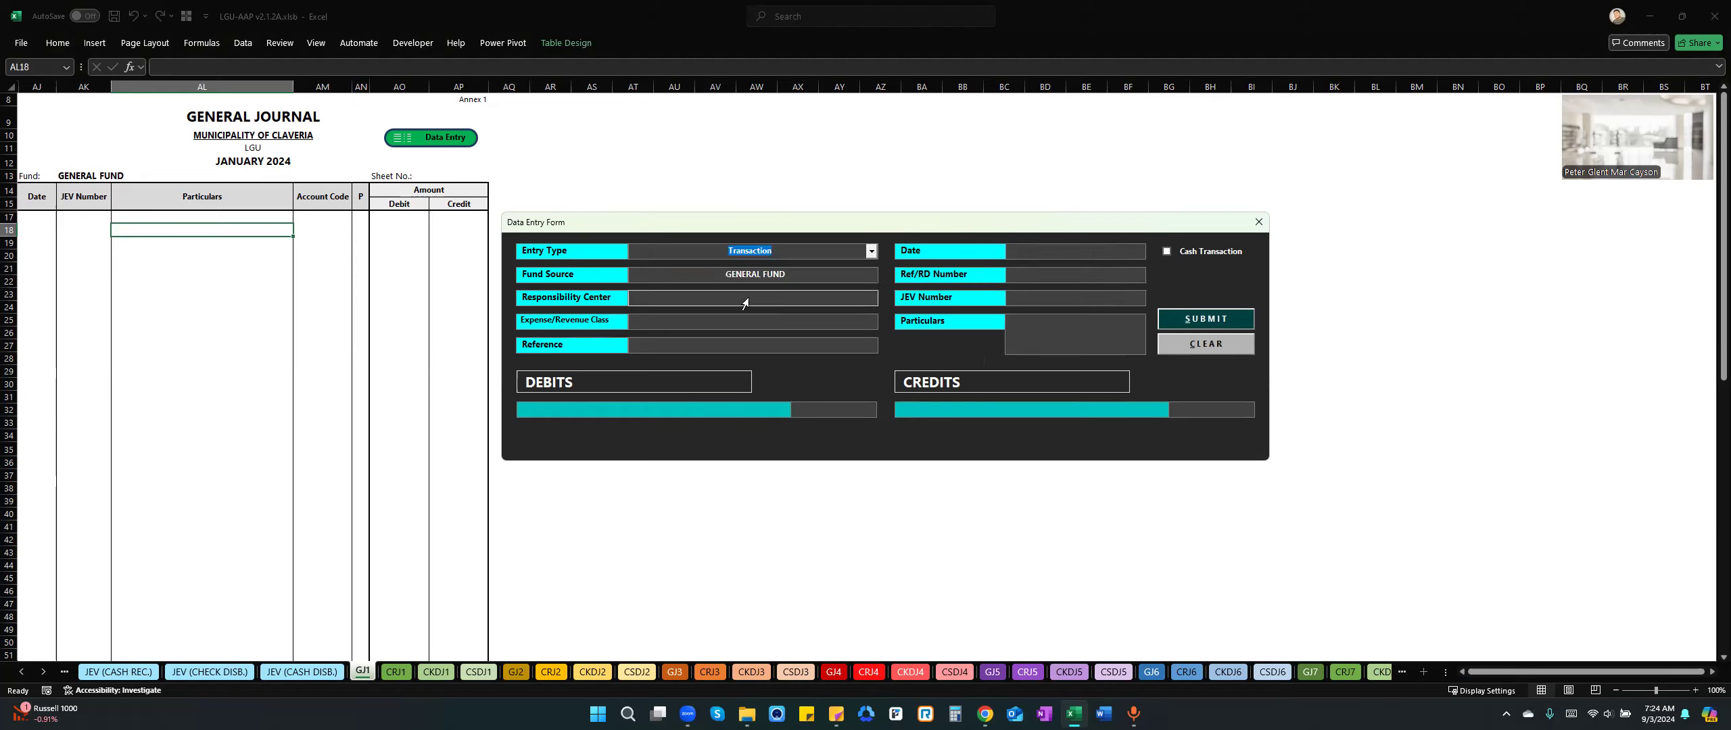
left_click(750, 347)
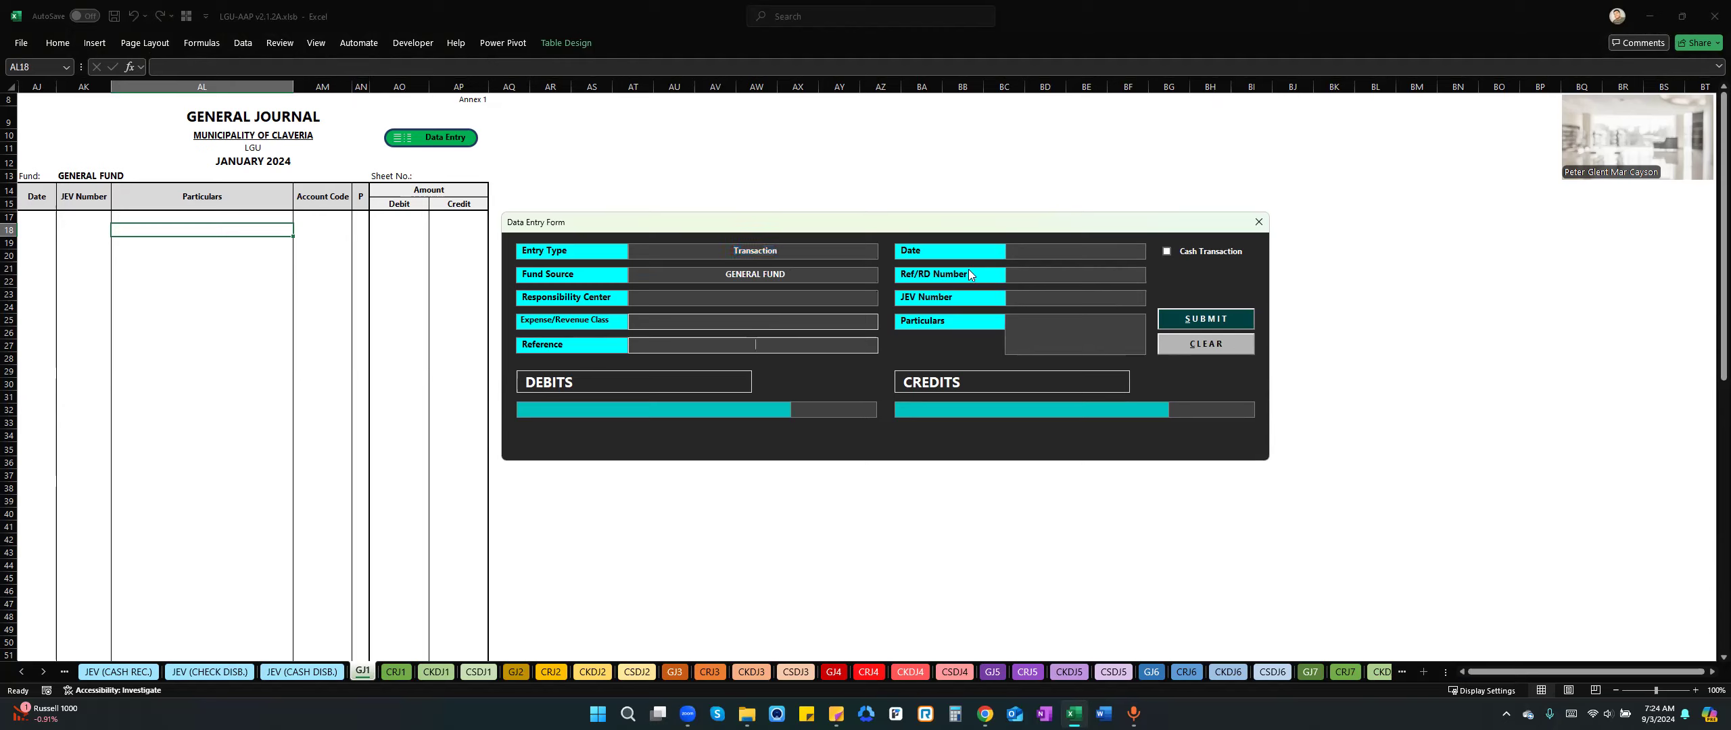
Date the journal entry 1/1/2024 and give it Ref/RD number 1.
left_click(1062, 255)
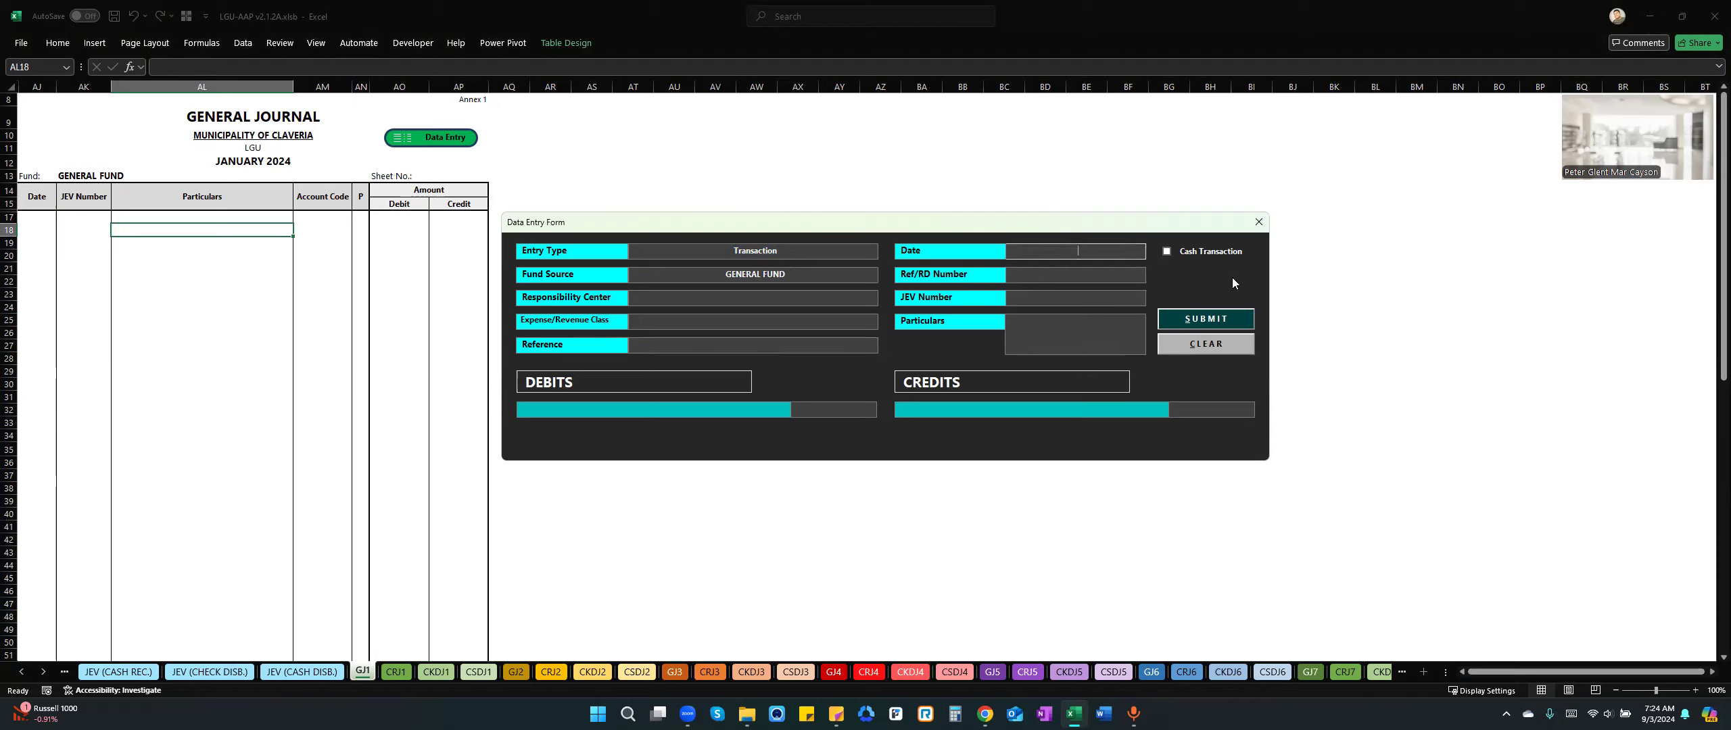
type("01/01")
type("/2")
type("024")
key("Tab")
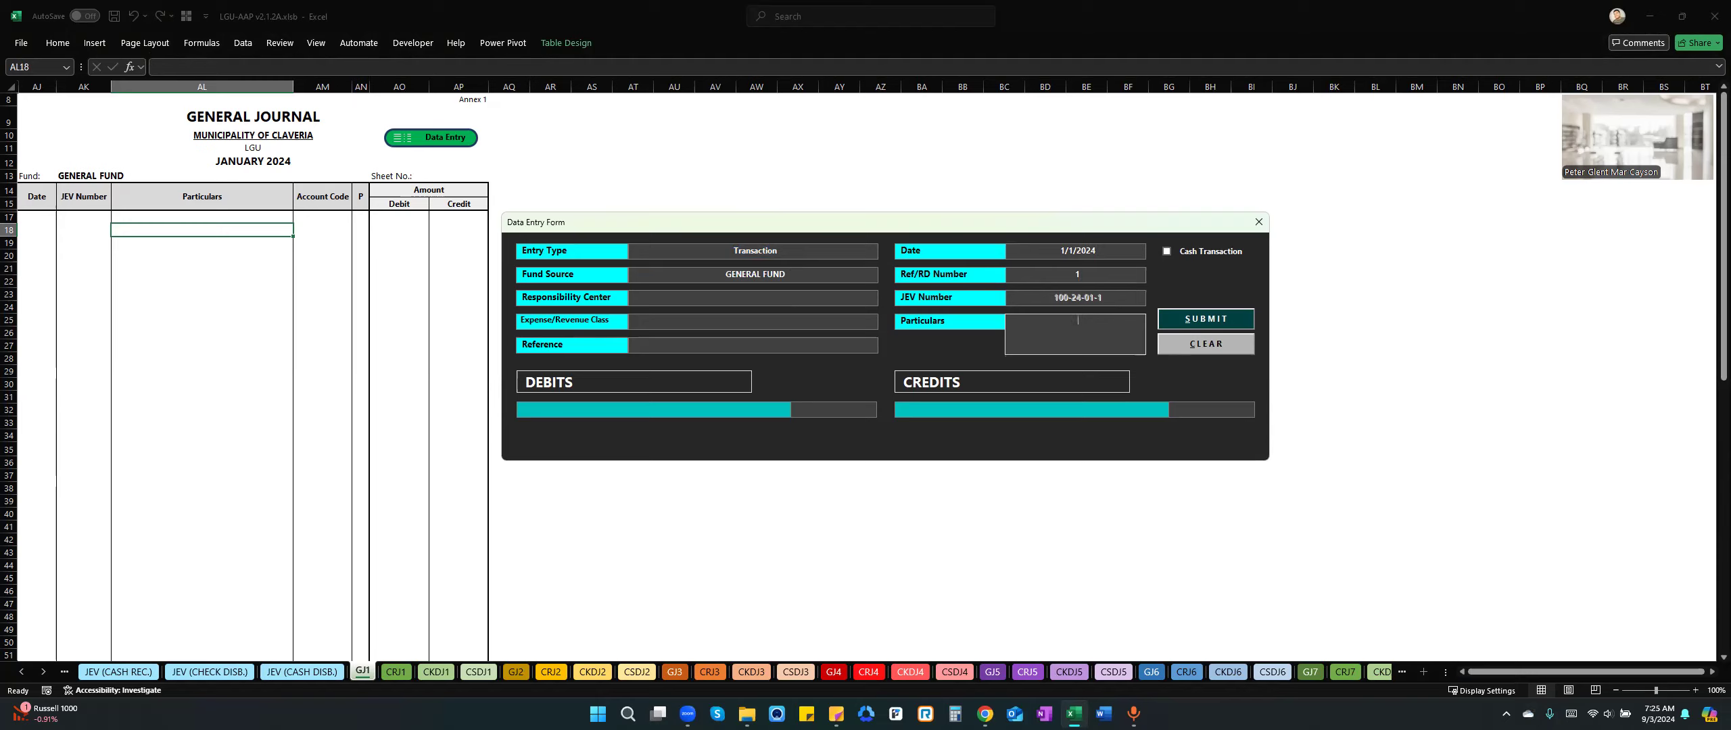
Enter "To record Real Property Tax receivable for CY 2024" as the entry's particulars.
type("To rectod")
key("BackSpace")
key("BackSpace")
key("BackSpace")
type("ord Real Property Tax receivable for CY ")
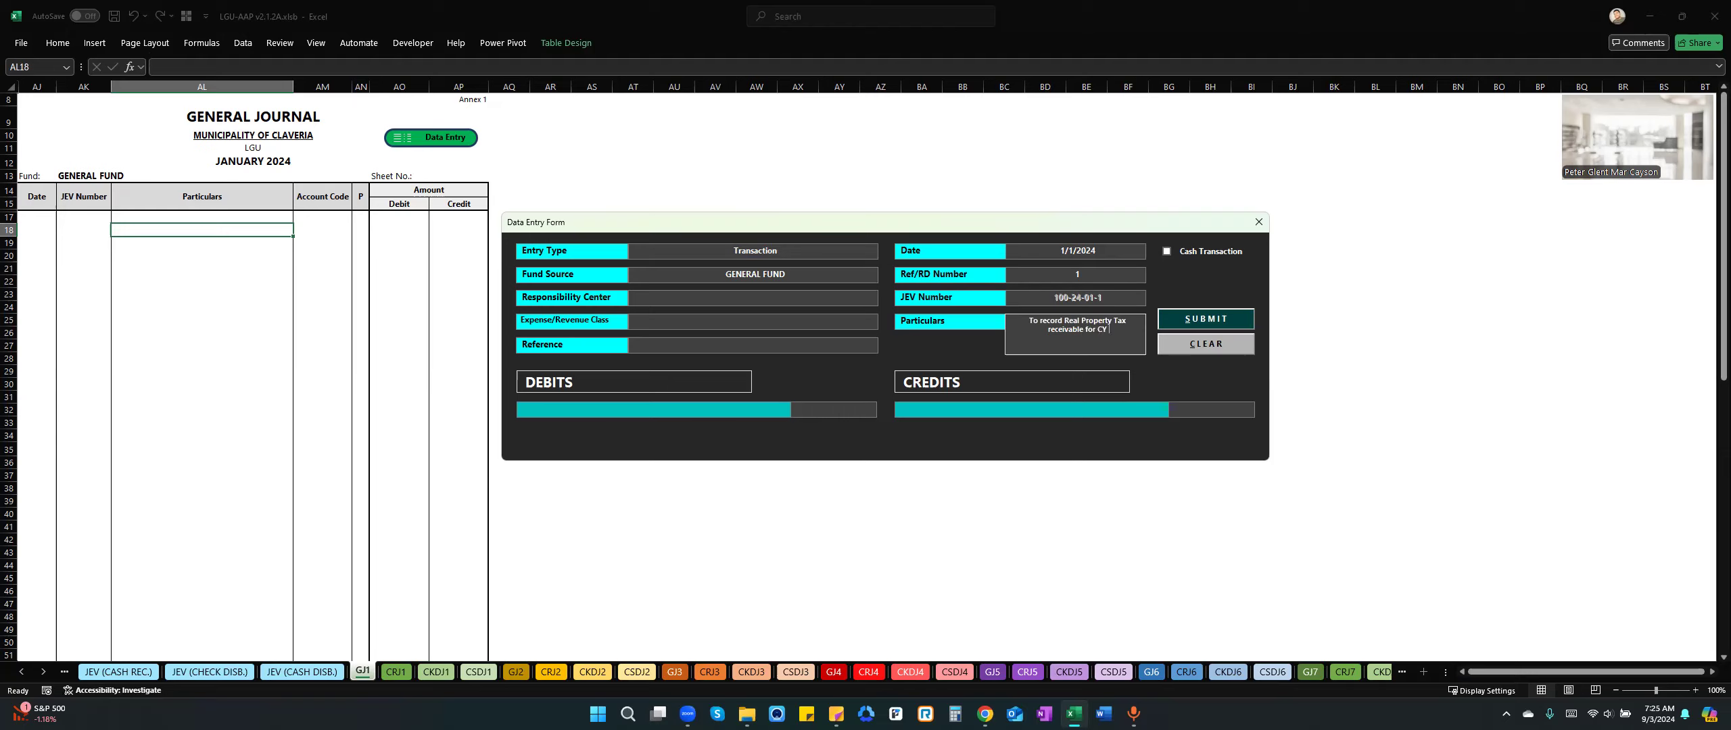
type("2024")
Add a debit line to Real Property Tax Receivable for 5,000,000.
left_click(715, 412)
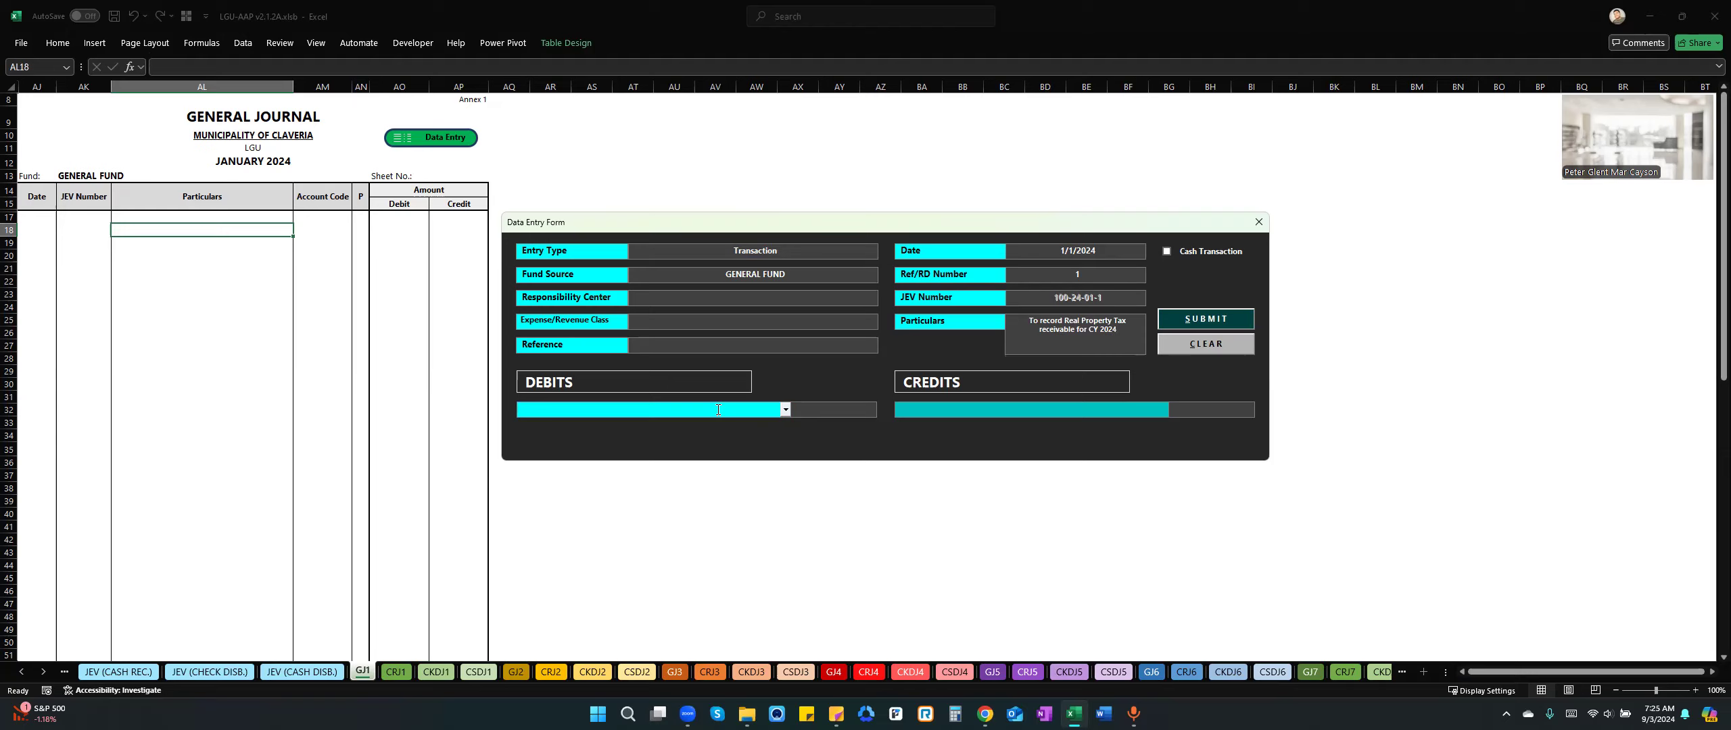
type("Real")
key("Down")
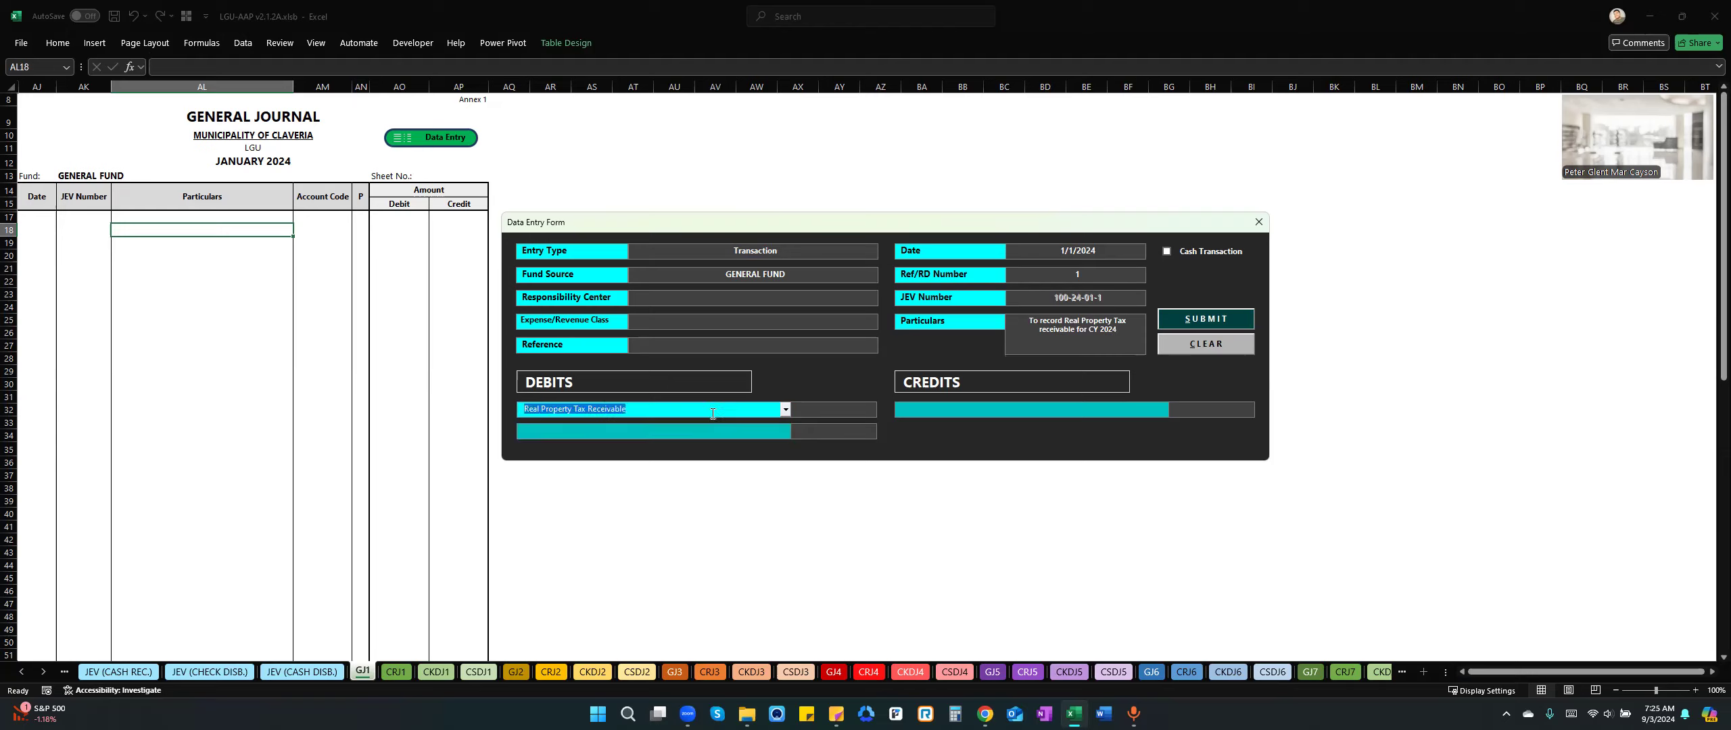
key("Tab")
type("5000000")
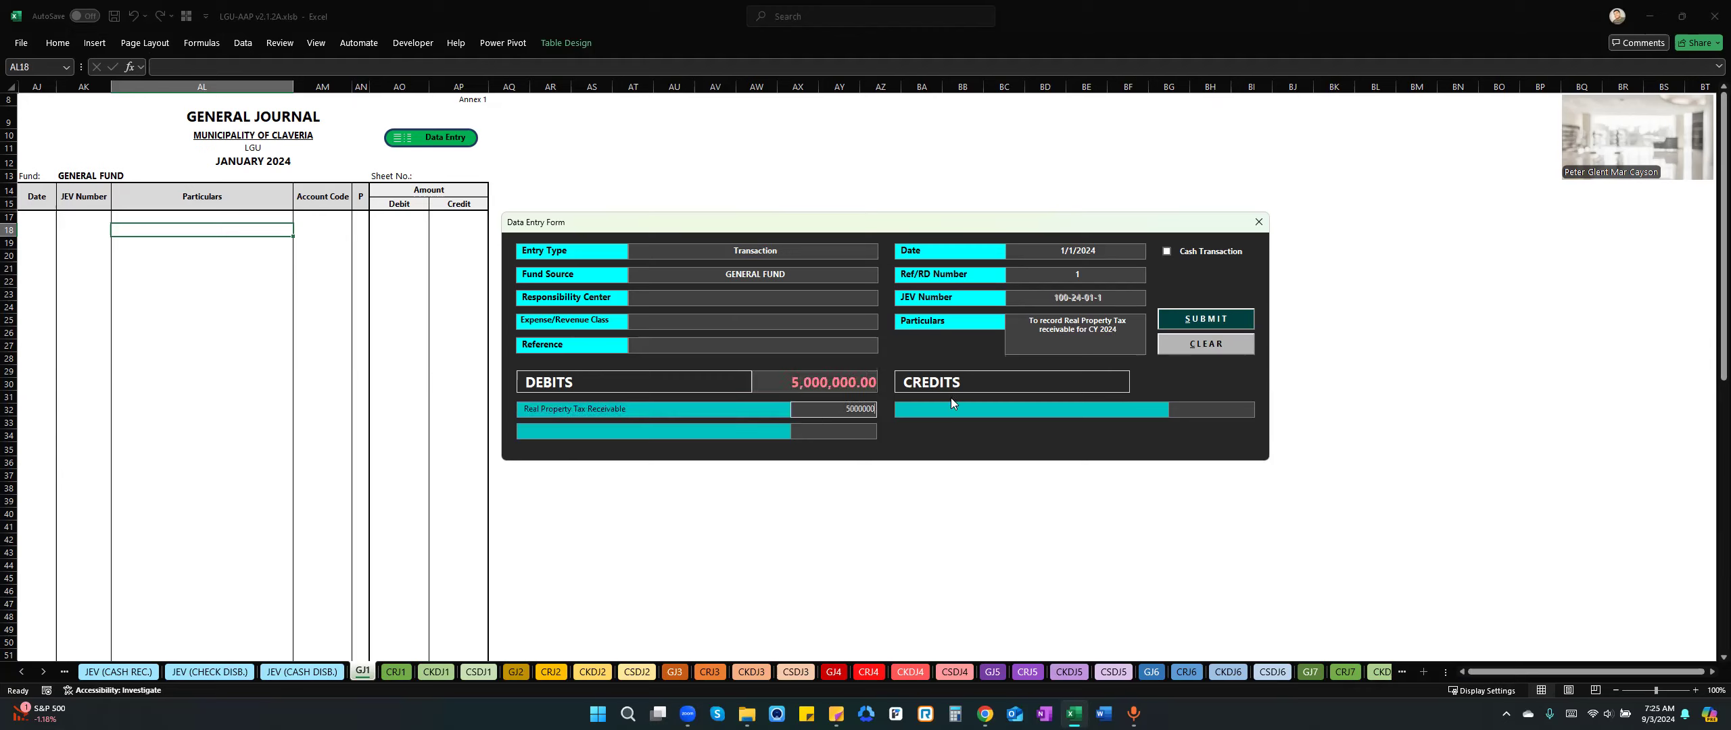
Add a credit line to Deferred Real Property Tax for 5,000,000.
left_click(963, 411)
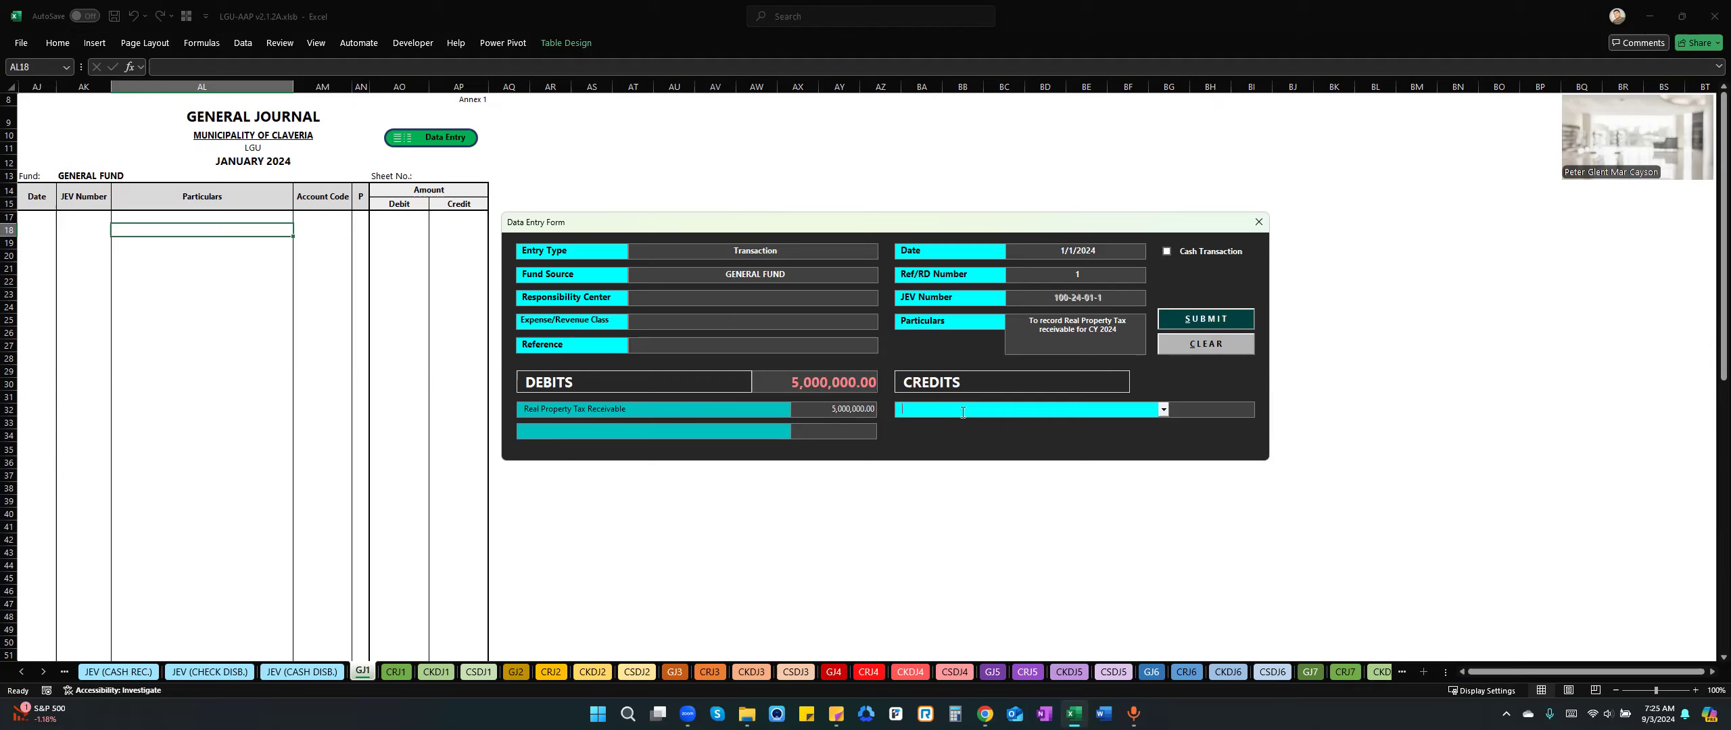
type("Def")
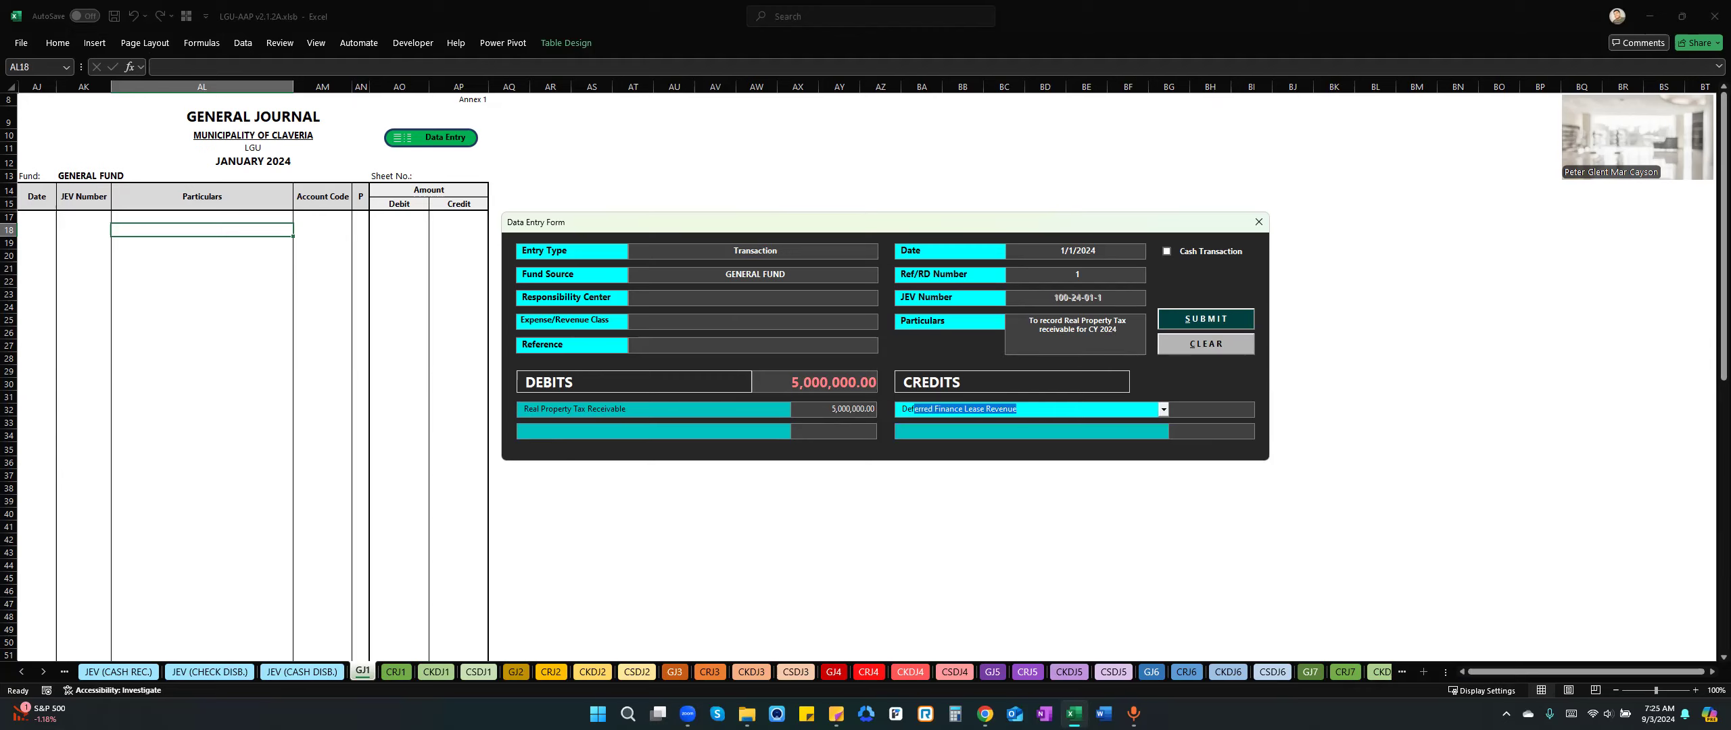
type("erred Real Property Tax")
left_click(1203, 413)
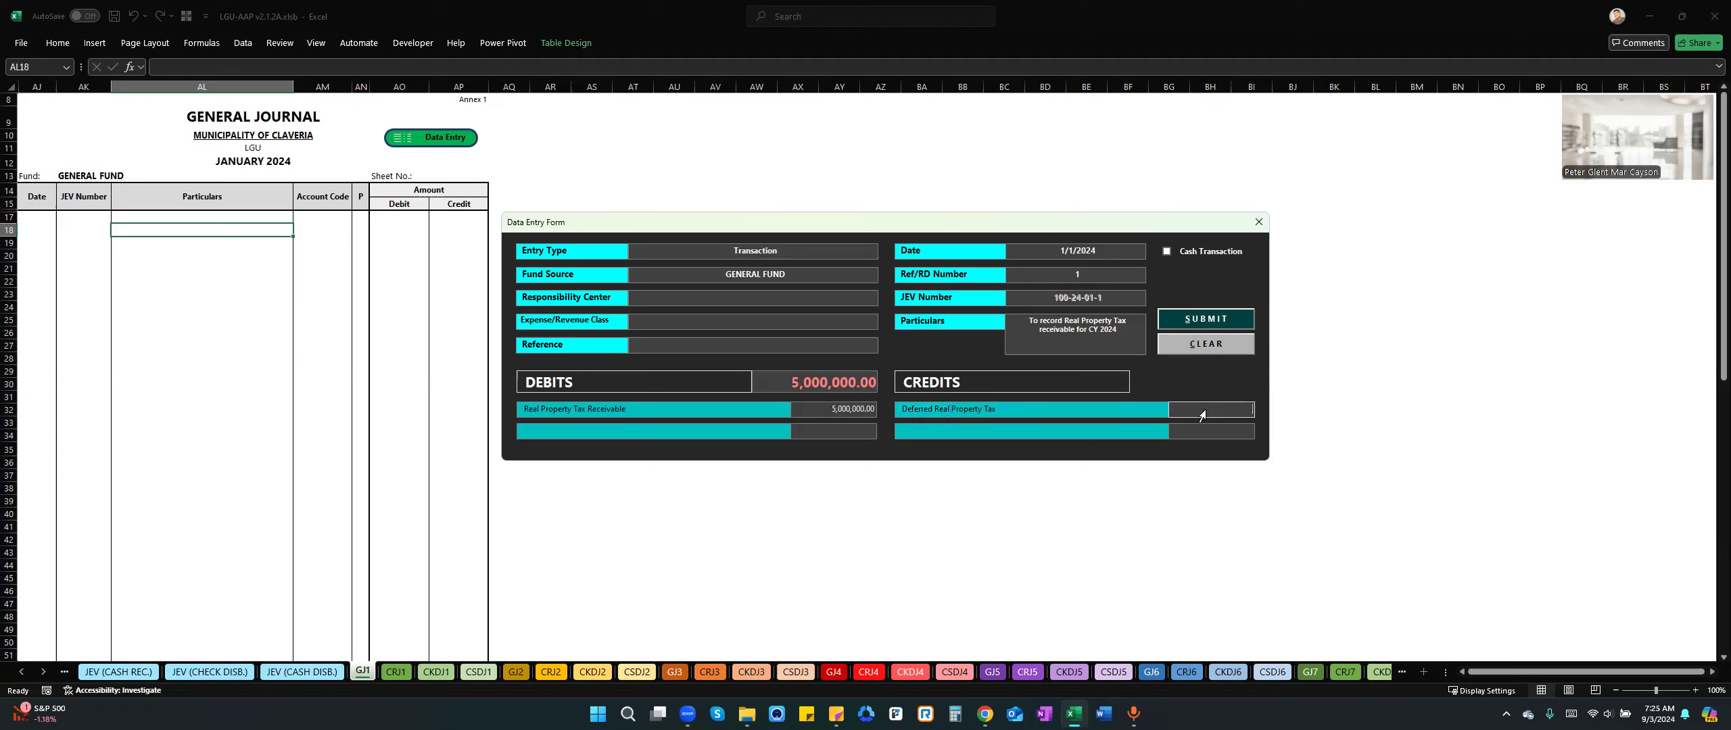
type("5000000")
key("BackSpace")
key("BackSpace")
key("BackSpace")
mouse_move(842, 379)
type("000")
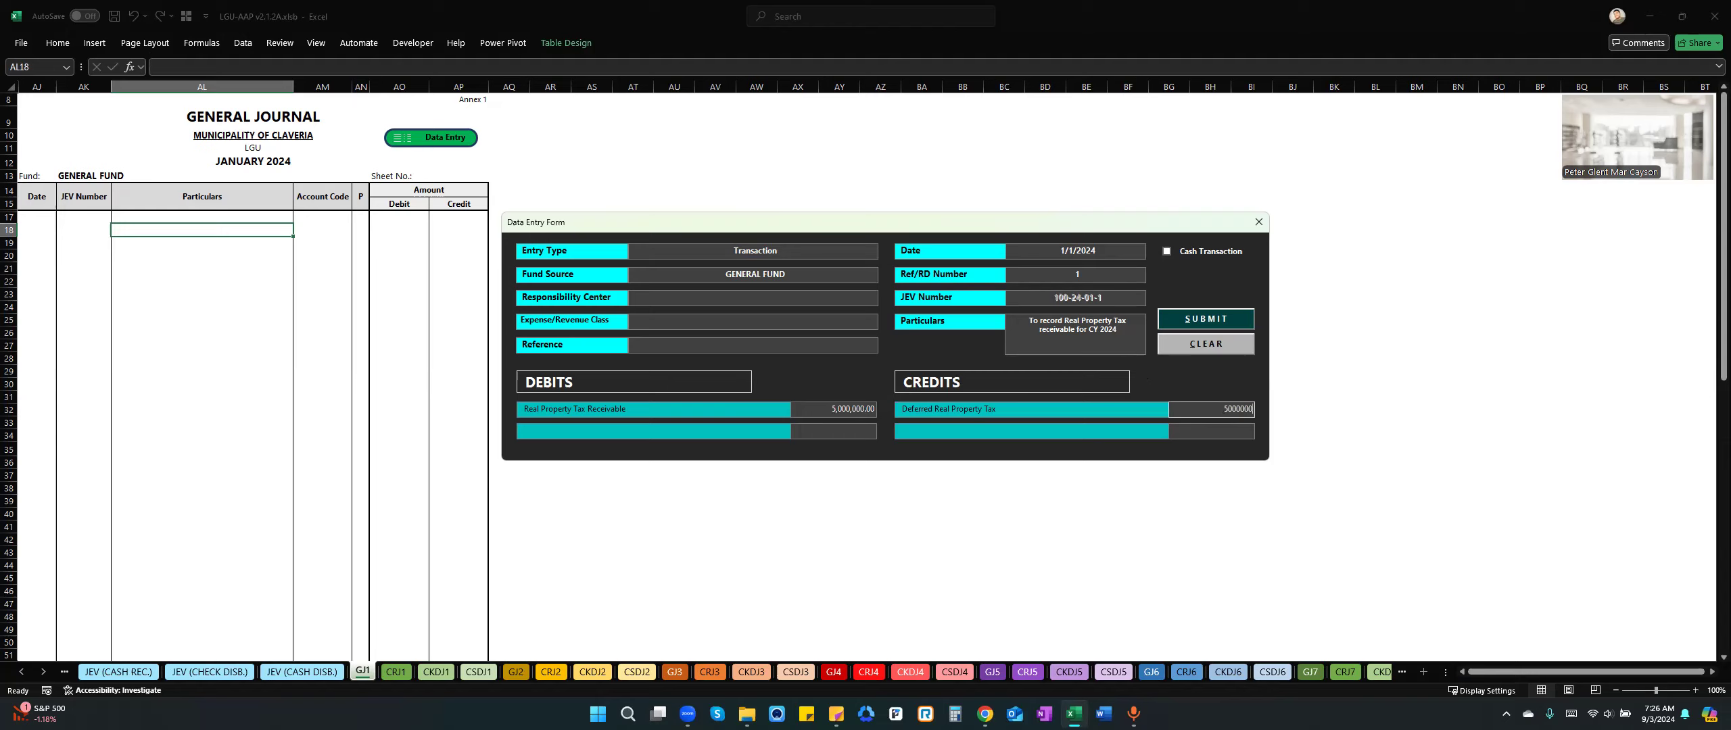
key("Tab")
Submit the real property tax entry to the general journal, dismiss the message and close the data entry form.
left_click_drag(943, 223, 934, 277)
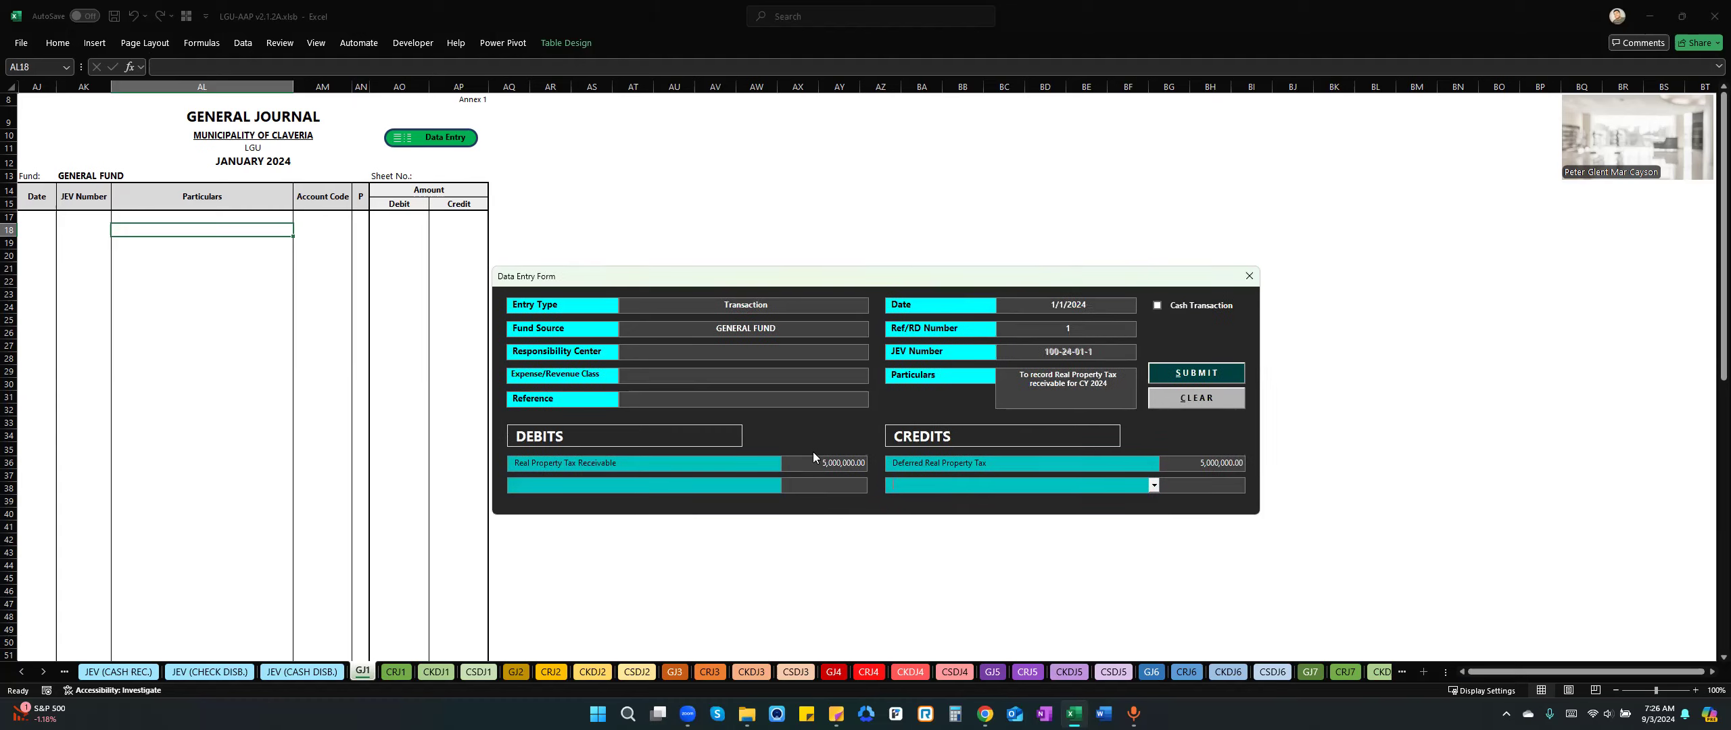
left_click(1175, 375)
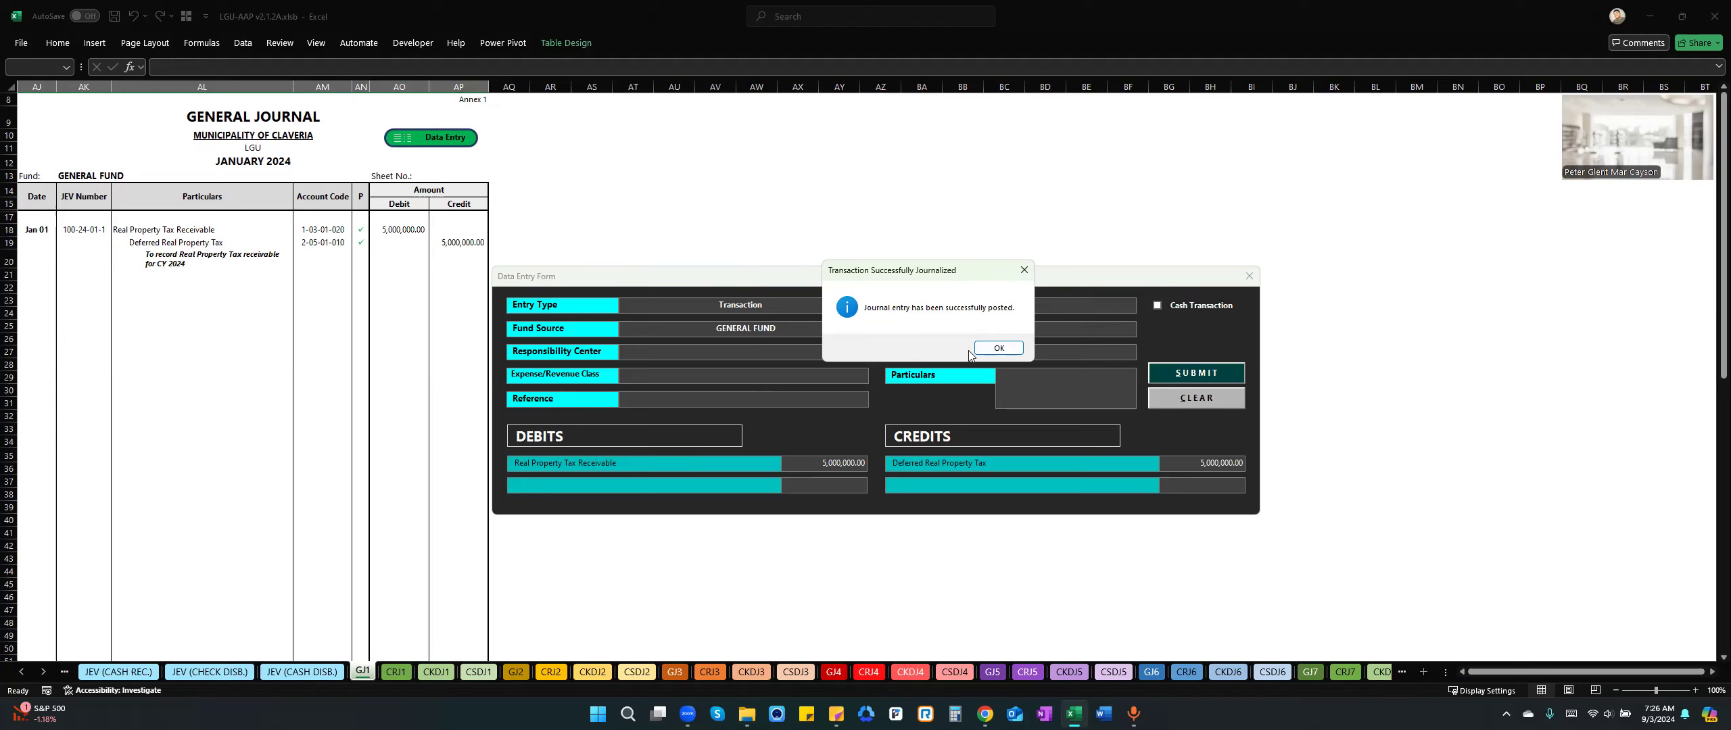
left_click(999, 348)
left_click(1249, 276)
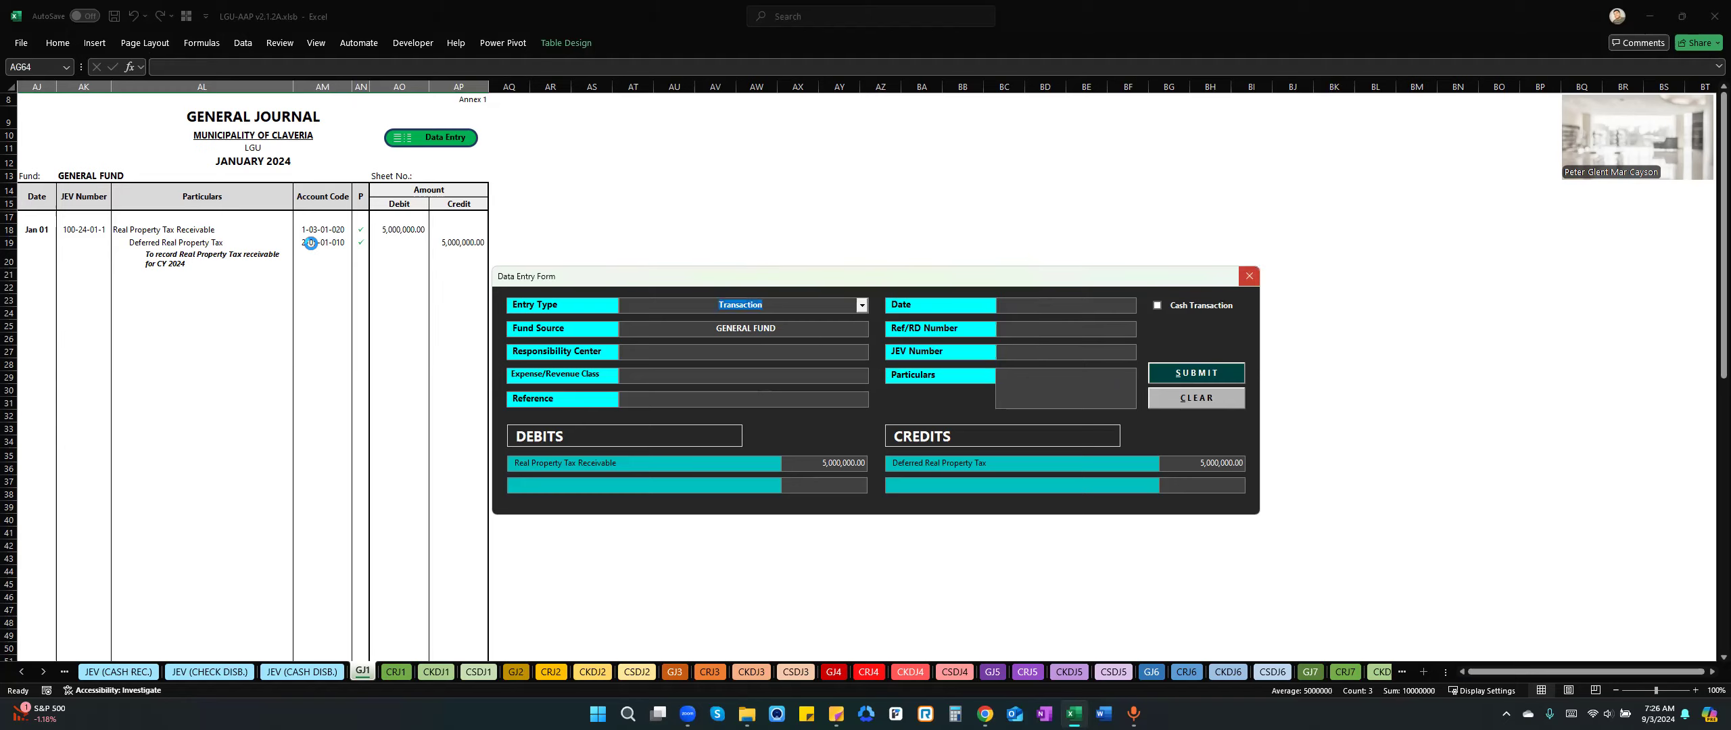
Inspect the particulars and debit account of the January 1 entry in the general journal.
left_click(211, 264)
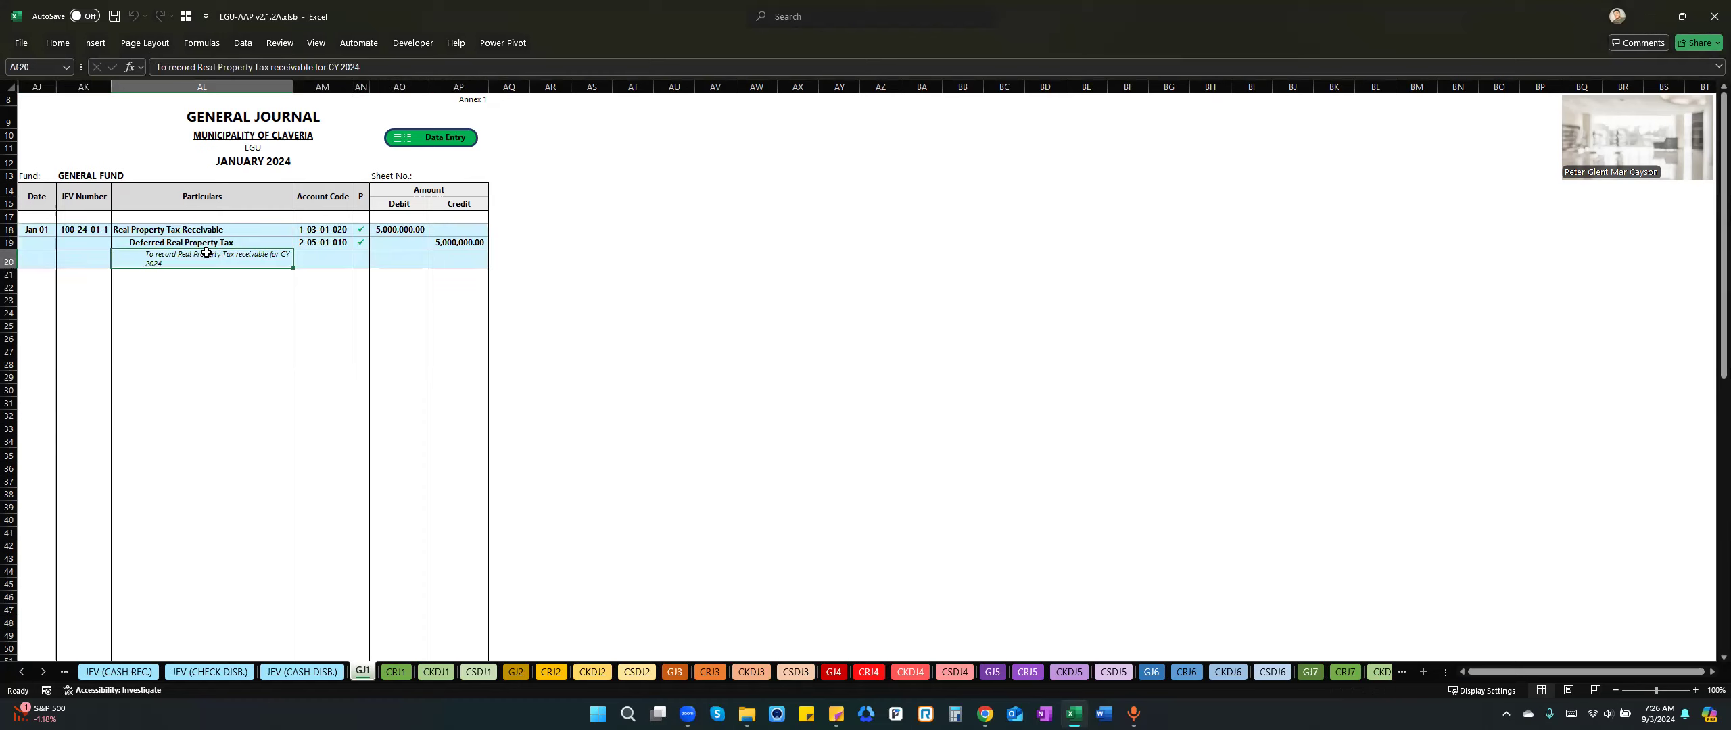
left_click(222, 303)
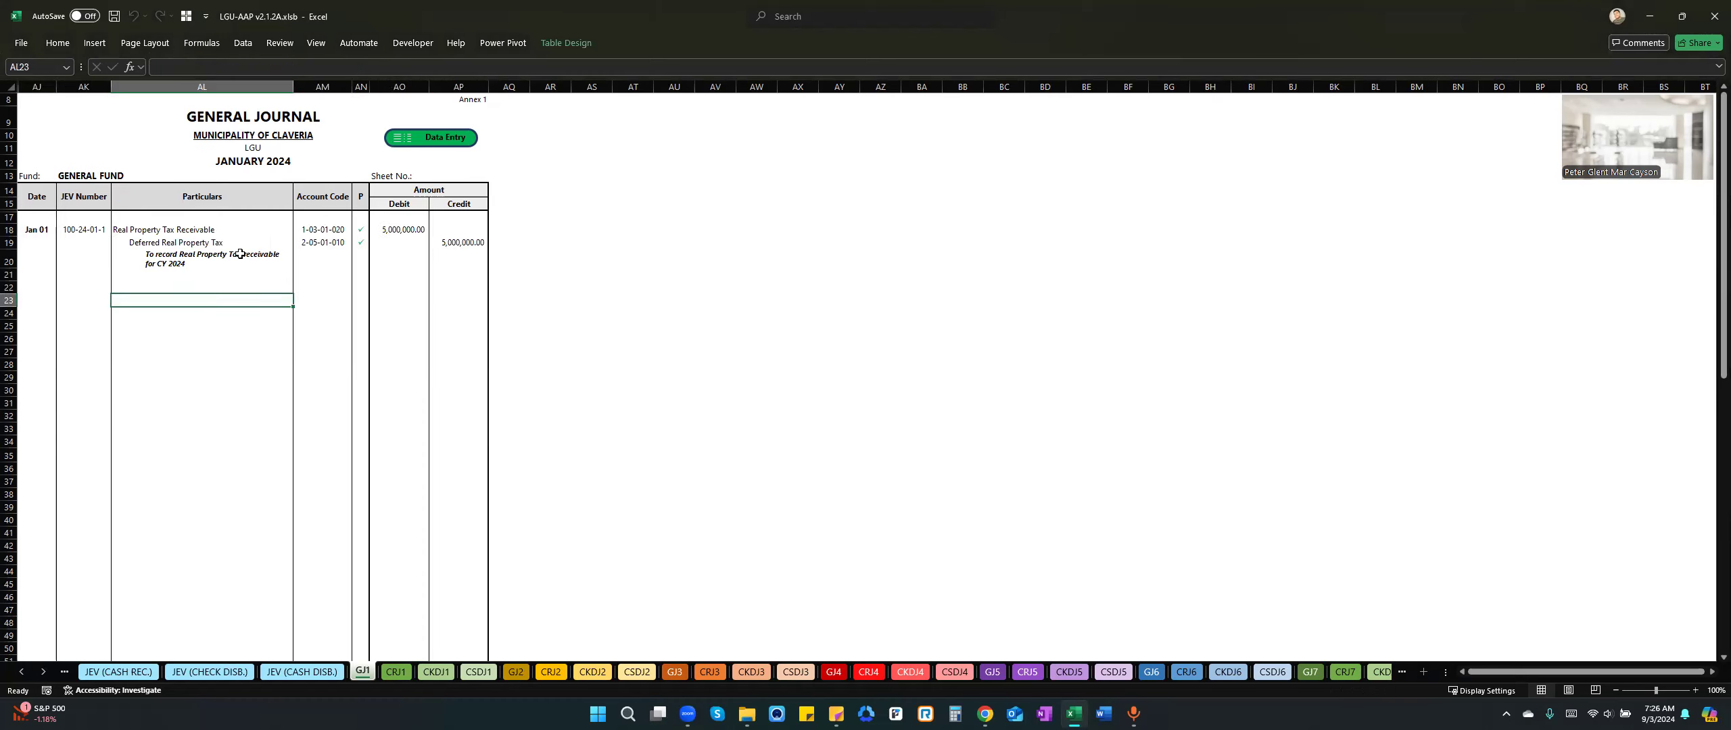
left_click(230, 231)
On the SFPOS sheet, set the statement of financial position's period to 1/1/2024 through 12/31/2024.
left_click(20, 671)
left_click(20, 671)
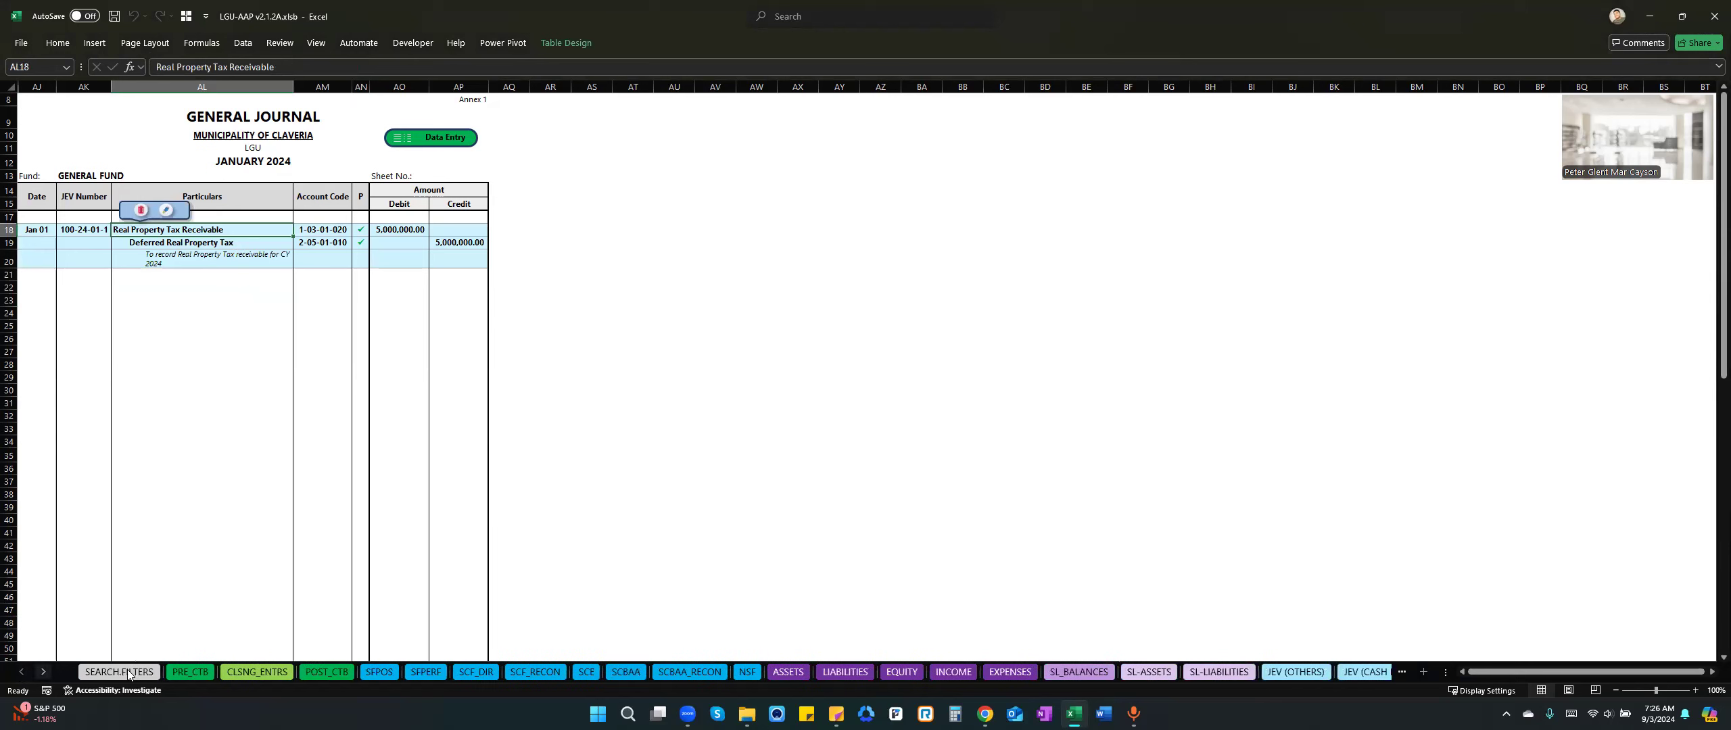
left_click(380, 672)
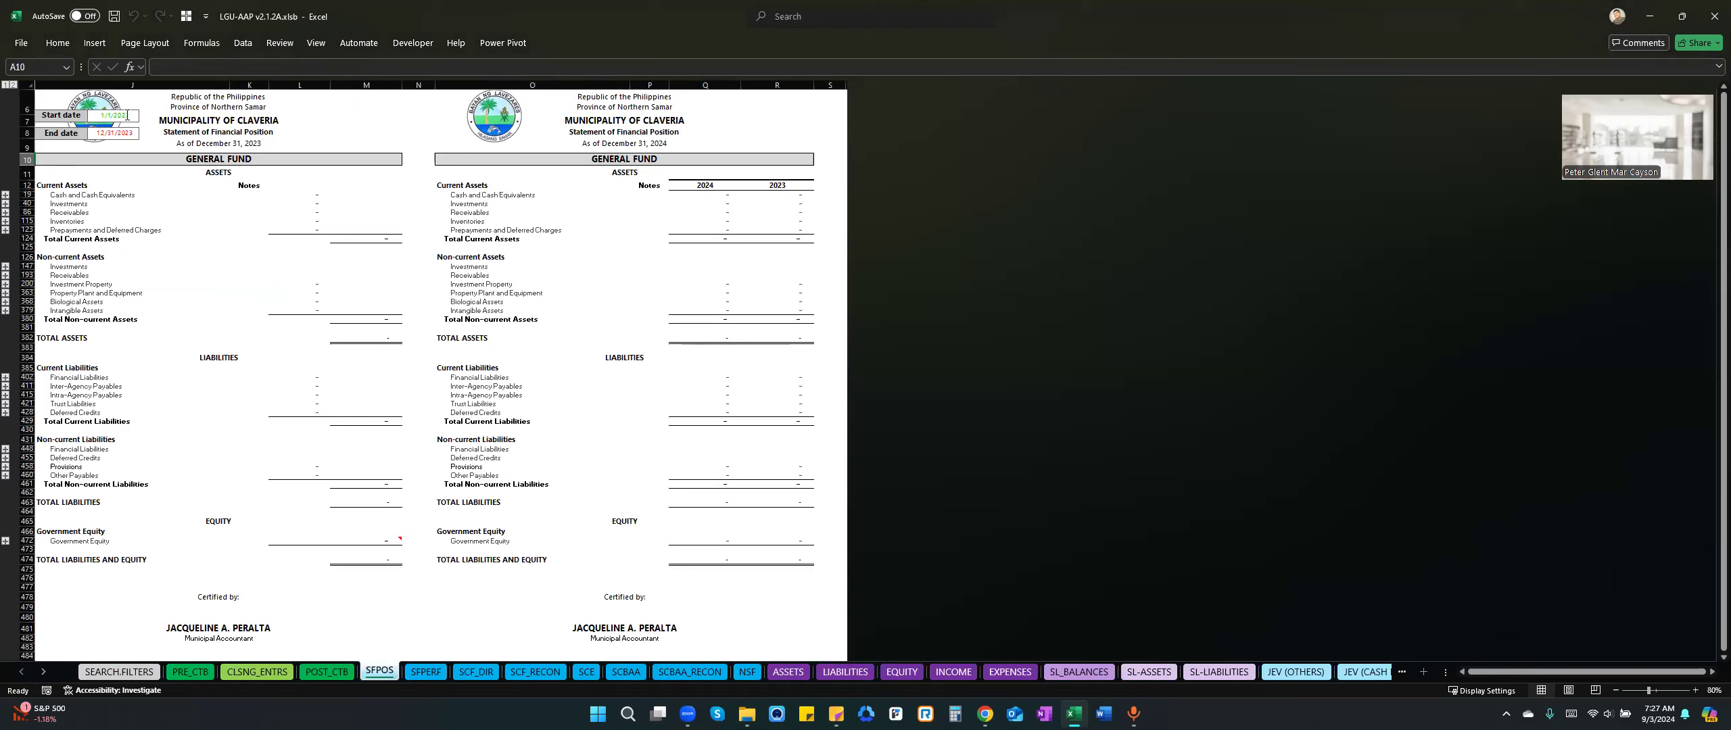
left_click_drag(143, 114, 142, 120)
left_click(135, 132)
key("BackSpace")
type("4")
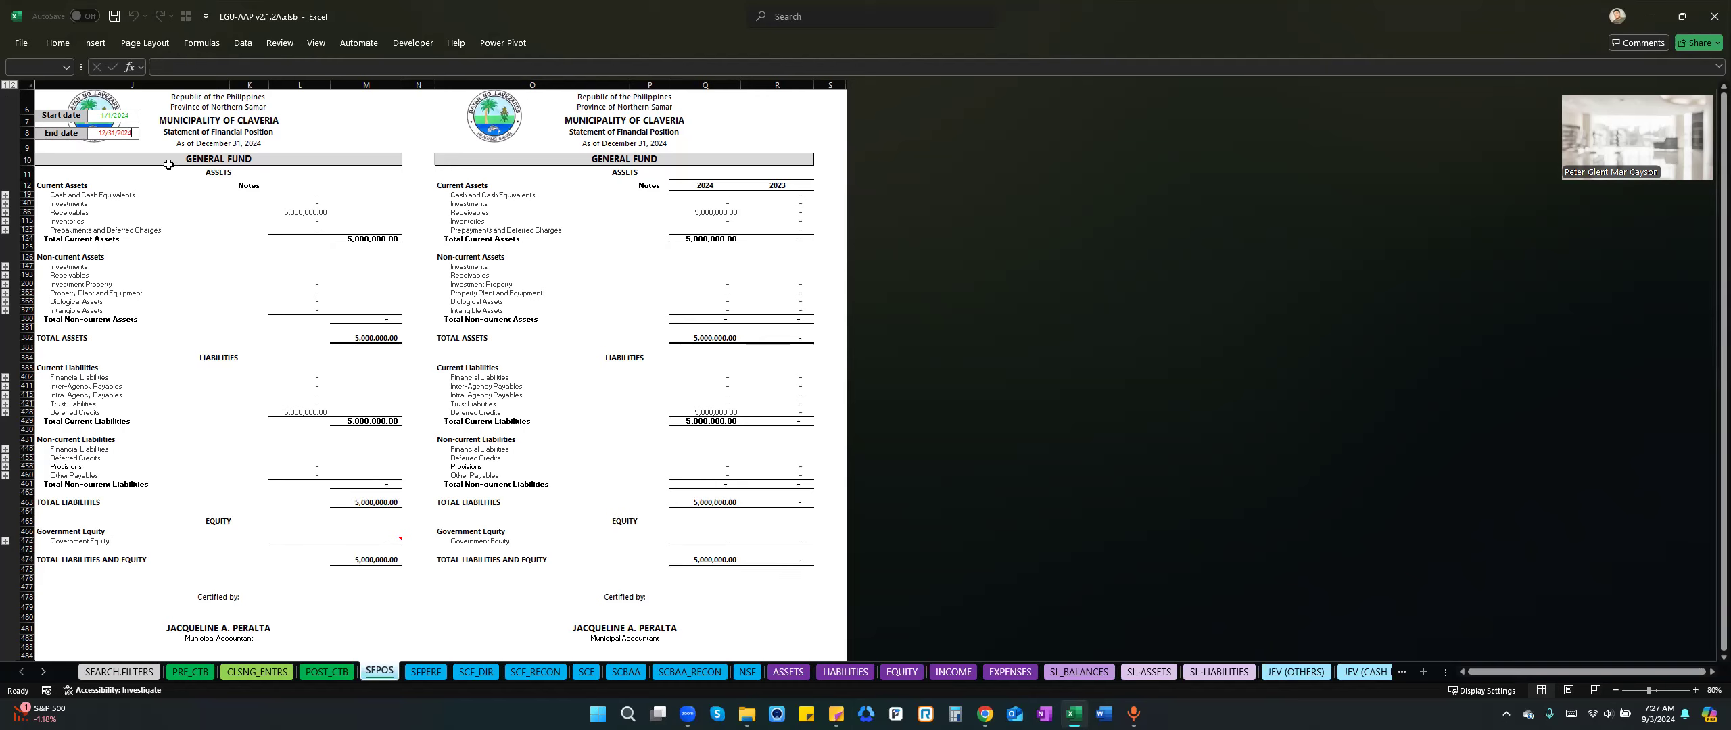
left_click(252, 162)
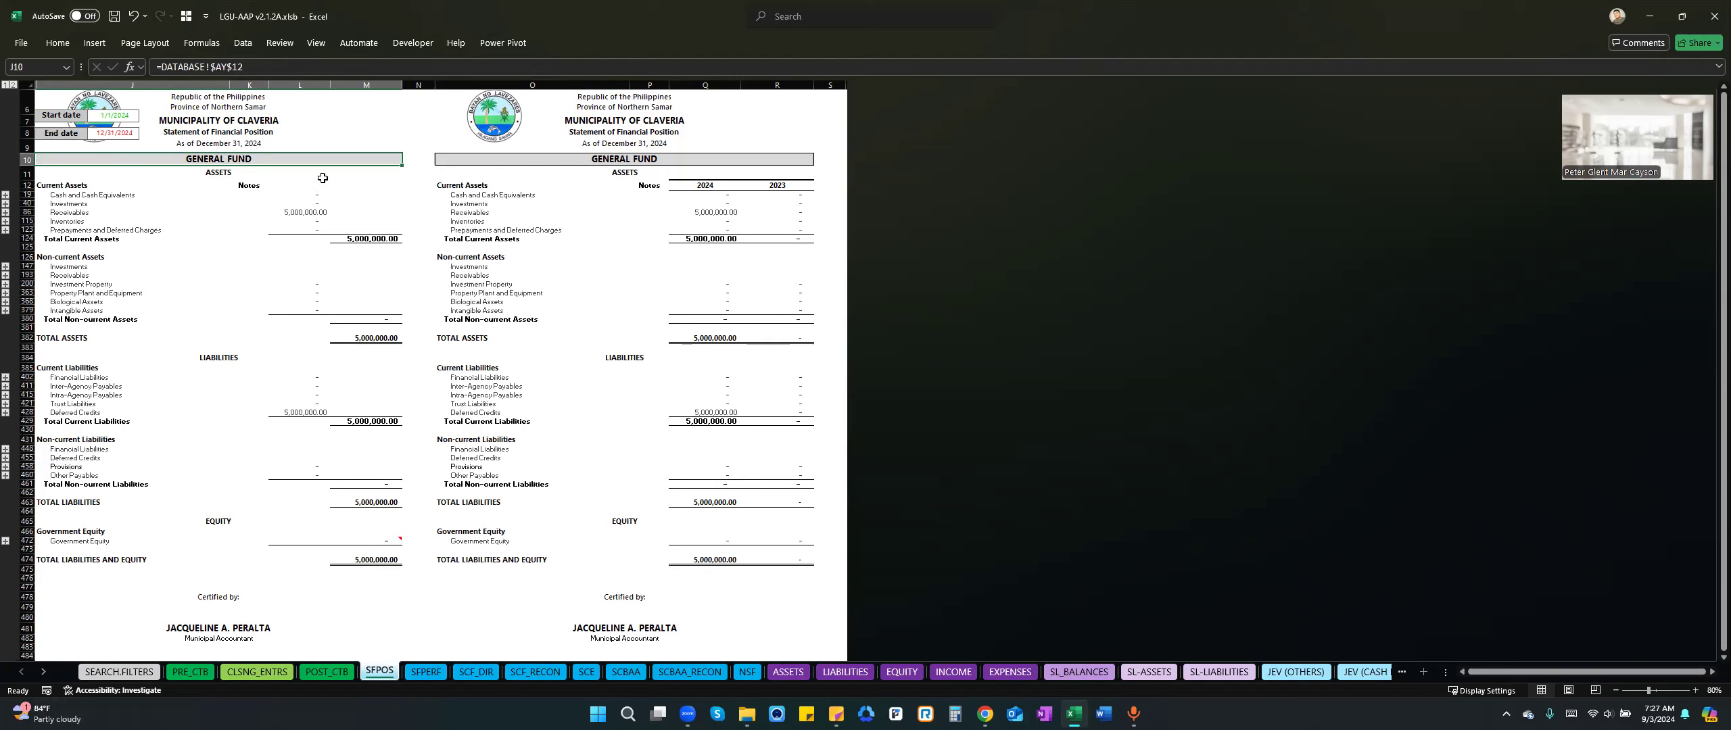
Set the statement's end date to 1/31/2024 and check its date and fund headings.
left_click(91, 138)
type("1")
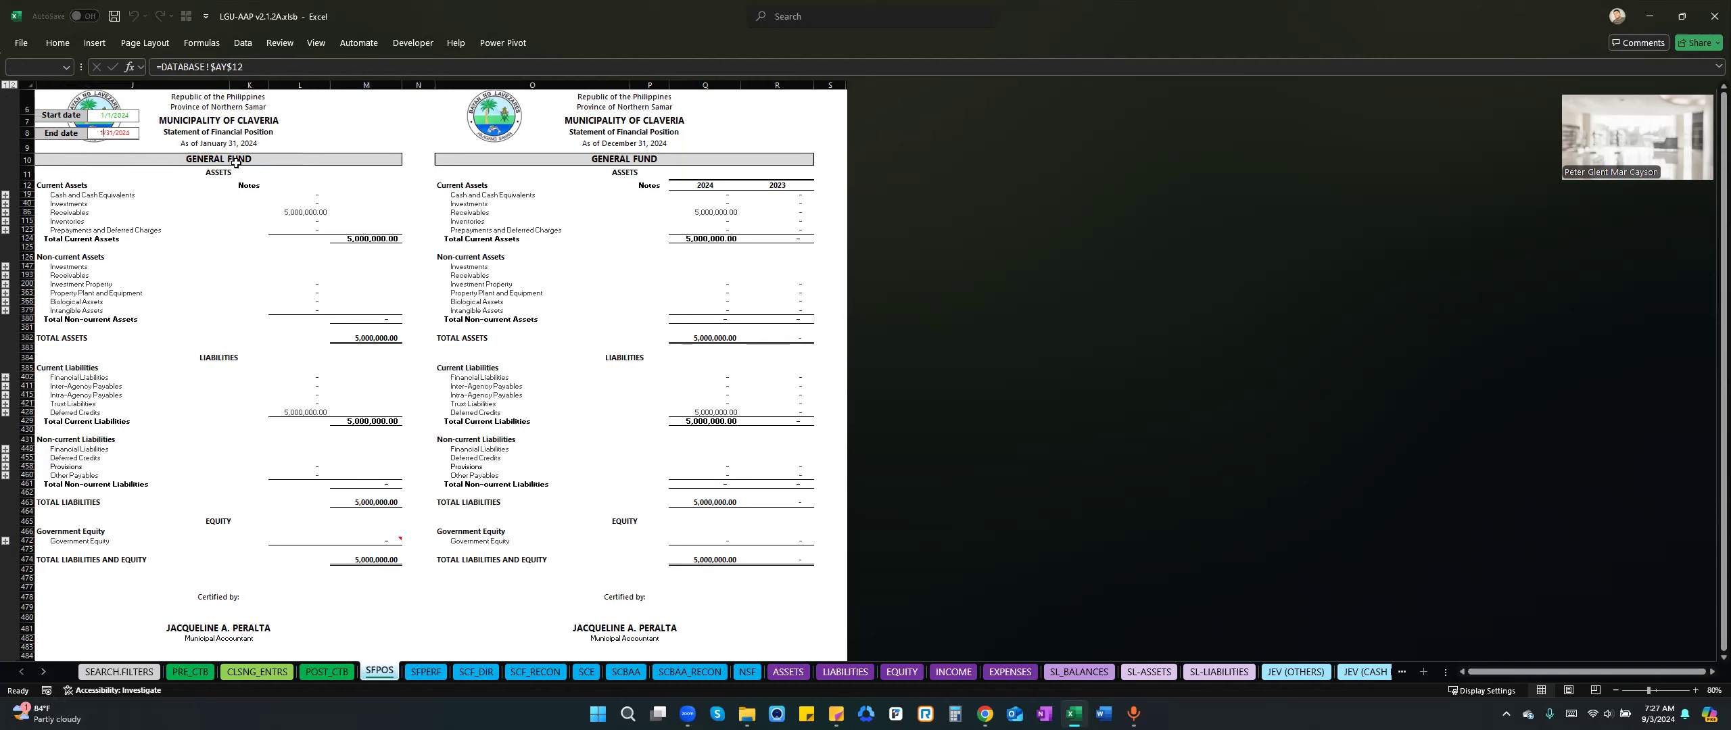
left_click(236, 164)
left_click(213, 144)
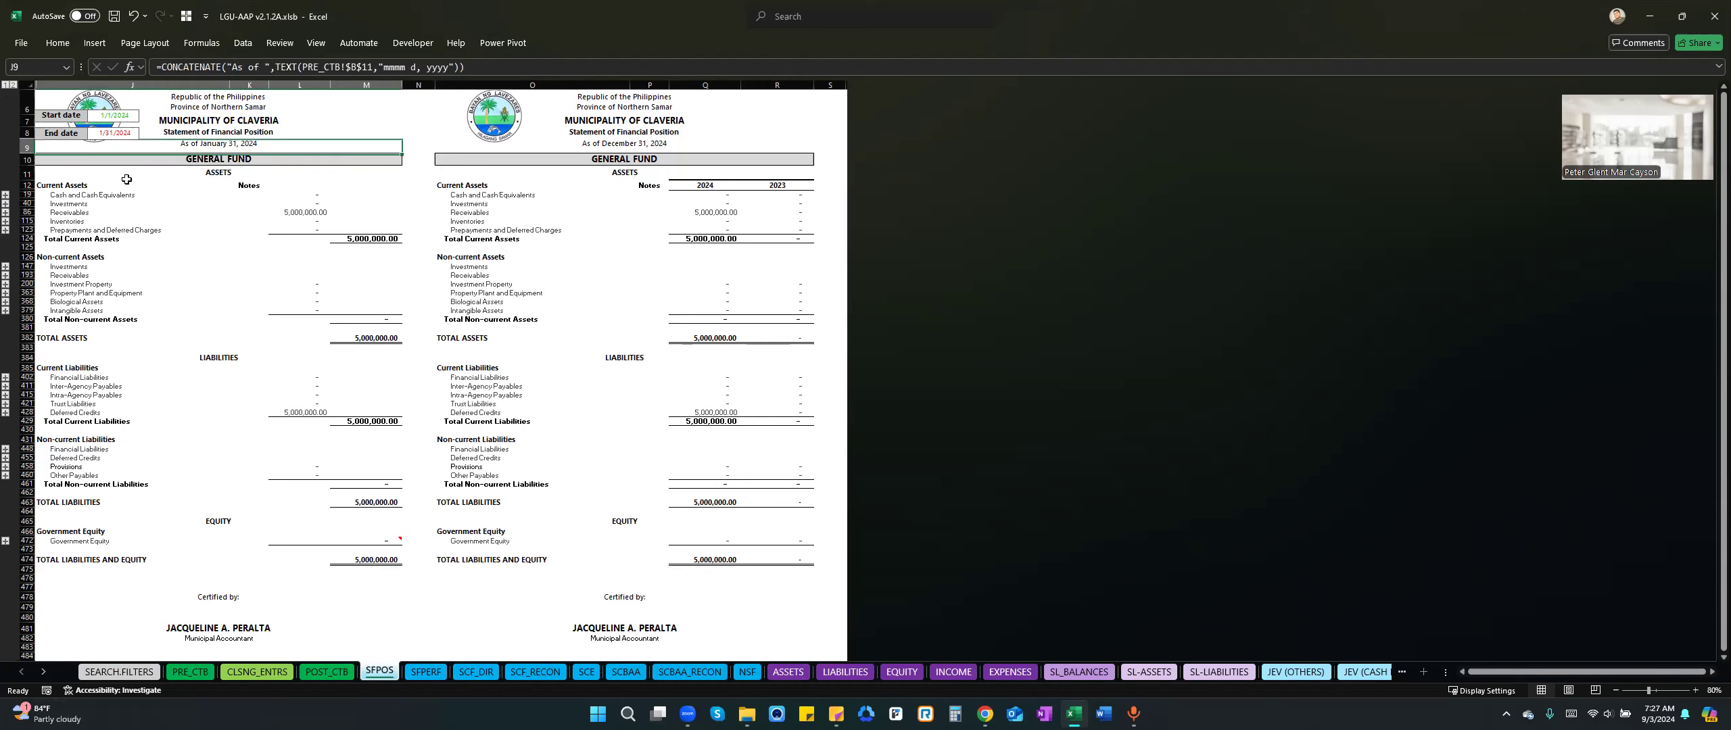
left_click(171, 158)
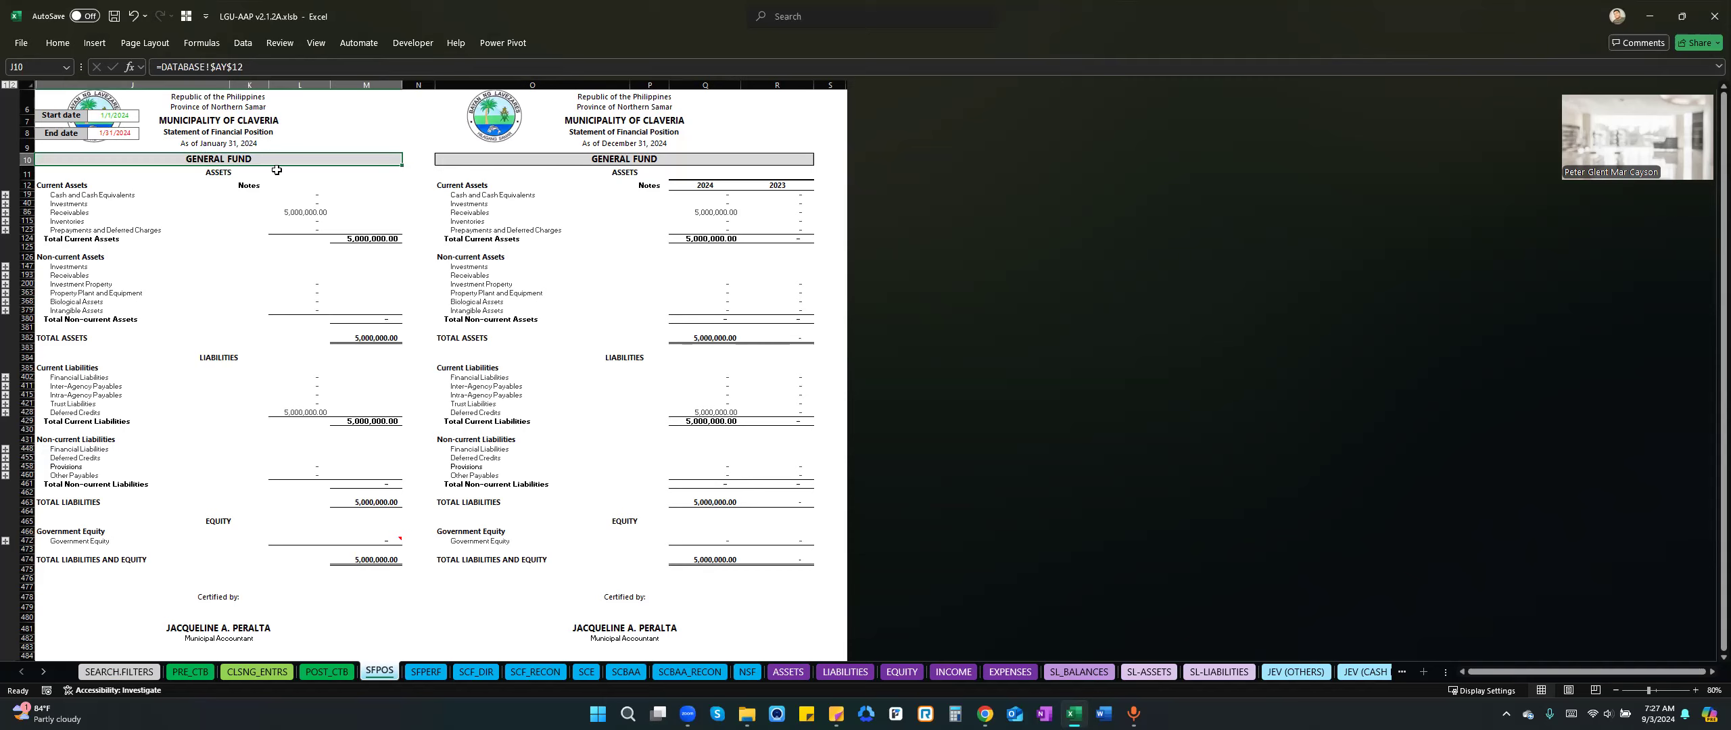
Examine the Receivables line of the current assets, expanding its detail accounts and collapsing them again.
left_click(312, 213)
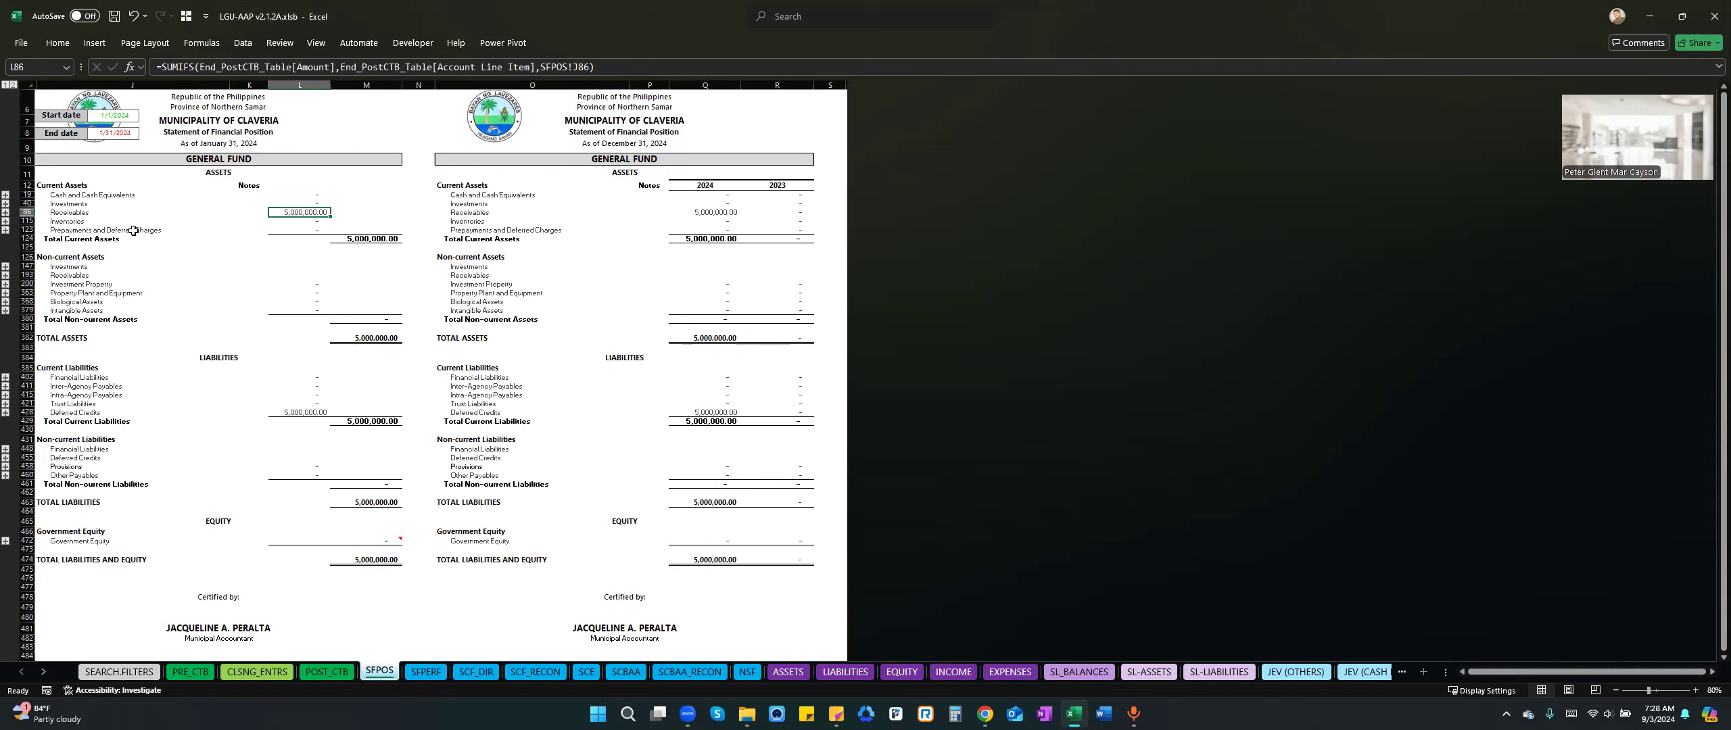
left_click(54, 213)
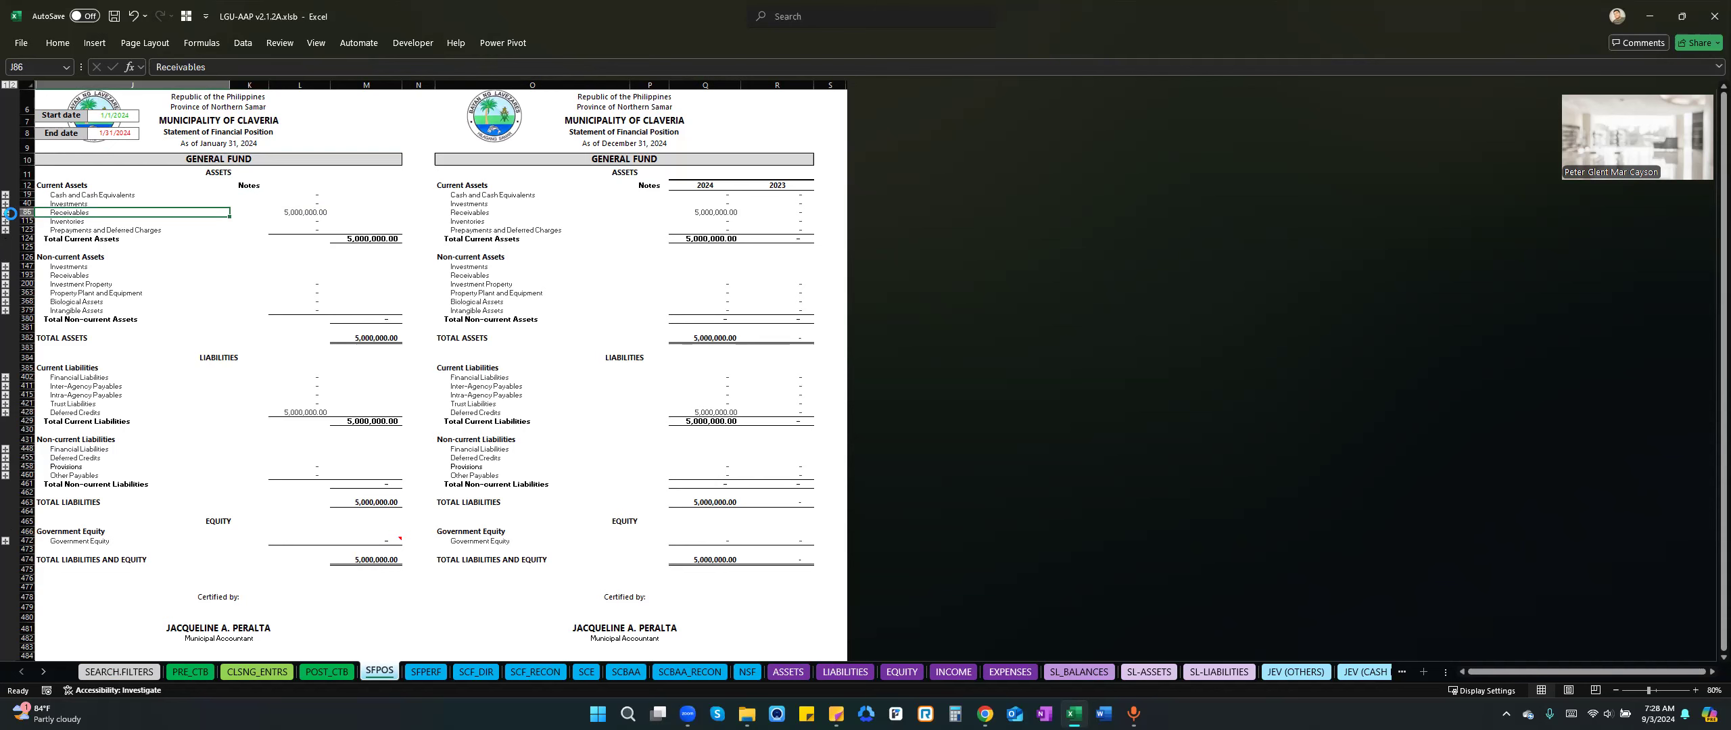
left_click(6, 214)
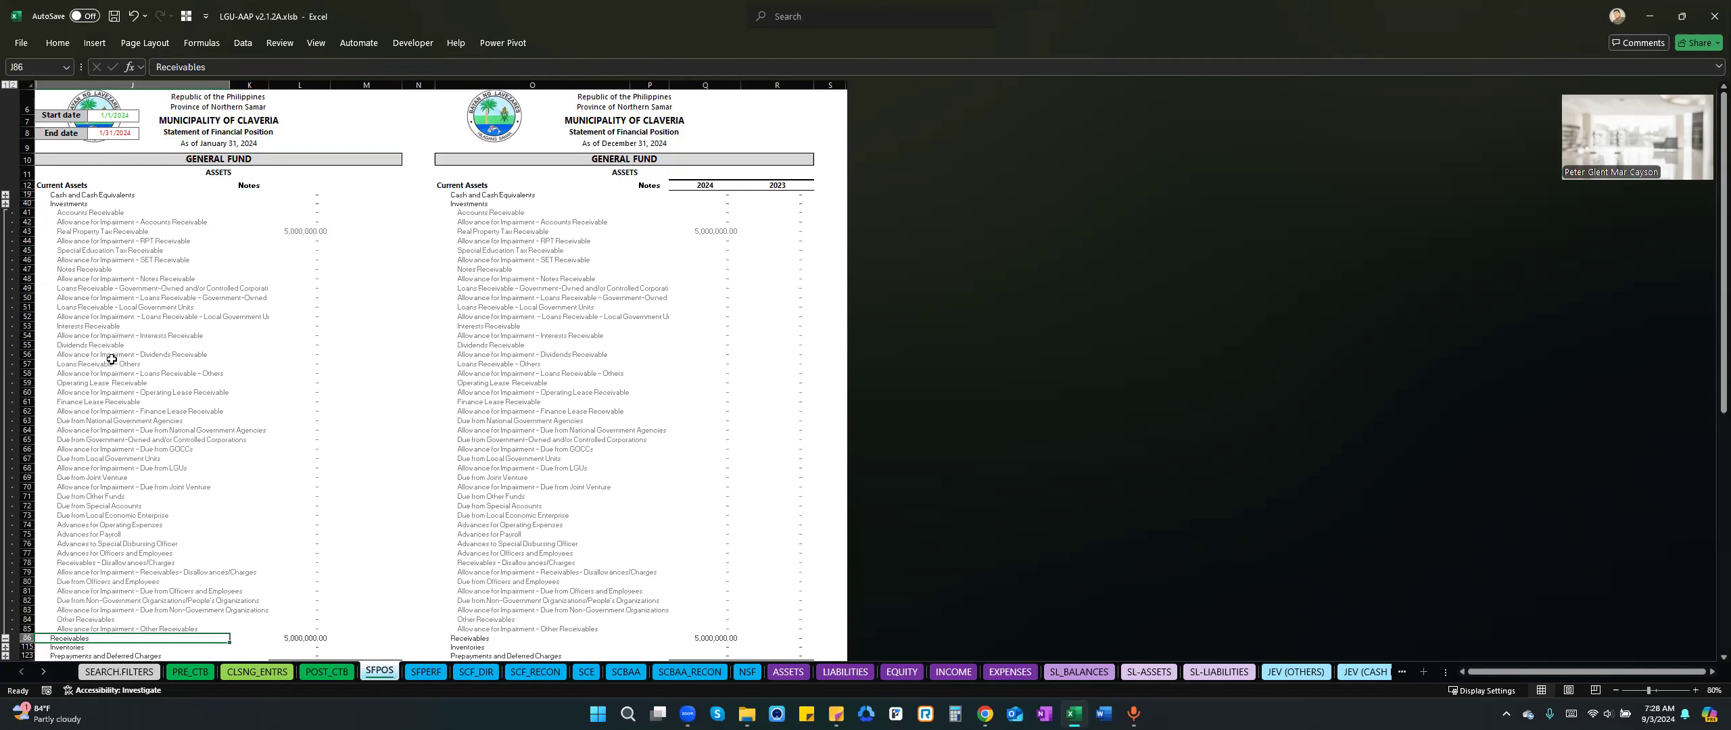
scroll(133, 500, "down", 1)
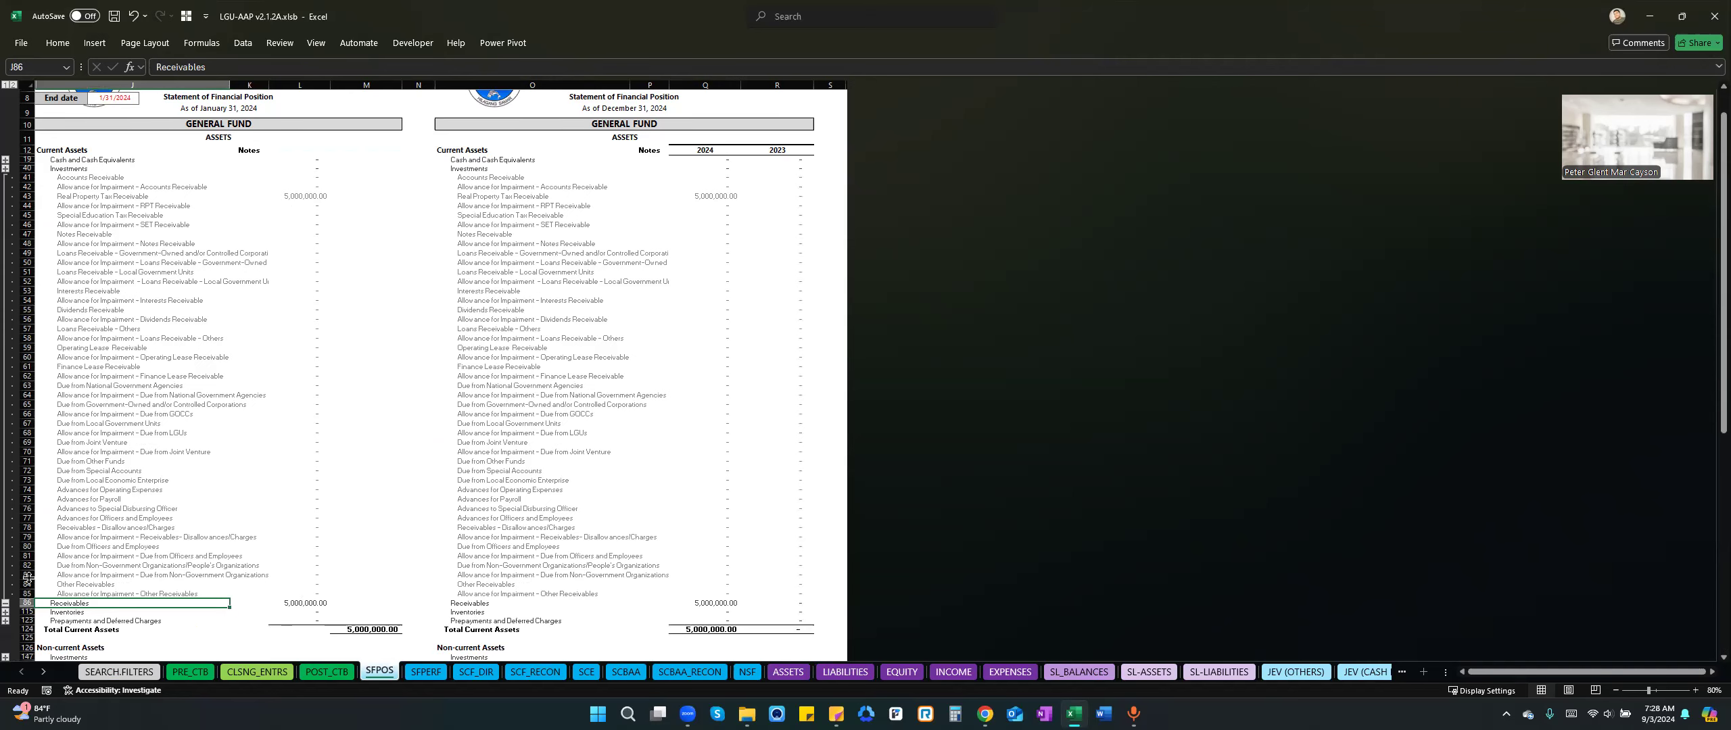
left_click(5, 602)
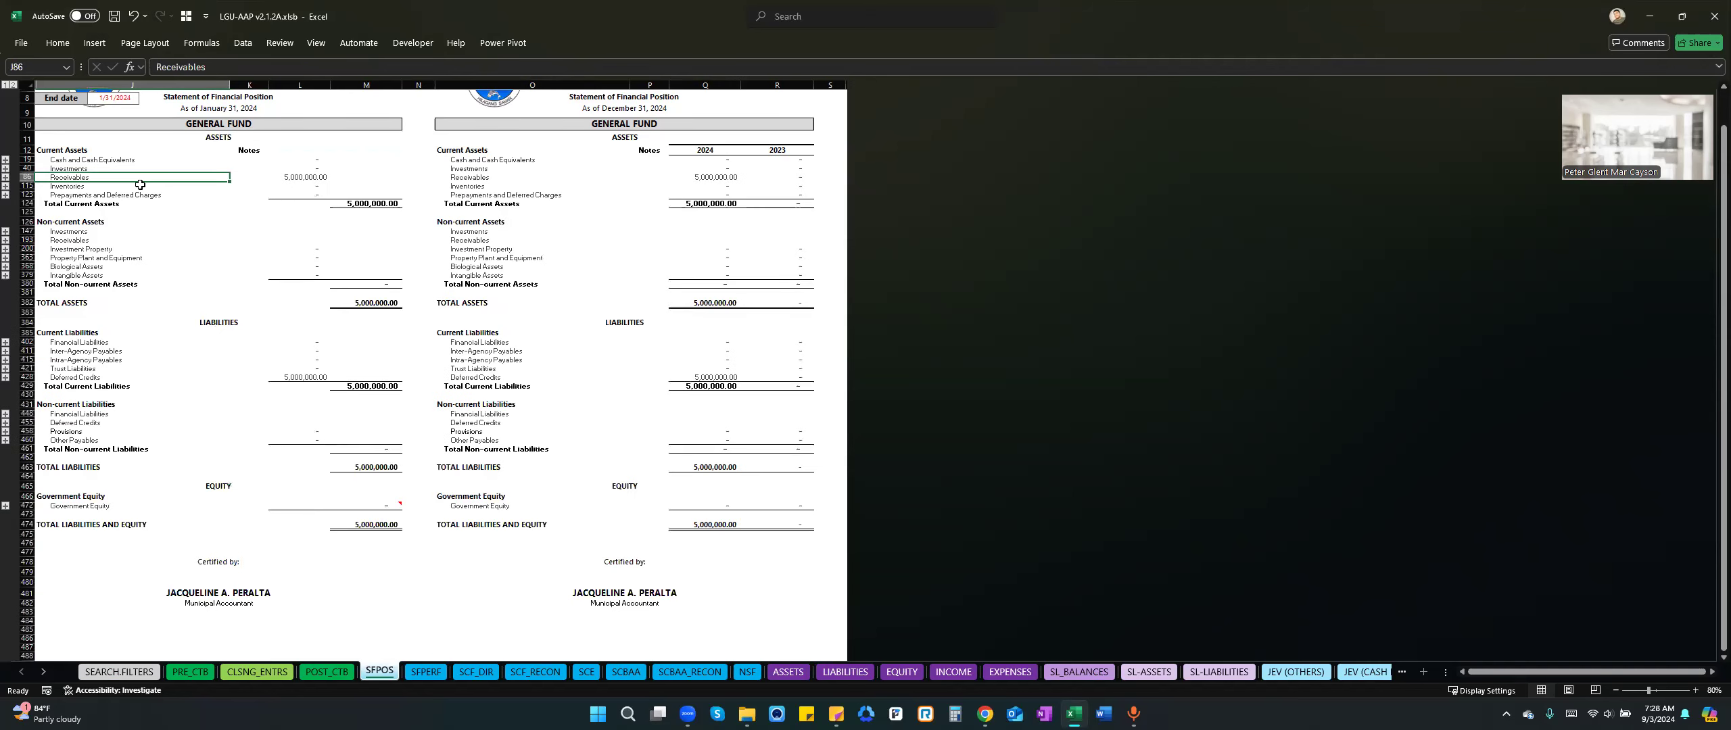
Expand the Receivables details again and inspect the Real Property Tax Receivable account and its amount.
left_click(5, 177)
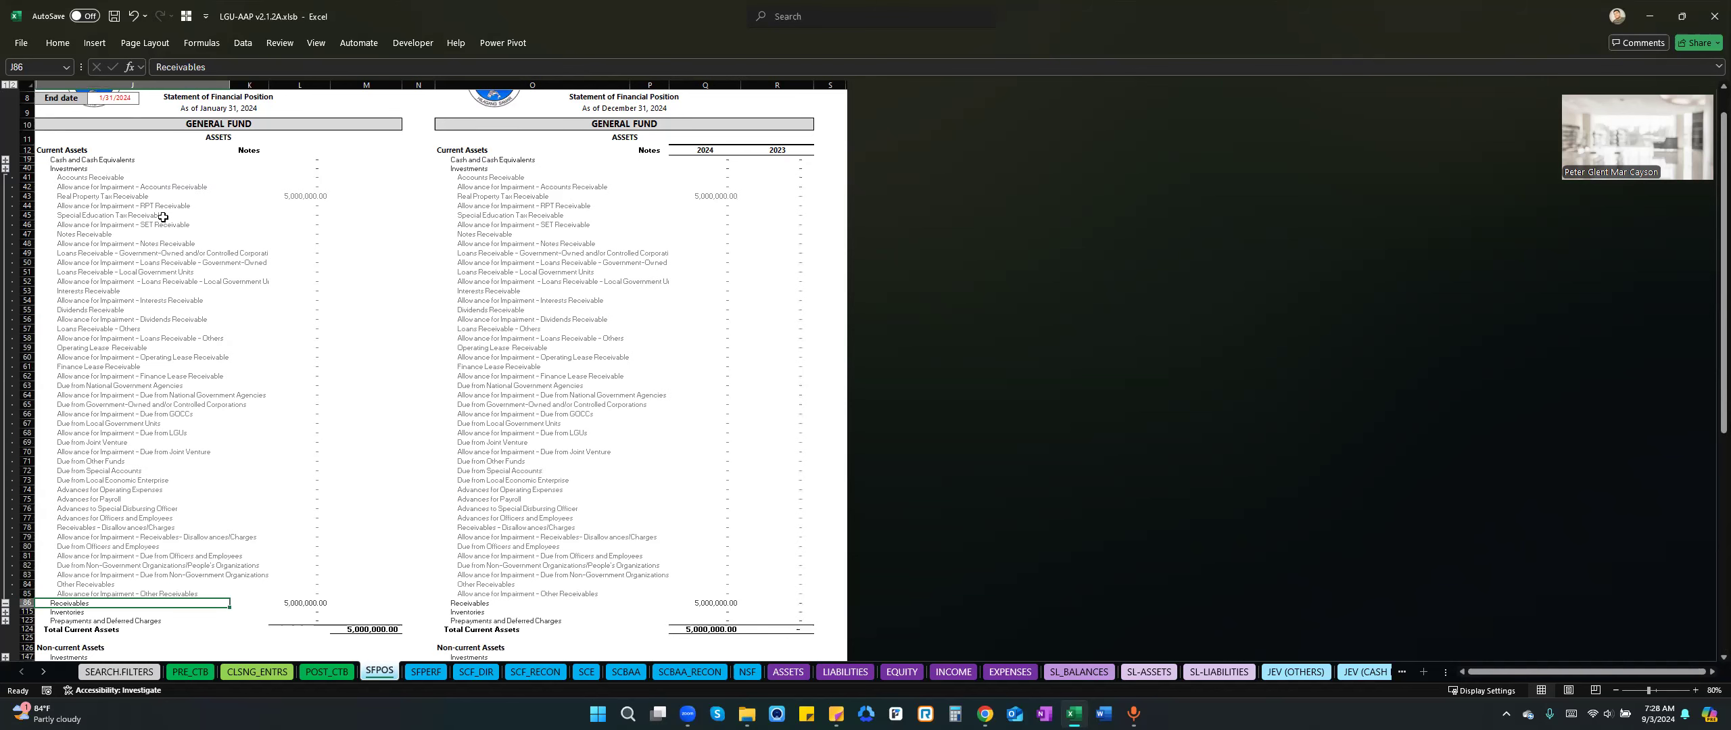
left_click(201, 197)
left_click(309, 194)
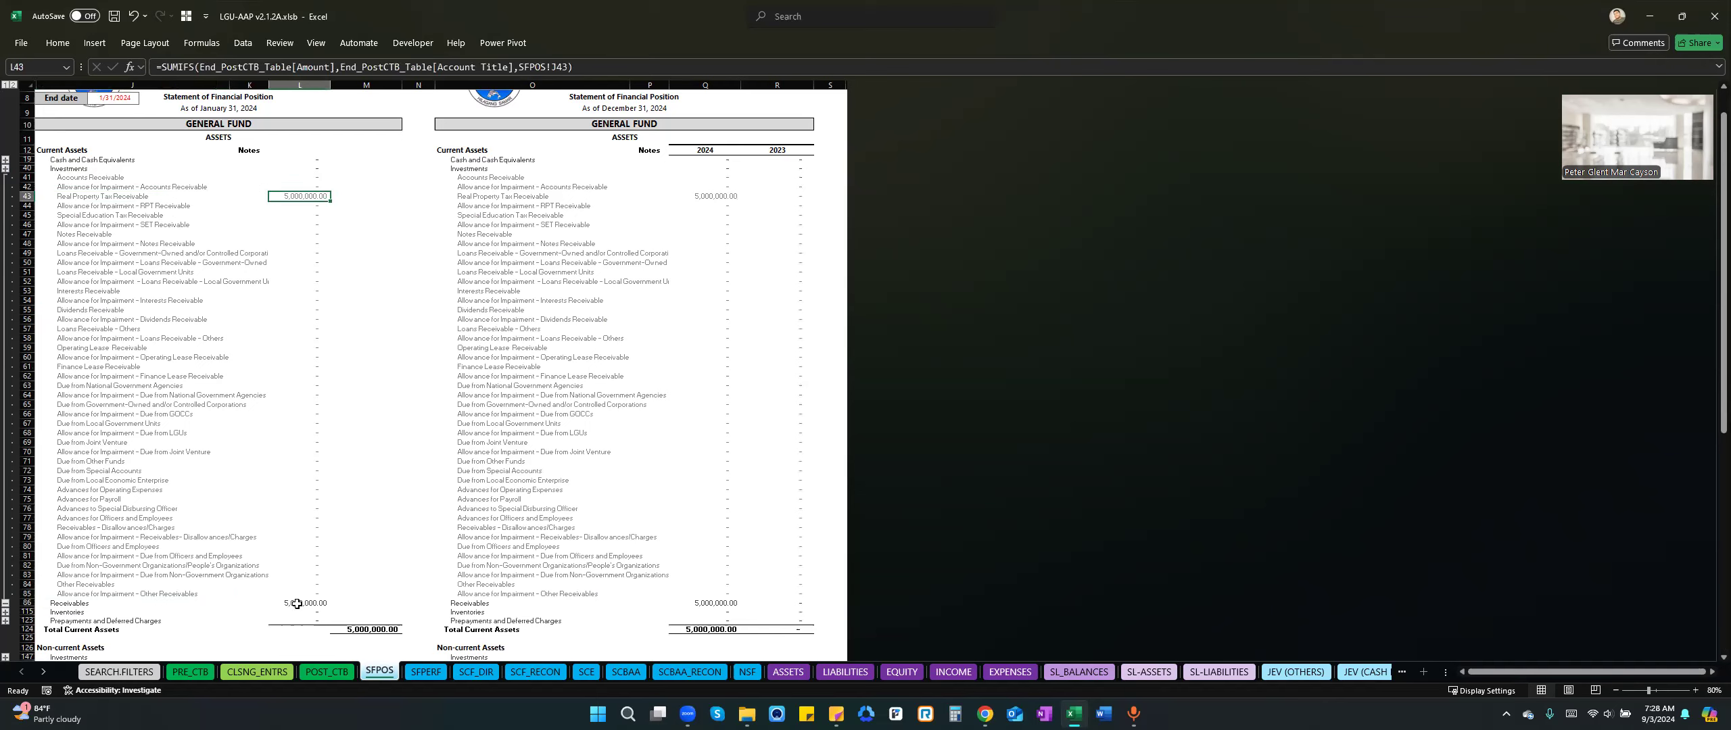
Collapse the Receivables detail accounts in the current assets of the statement of financial position.
left_click(113, 197)
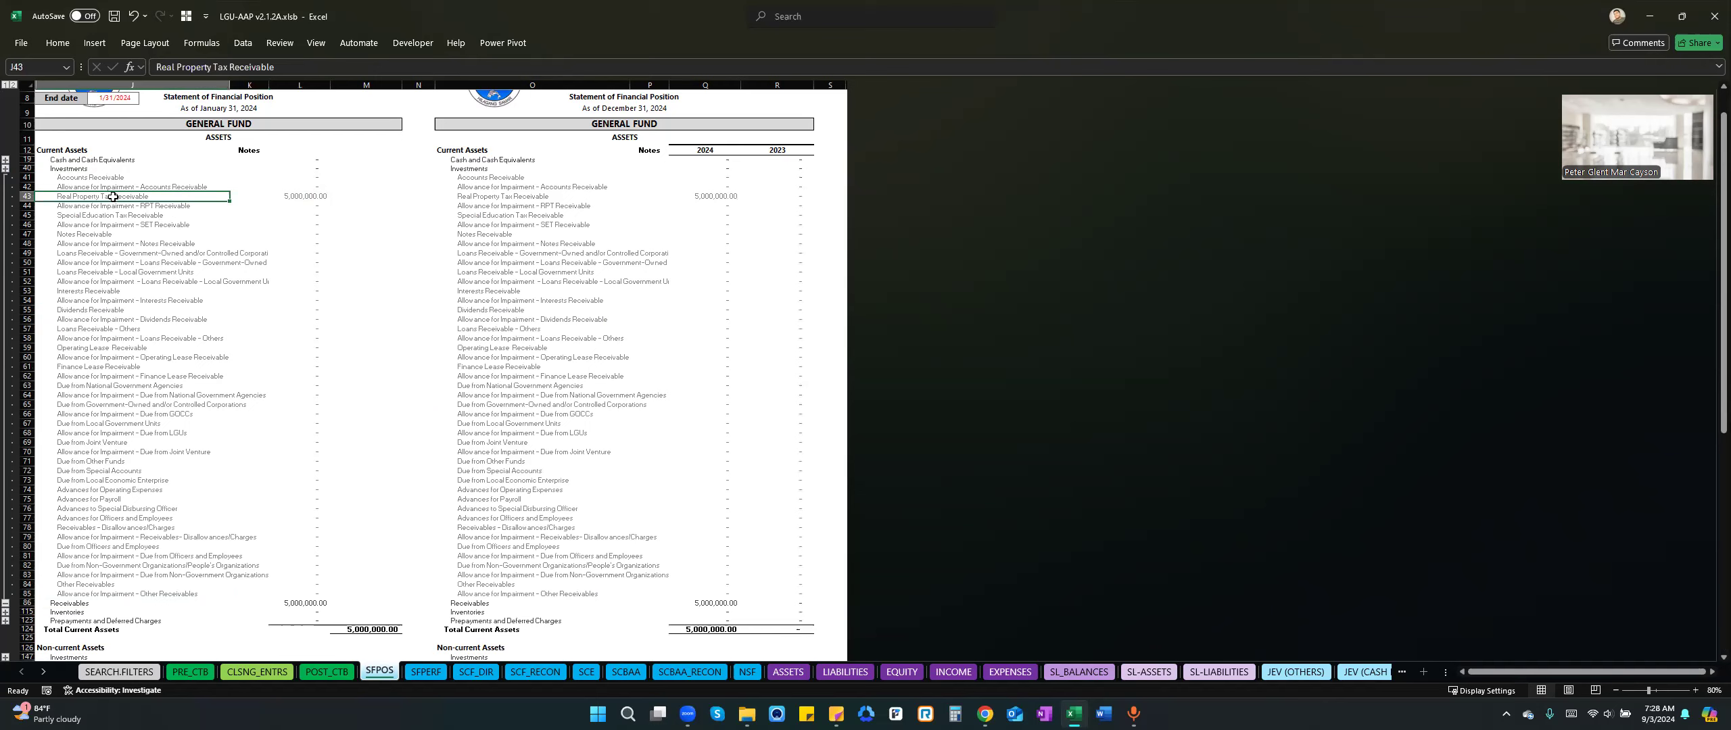
left_click(5, 602)
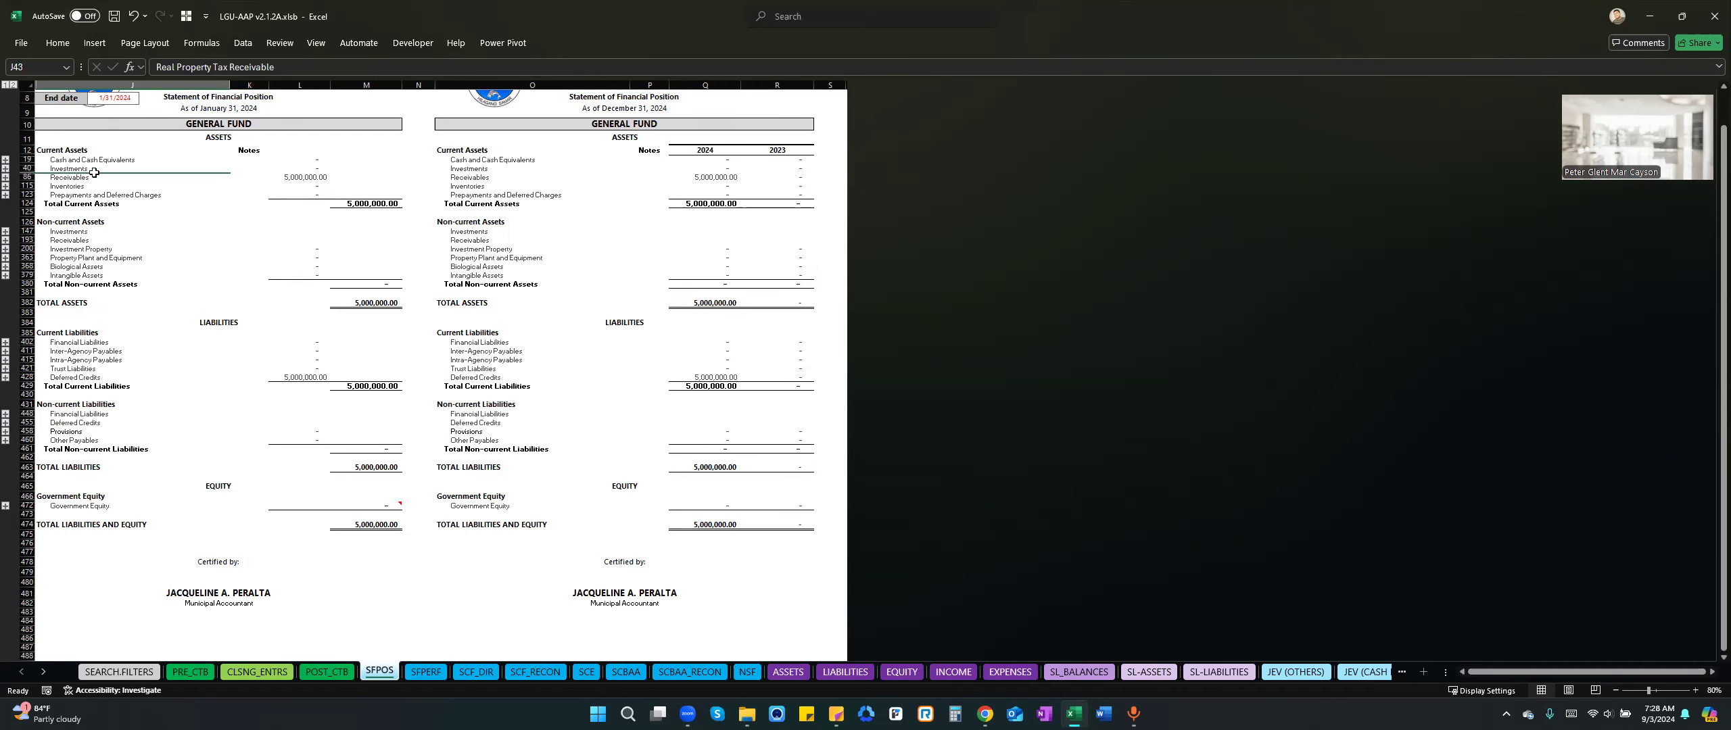
left_click(69, 159)
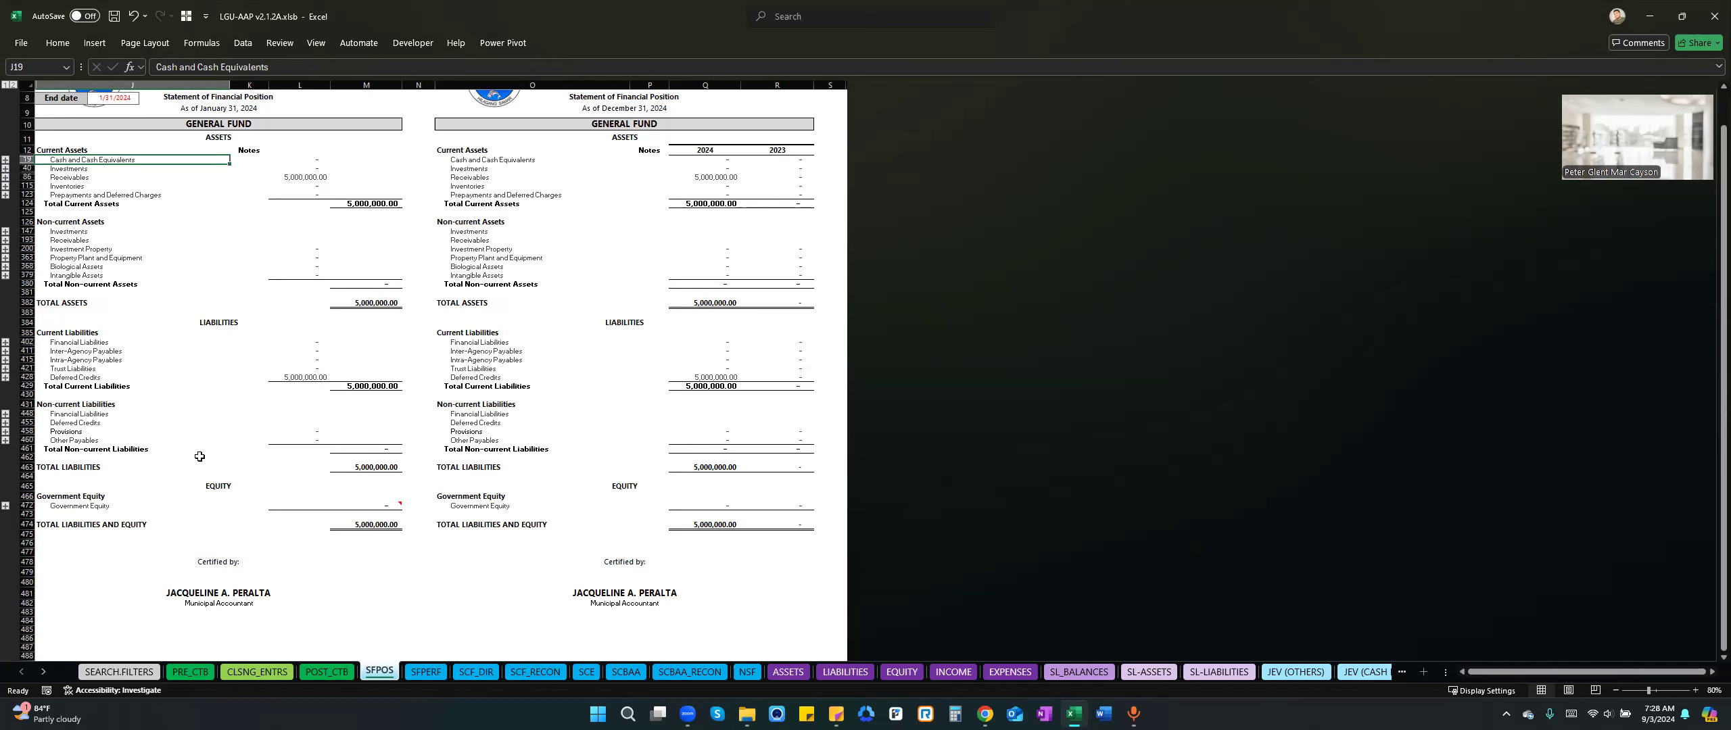
Expand the Deferred Credits details under current liabilities, inspect the Deferred Real Property Tax account and collapse them again.
left_click(83, 379)
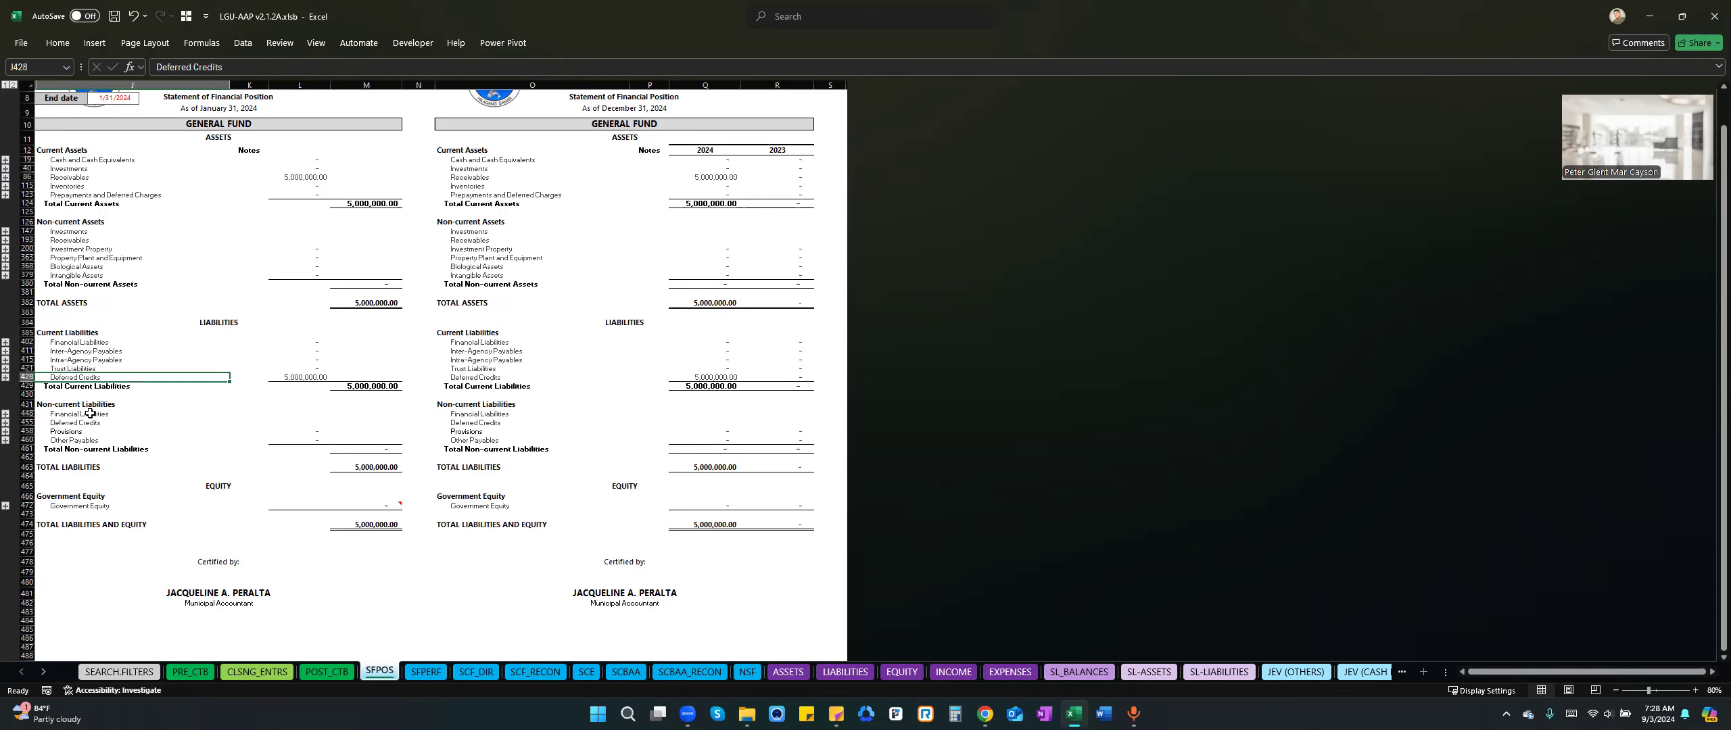
left_click(7, 376)
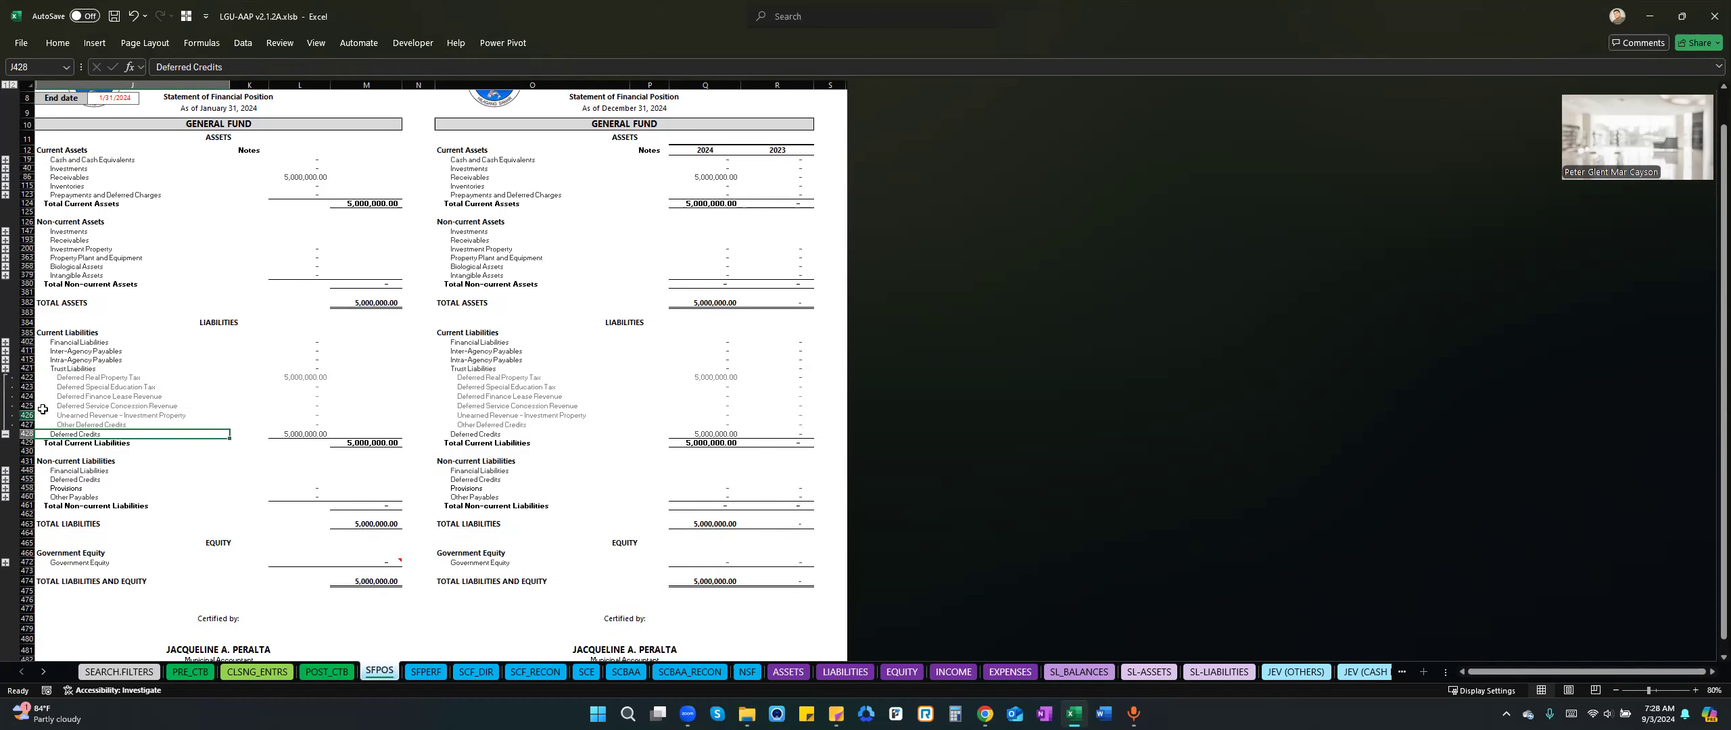
left_click(136, 379)
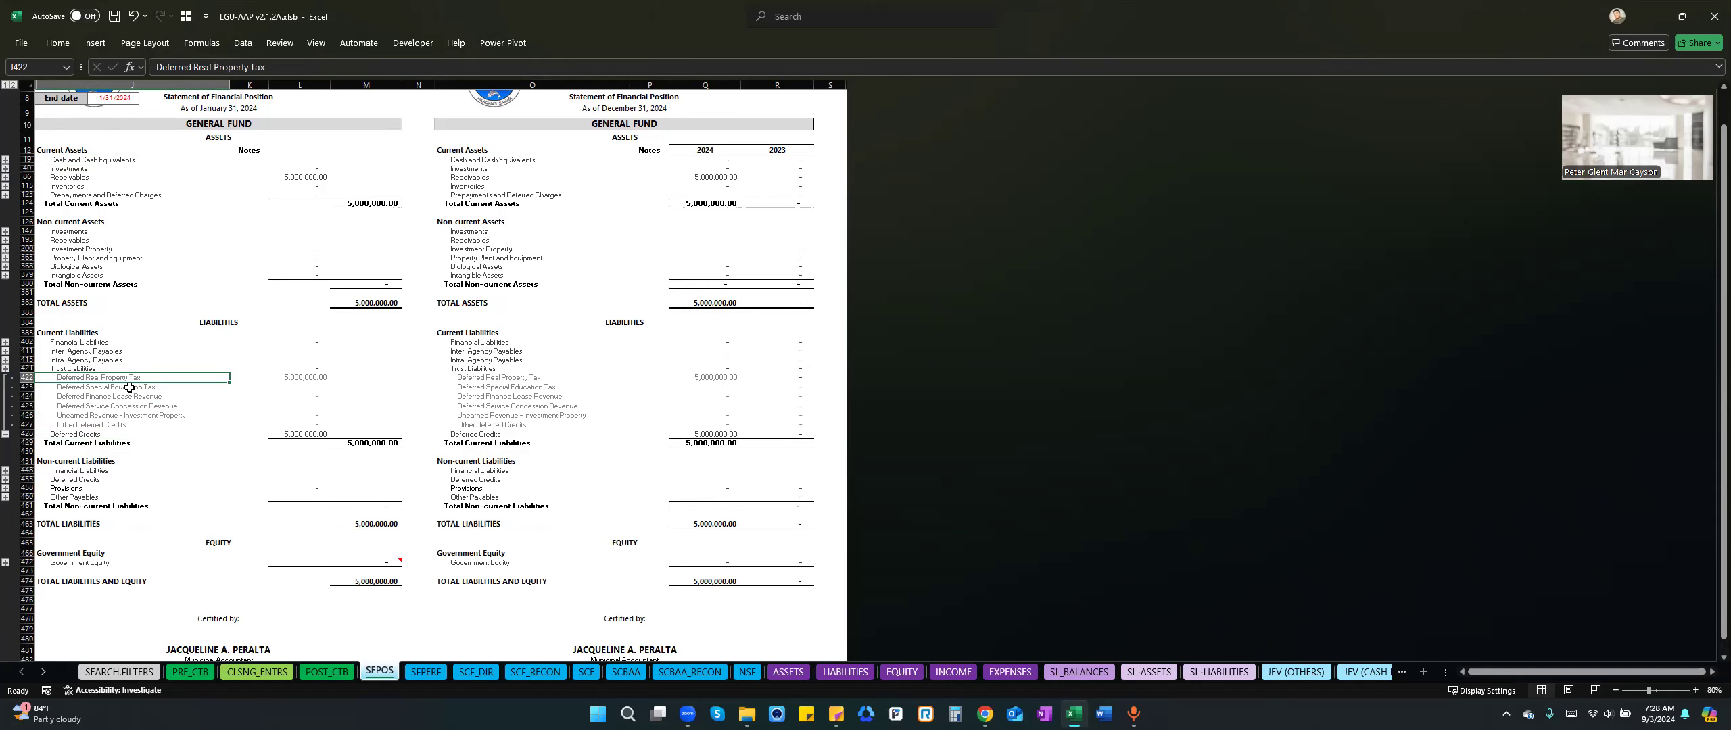
left_click(6, 434)
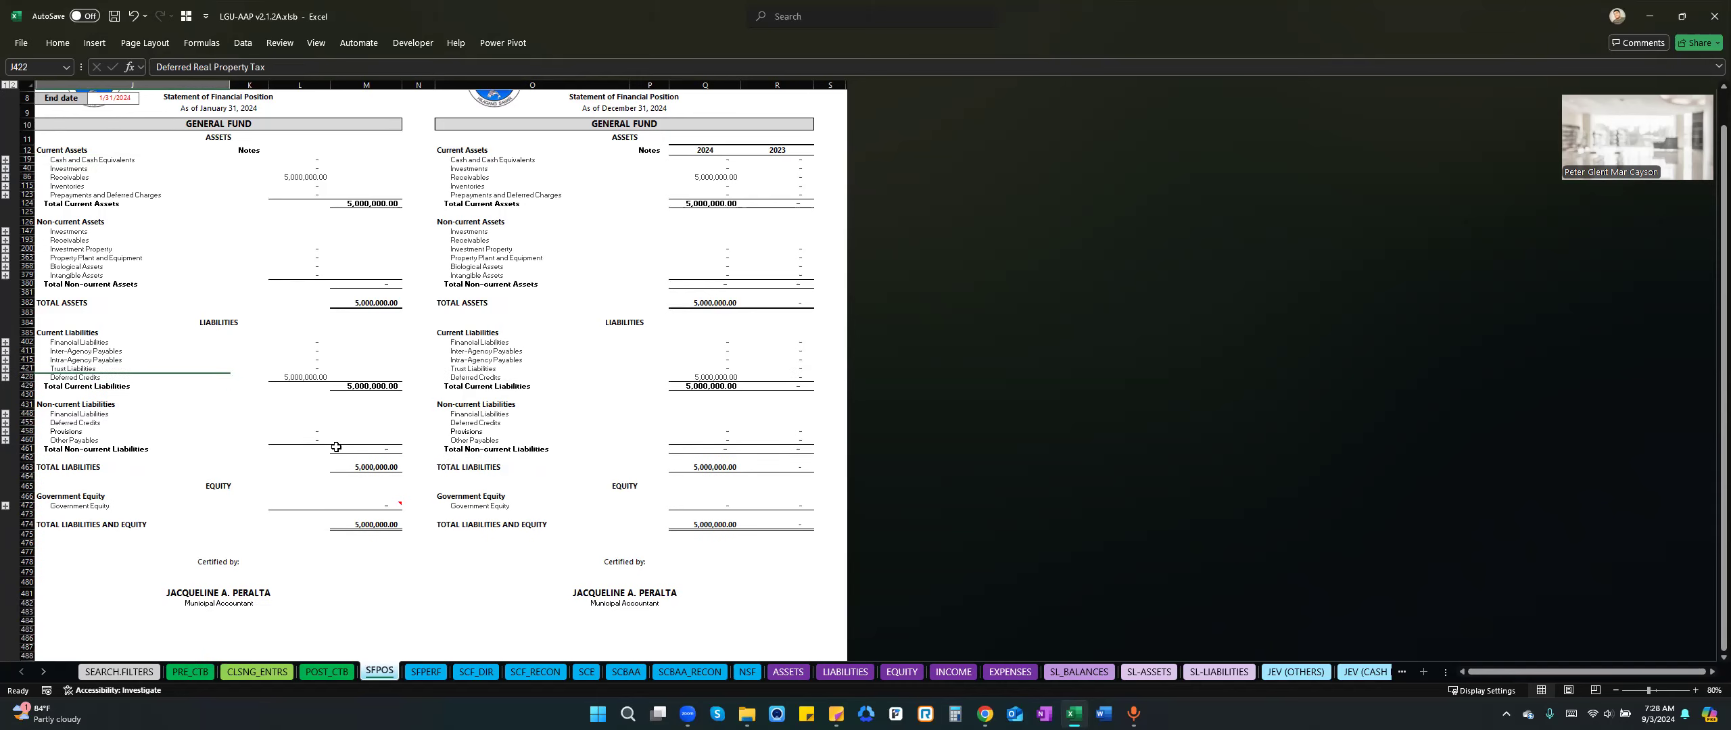
scroll(568, 313, "up", 2)
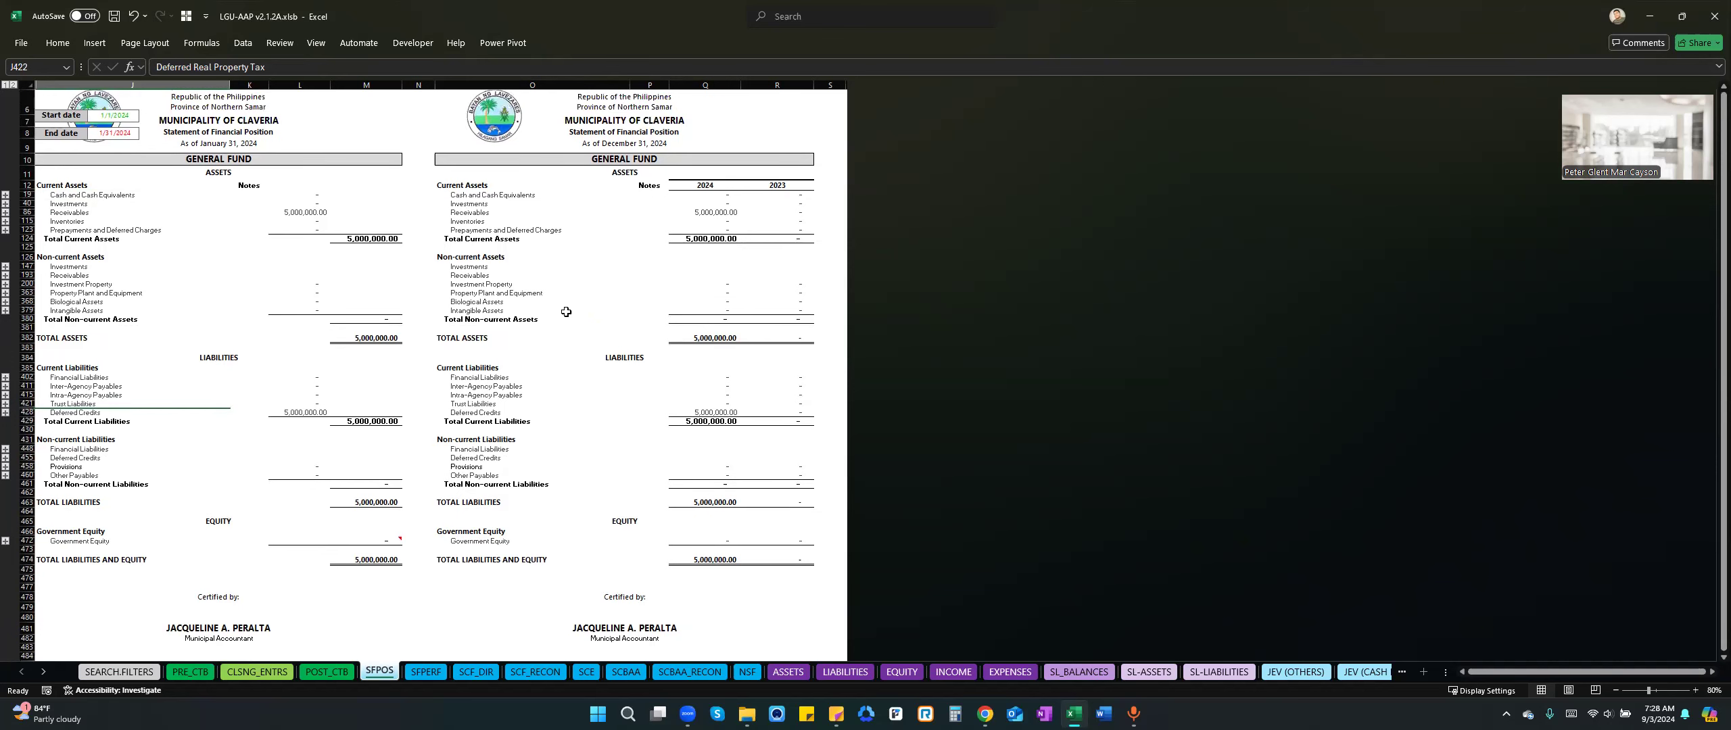
Open the ASSETS sheet and browse across its general ledger accounts for 2024.
left_click(788, 672)
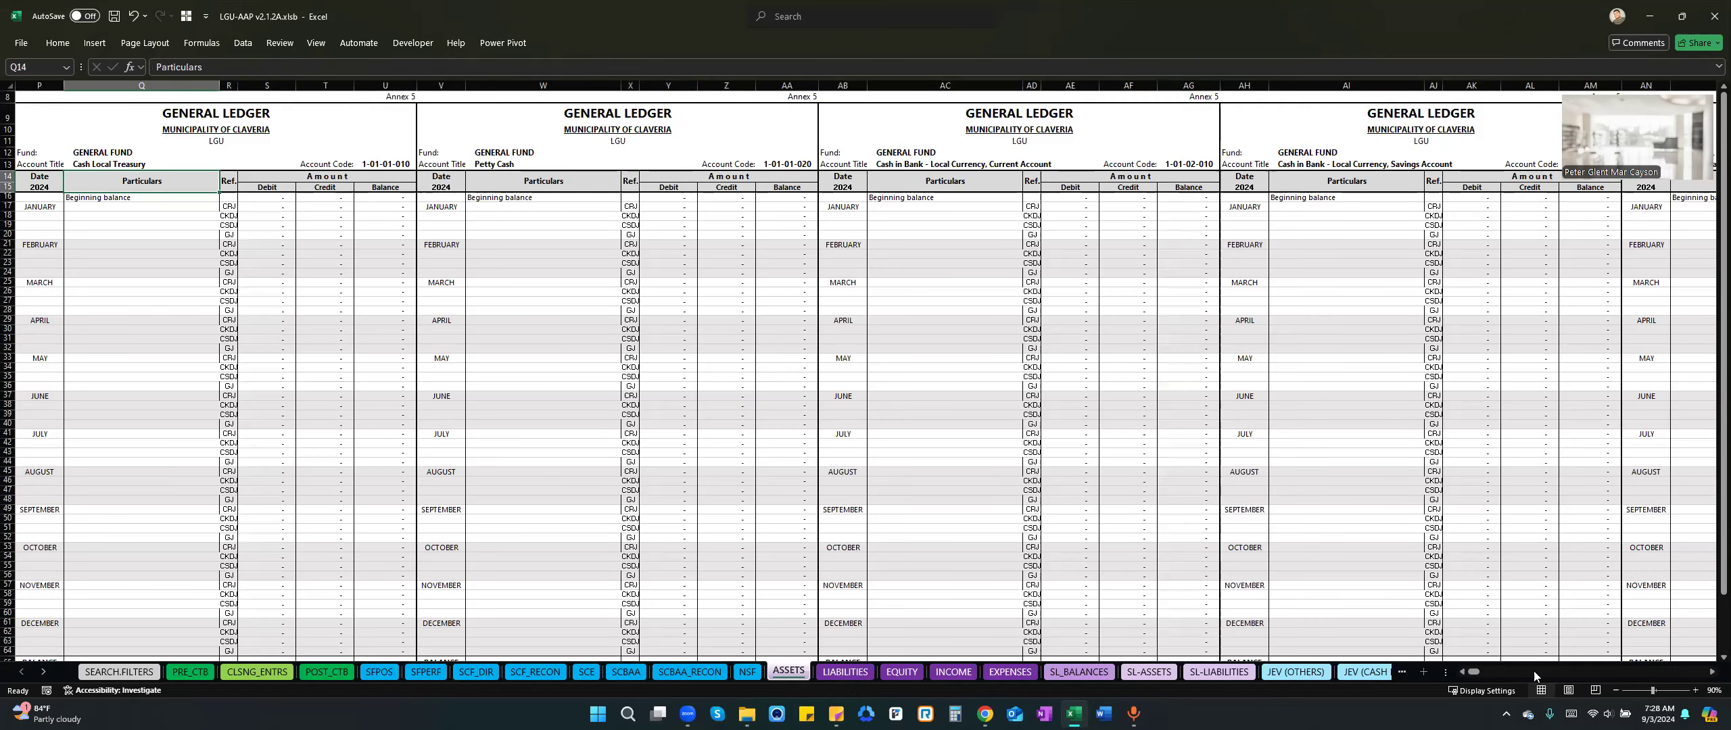
scroll(1533, 671, "right", 5)
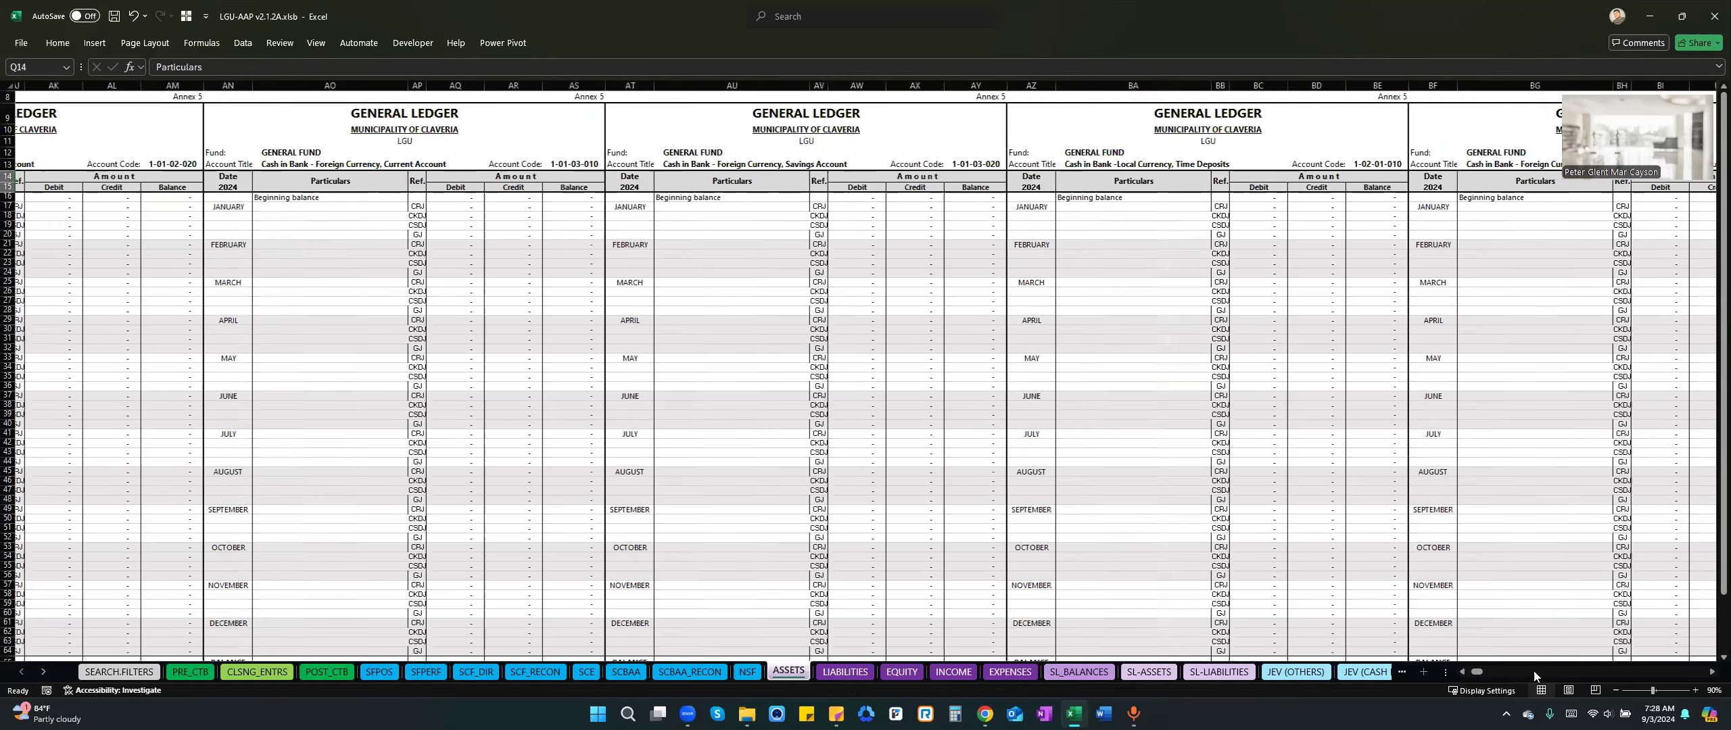
scroll(1534, 671, "right", 10)
left_click(1533, 672)
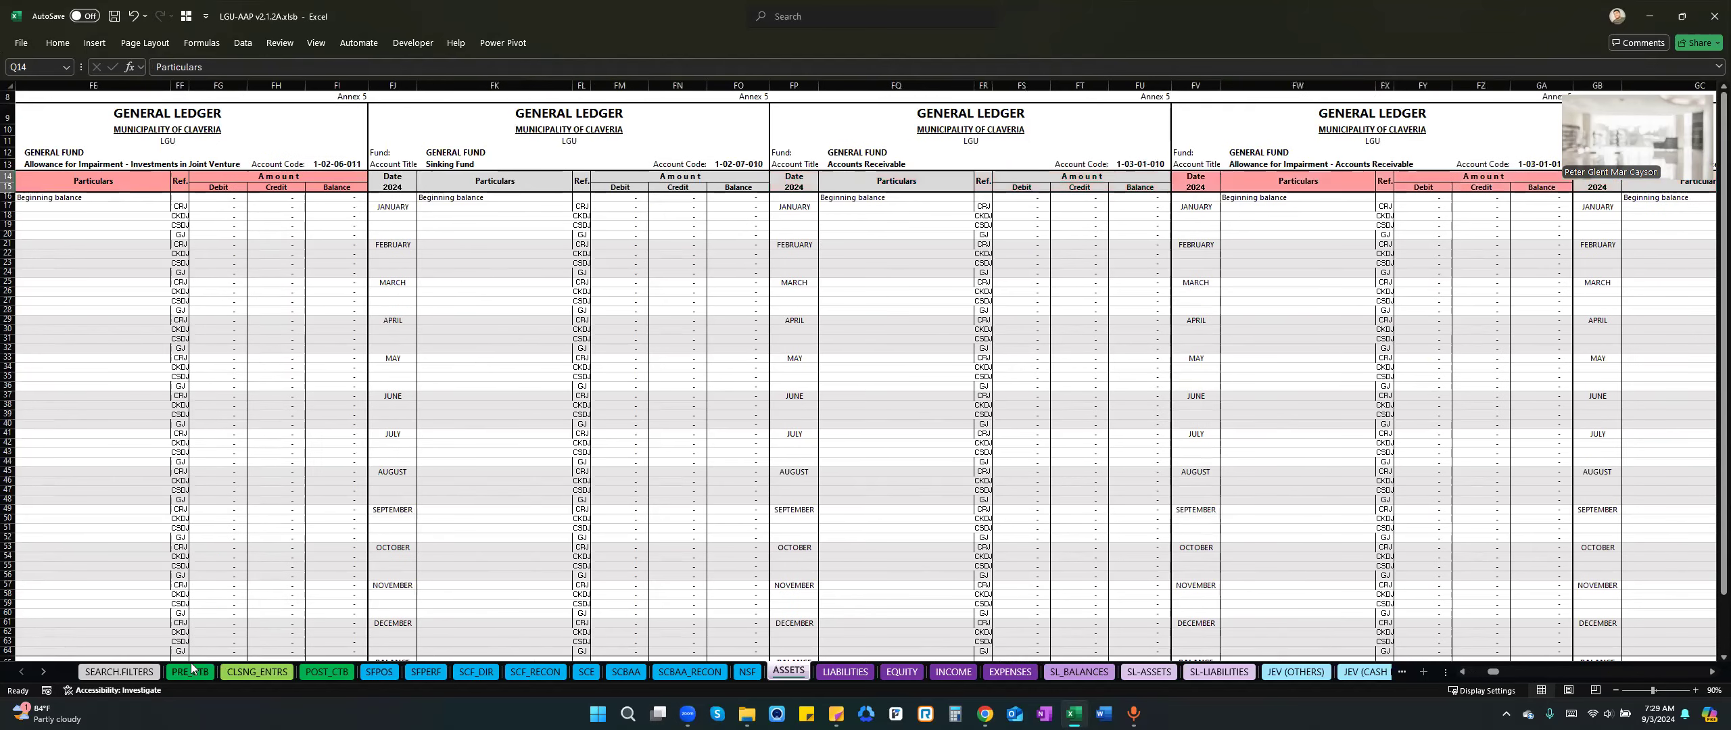
Look up the Real Property Tax Receivable account code on PRE_CTB and inspect that account's January general journal debit on the ASSETS sheet.
left_click(191, 670)
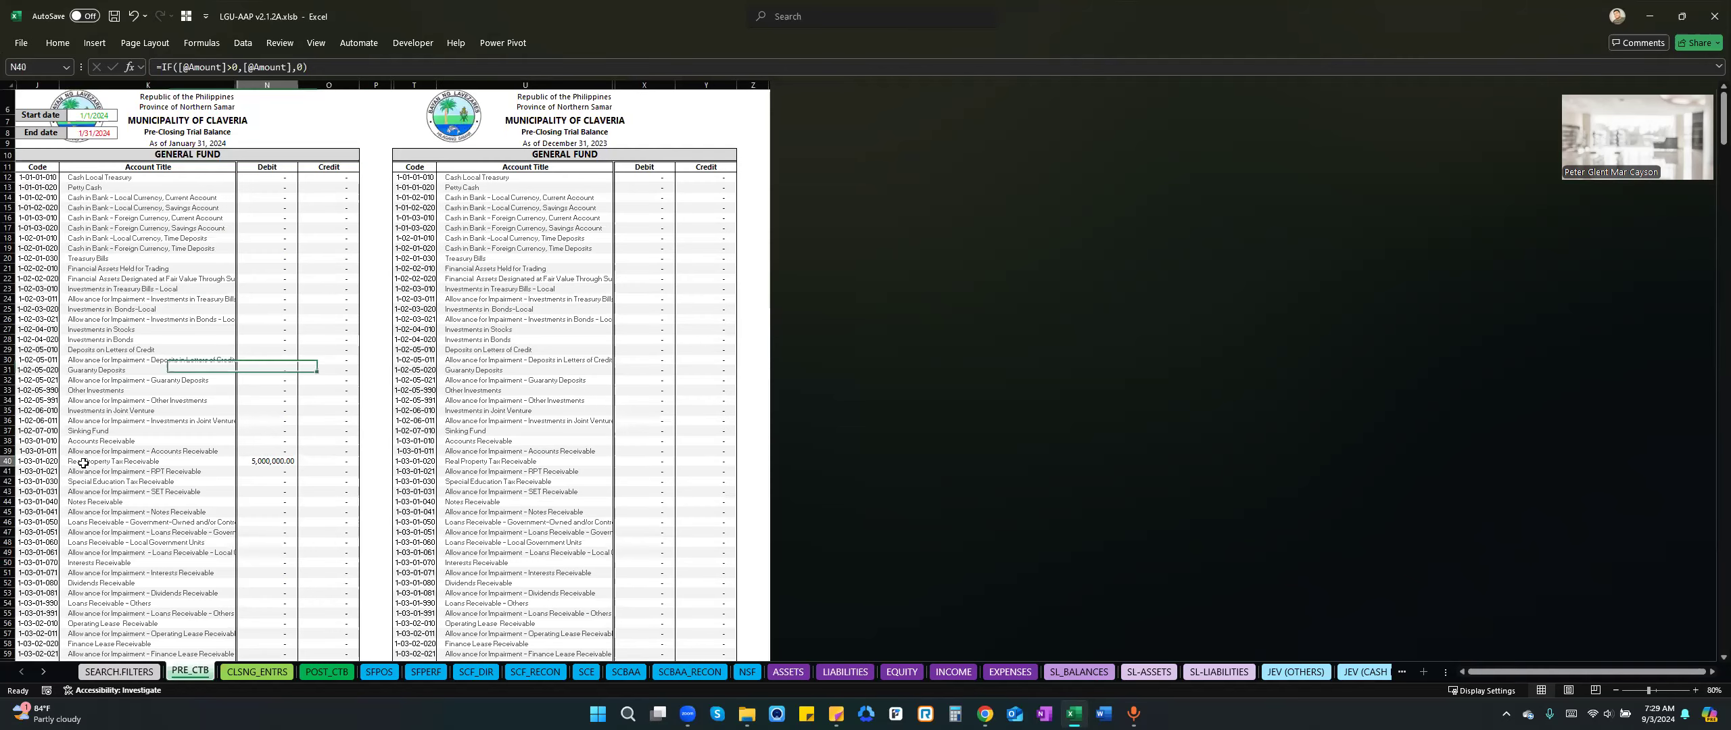
left_click(46, 464)
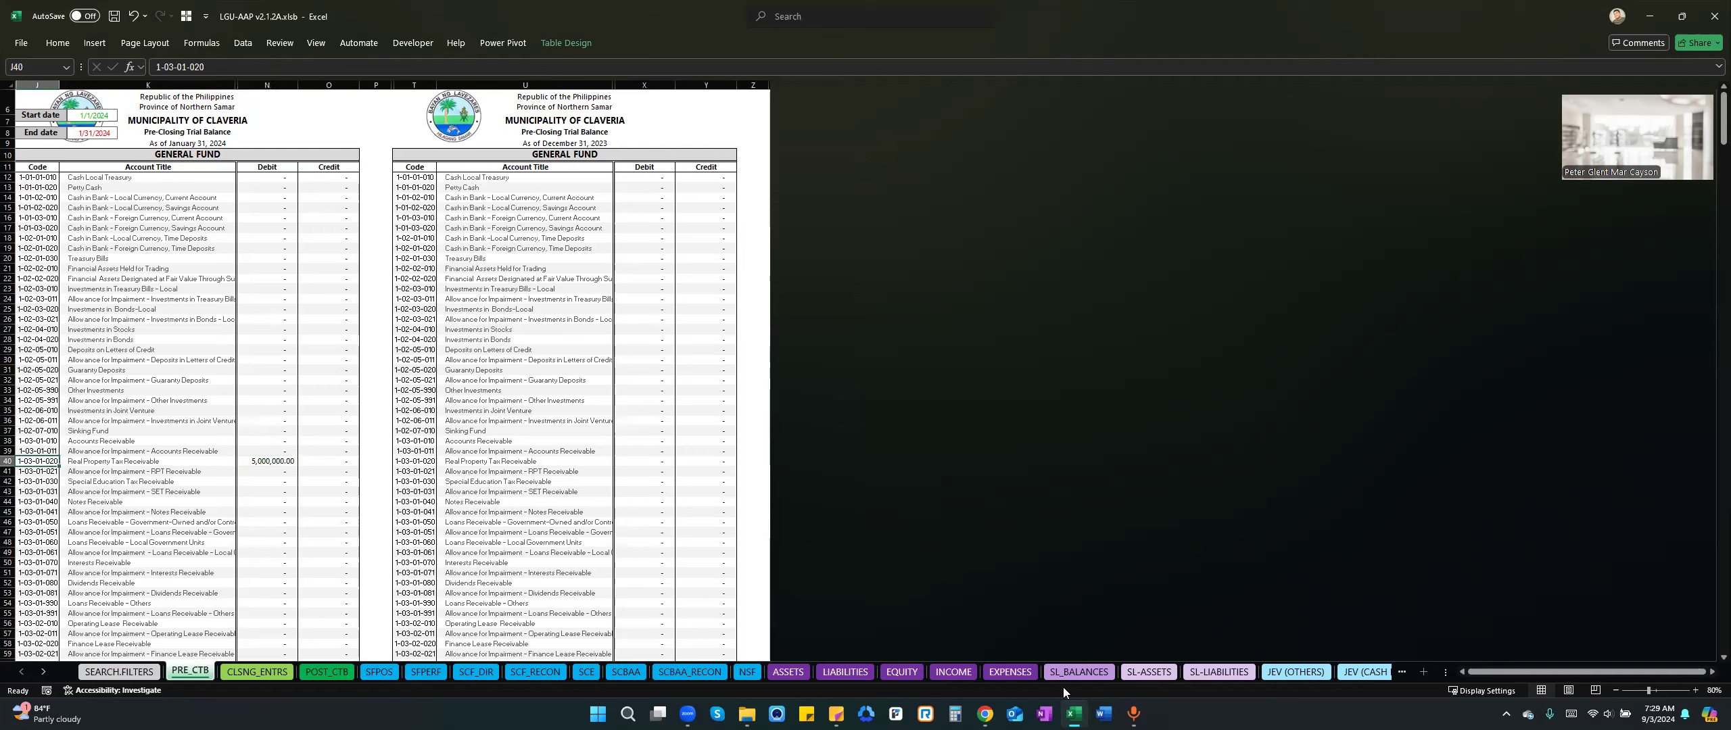
left_click(807, 671)
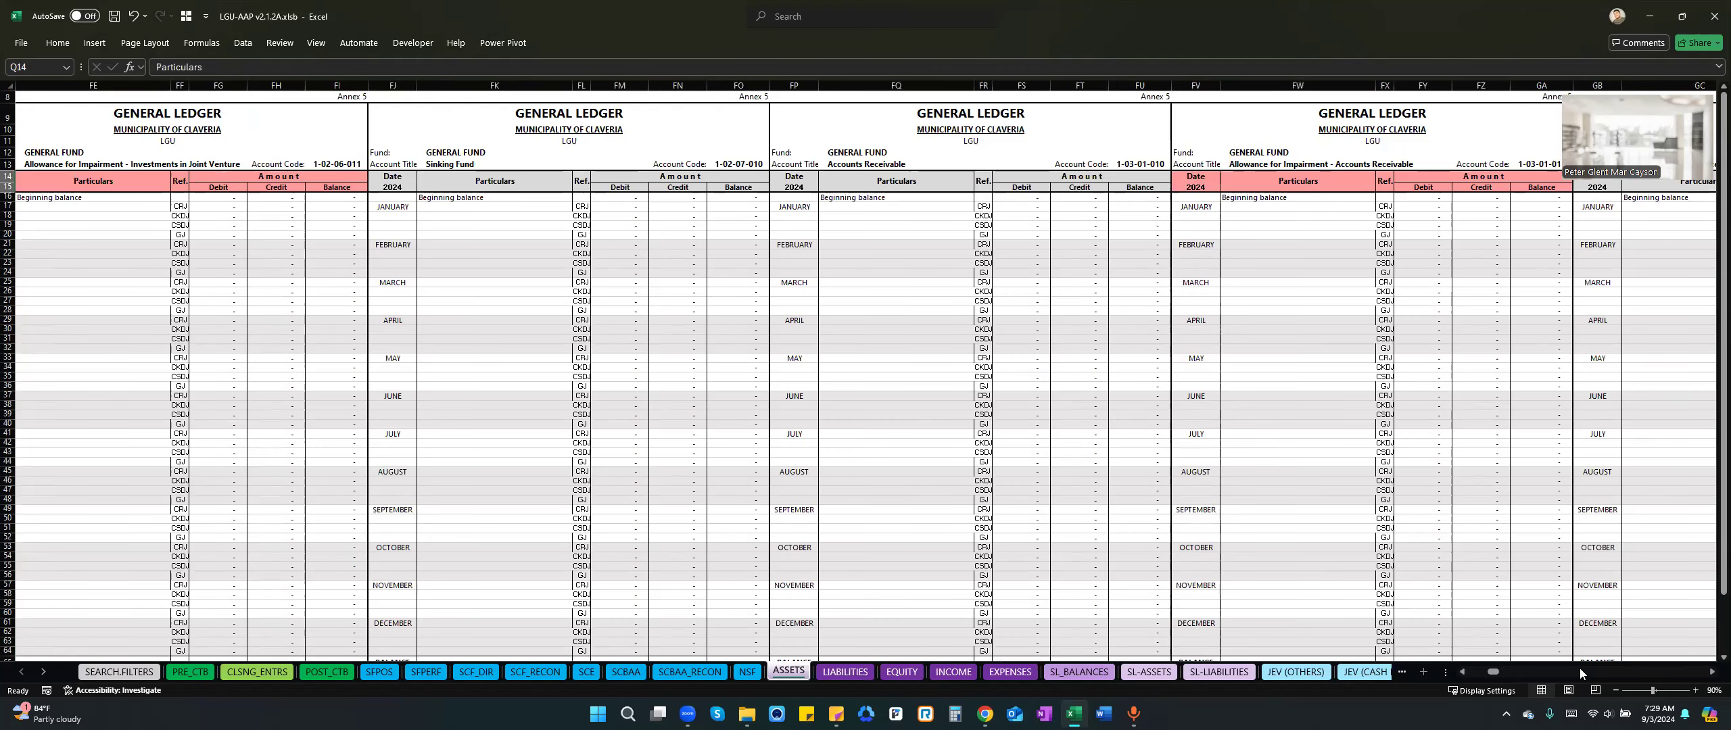
left_click(1711, 674)
left_click(1712, 674)
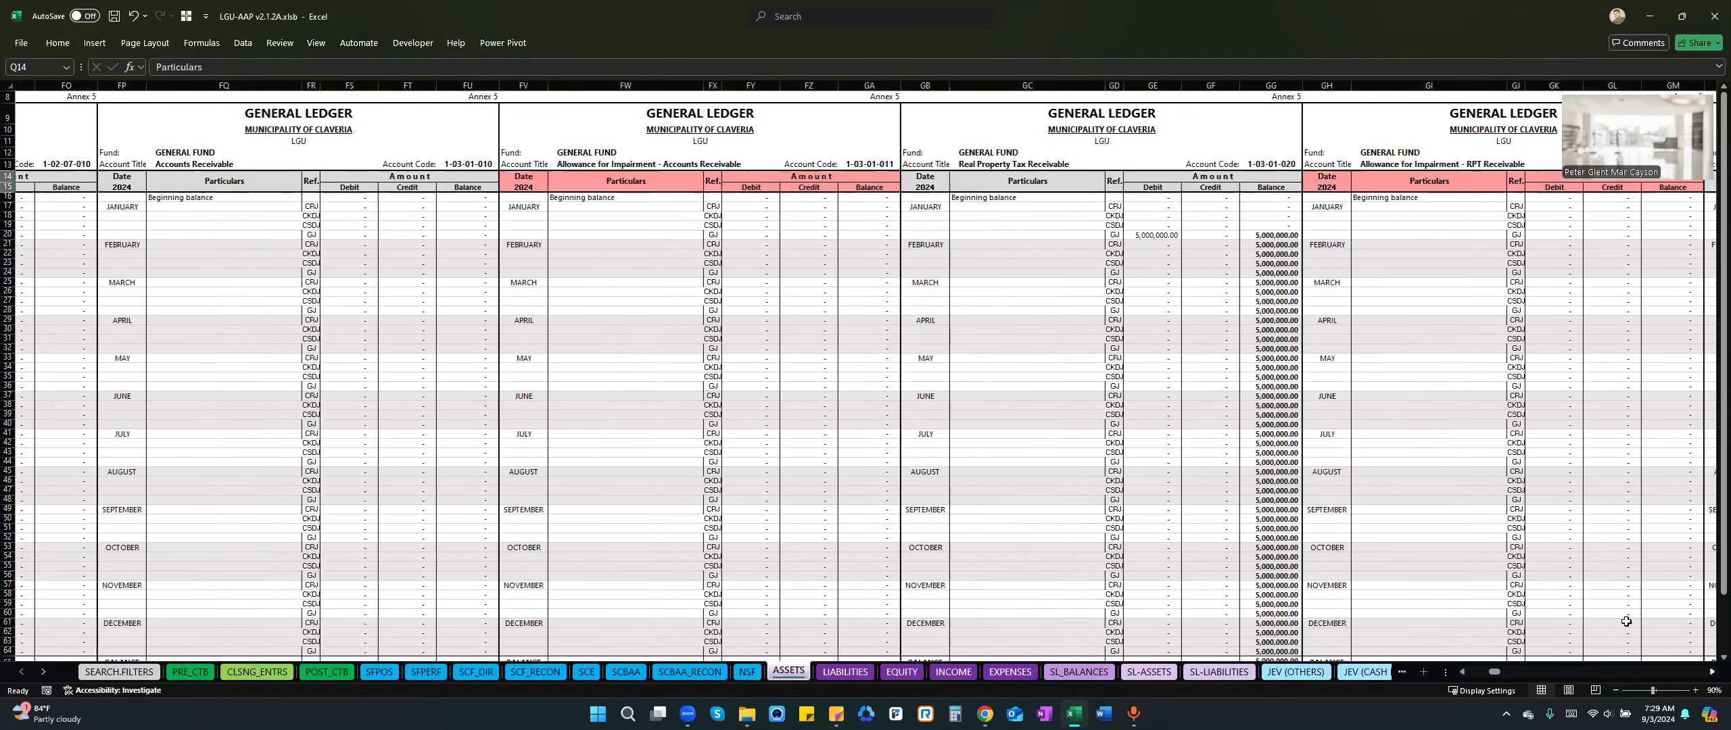
left_click(1029, 235)
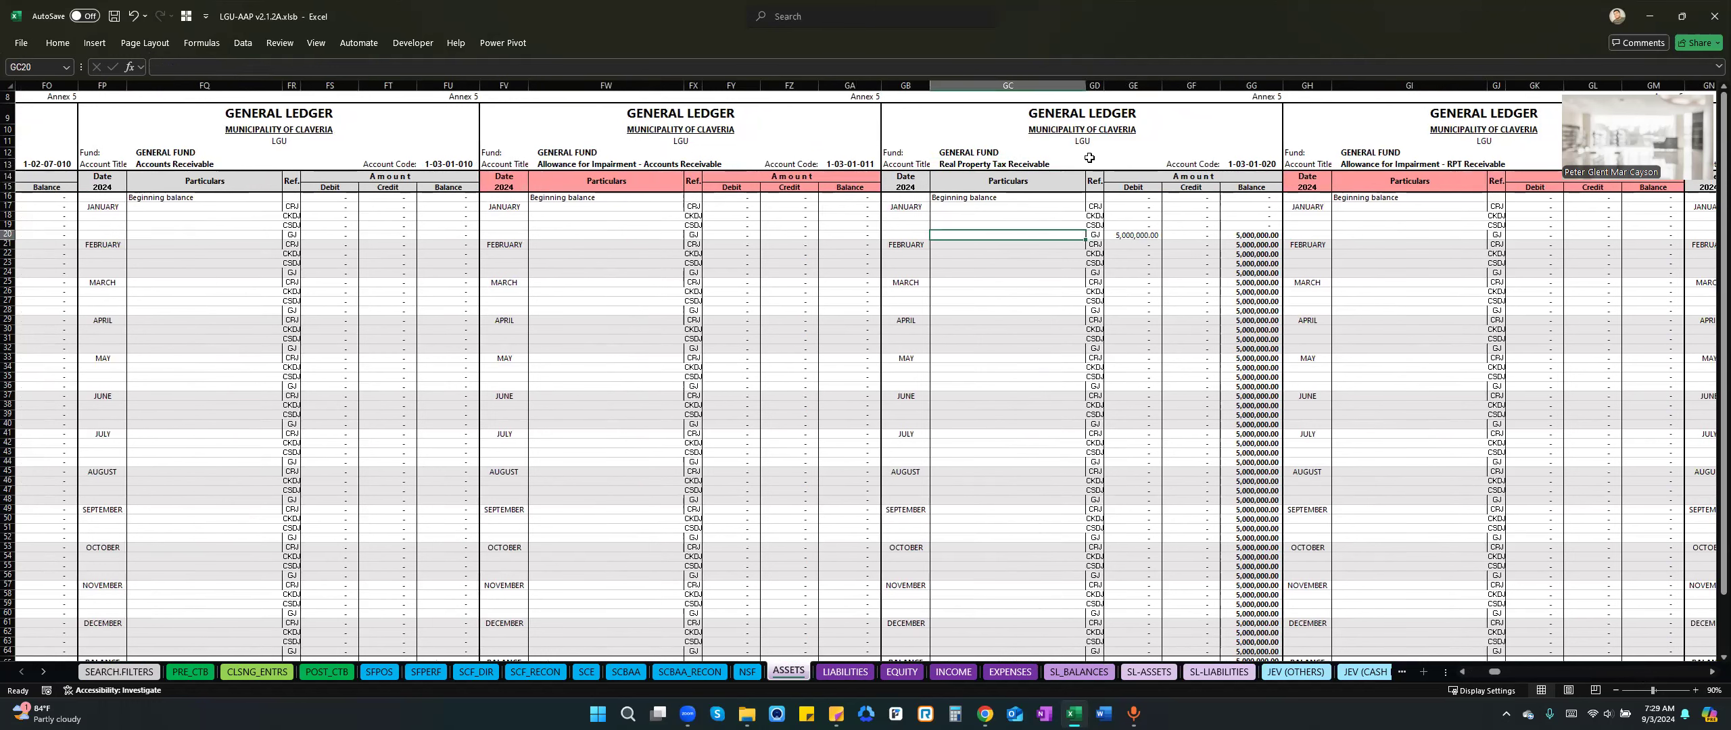
left_click_drag(1135, 245, 1134, 239)
Go to the January general journal sheet GJ1 and inspect the Real Property Tax Receivable entry and its edit controls.
left_click(42, 674)
left_click(41, 675)
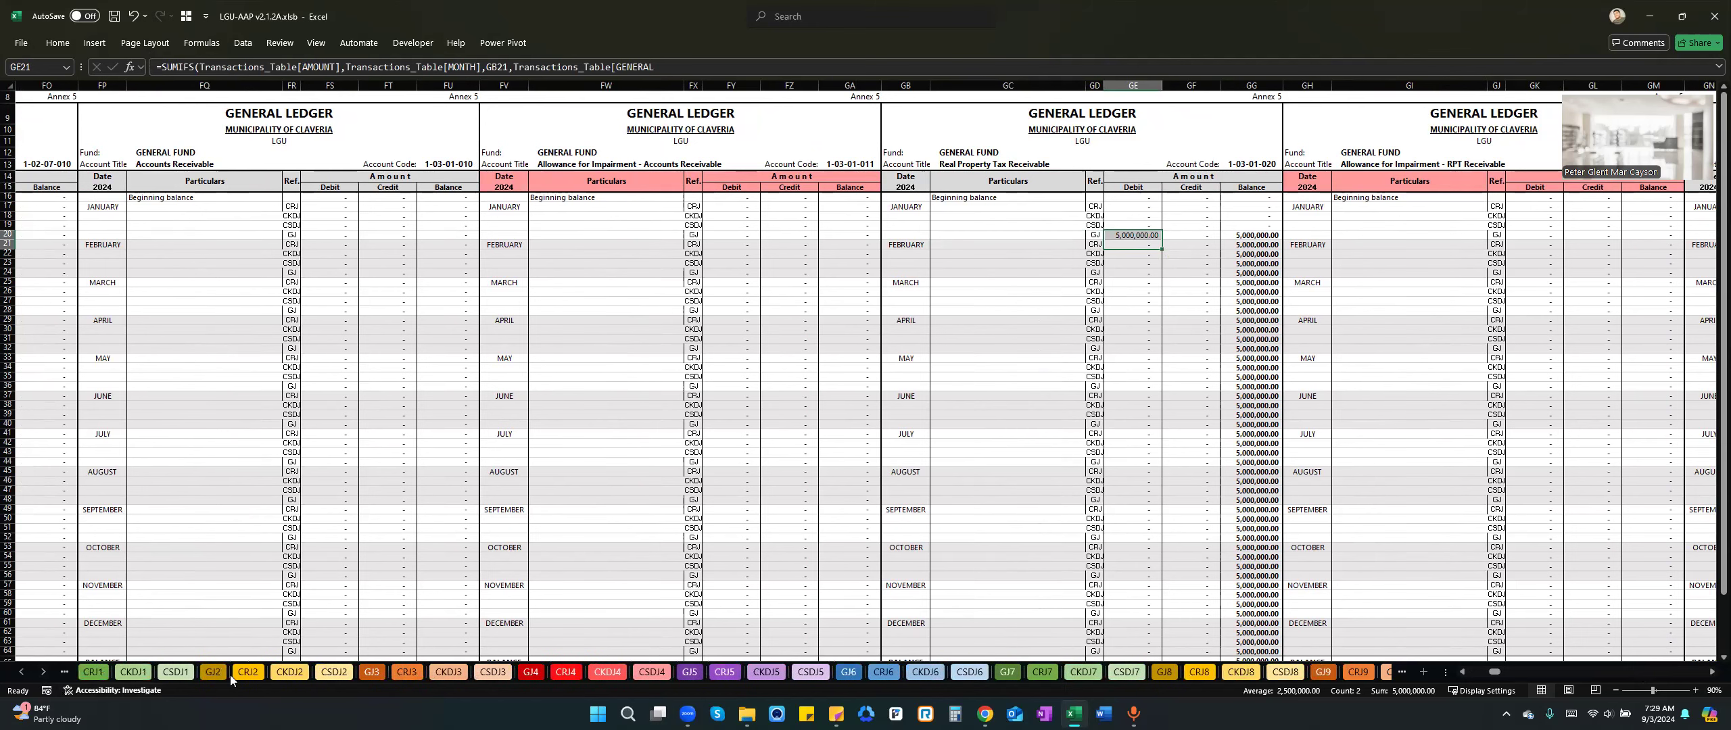
left_click(93, 672)
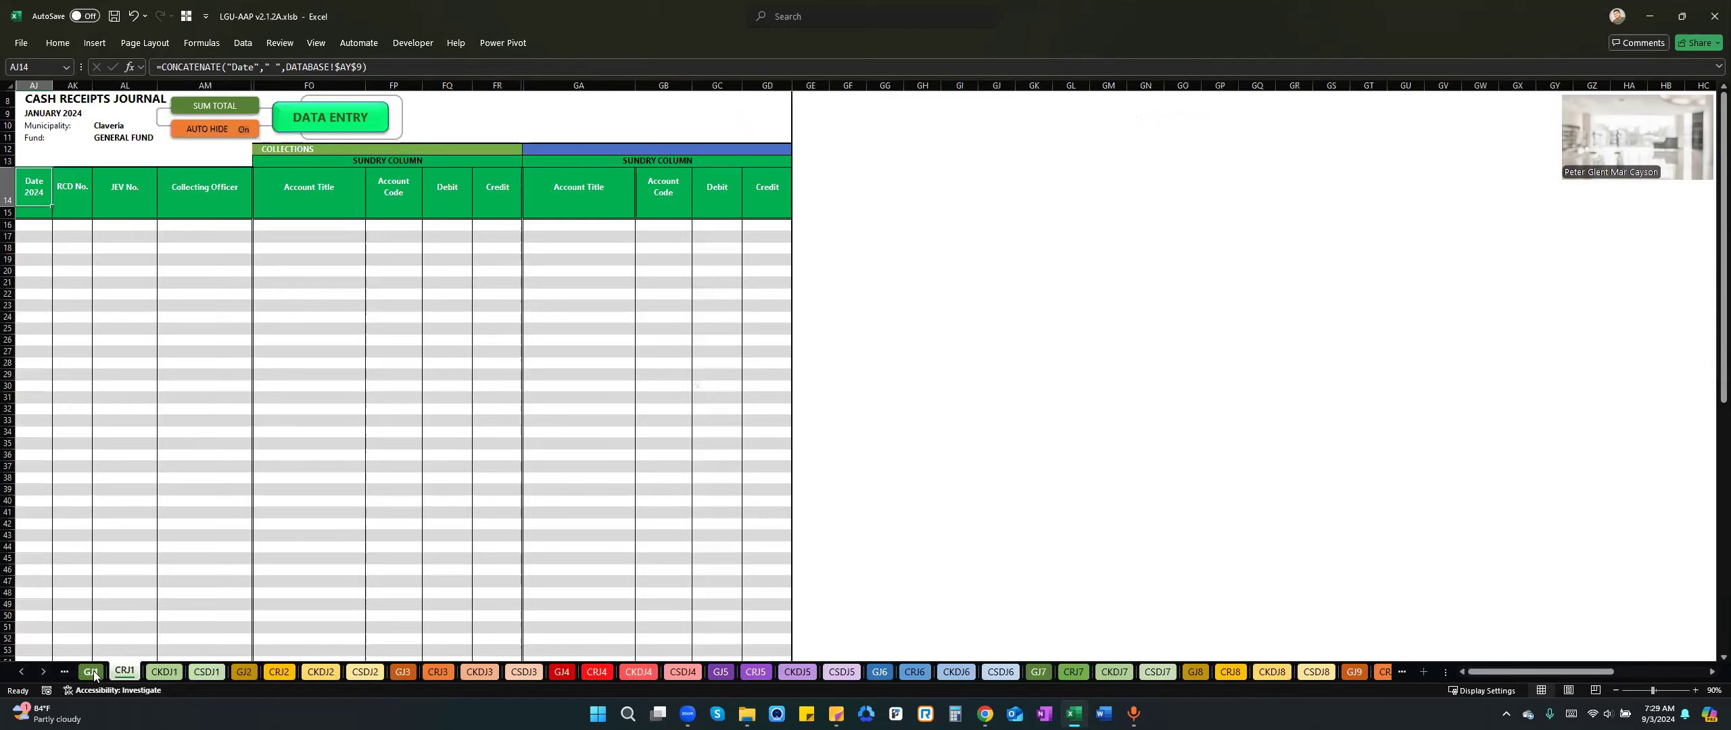
left_click(93, 672)
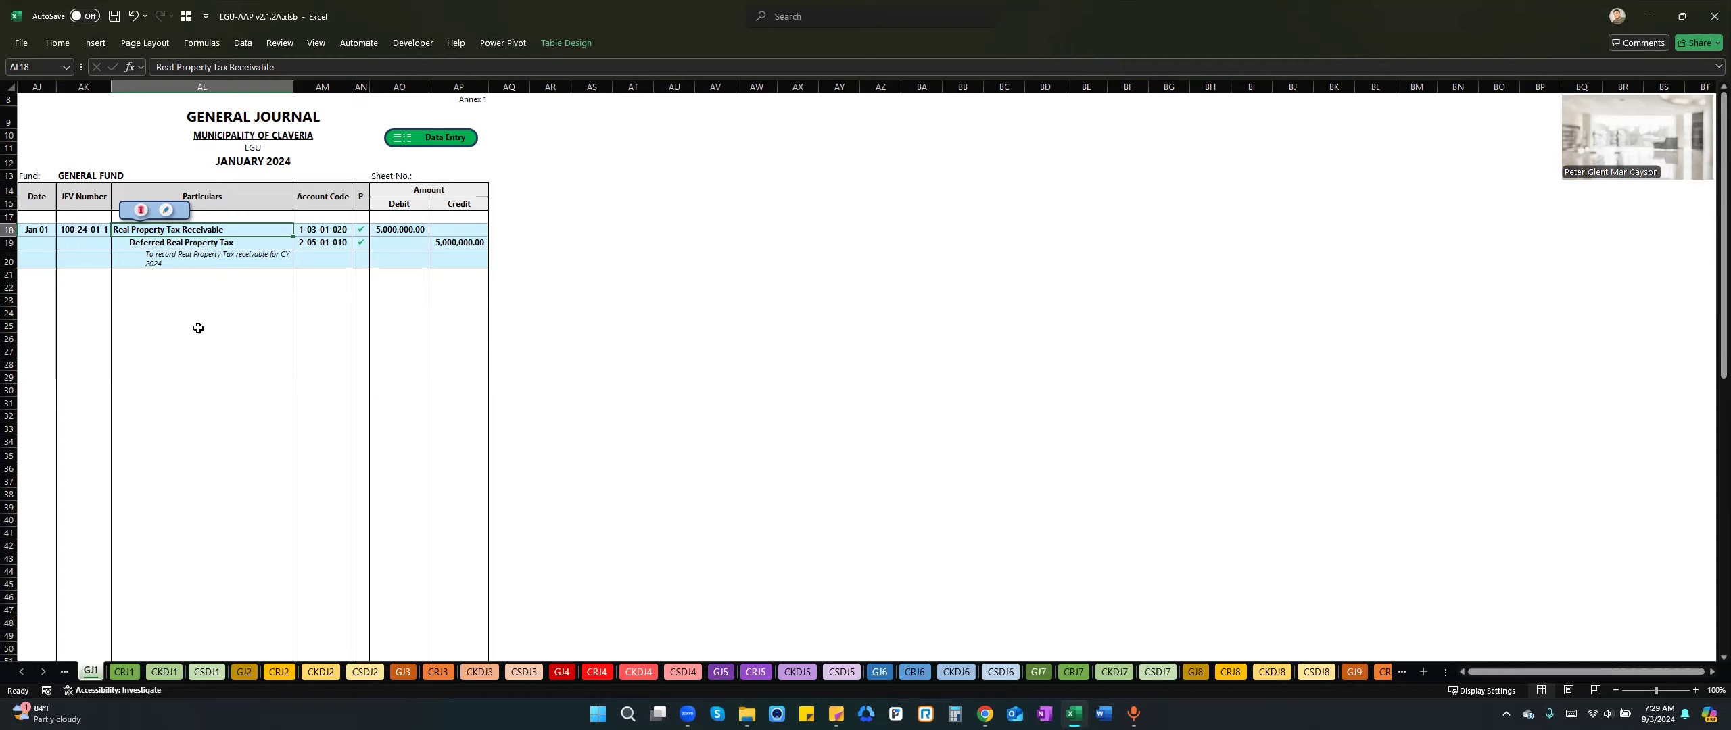
left_click(218, 304)
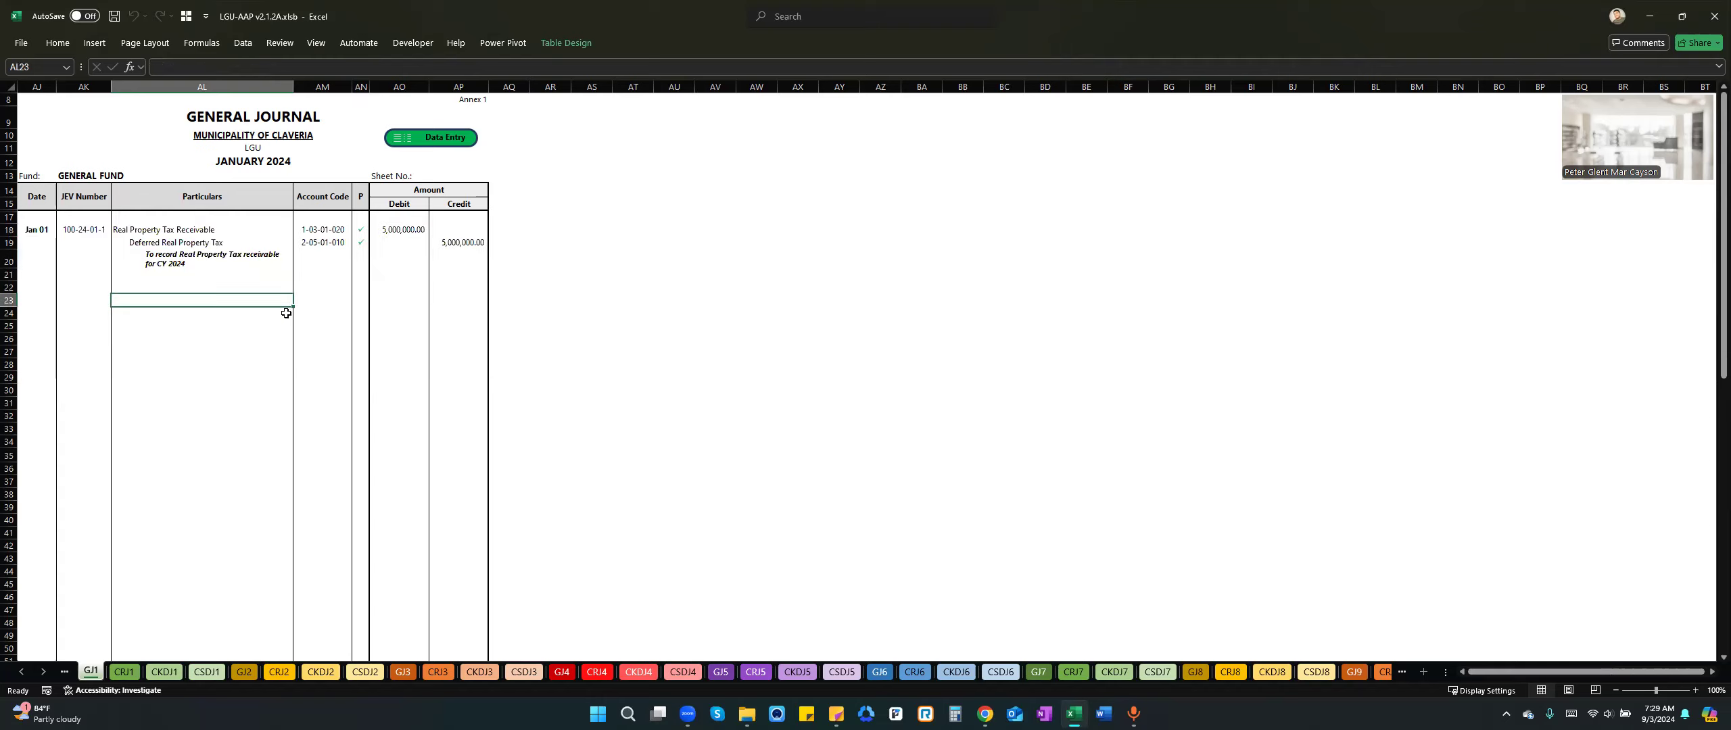
left_click(255, 253)
left_click(246, 325)
left_click(268, 234)
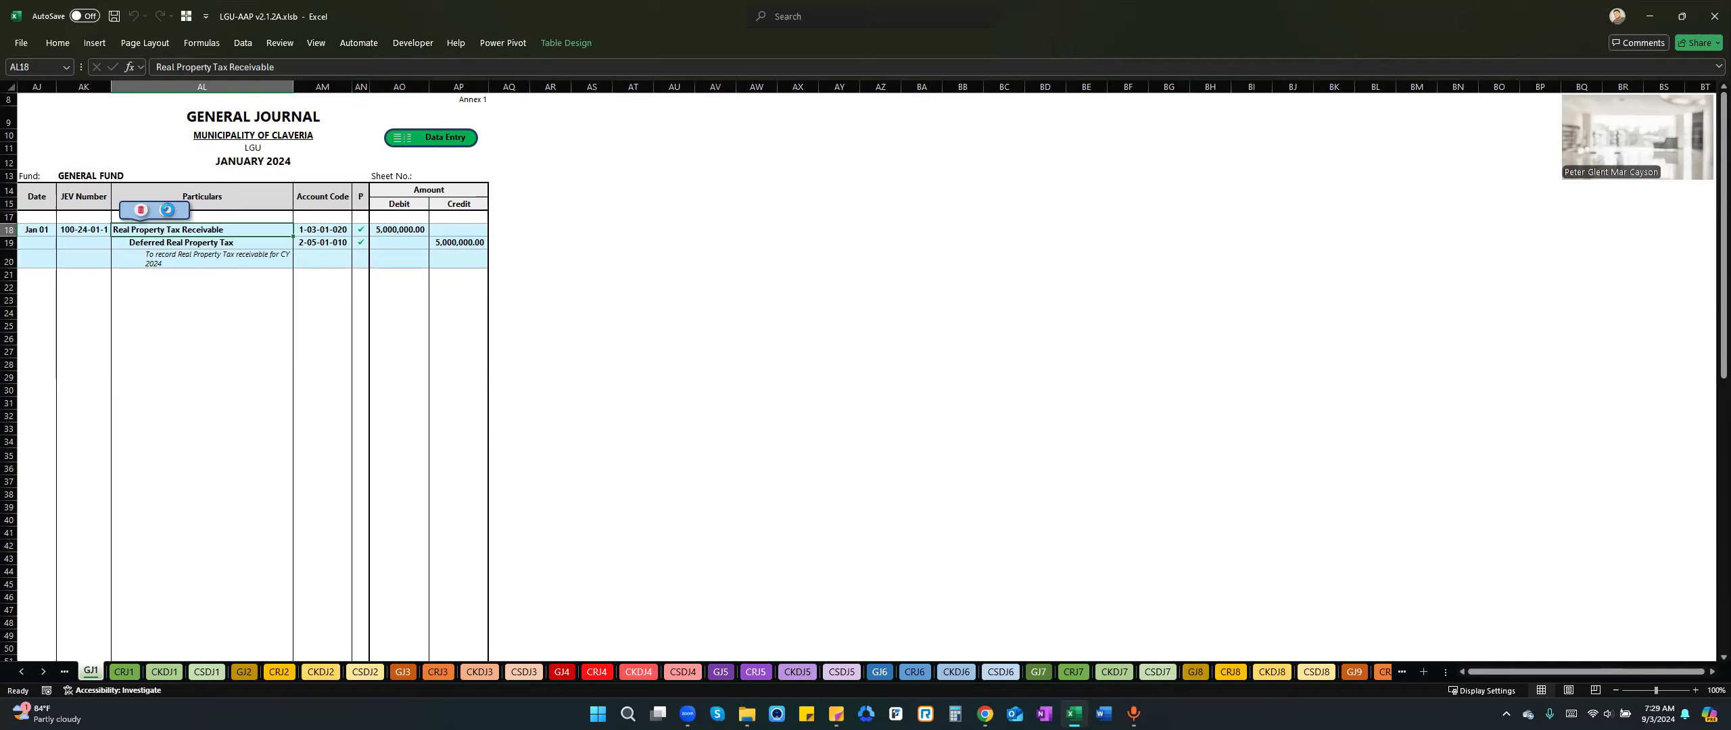
Open the real property tax journal entry for editing, review its fields and entry type options, and close the form without updating.
left_click(167, 210)
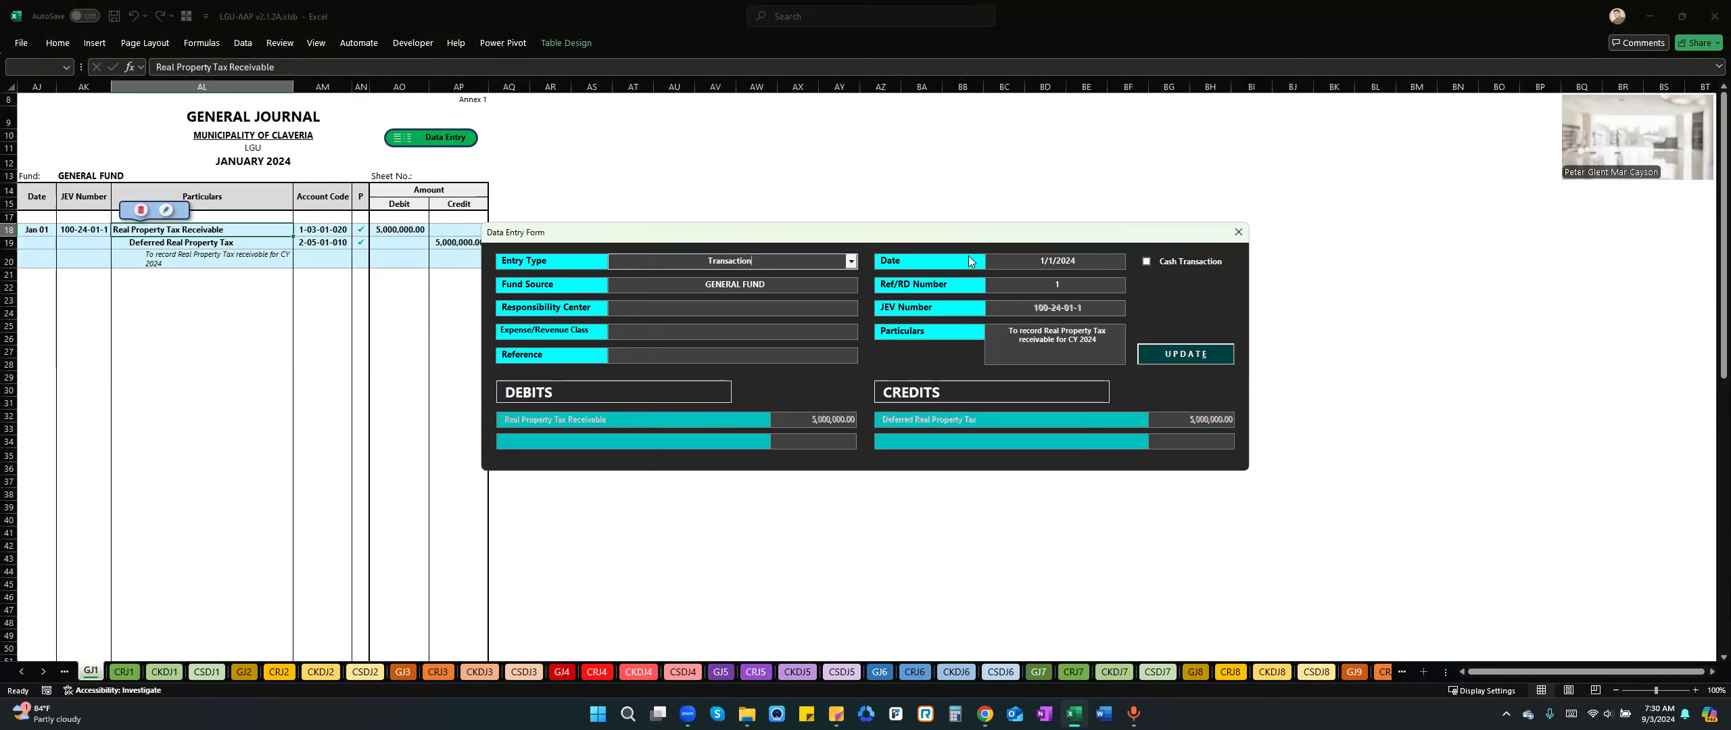
left_click(1014, 288)
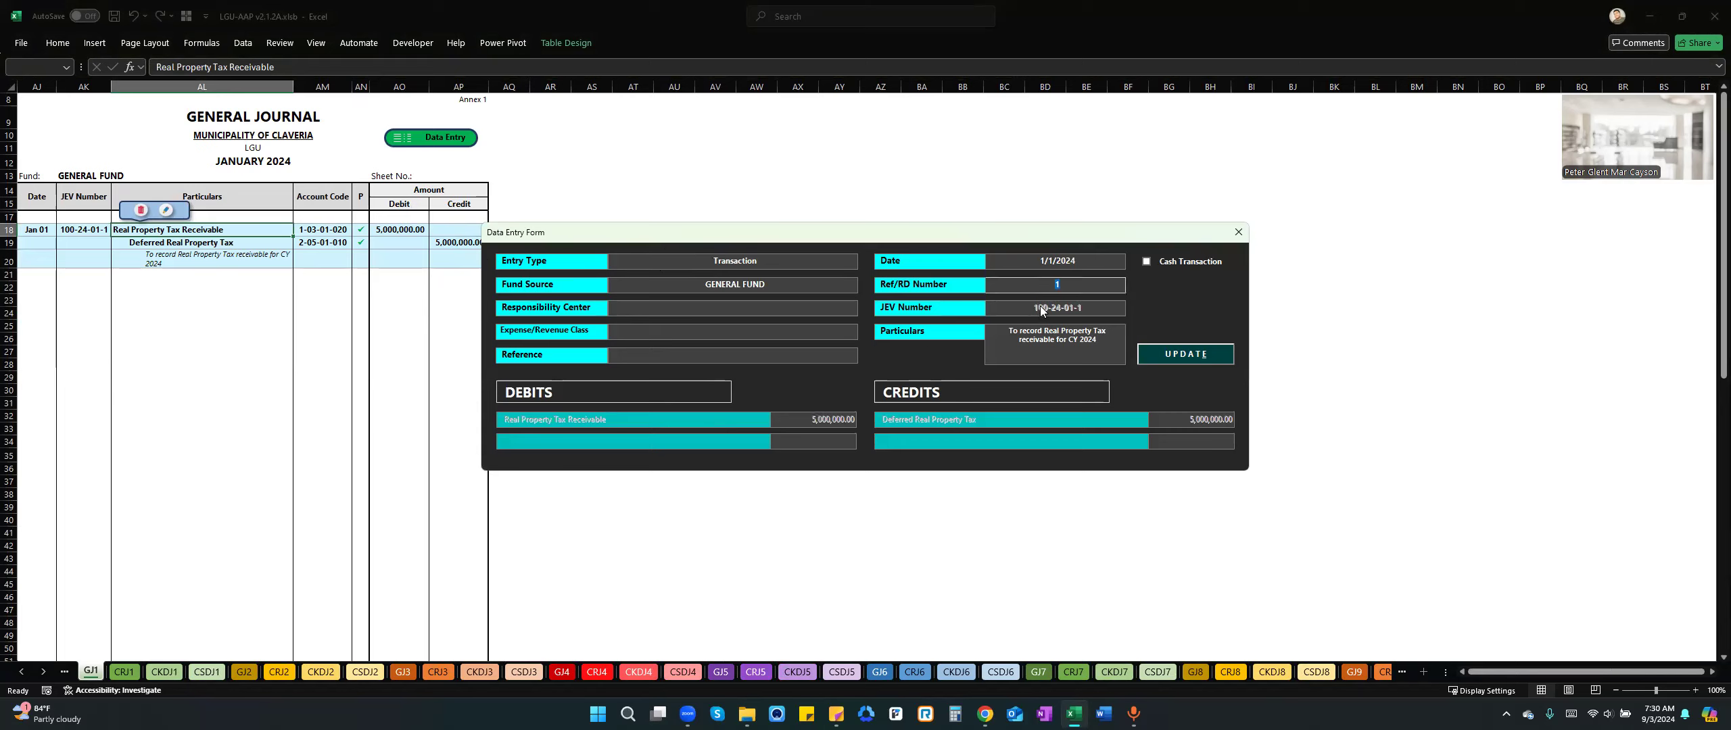
left_click_drag(1015, 343, 920, 396)
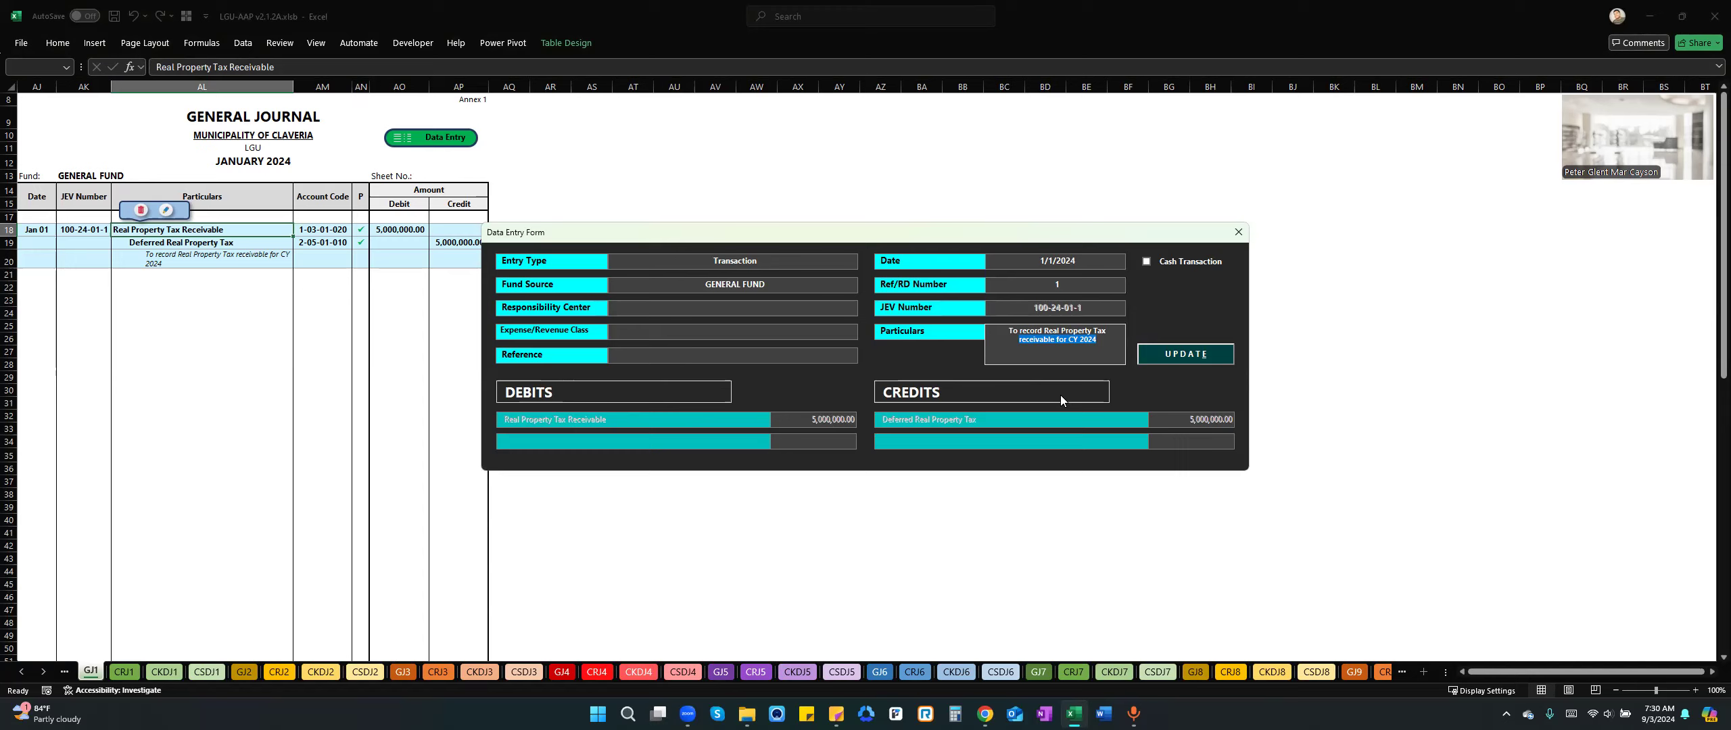
left_click(816, 258)
left_click(850, 260)
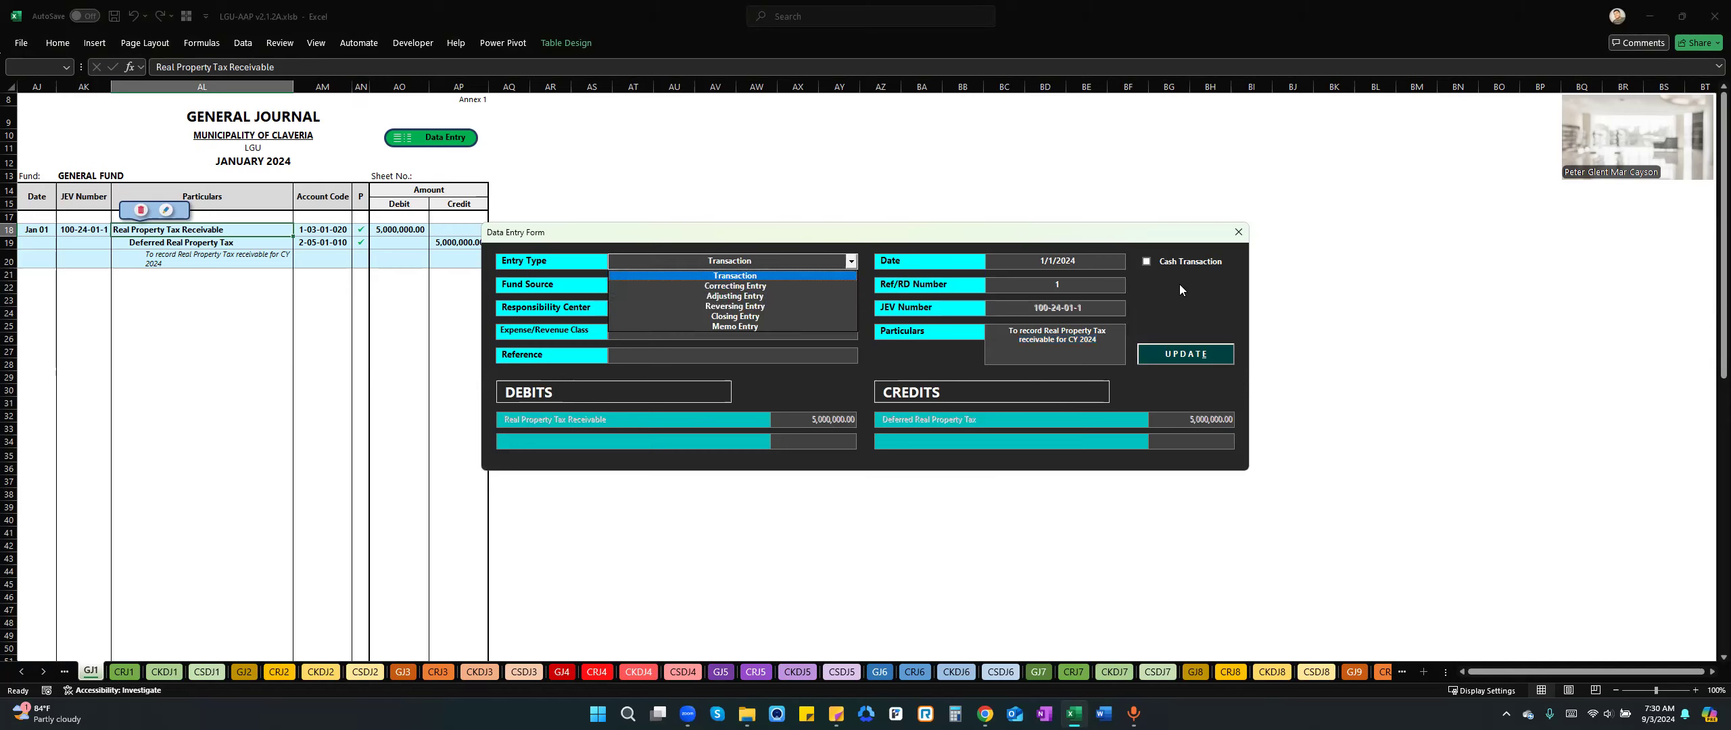
left_click(1238, 234)
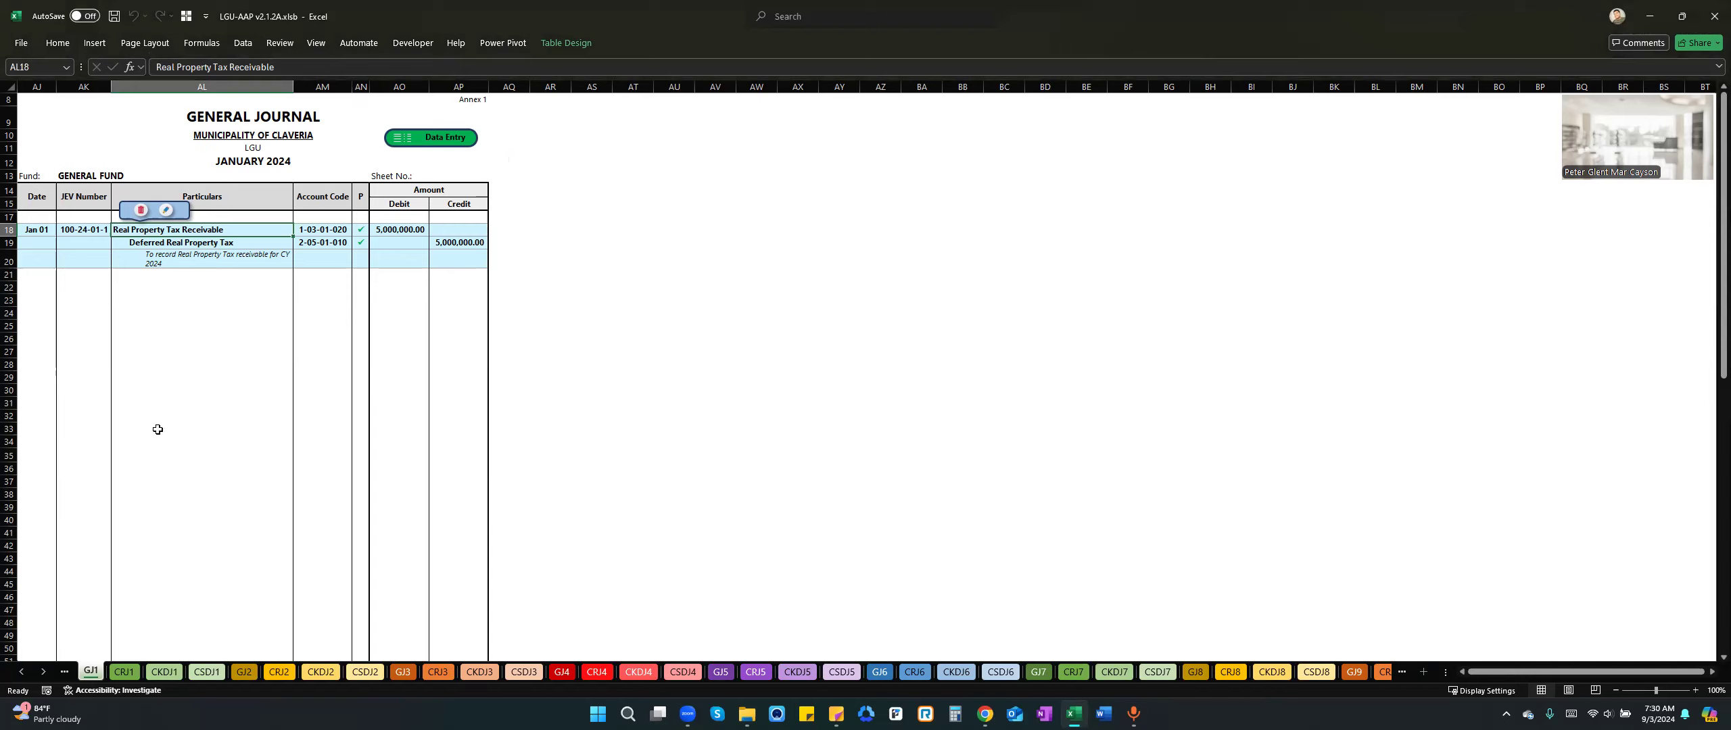
Start a new data entry in the January cash receipts journal CRJ1 with COLLECTIONS as the transaction type.
left_click(124, 671)
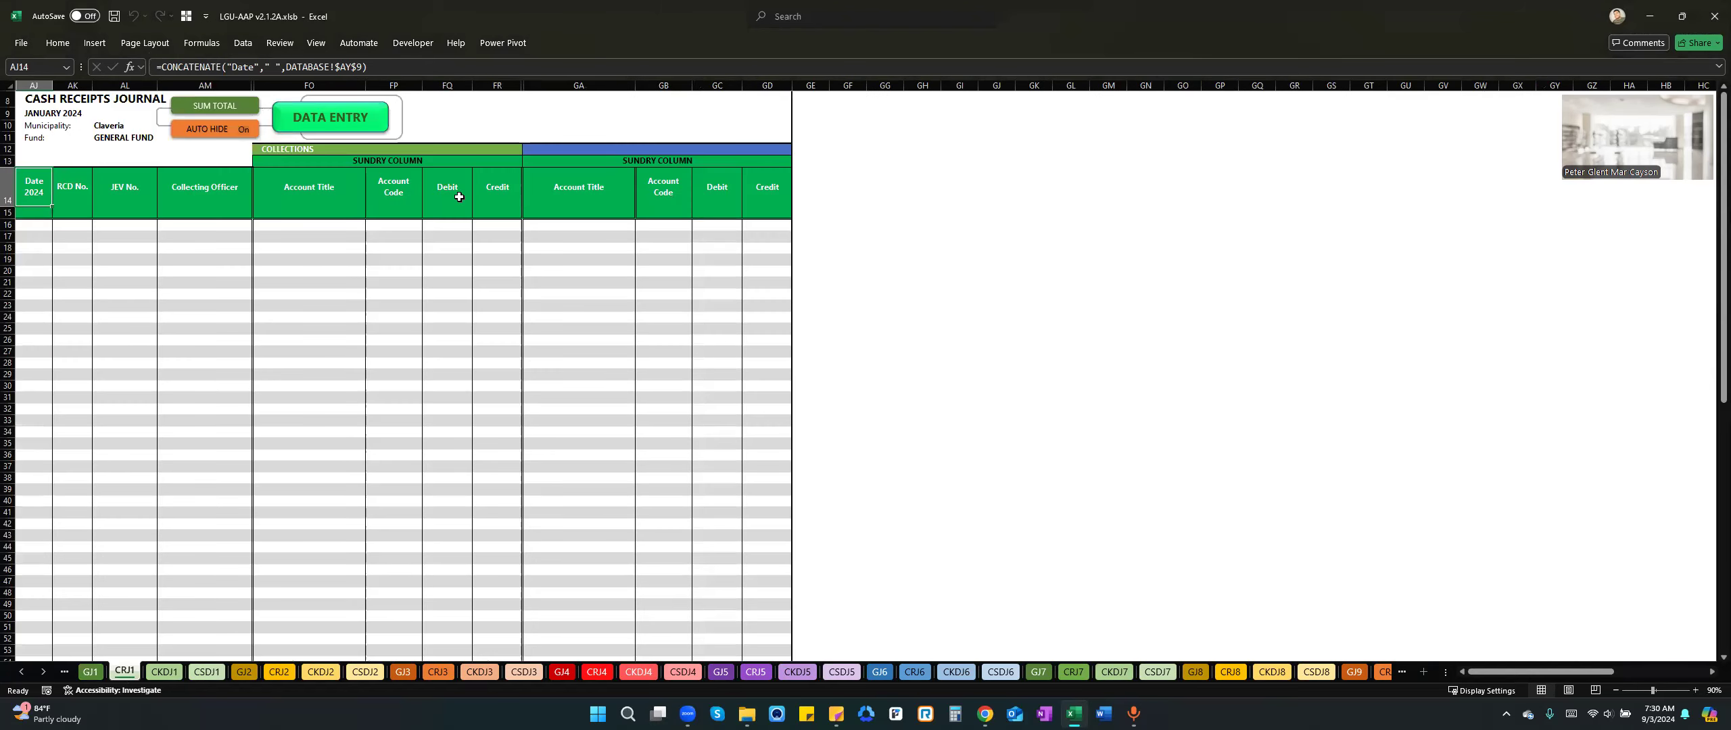
left_click(339, 114)
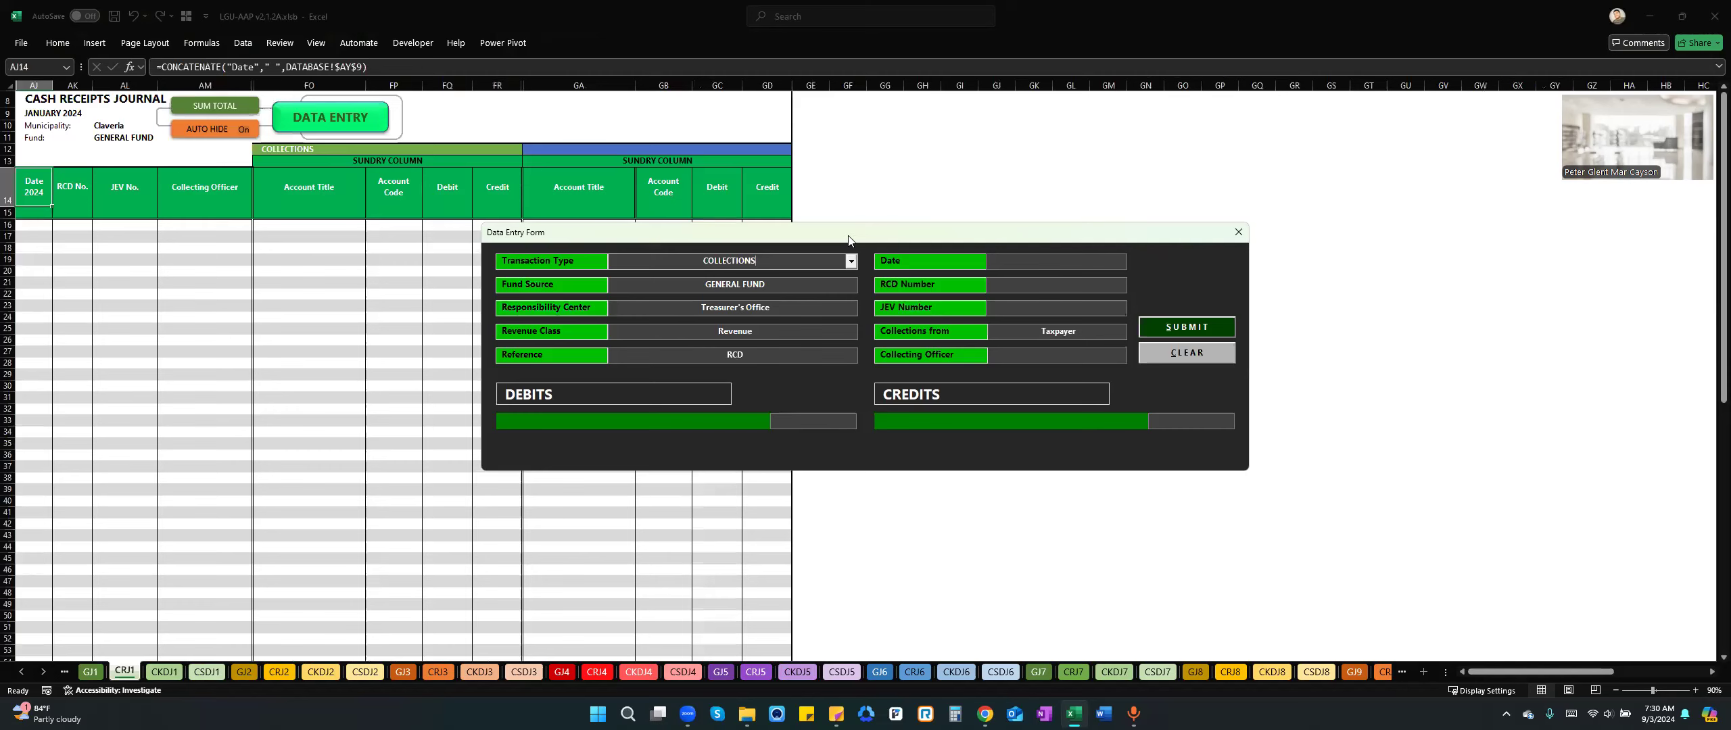
left_click_drag(849, 240, 1001, 240)
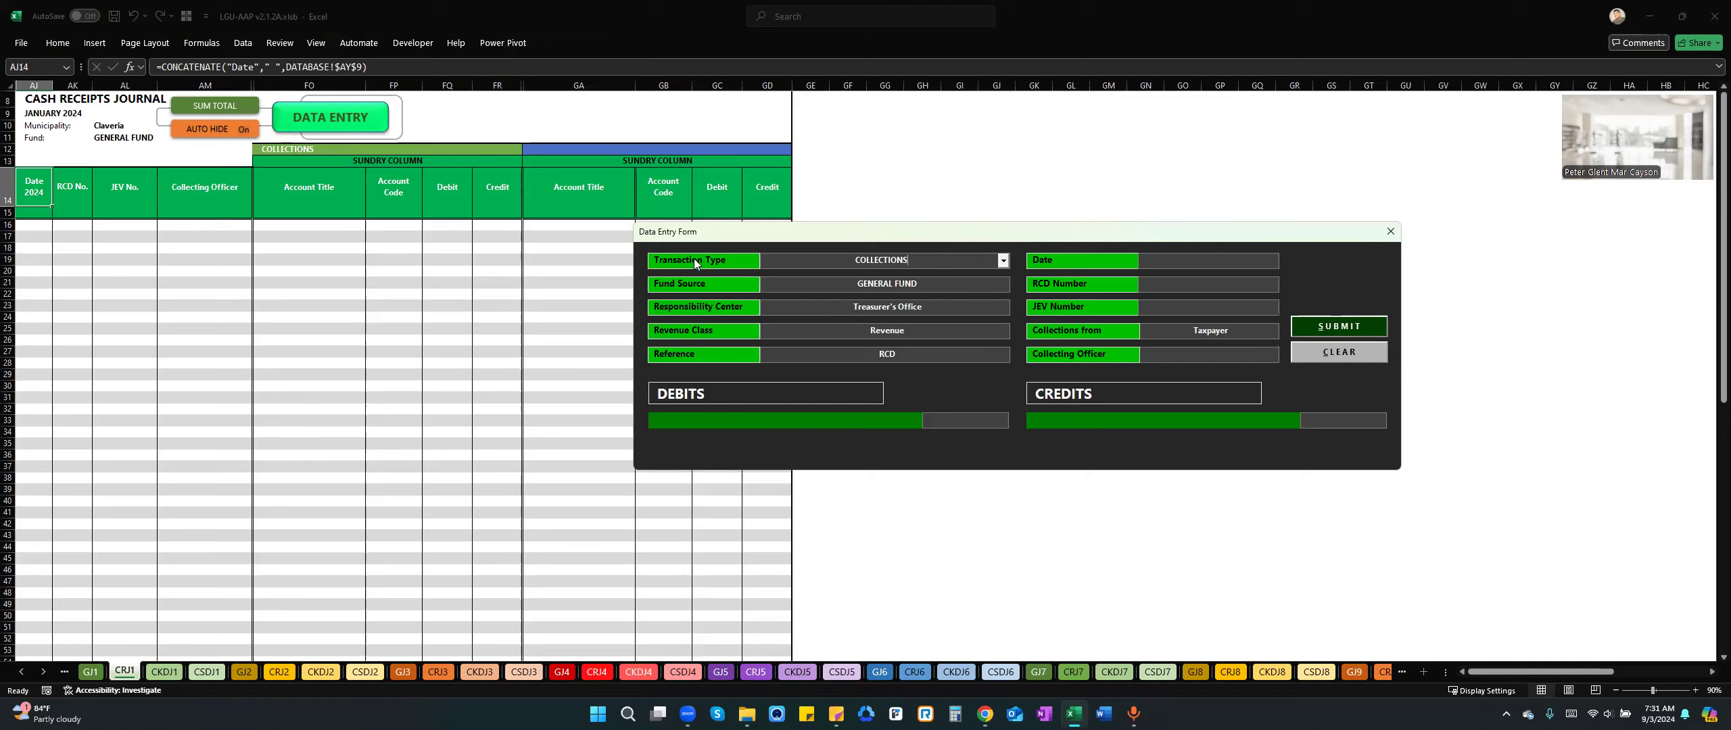
left_click(1003, 261)
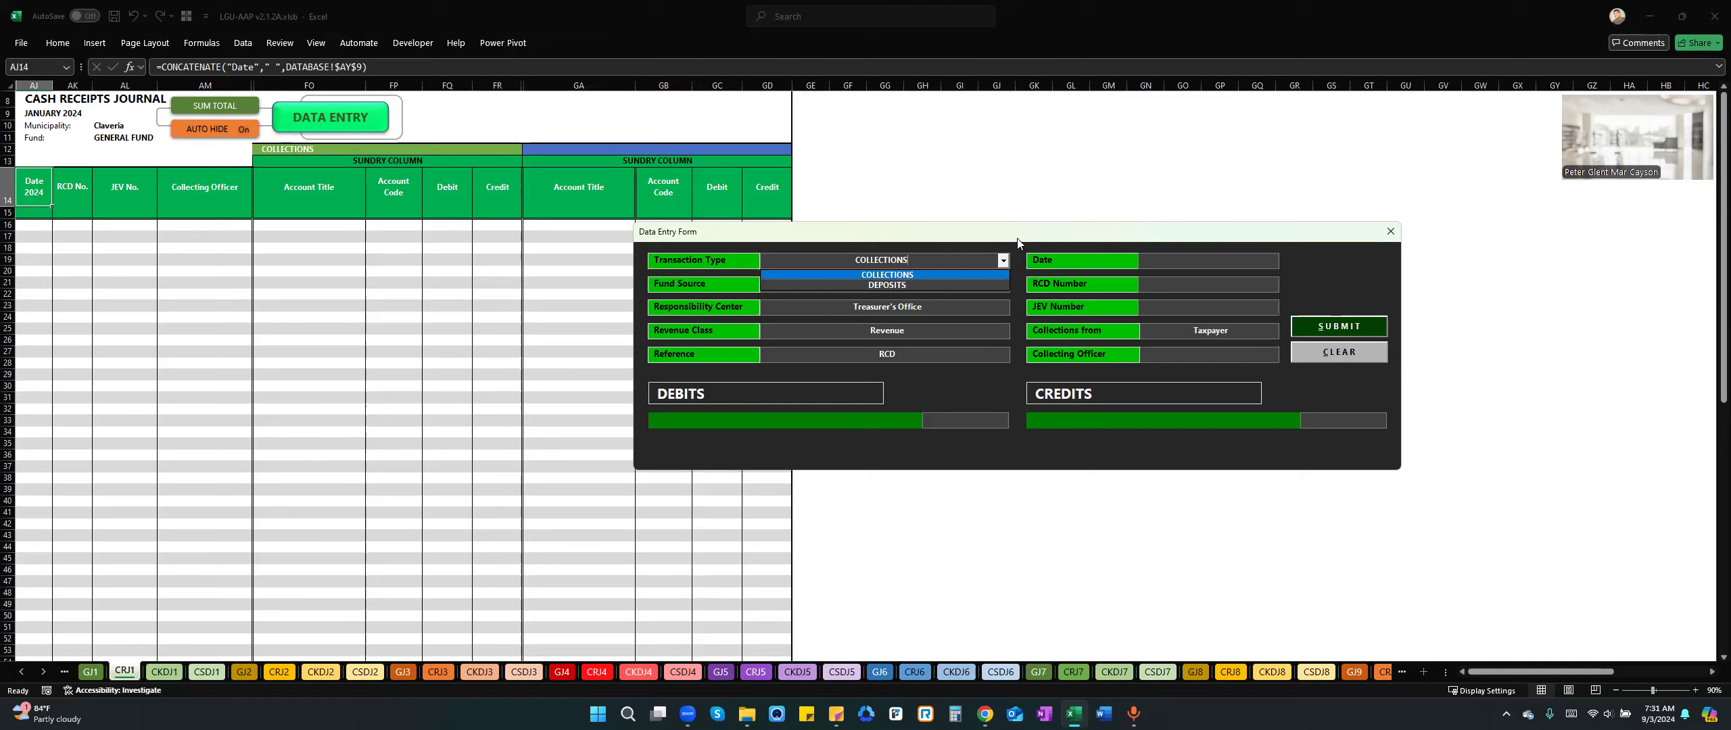
key("Return")
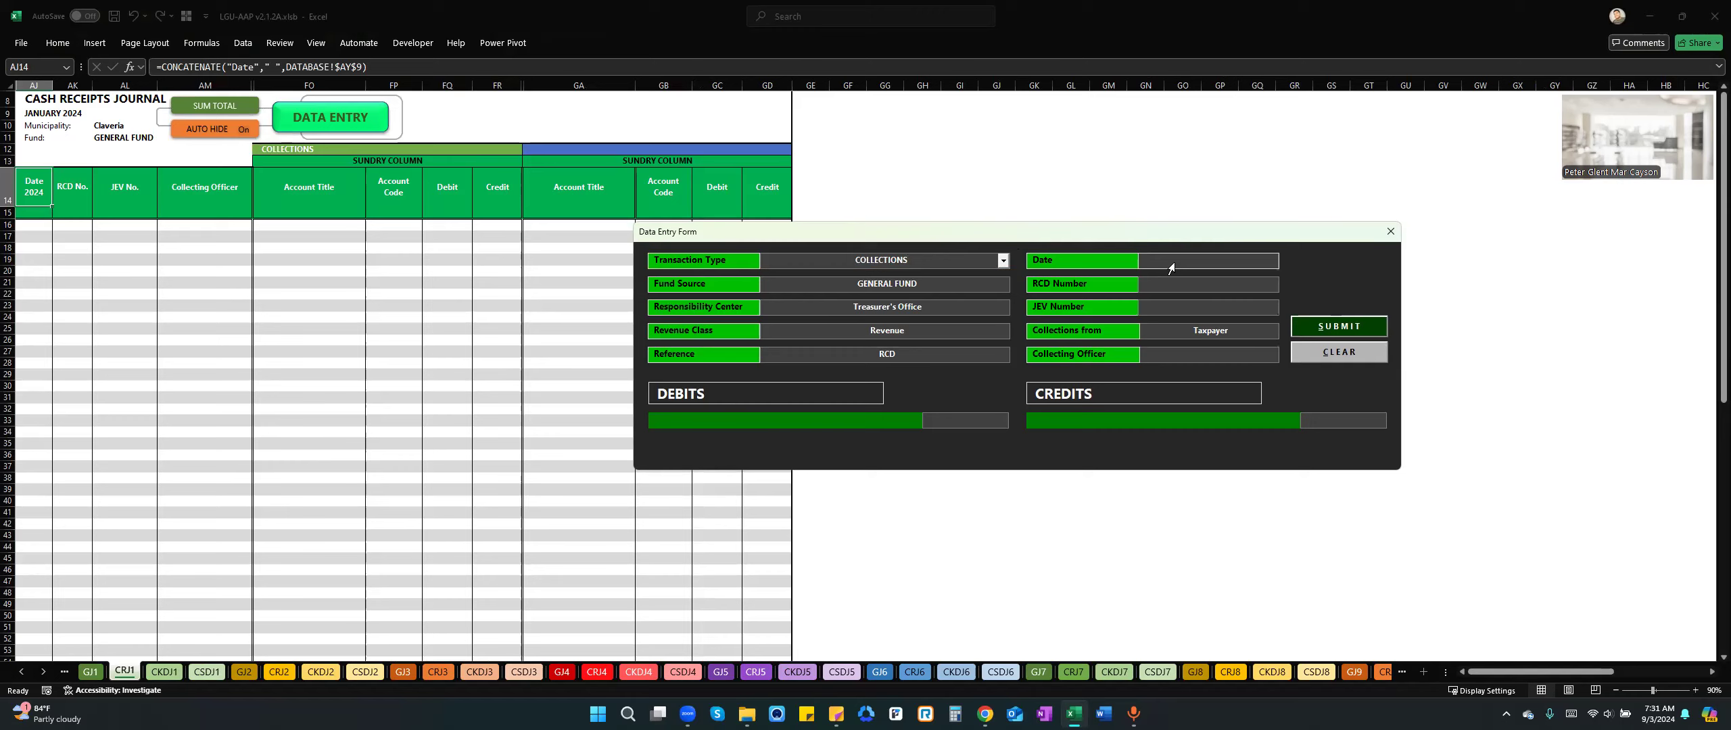
Fill in the collection entry with date 1/15/2024, RCD number 1, collections from Taxpayer and Treasurer as collecting officer.
left_click(1193, 269)
type("01/15/24")
key("Tab")
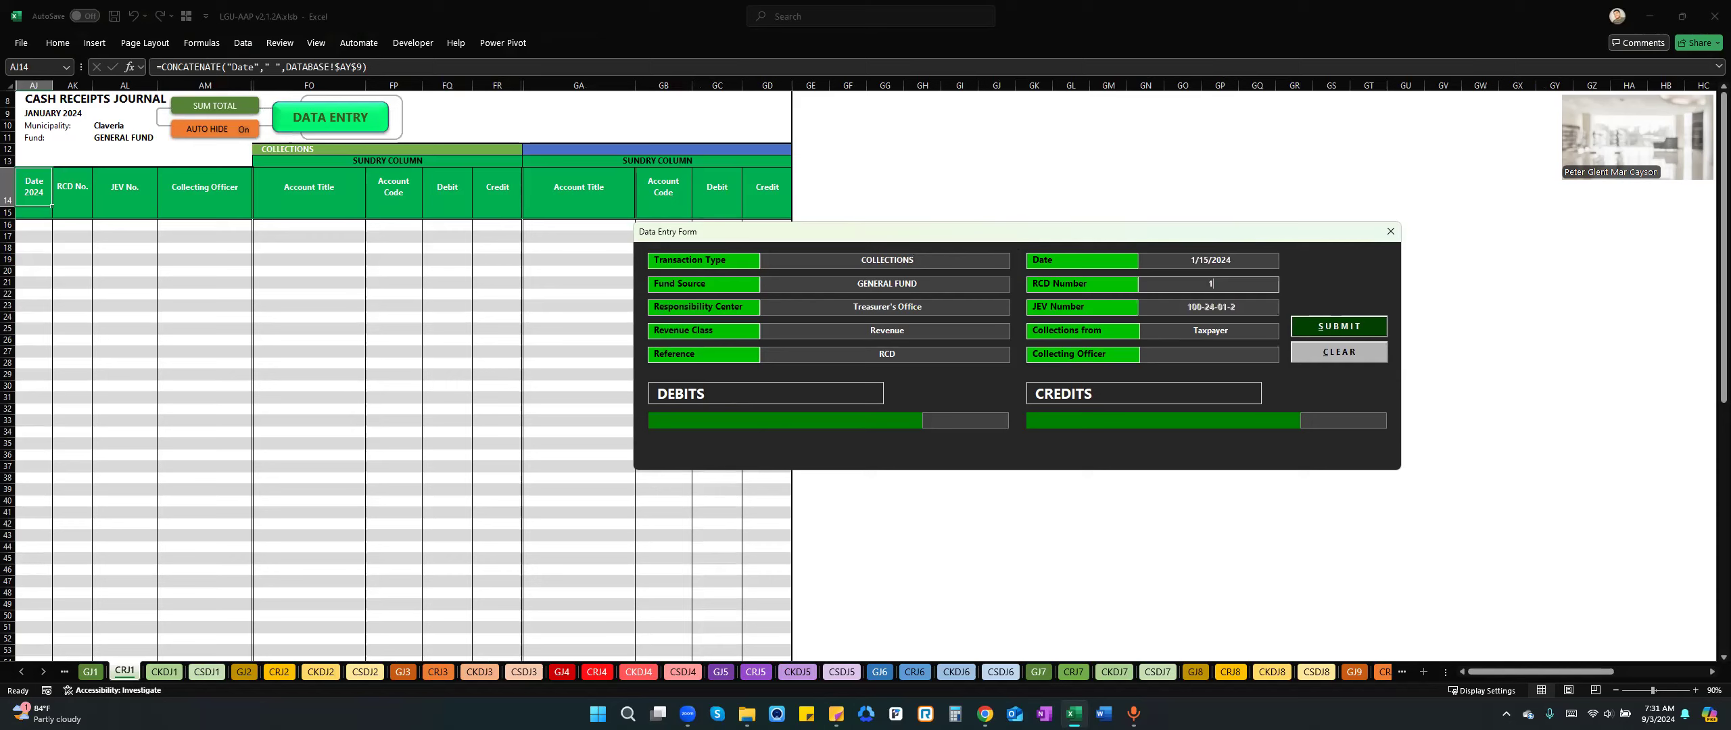
key("Tab")
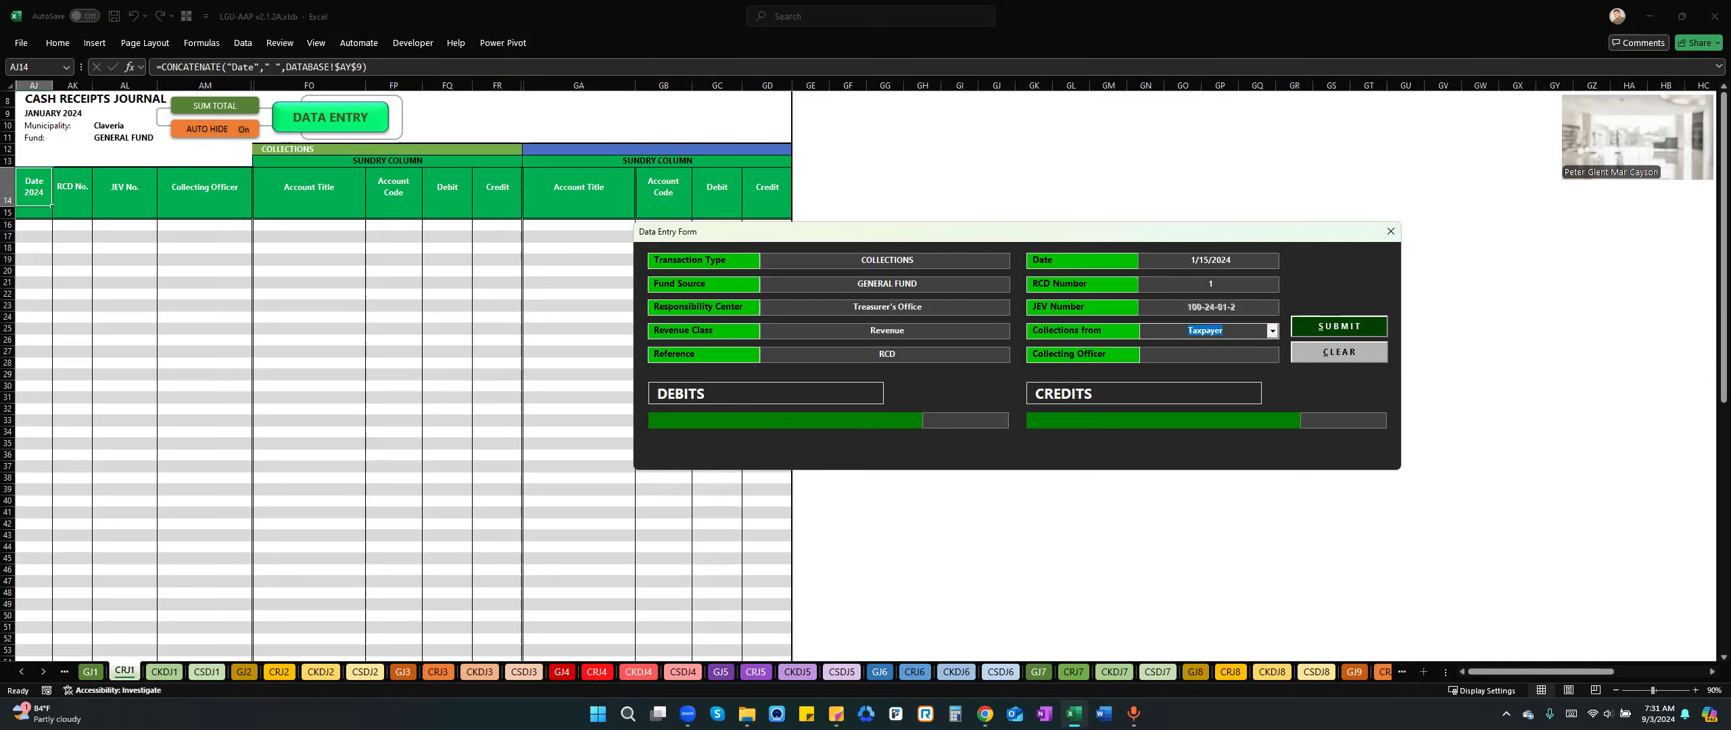
key("Tab")
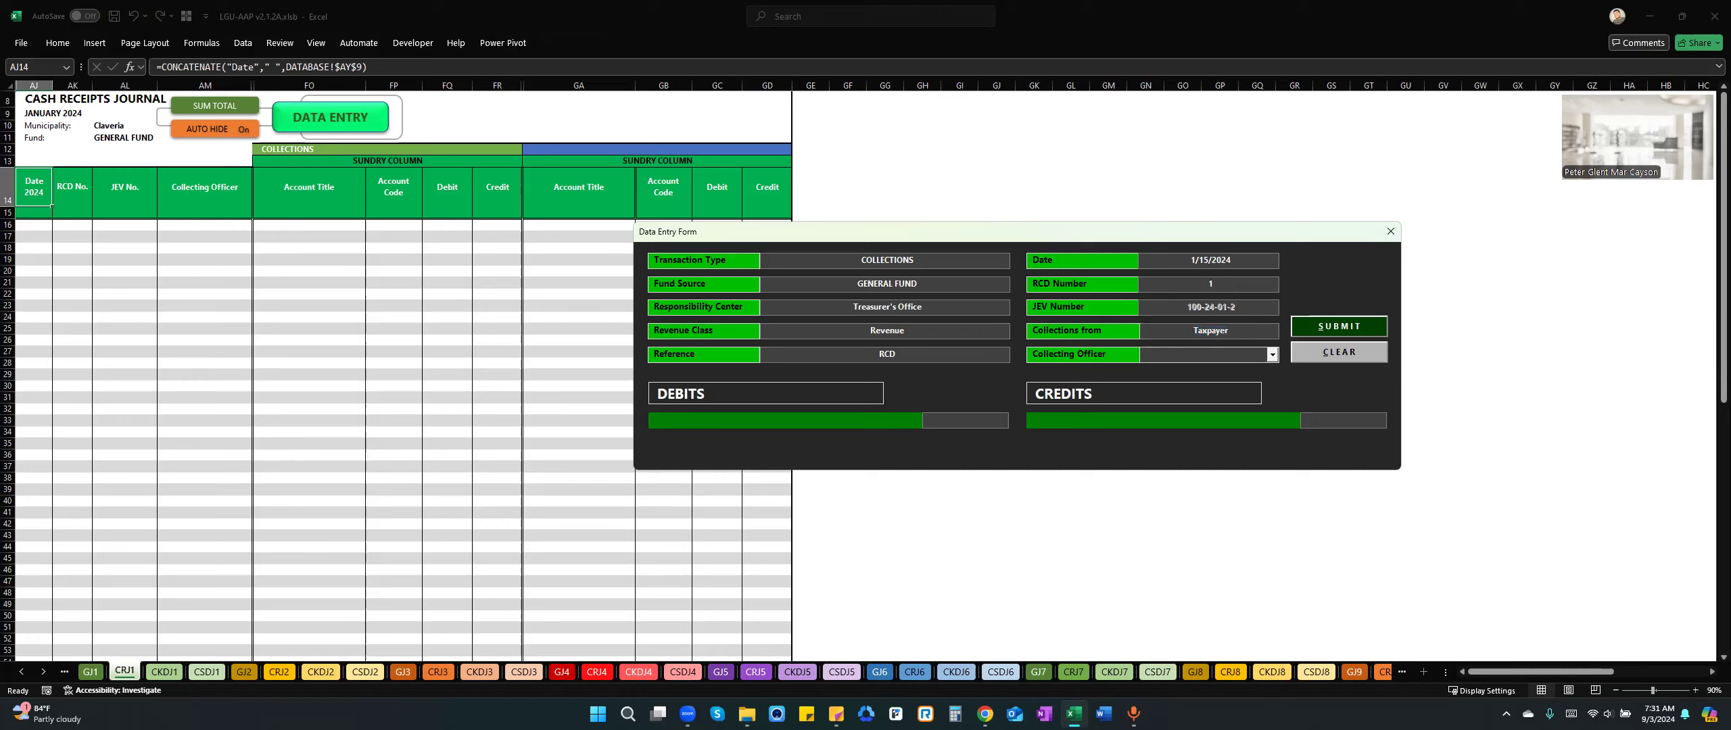
type("Treasurer")
left_click(848, 423)
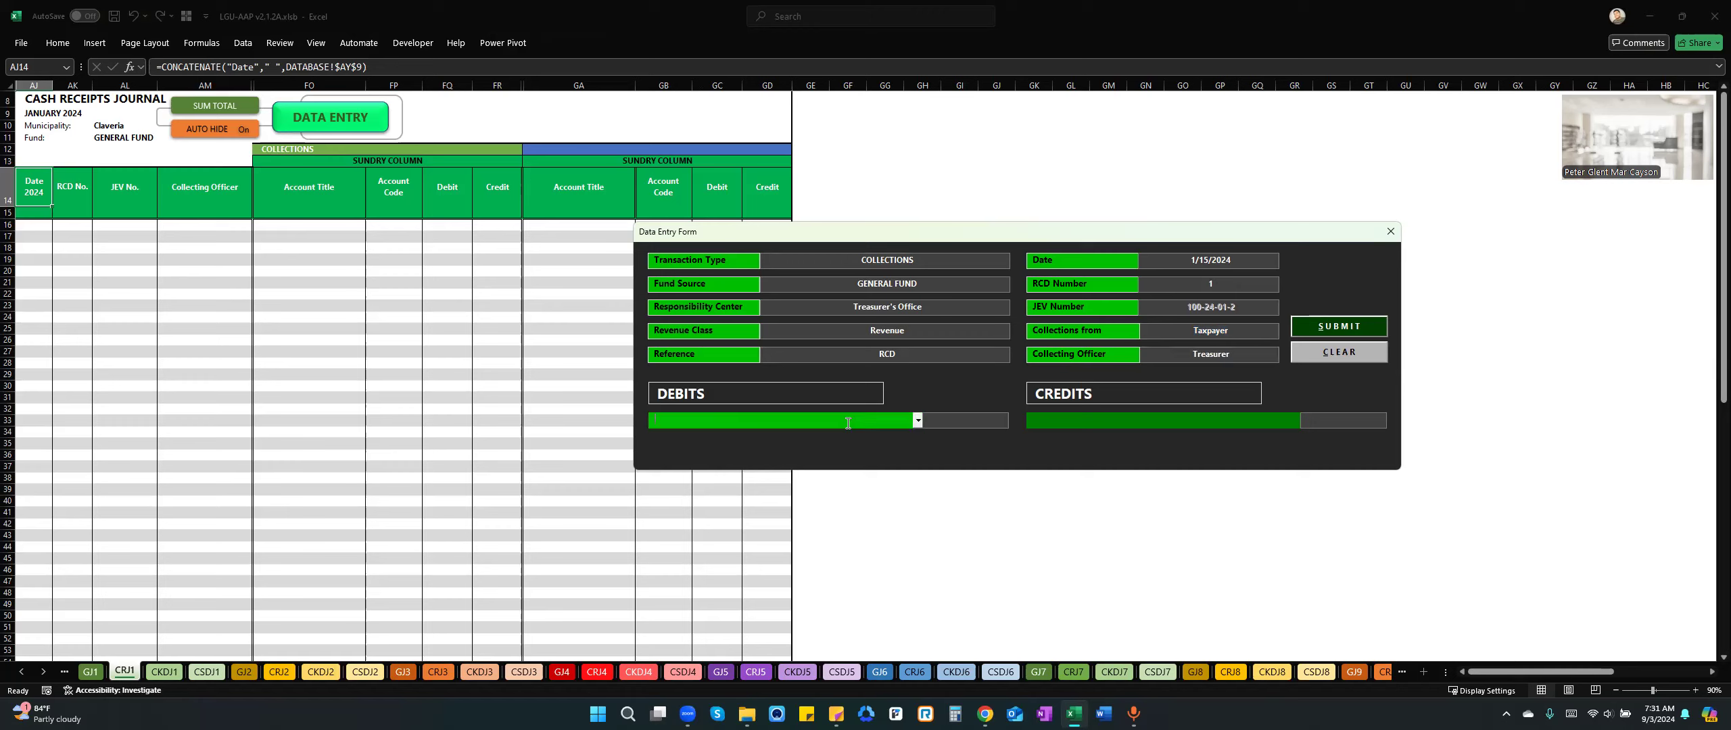
Choose Cash Local Treasury as the debit account and credit Real Property Tax- Basic with 500,000.
type("Cash Loc")
key("Tab")
key("Tab")
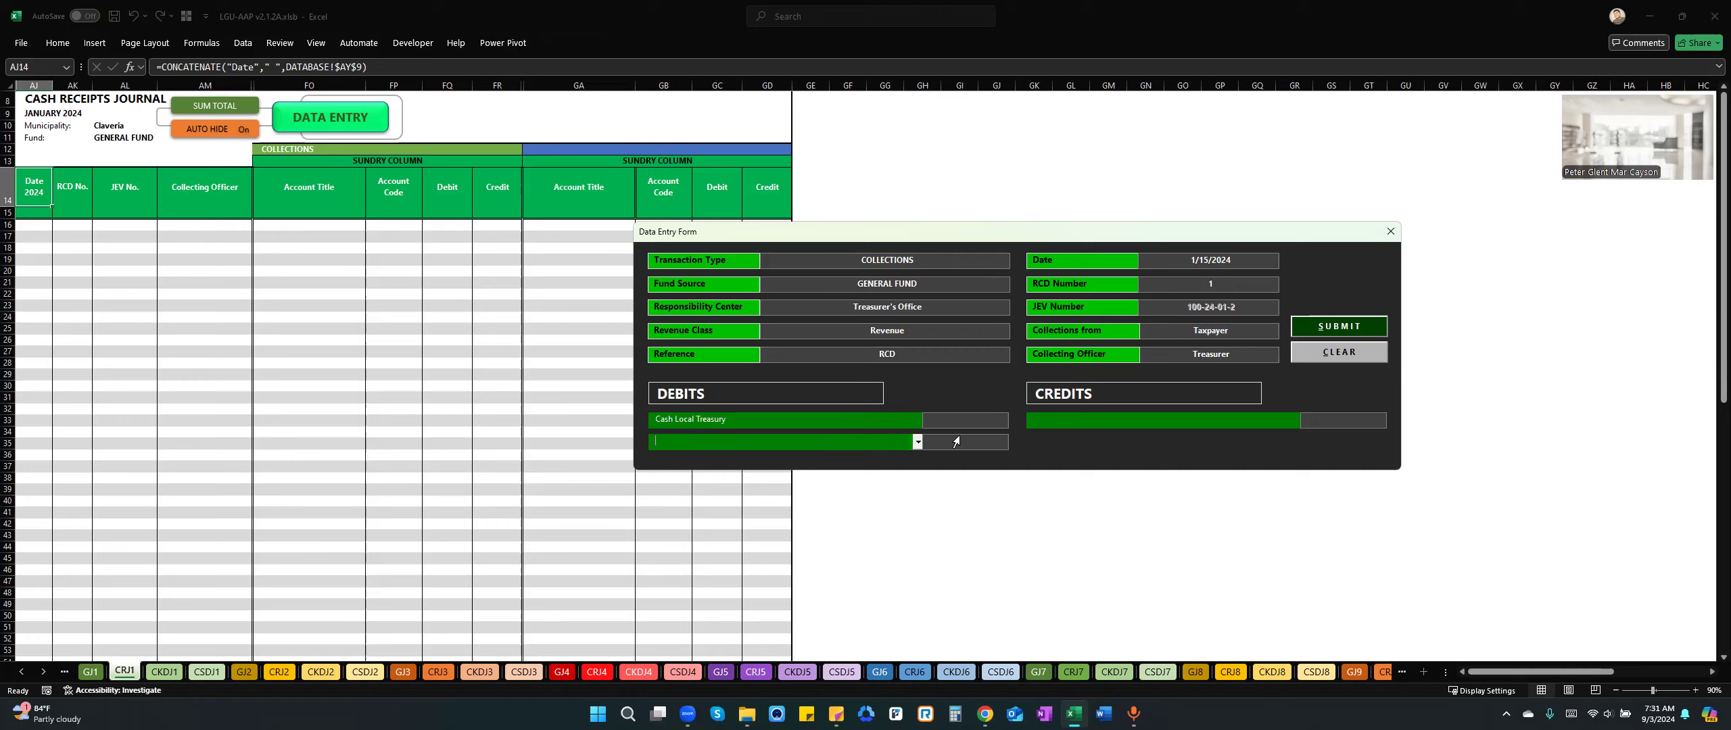
left_click(1222, 417)
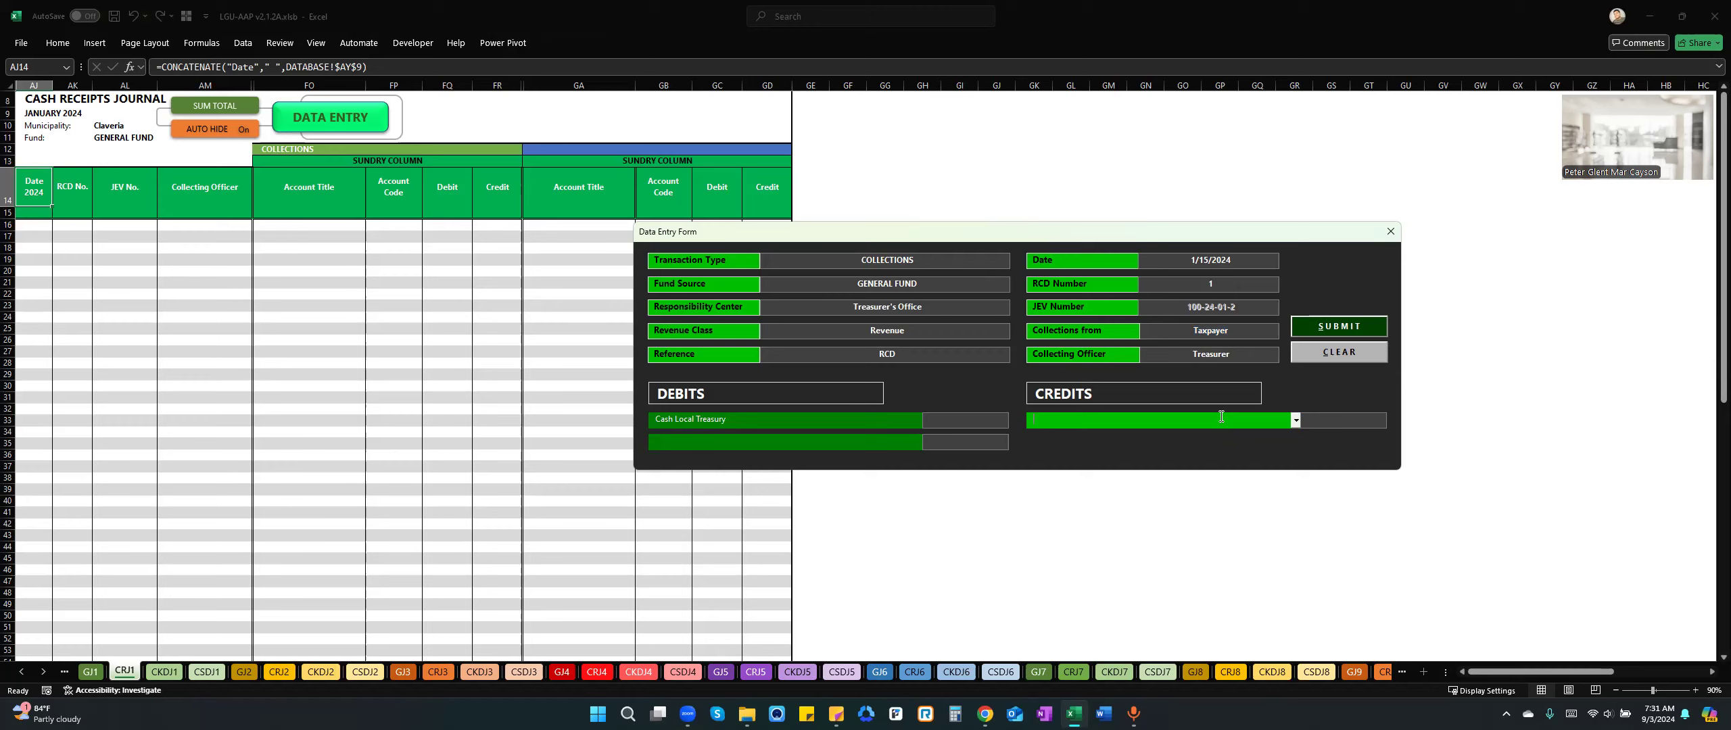
type("R")
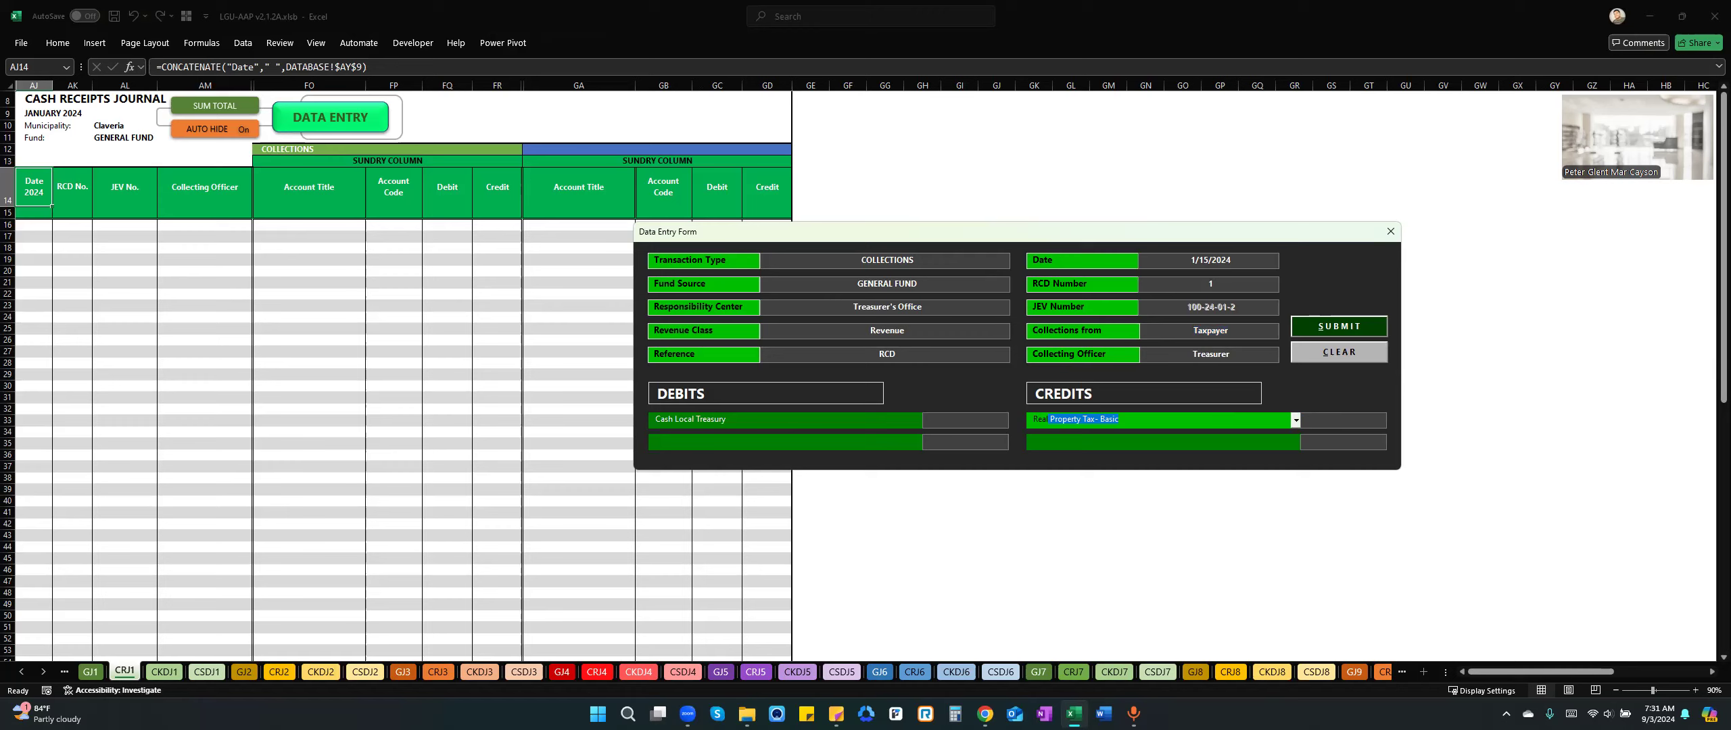
type("eal")
key("Tab")
type("5")
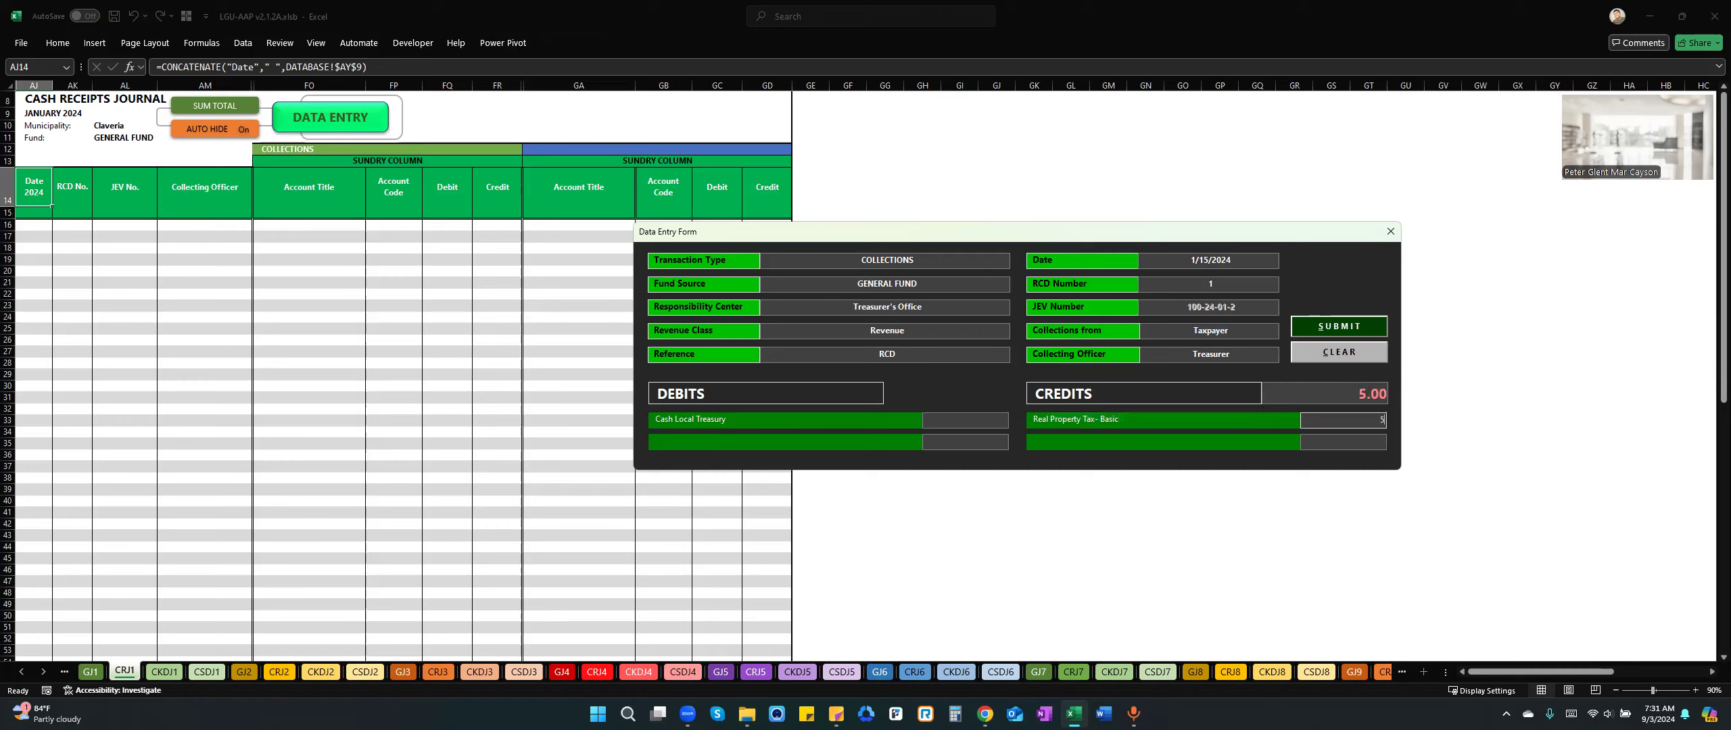
type("00000")
key("Tab")
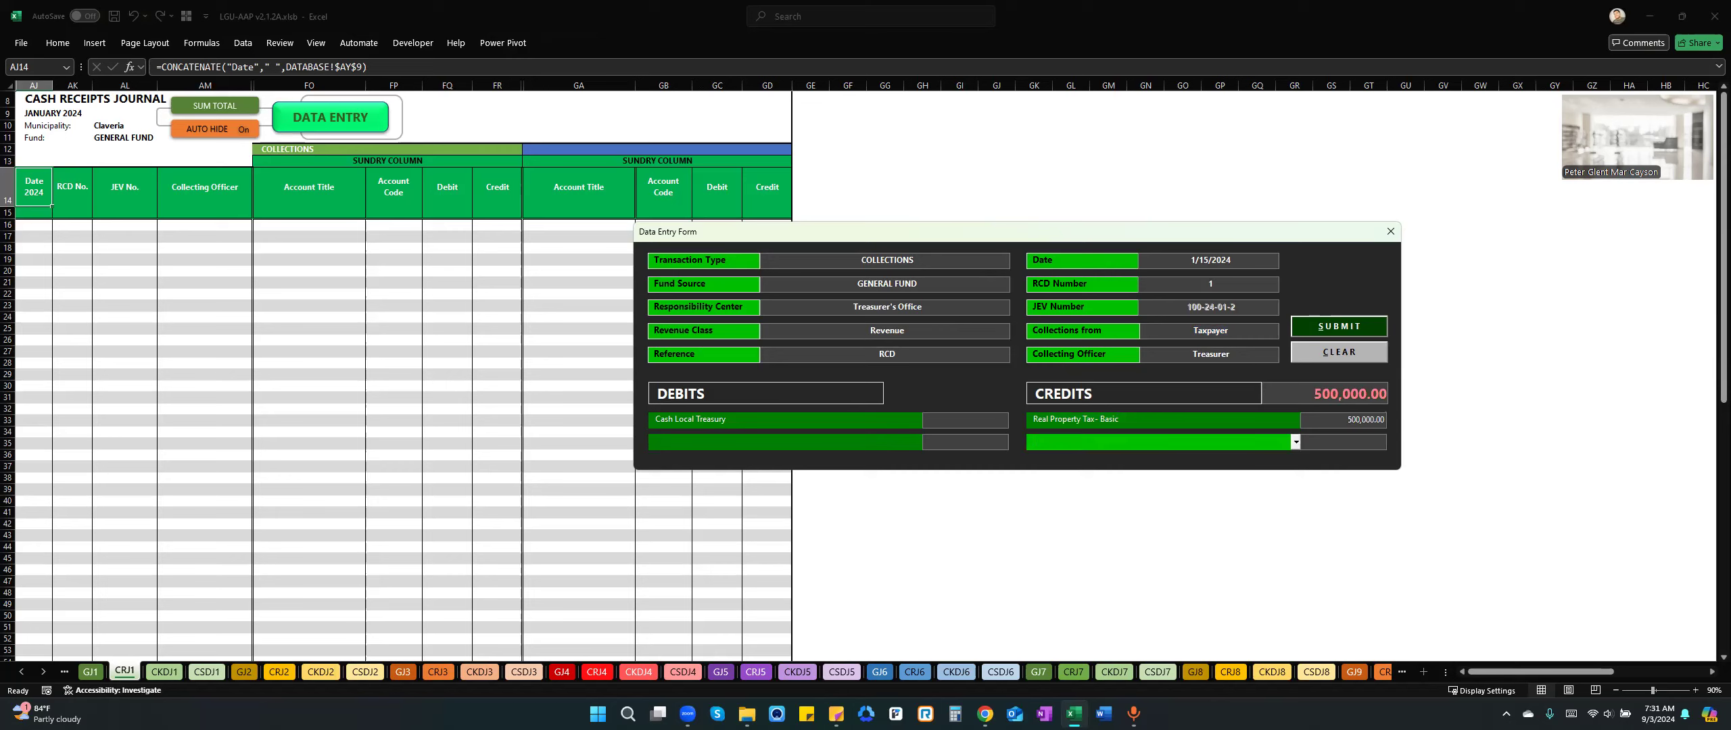
Add a second credit line for Due to LGUs (Provincial Share) with an amount of 100,000.
type("Due")
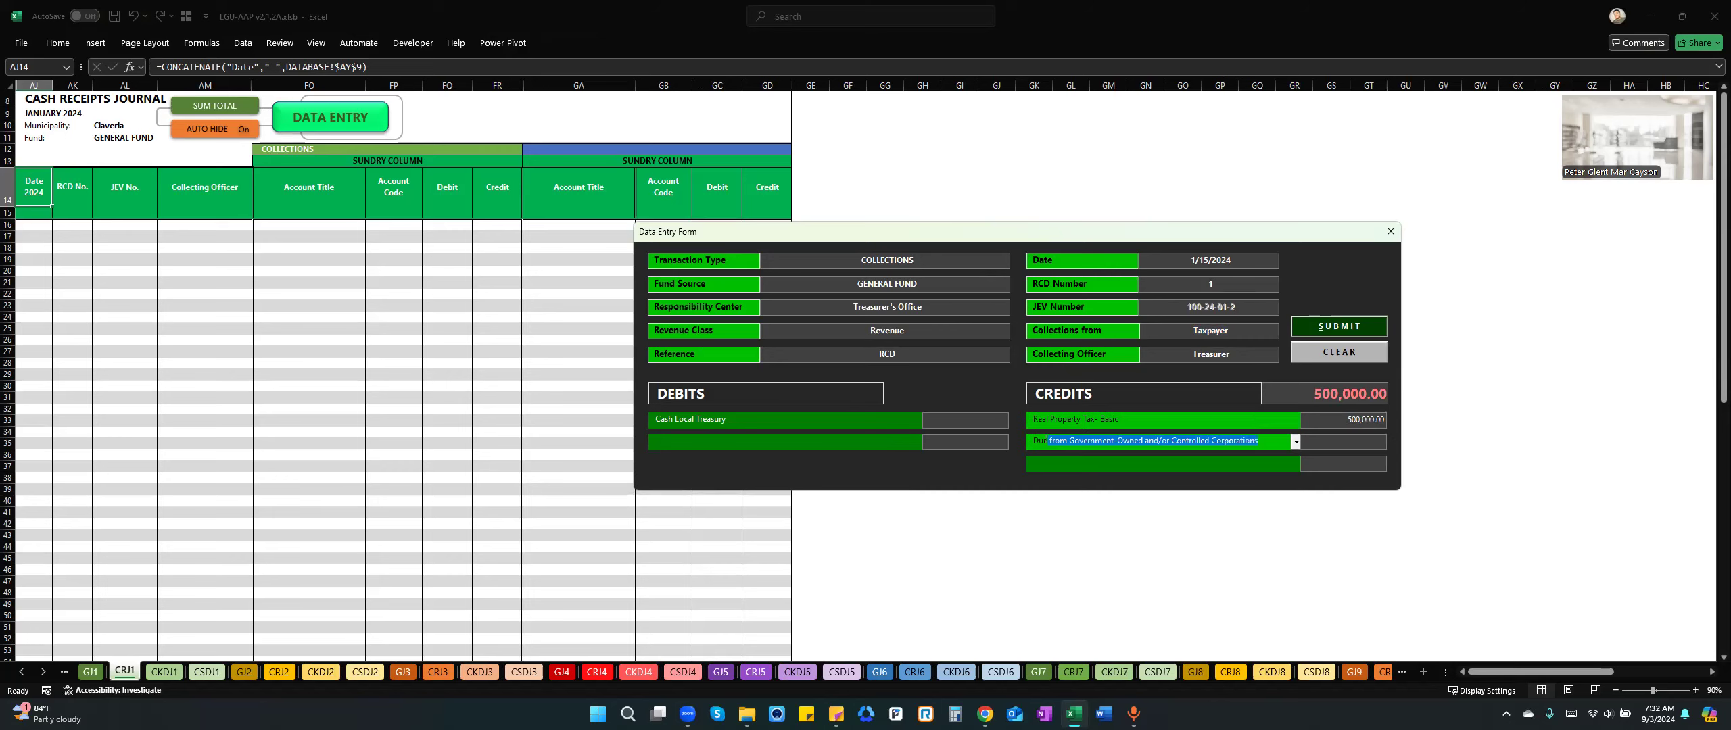
type(" to LGUs")
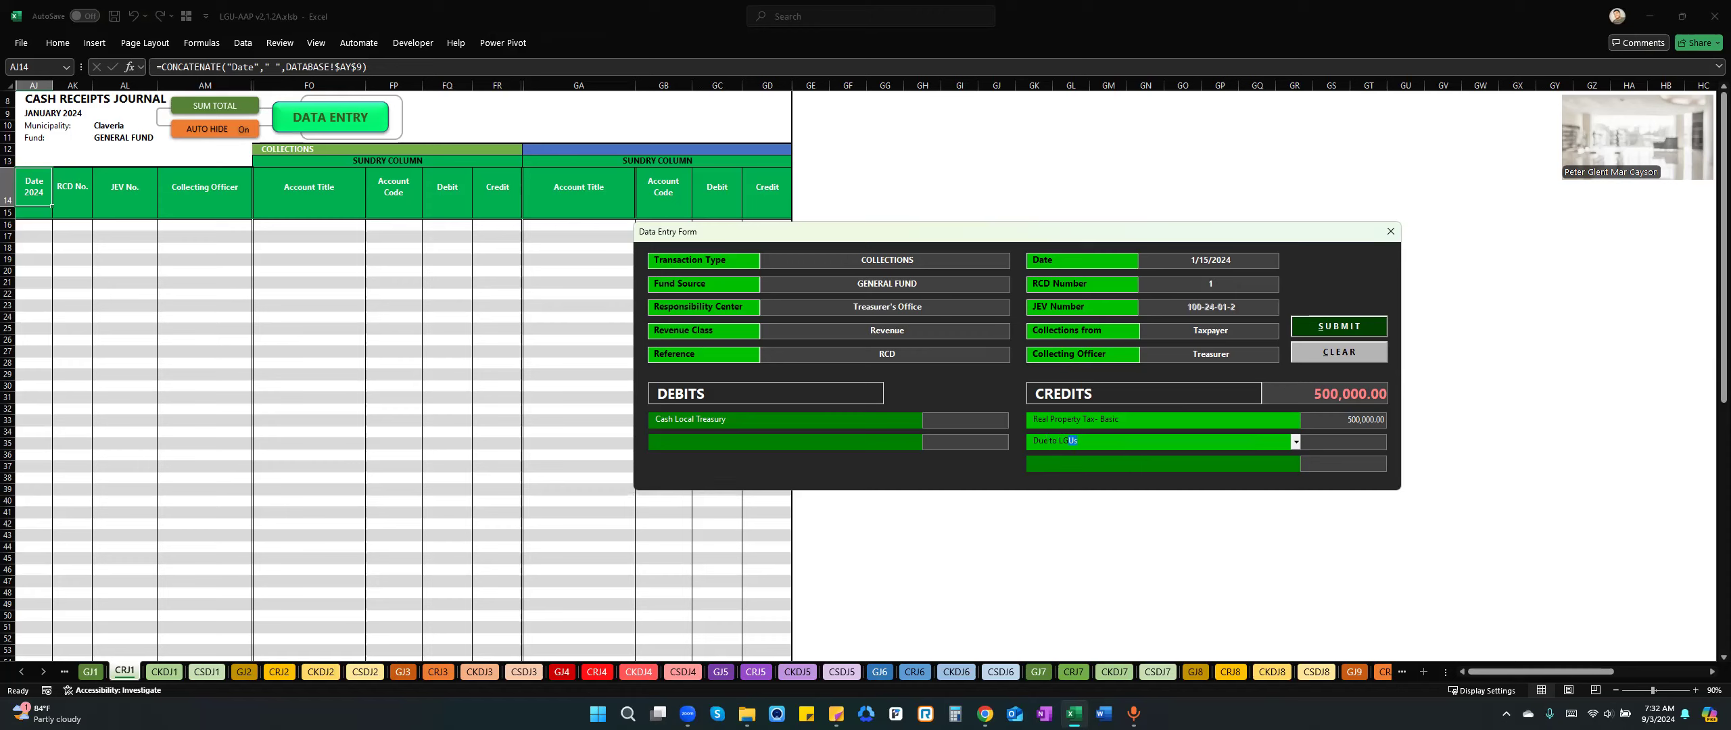
key("Down")
key("Down")
key("Tab")
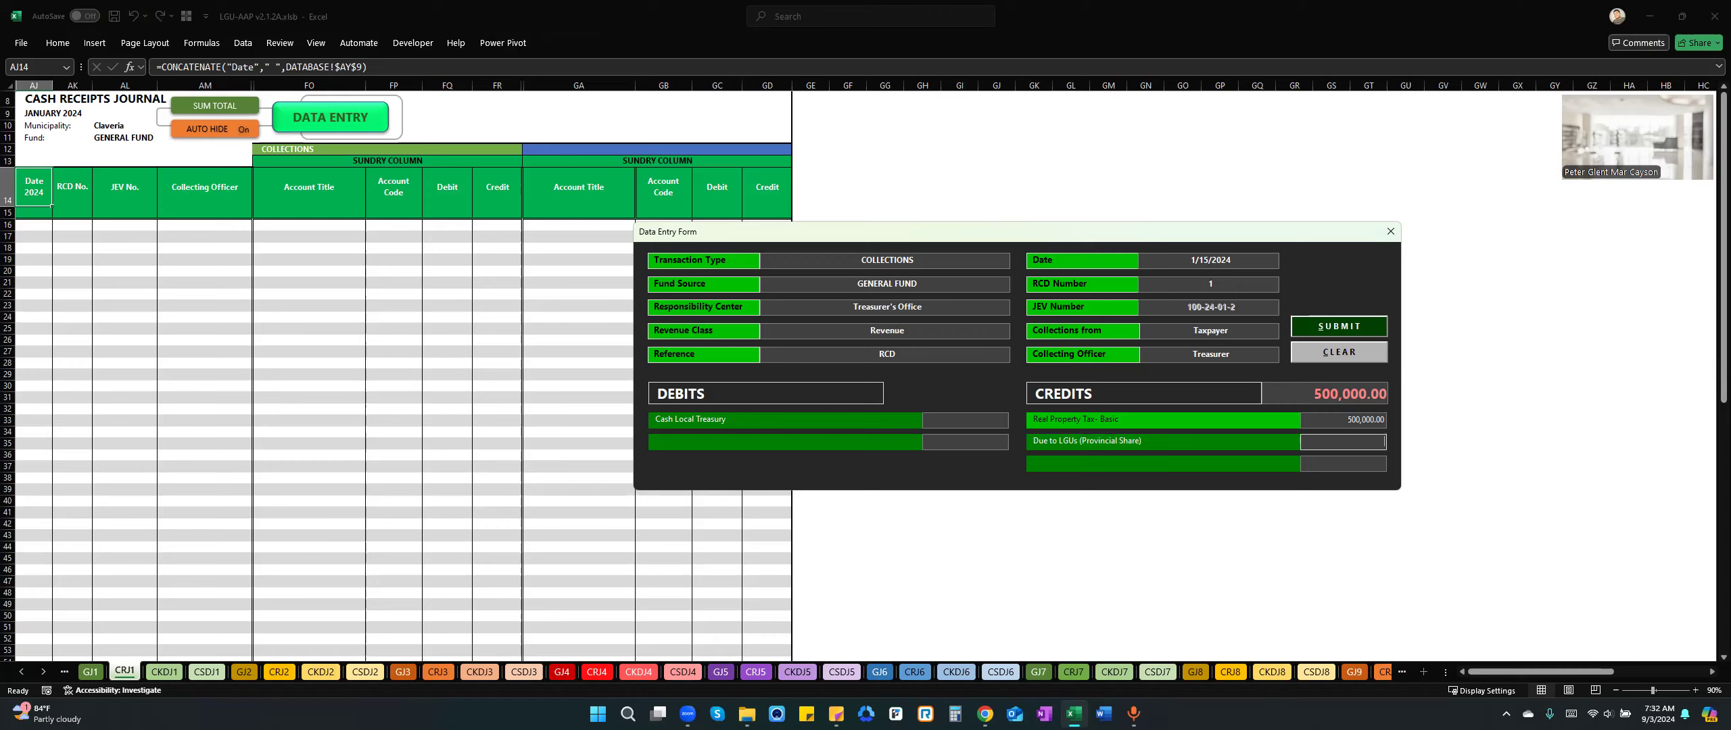
type("100000")
key("Tab")
Add a third credit line for Due to LGUs (Barangay Share) with an amount of 100,000.
type("Due to ")
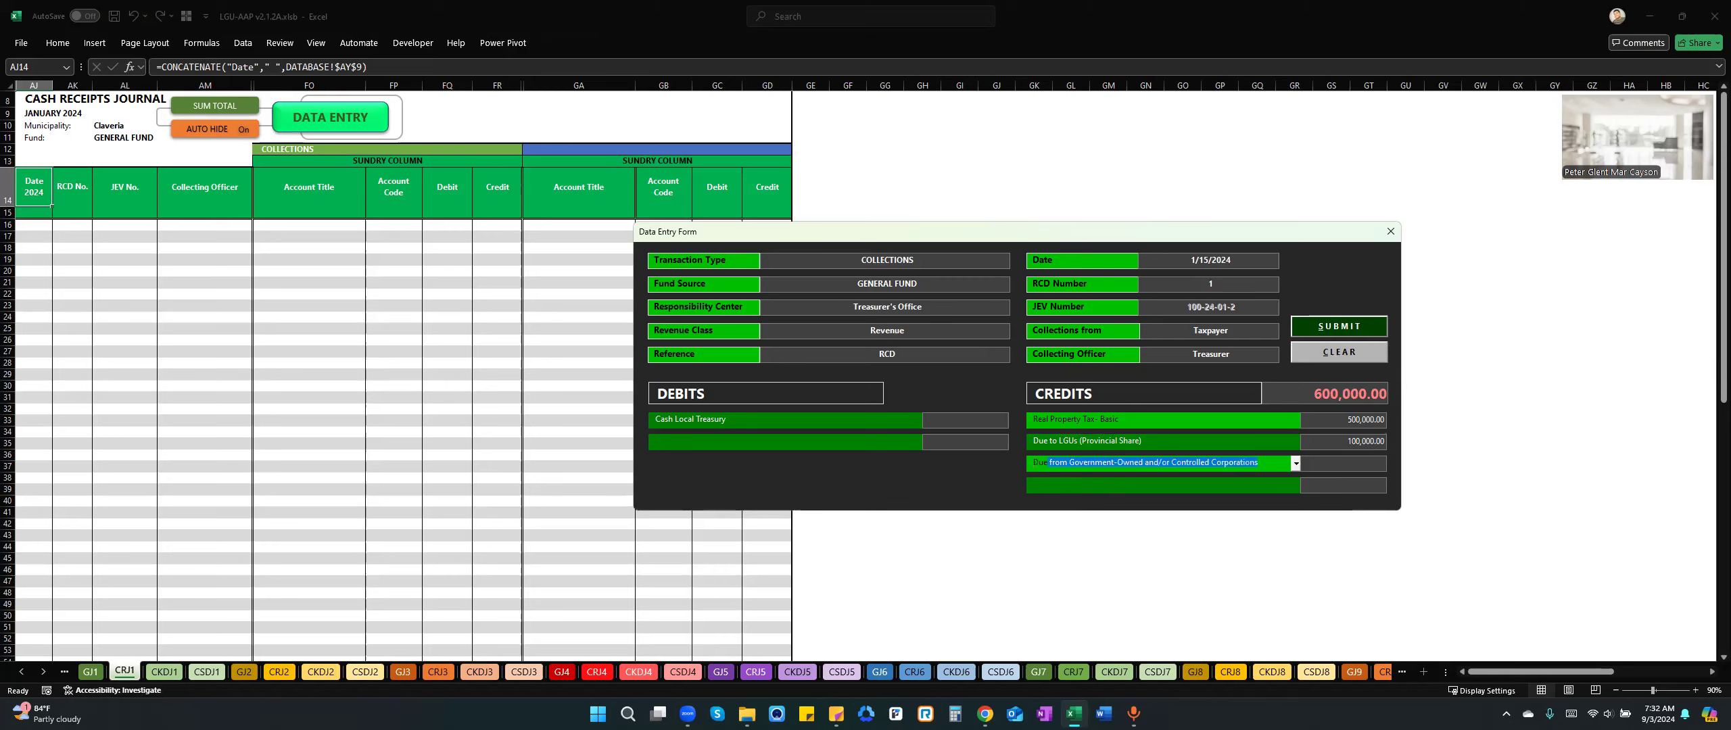
type("LG")
key("Down")
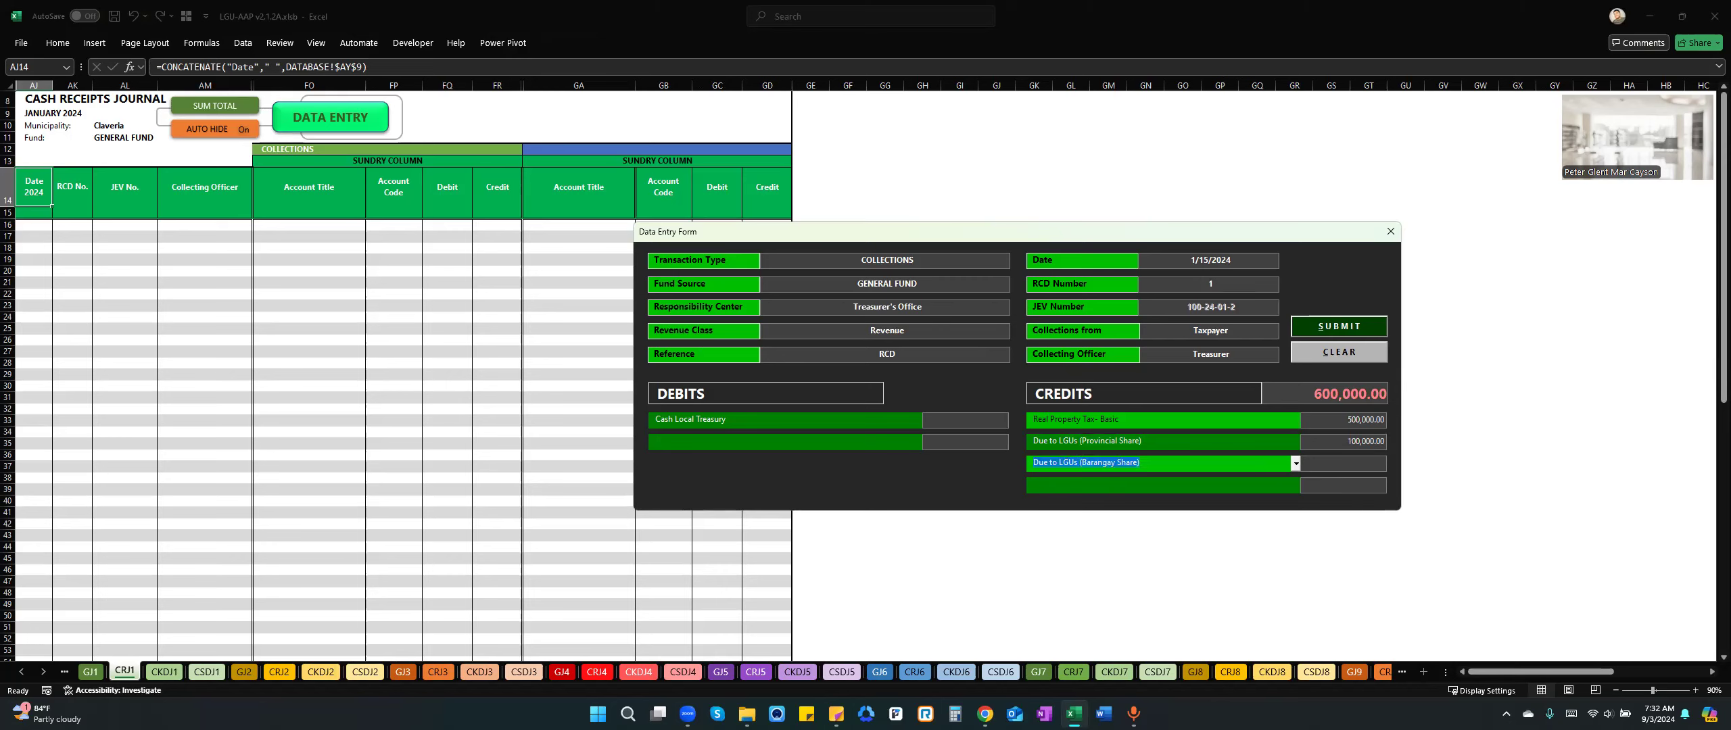
key("Tab")
type("100000")
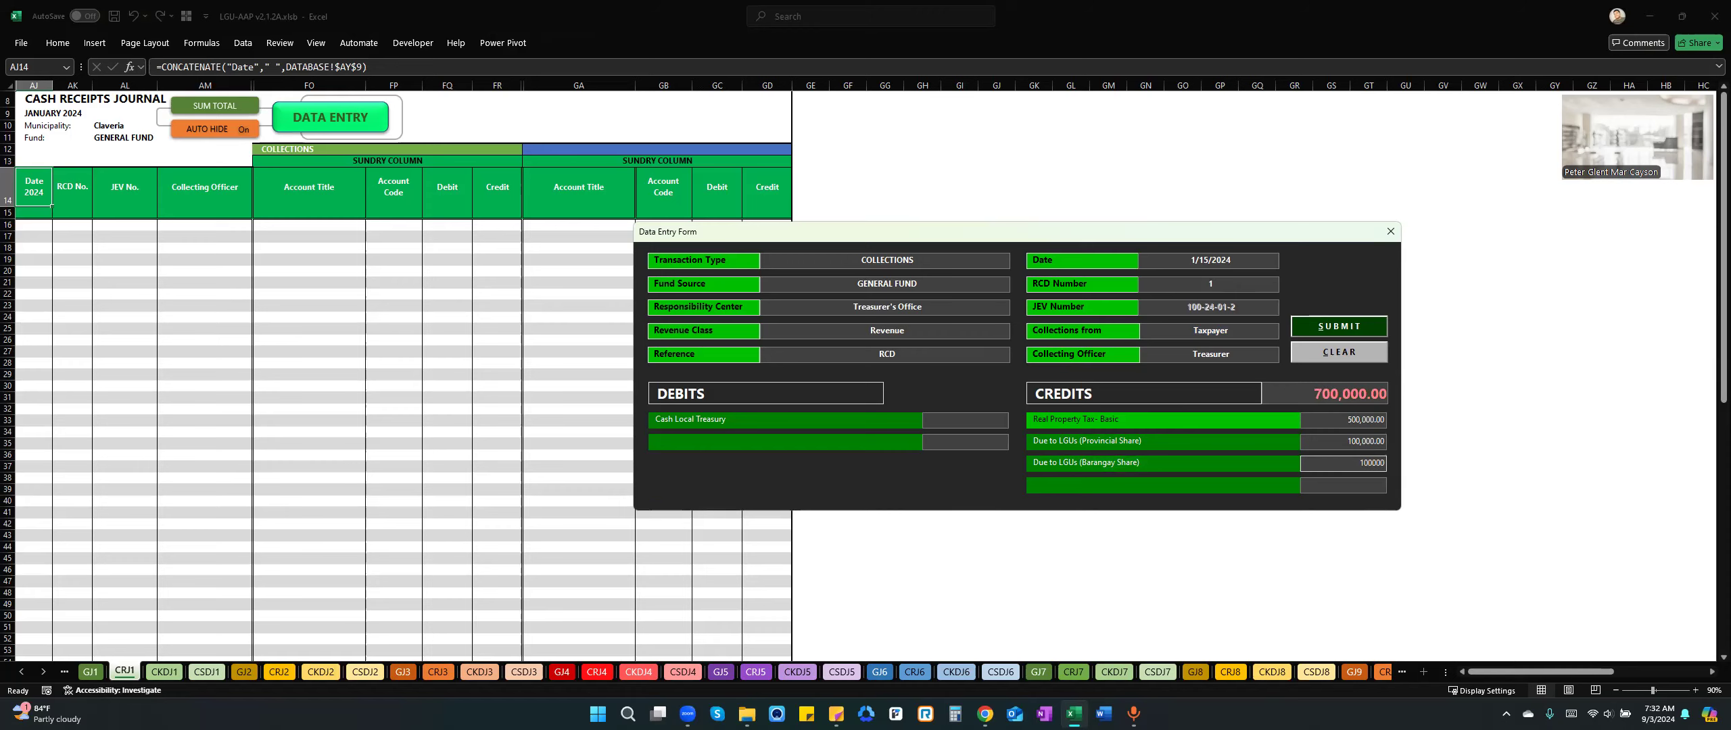
key("Tab")
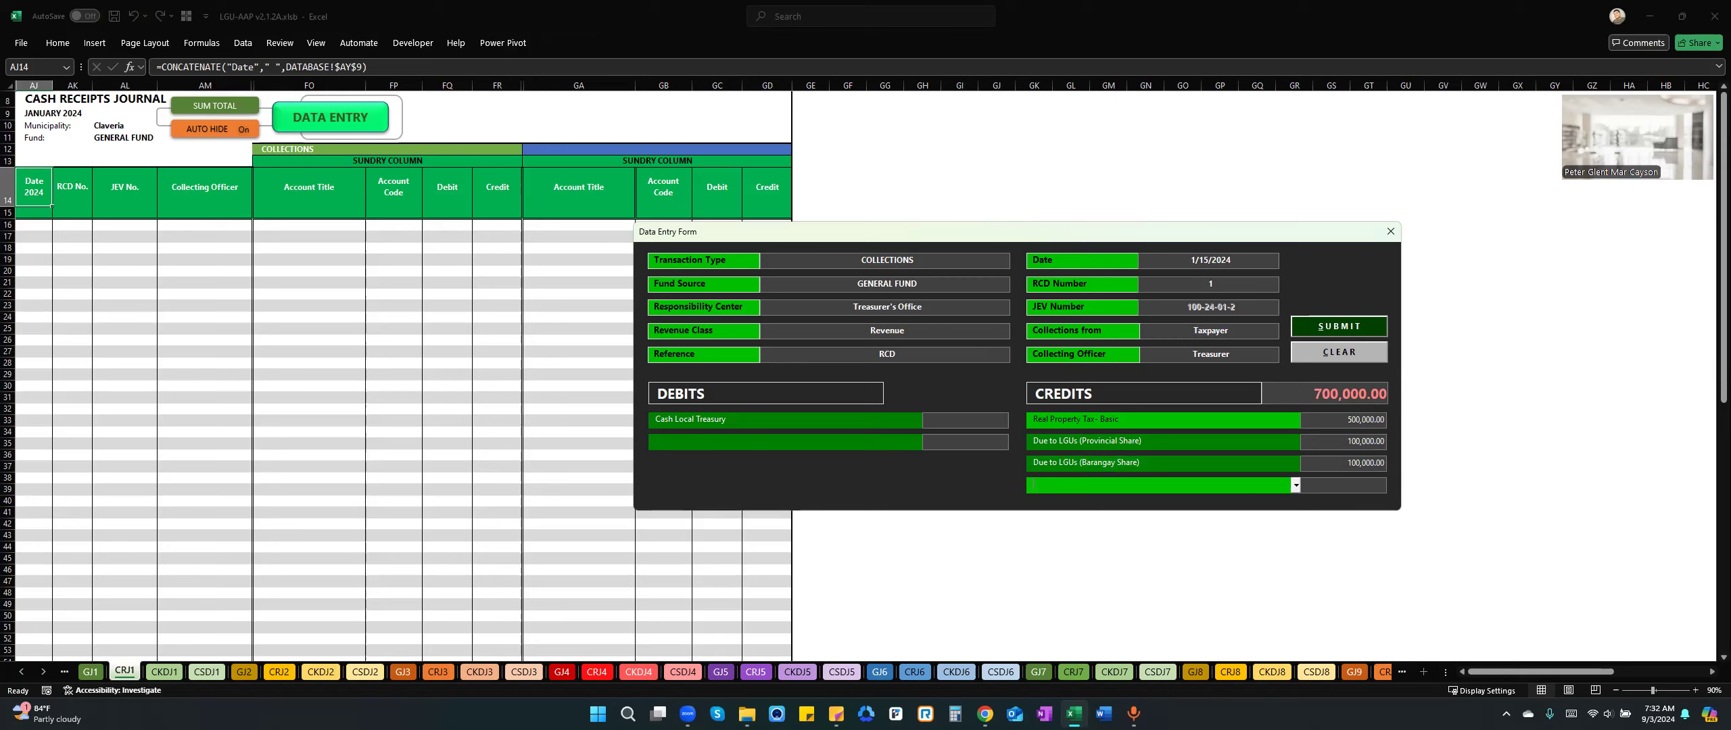
Add a fourth credit line for Business Tax with an amount of 50,000.
type("d")
key("BackSpace")
key("BackSpace")
type("Business Tax")
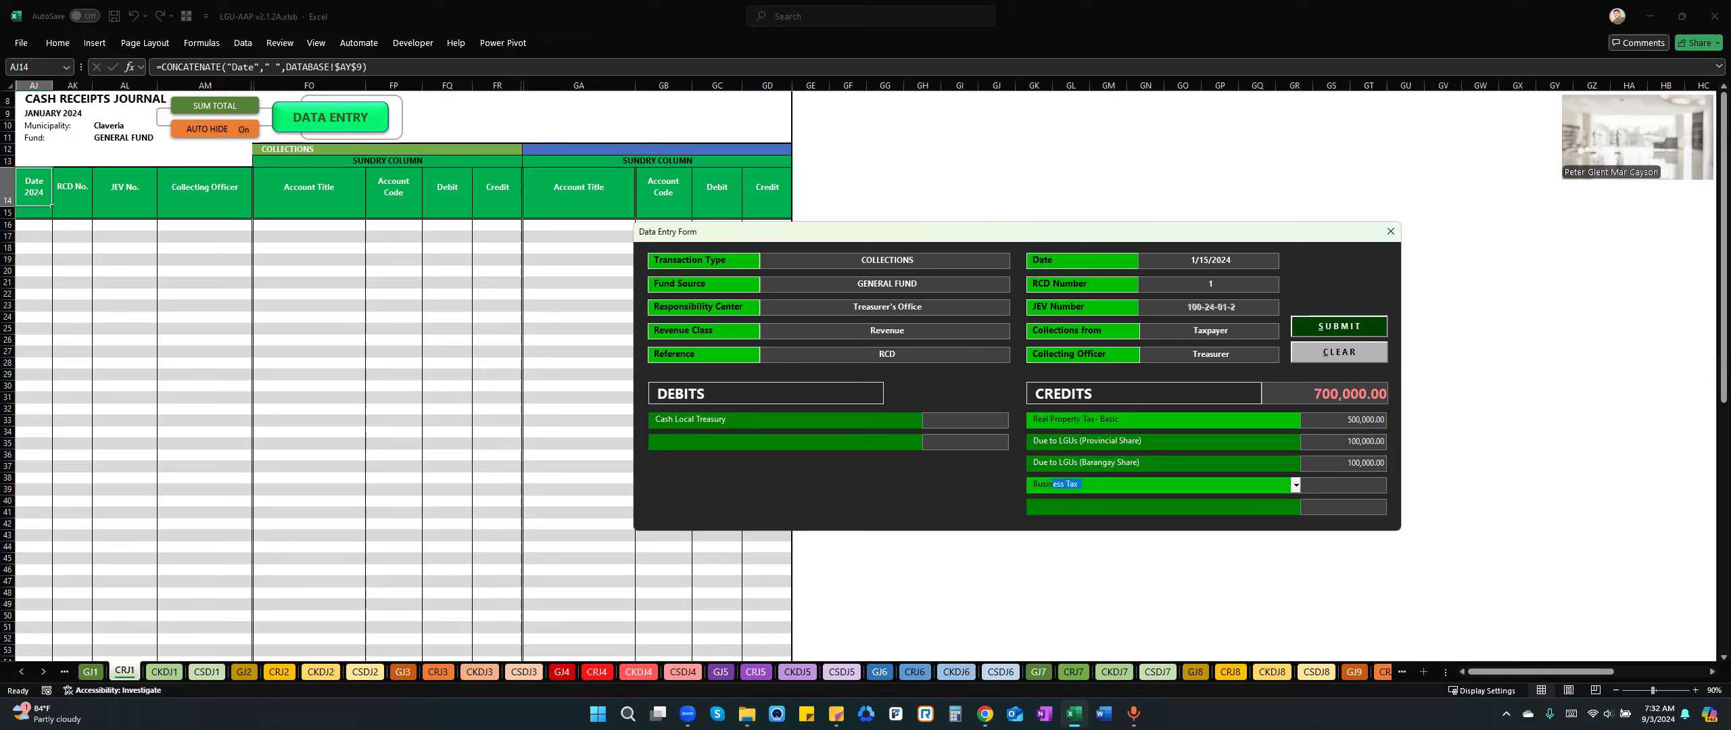
key("Tab")
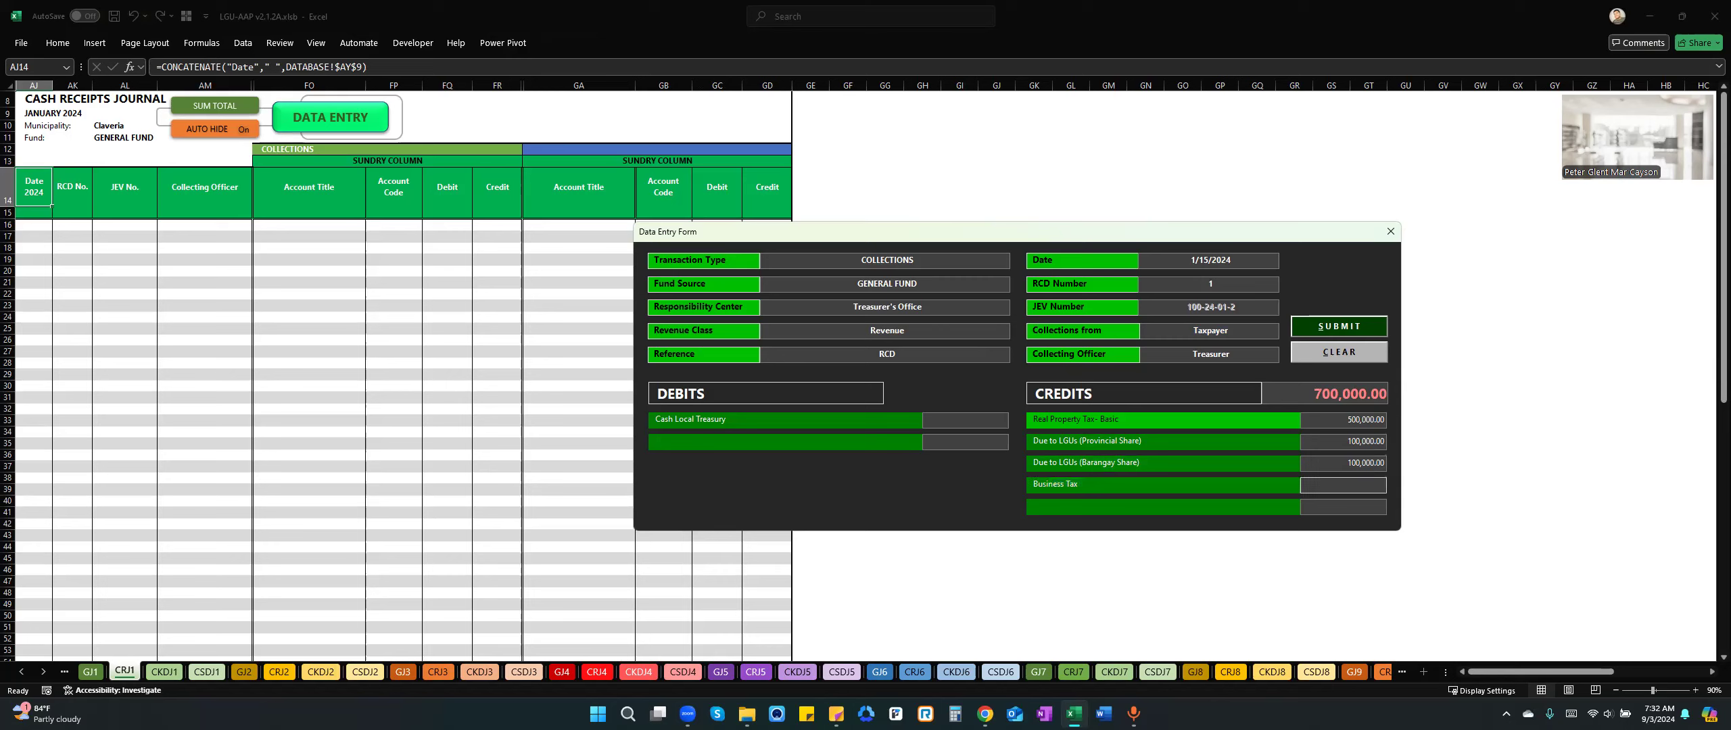
type("50000")
key("Tab")
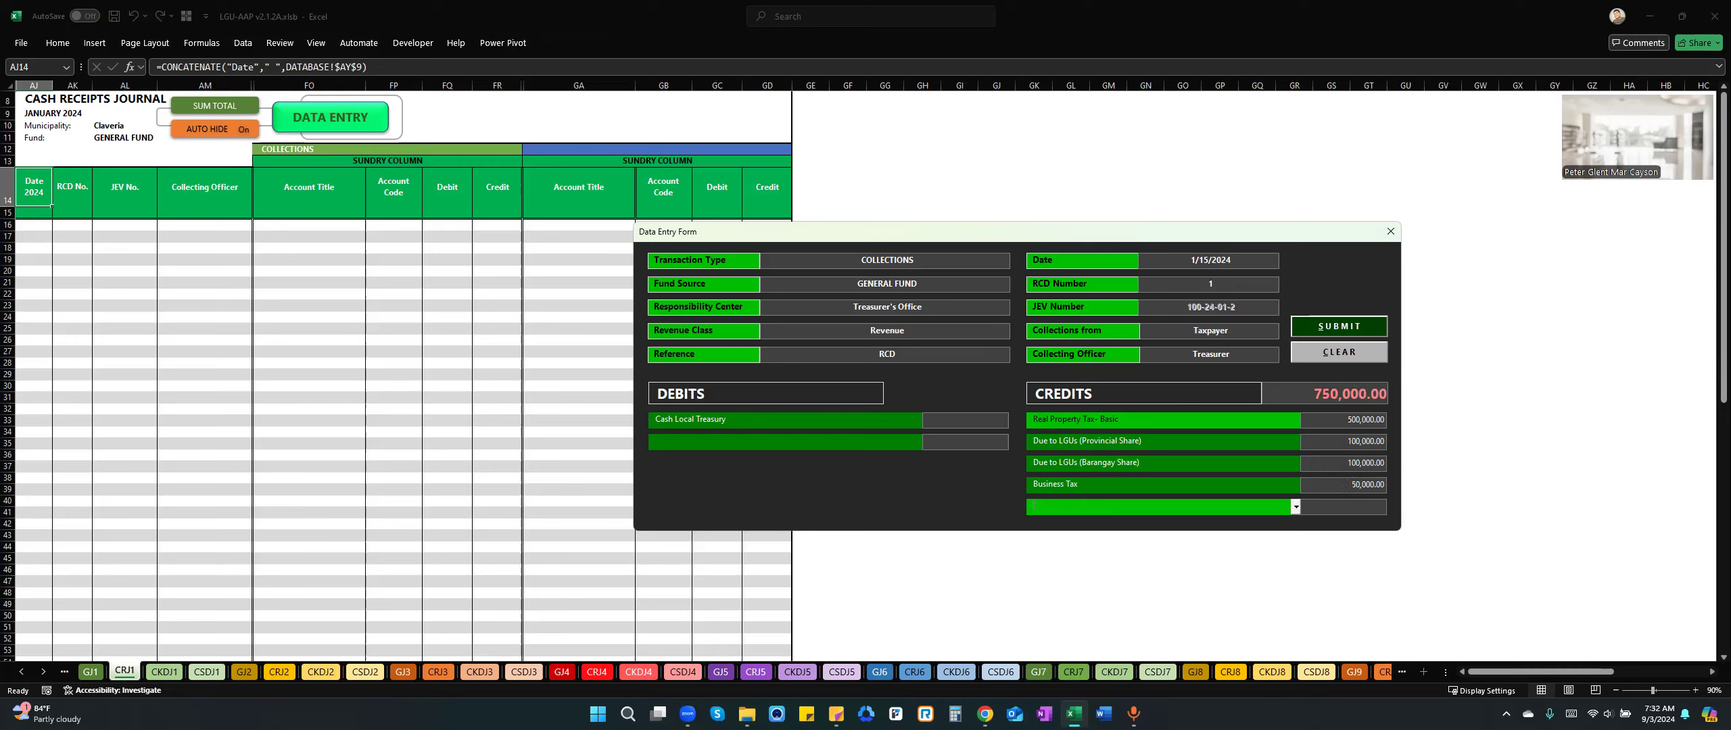
Add a fifth credit line for Community Tax with an amount of 20,000.
type("Com")
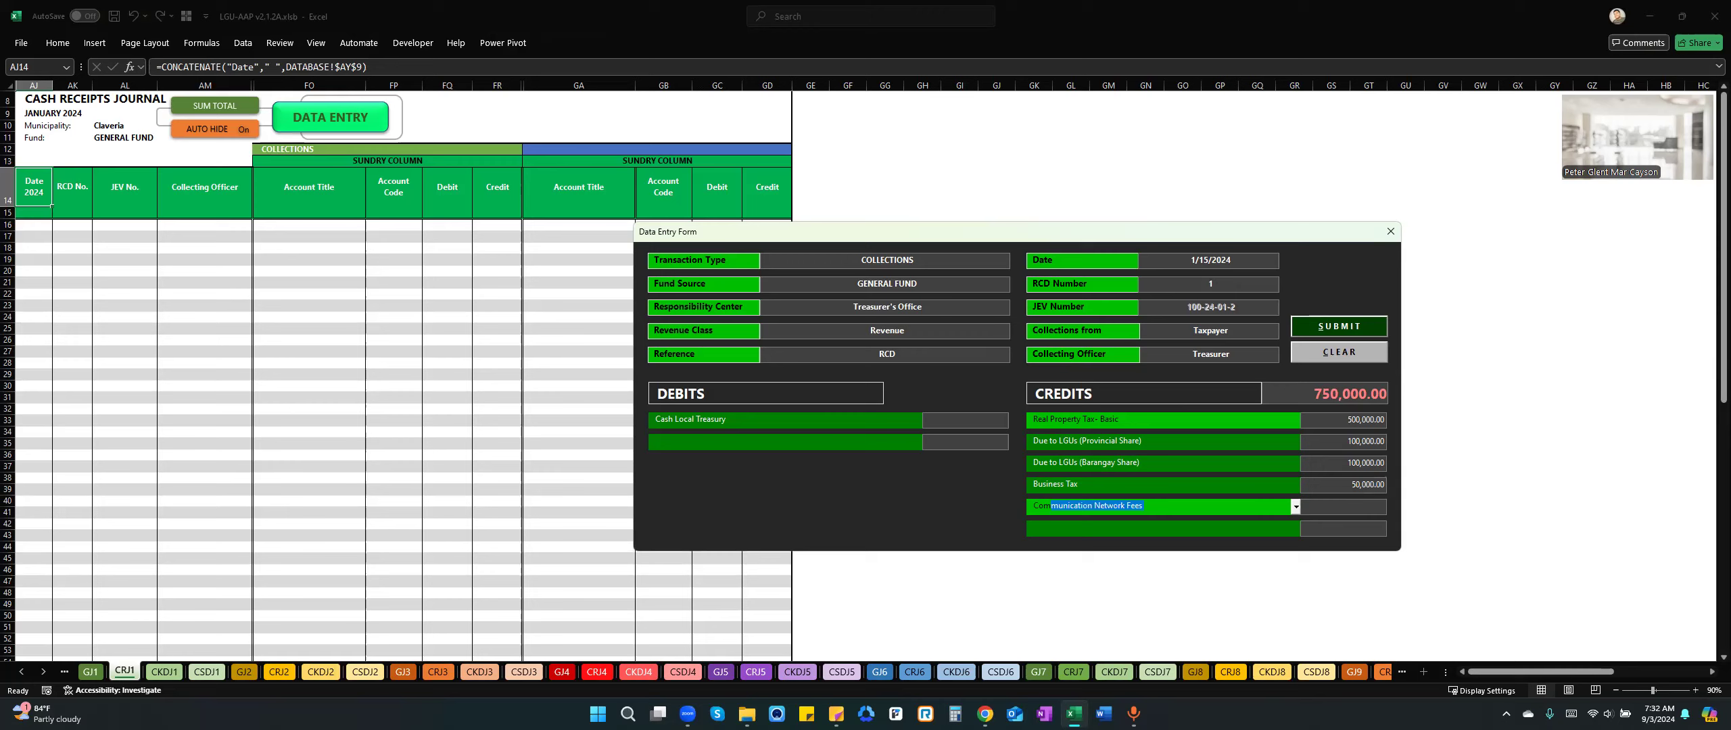
type("munity Tax")
key("Tab")
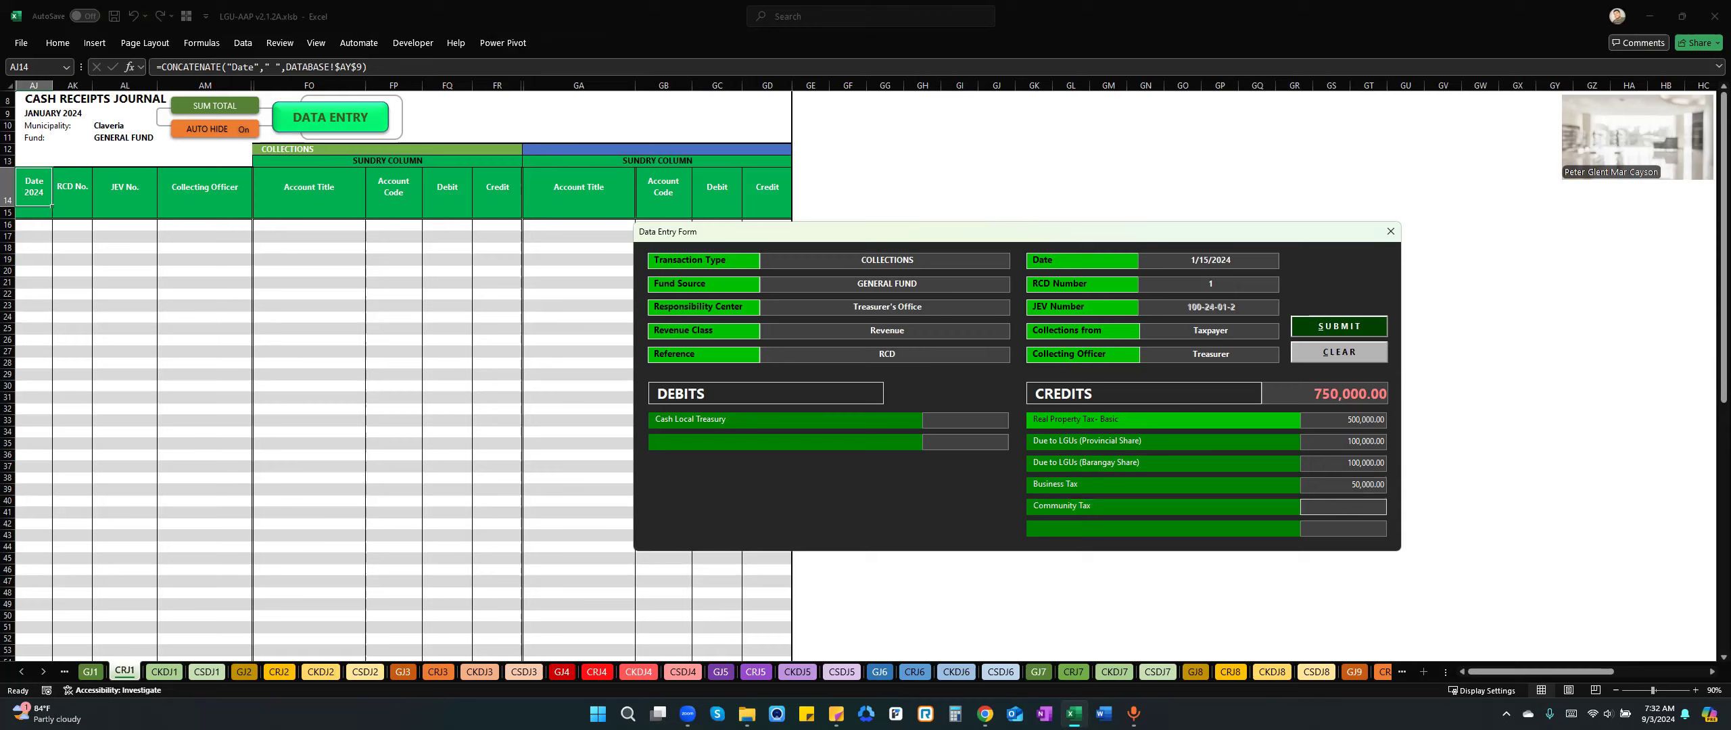
type("20000")
key("Tab")
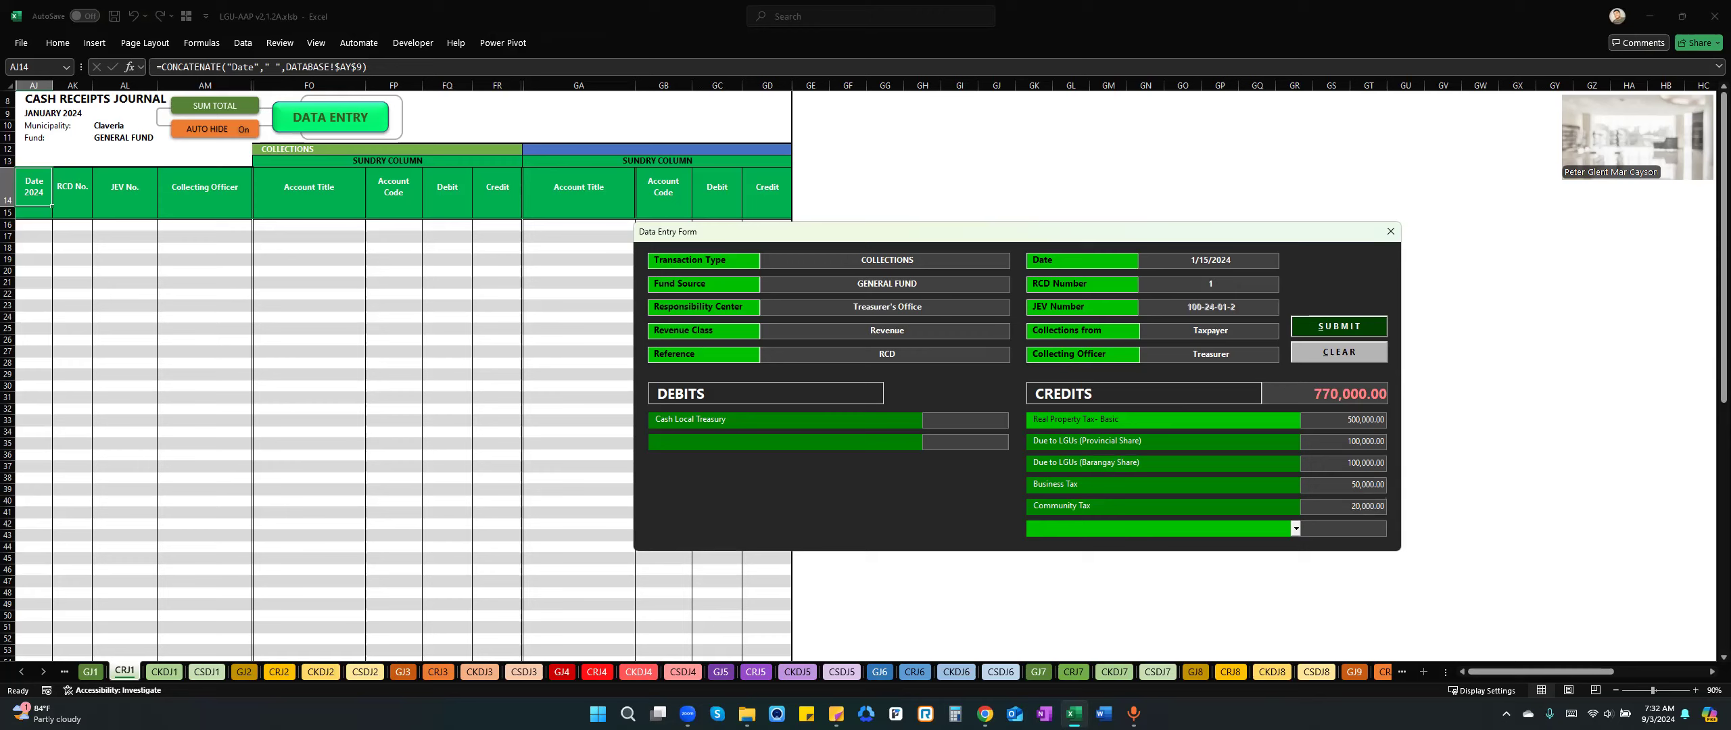
Add a sixth credit line for Clearance and Certification Fees with an amount of 100,000.
type("Clearance and Certification Fees")
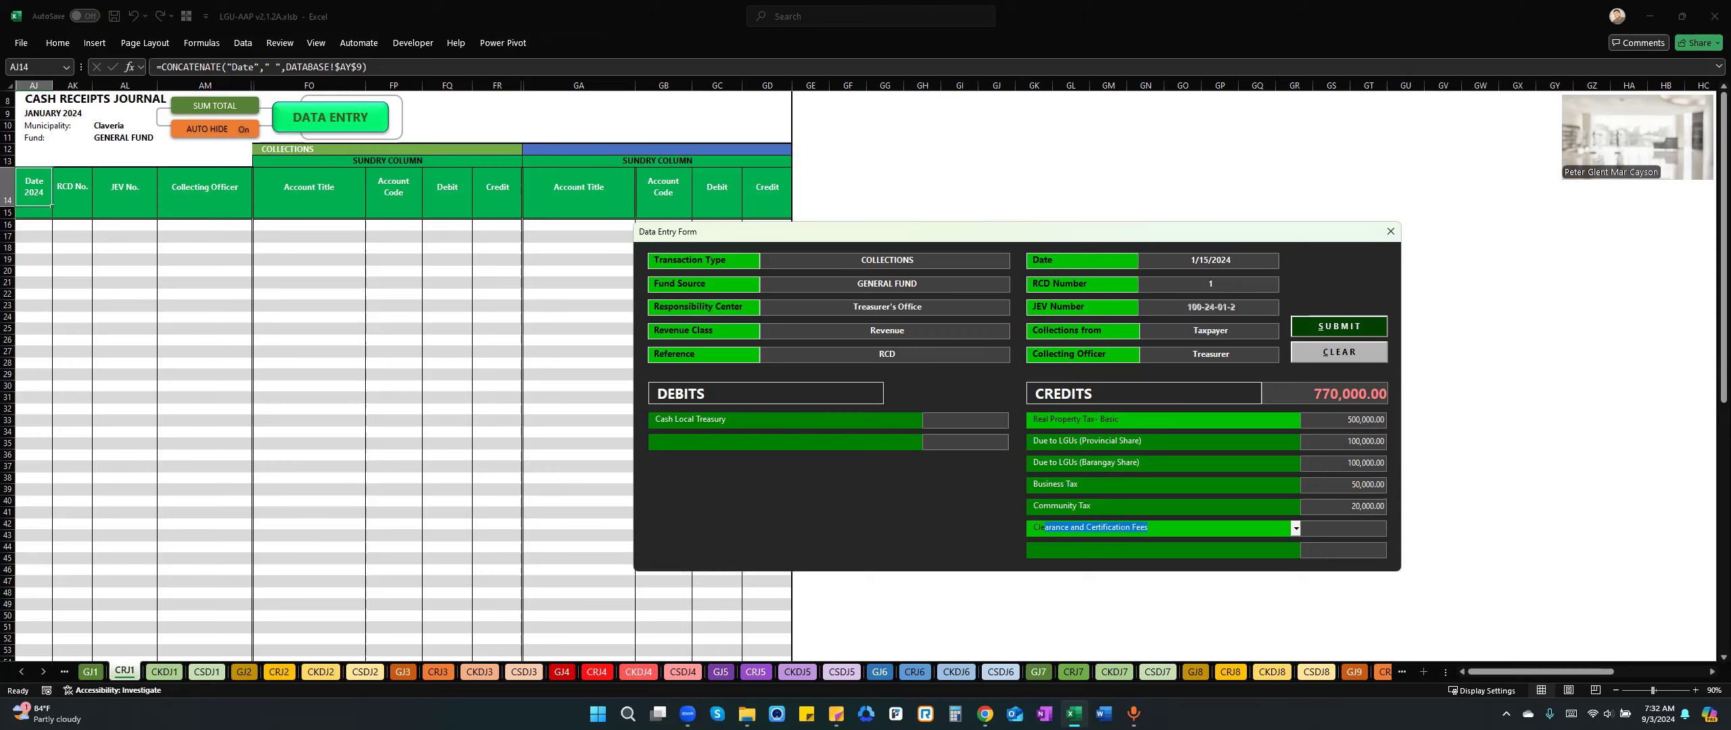
key("Tab")
type("100")
type("000")
key("Tab")
left_click(1253, 524)
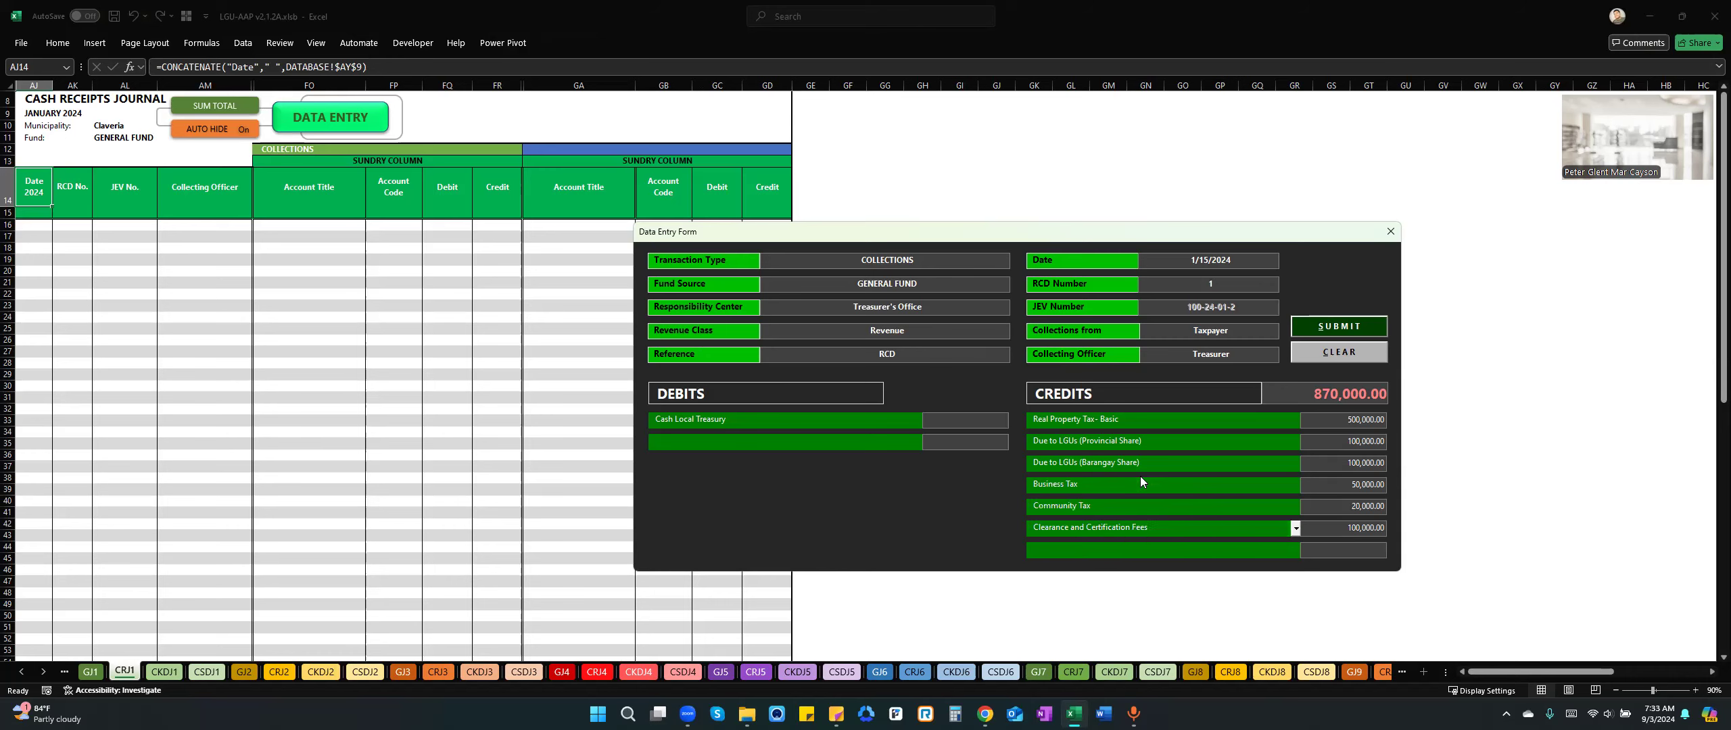
Look through the account titles offered for the first credit line, keeping Real Property Tax- Basic.
left_click(1190, 419)
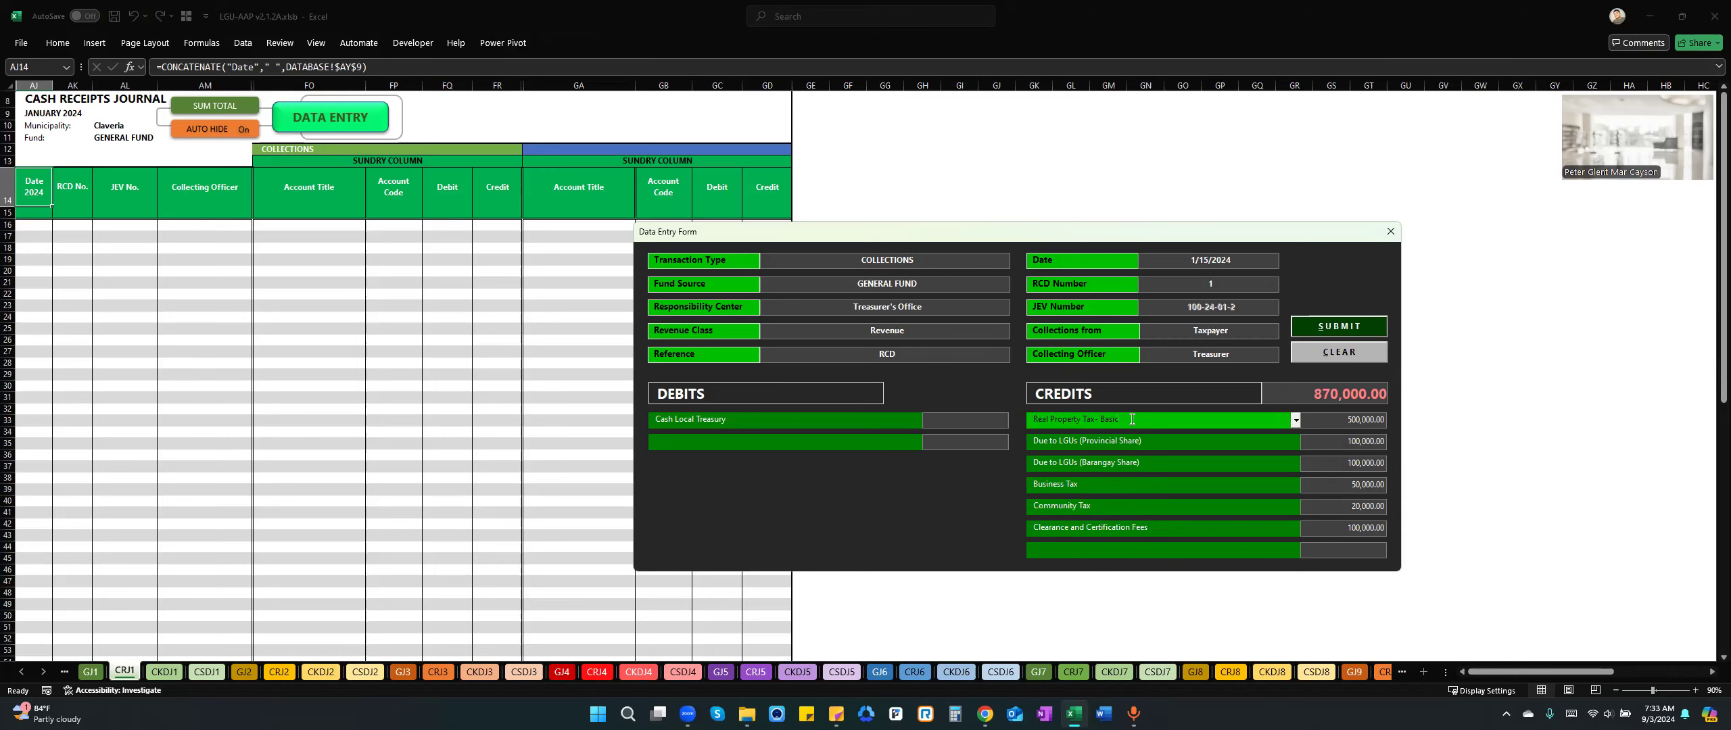
left_click(1296, 421)
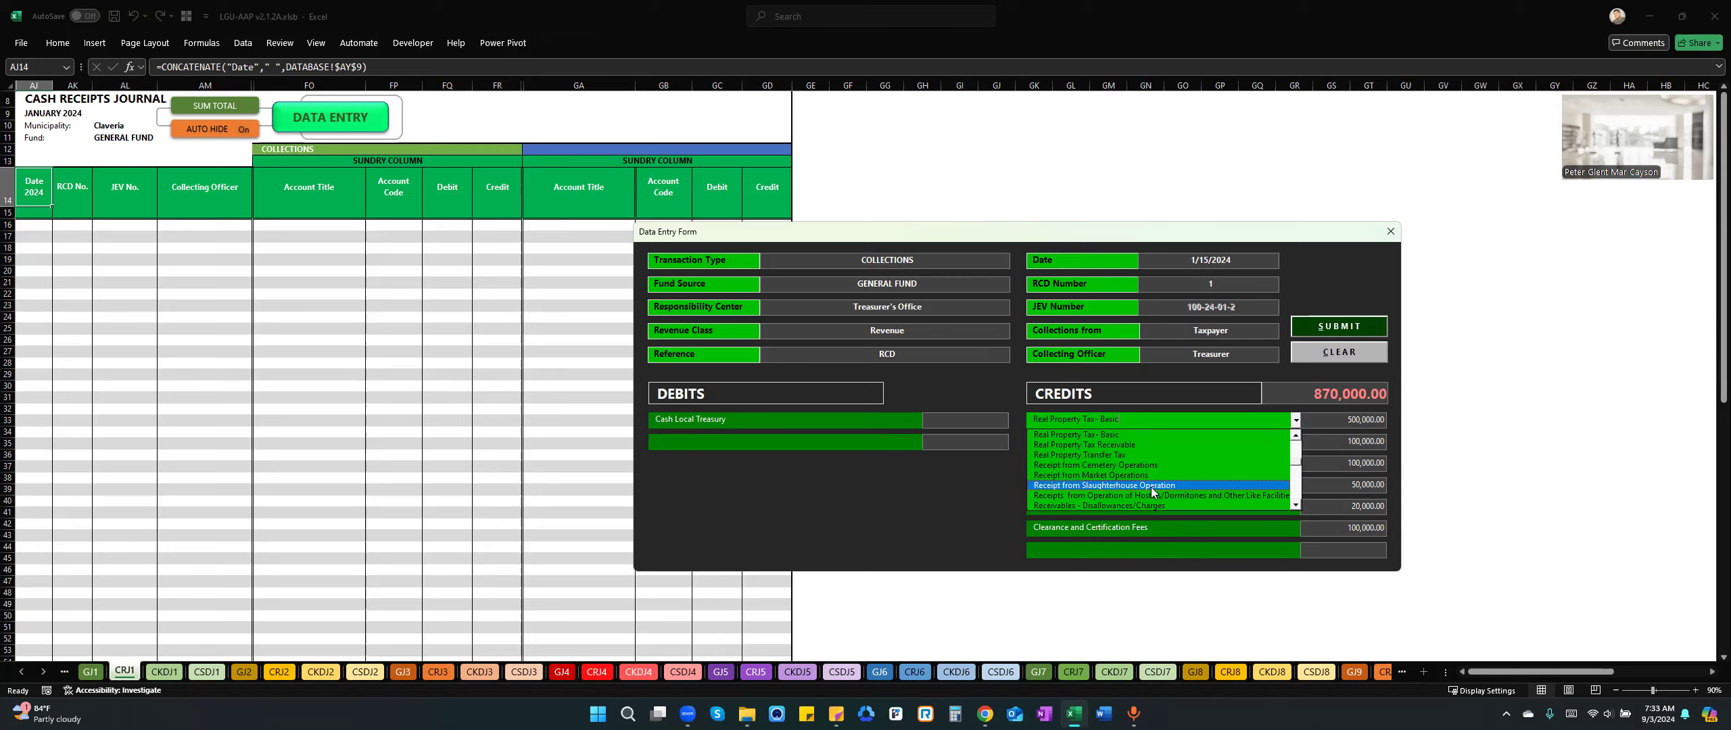
left_click(1356, 551)
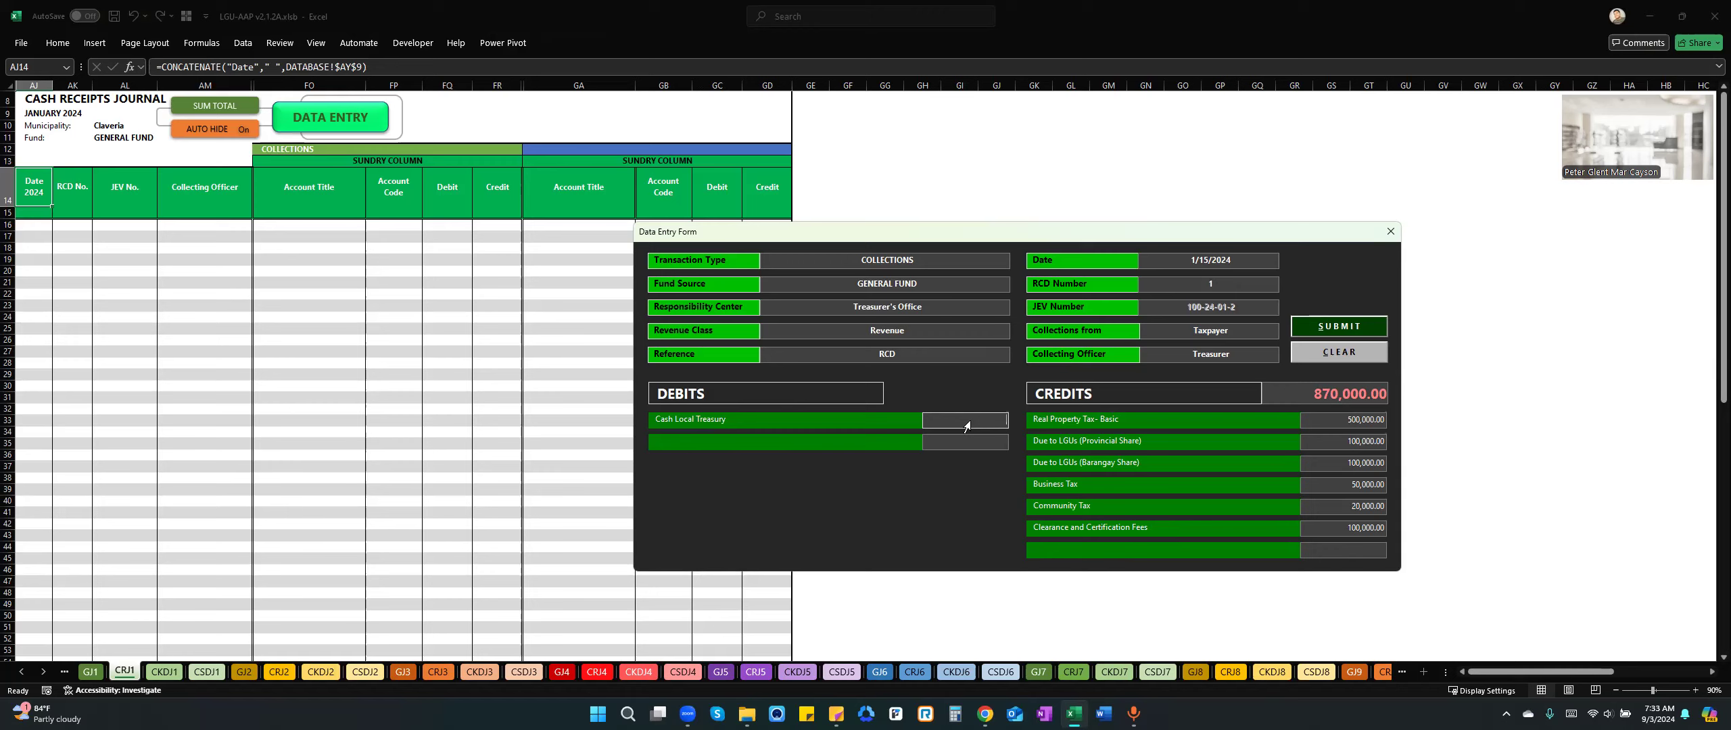
Set the Cash Local Treasury debit to 870,000, submit the collection entry and close the data entry form.
type("870000")
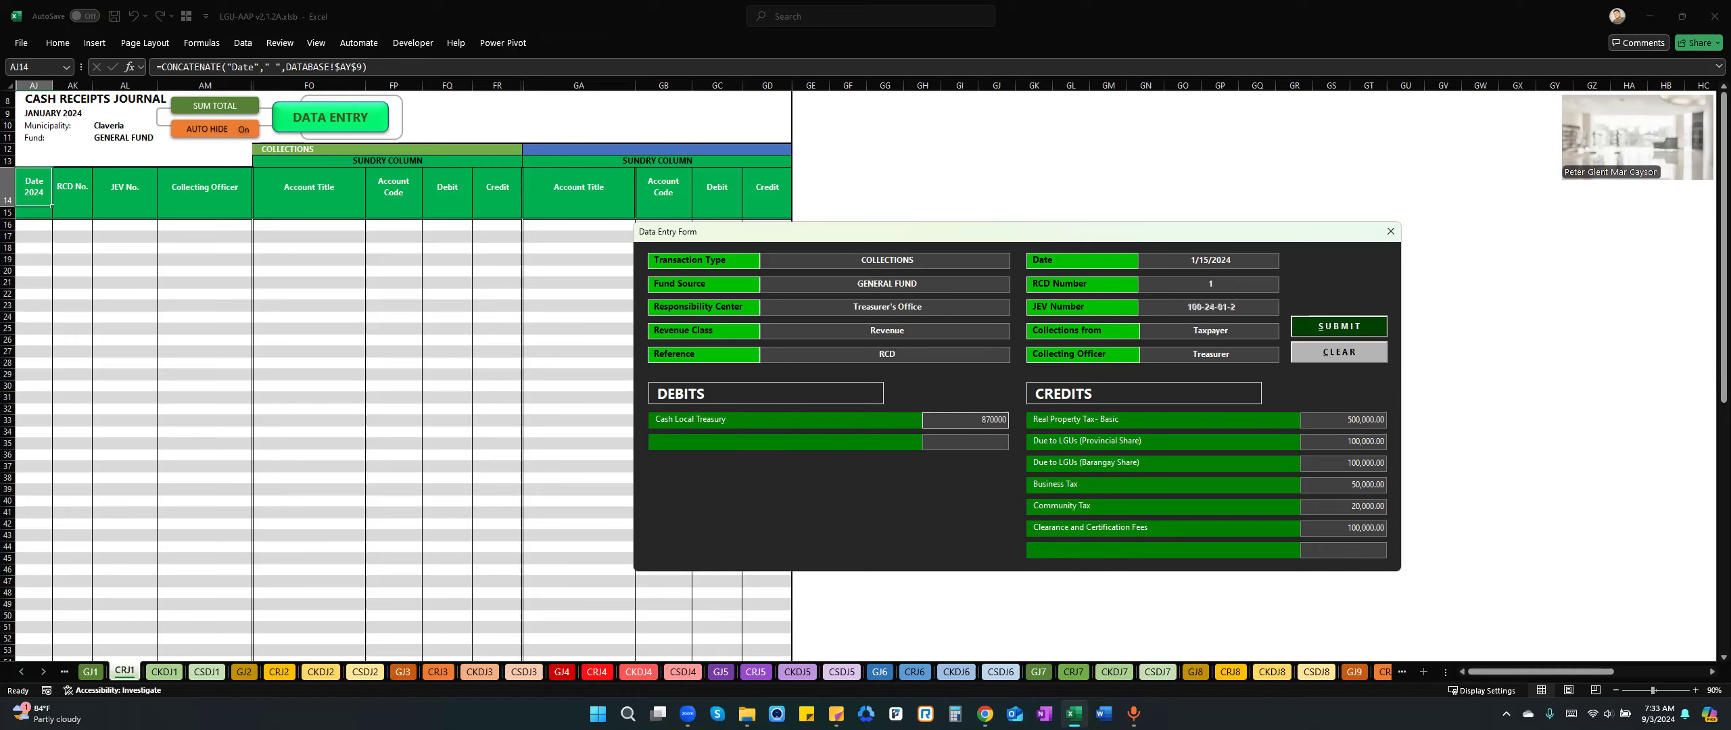
key("Tab")
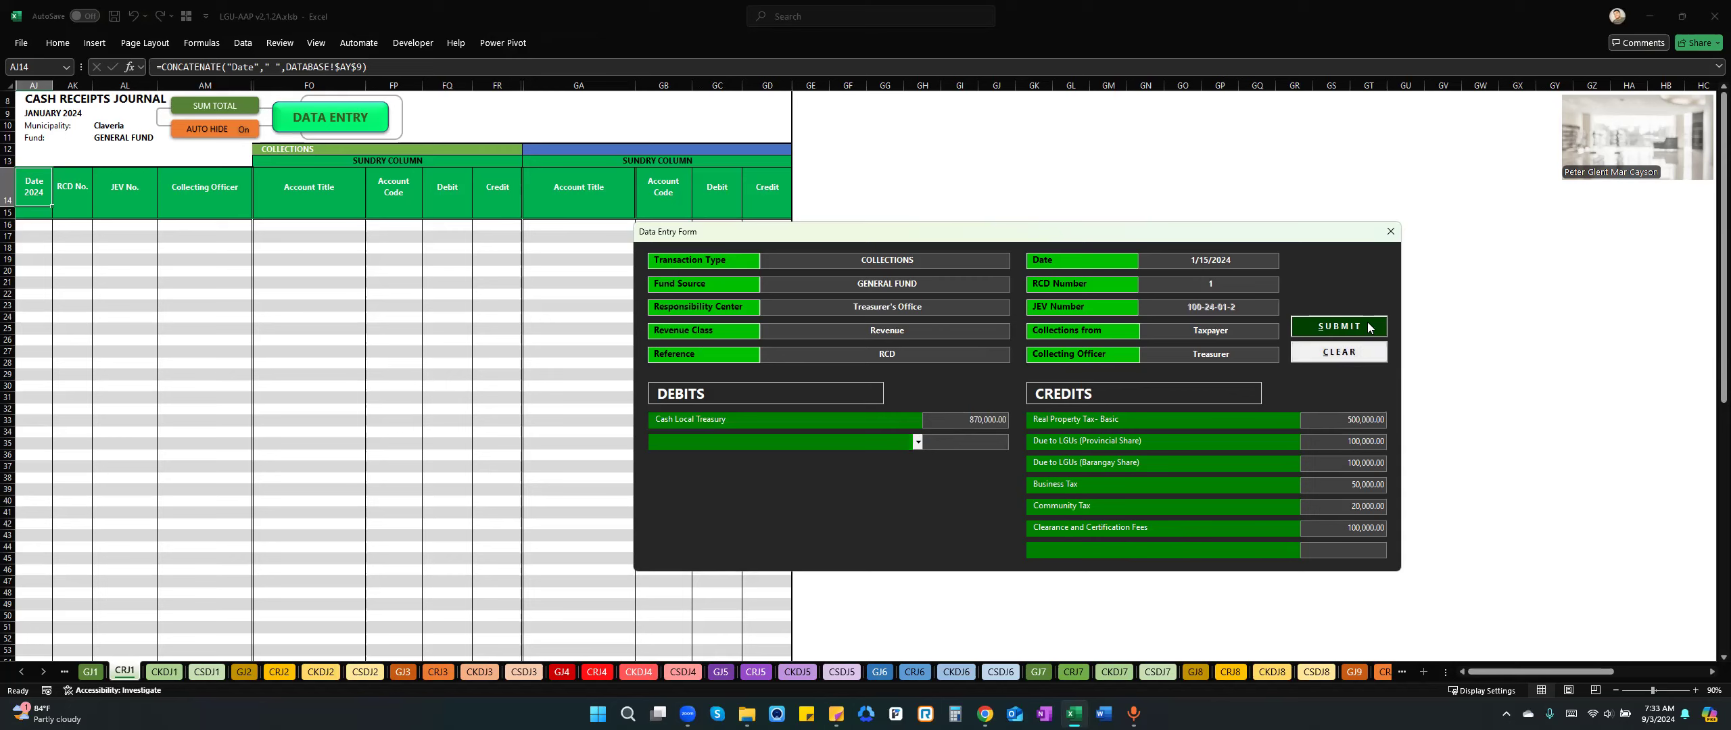
left_click(1342, 325)
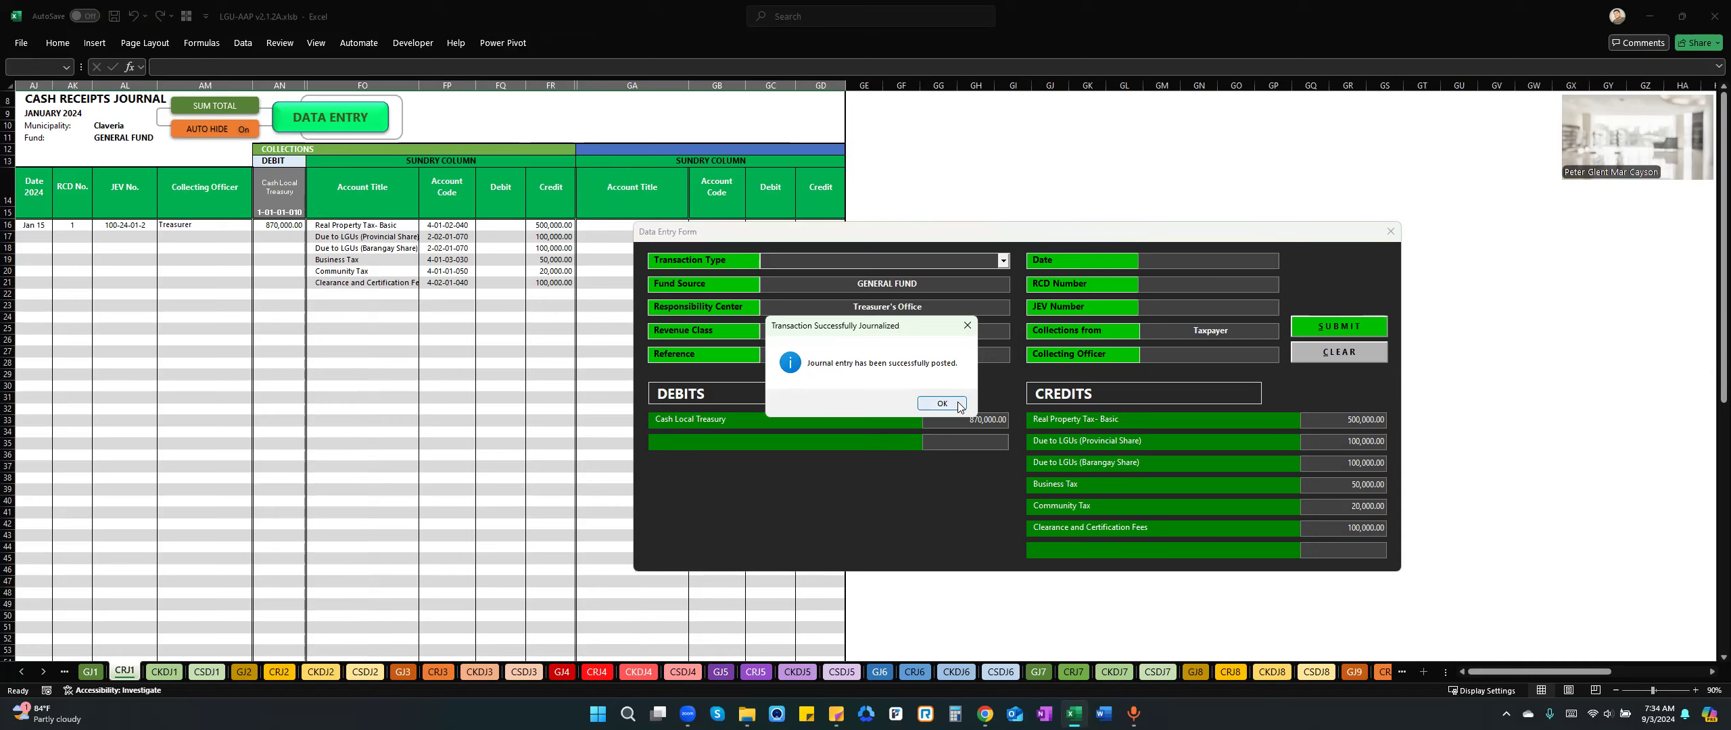
left_click_drag(895, 328, 1082, 317)
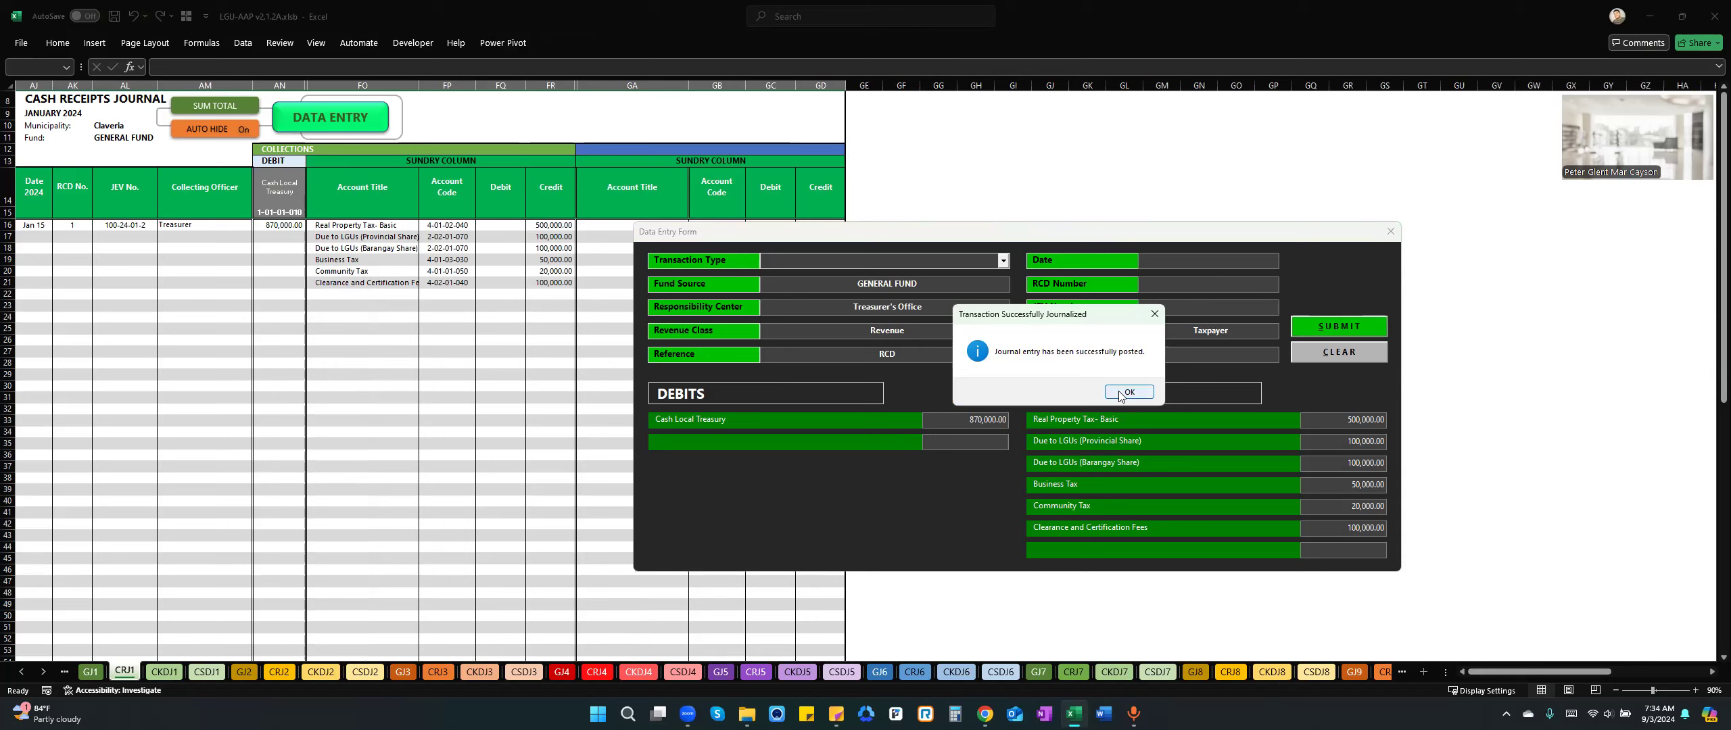
left_click(1127, 392)
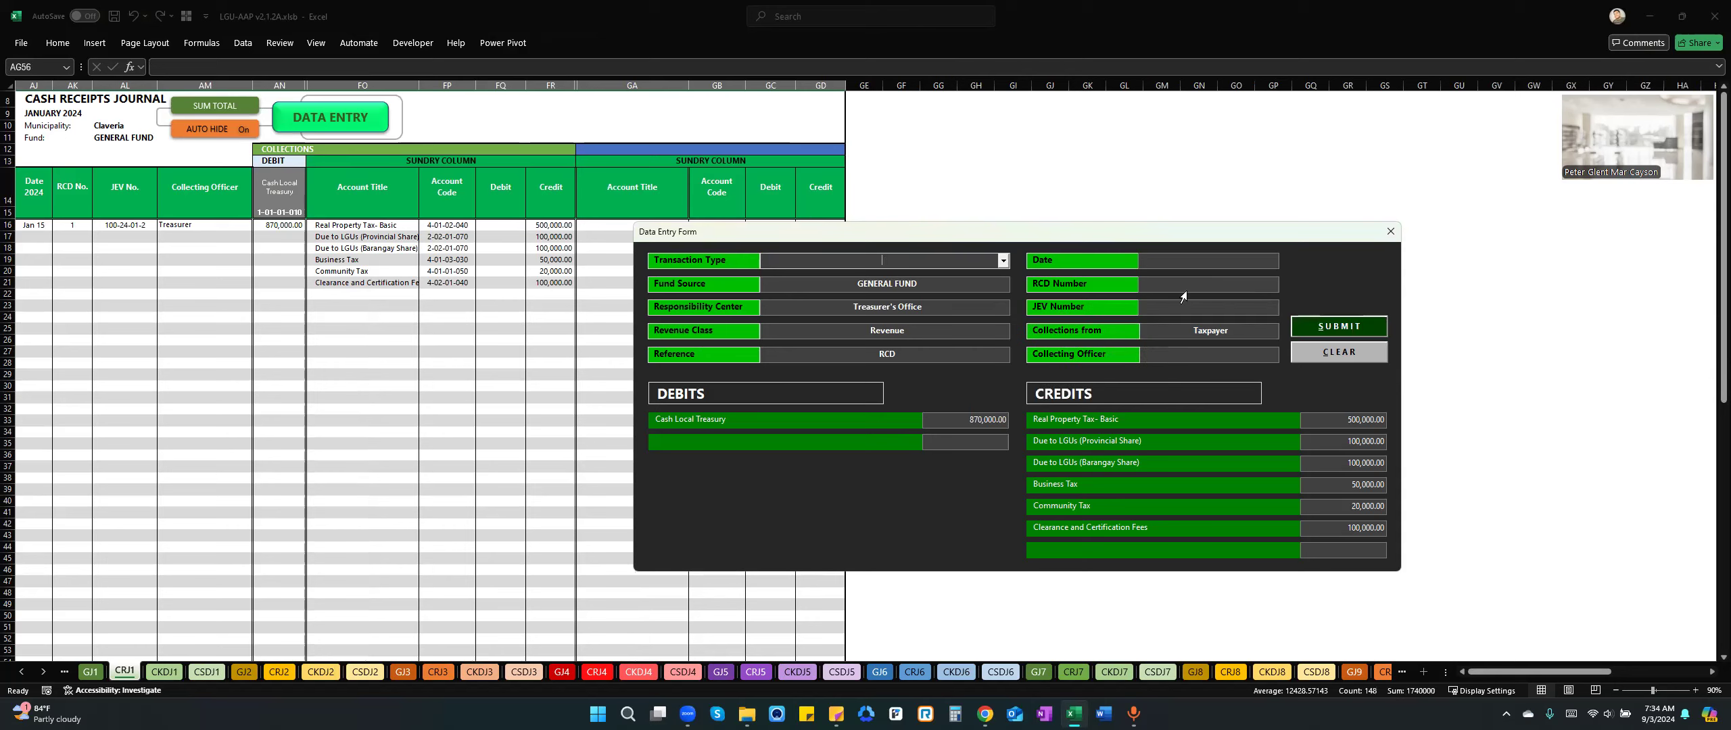
left_click(946, 261)
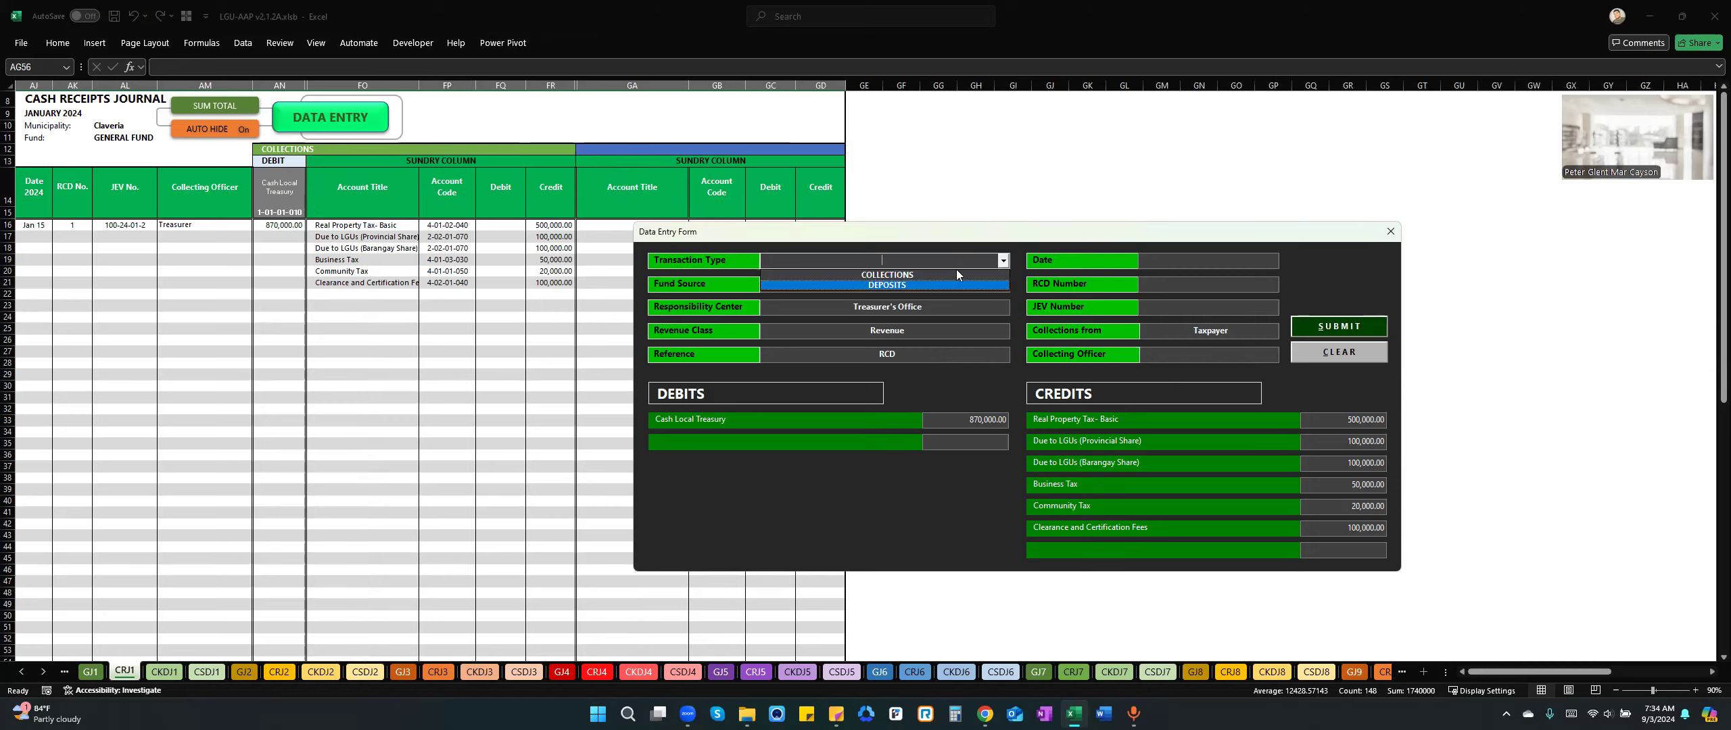
left_click(1382, 236)
left_click(1382, 236)
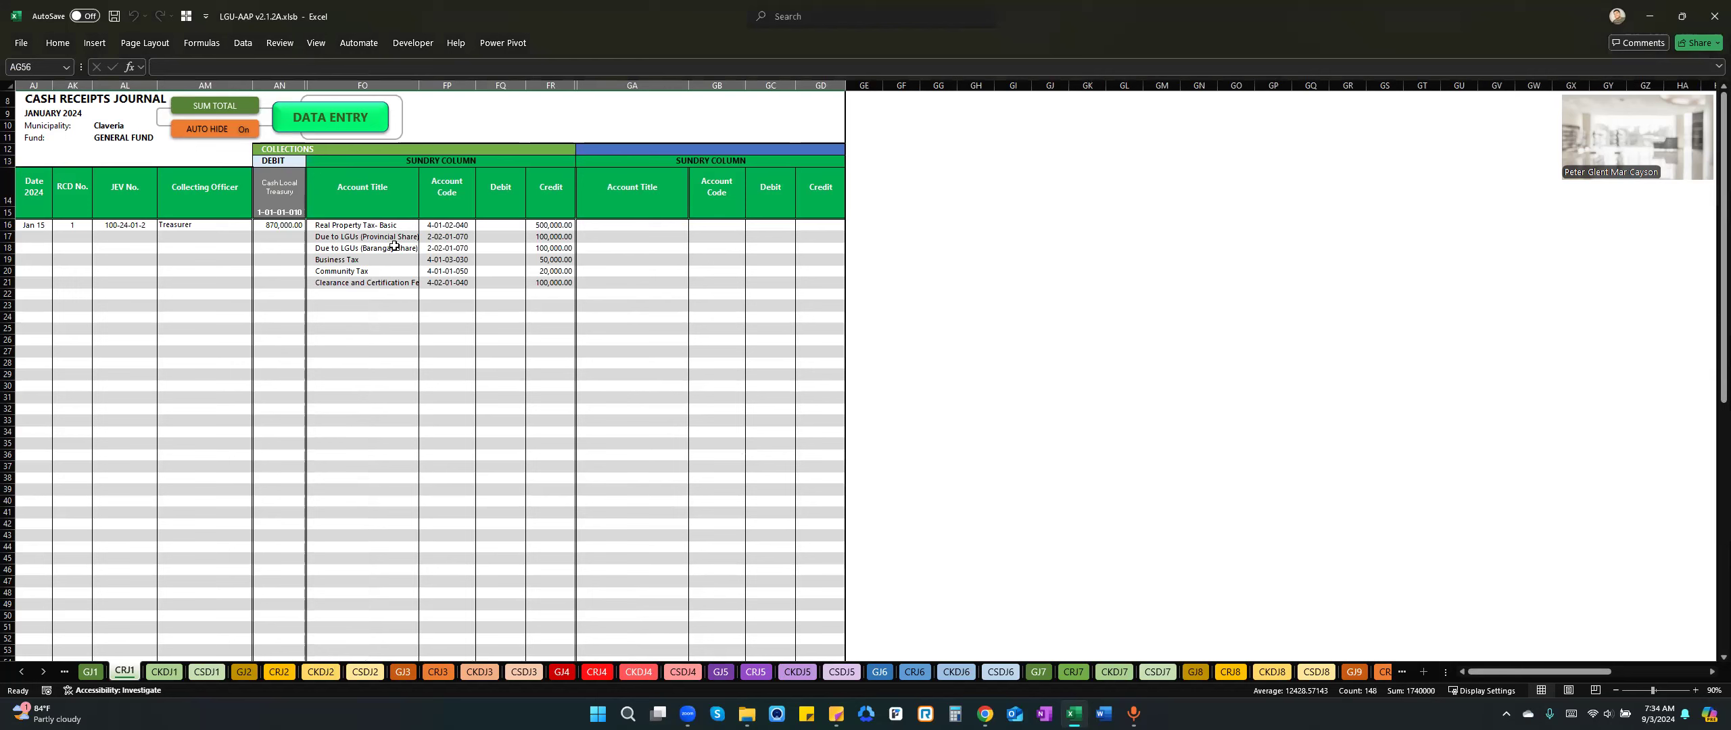
Examine the posted January 15 collection entry and its sundry account titles in the cash receipts journal.
left_click(180, 258)
left_click(381, 240)
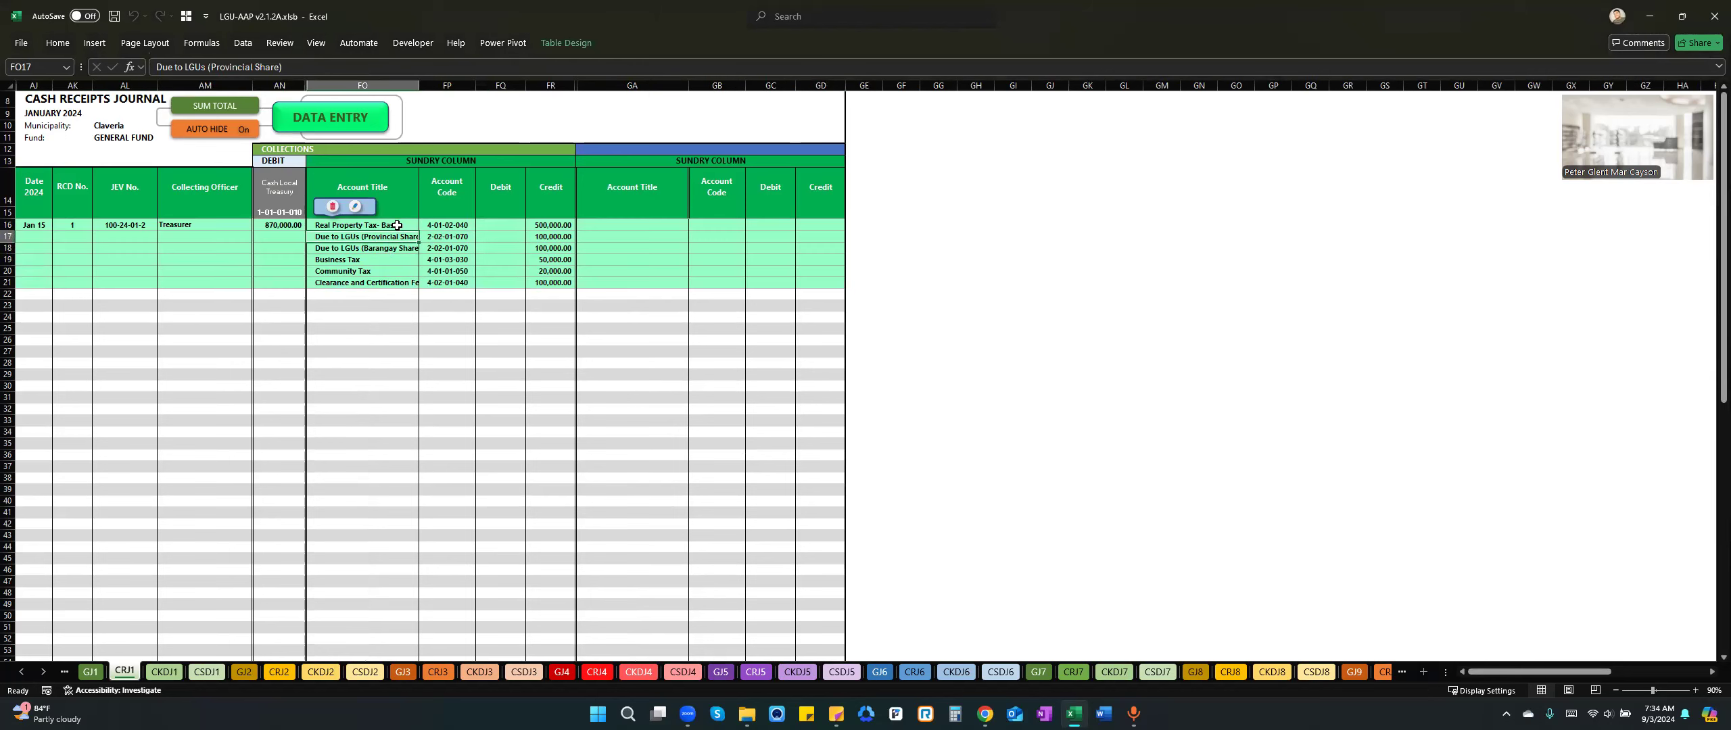
left_click_drag(397, 225, 408, 290)
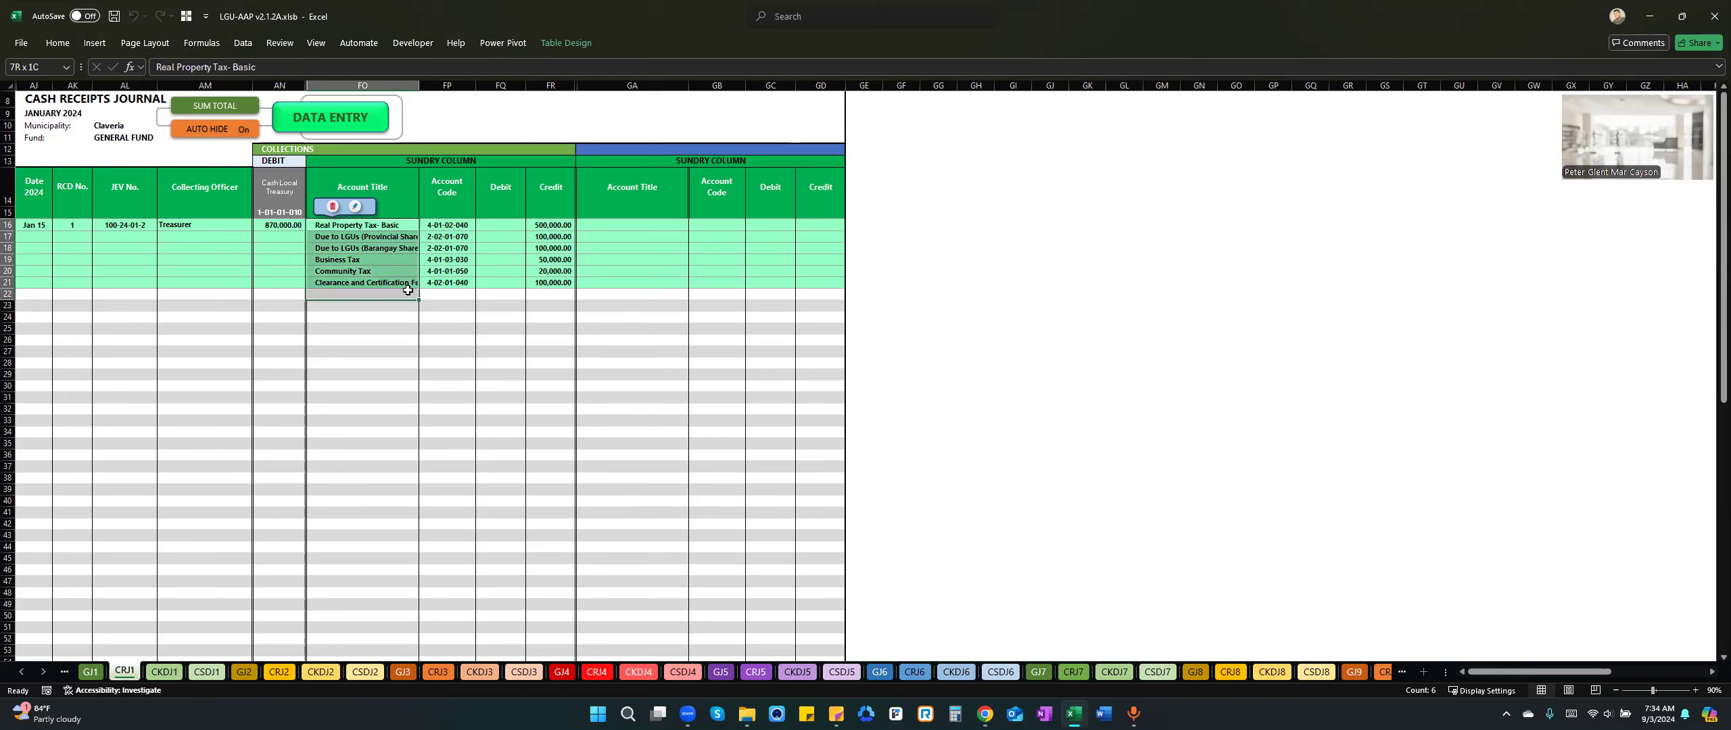
Go to the Statement of Financial Performance sheet SFPERF and examine its revenue and surplus figures.
left_click(20, 673)
left_click(19, 673)
left_click(432, 675)
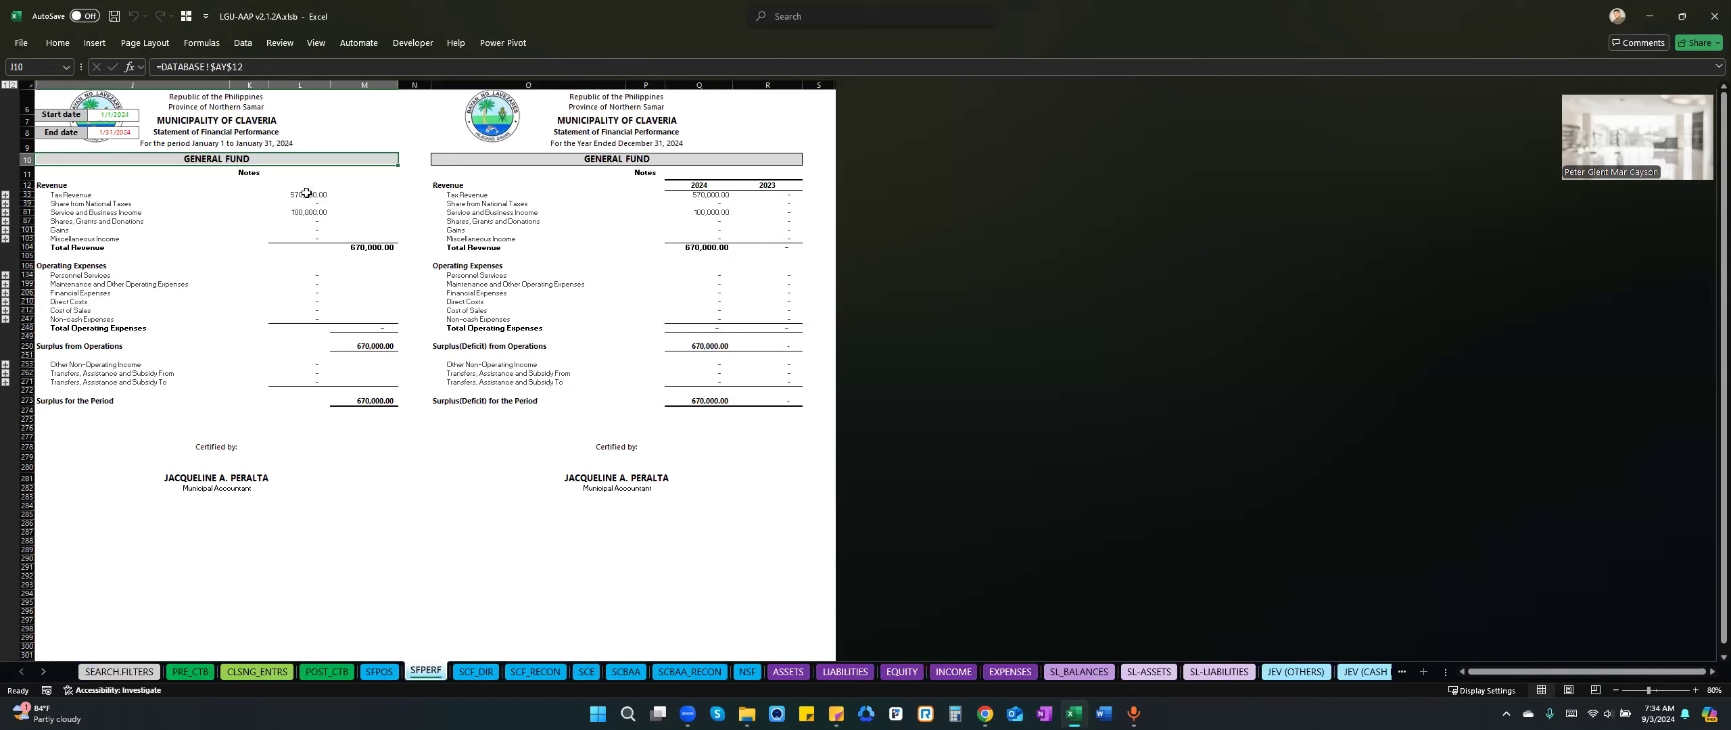
left_click_drag(307, 194, 447, 348)
left_click(259, 162)
left_click(360, 500)
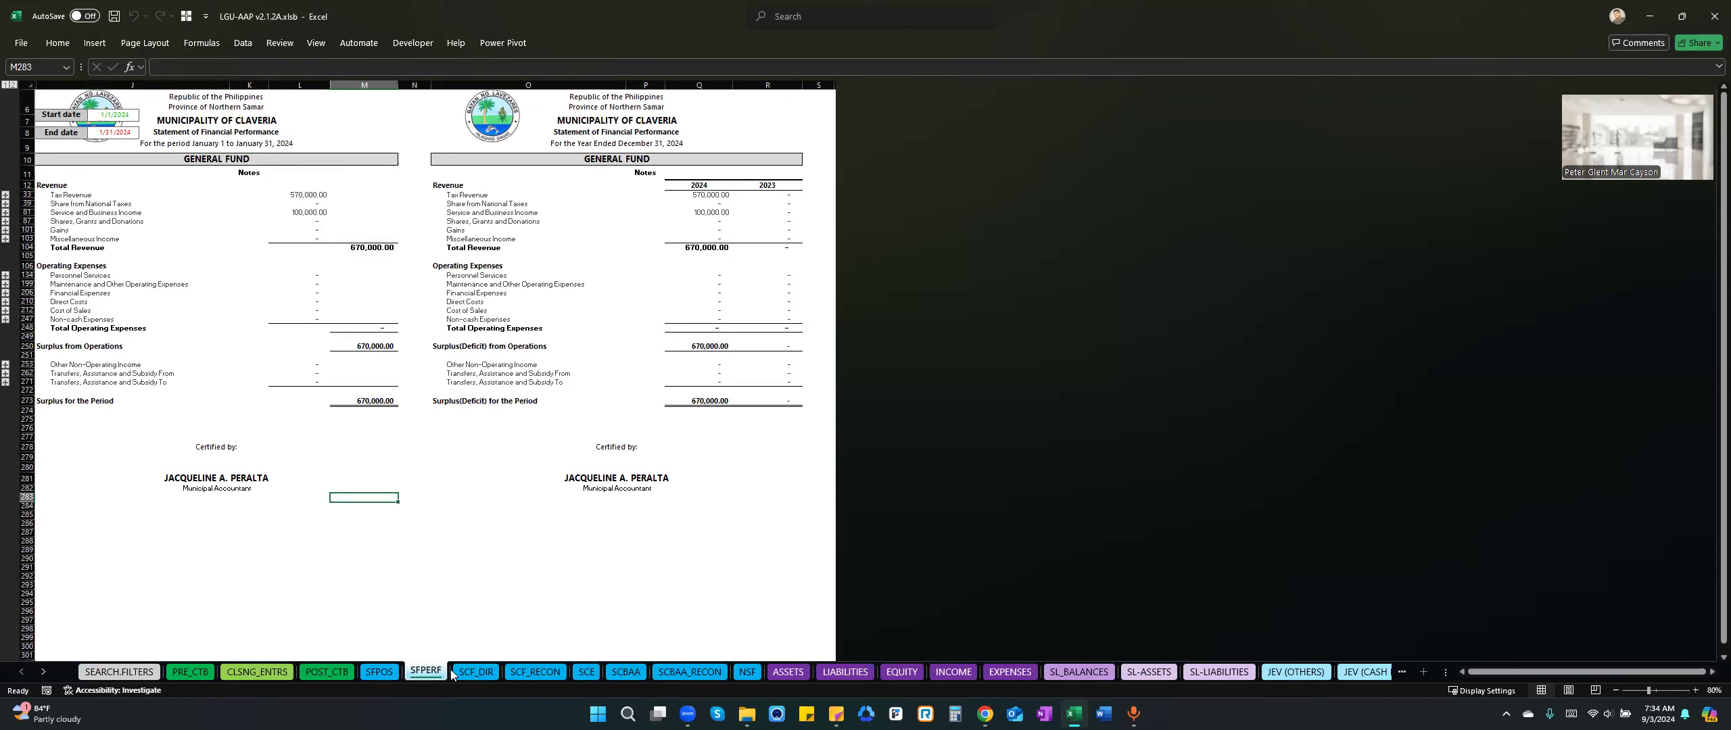
Go to the direct-method Statement of Cash Flows sheet SCF_DIR and examine its cash inflows, outflows and totals.
left_click(478, 672)
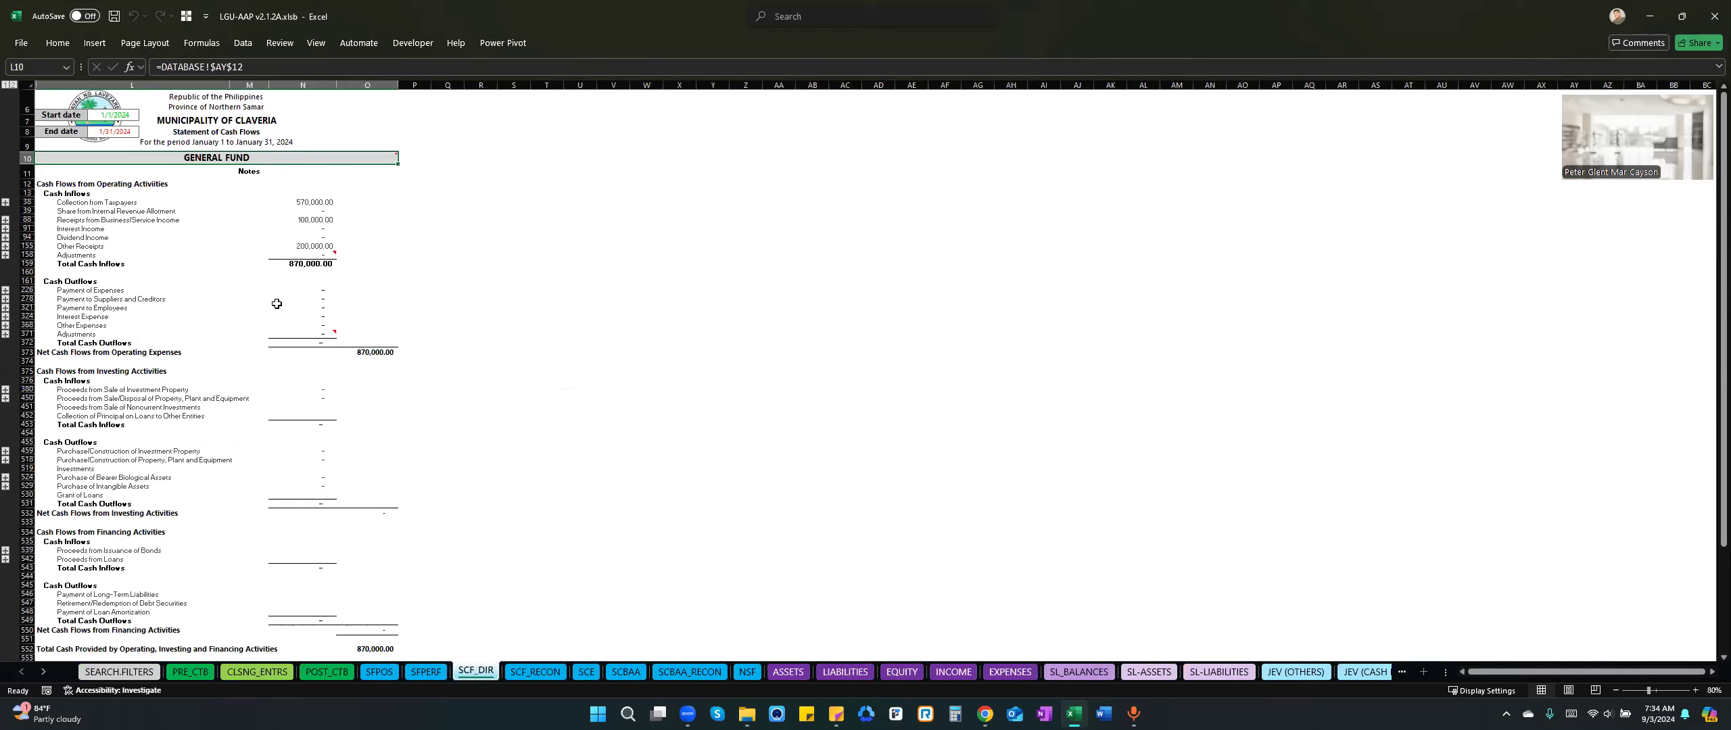
scroll(306, 352, "down", 2)
scroll(307, 356, "up", 3)
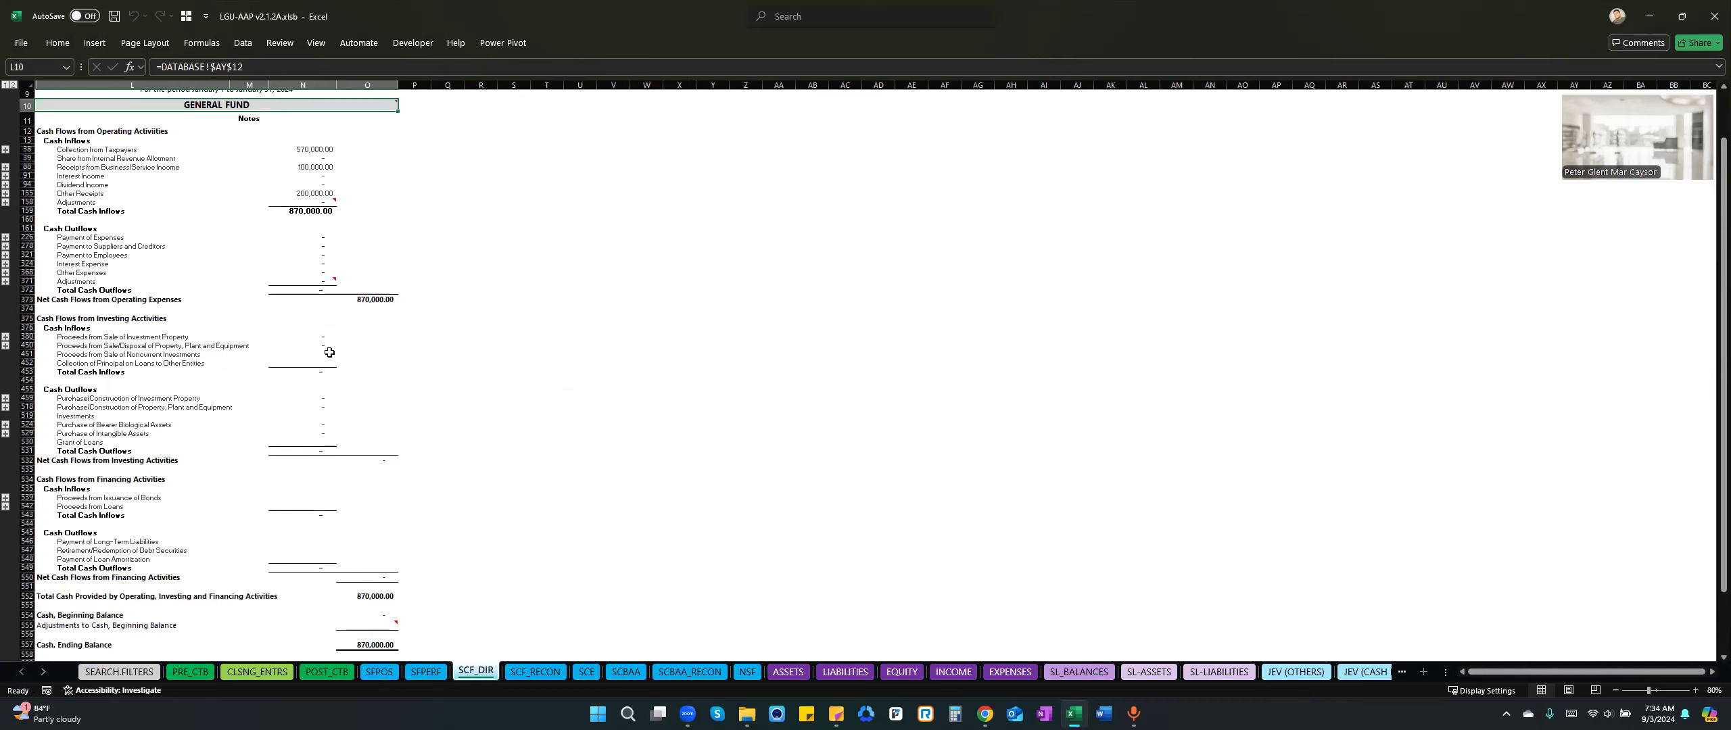
left_click(302, 249)
scroll(356, 332, "up", 1)
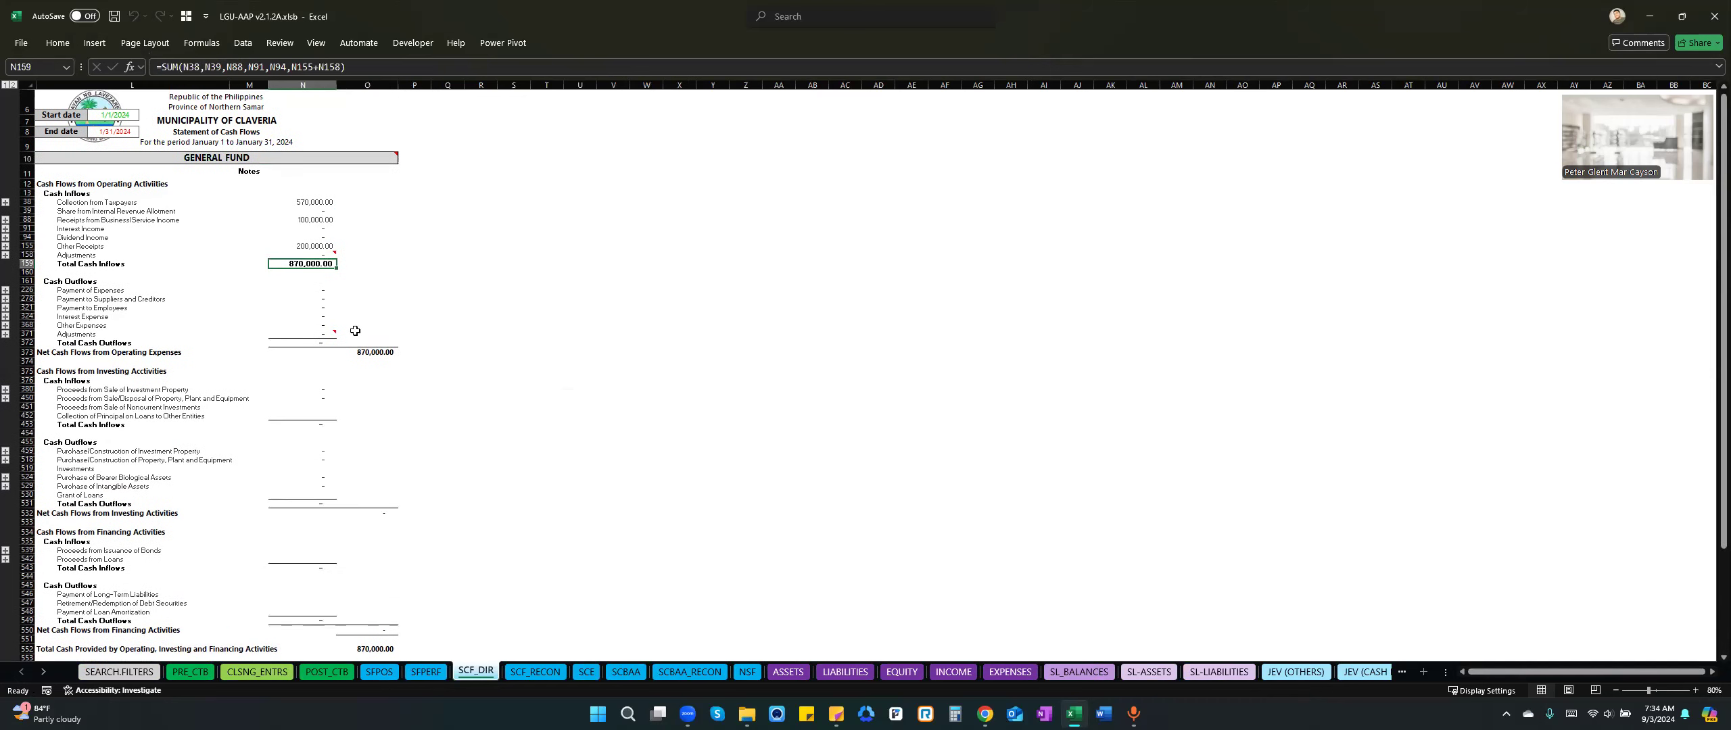
scroll(380, 382, "down", 2)
scroll(380, 382, "down", 2)
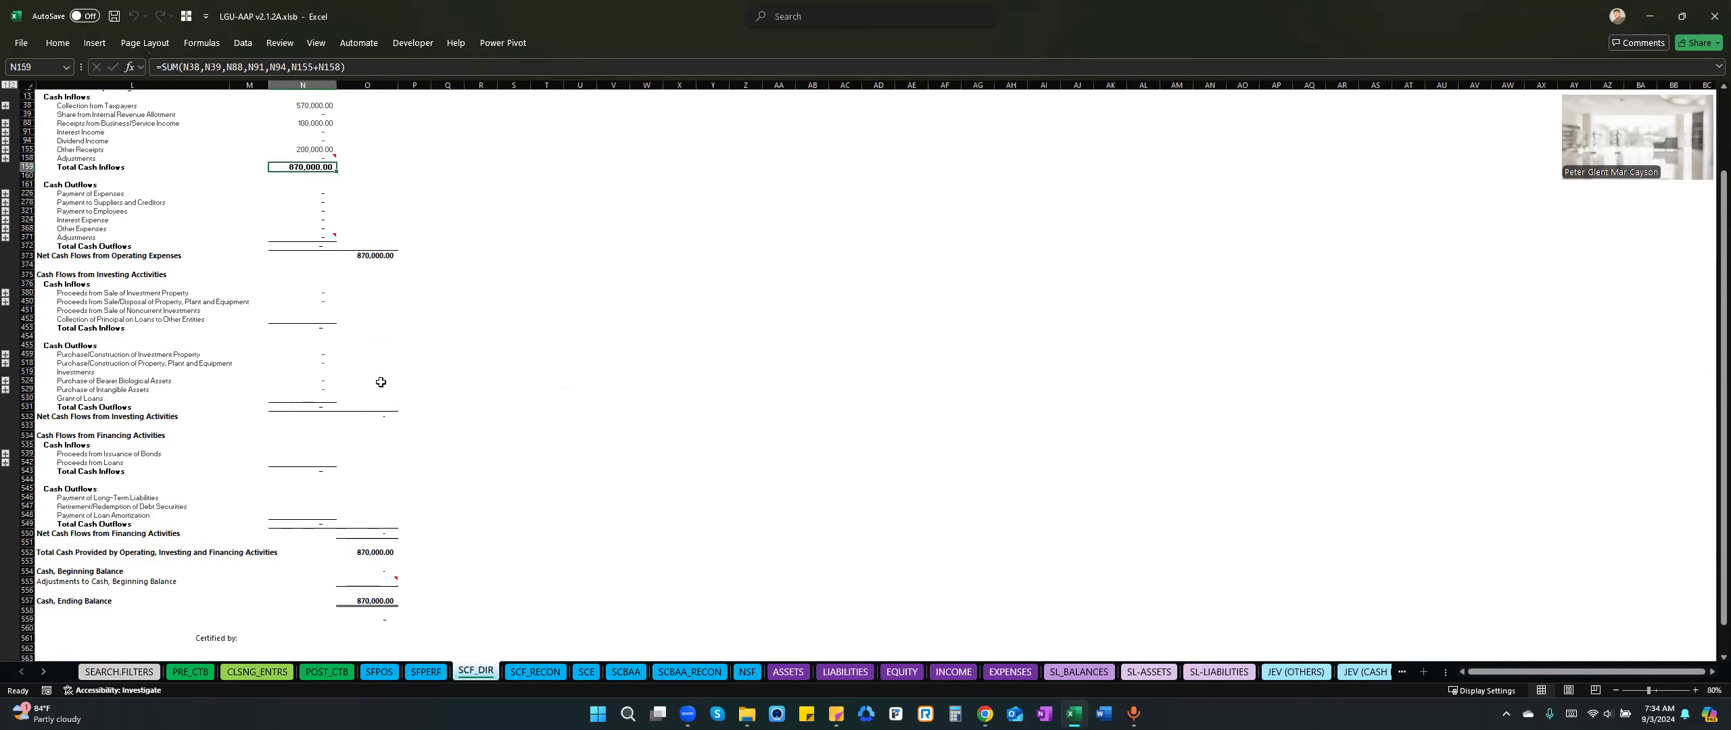
scroll(381, 383, "up", 3)
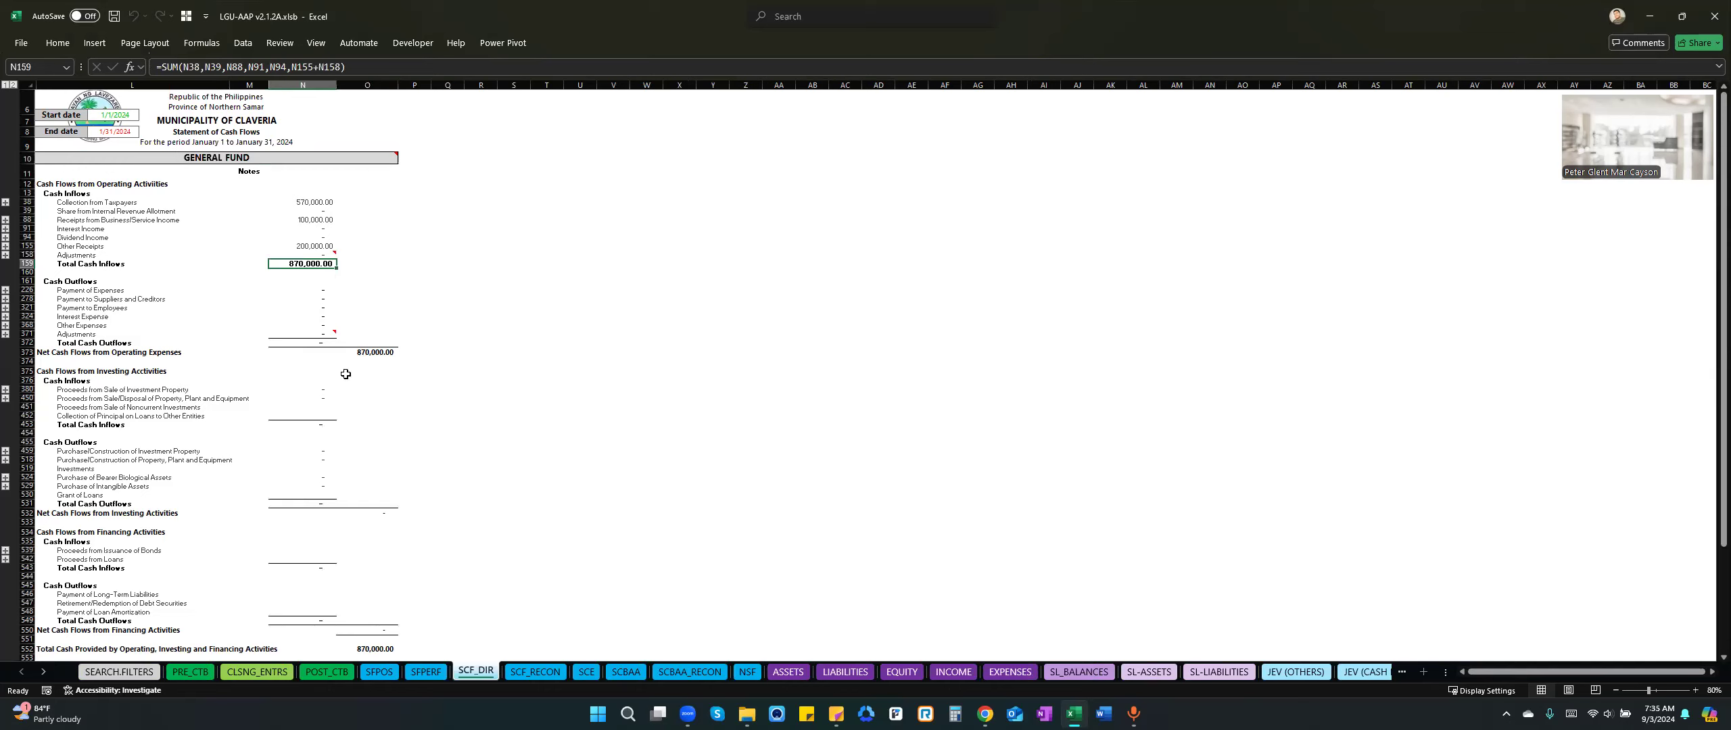
scroll(336, 391, "down", 1)
scroll(336, 390, "down", 1)
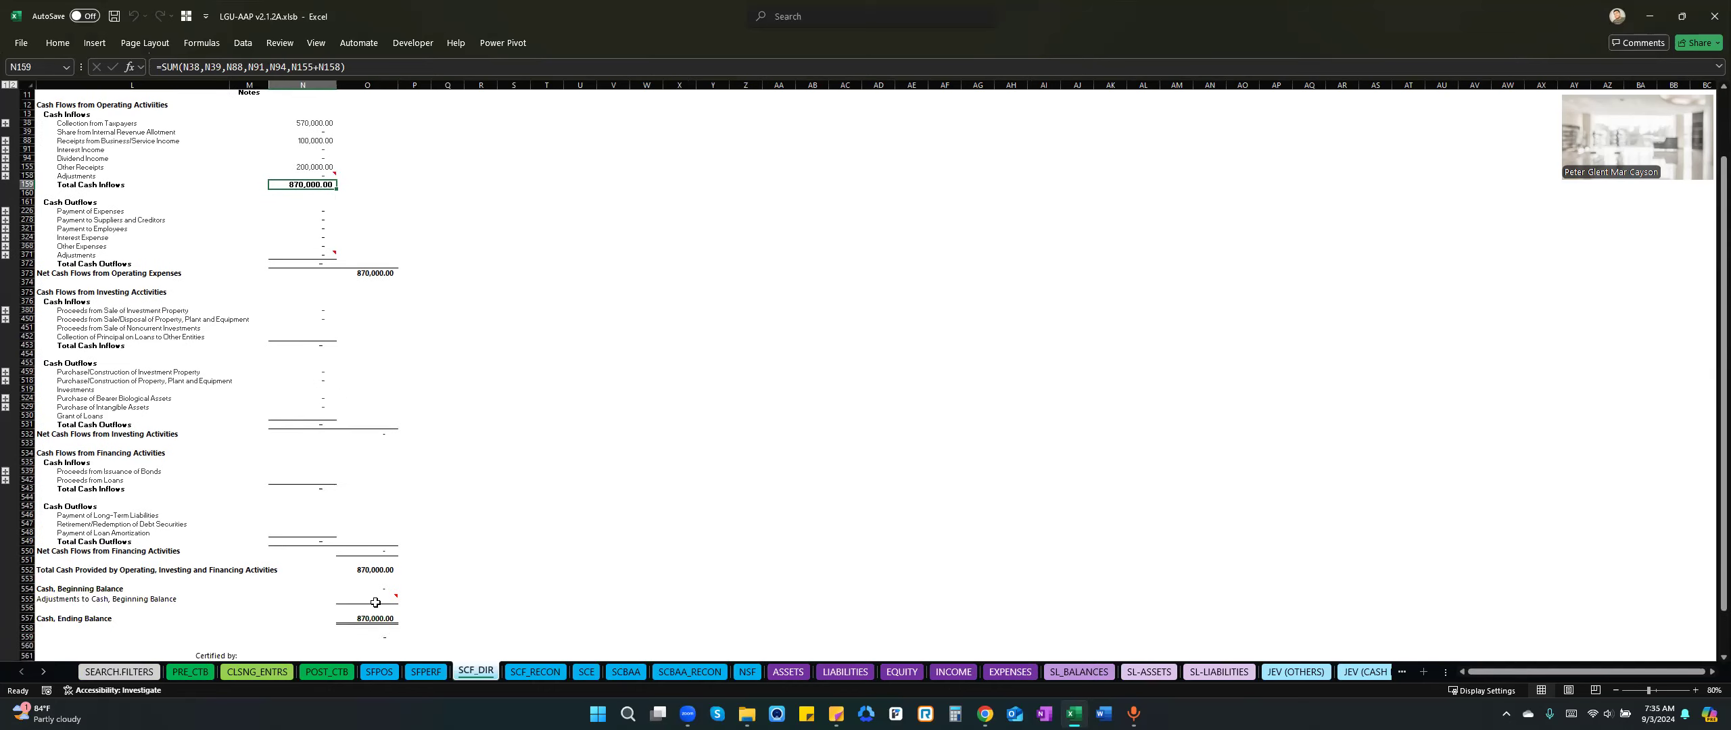
Inspect the check cell O559 under Cash, Ending Balance that compares it with the Statement of Financial Position.
left_click(367, 638)
scroll(421, 583, "down", 1)
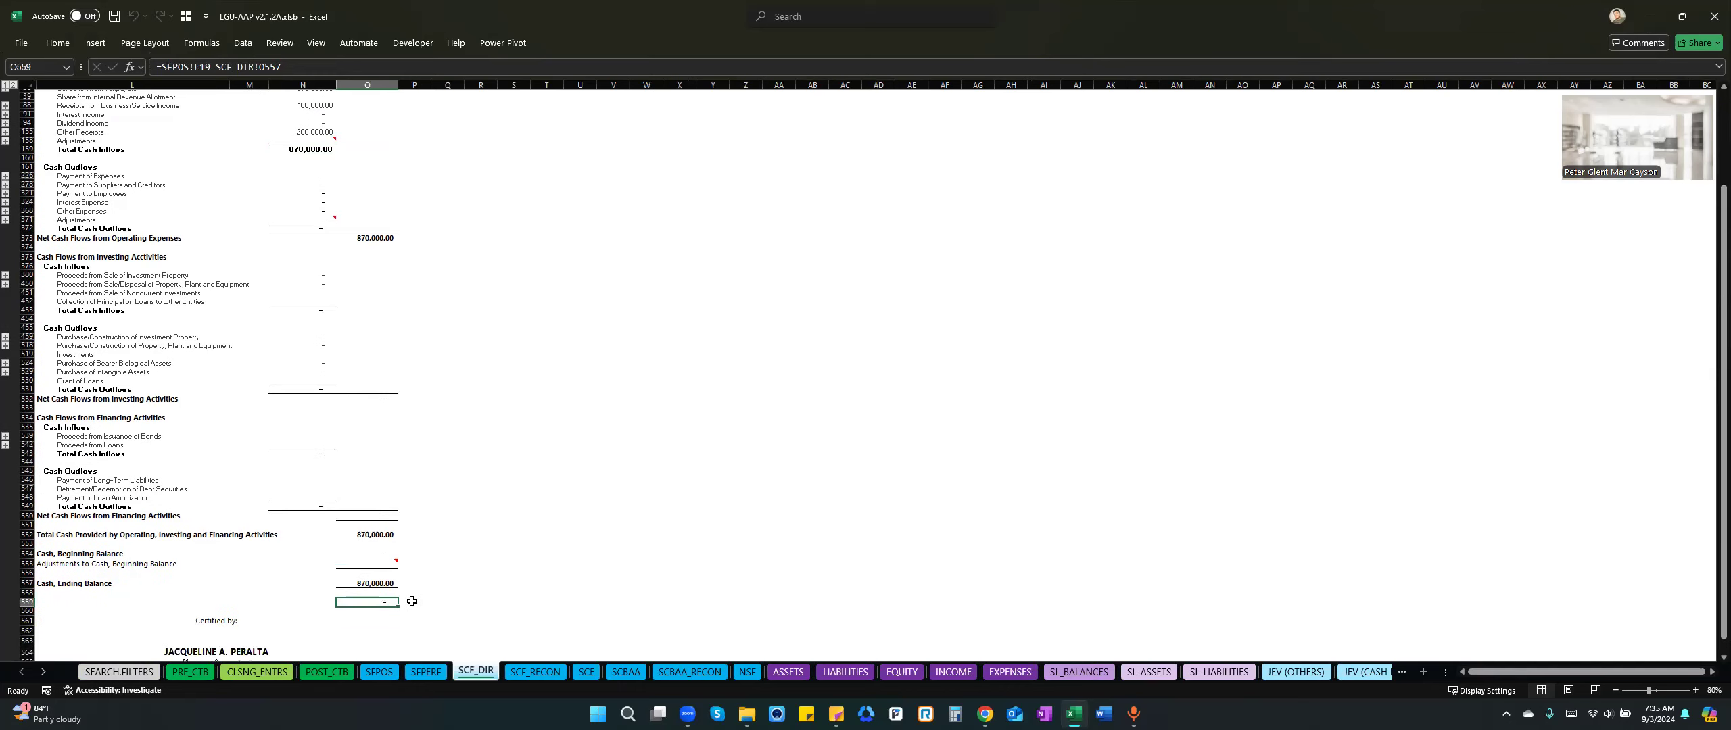
left_click(430, 600)
left_click(380, 602)
left_click(420, 604)
left_click(399, 628)
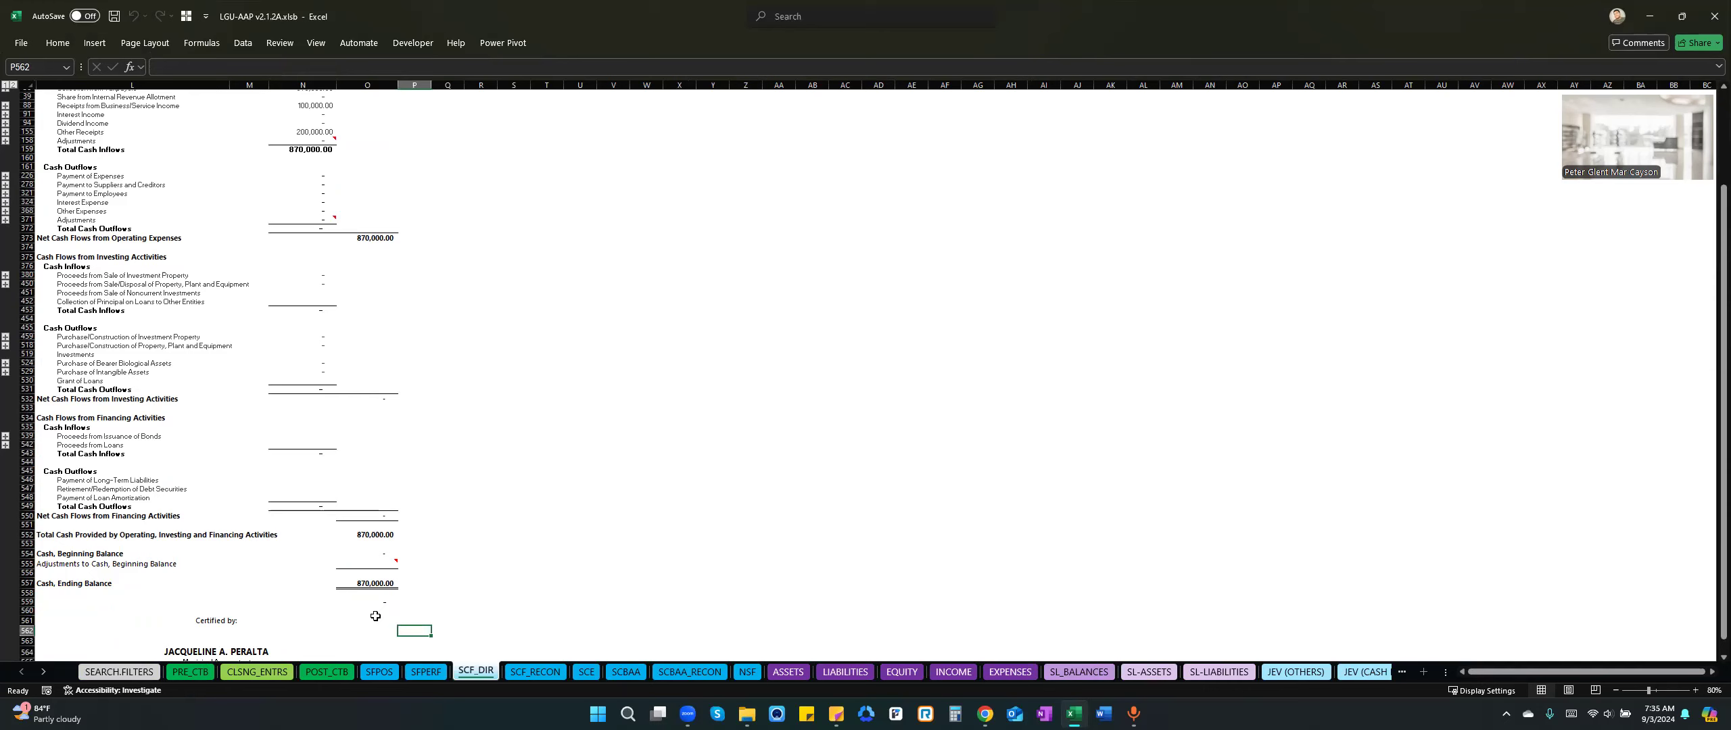
Compare Cash, Ending Balance with Cash and Cash Equivalents on the SFPOS sheet, returning to SCF_DIR.
left_click(363, 585)
left_click(378, 672)
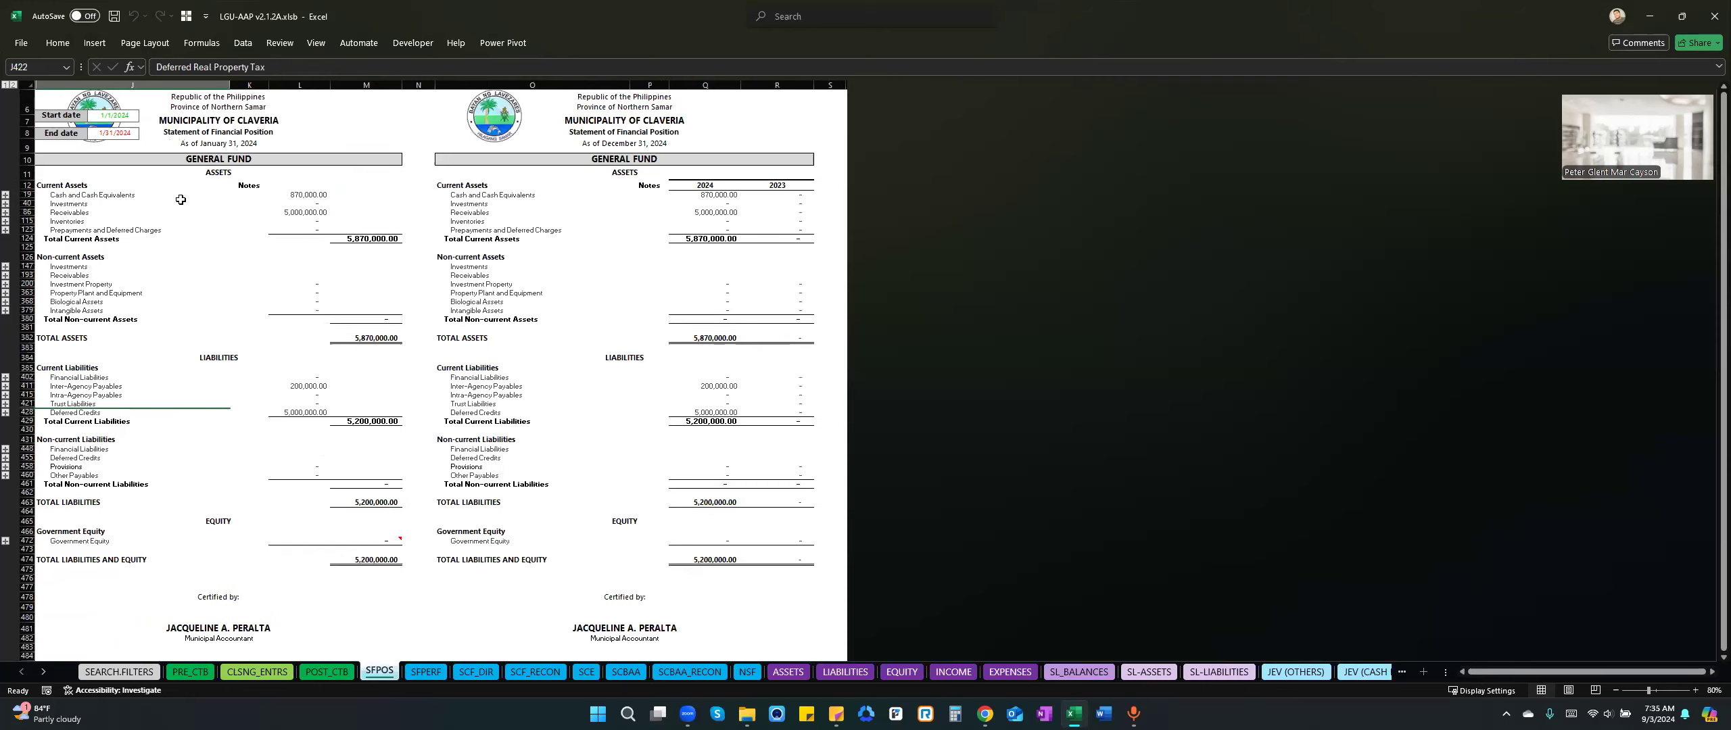
left_click(303, 194)
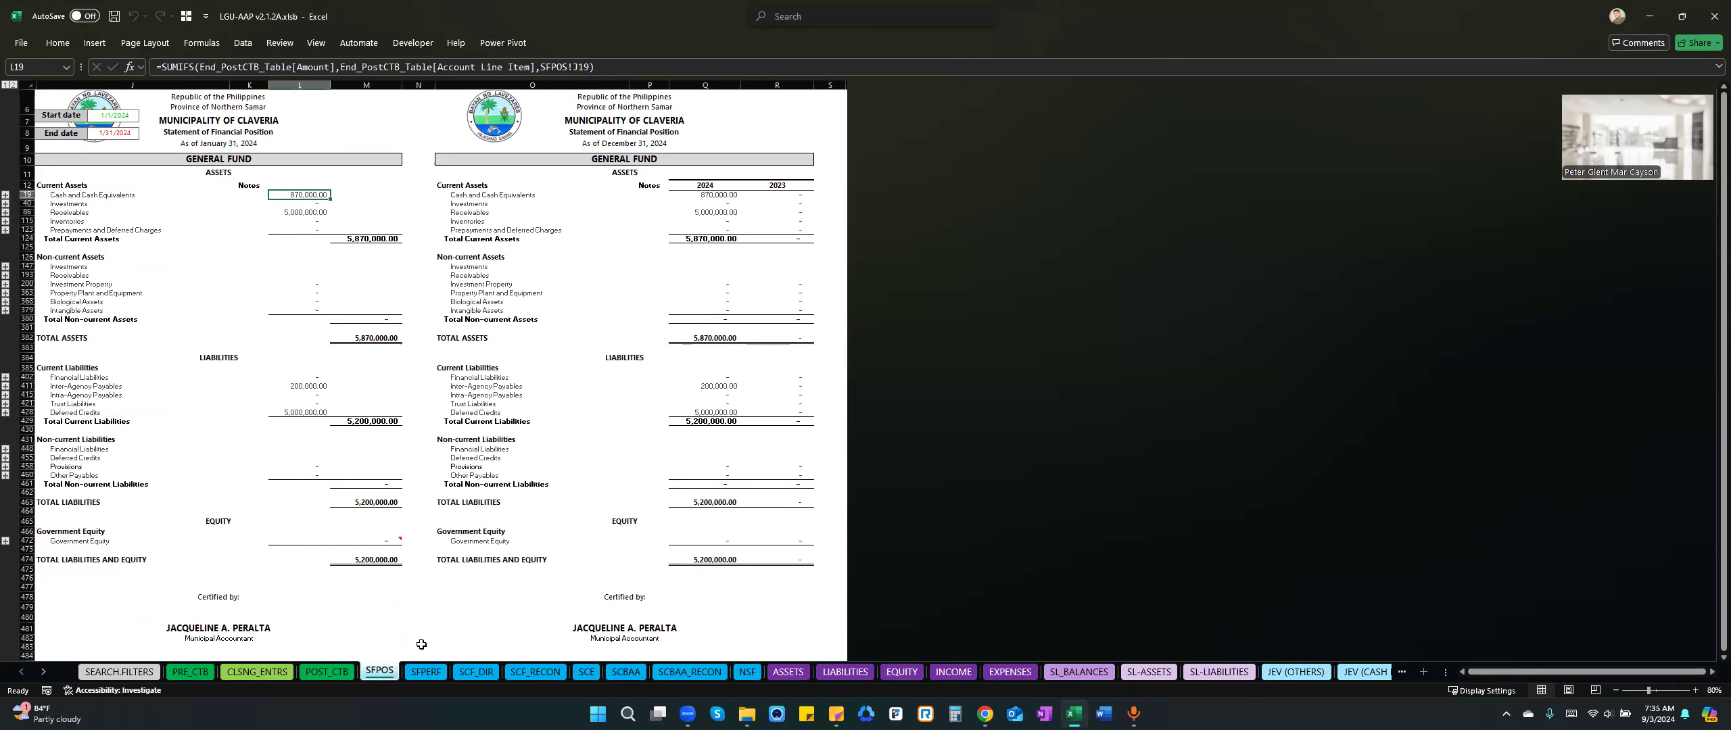
left_click(476, 672)
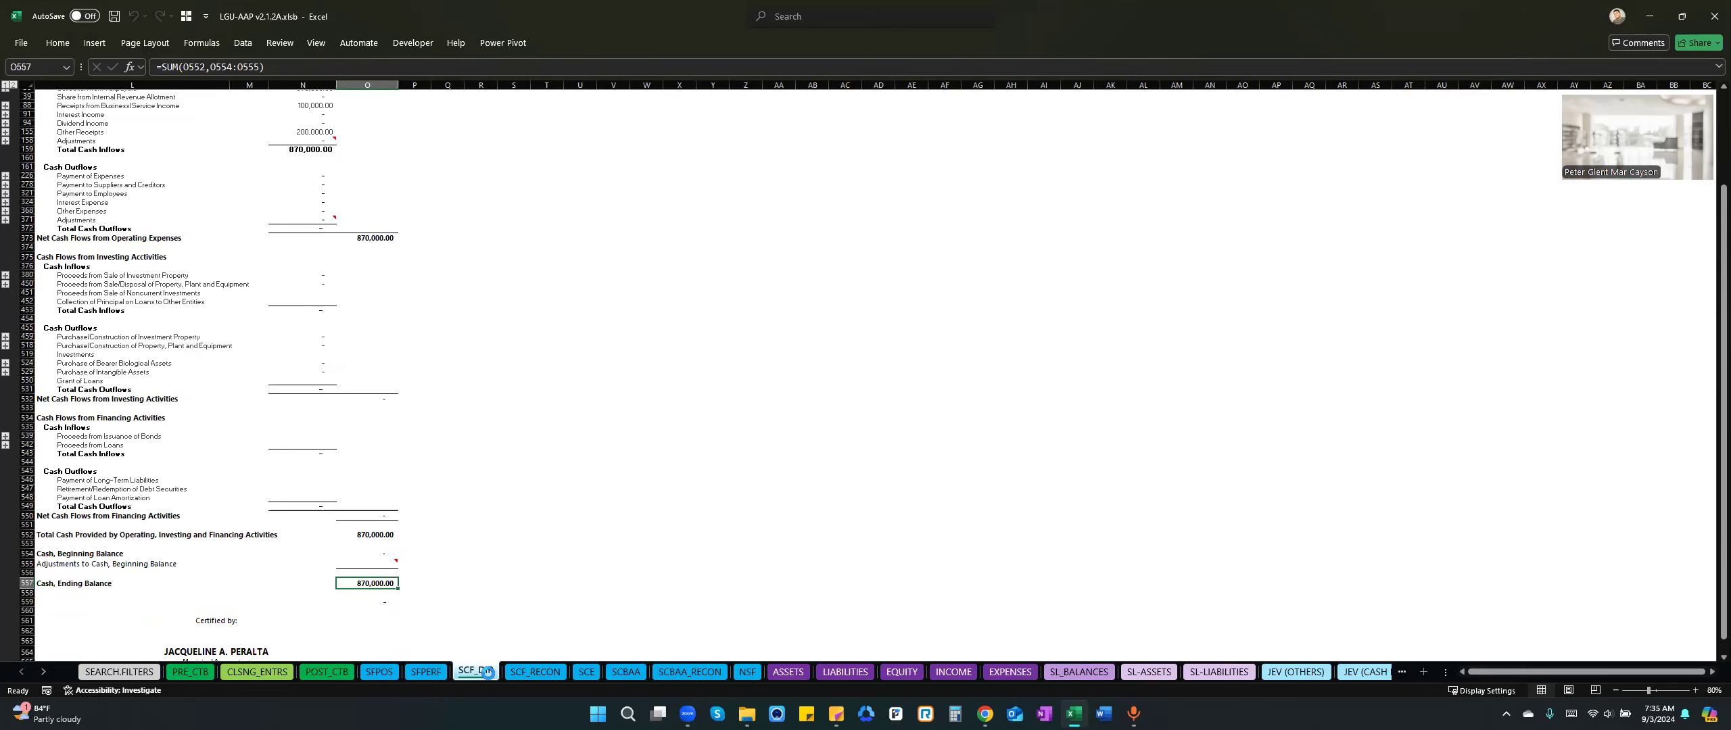
Compare the net operating cash flows on the indirect-method sheet SCF_RECON with those on SCF_DIR.
left_click(526, 671)
left_click(389, 420)
left_click(368, 333)
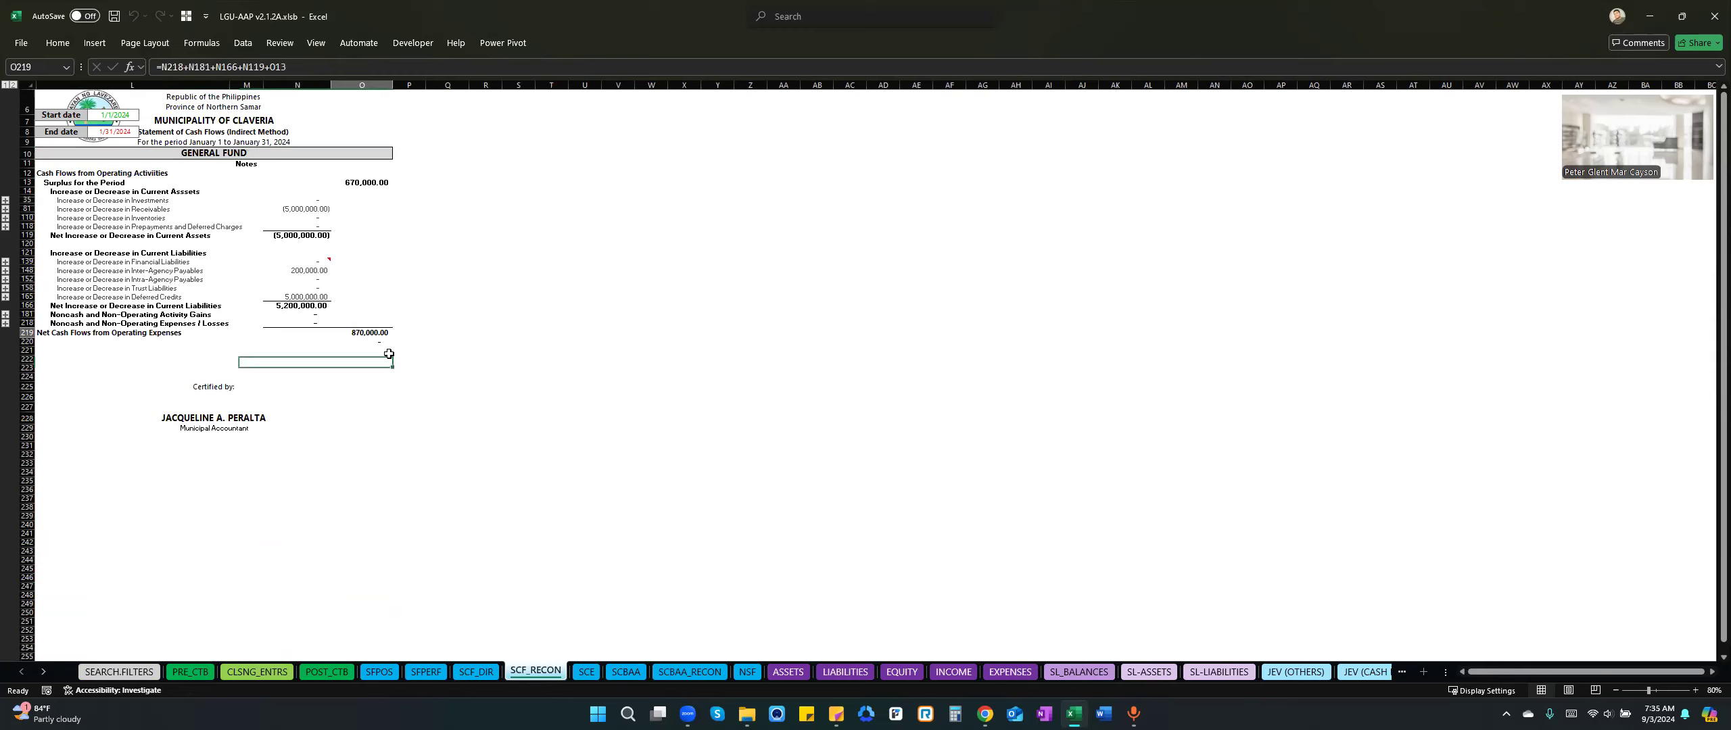
left_click(477, 671)
left_click(376, 238)
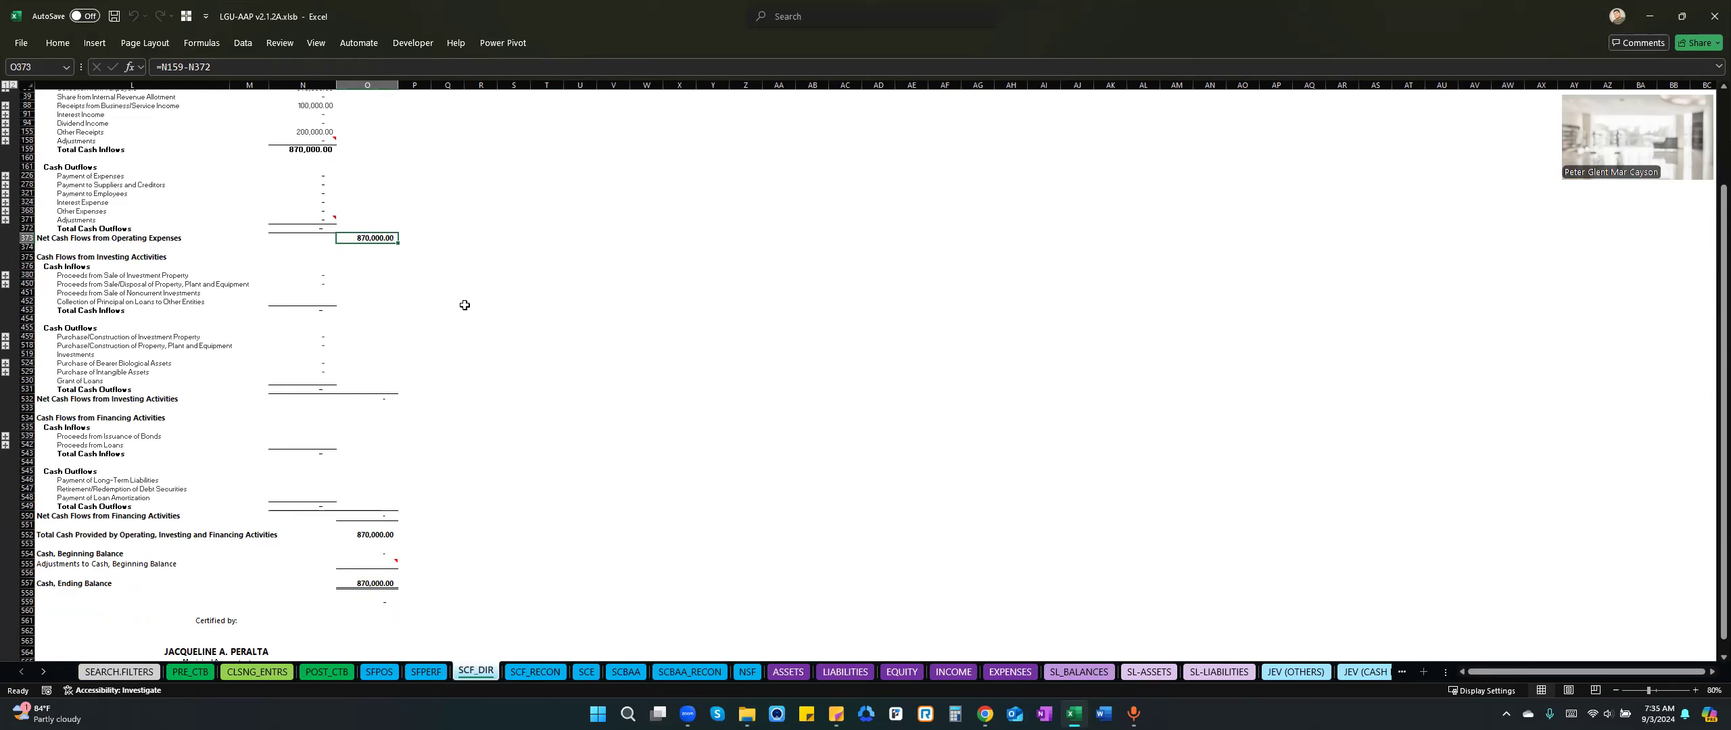
scroll(464, 305, "up", 3)
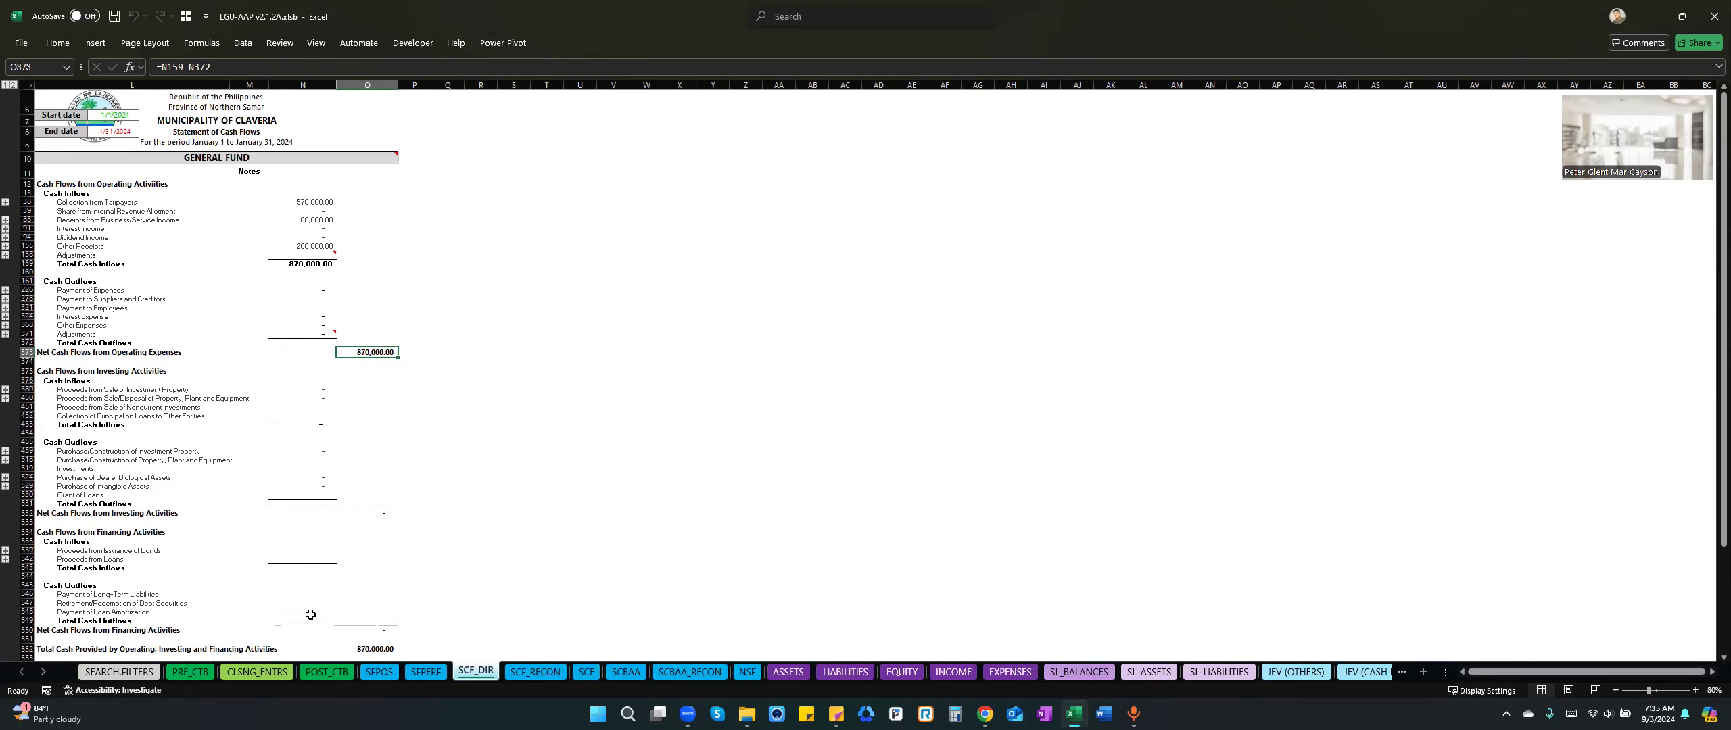
Go to the January cash receipts journal sheet CRJ1 and open its data entry form.
left_click(42, 677)
left_click(42, 677)
left_click(42, 677)
left_click(43, 678)
left_click(44, 679)
left_click(45, 676)
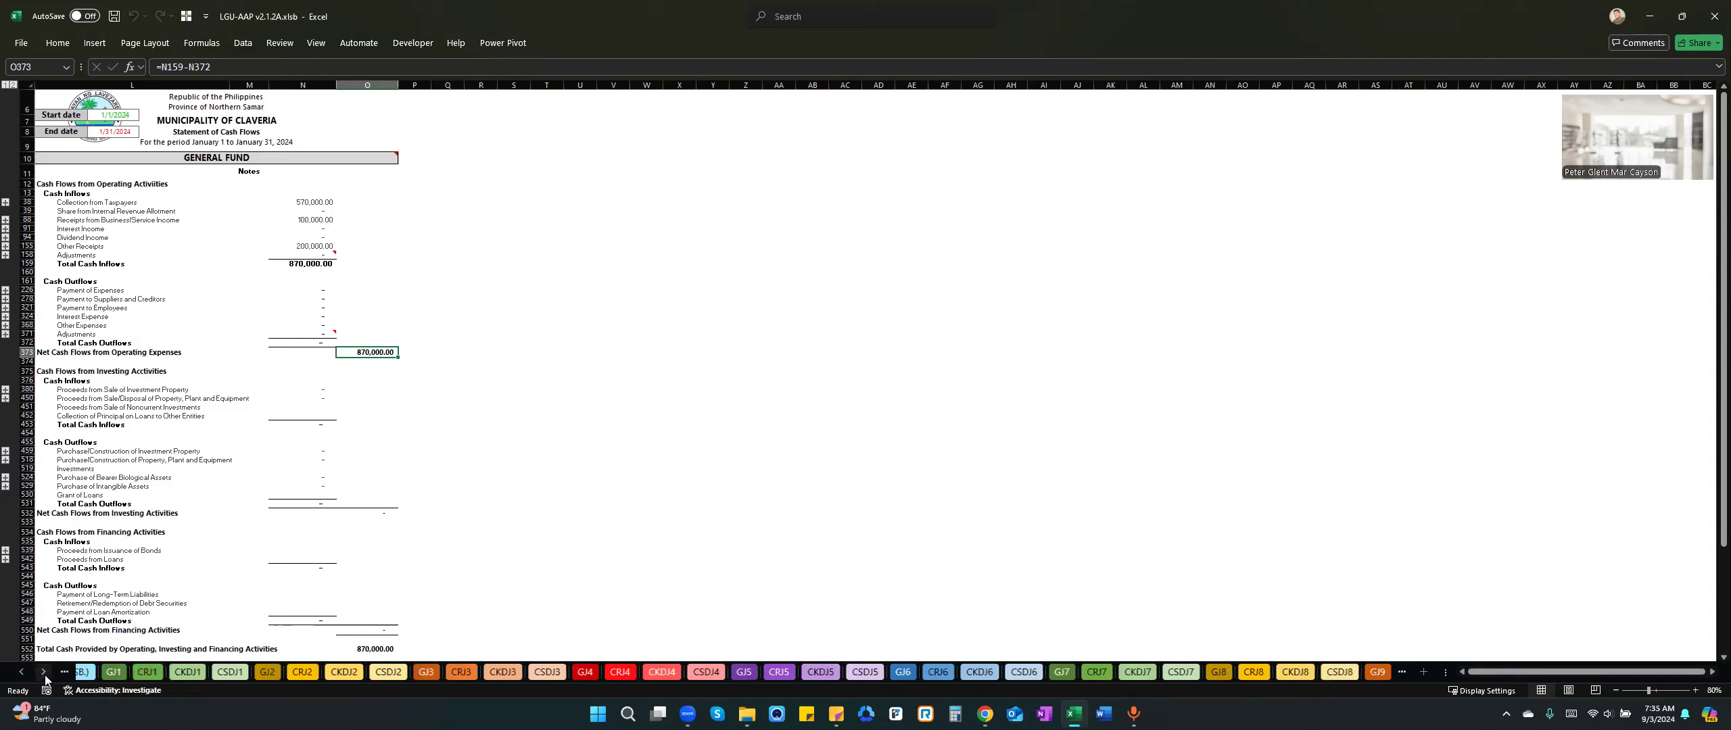
left_click(21, 677)
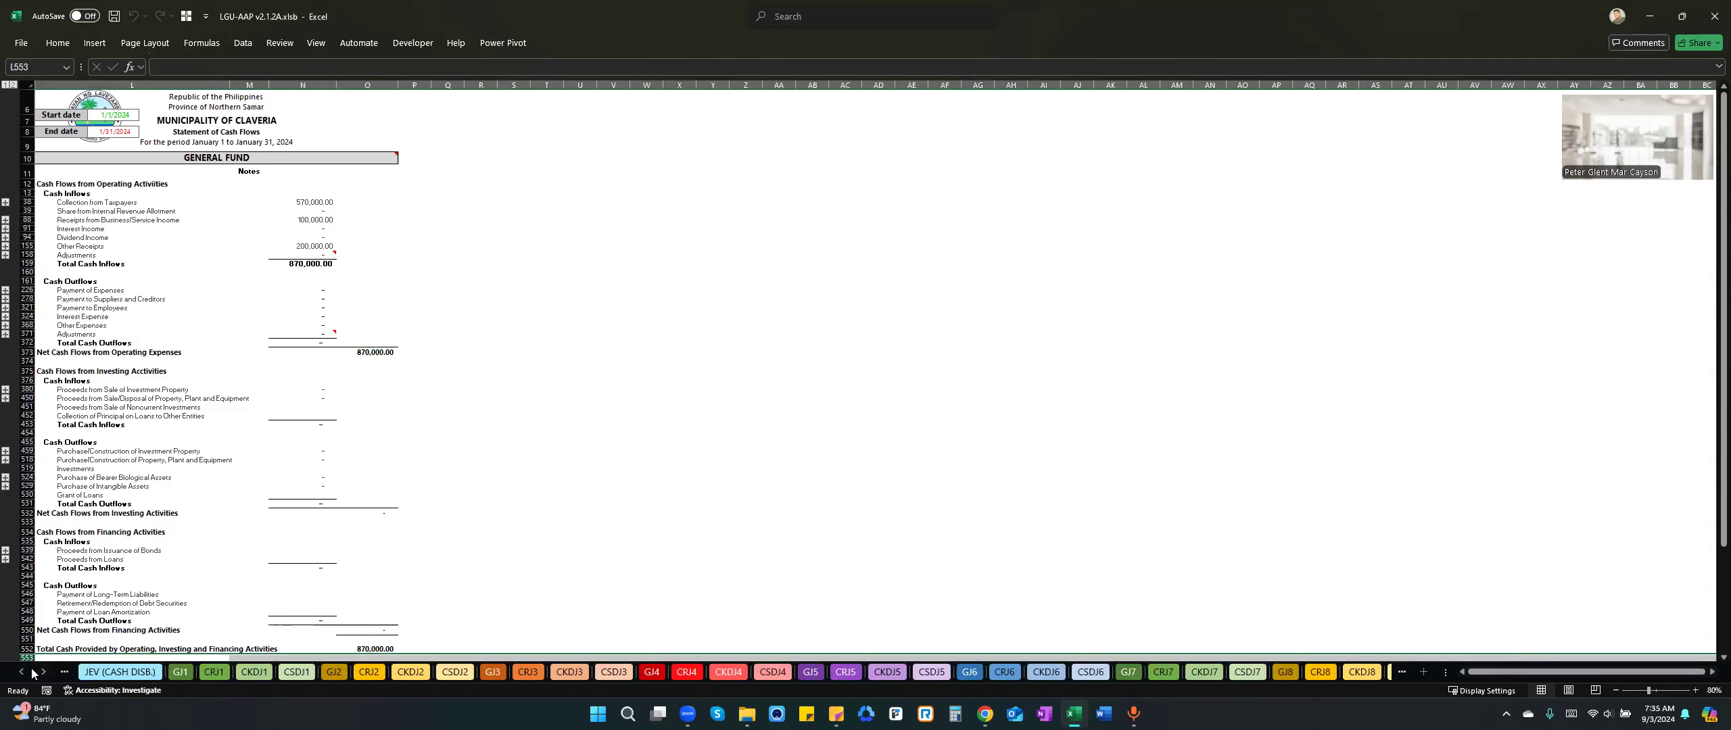
left_click(249, 436)
left_click(222, 671)
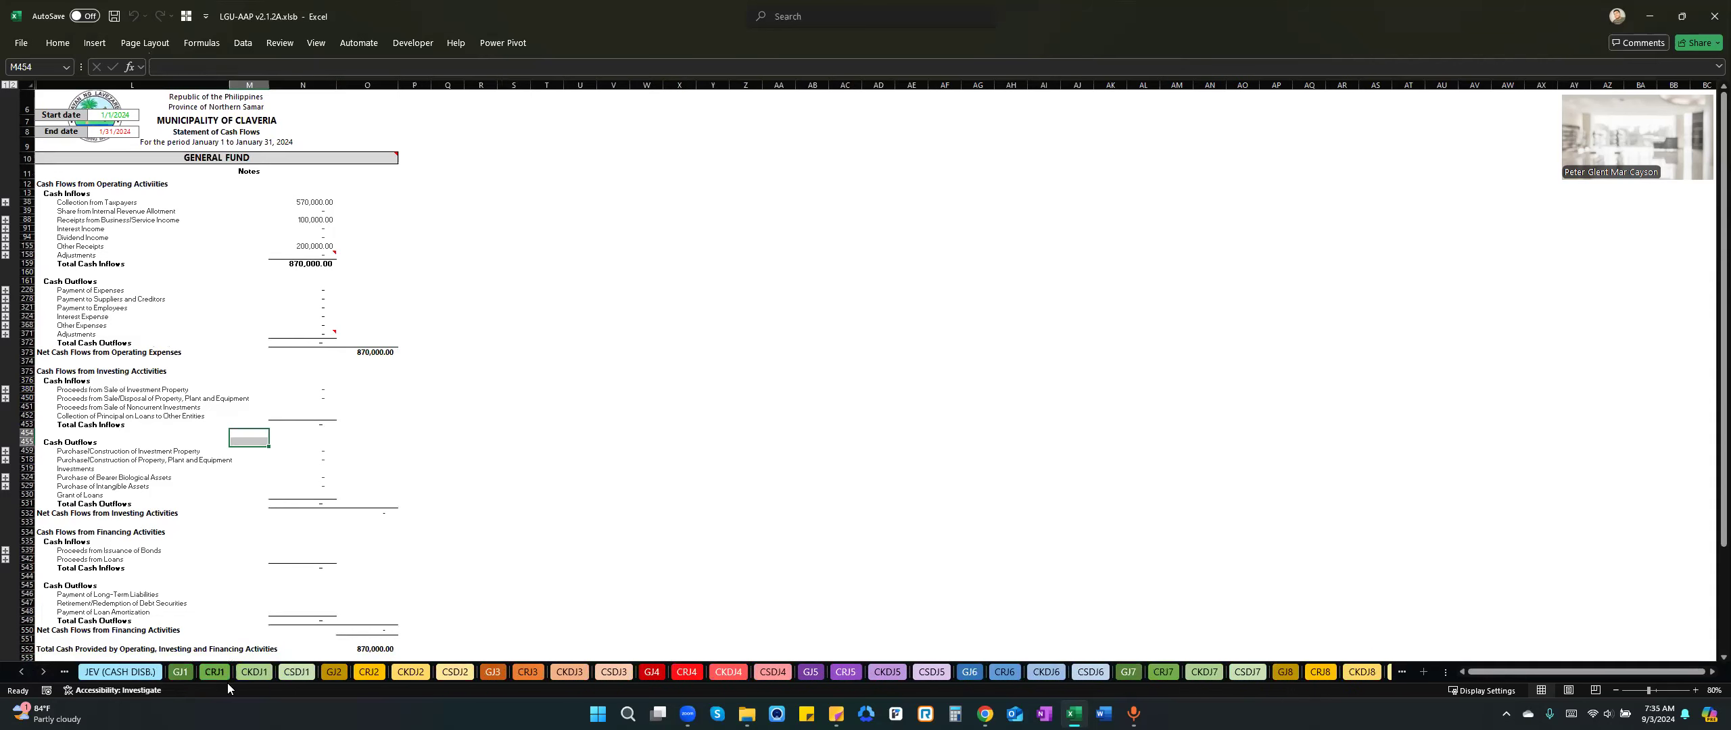
left_click(386, 332)
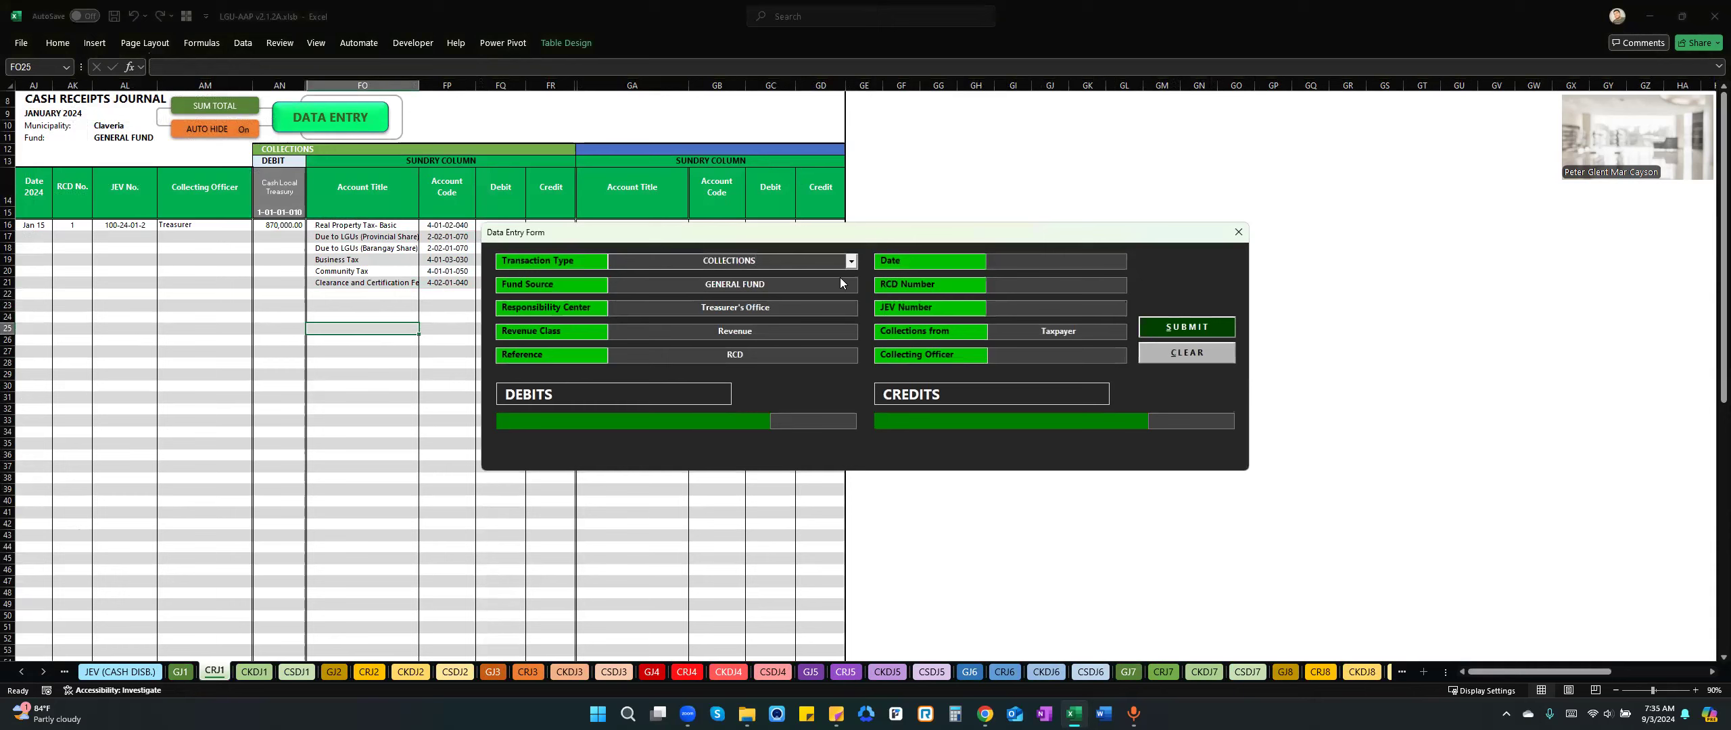
Set the transaction type to DEPOSITS, the date to 01/15, the RCD number to 2 and the depositing officer to Treasurer.
left_click(851, 262)
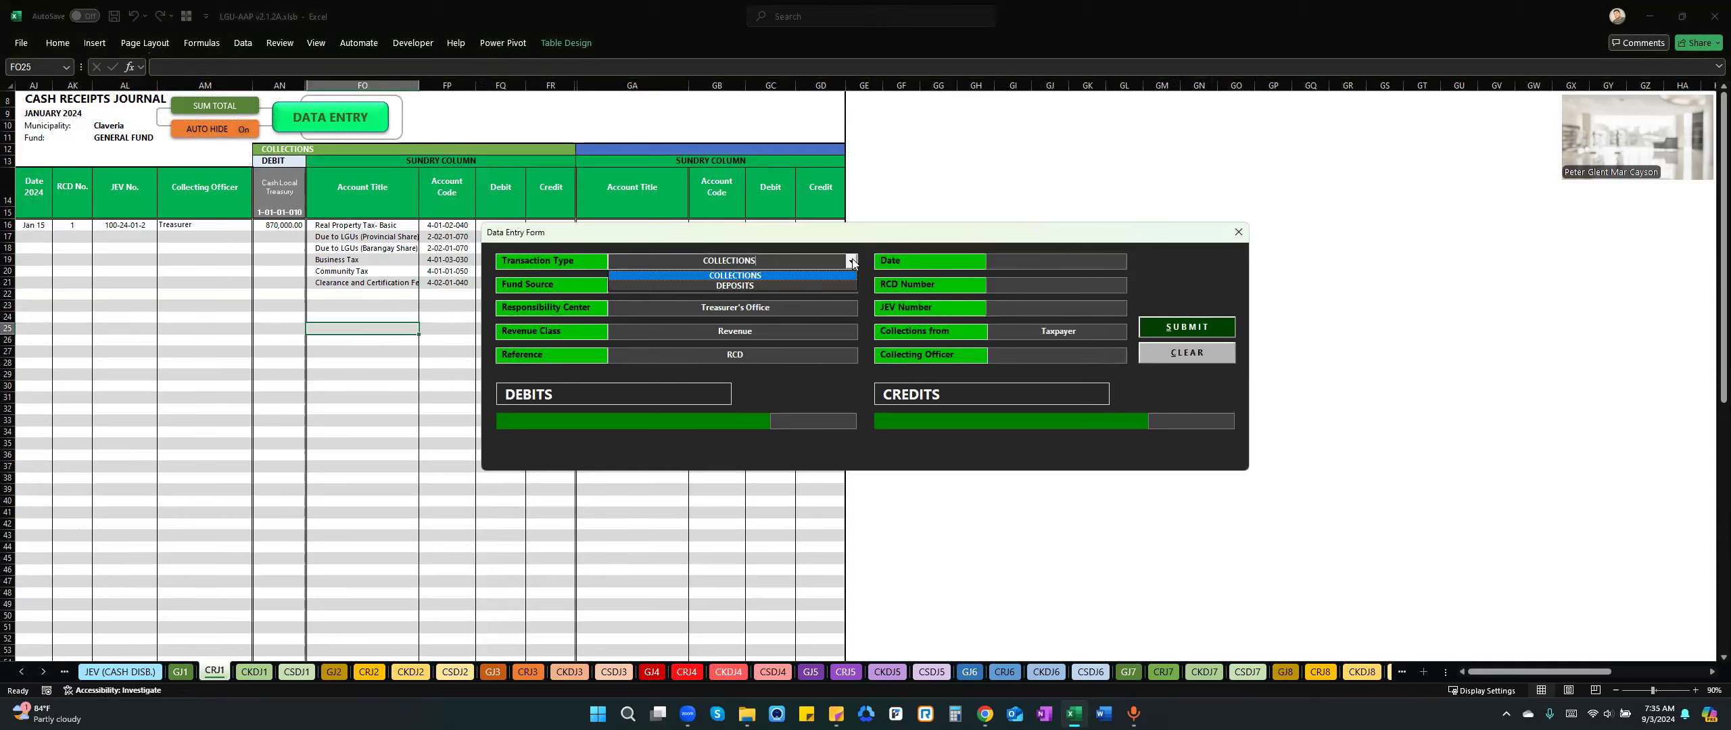
left_click(773, 285)
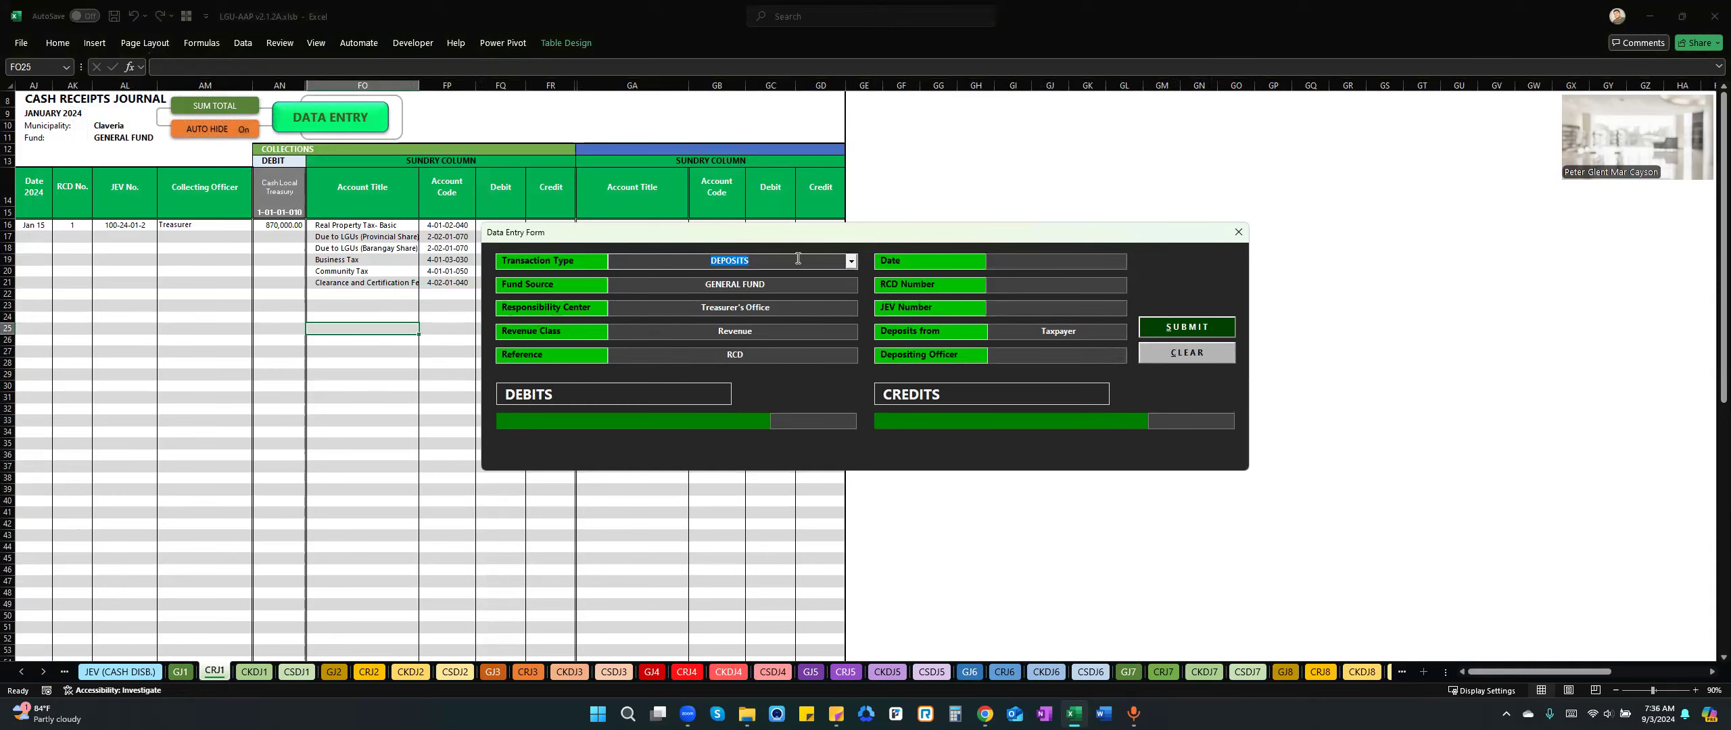
left_click(1048, 269)
type("01/15")
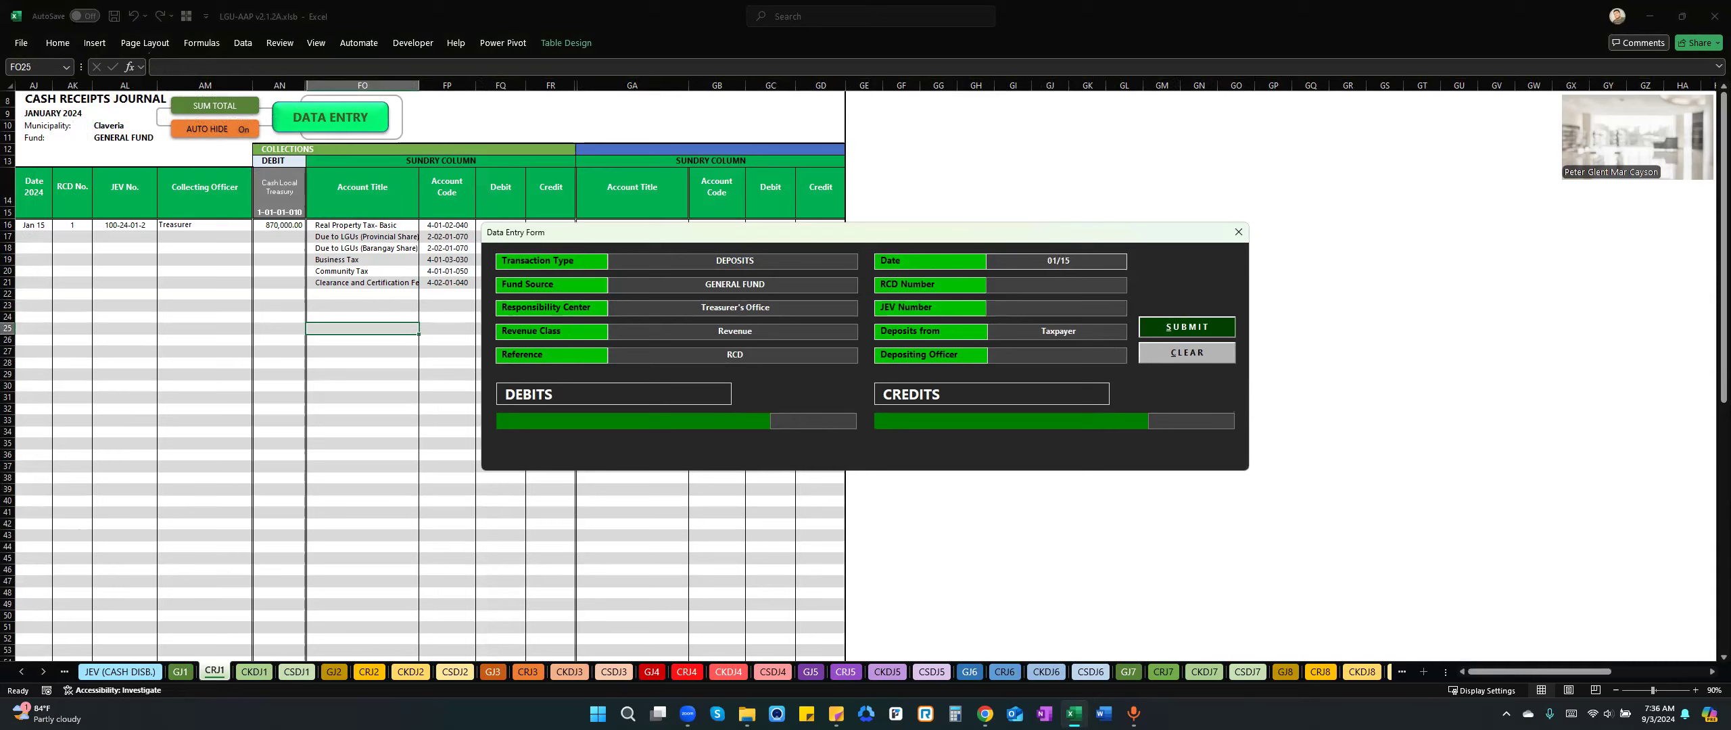
left_click(1080, 286)
type("2")
left_click(1039, 353)
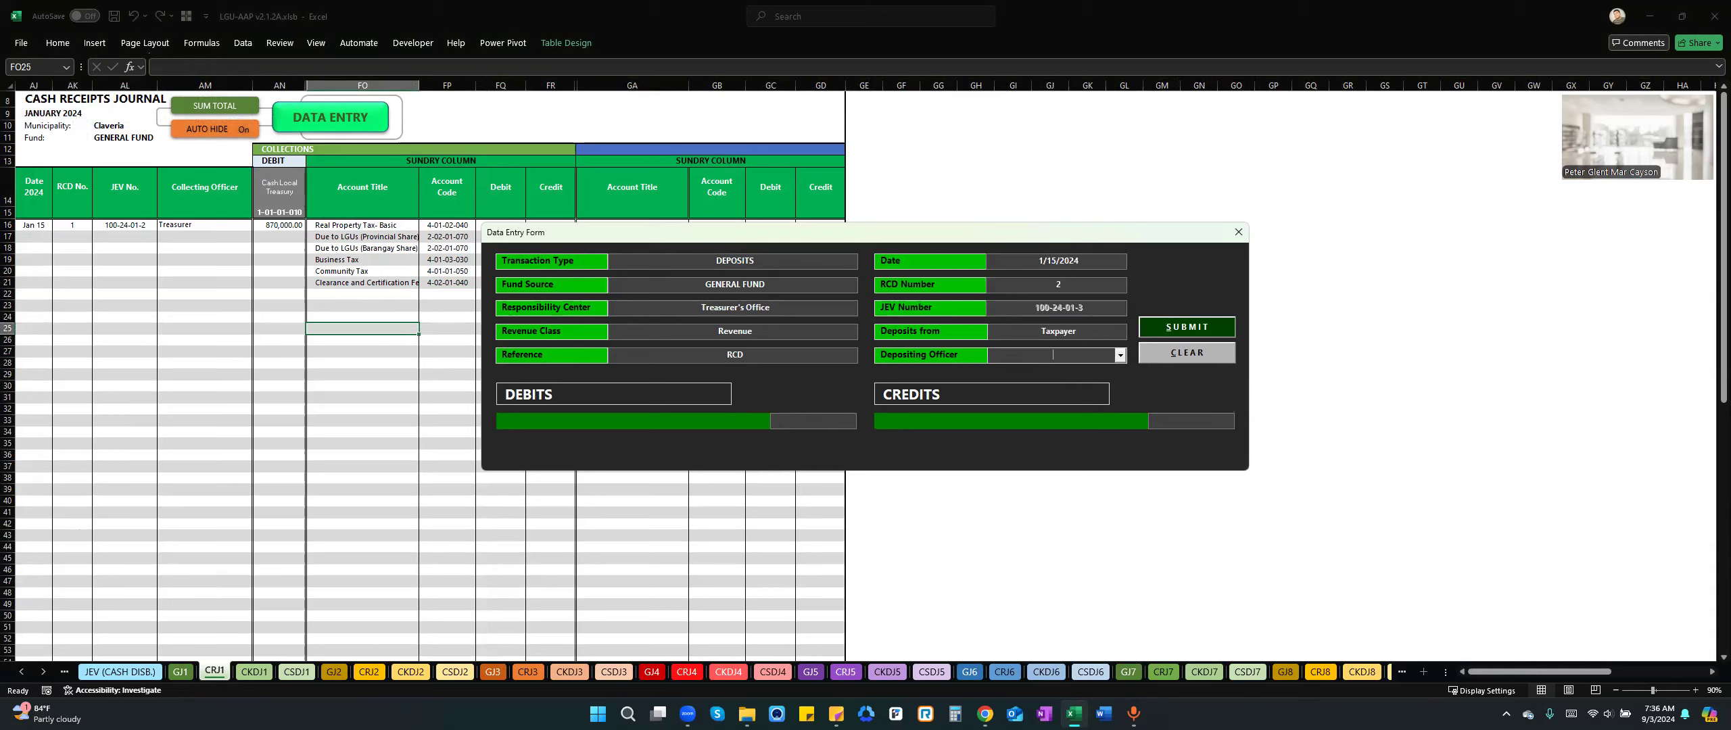
type("Treasurere")
key("BackSpace")
Add a debit line for Cash in Bank - LCCA, LBP Claveria Branch with the amount 870,000.
left_click(670, 422)
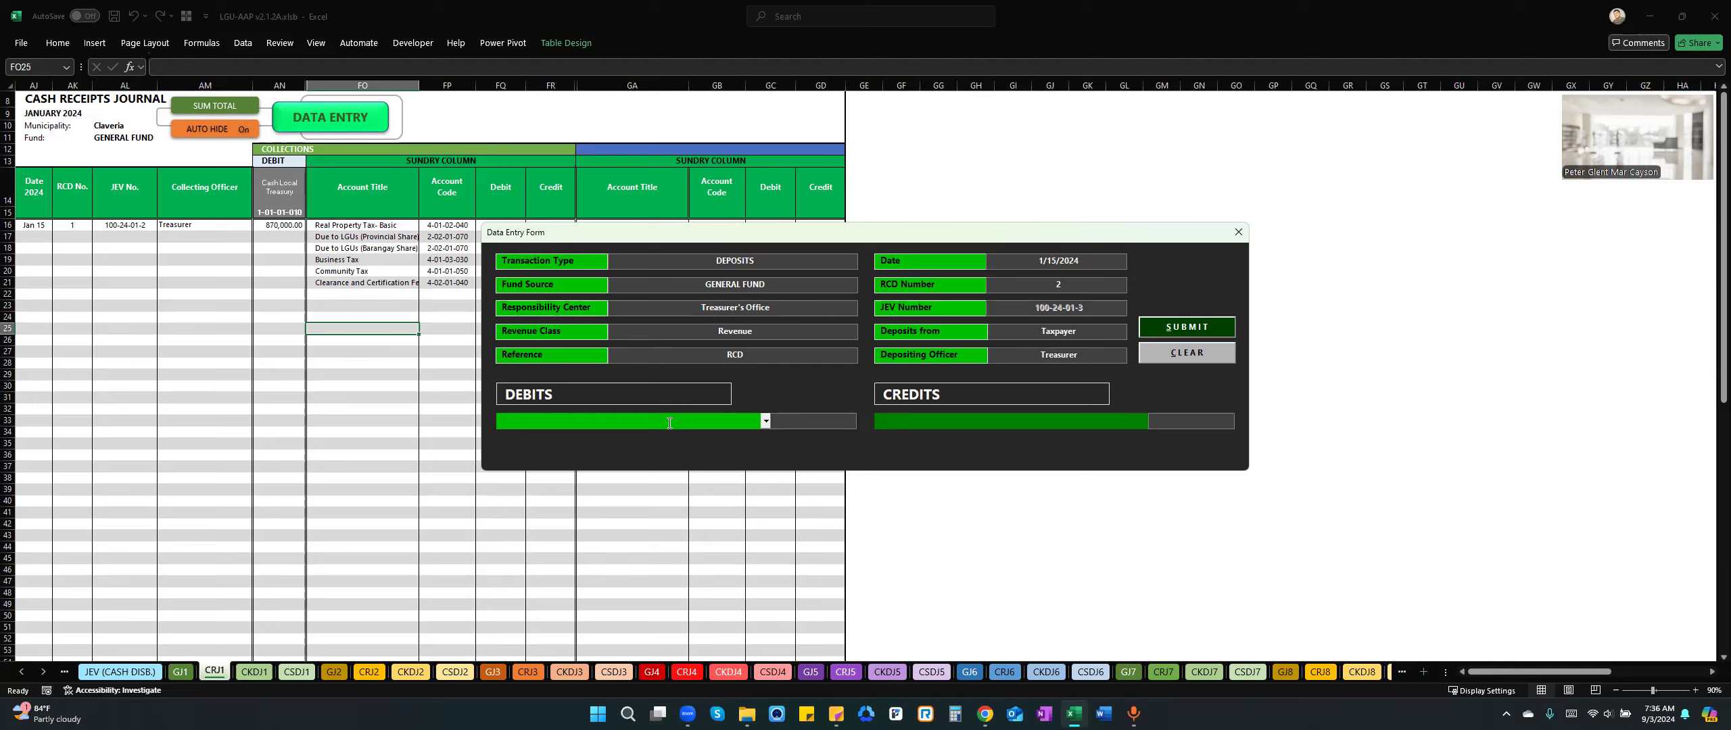
type("c")
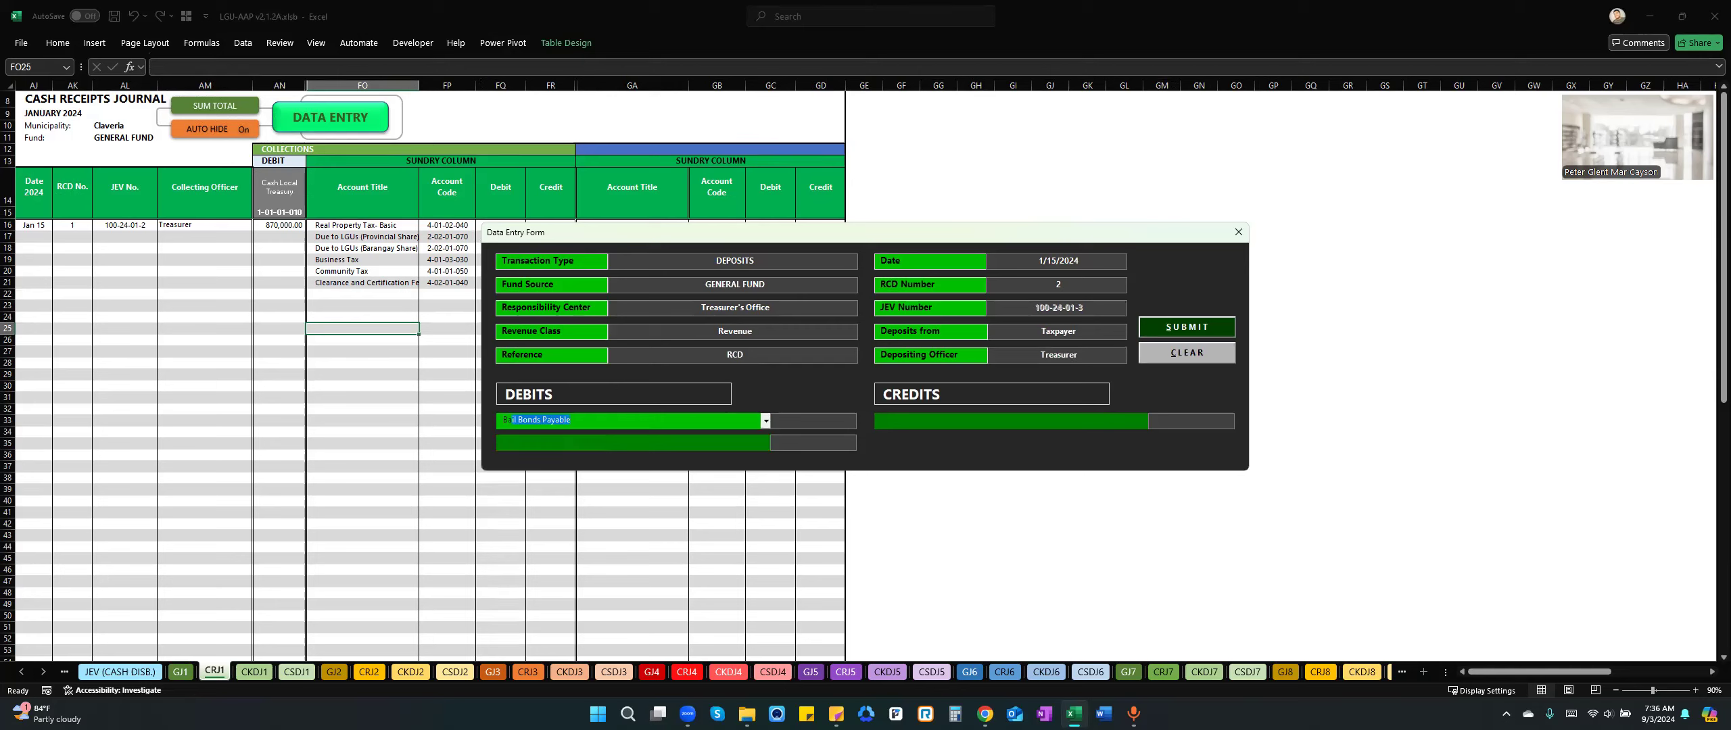
key("BackSpace")
type("Cash in Bank - Foreign Currency, Current Account")
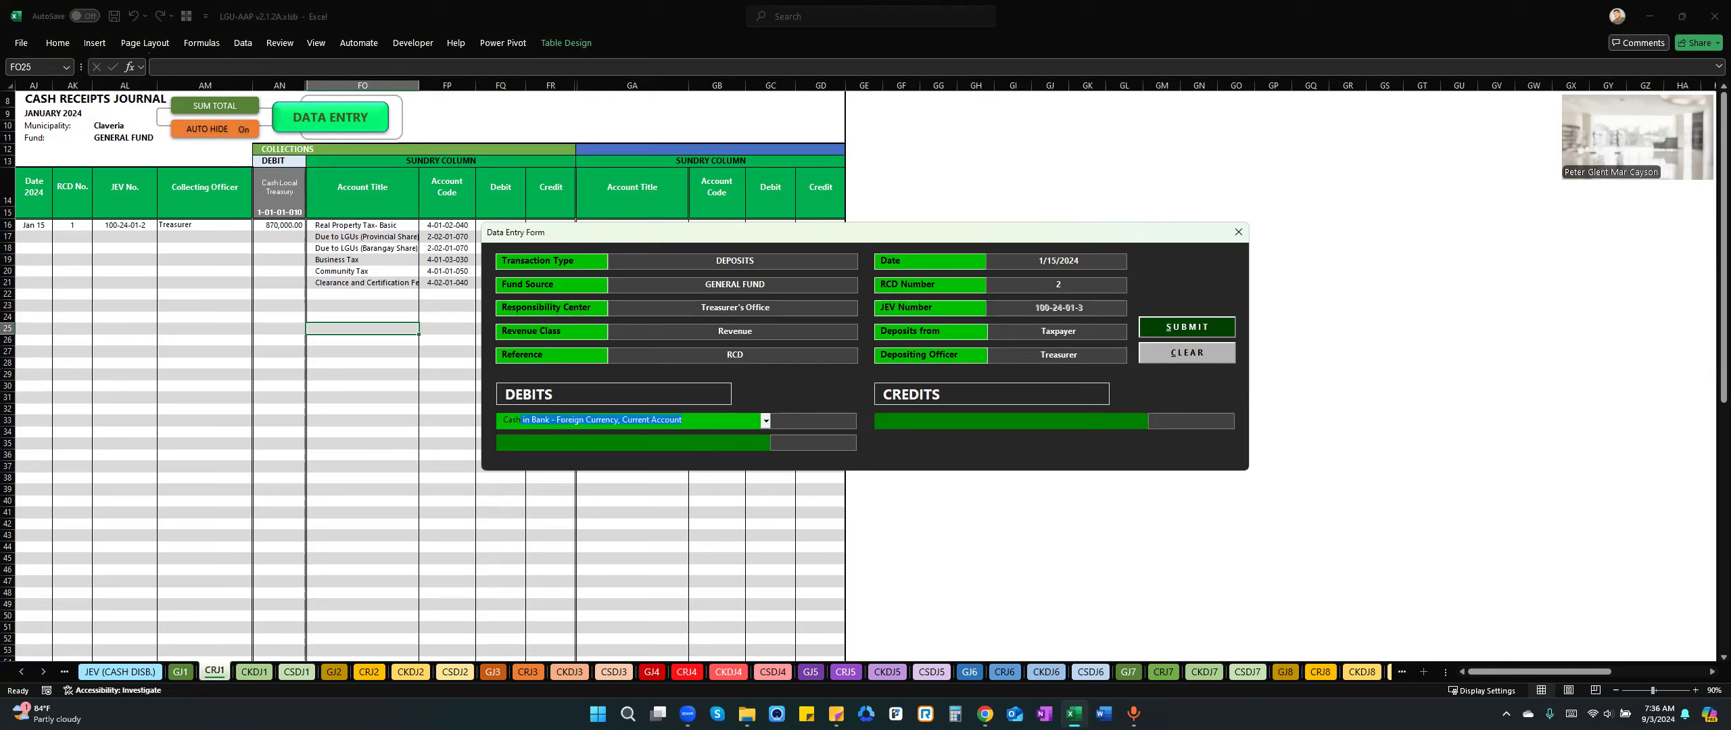
left_click(766, 423)
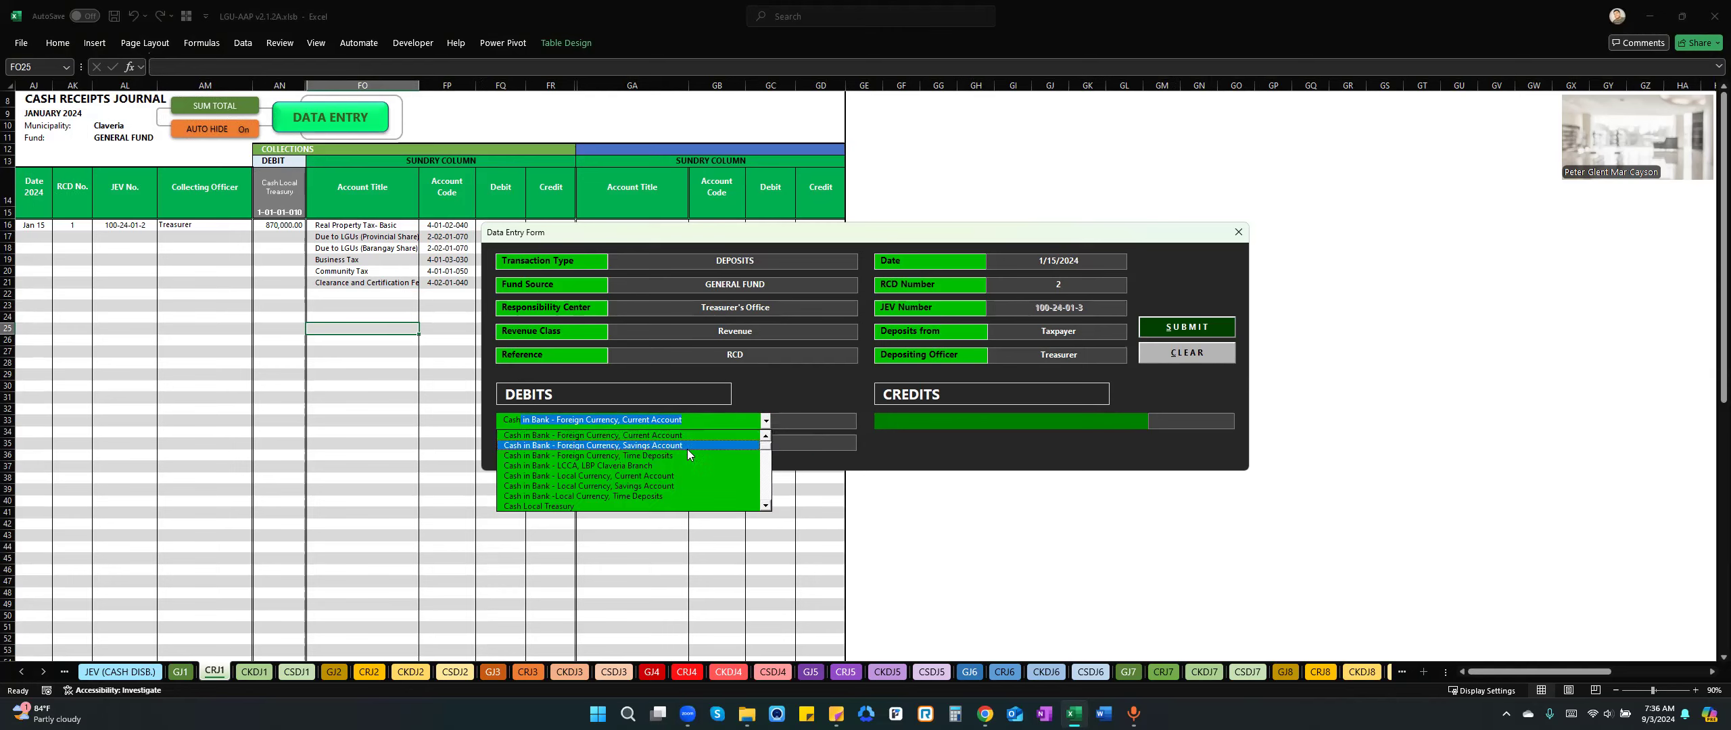
left_click(599, 466)
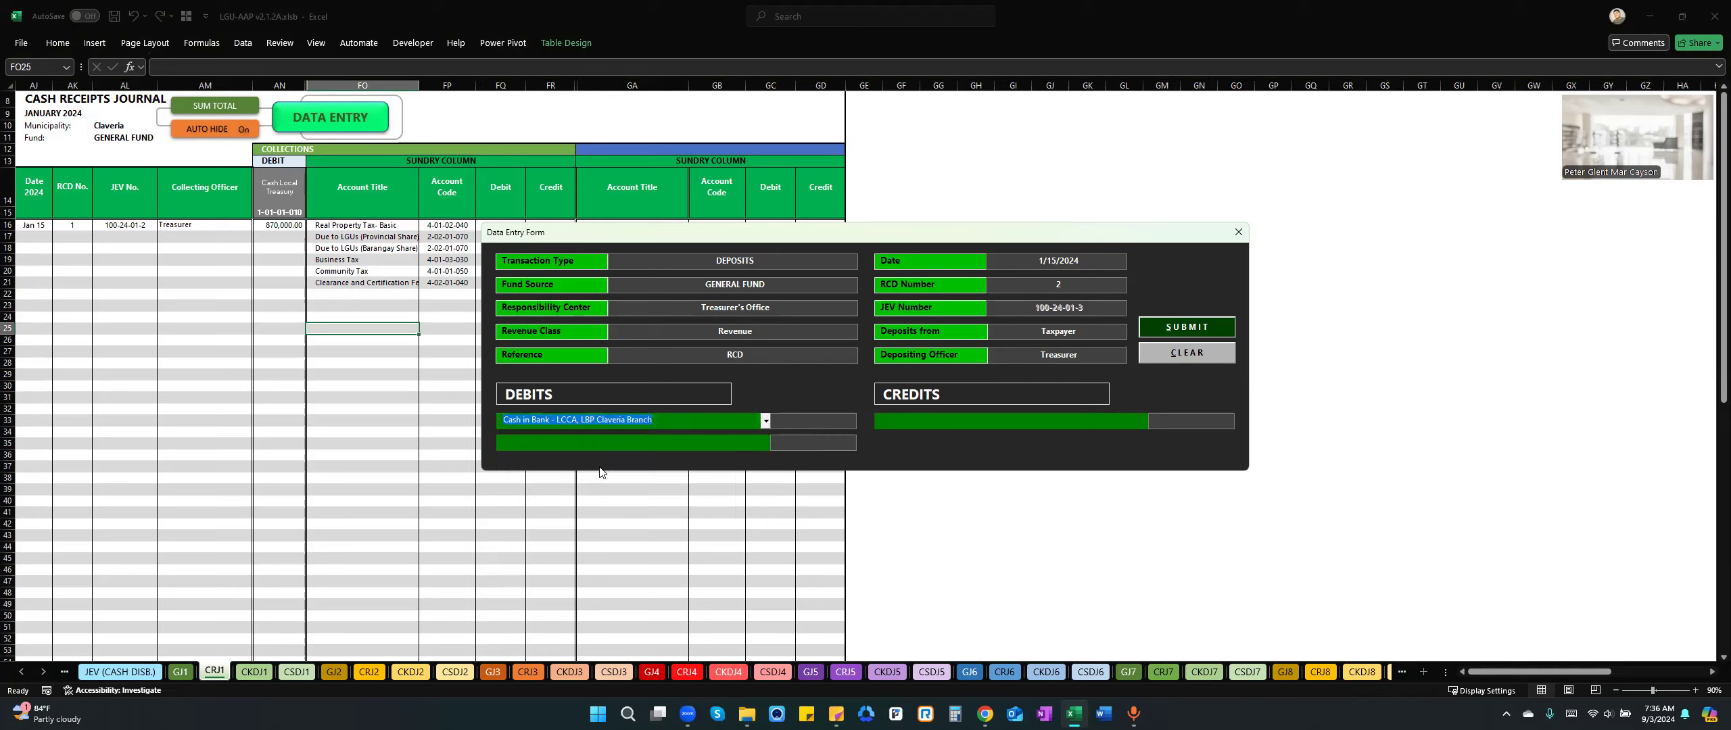
left_click(805, 425)
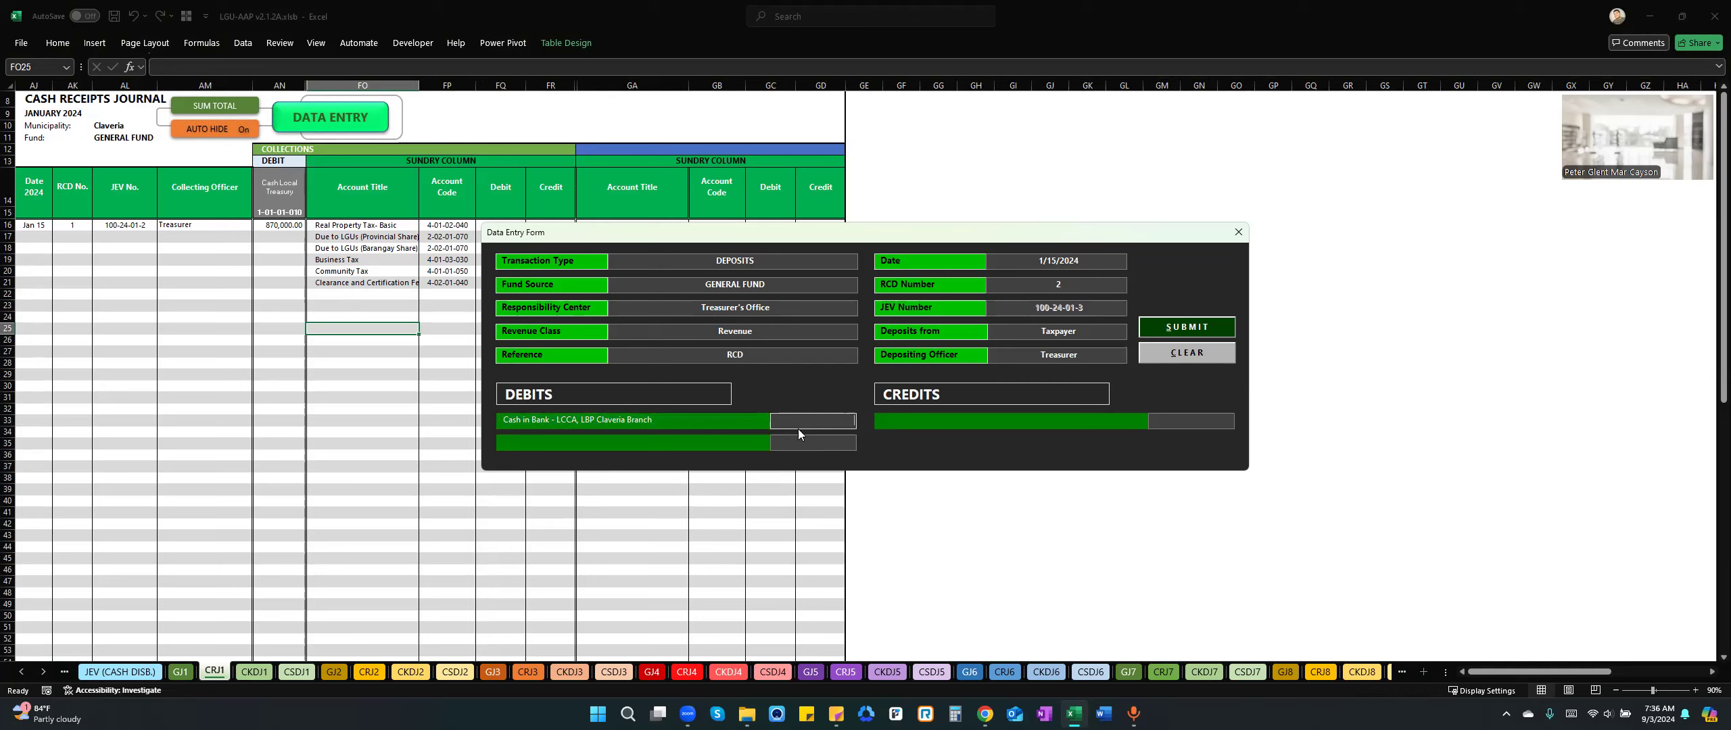
type("870000")
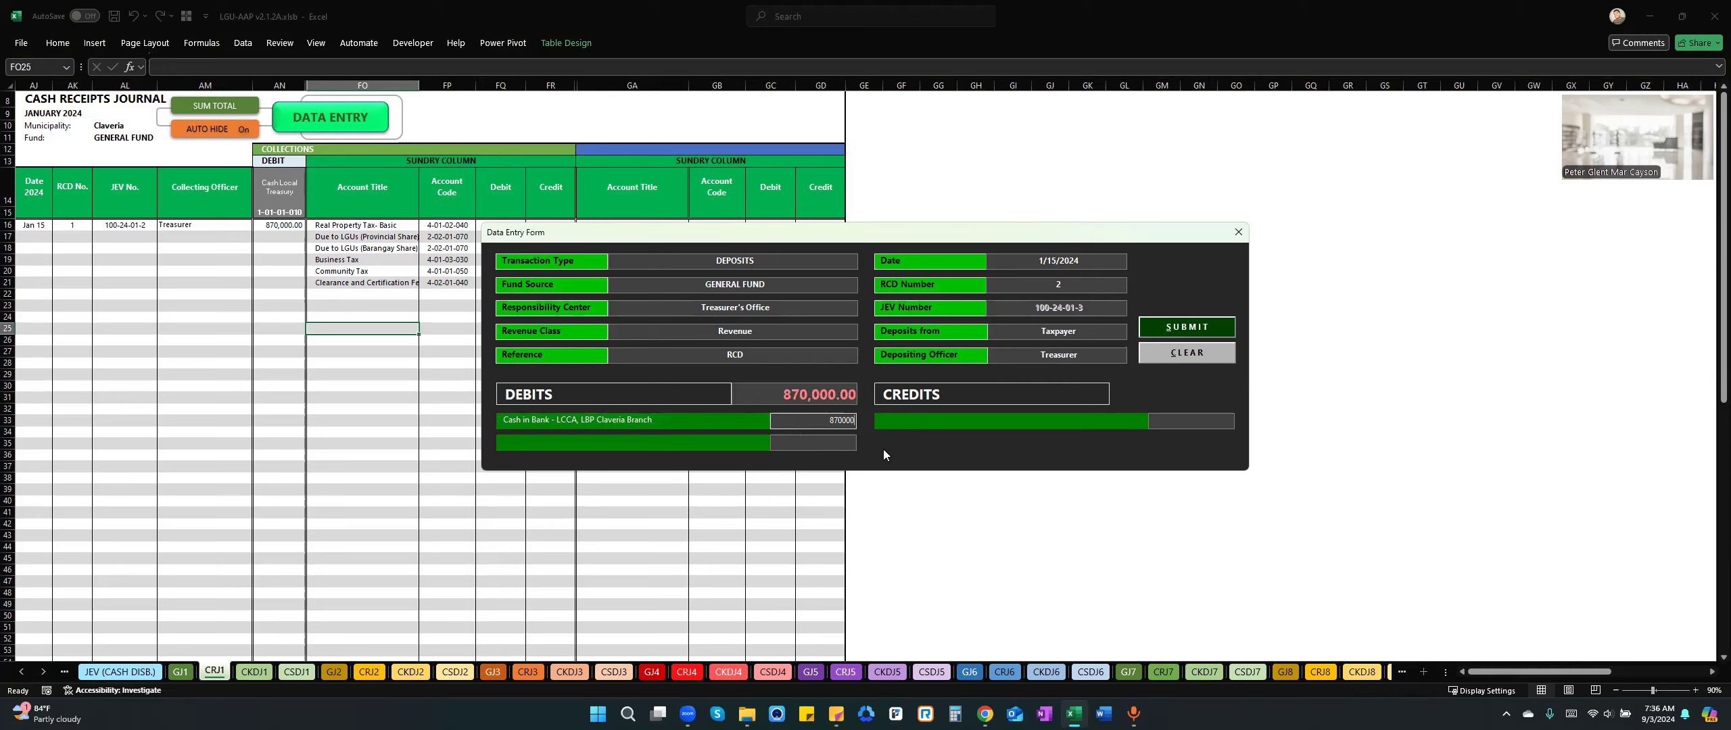
Add a credit line for Cash Local Treasury with the amount 870,000, leaving the second credit line blank.
left_click(959, 421)
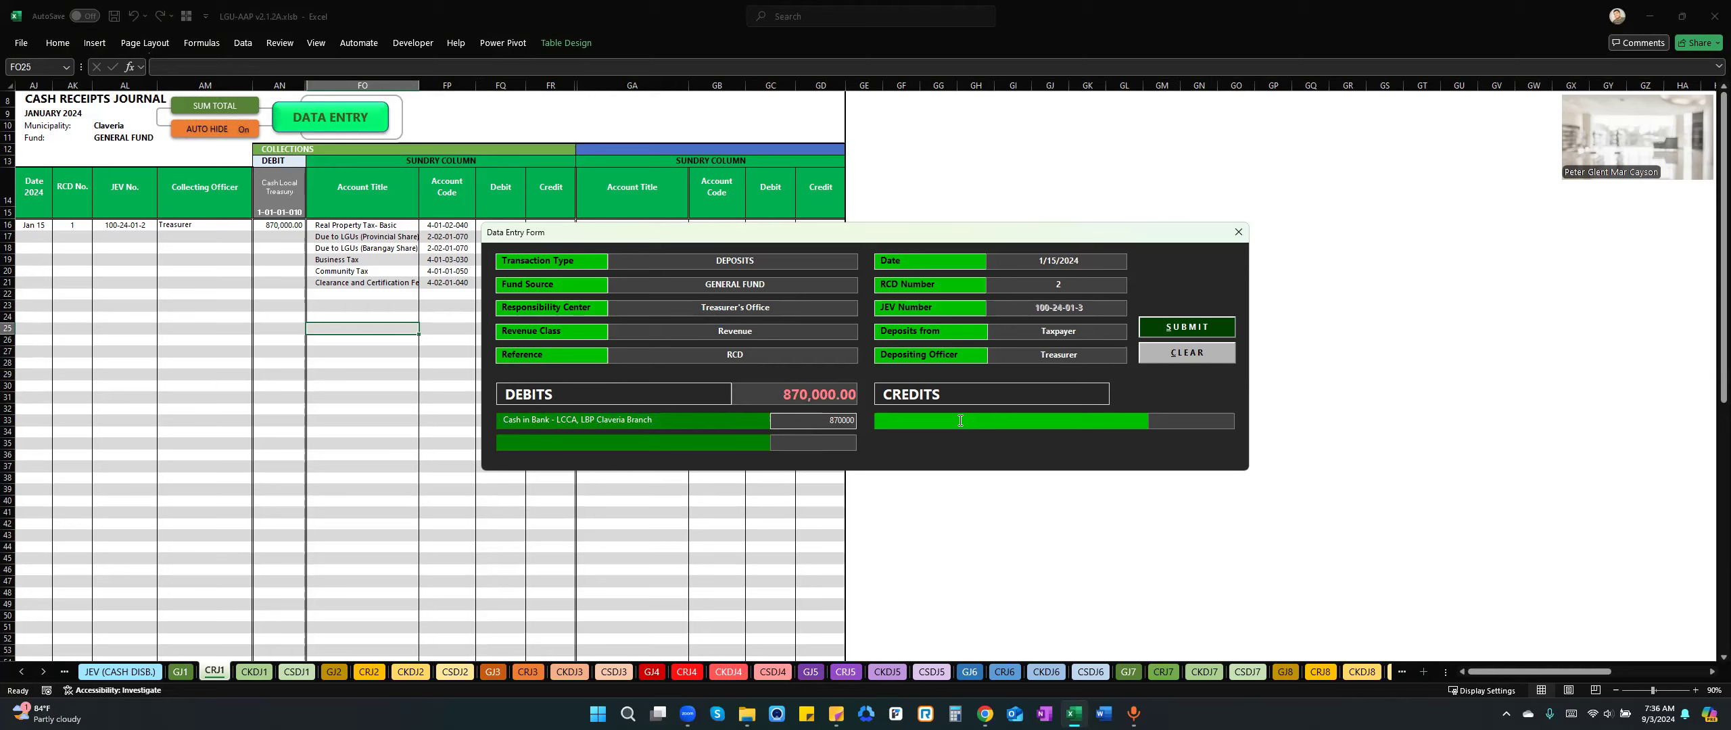
type("Tre")
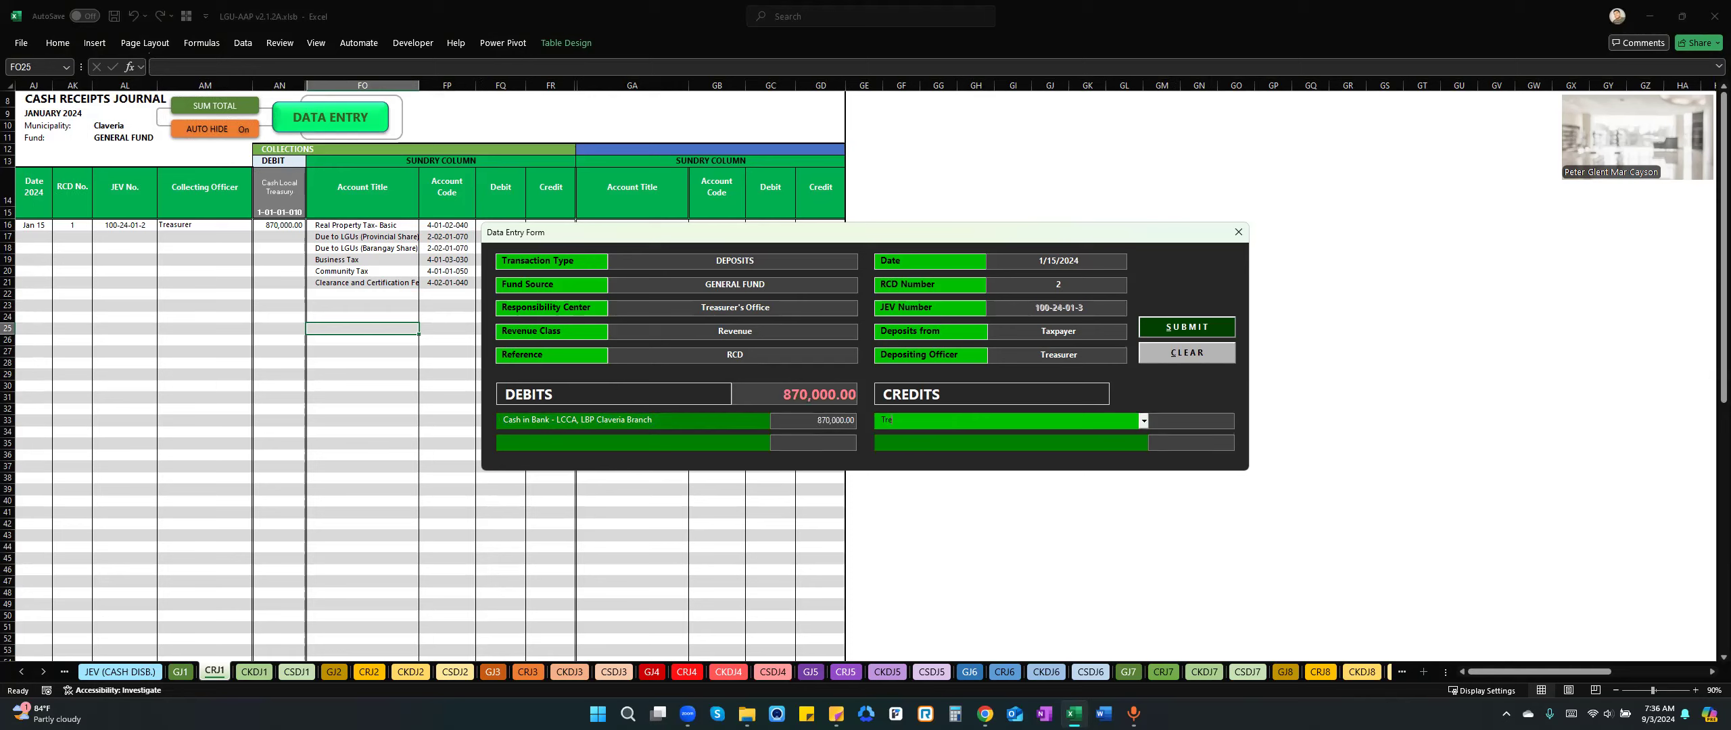
key("BackSpace")
key("BackSpace")
key("BackSpace")
type("Cash Local")
key("Tab")
type("8700000")
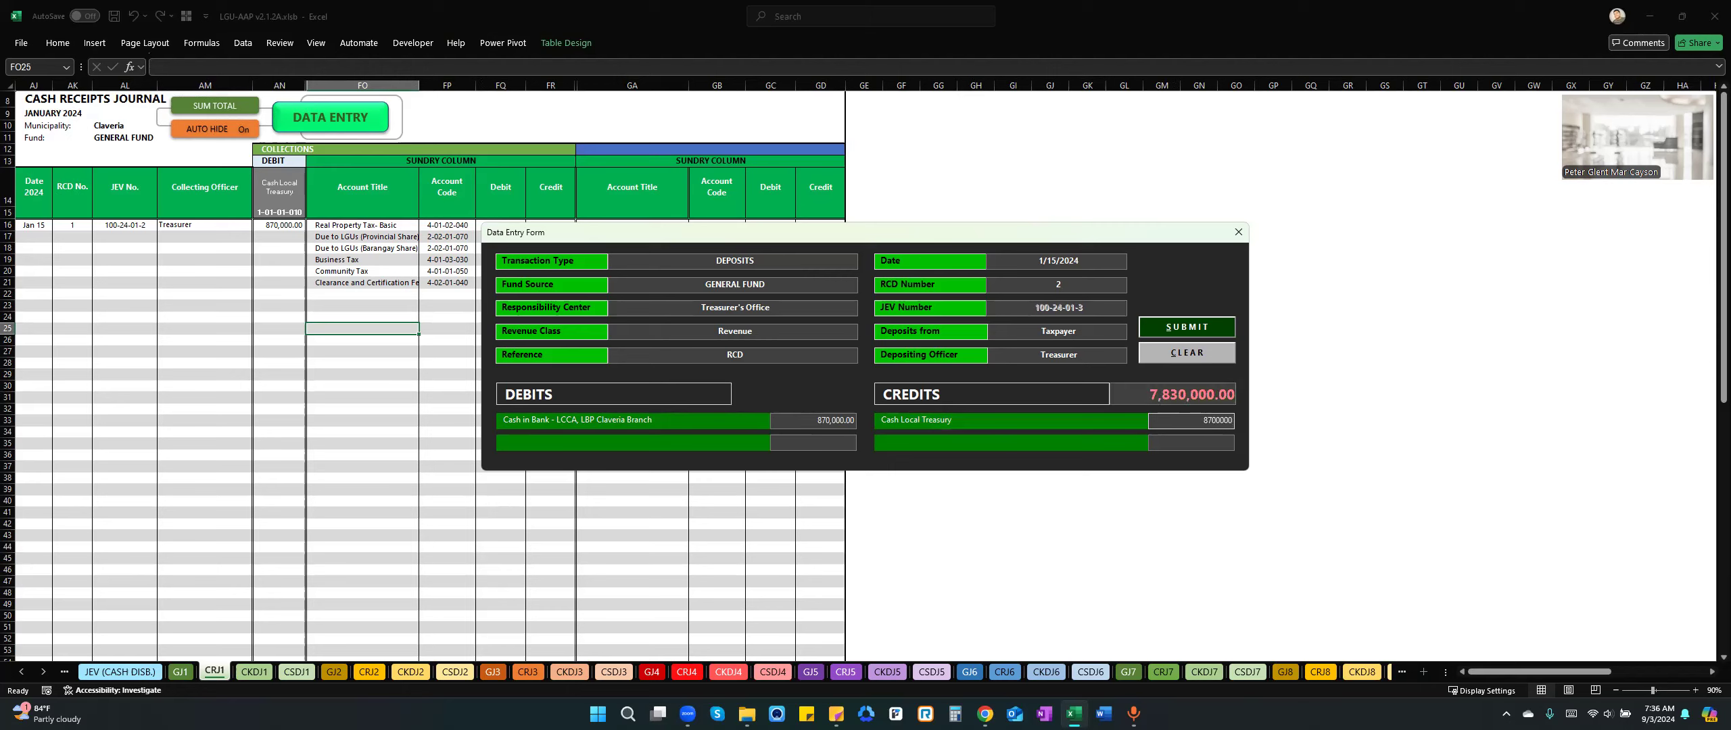
key("BackSpace")
key("Tab")
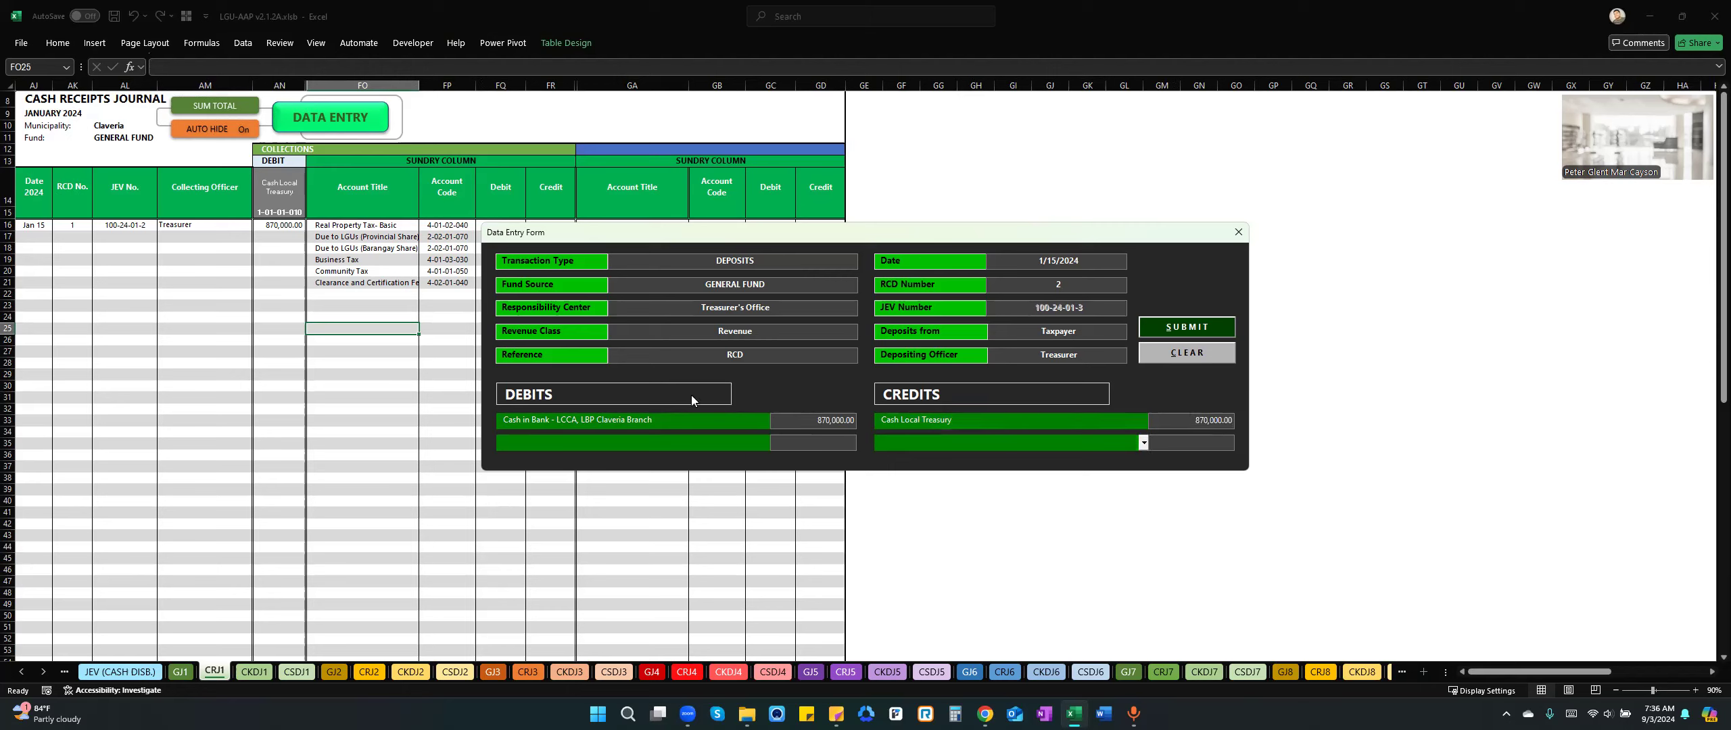
left_click(1179, 444)
left_click(1101, 444)
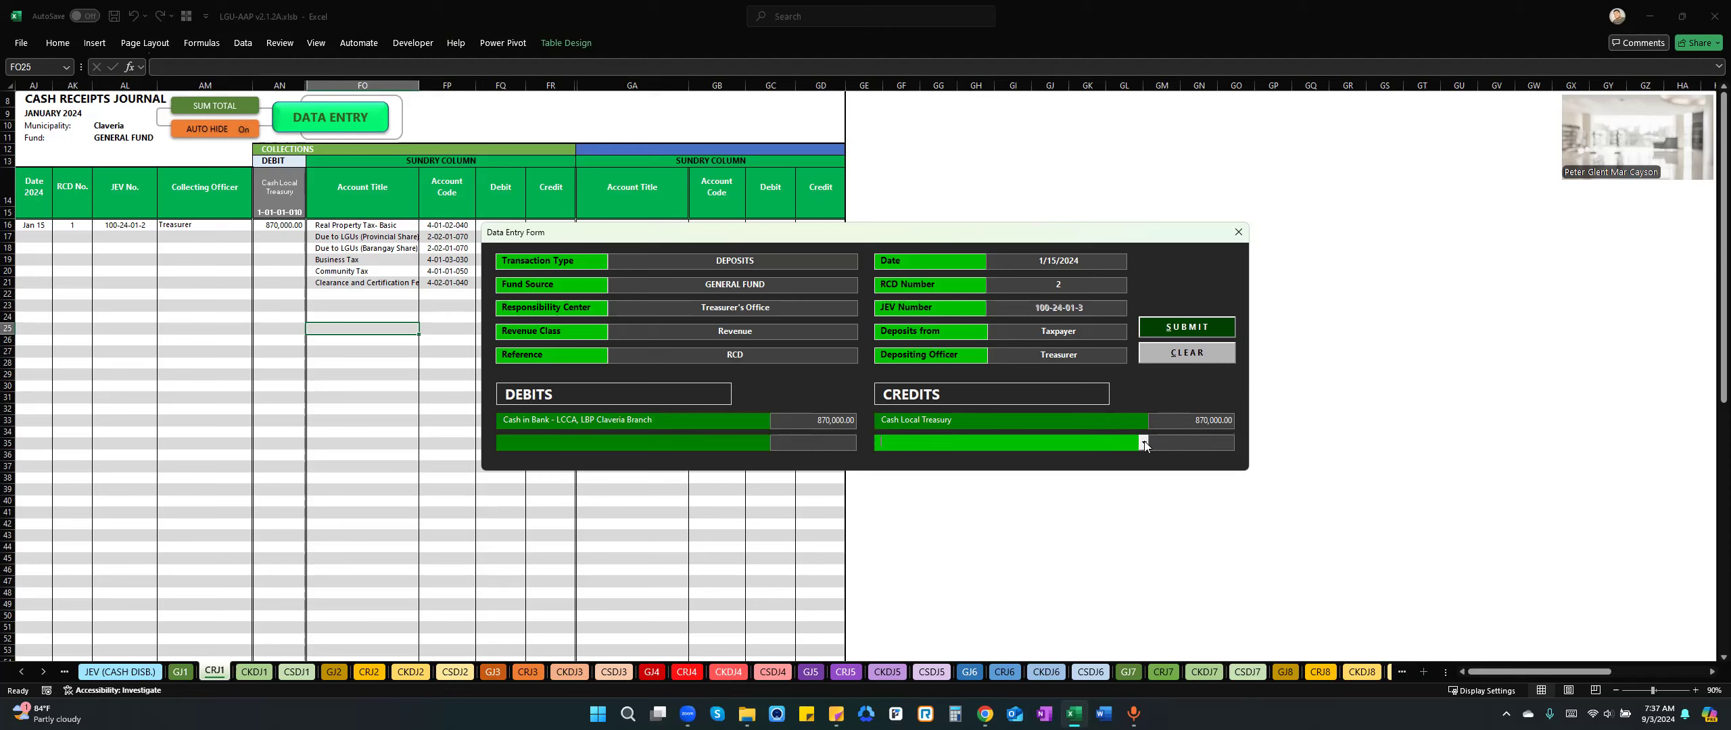
left_click(1144, 442)
left_click(1093, 461)
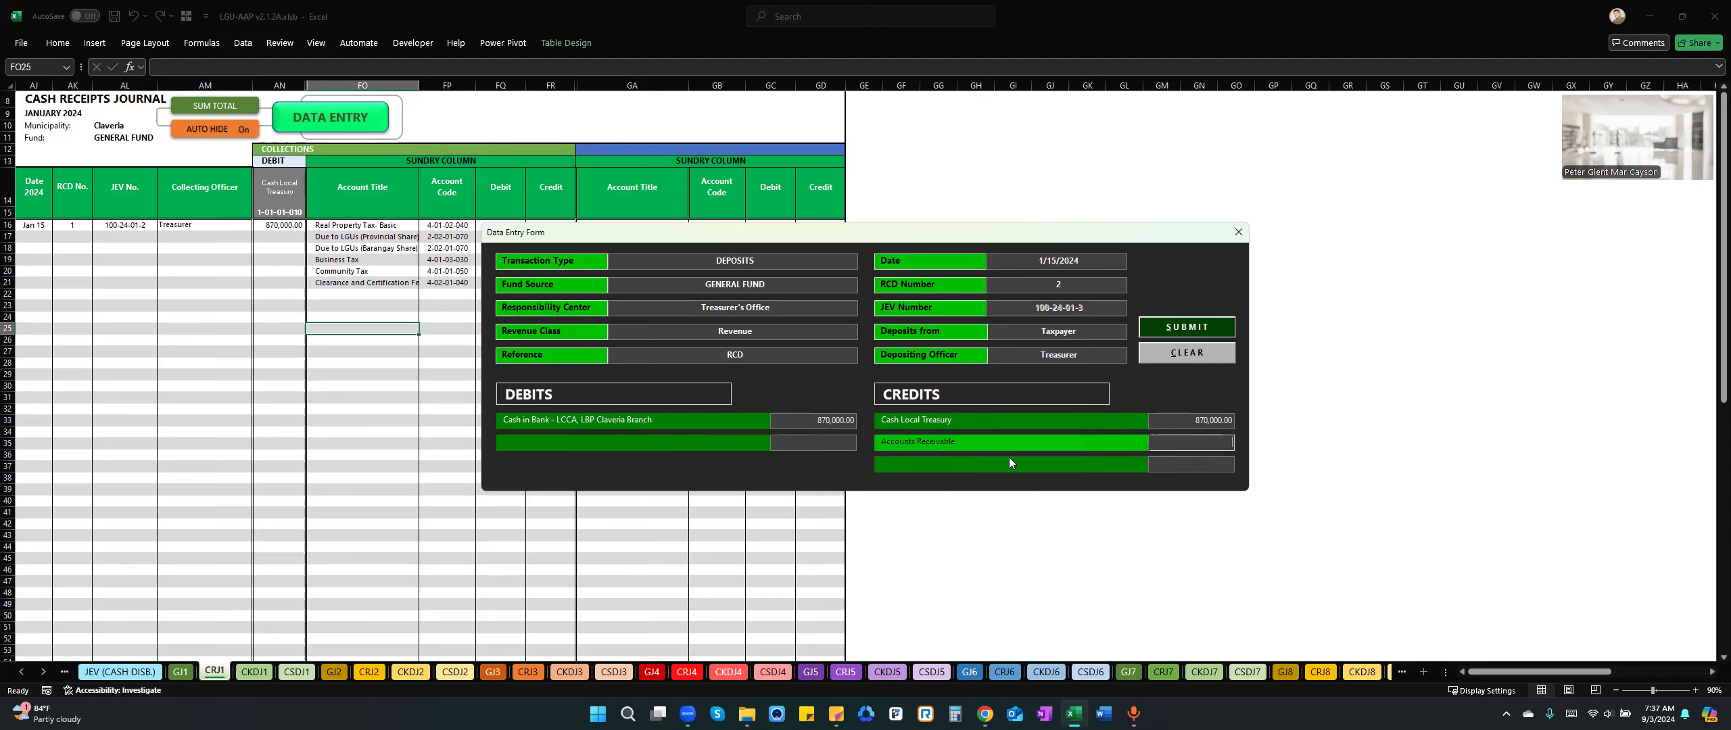
left_click(982, 443)
key("BackSpace")
key("BackSpace")
key("BackSpace")
key("BackSpace")
key("BackSpace")
key("BackSpace")
key("BackSpace")
key("BackSpace")
key("BackSpace")
key("BackSpace")
key("BackSpace")
key("BackSpace")
key("BackSpace")
key("BackSpace")
key("BackSpace")
key("BackSpace")
key("BackSpace")
key("BackSpace")
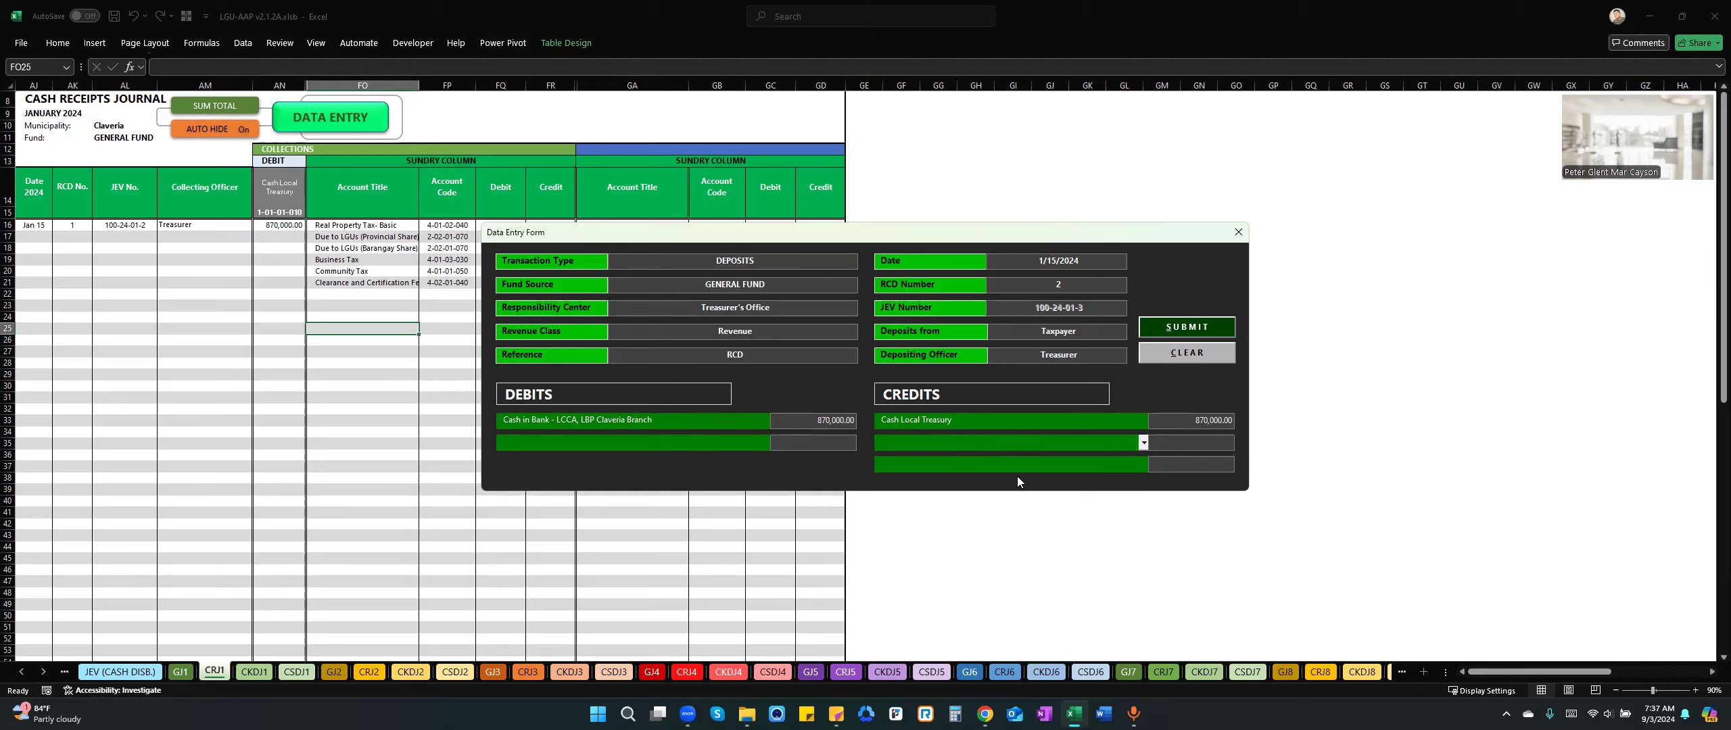
Submit the 870,000 deposit entry to the cash receipts journal and close the data entry form.
left_click(1189, 327)
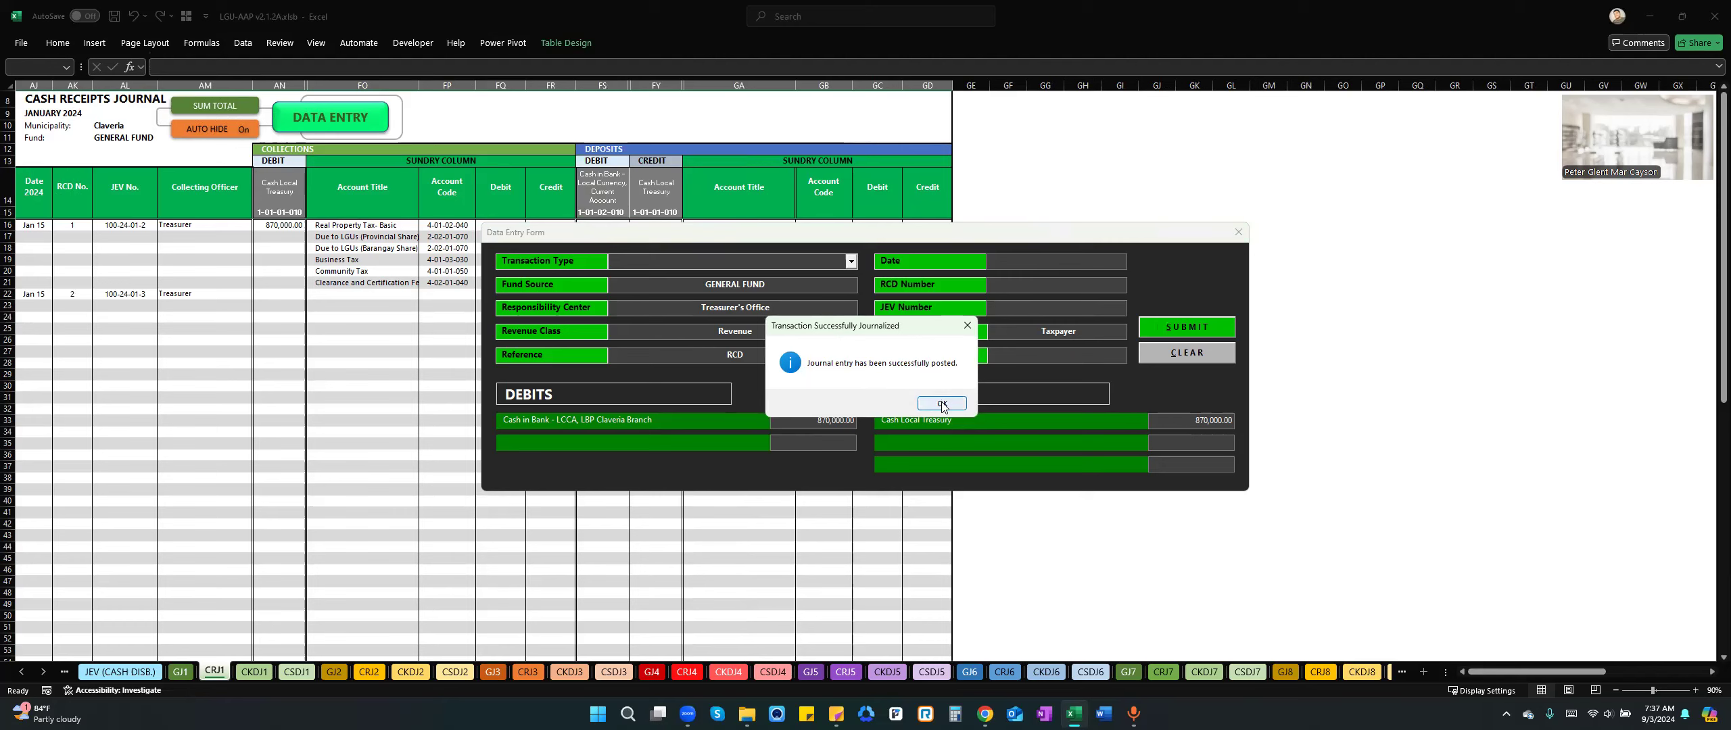
key("Return")
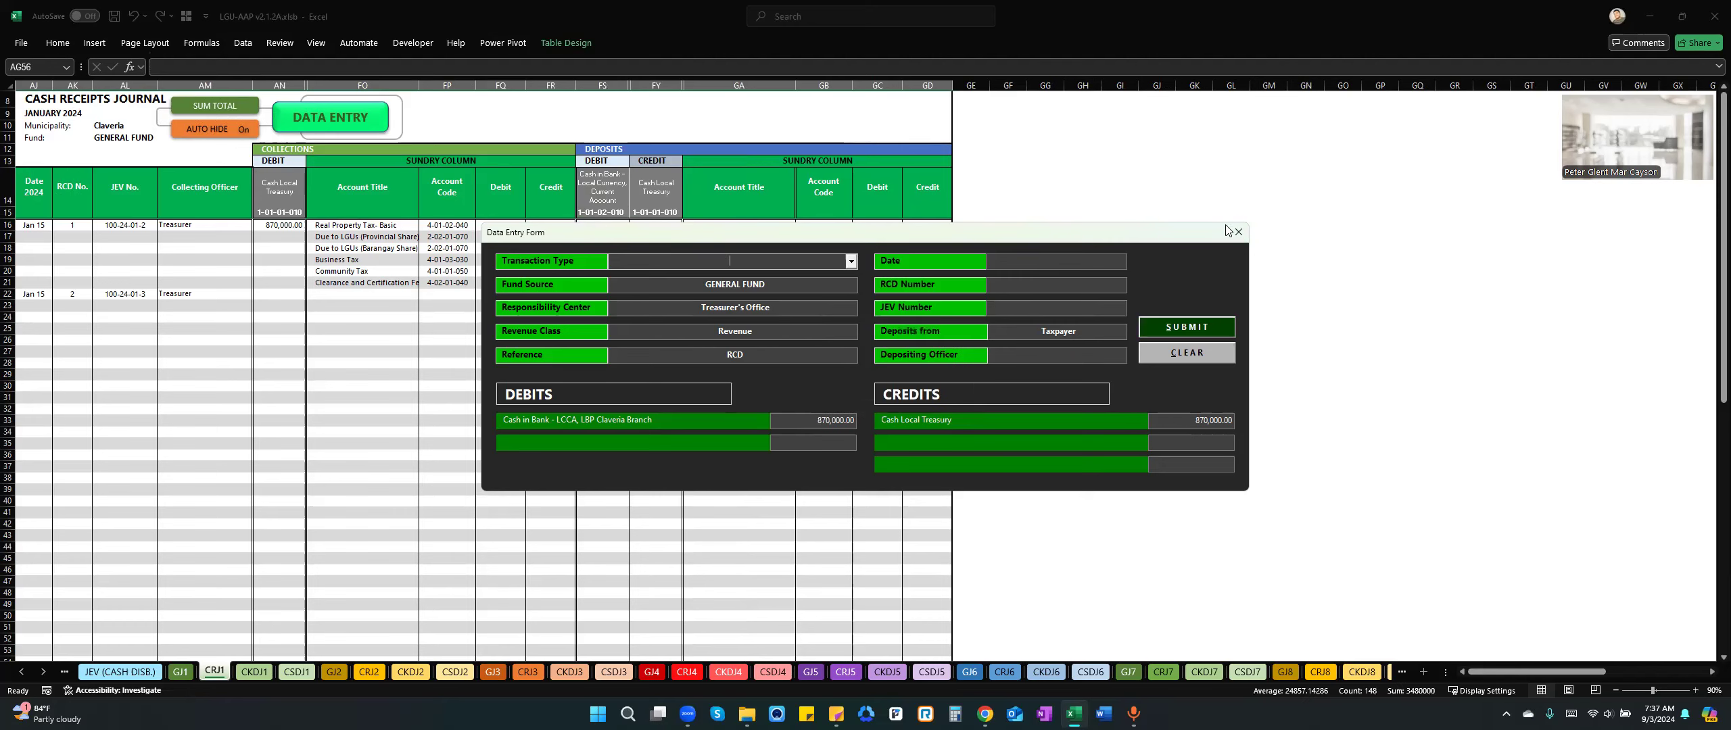
left_click(1239, 235)
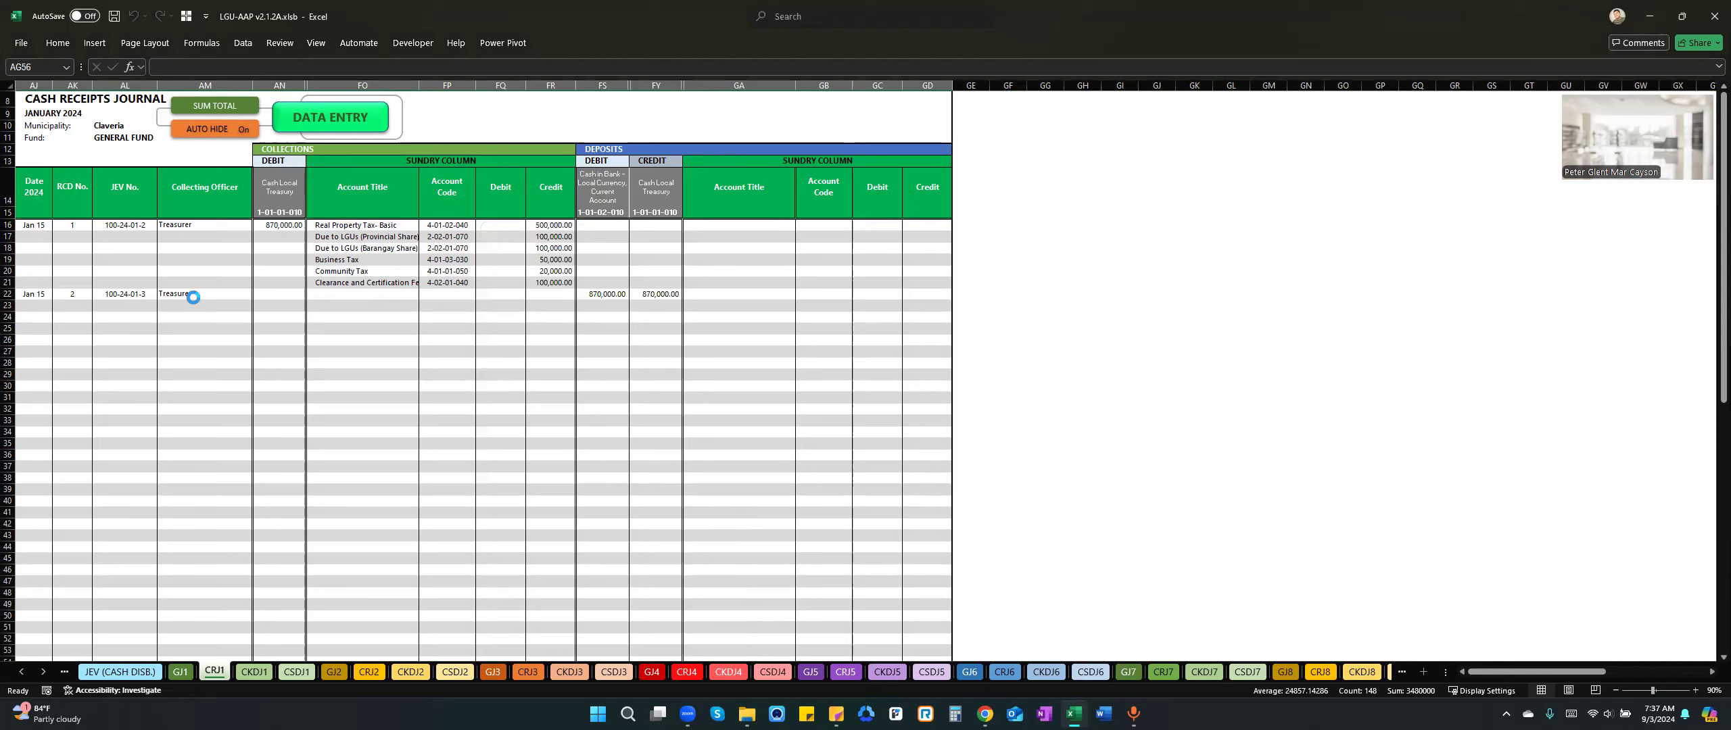
Check the posted January 15 deposit row, including its Cash in Bank debit and Cash Local Treasury credit.
left_click(200, 295)
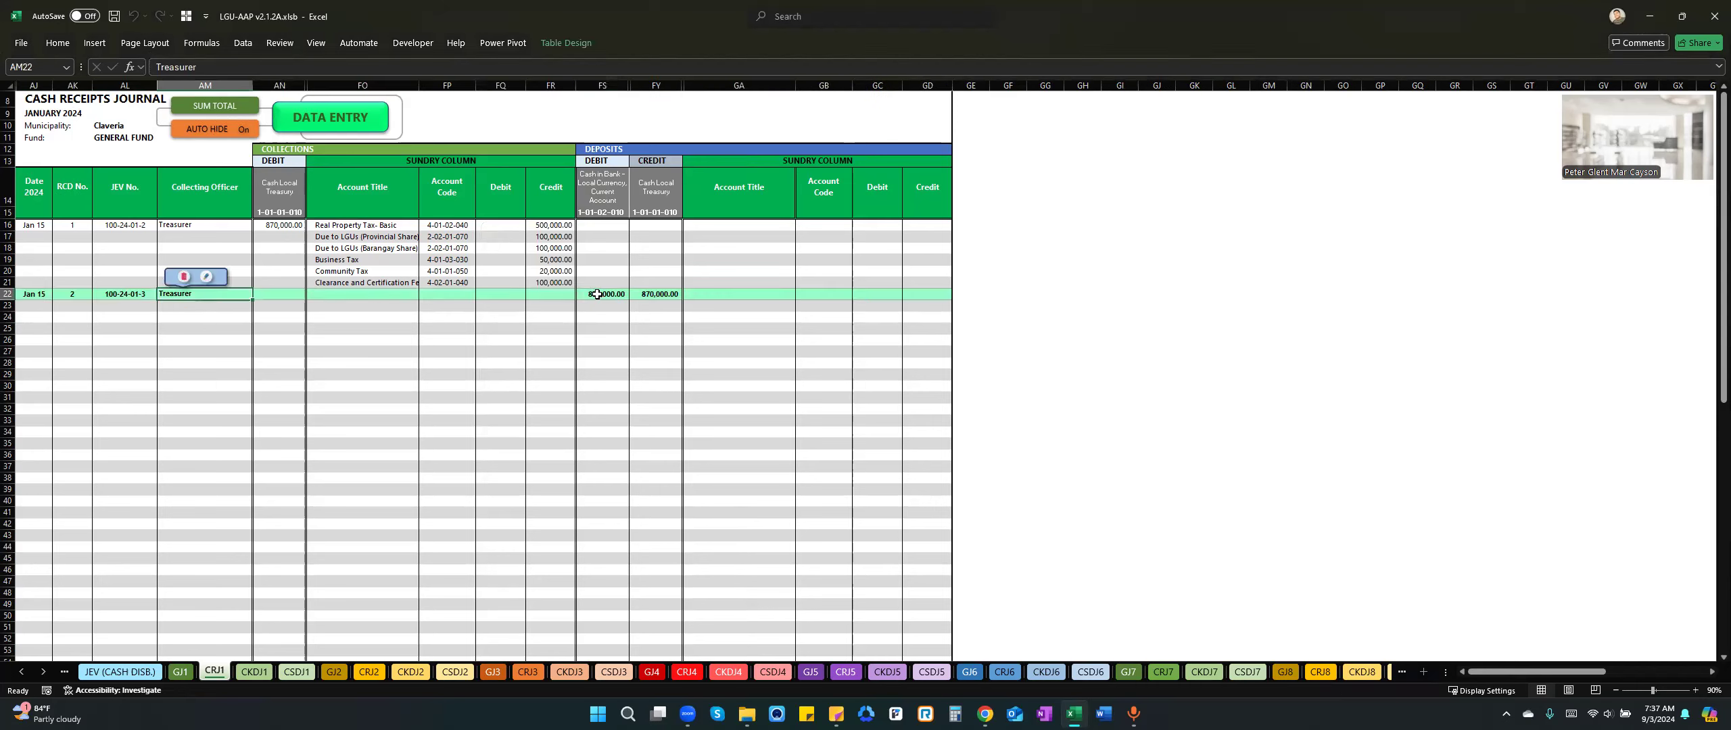
left_click(597, 294)
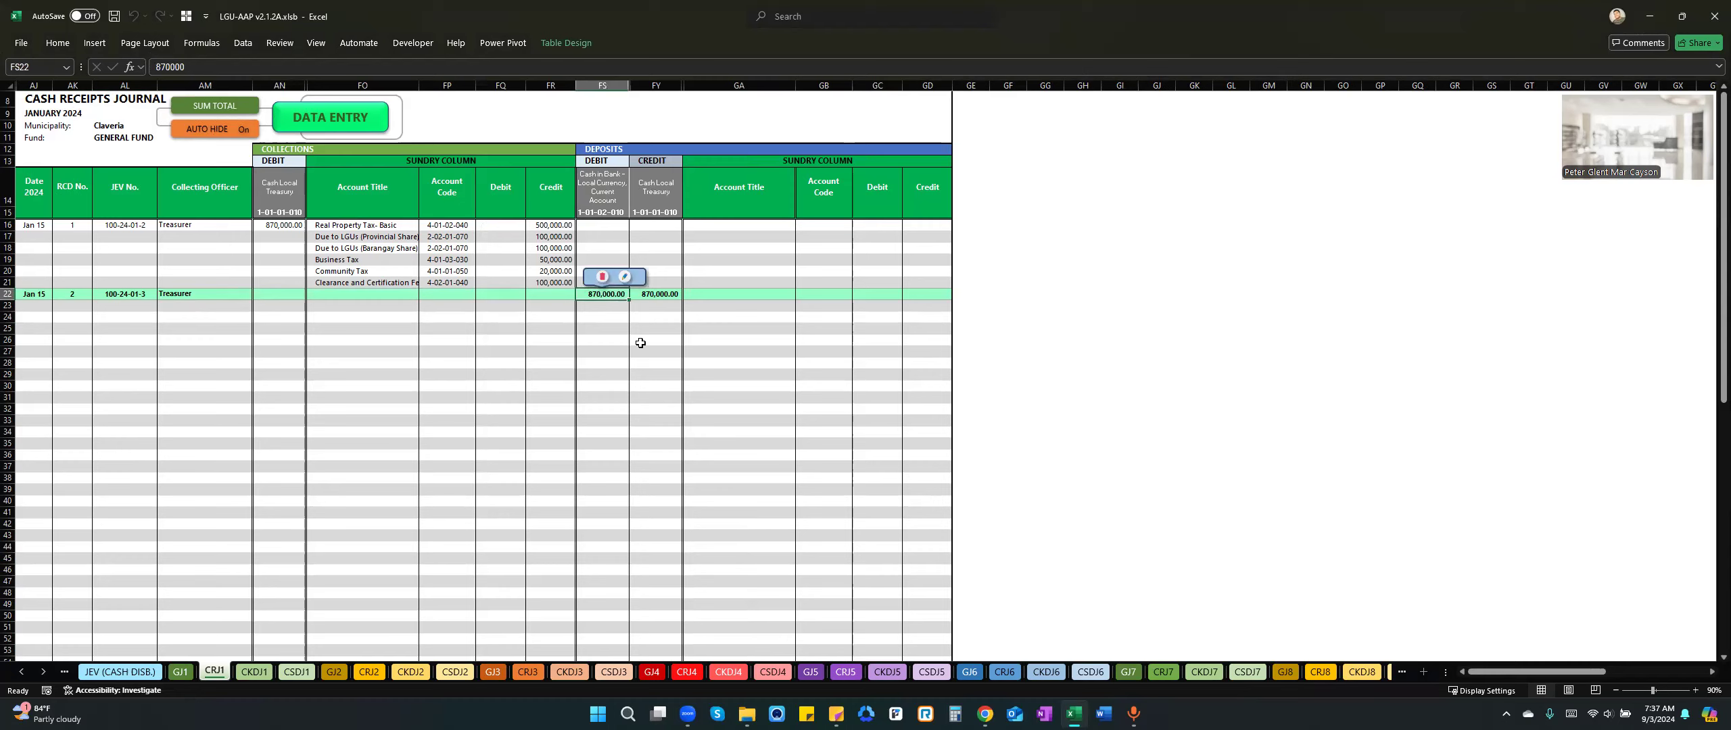
key("Right")
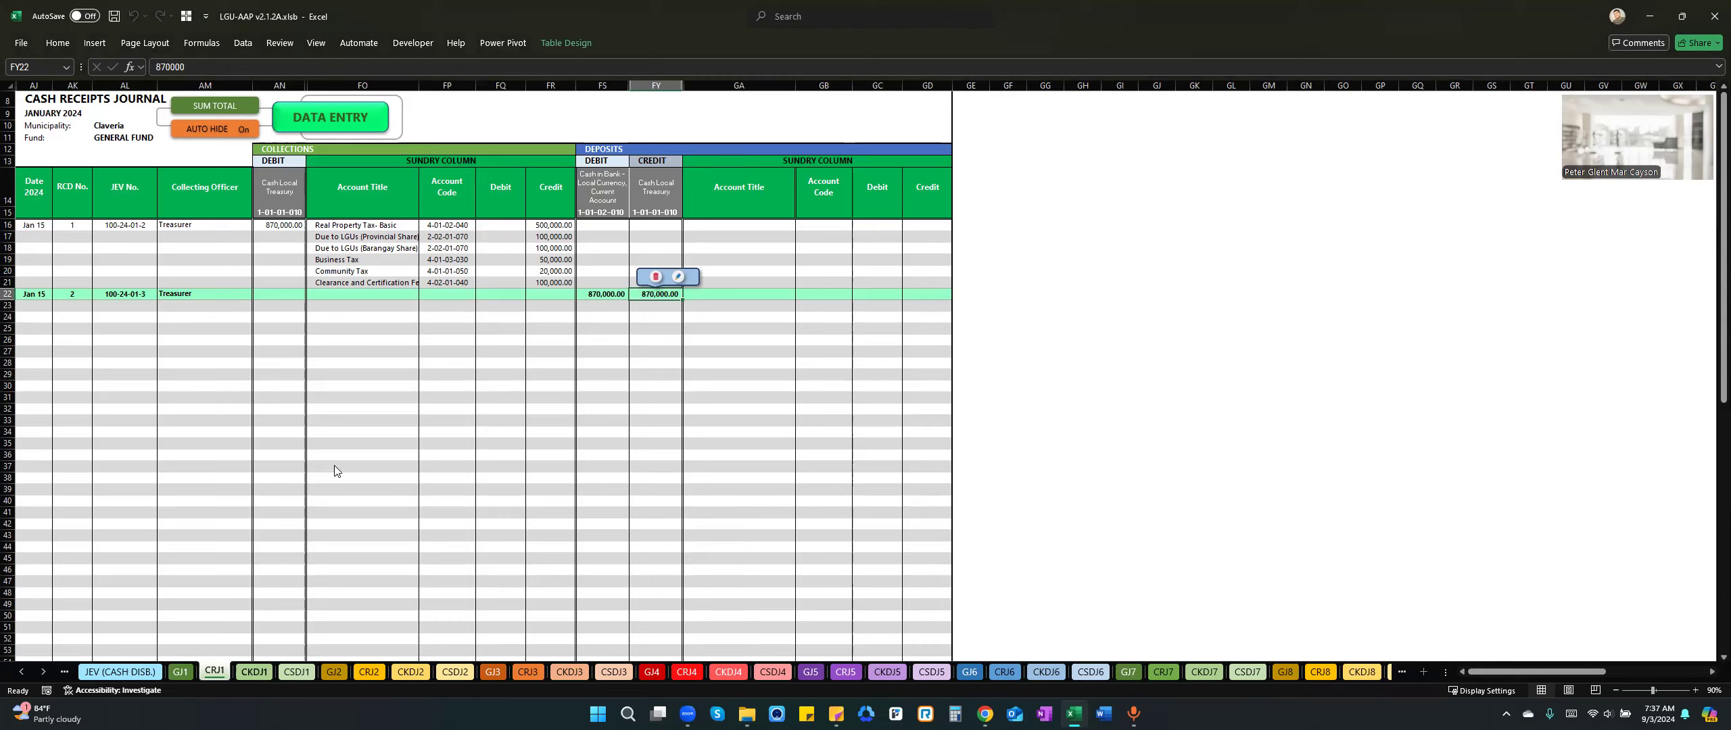
Go to the January check disbursements journal sheet CKDJ1 and open its data entry form.
key("ctrl+Page_Down")
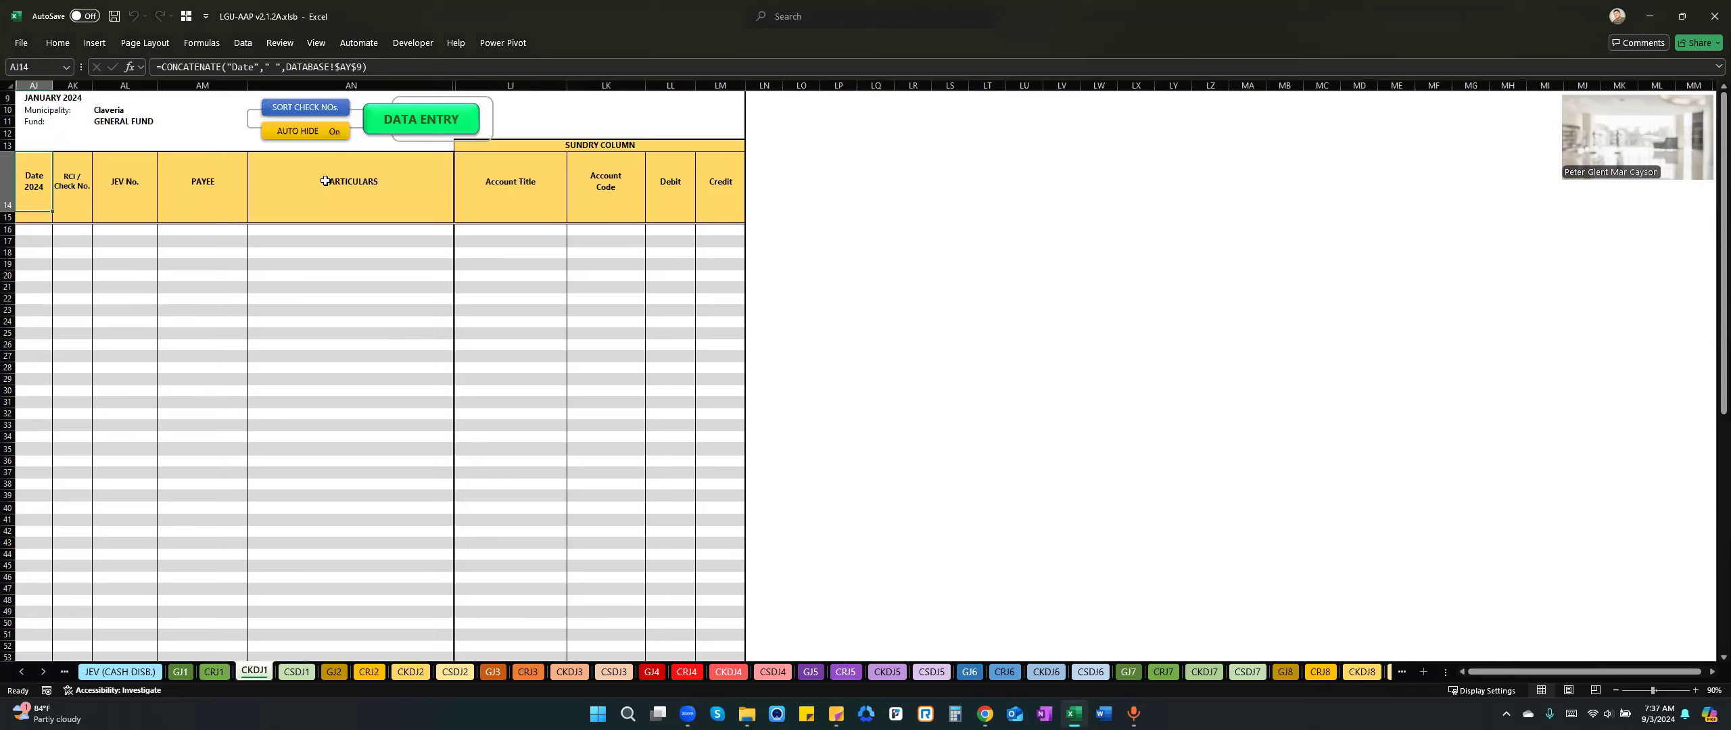
left_click(434, 121)
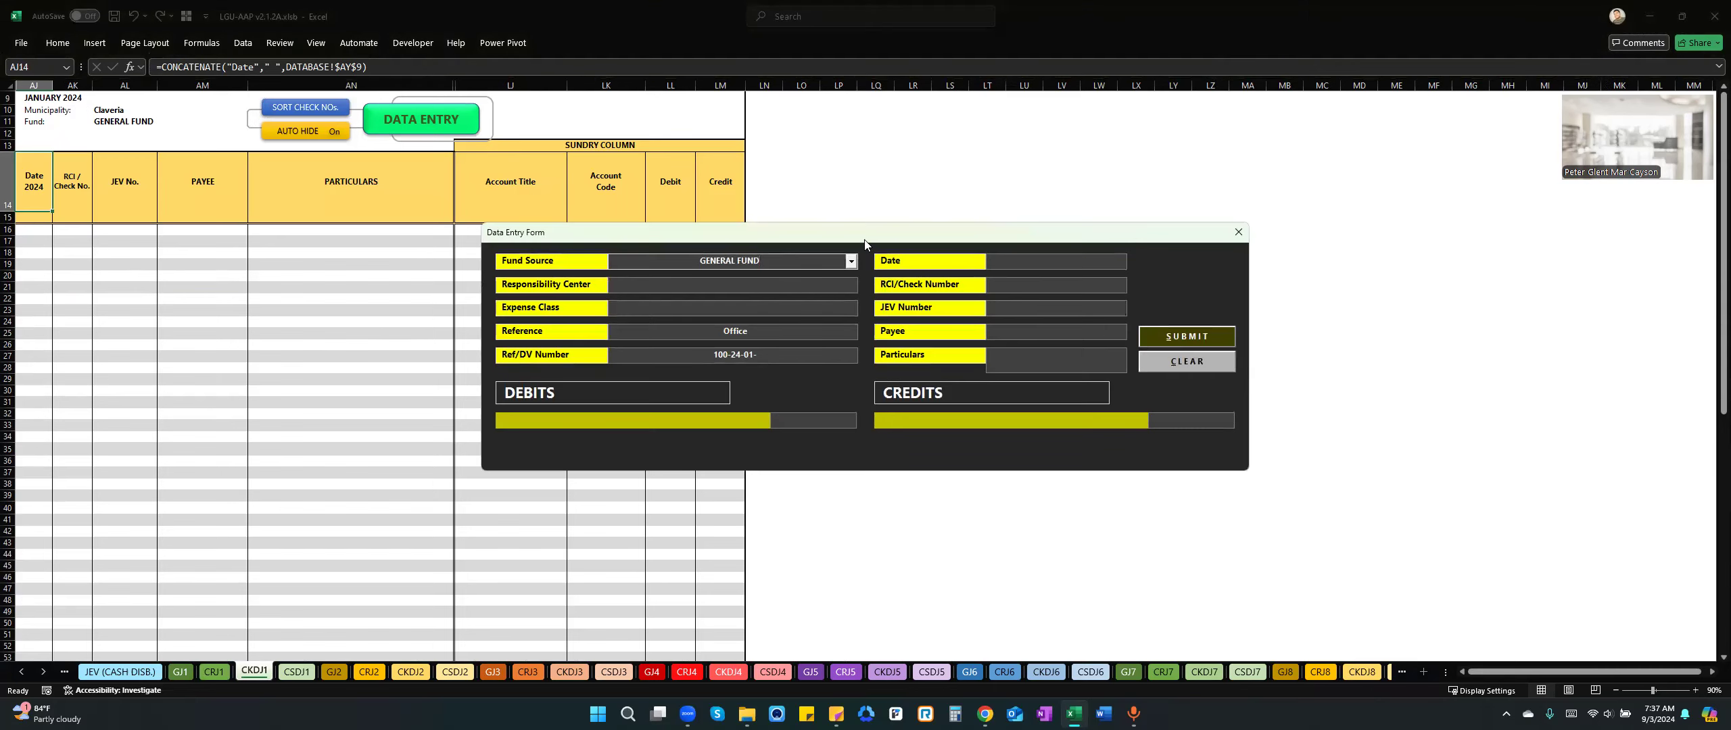
left_click_drag(867, 236, 918, 212)
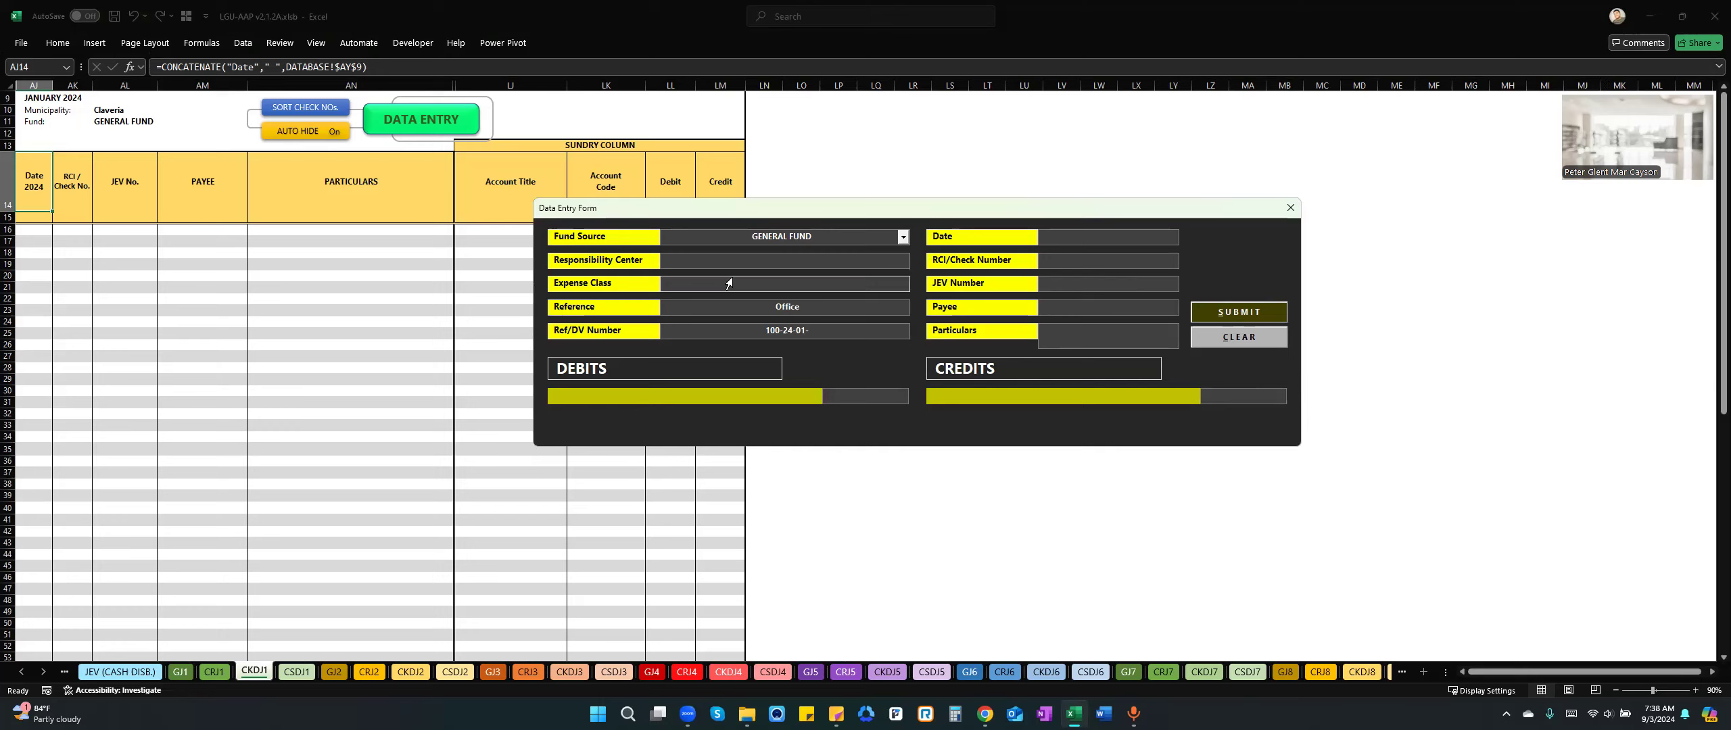
Examine the available Responsibility Center choices in the check disbursement entry form.
left_click(772, 265)
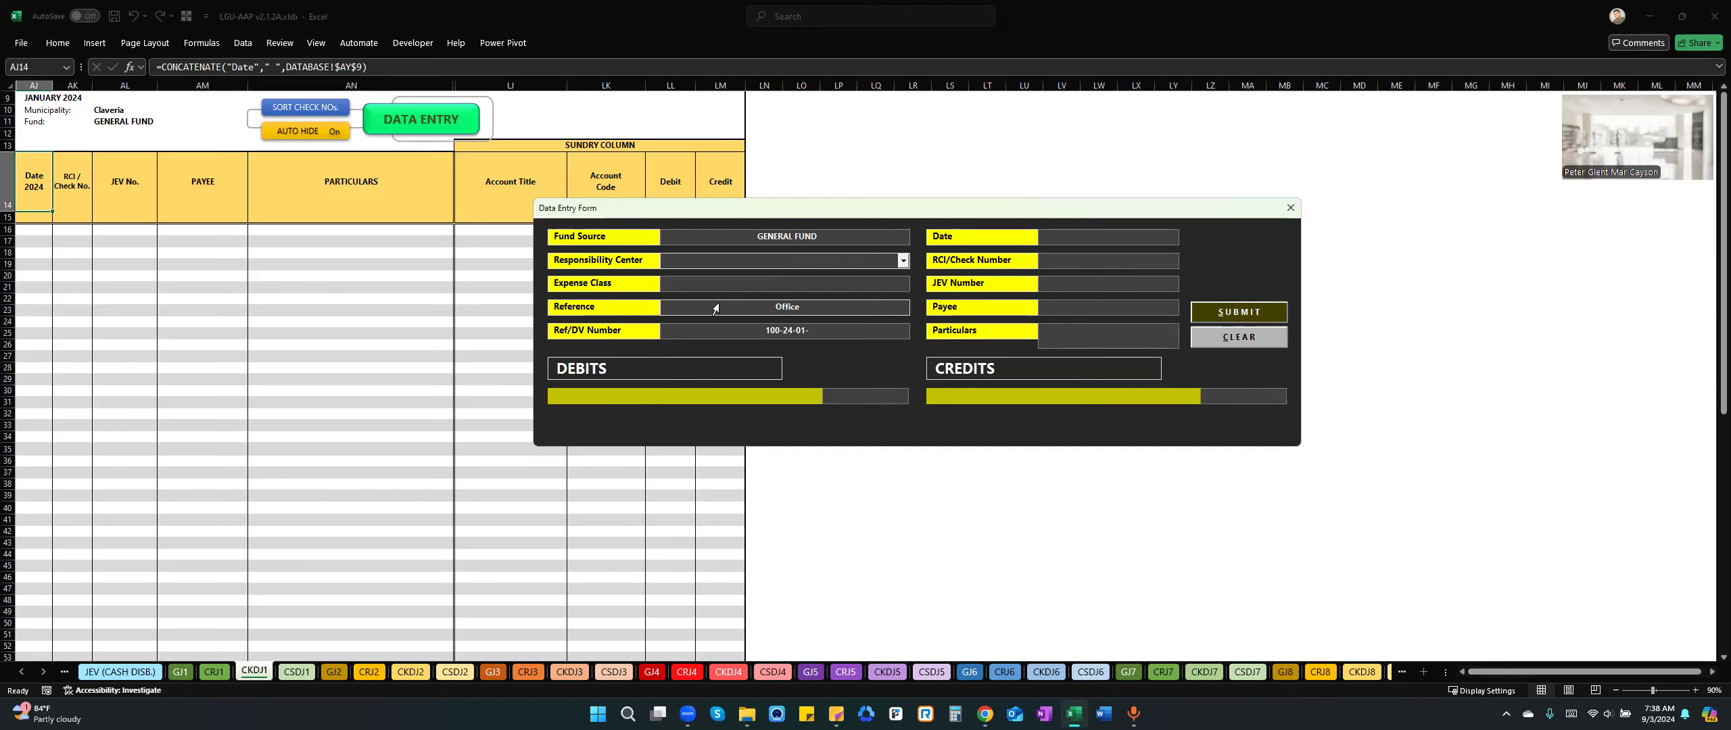
left_click(903, 261)
left_click(871, 261)
left_click(903, 261)
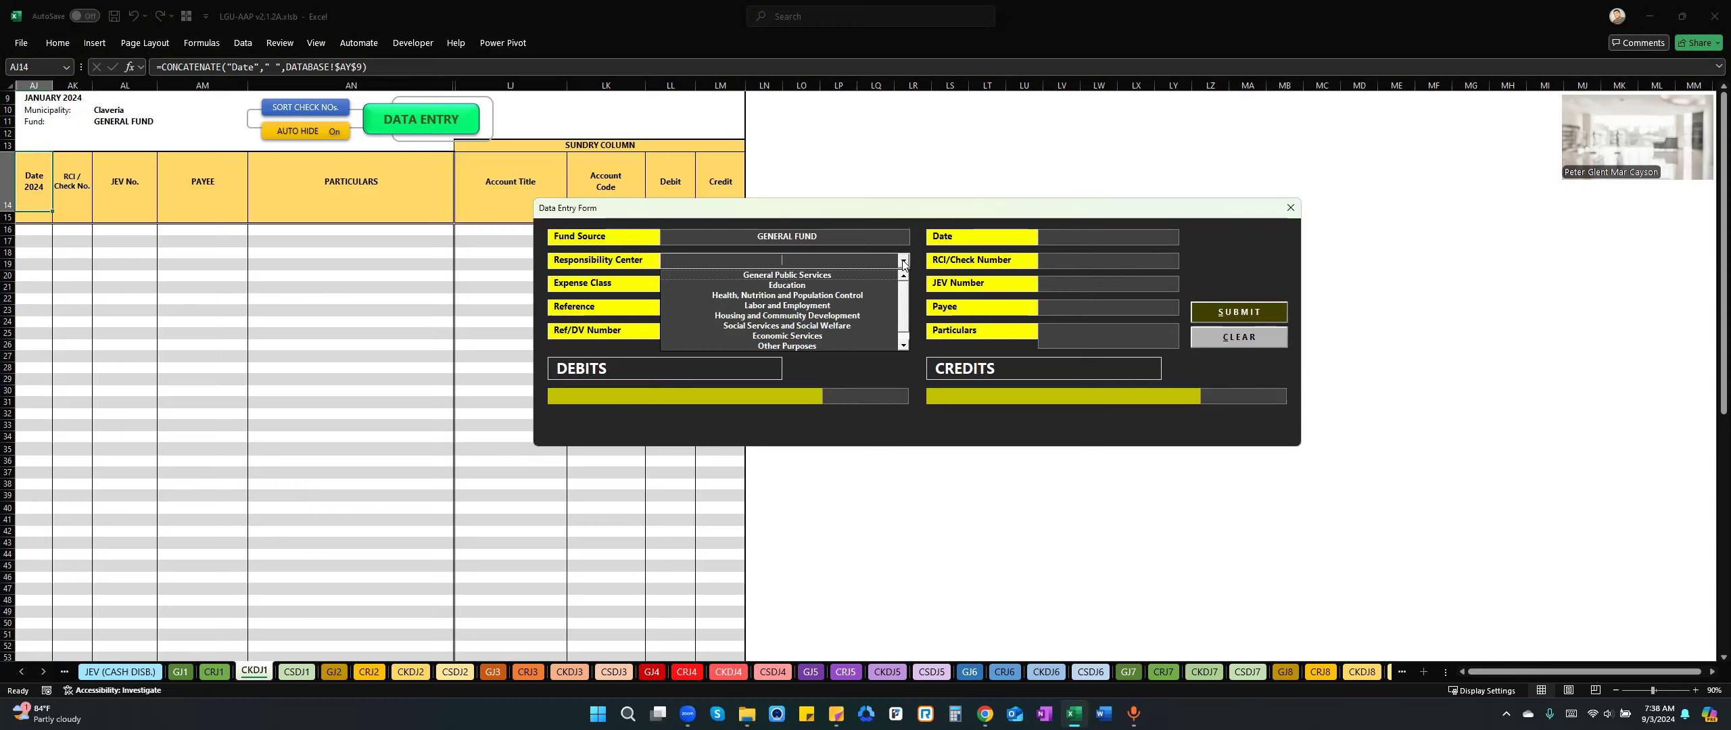
left_click(831, 361)
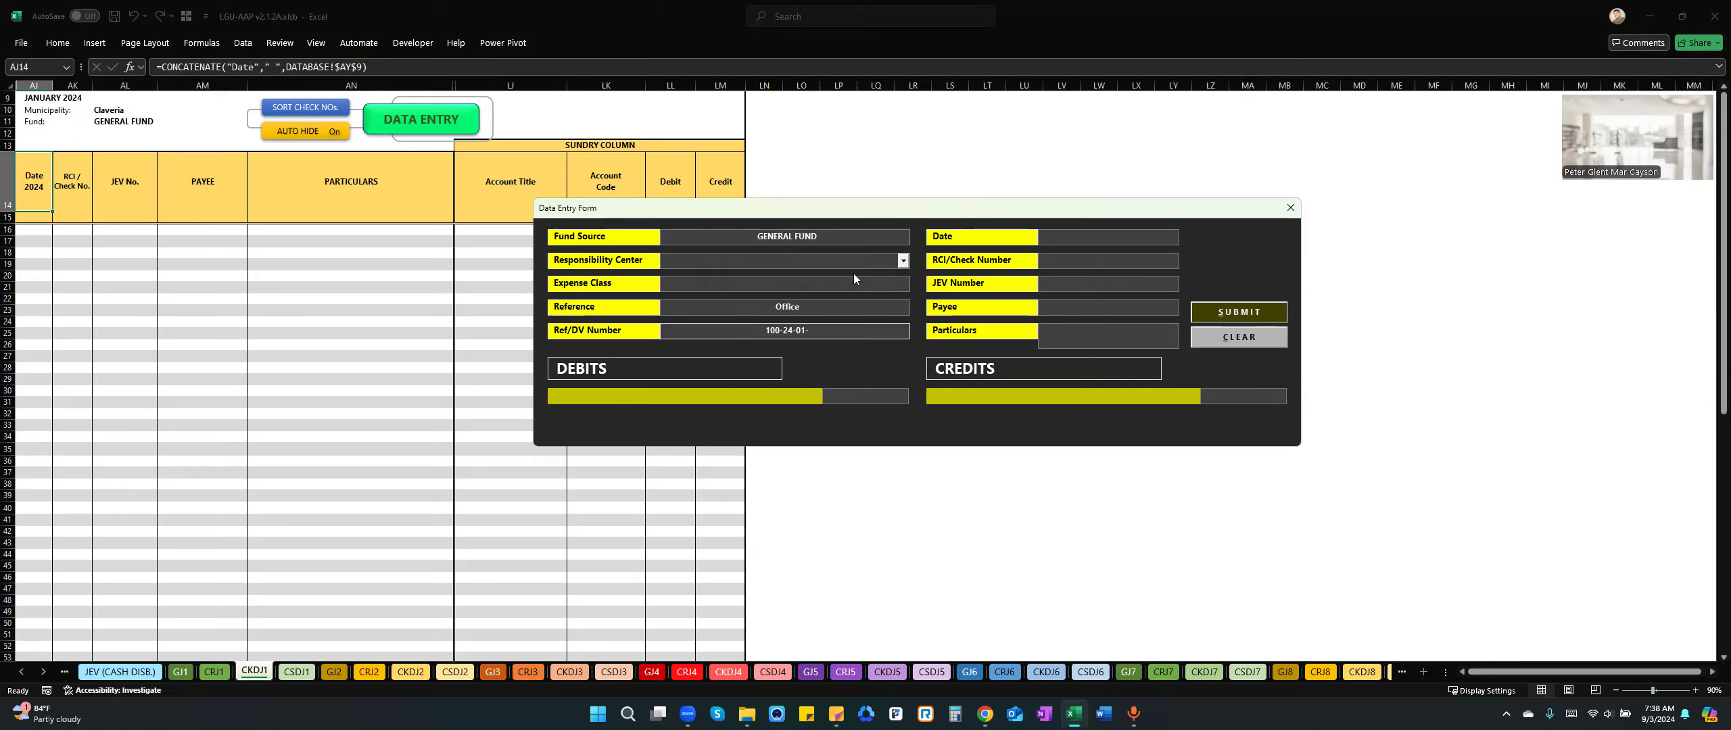
left_click(904, 261)
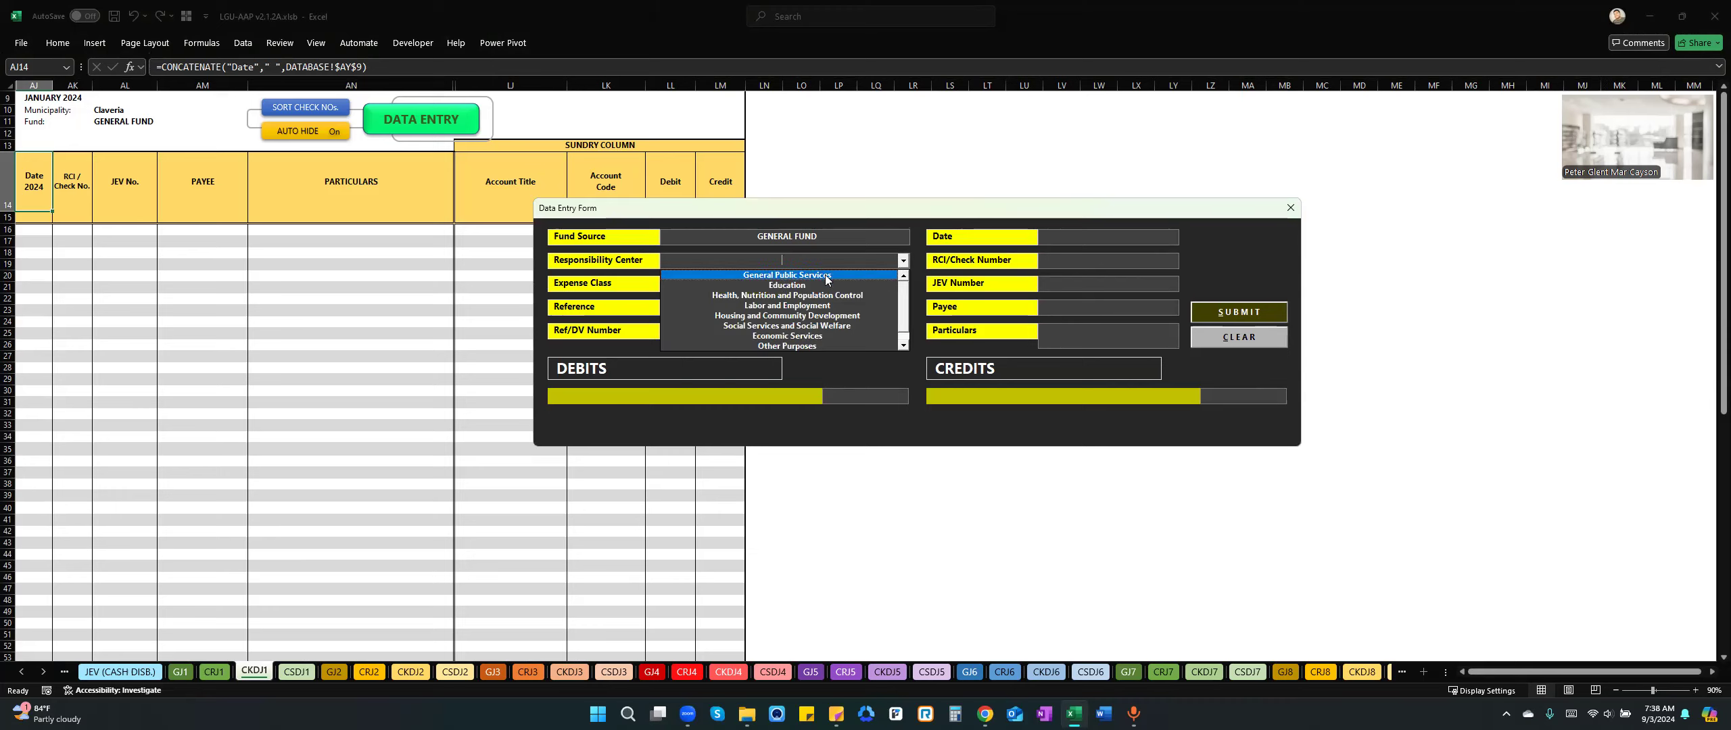
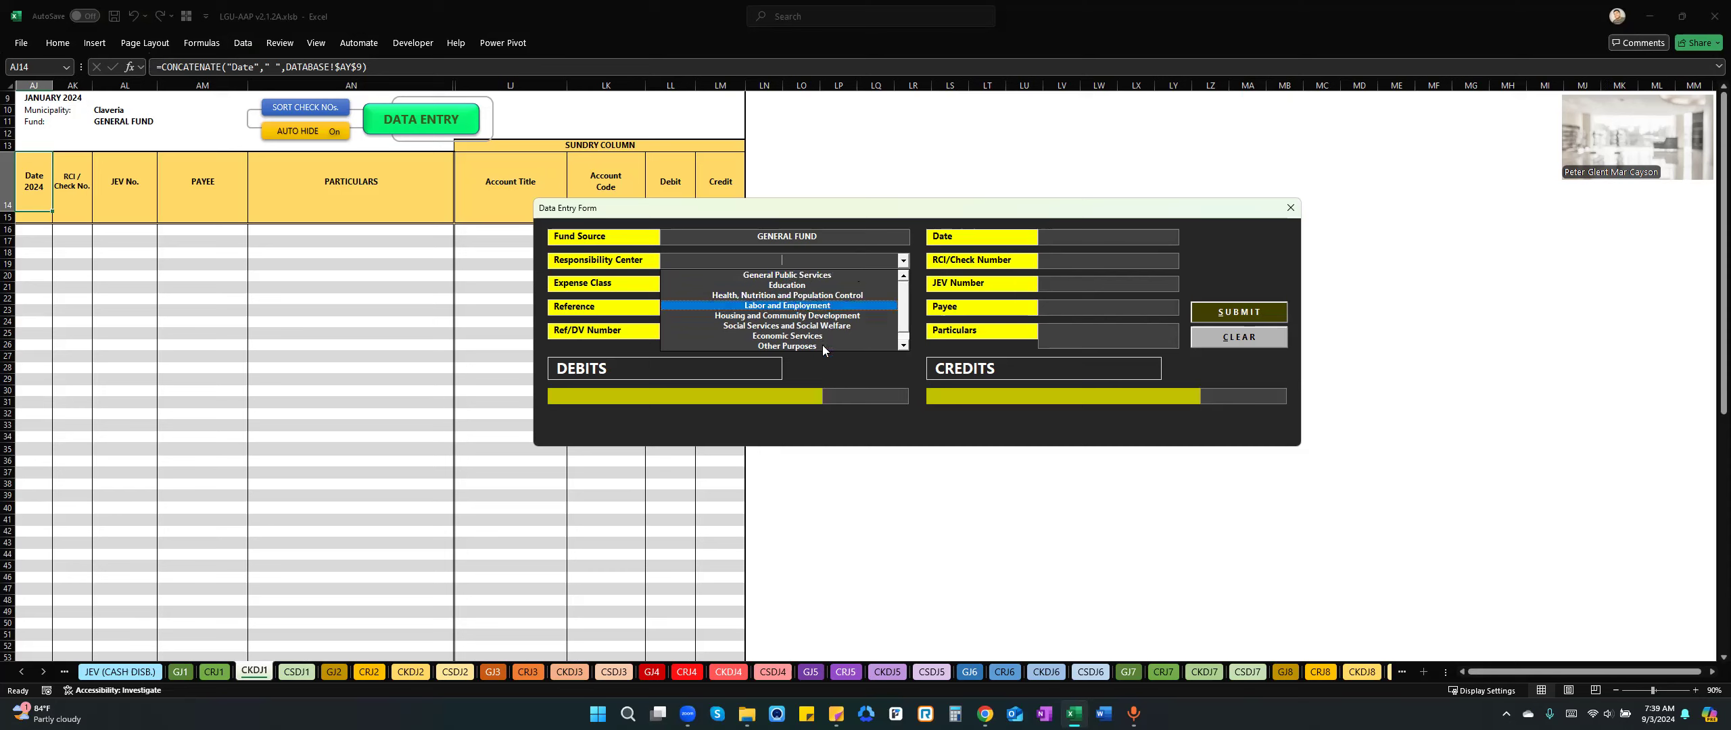
Examine the Expense Class choices and the Reference and Ref/DV Number fields in the check disbursement entry form.
left_click(849, 368)
left_click(855, 334)
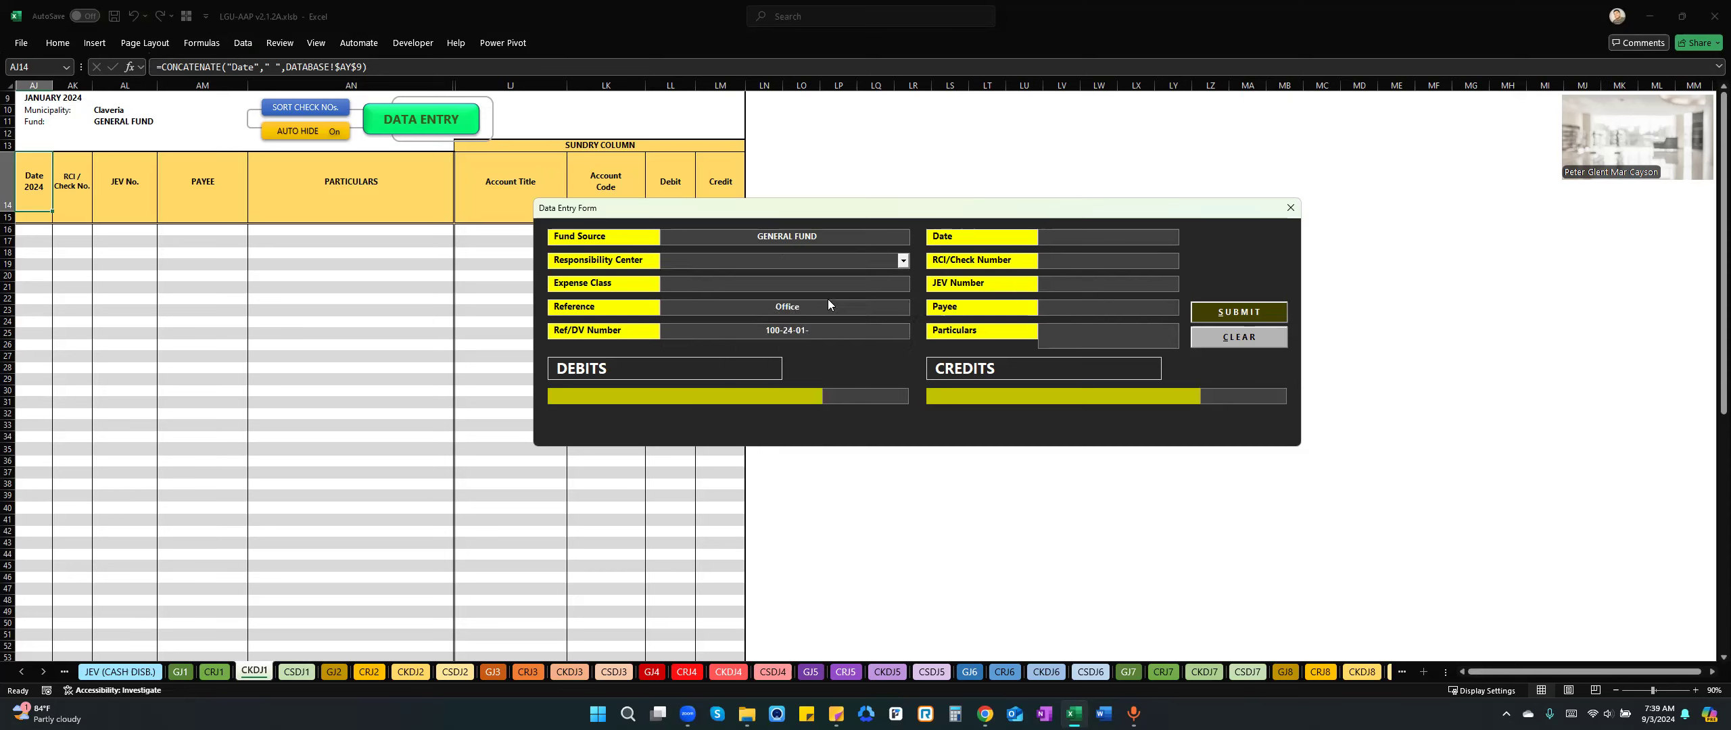
left_click(853, 280)
left_click(903, 285)
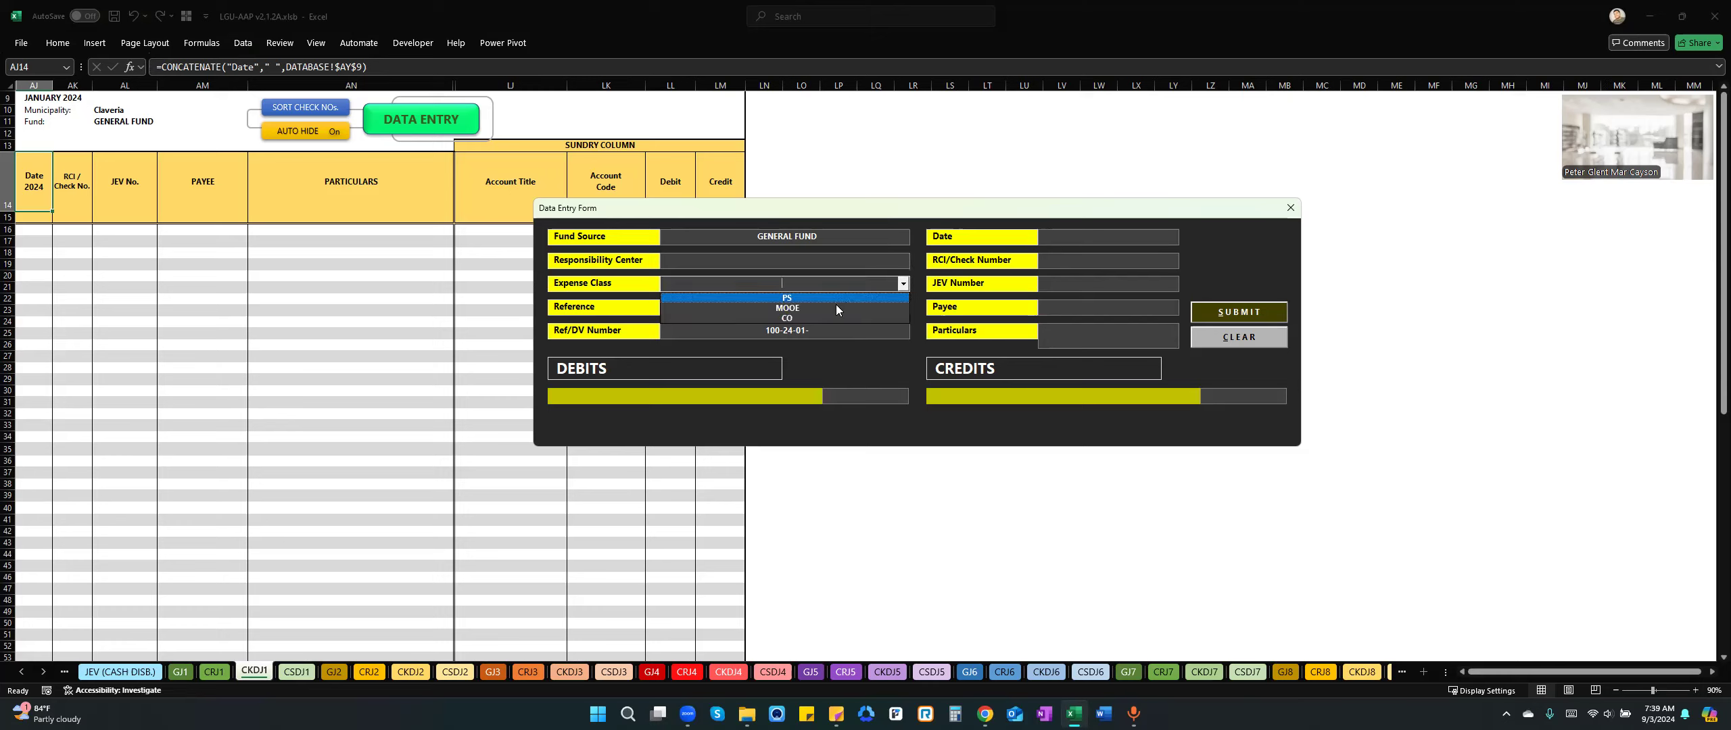
left_click(833, 369)
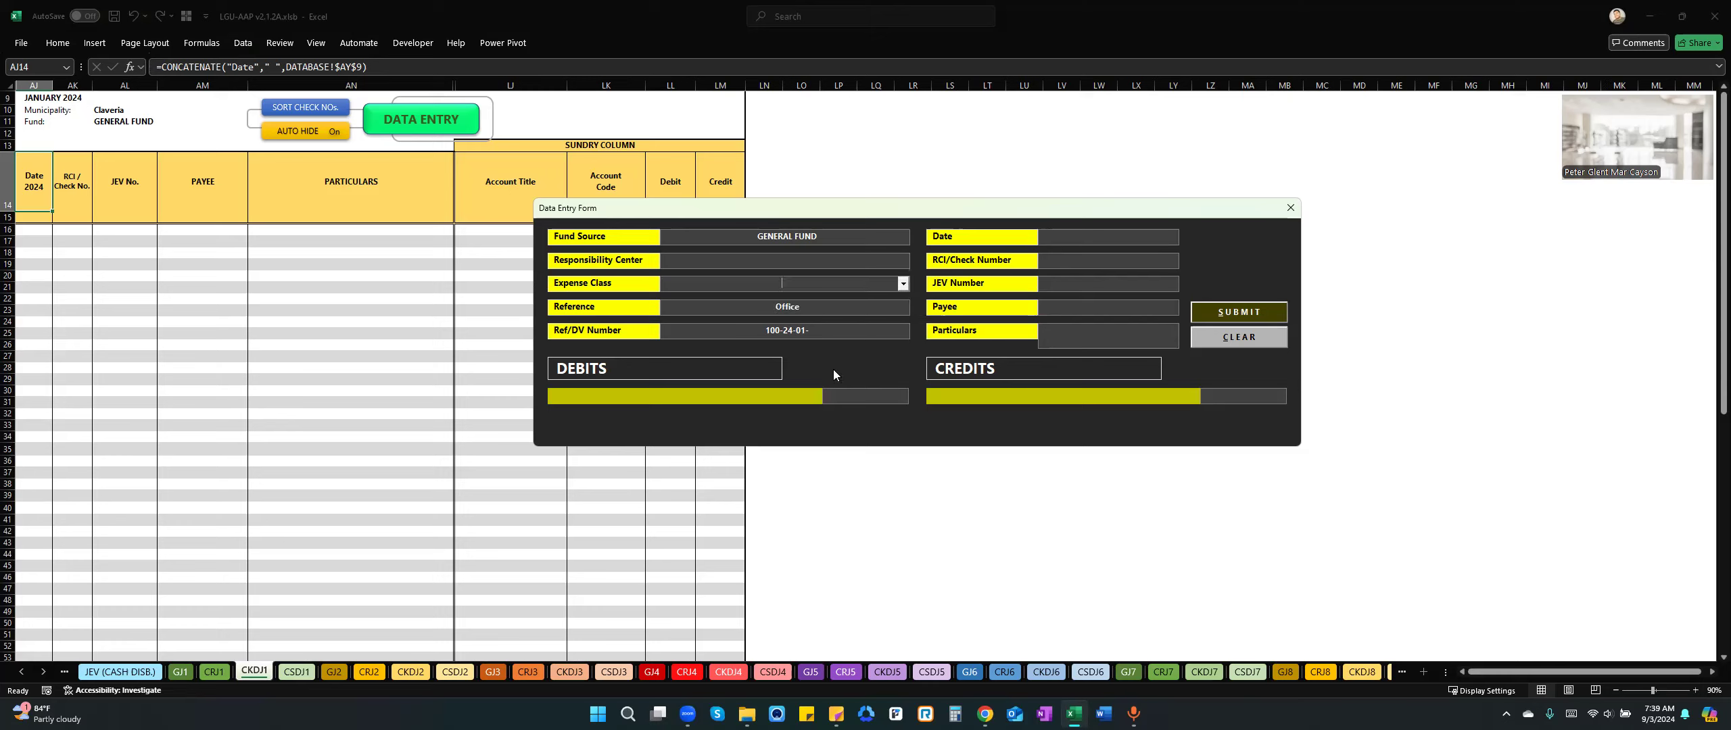
left_click(831, 308)
type("Office")
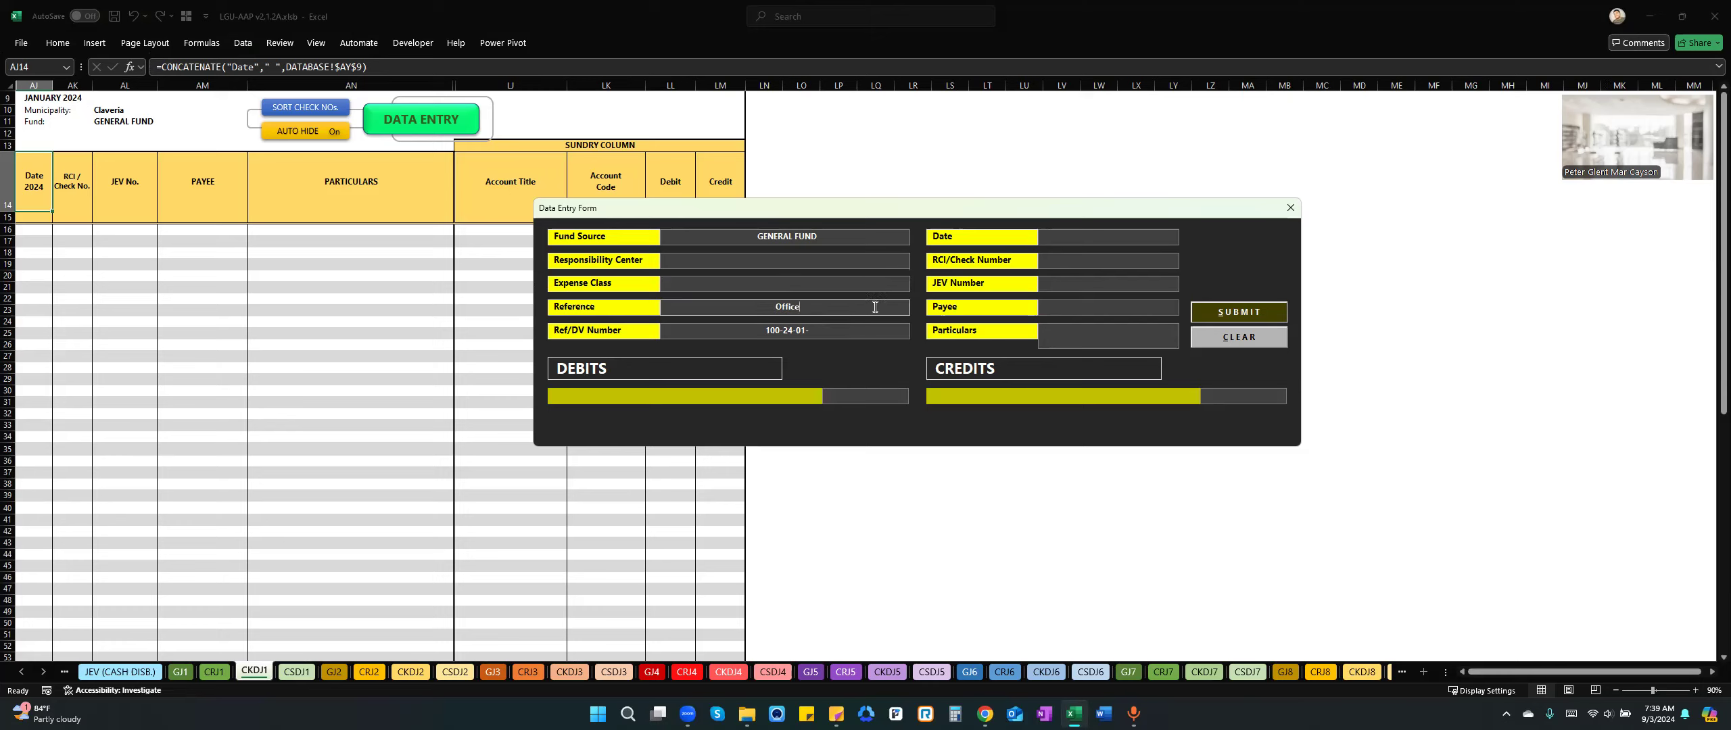
left_click(833, 328)
left_click(836, 261)
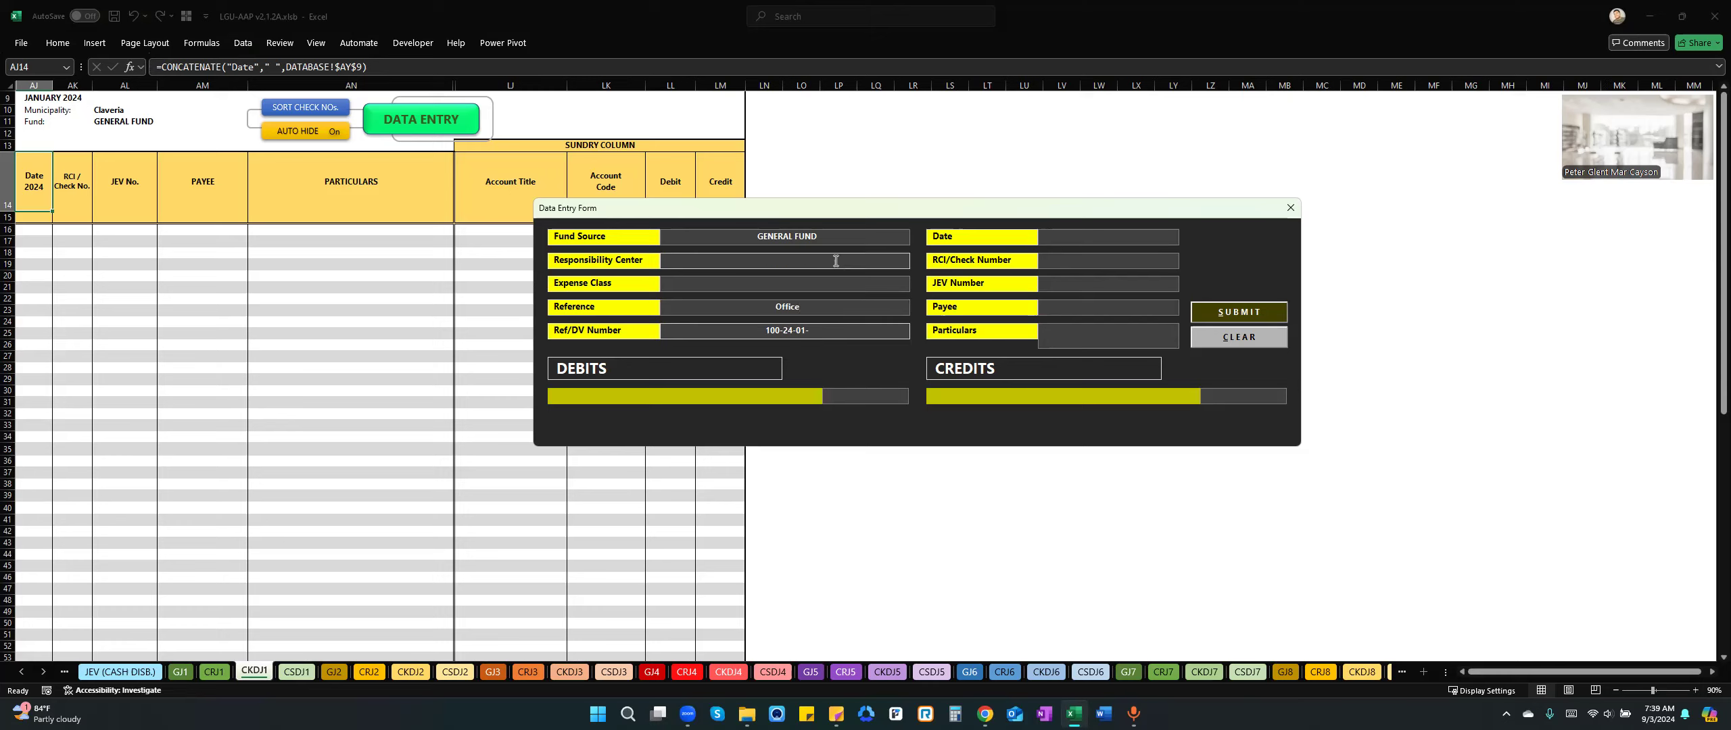
left_click(898, 266)
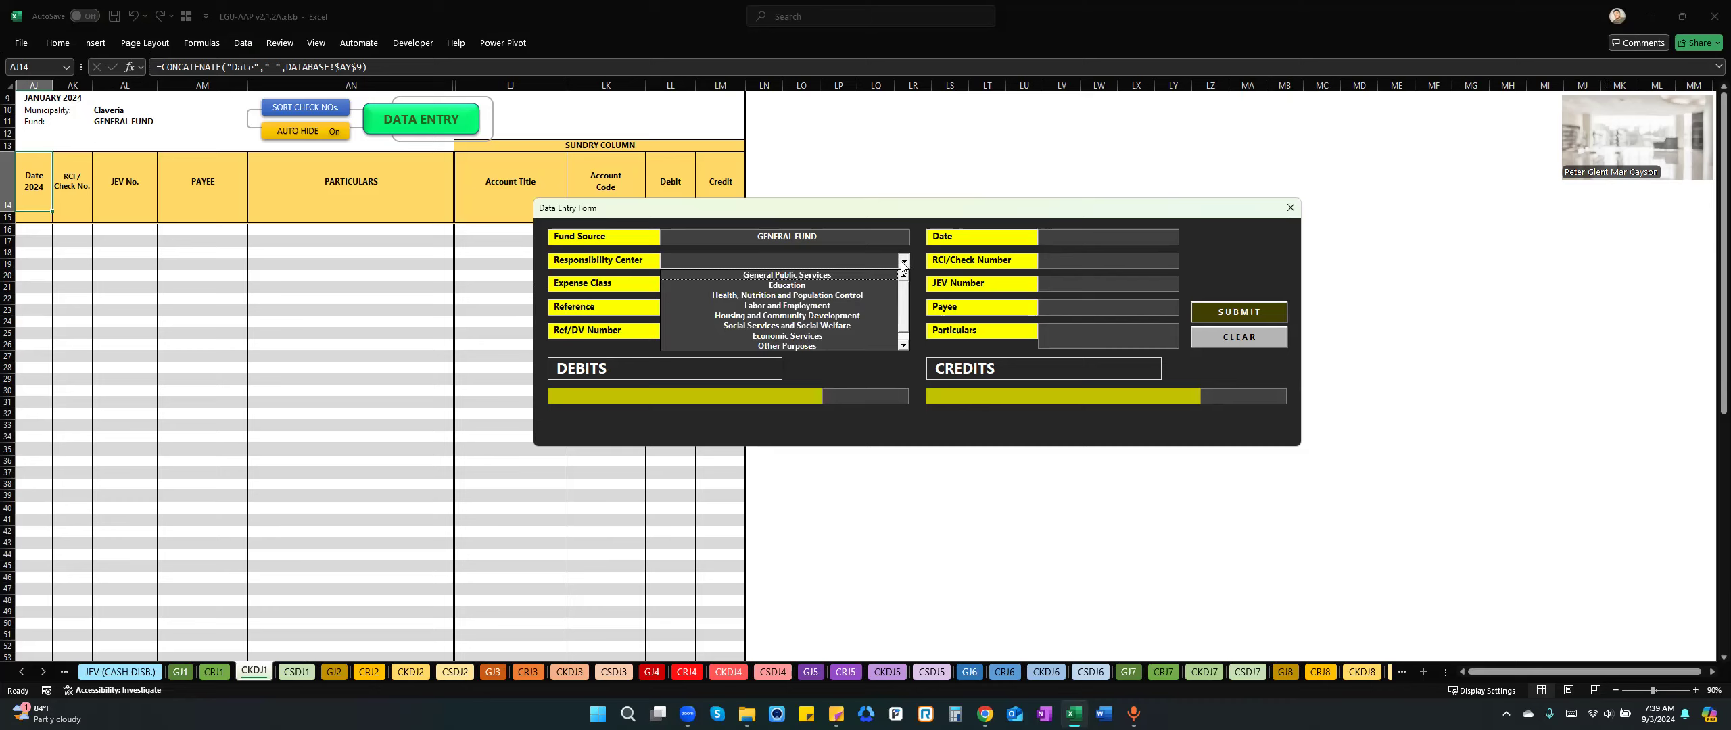
left_click(838, 275)
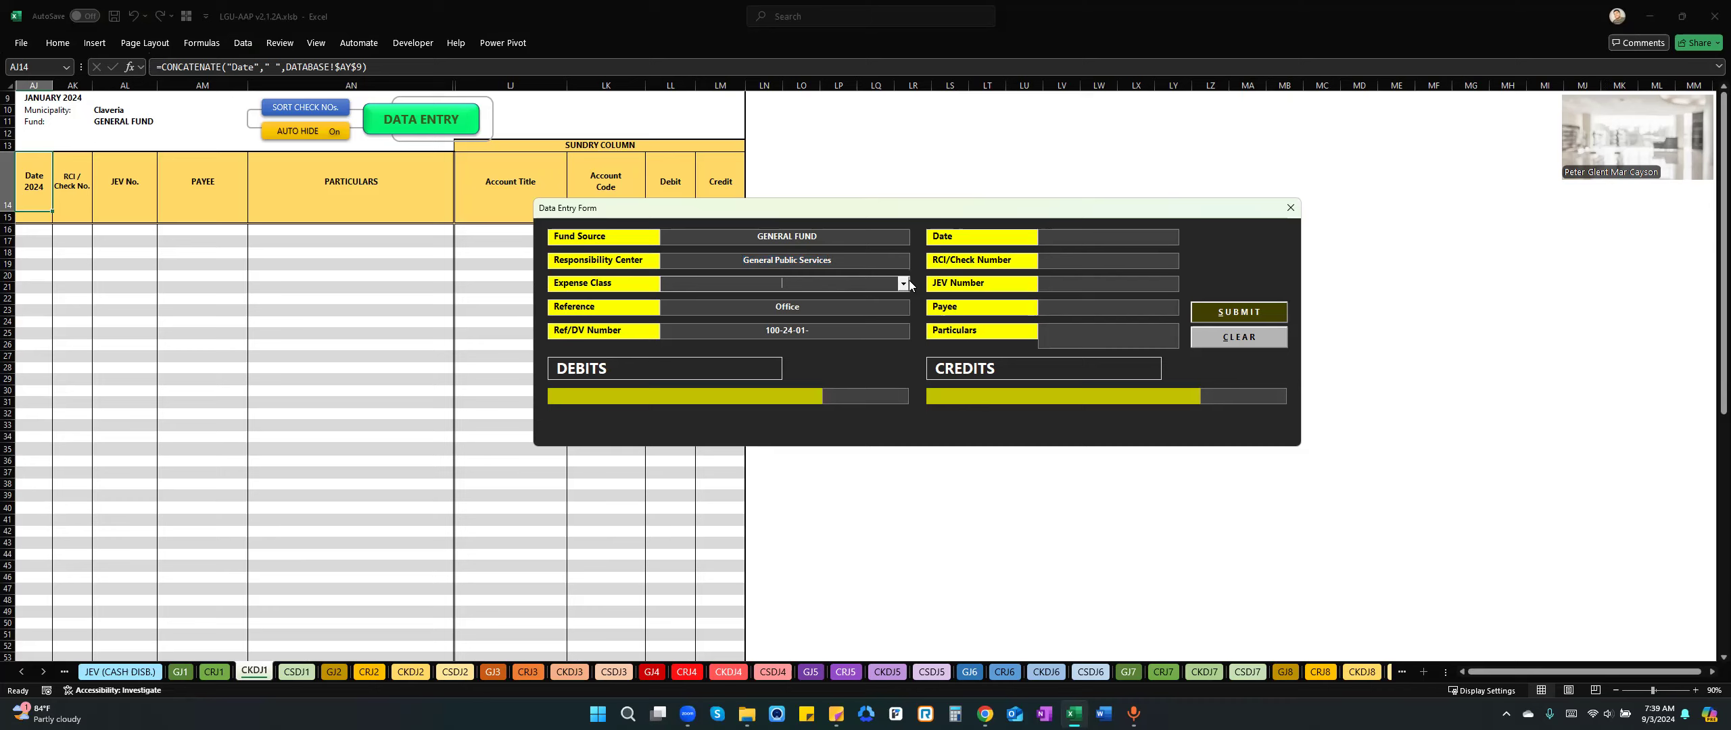
left_click(903, 285)
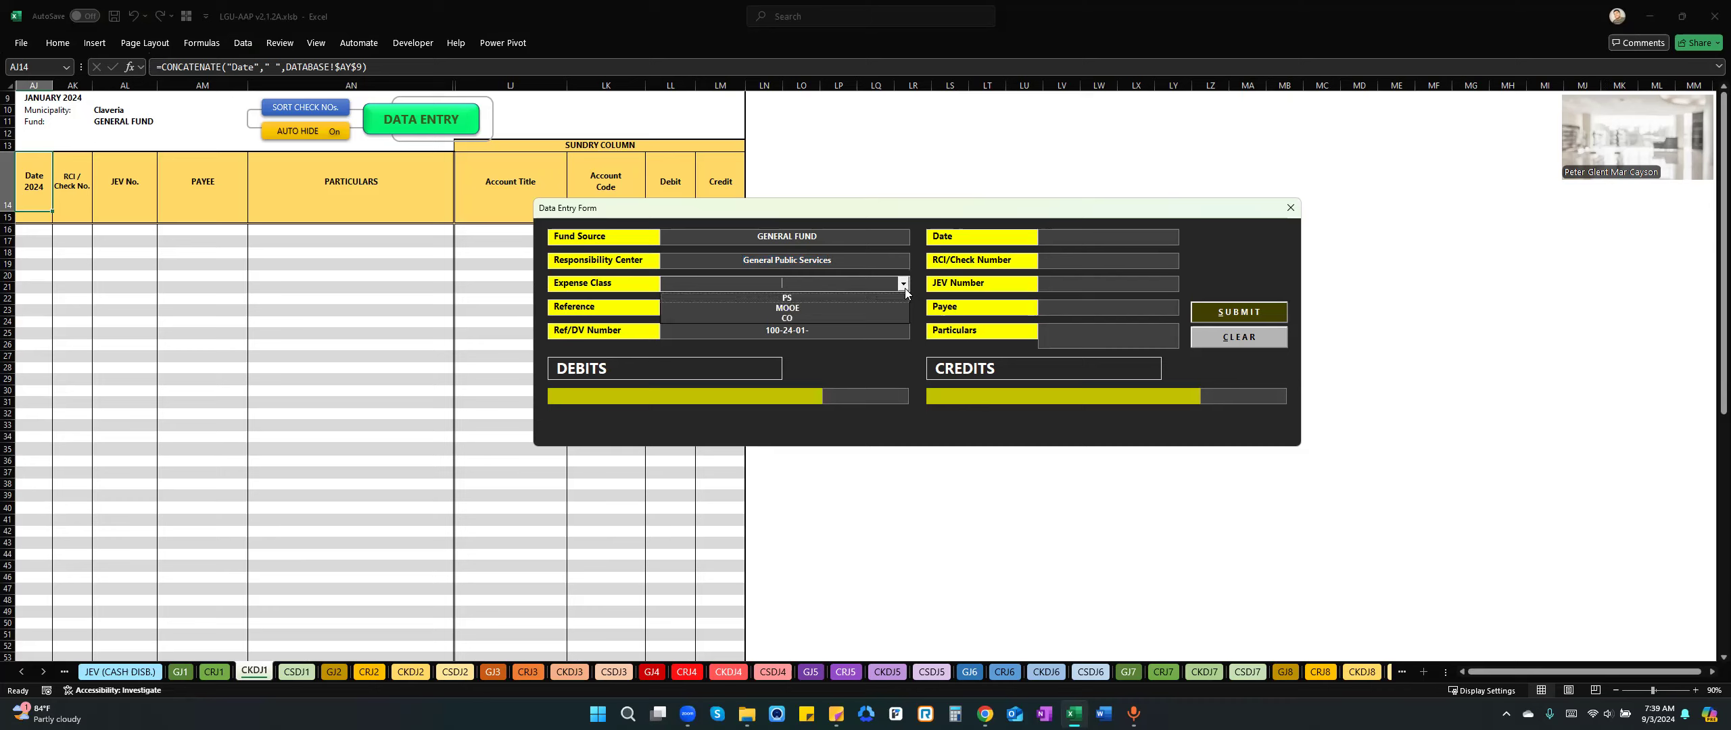
left_click(864, 298)
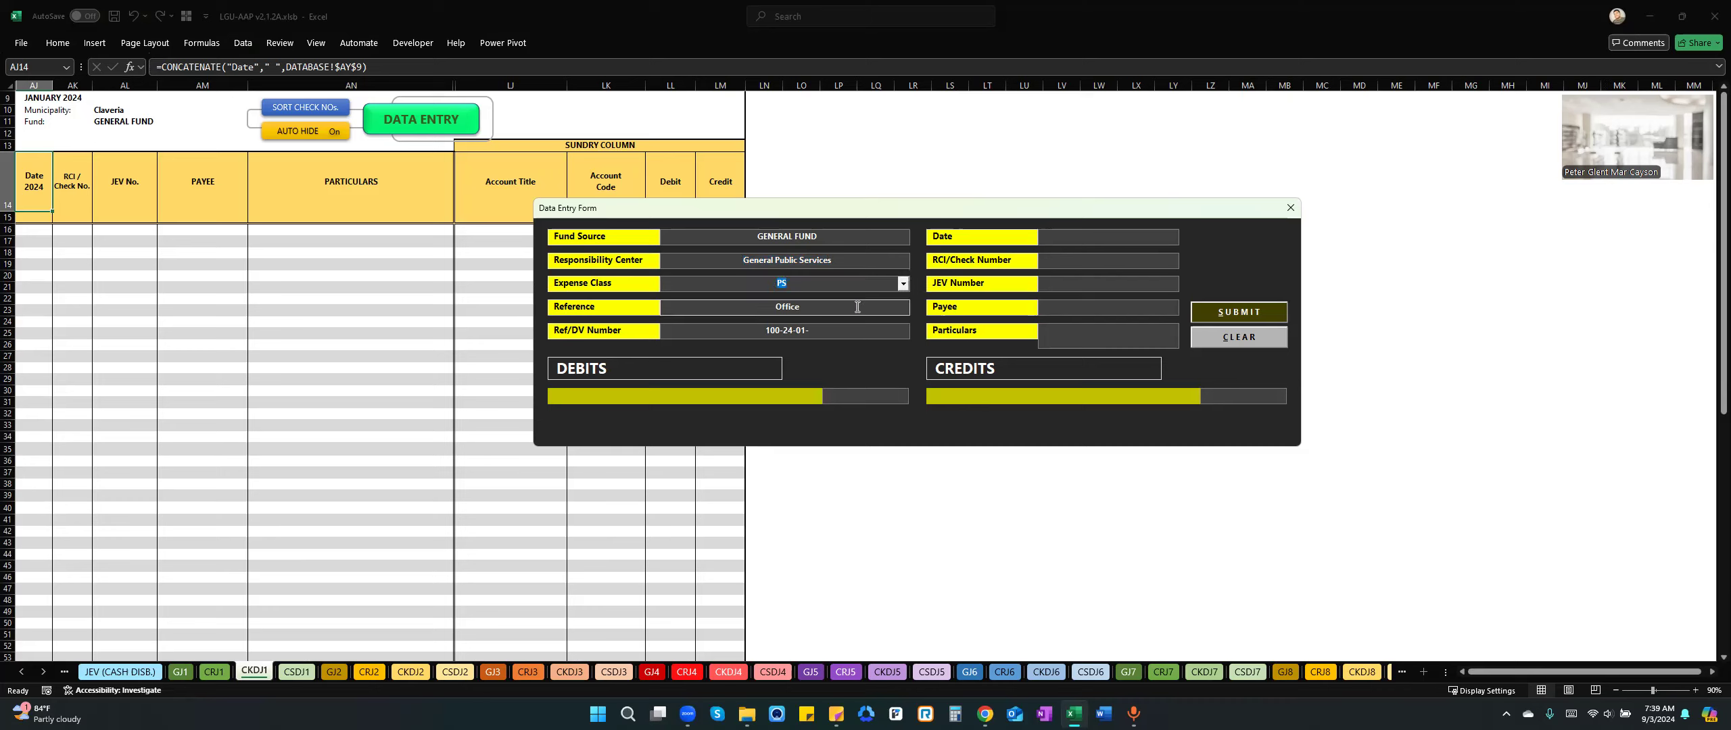
left_click(858, 307)
type("001")
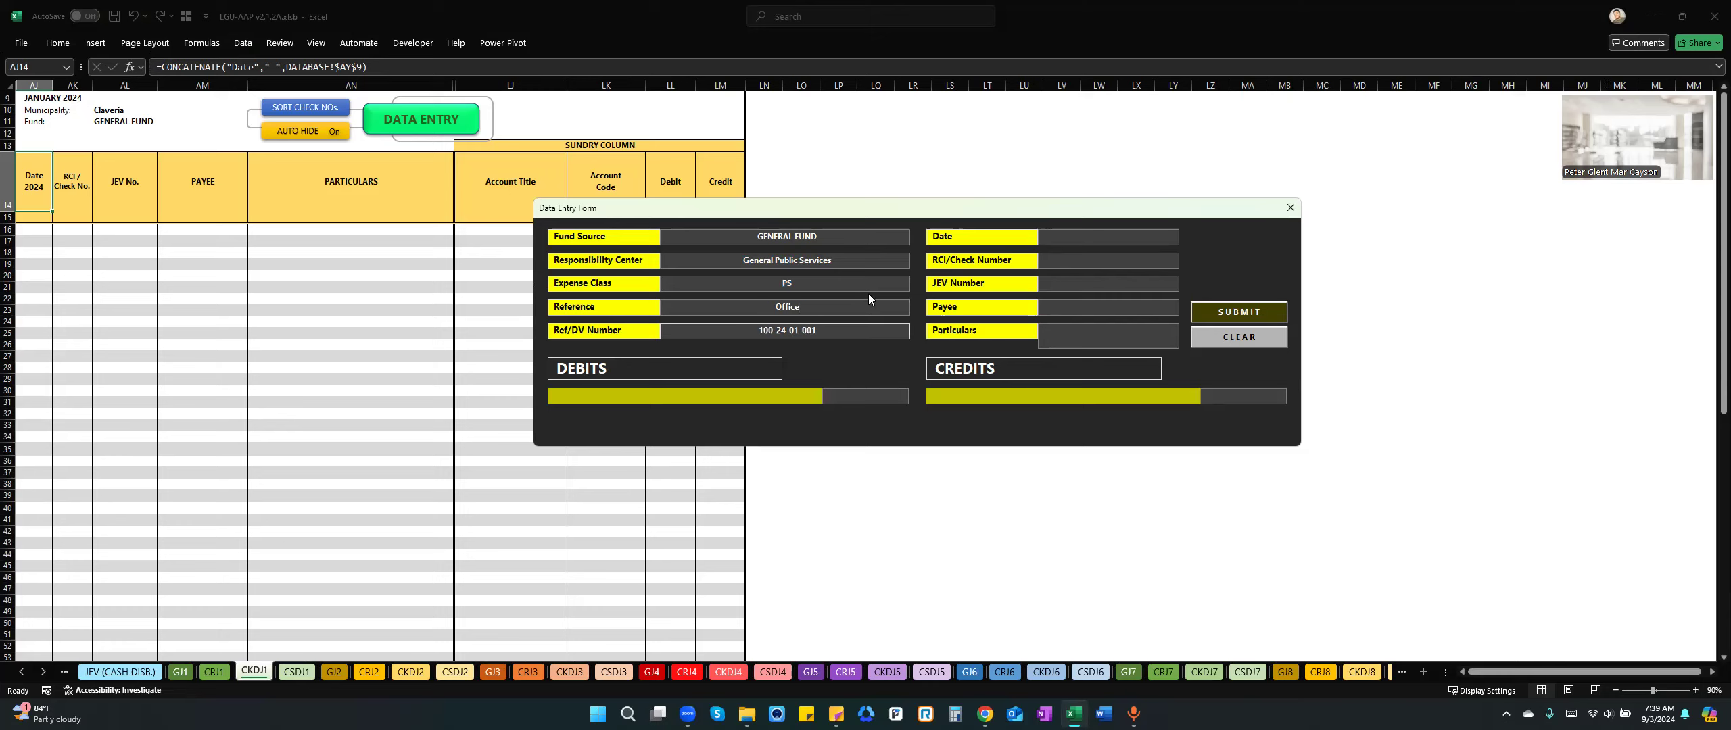
Date the disbursement 1/15/2024, set its RCI/Check Number to 1 and enter the payee's name.
left_click(1084, 239)
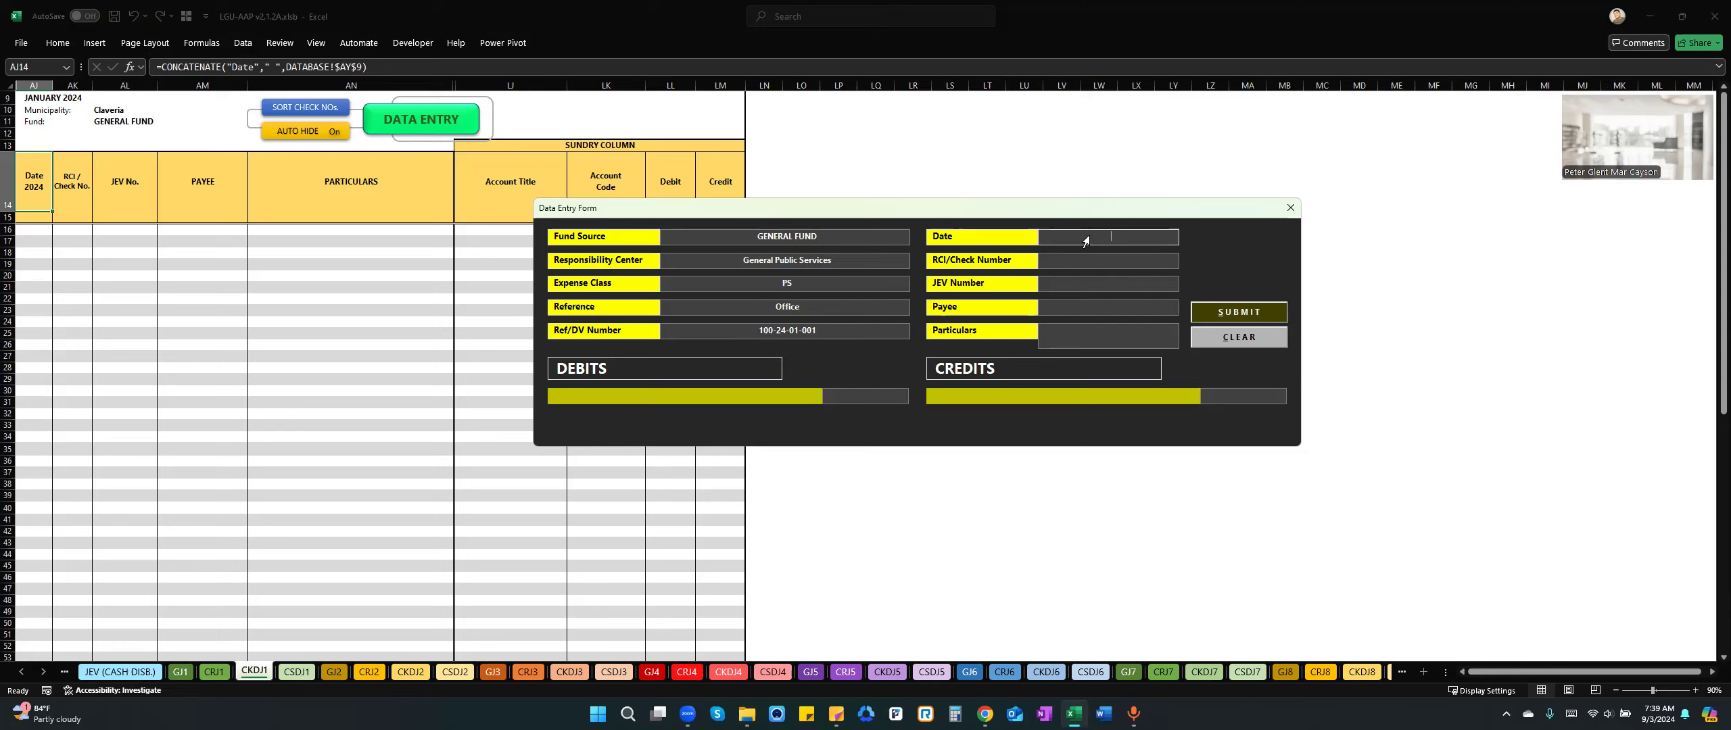
type("01/15/2024")
key("Tab")
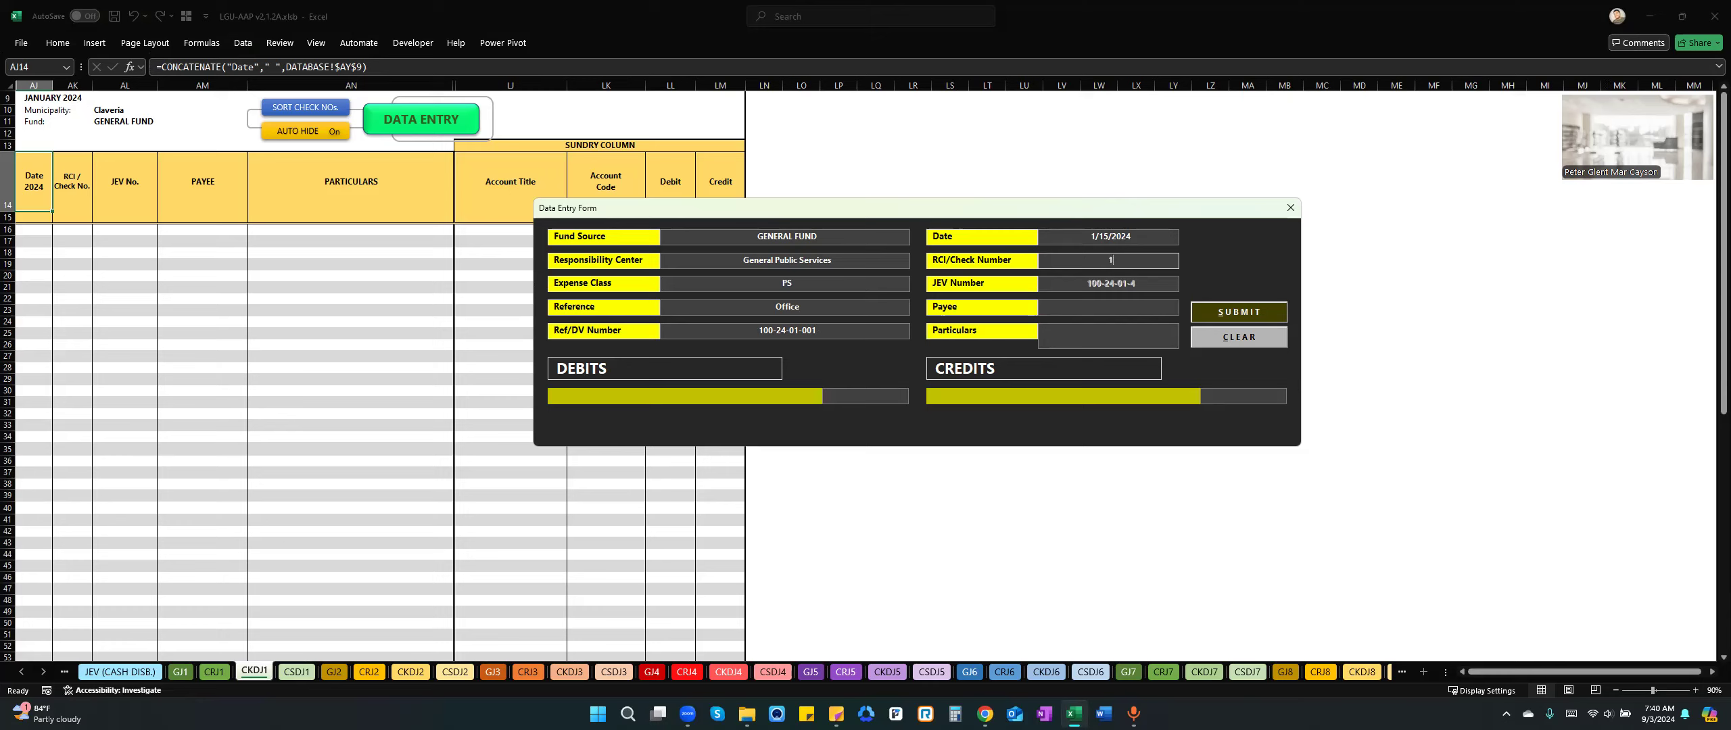
left_click(1065, 312)
type("Peter")
Enter the particulars "CA - Salaries and allowances of employees for the month of Janaury 2024".
left_click(1089, 328)
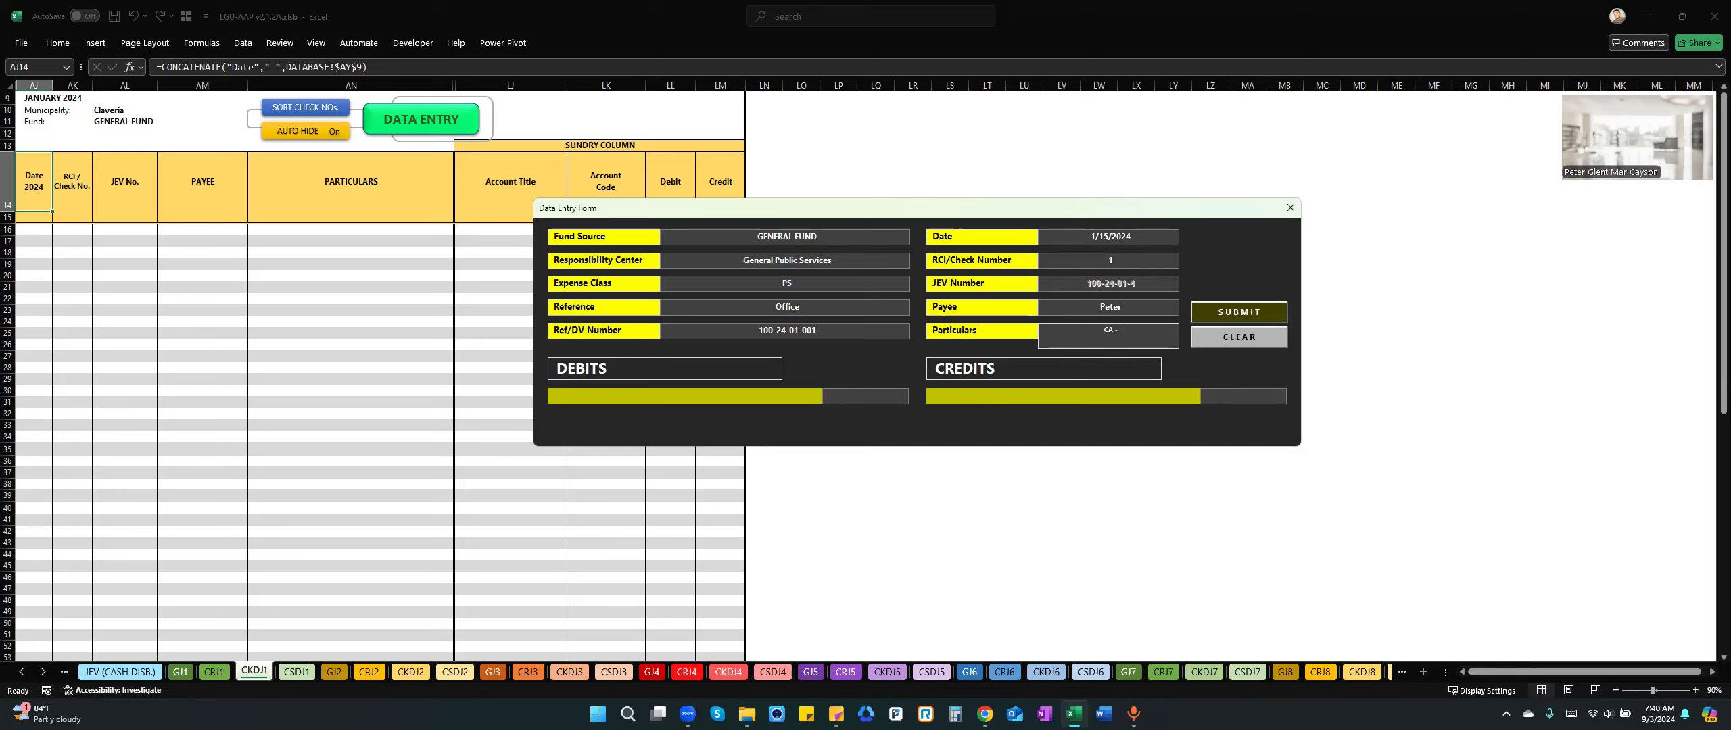
type("CA - sala")
key("BackSpace")
key("BackSpace")
key("BackSpace")
key("BackSpace")
type("Salaries and wages")
key("BackSpace")
key("BackSpace")
key("BackSpace")
key("BackSpace")
type("allowances of employe")
key("BackSpace")
key("BackSpace")
type("yess")
key("BackSpace")
key("BackSpace")
key("BackSpace")
type("ees for the mon")
type("th of Janaury")
type(" 2021")
Add a debit of 100,000 to the Advances for Payroll account.
left_click(740, 393)
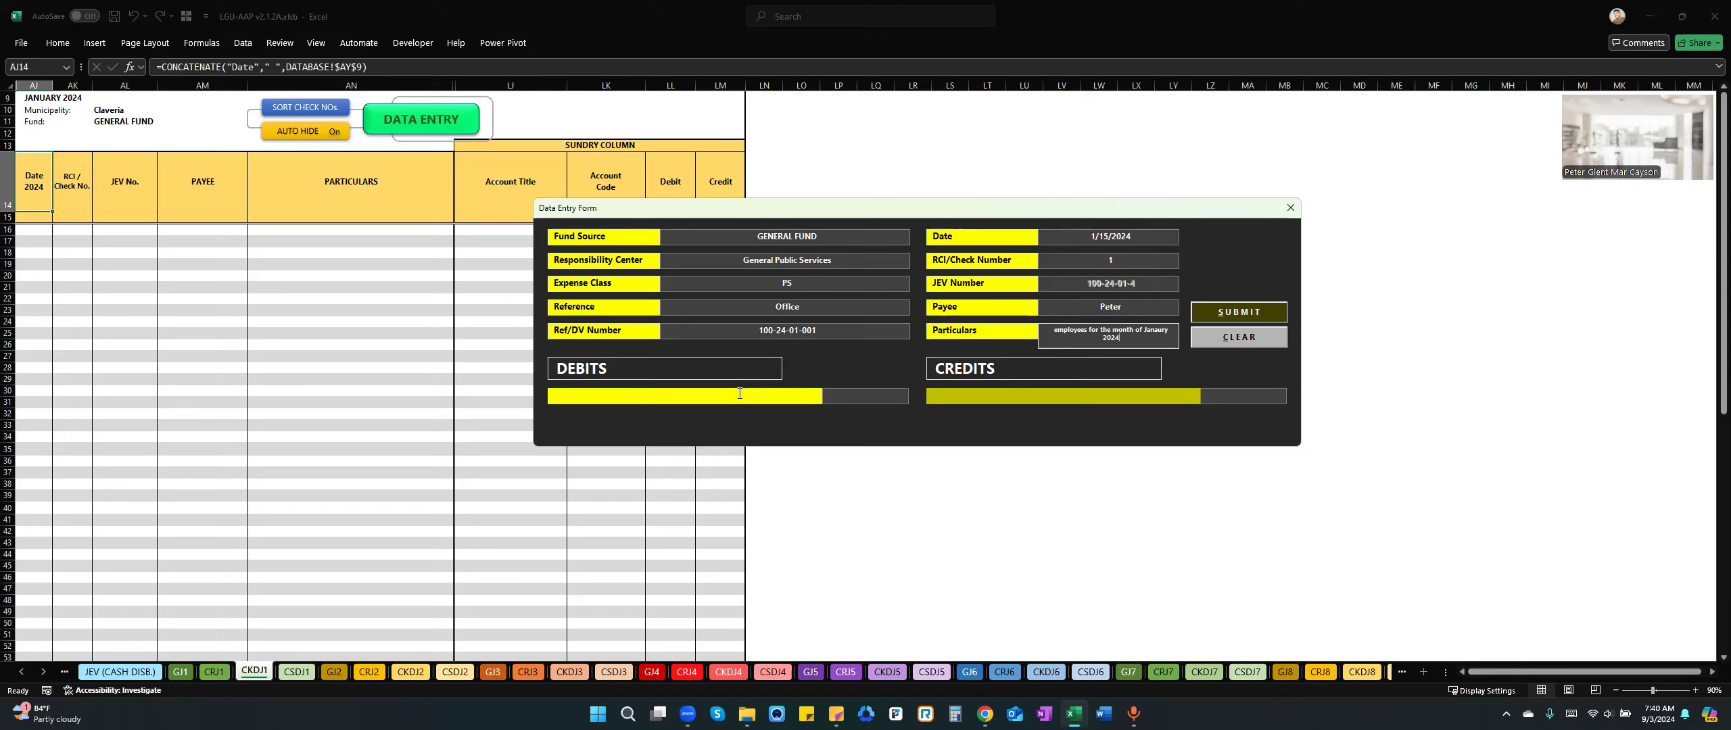
left_click(740, 393)
type("Advan")
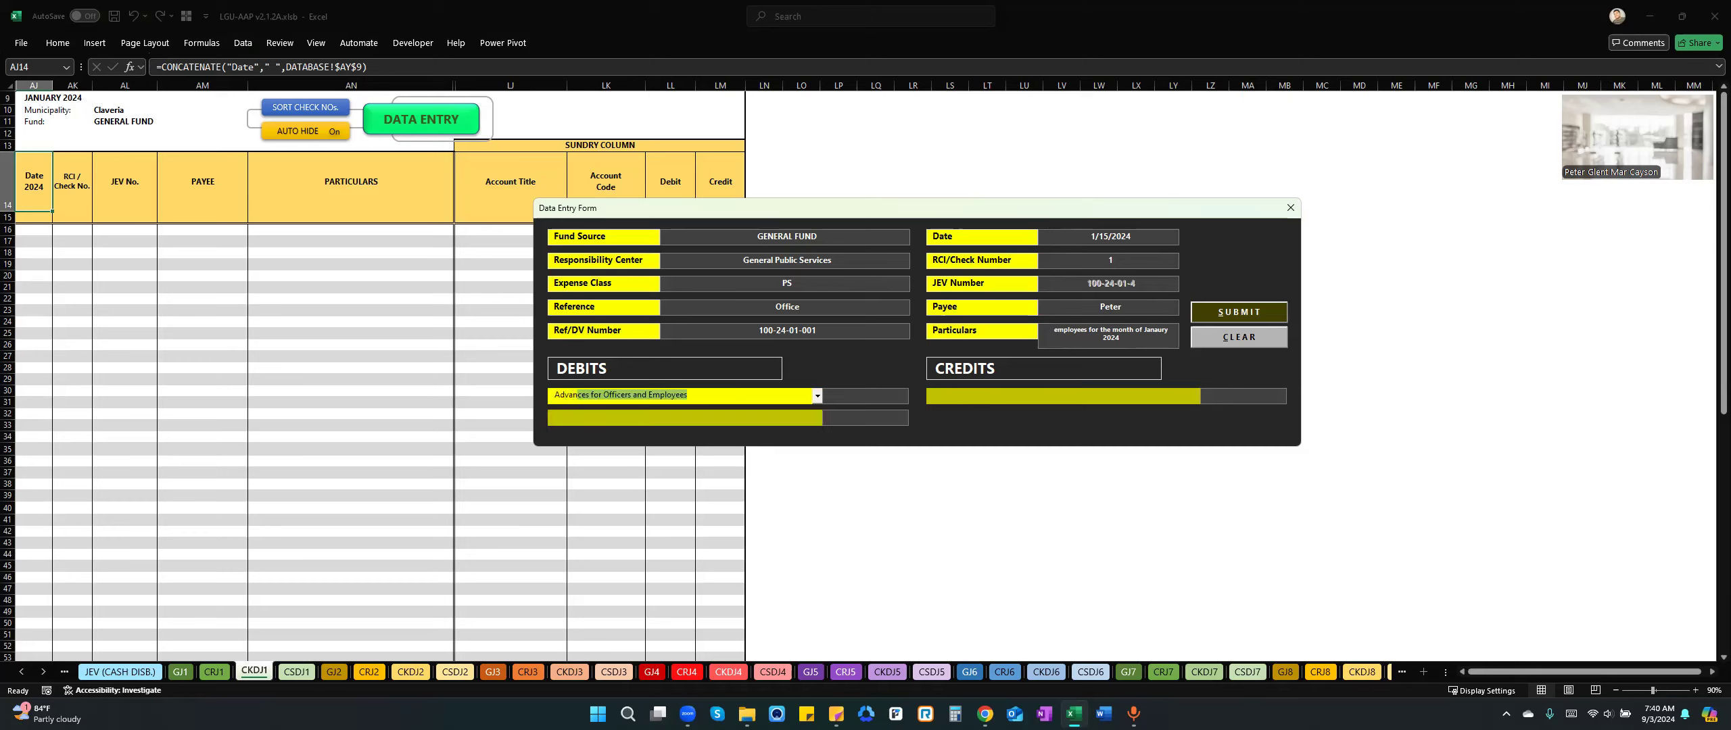
type("for Payroll")
left_click(817, 397)
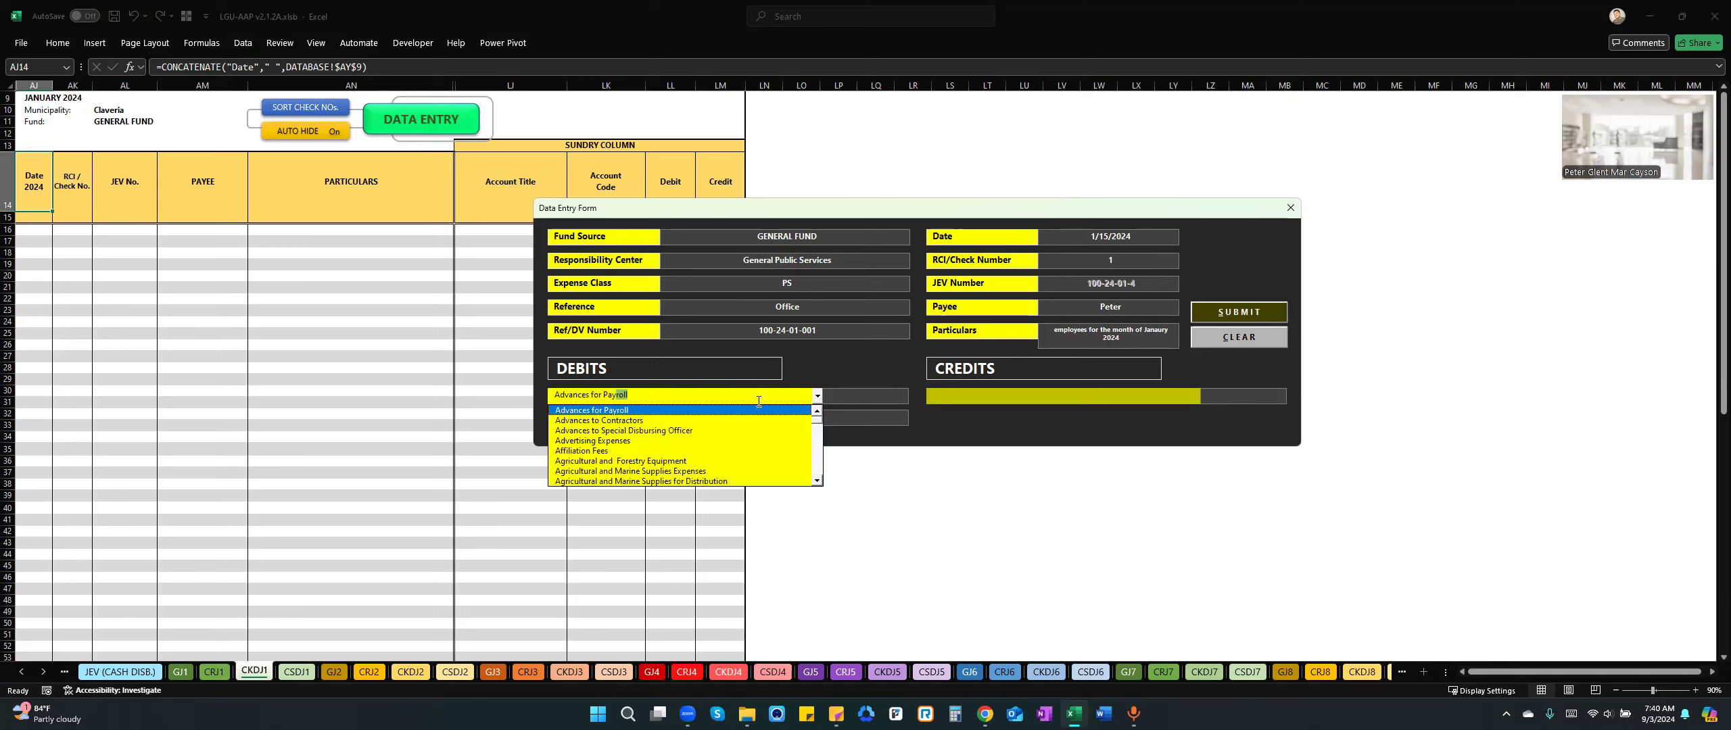
left_click(647, 408)
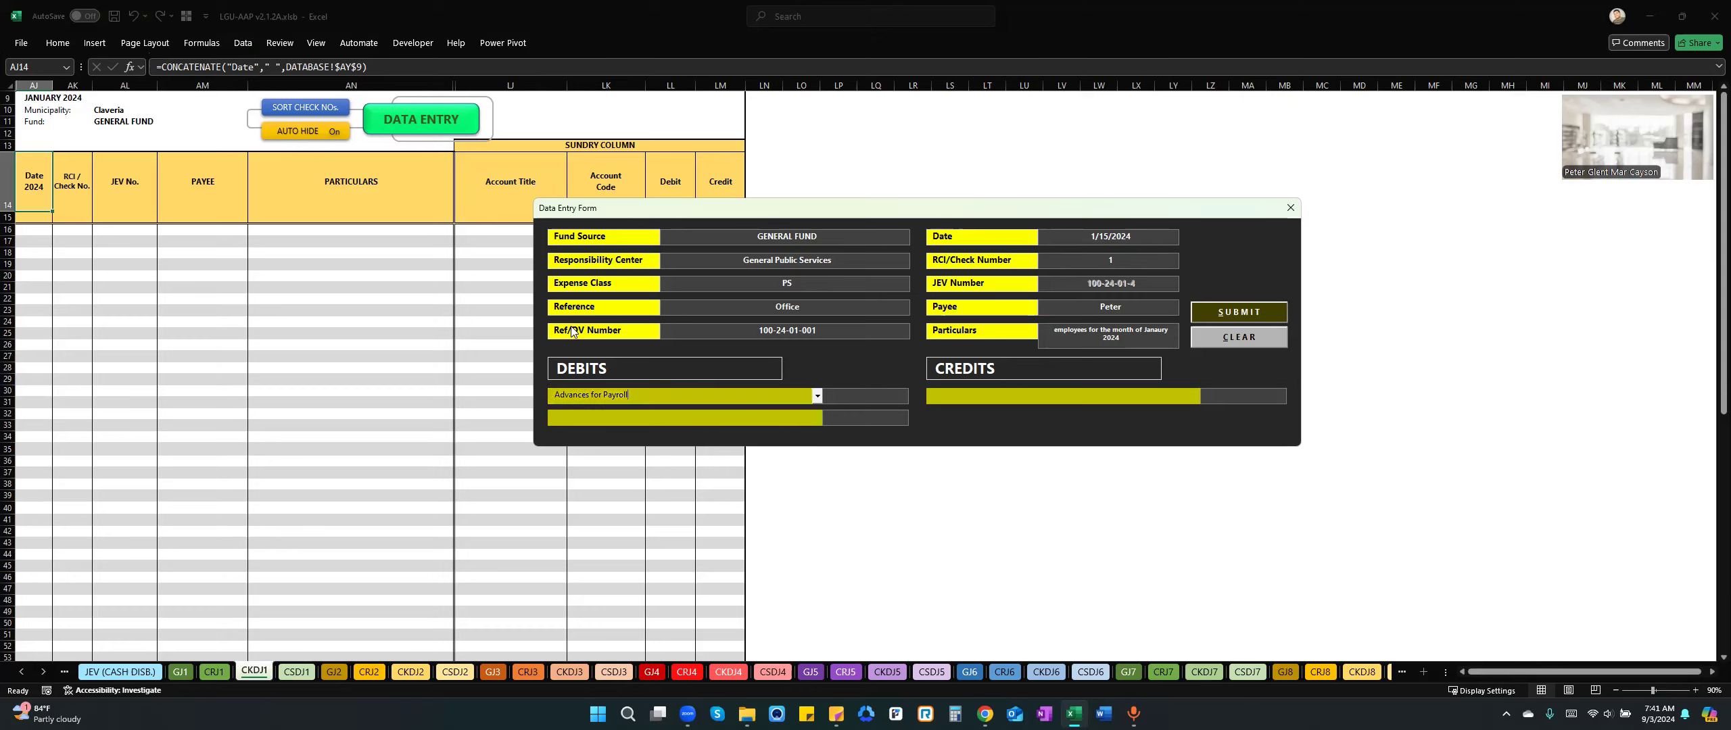
mouse_move(591, 394)
left_click(846, 399)
type("100000")
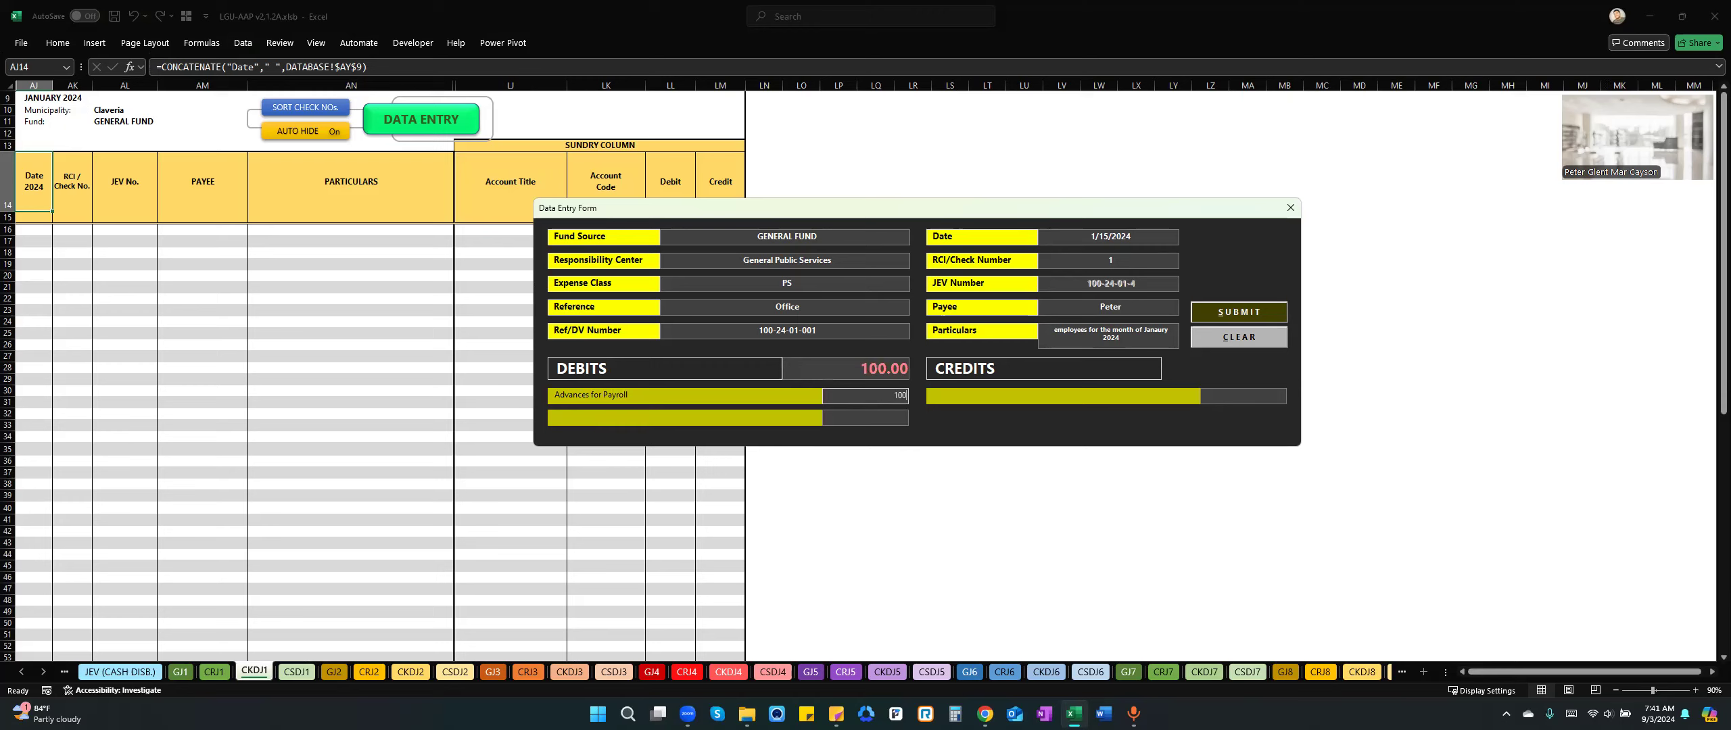
key("Tab")
key("Tab")
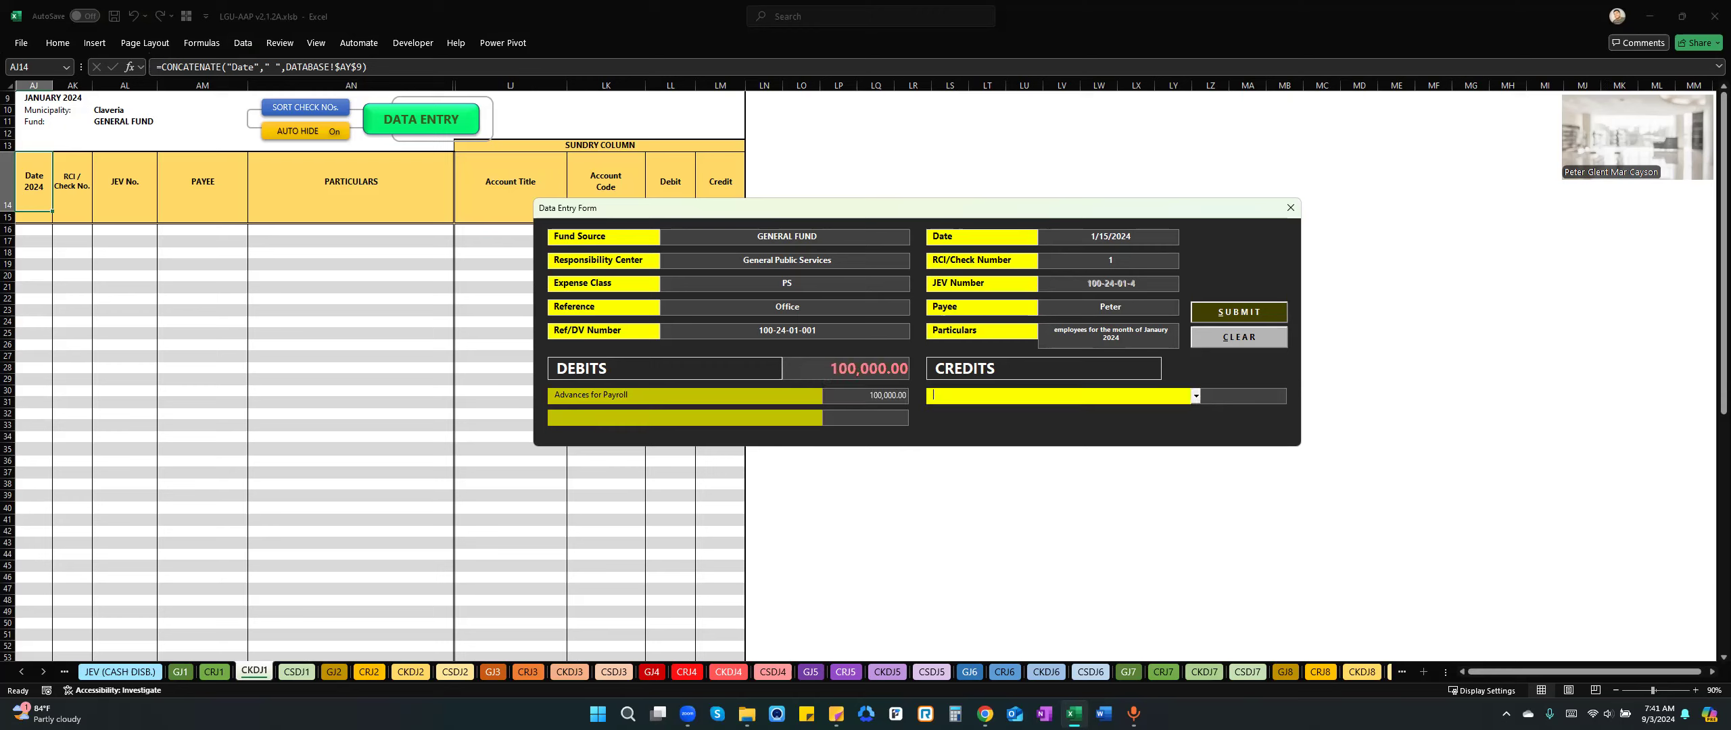
Add a credit of 100,000 to Cash in Bank - LCCA, LBP Claveria Branch.
type("Cash in B")
key("Down")
key("Down")
key("Tab")
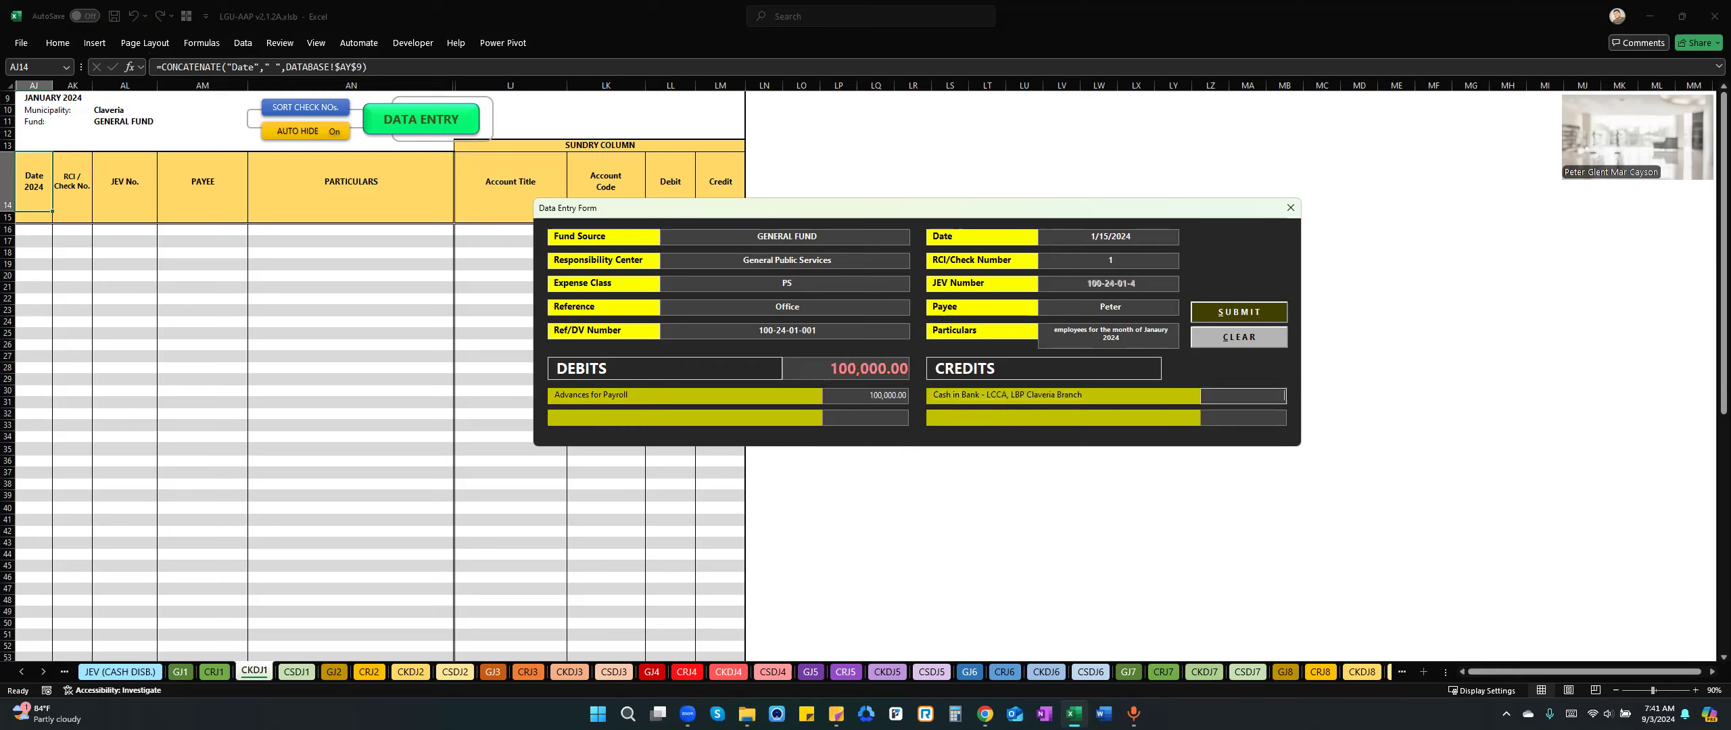
type("1000000")
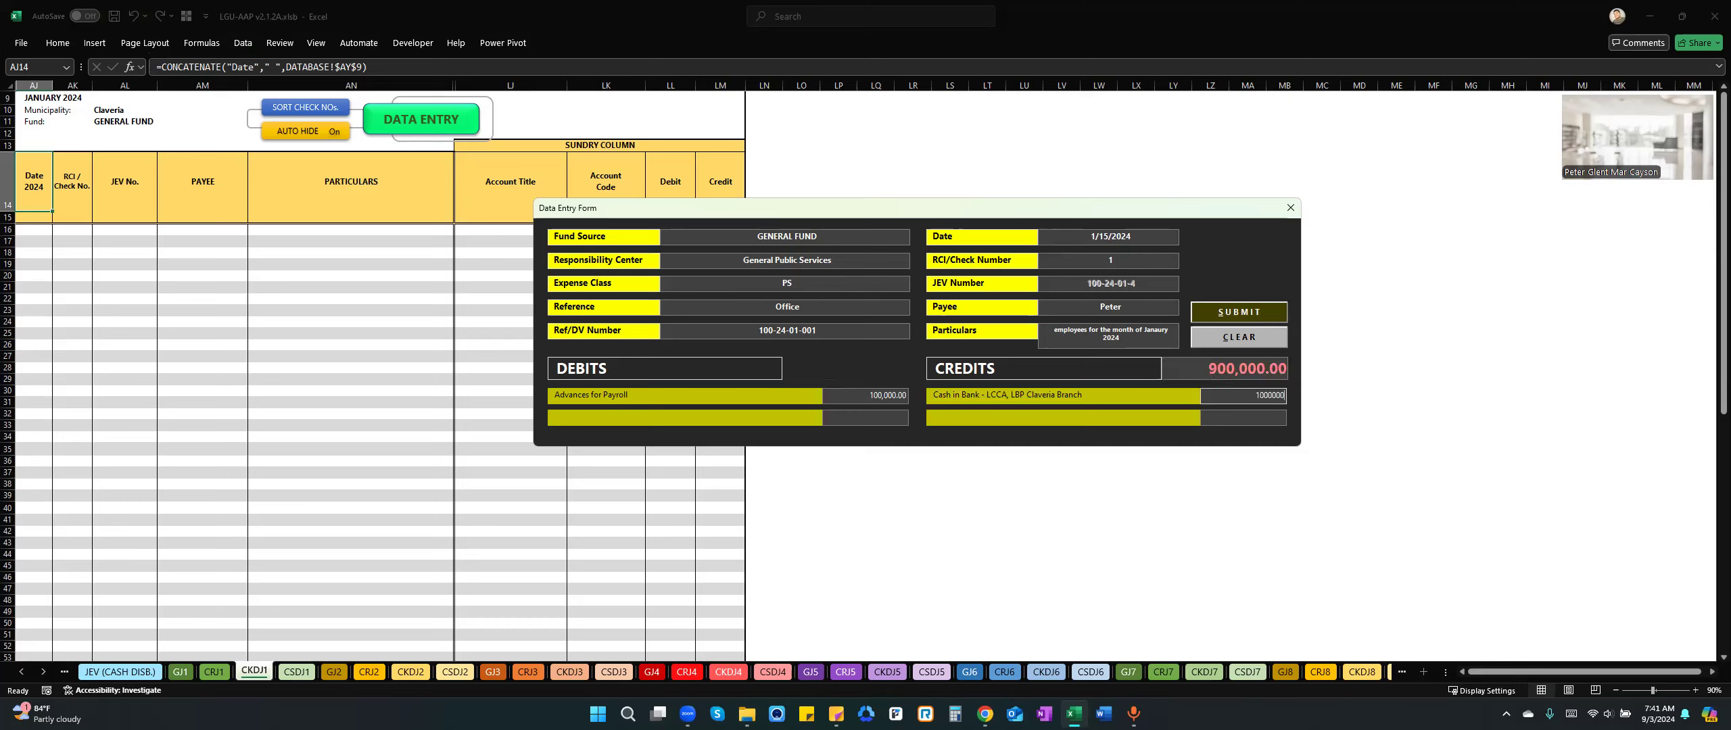
key("BackSpace")
key("Tab")
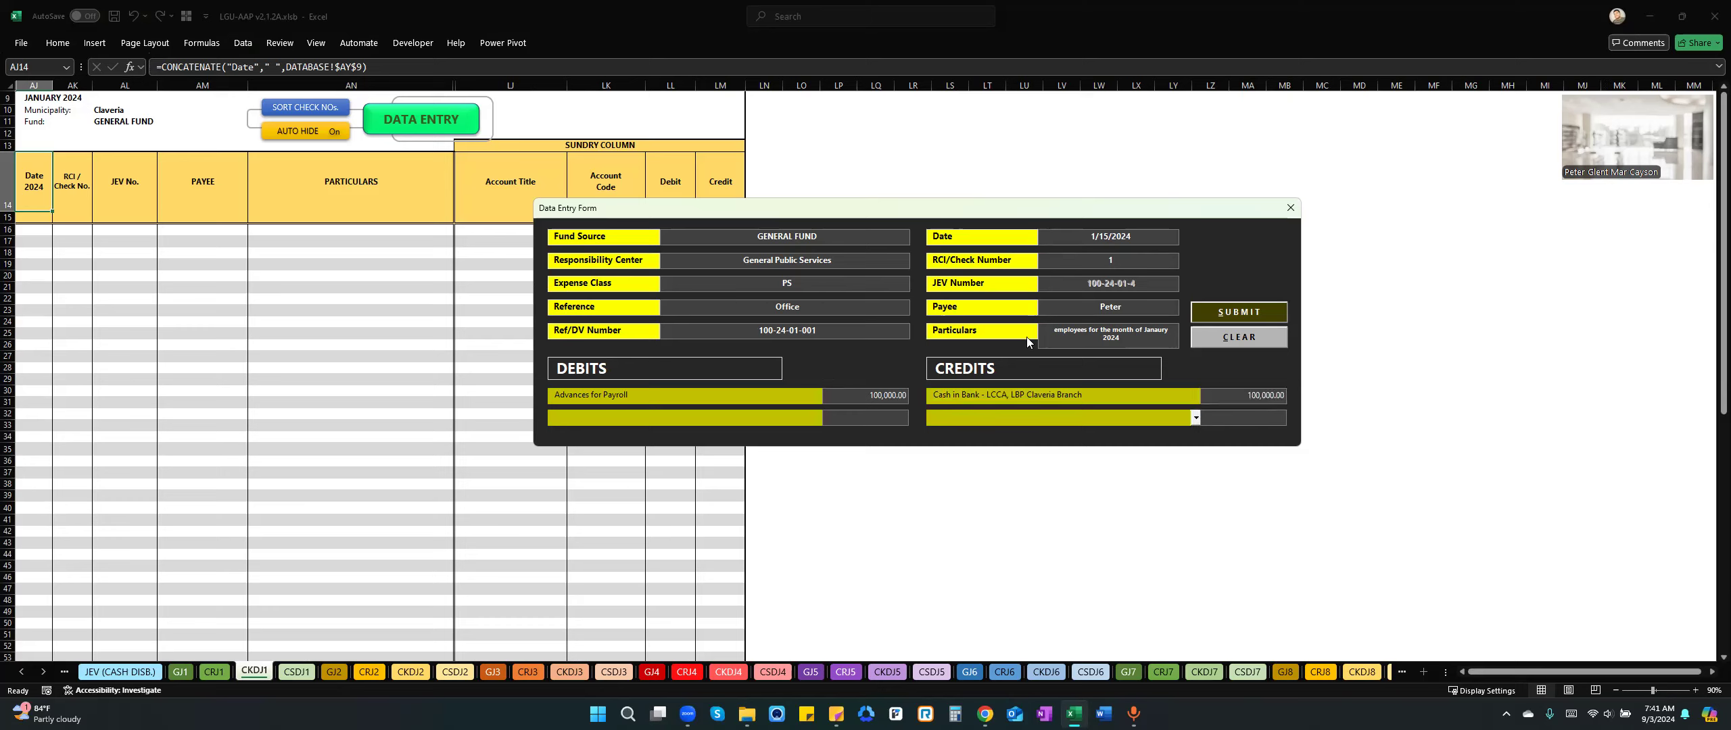
Submit the payroll cash advance entry to the check disbursements journal and close the data entry form.
left_click(1260, 319)
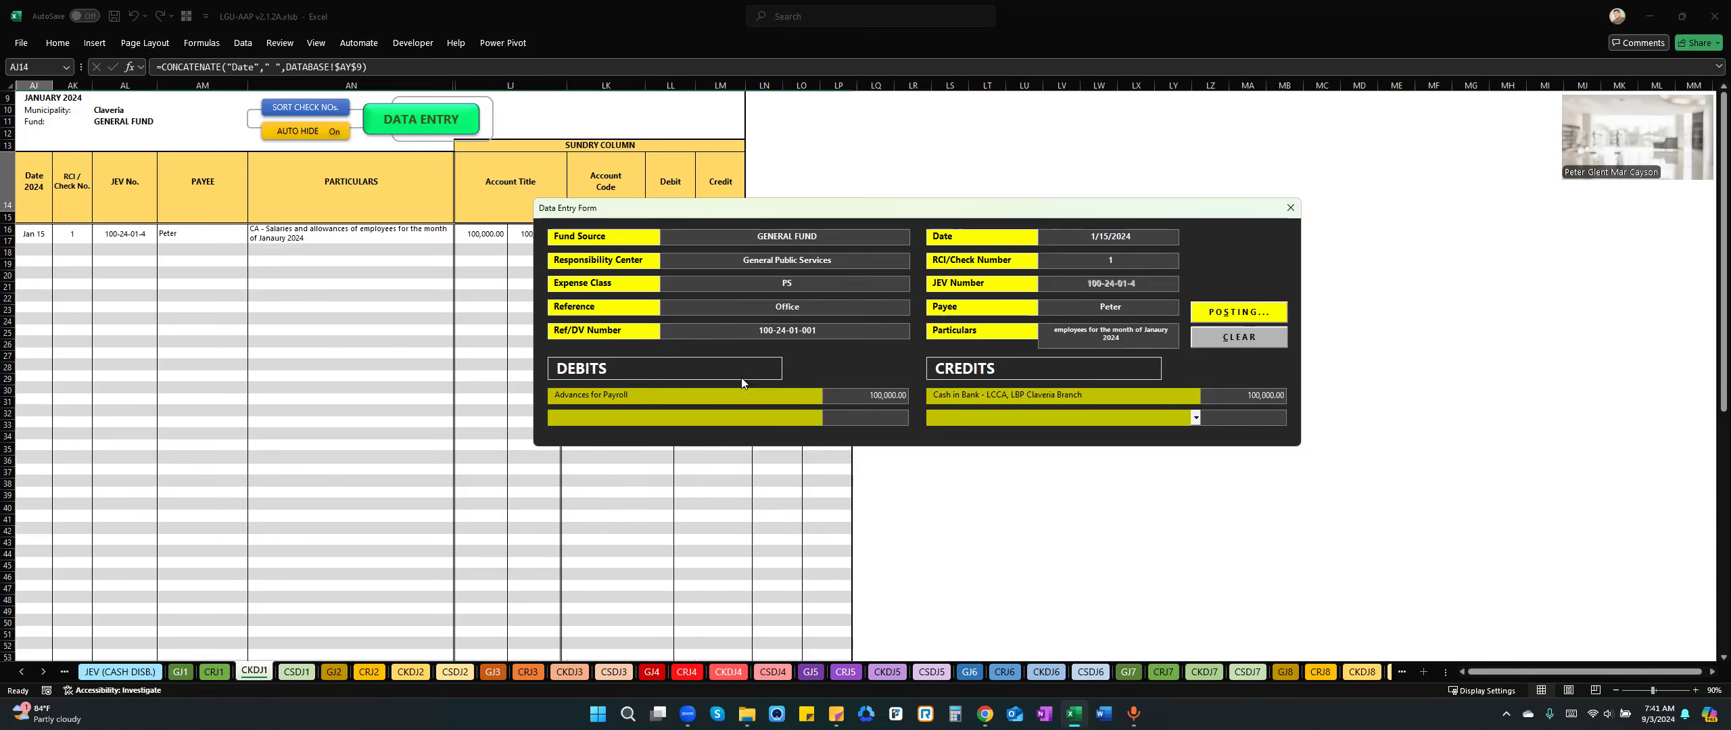
left_click(944, 406)
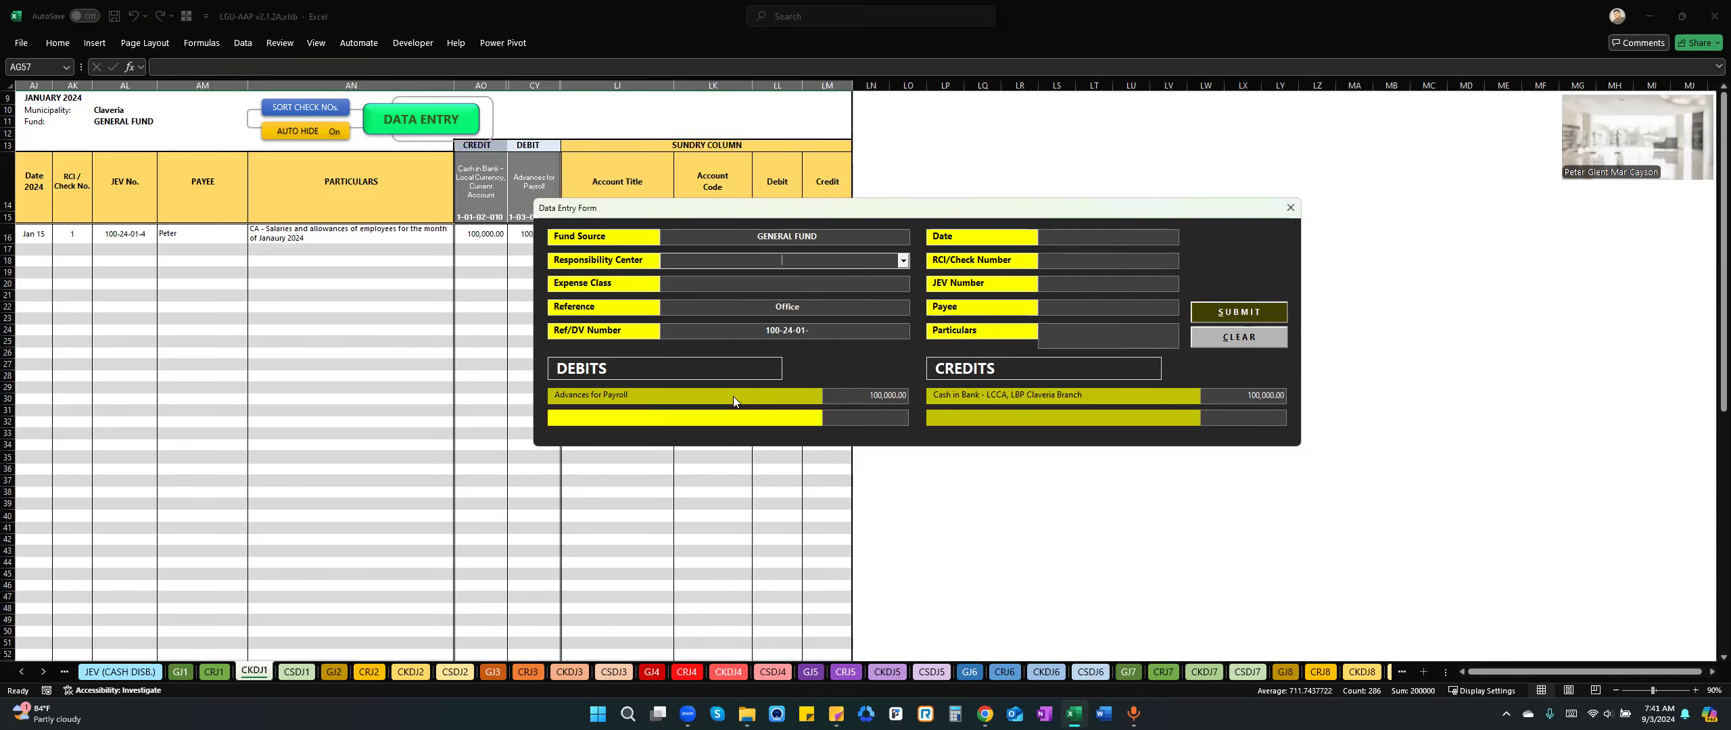
left_click(641, 394)
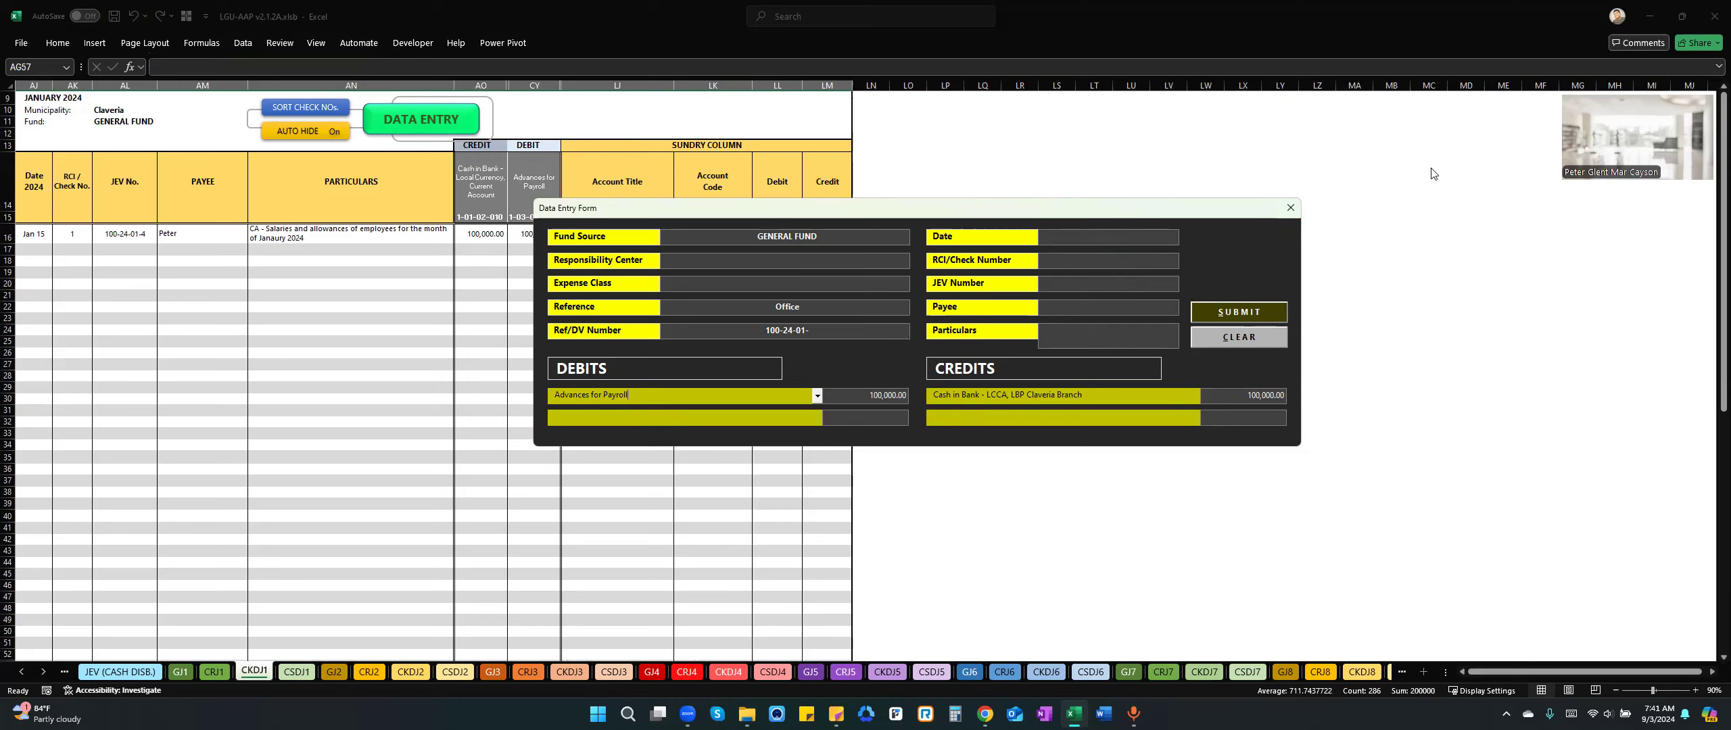
left_click(1290, 207)
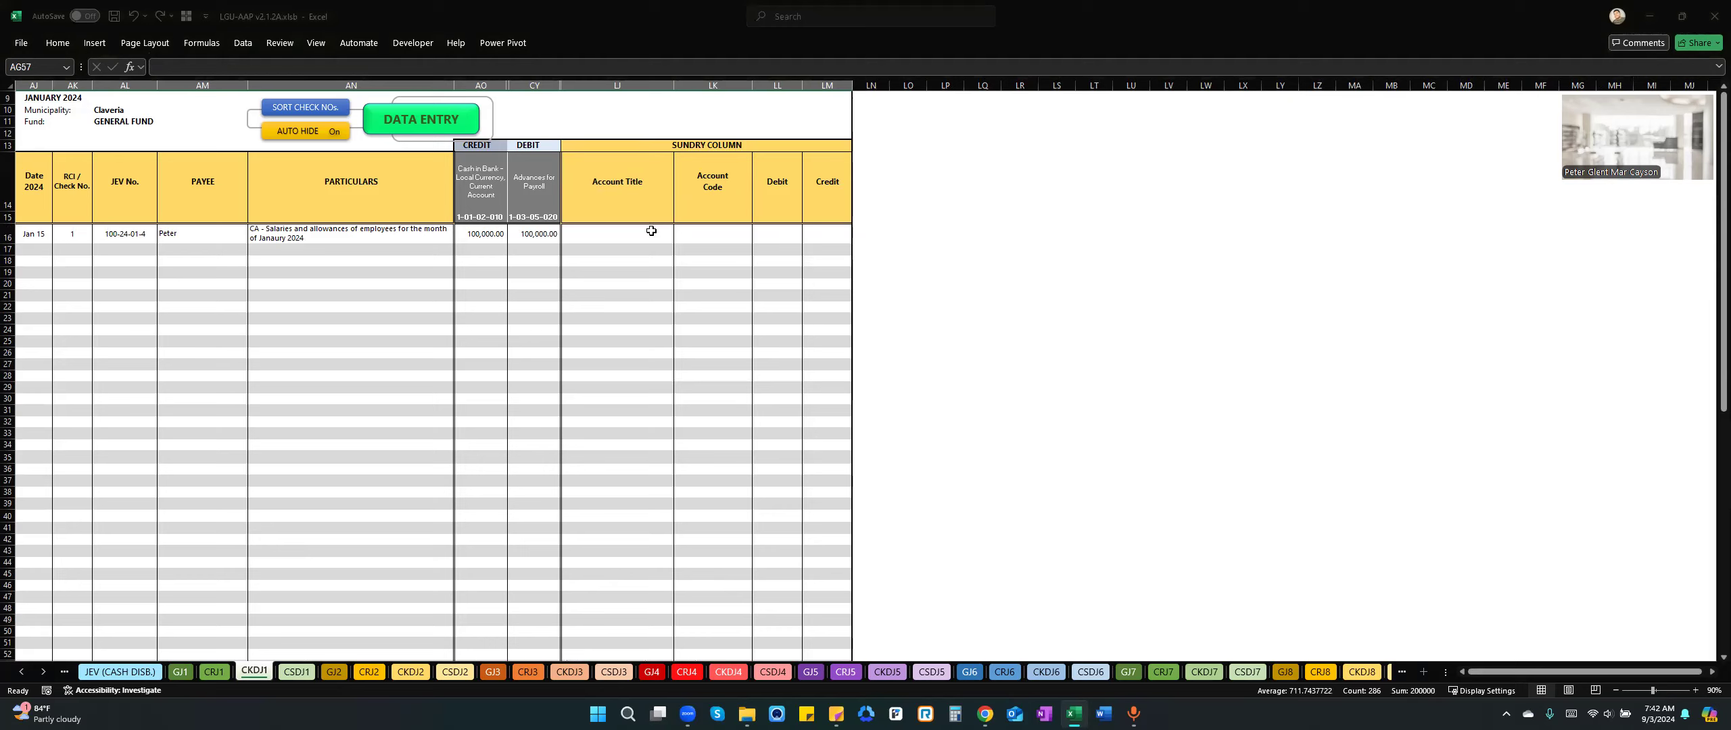
Start creating a subsidiary ledger for the Advances for Payroll account, proceeding to the subsidiary account name page.
left_click(648, 306)
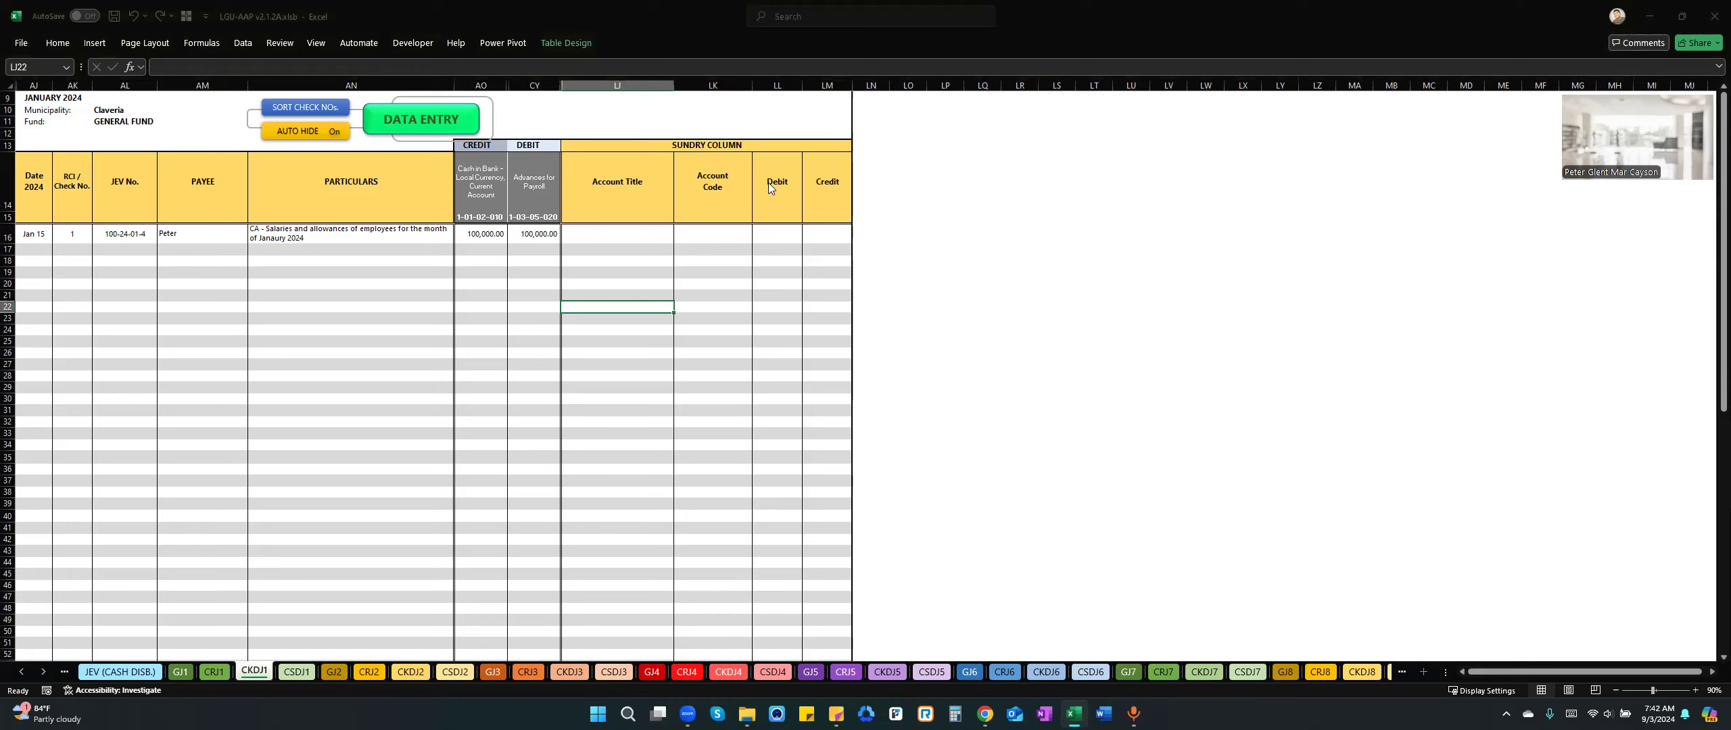
type("Advance")
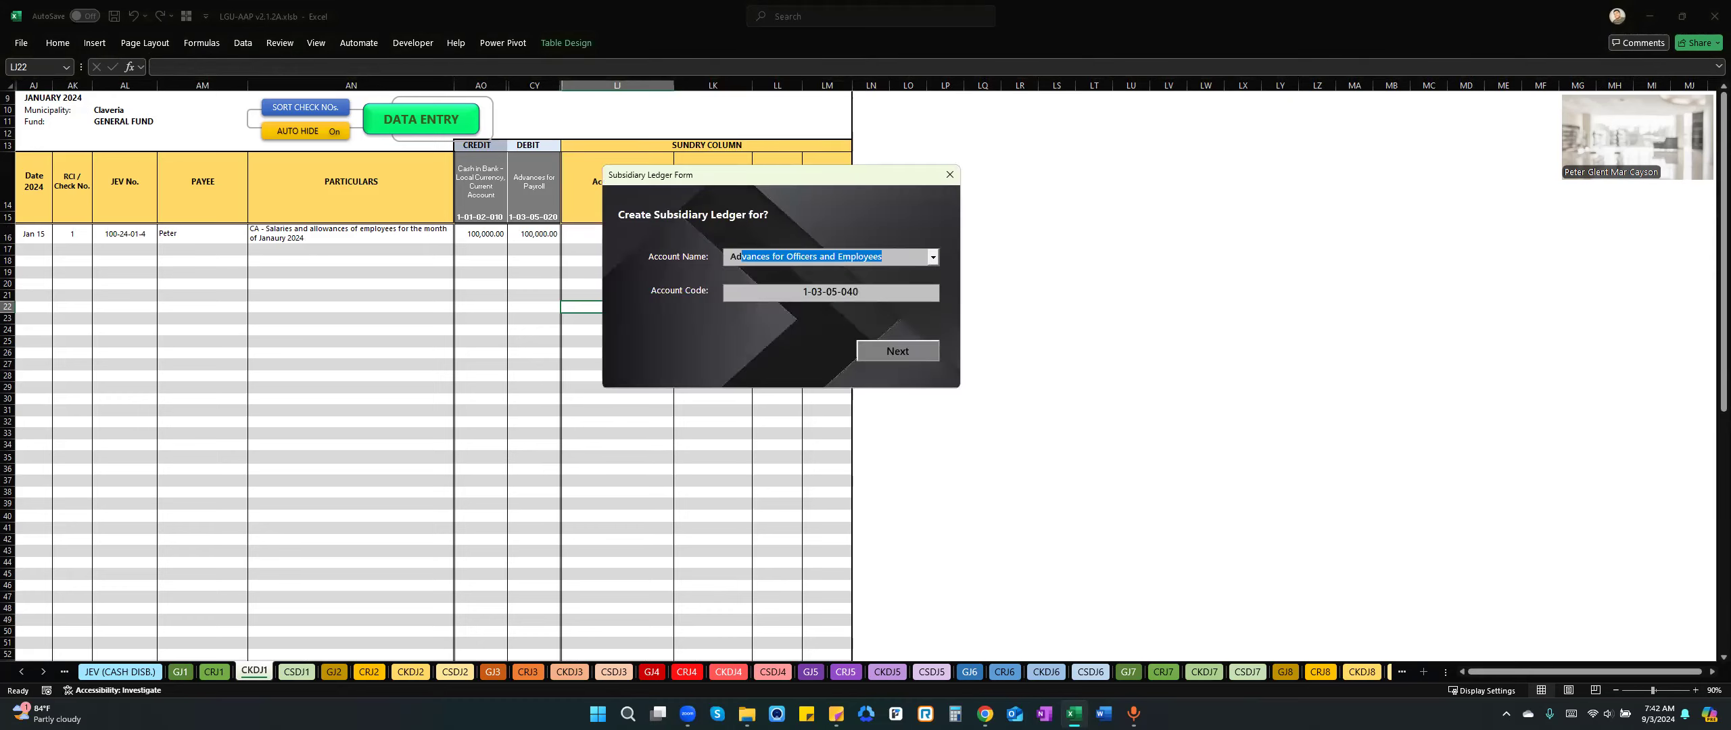
type("s for P")
key("Tab")
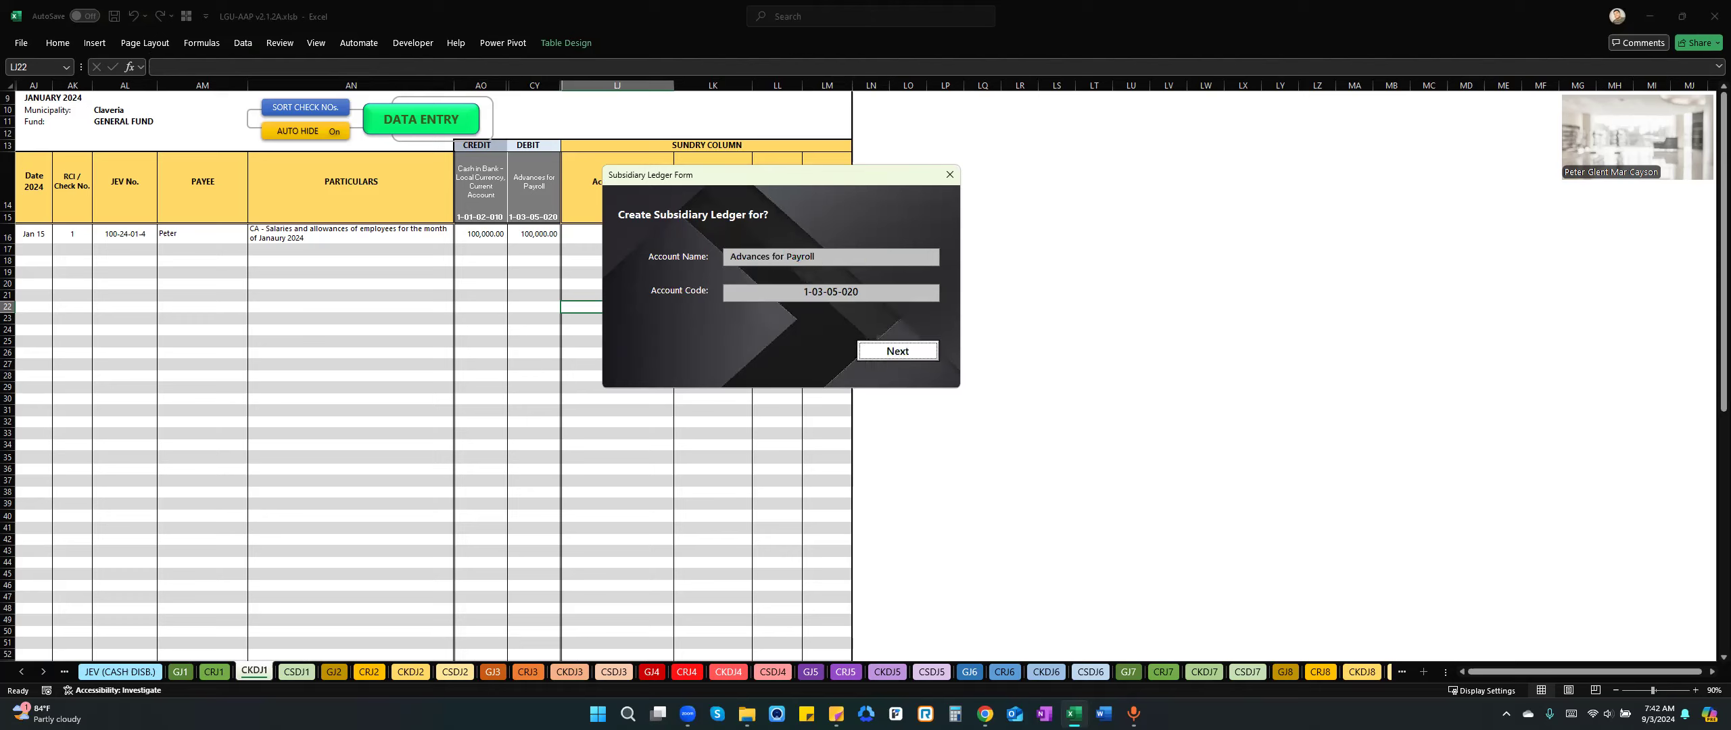
key("Return")
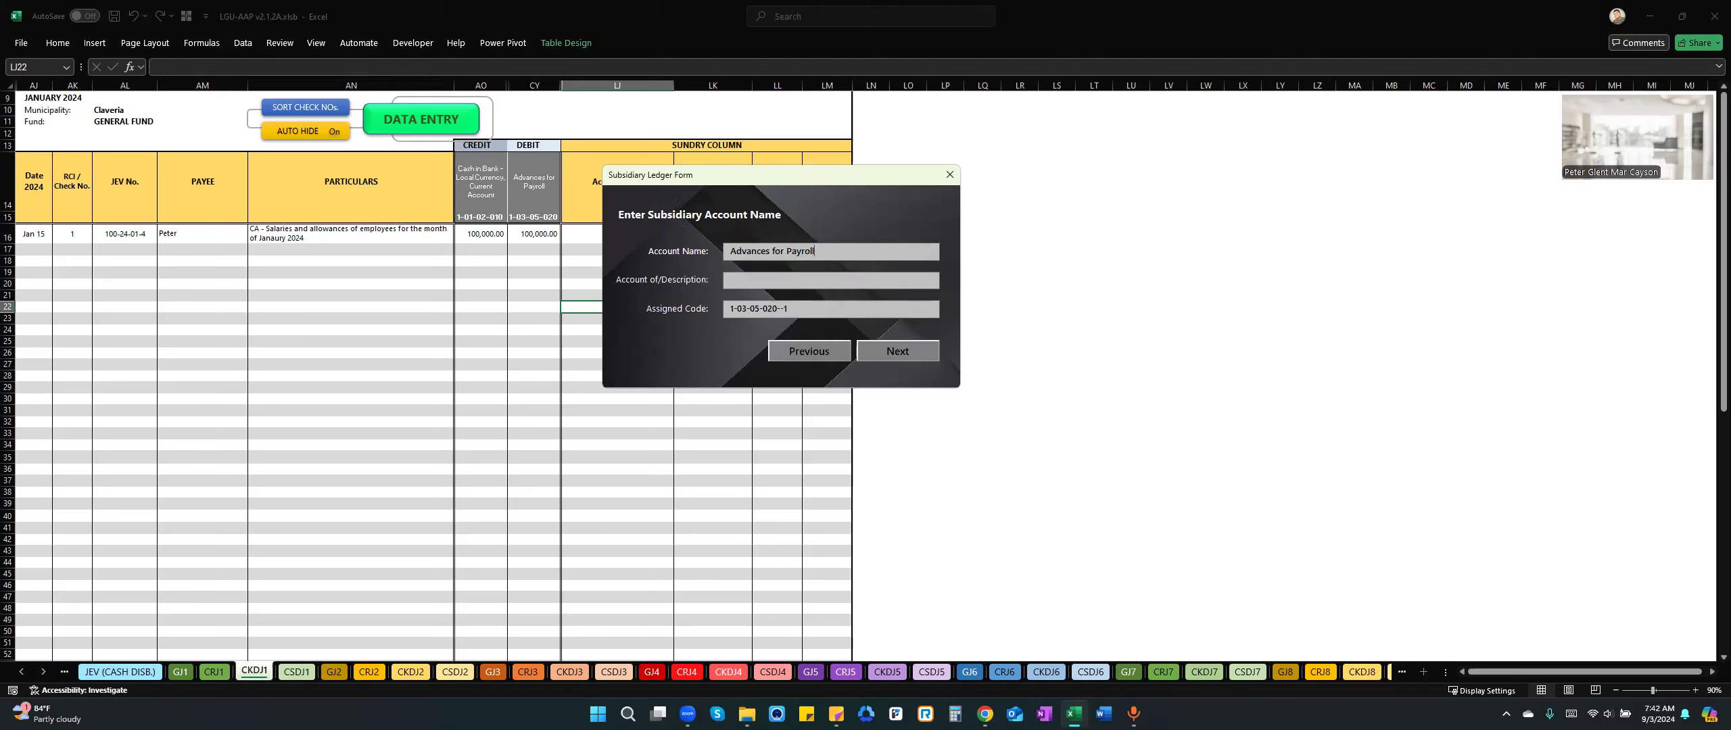
Try naming the subsidiary account "Advances for Payroll - NAME", then dismiss the Subsidiary Ledger Form at the additional information page.
type("- NAme")
key("BackSpace")
key("BackSpace")
type("ME")
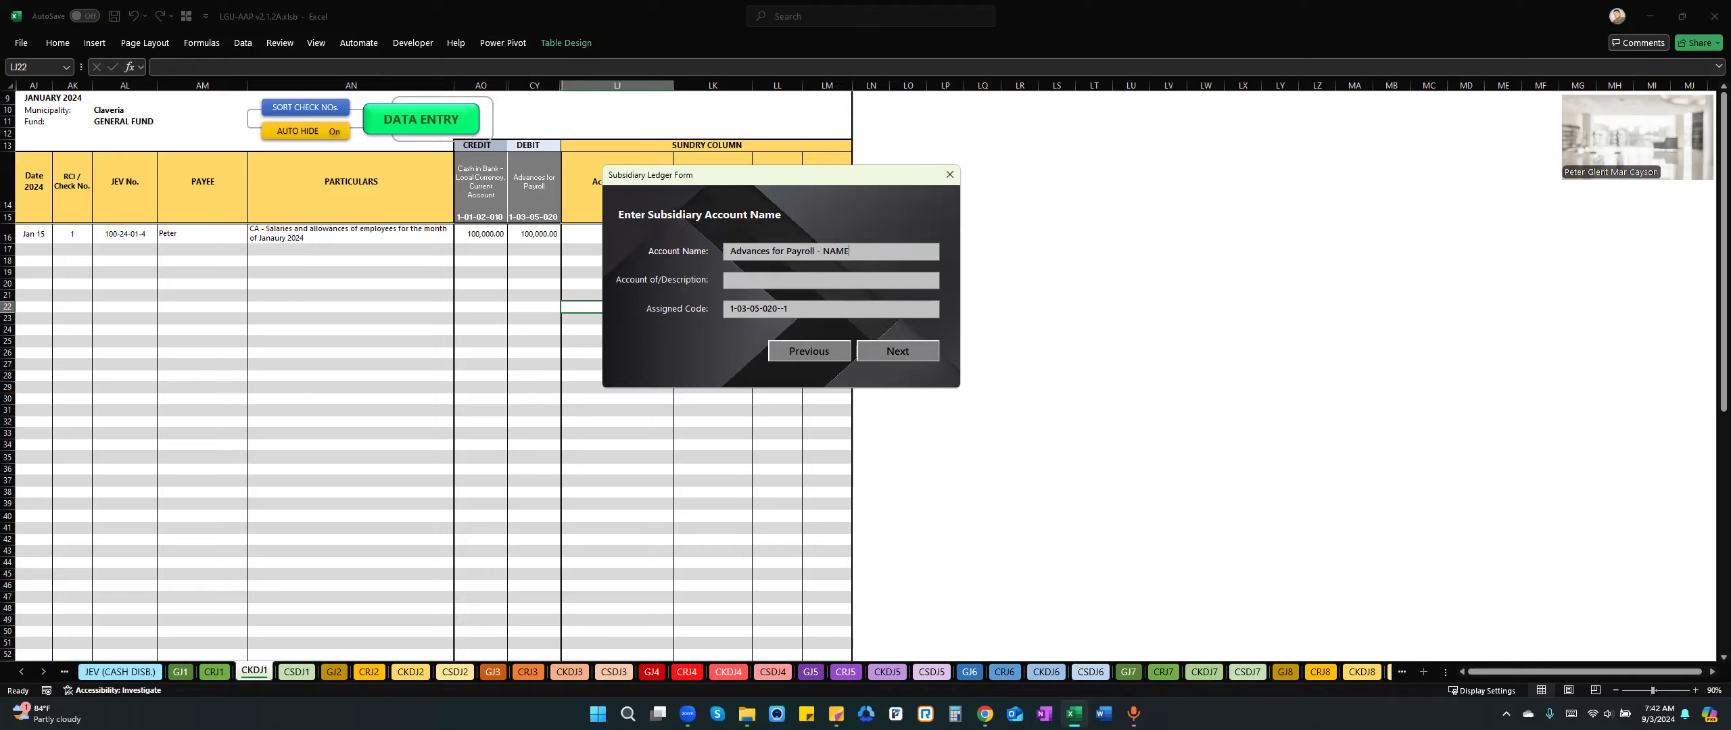
left_click(897, 351)
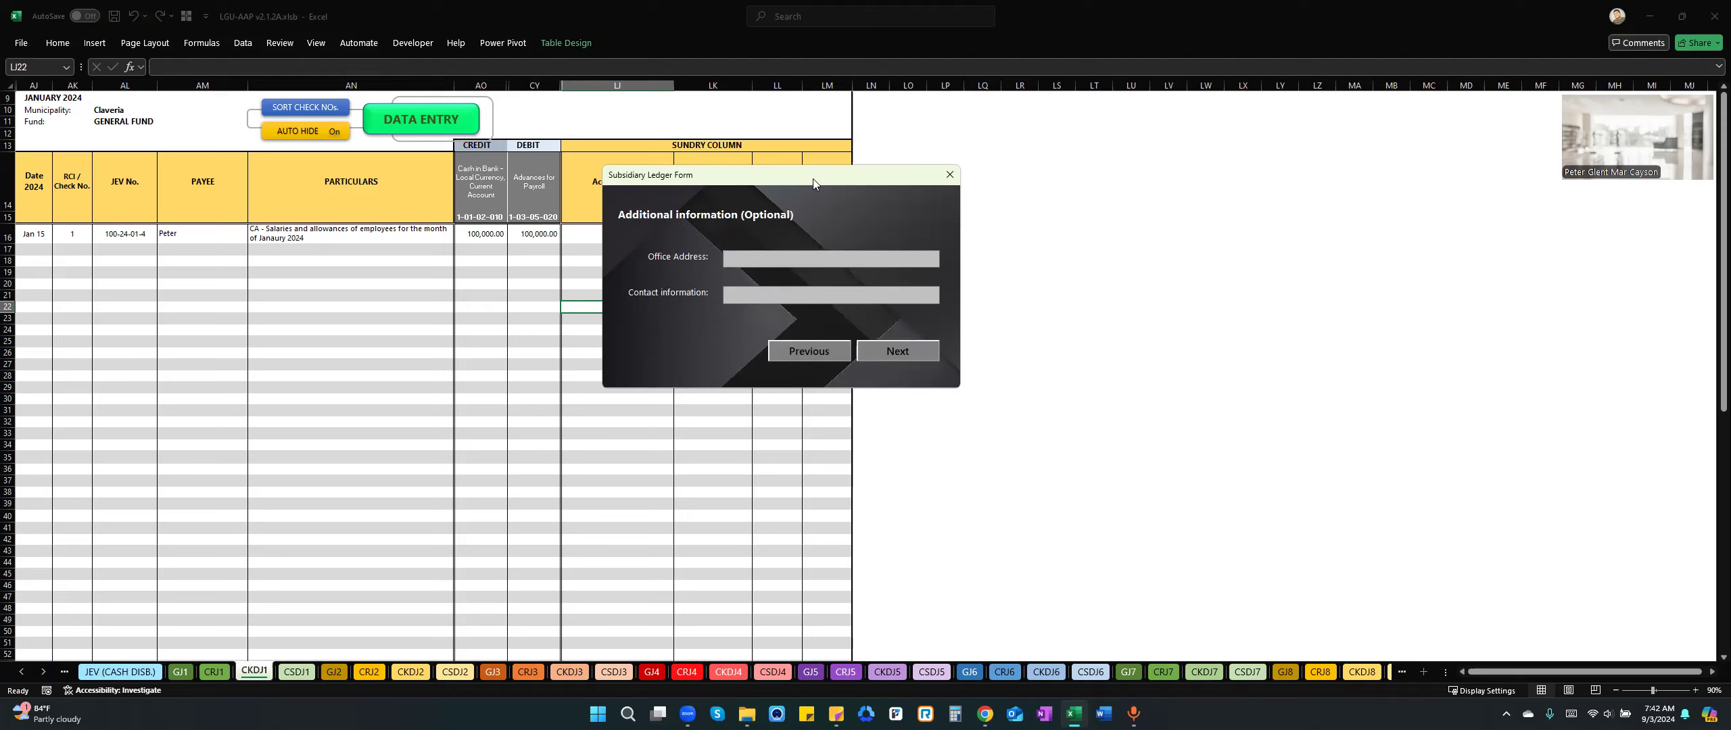
left_click_drag(807, 175, 762, 309)
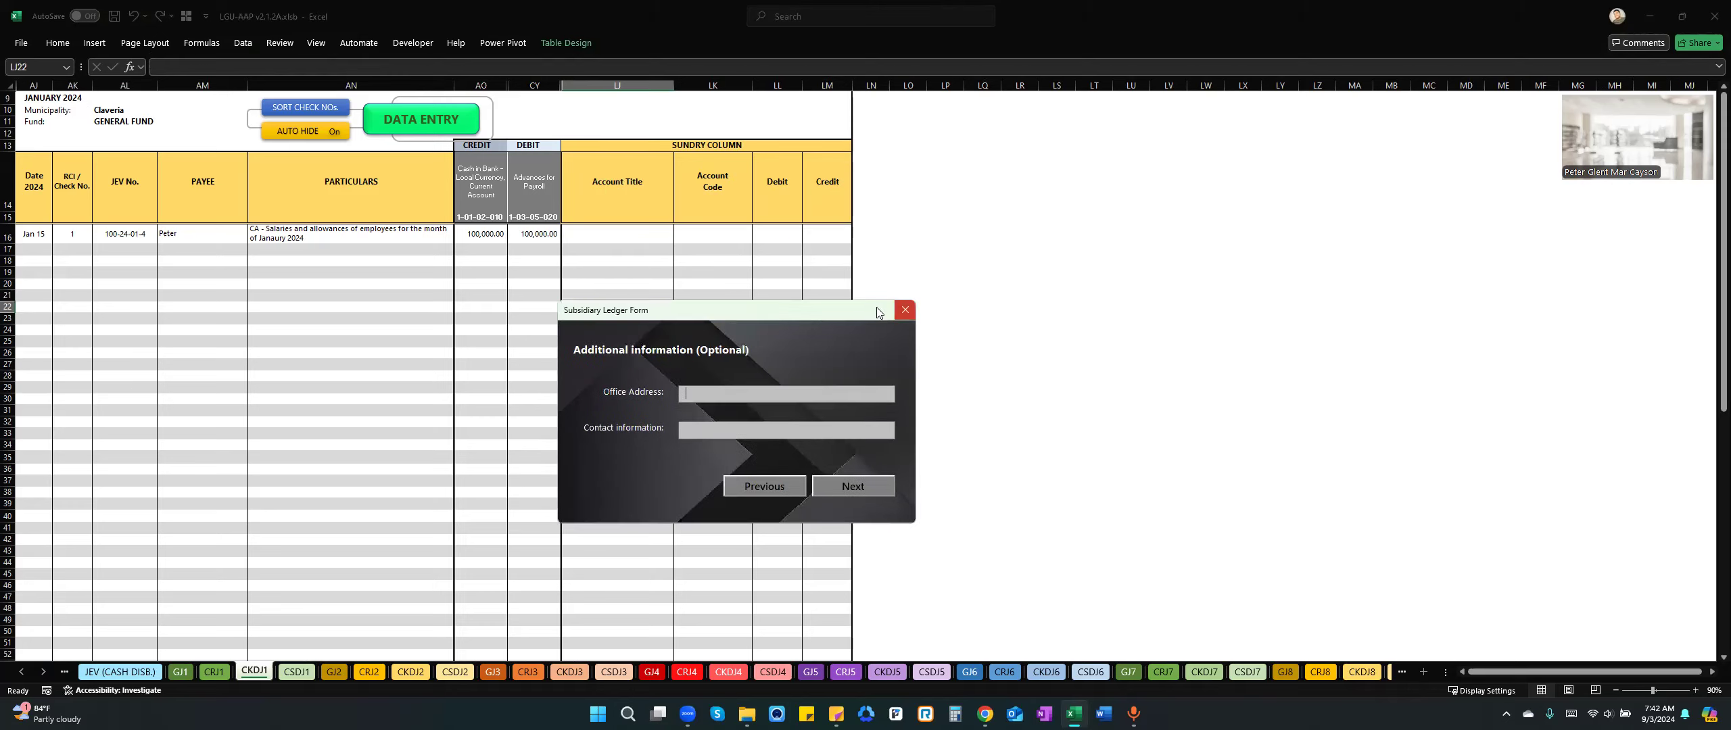
left_click(905, 310)
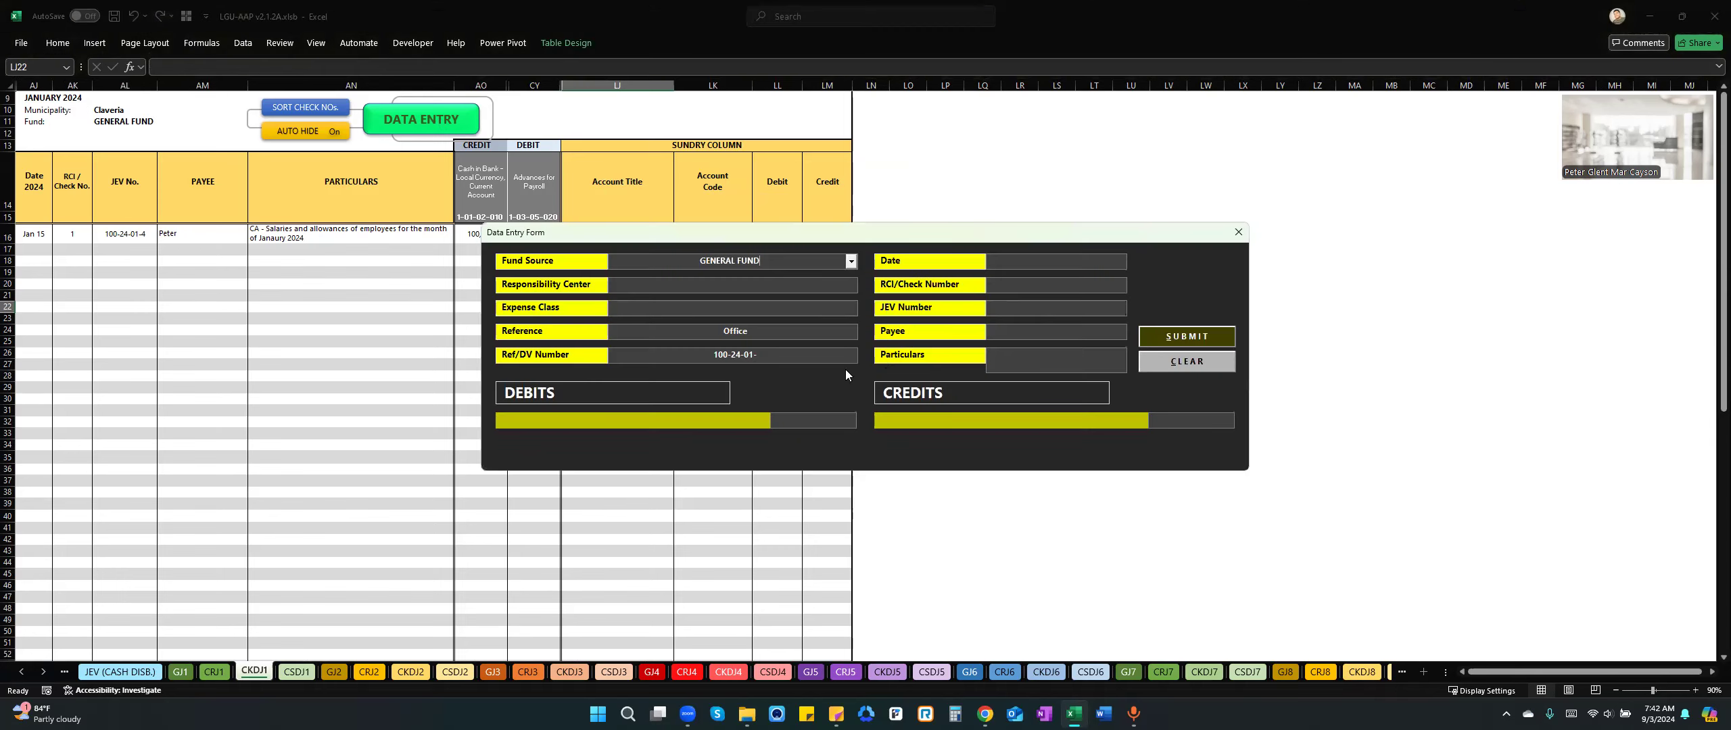
left_click(729, 423)
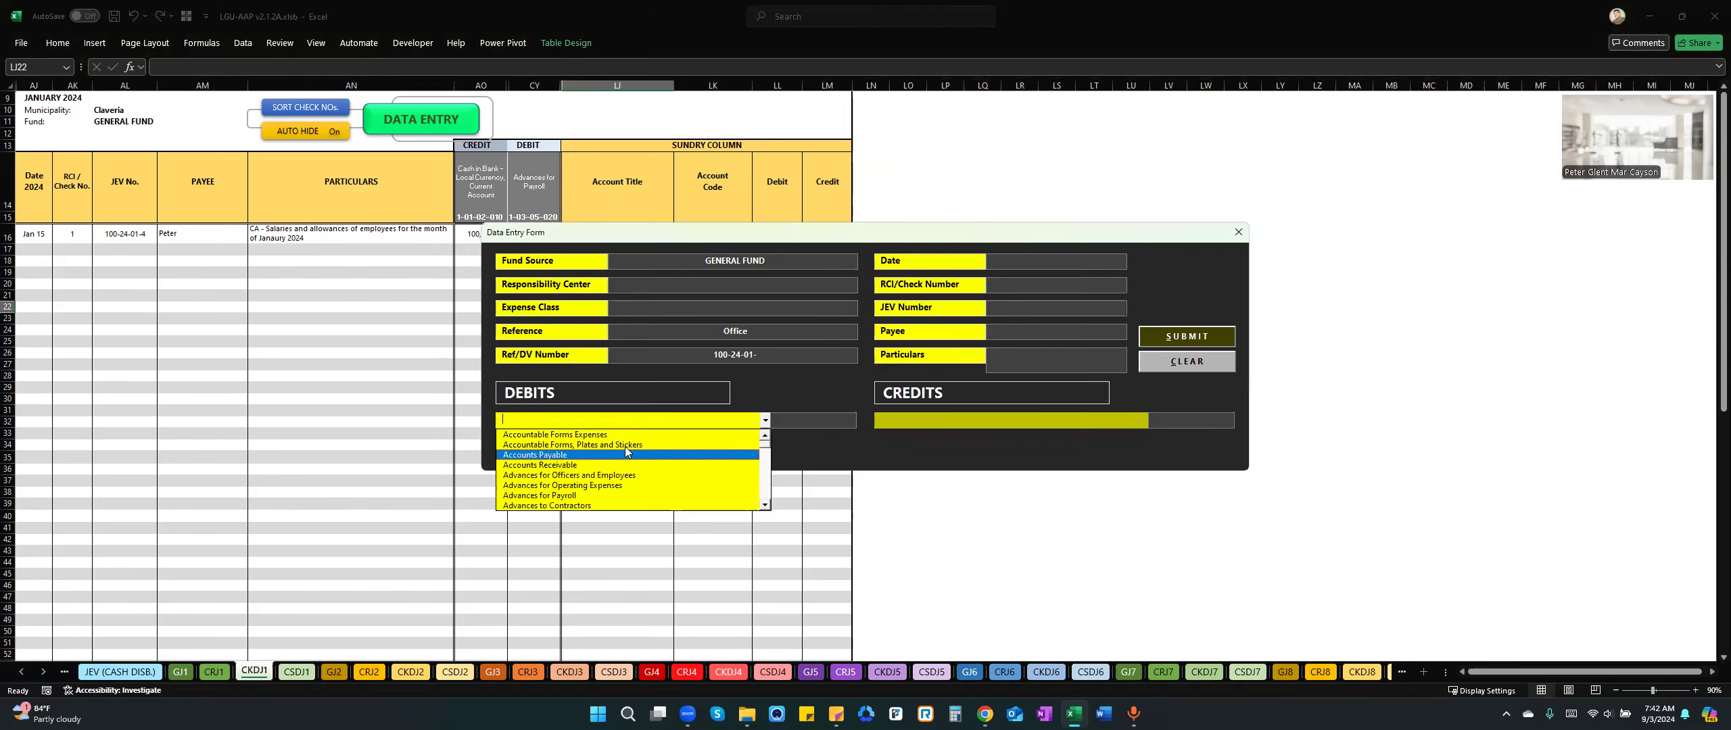
left_click(1238, 232)
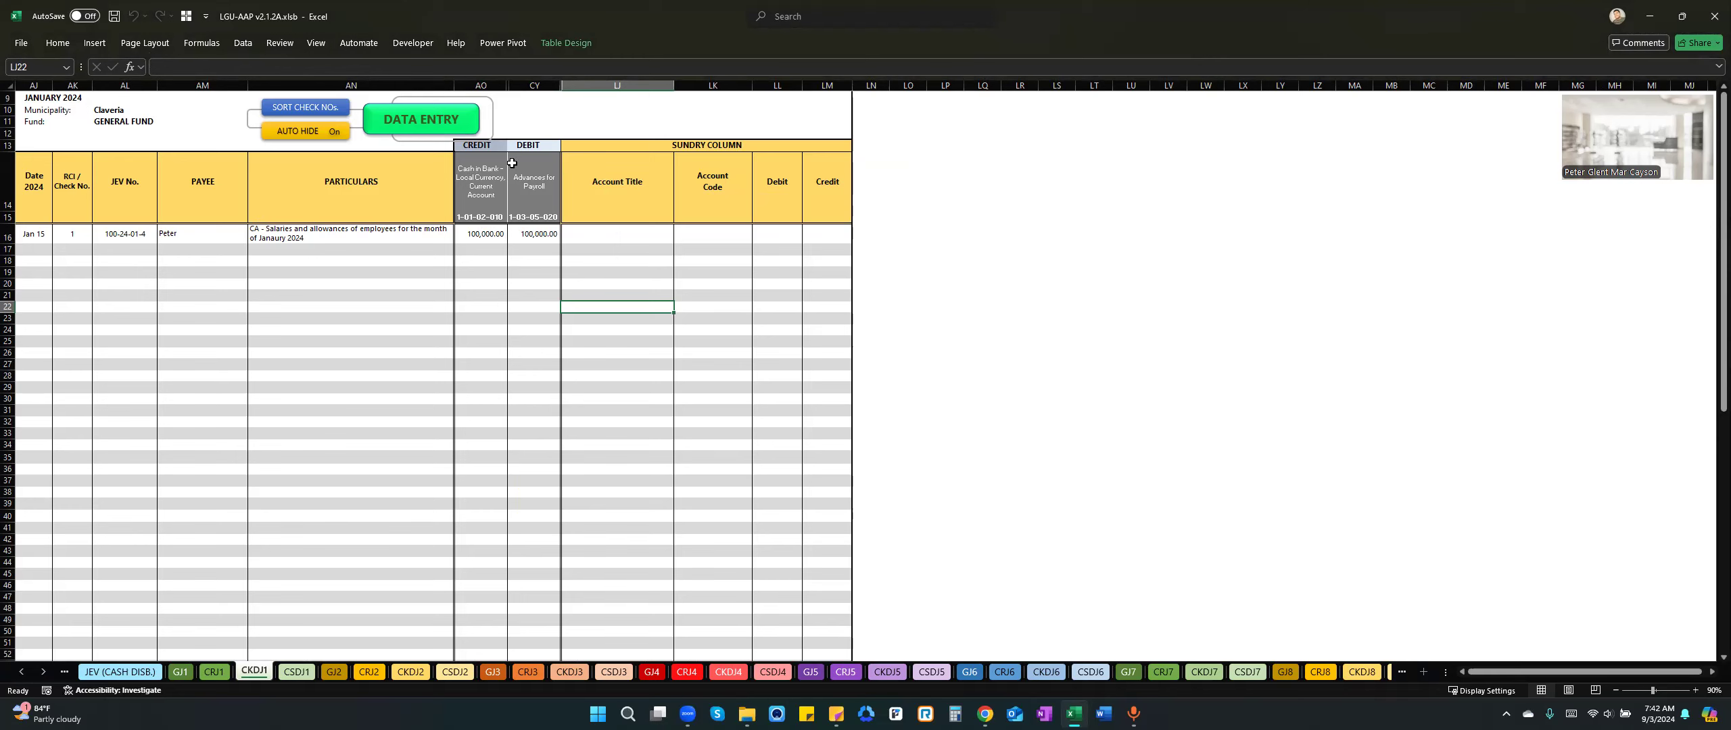
left_click(777, 283)
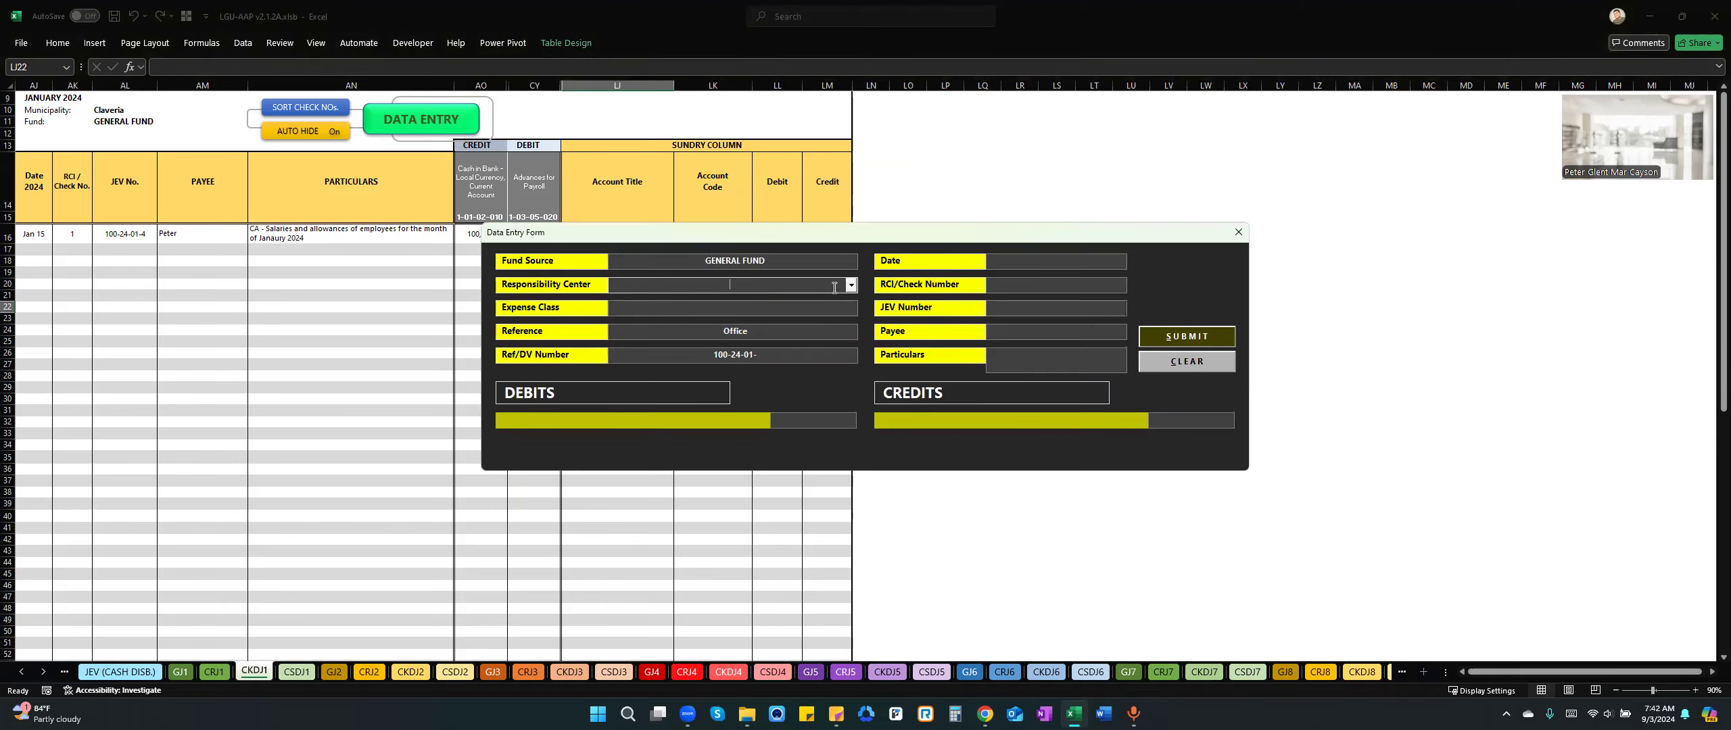
left_click(834, 288)
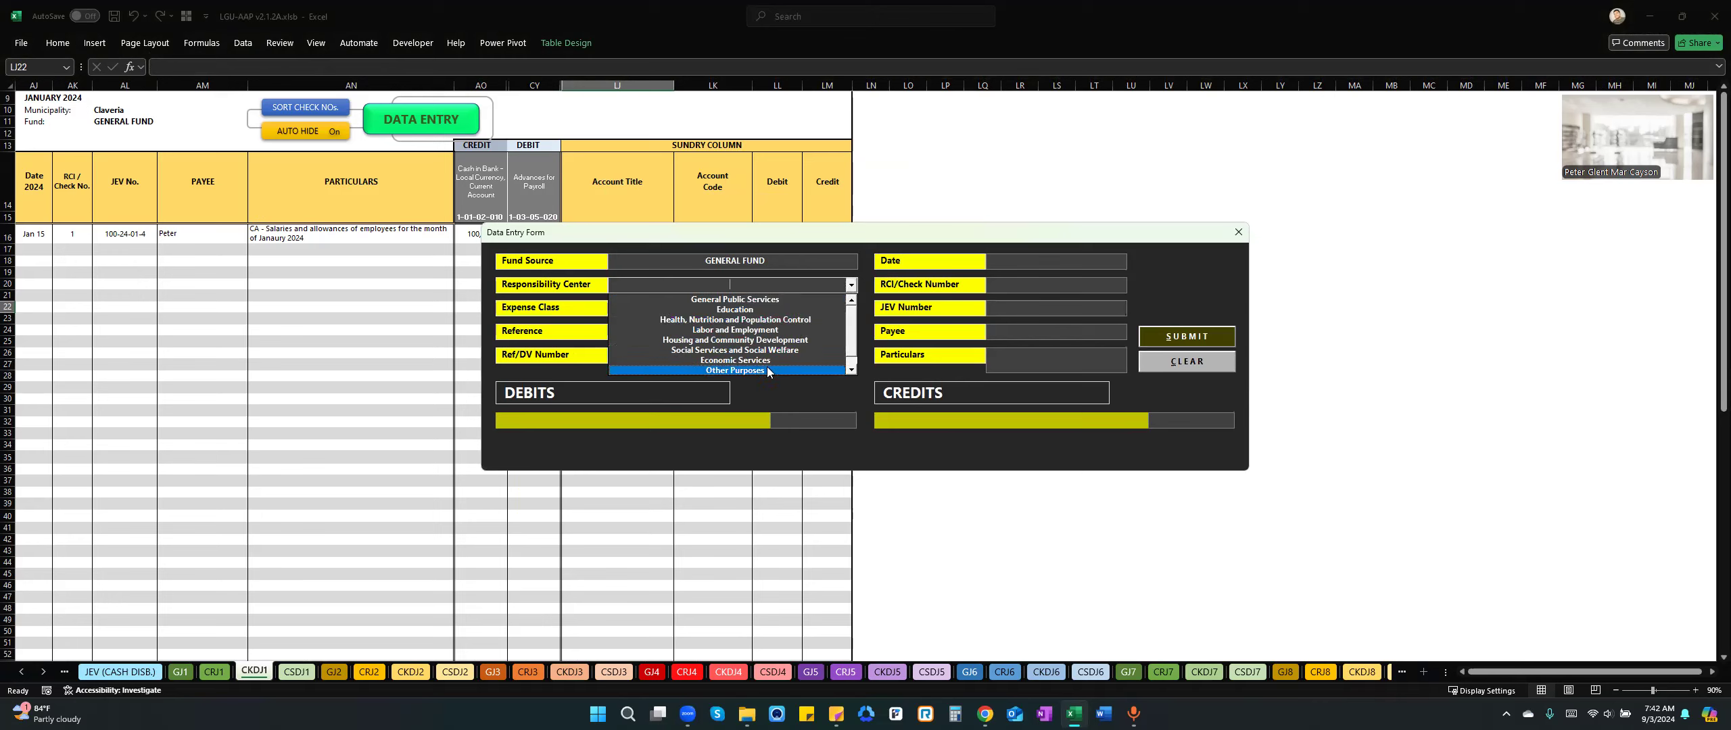
left_click_drag(852, 351, 852, 360)
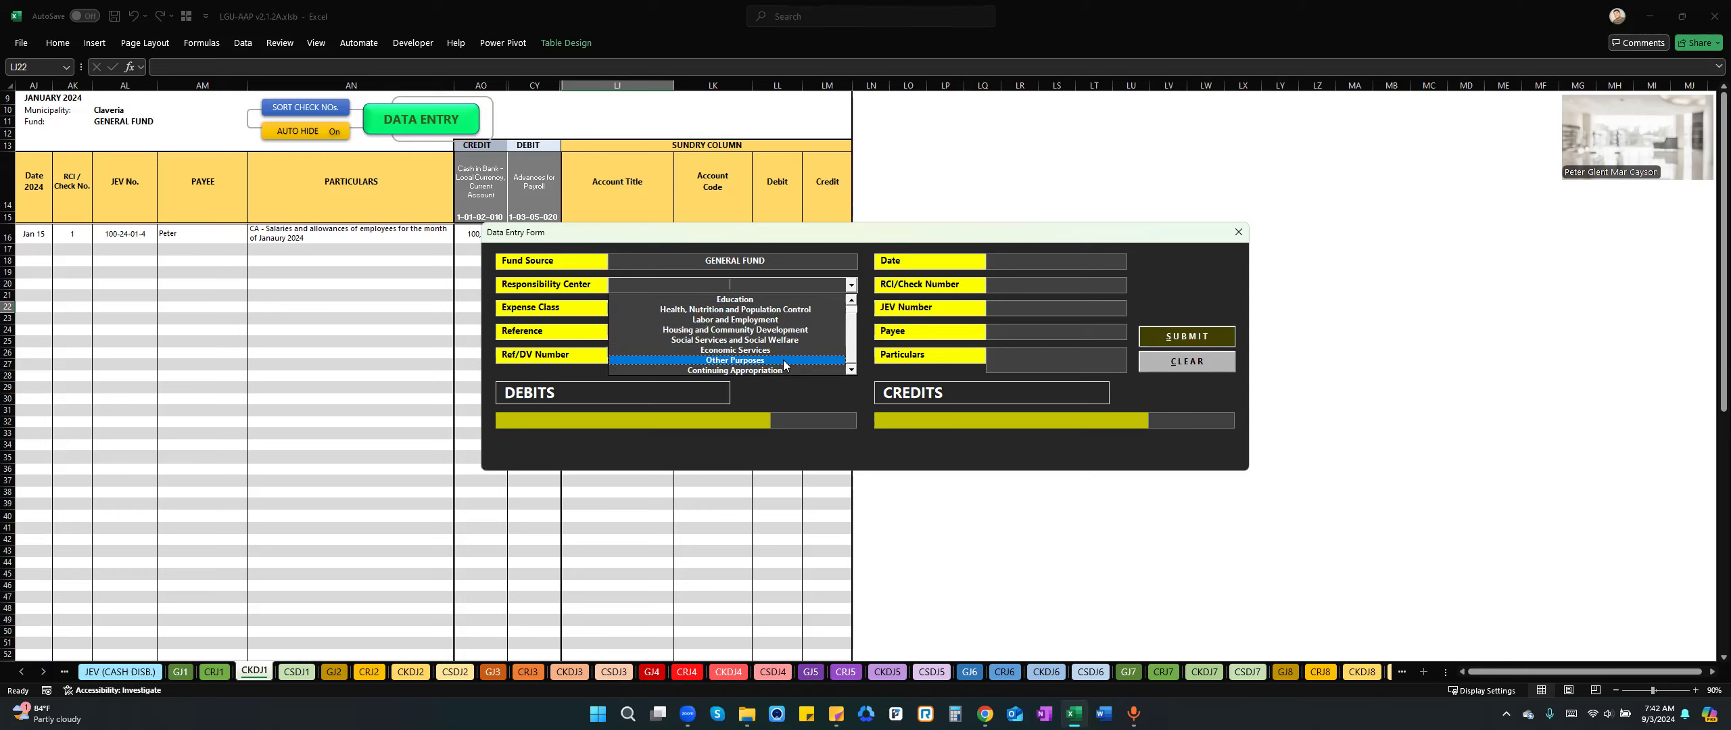
left_click_drag(853, 333, 861, 309)
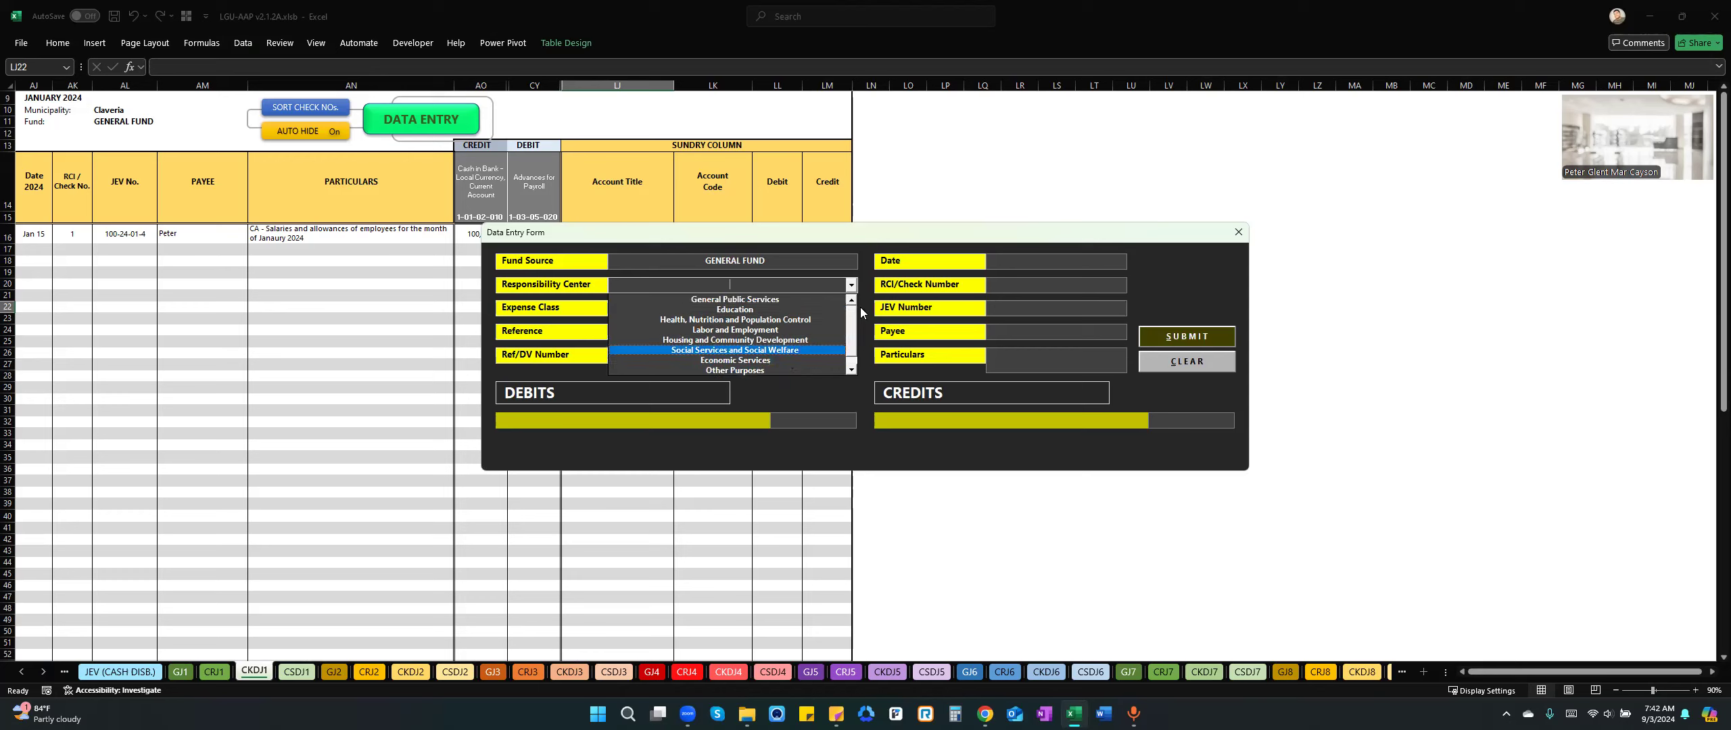
left_click(793, 303)
left_click(767, 310)
left_click(852, 308)
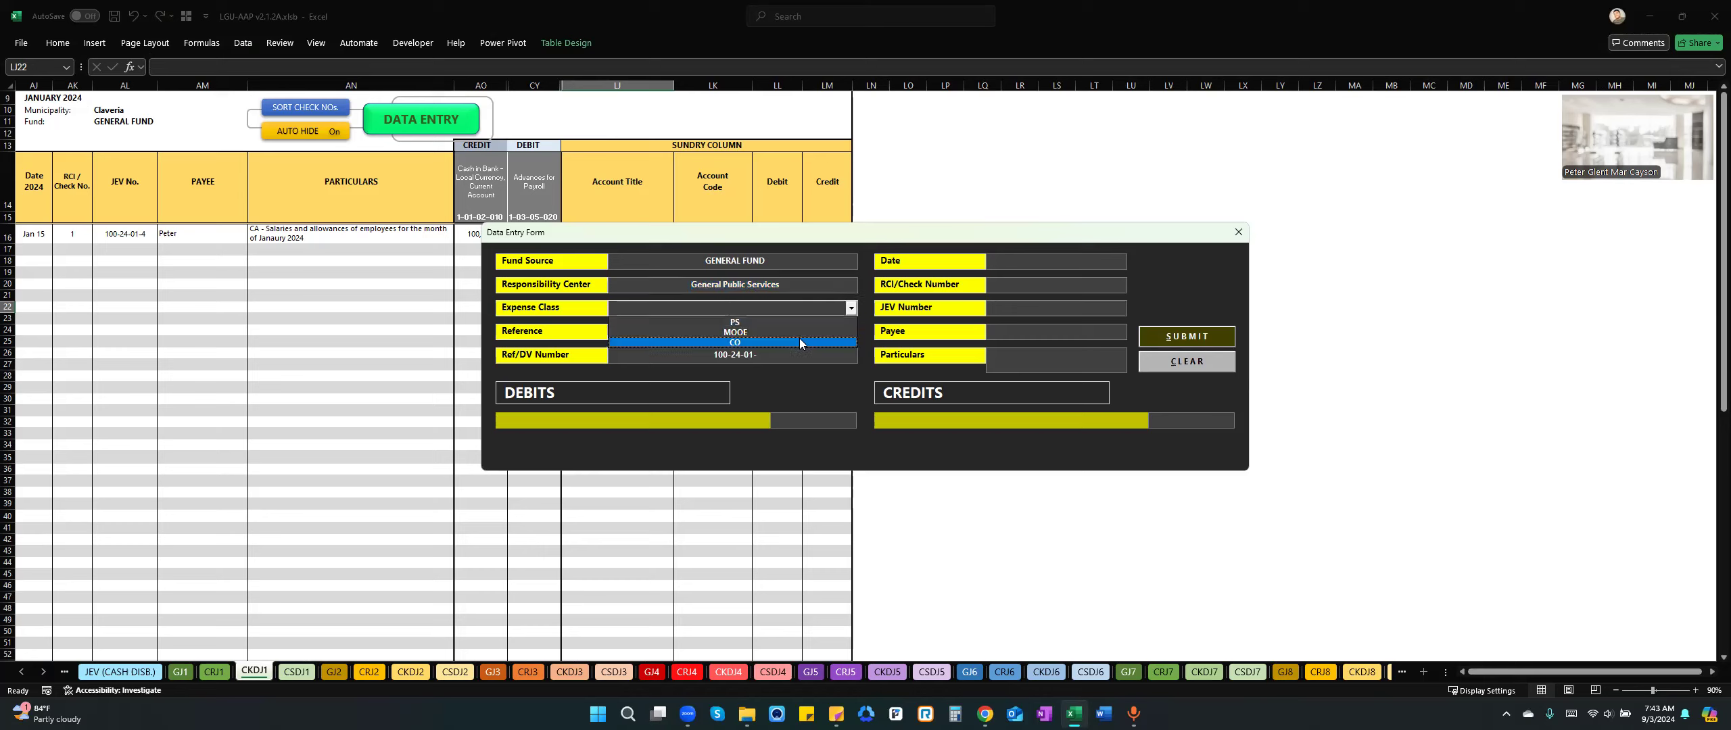
left_click(770, 336)
left_click(774, 358)
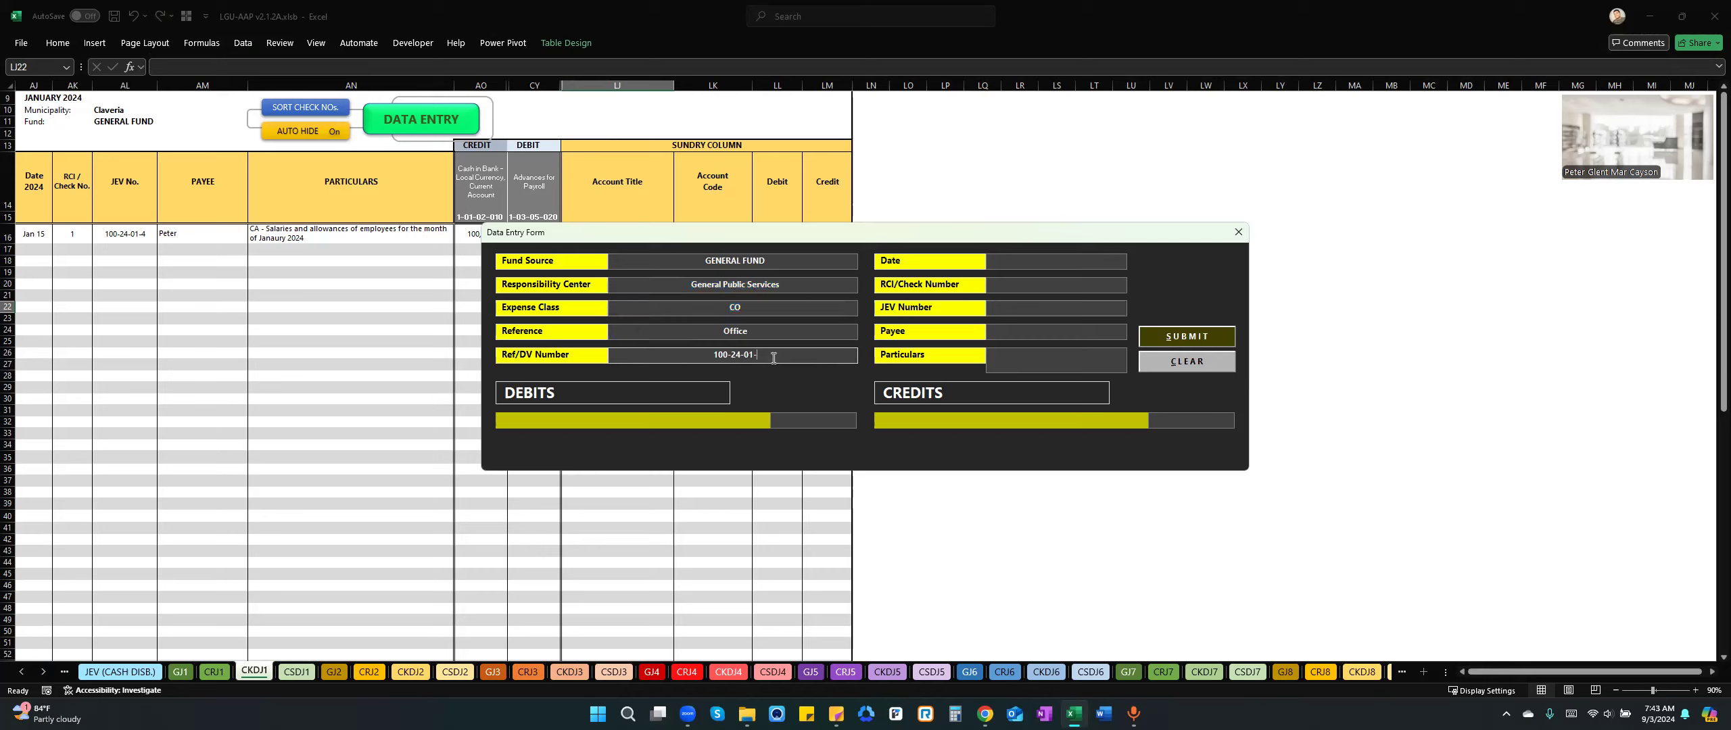
type("002")
Date the road project entry 1/15/2024 and give it check number 2.
left_click(1078, 261)
type("01")
key("Tab")
type("2")
Enter Contractor as the payee and "Payment for Road network project." as the particulars.
left_click(1038, 332)
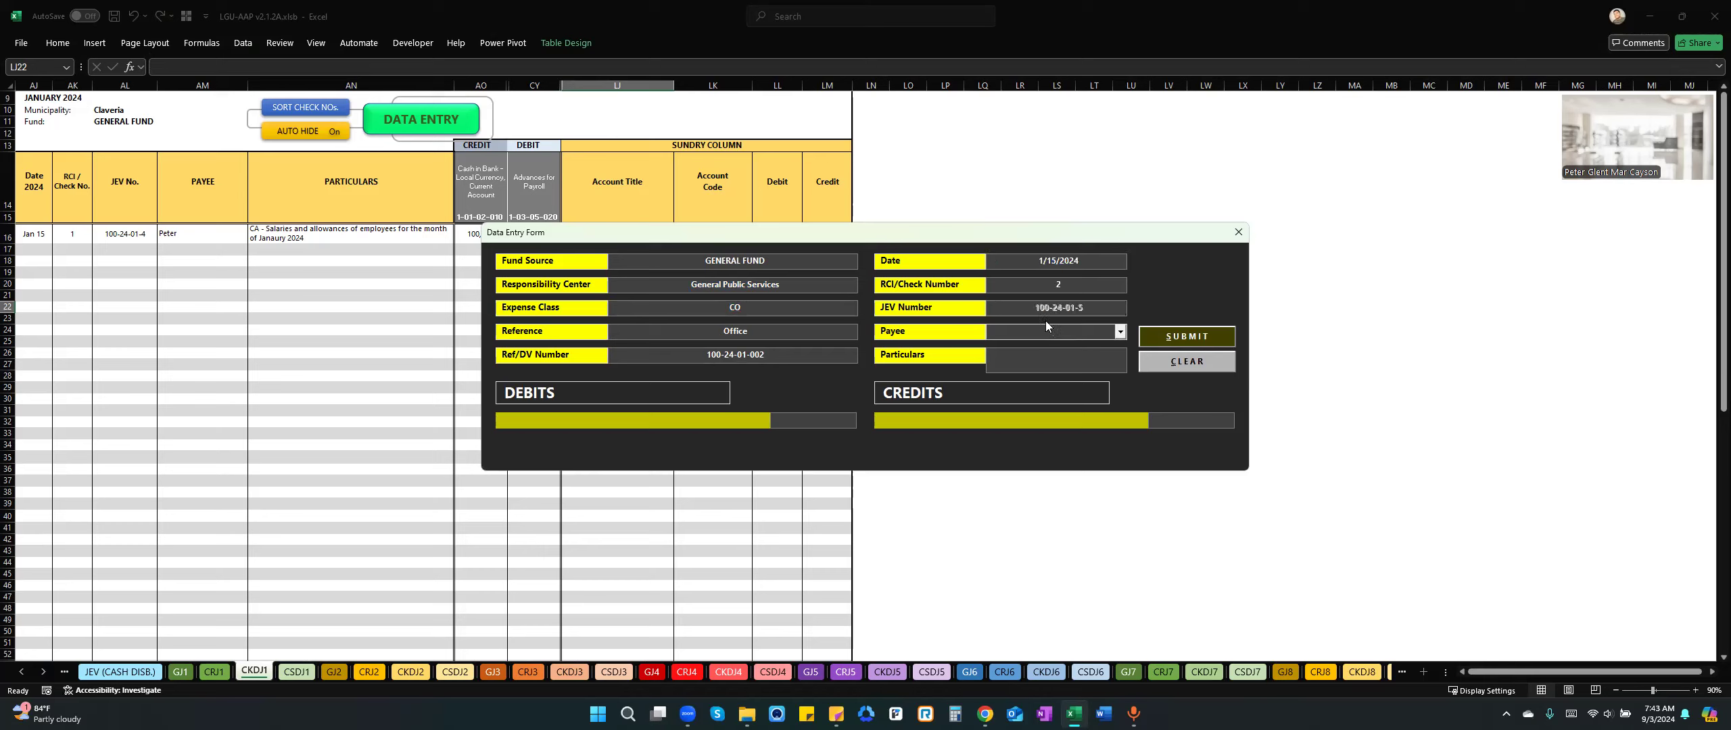
type("Contractor")
left_click(1078, 363)
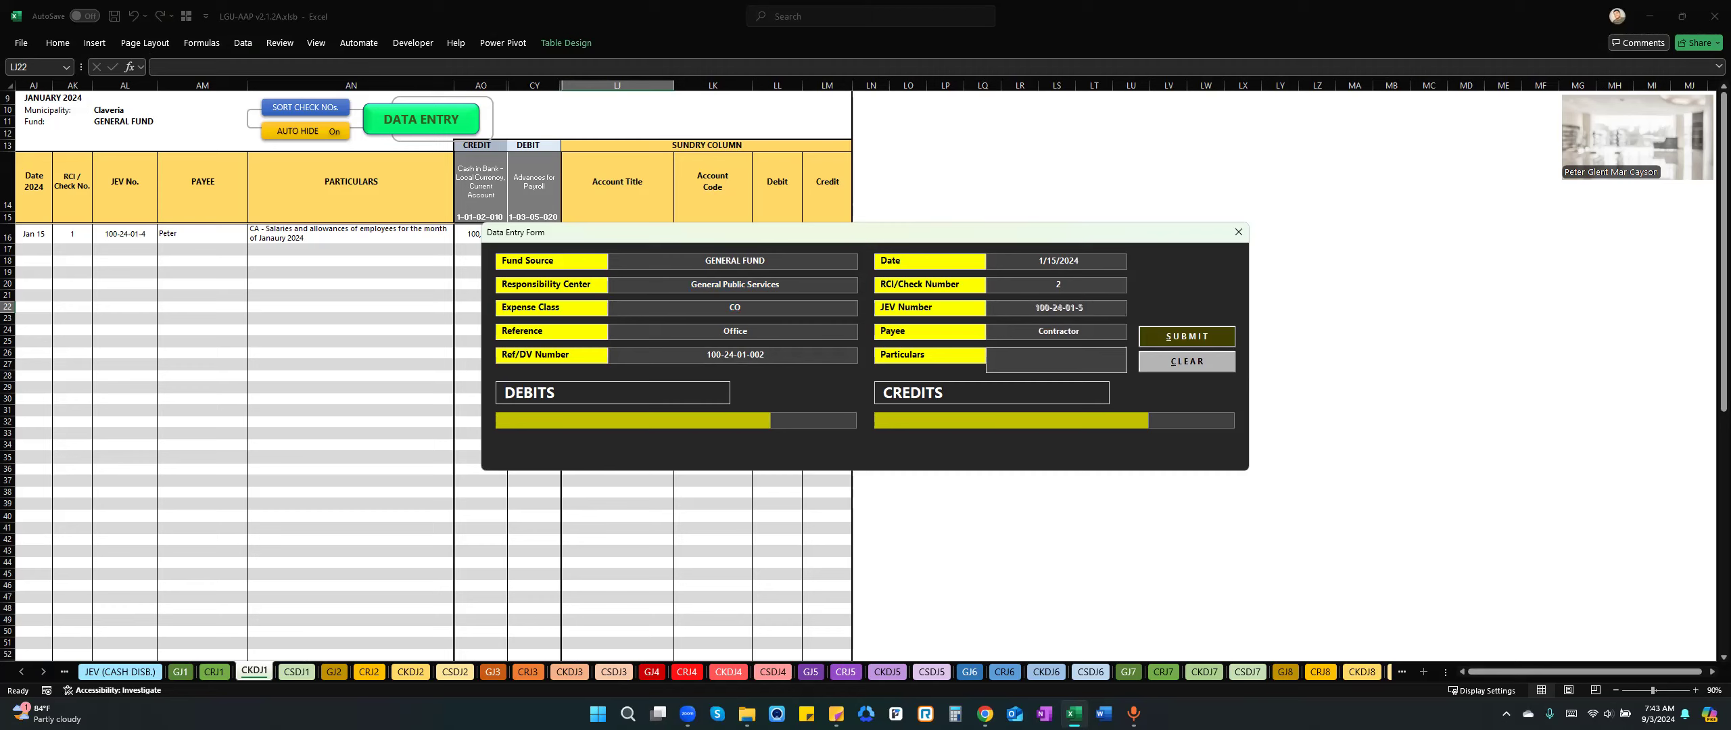
type("Payment for Road network project.")
Look up Road Networks among the debit accounts of the disbursement entry.
left_click(690, 417)
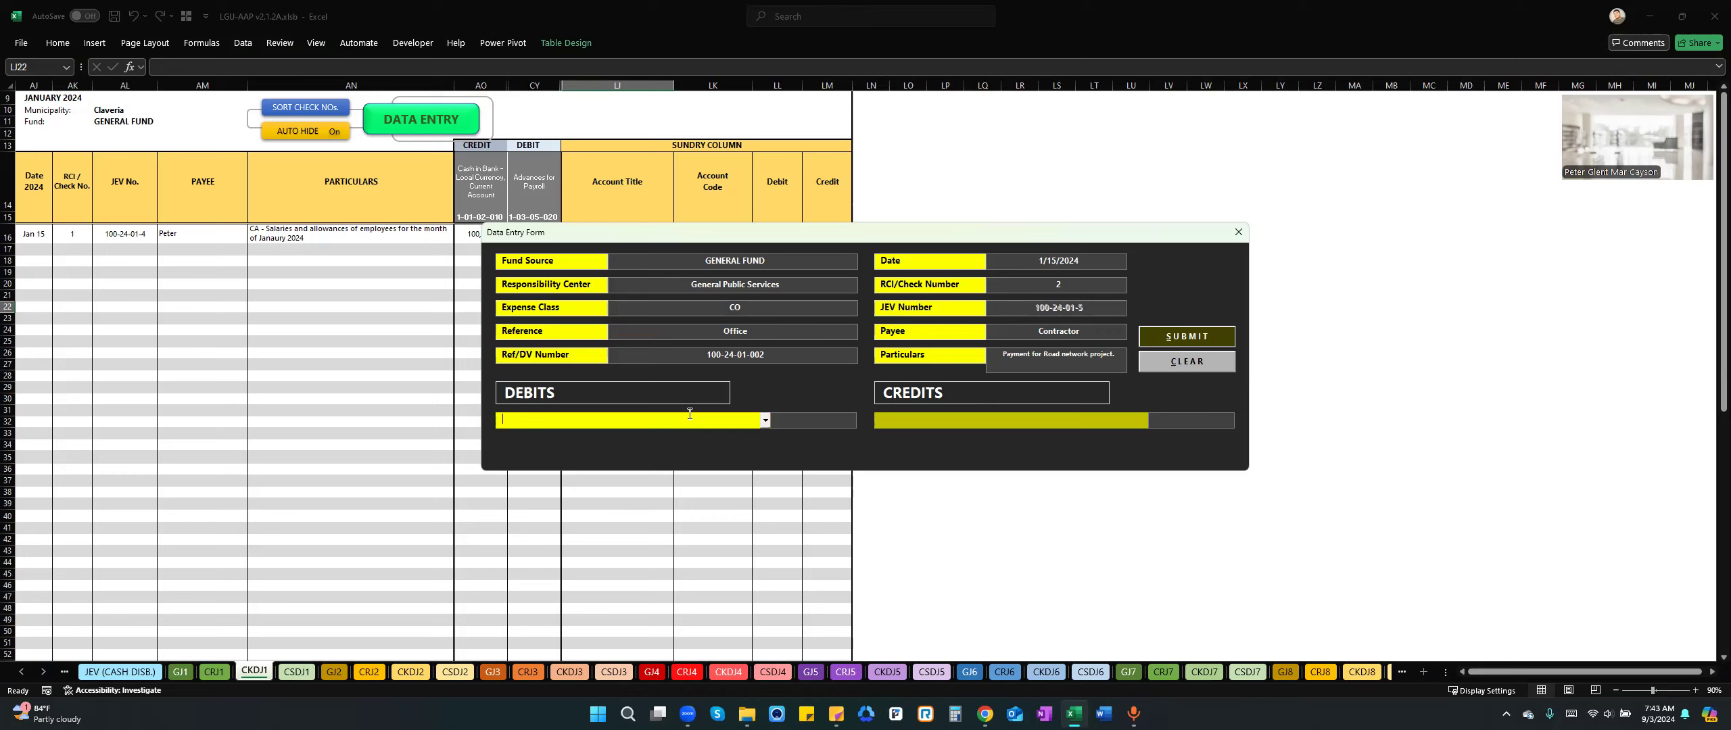
type("Road Network Fees")
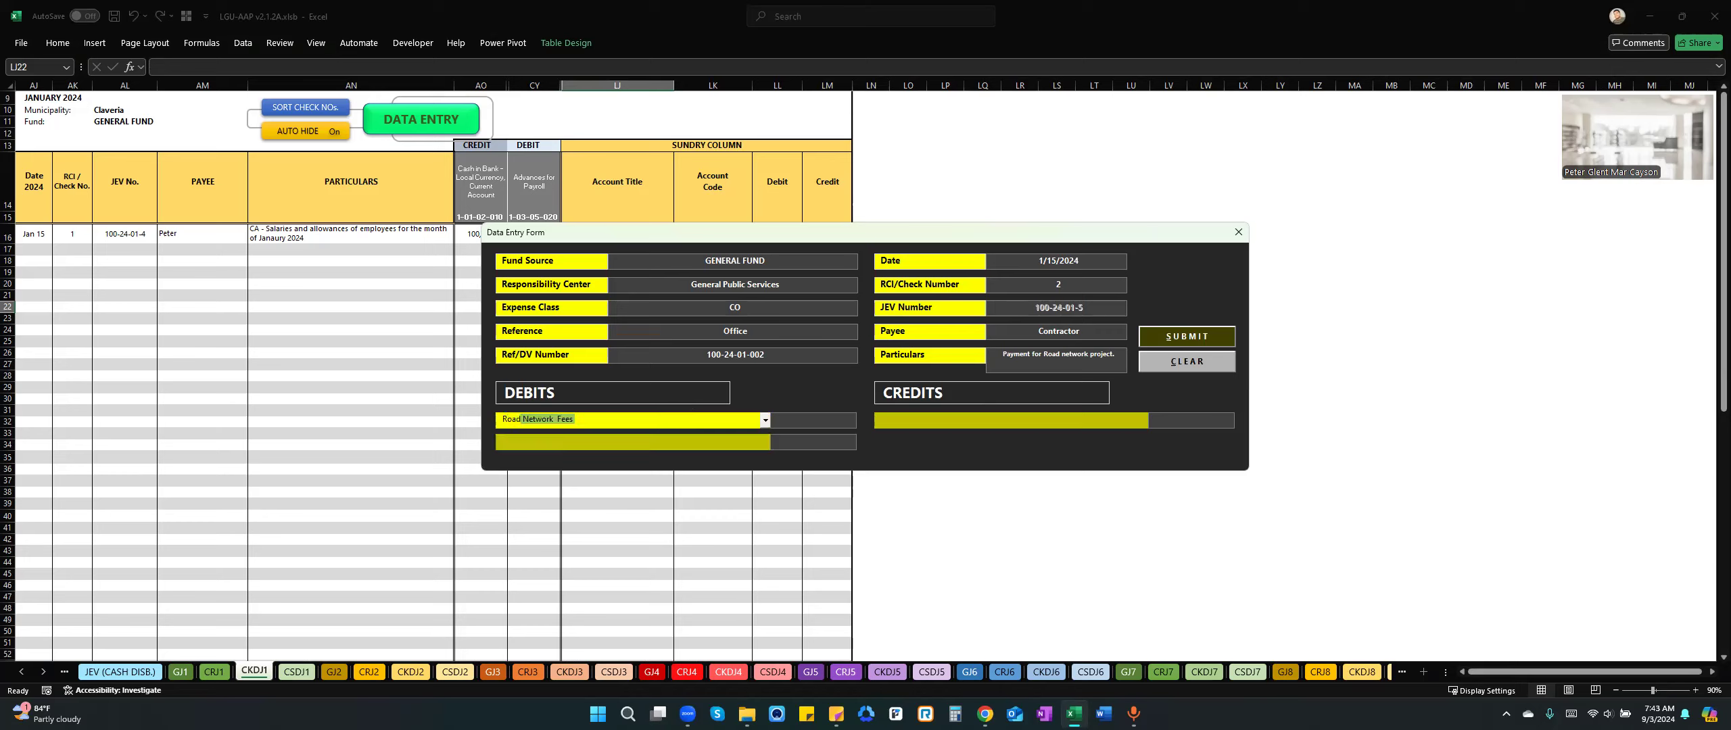
key("Down")
left_click(764, 422)
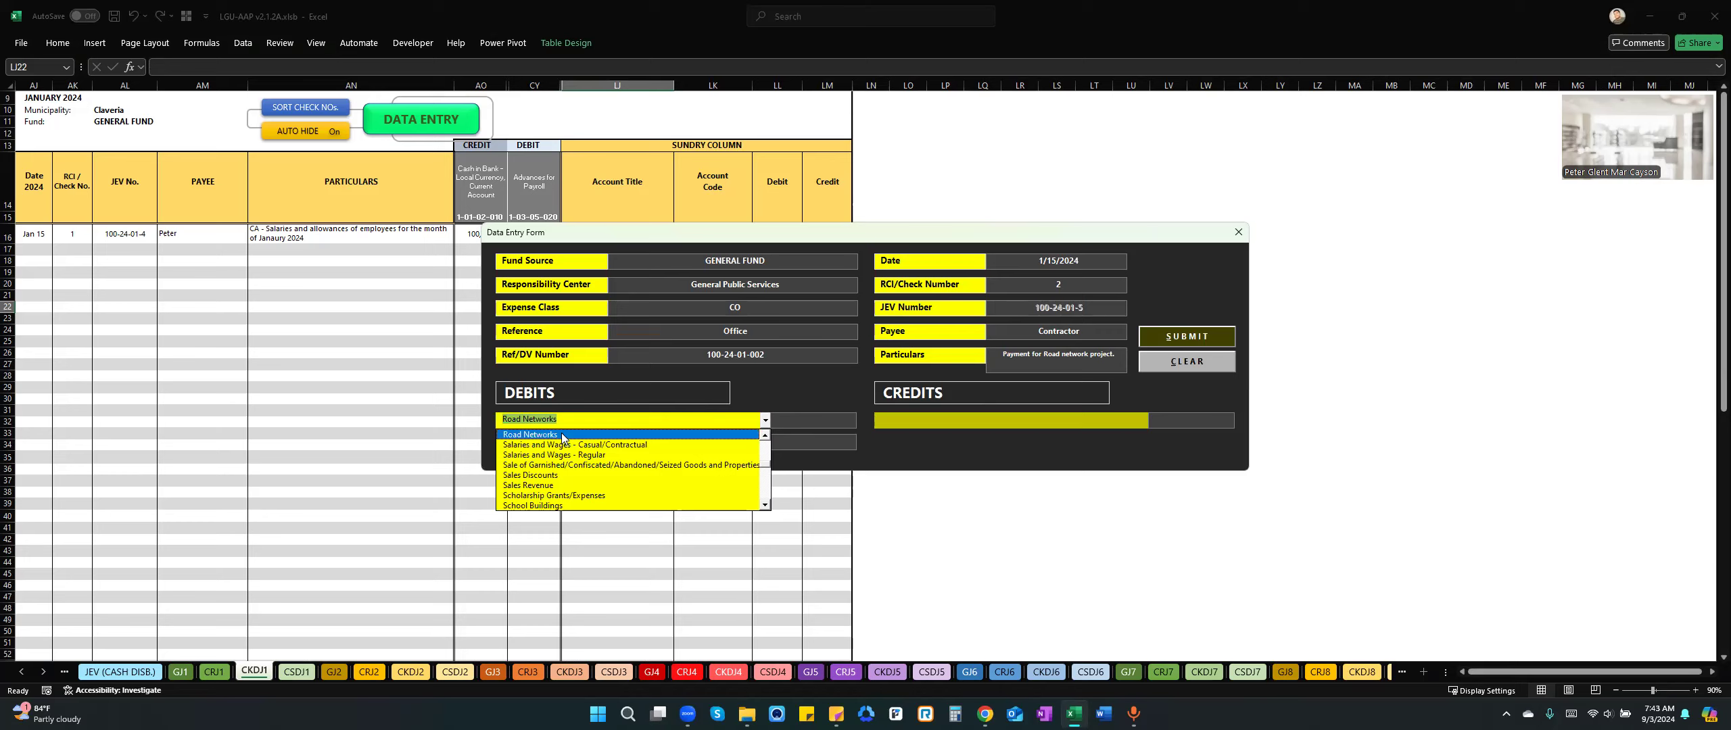
left_click(578, 422)
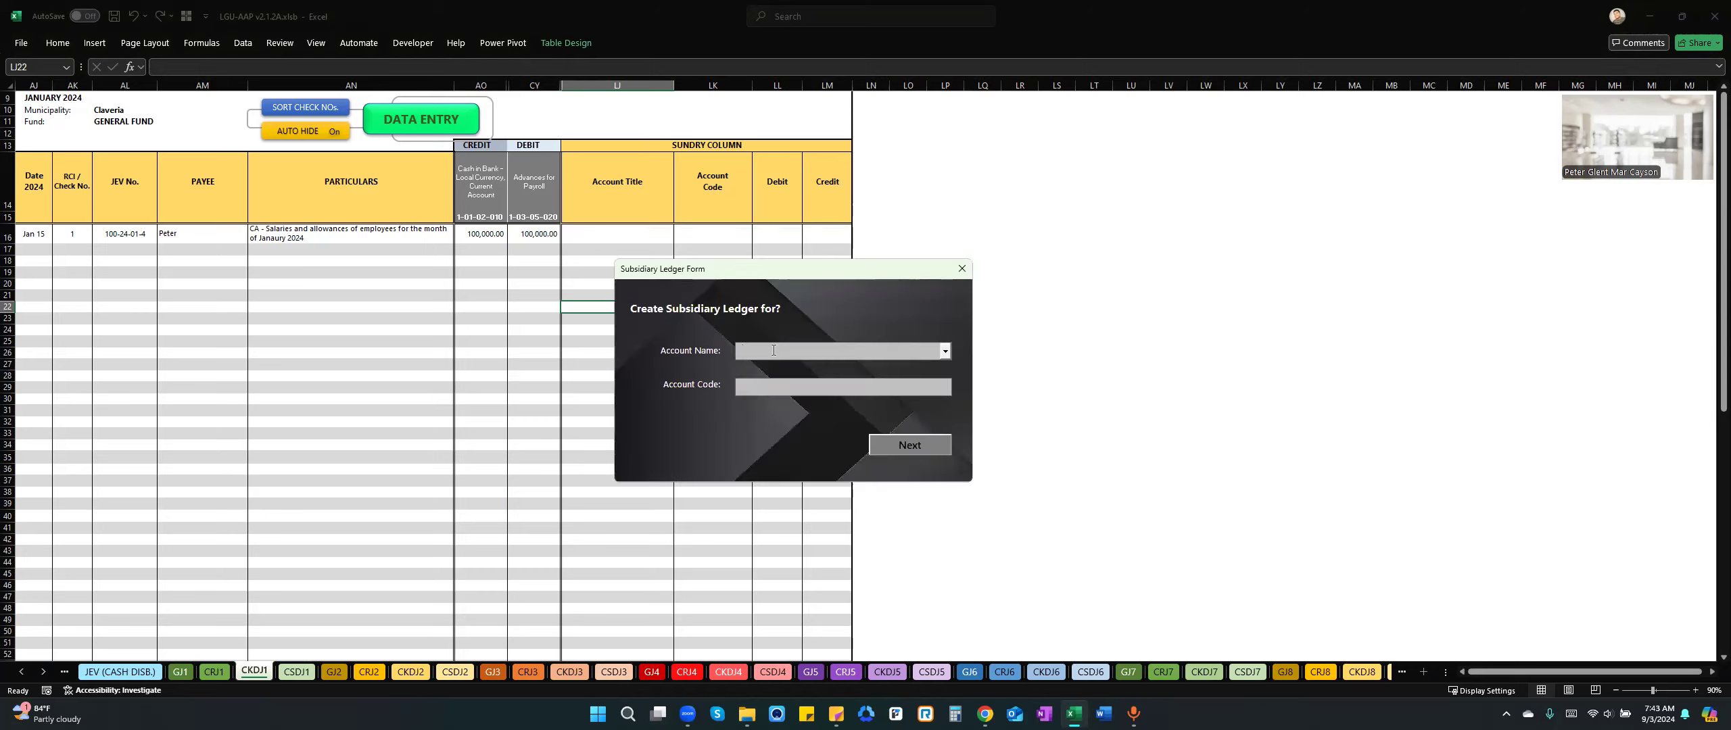
Start creating a subsidiary ledger for the Road Networks account, proceeding to the subsidiary account name page.
type("Road Networks")
key("Down")
key("Return")
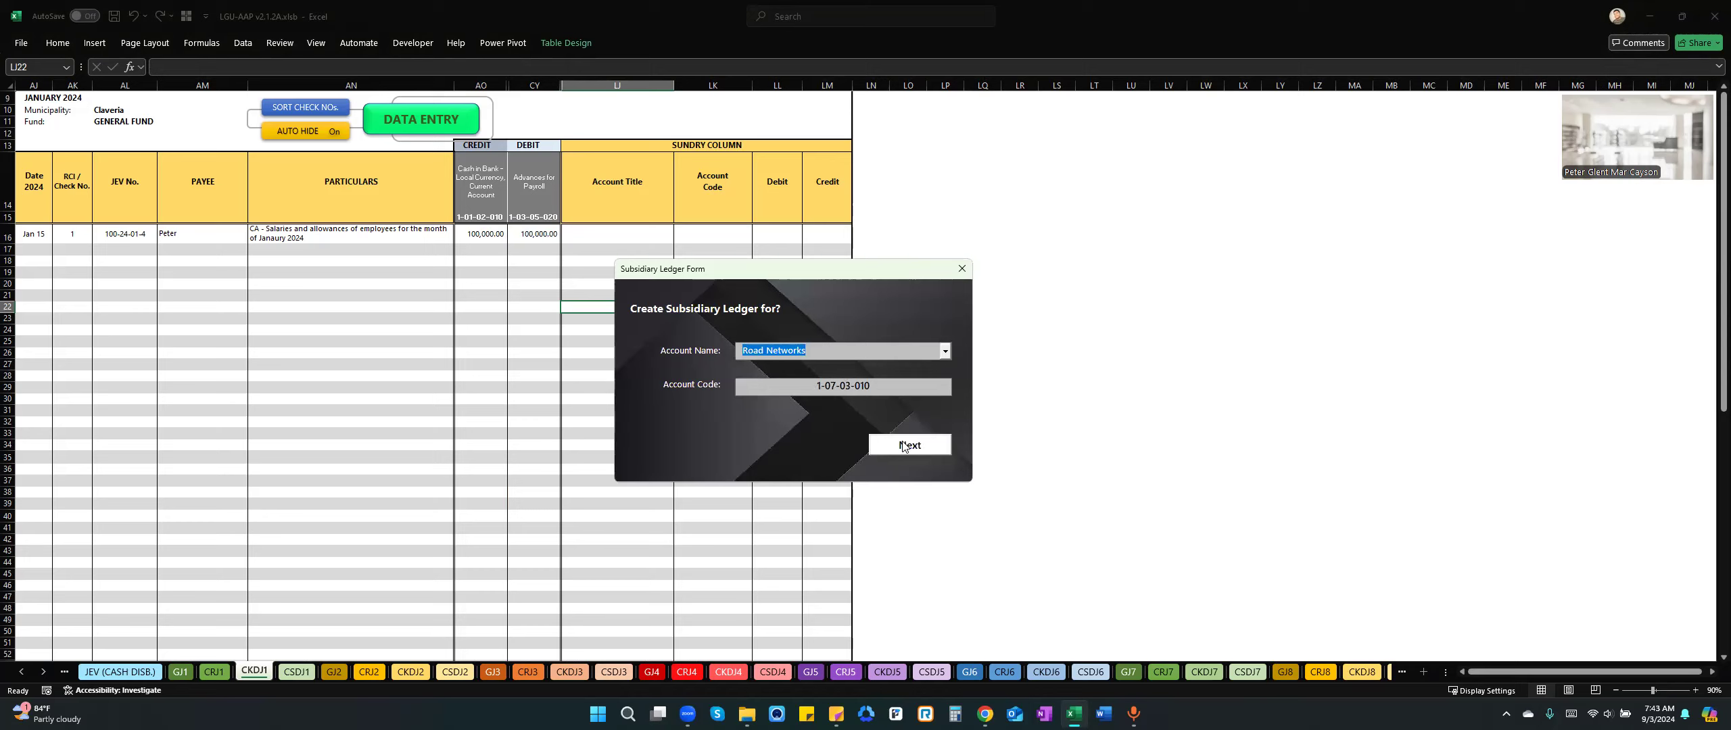
Name the subsidiary account "Road Networks - Point 1 to Point 2 road".
type("- ")
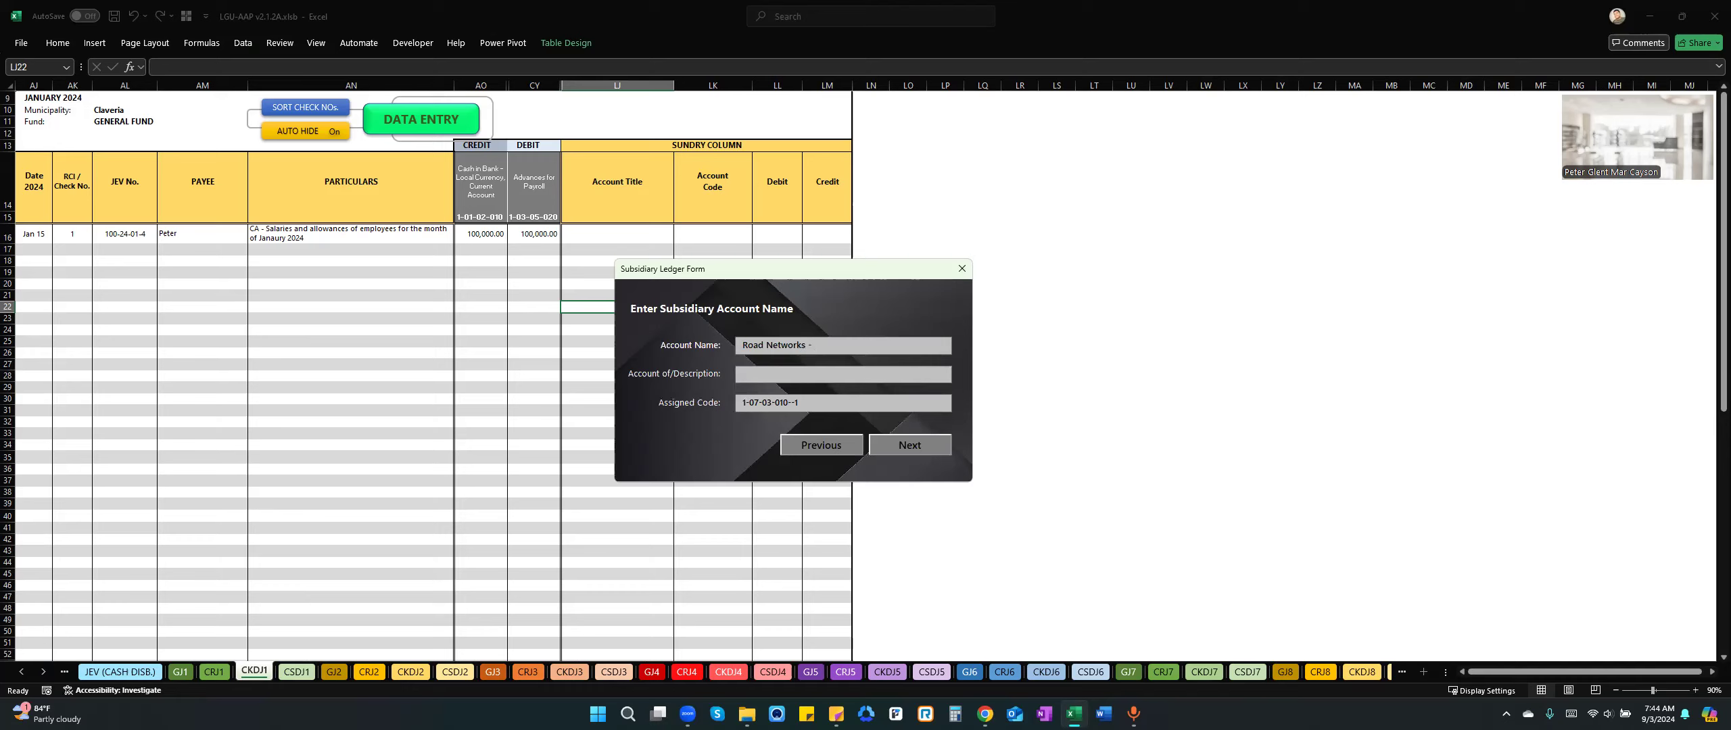
type("poi")
key("BackSpace")
key("BackSpace")
key("BackSpace")
key("BackSpace")
key("BackSpace")
type("Popint 1")
type("oint 2 road")
Finish creating the subsidiary account without the optional information, and delete the stray button graphic from the check disbursements journal sheet.
left_click(910, 446)
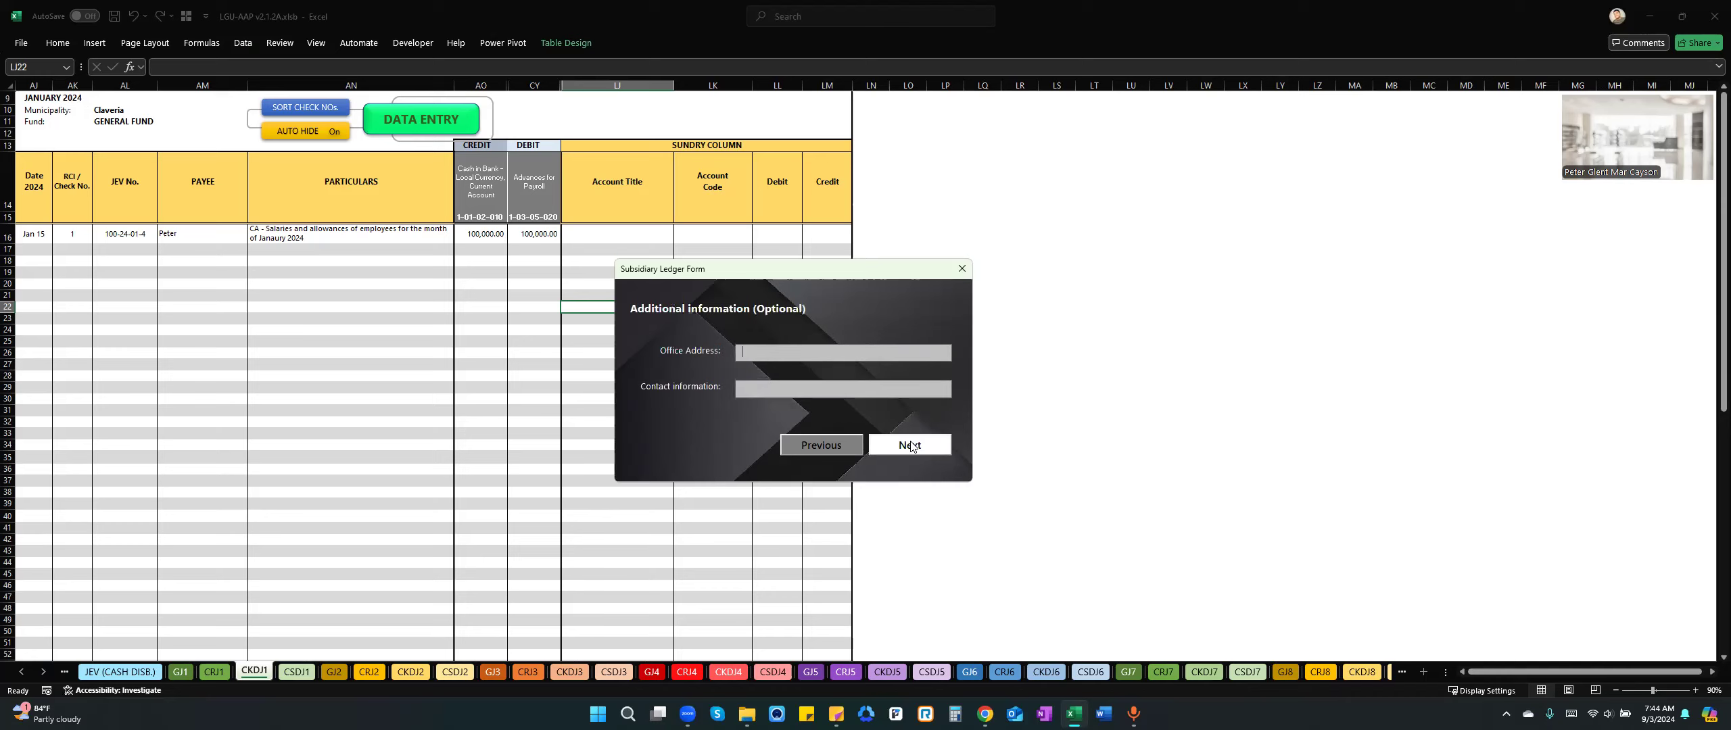
left_click(913, 451)
left_click(912, 452)
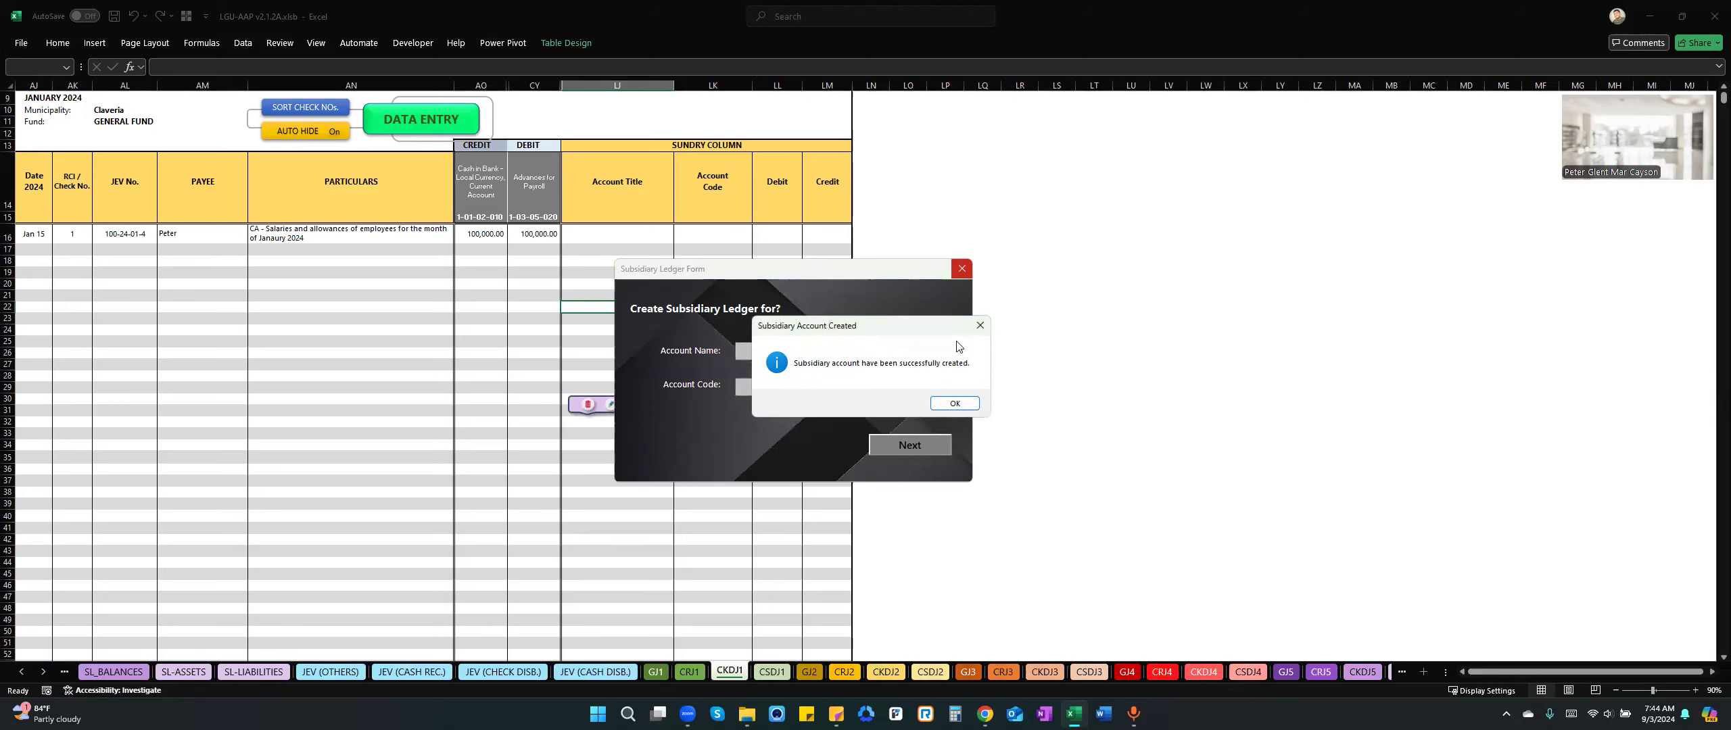
left_click(953, 404)
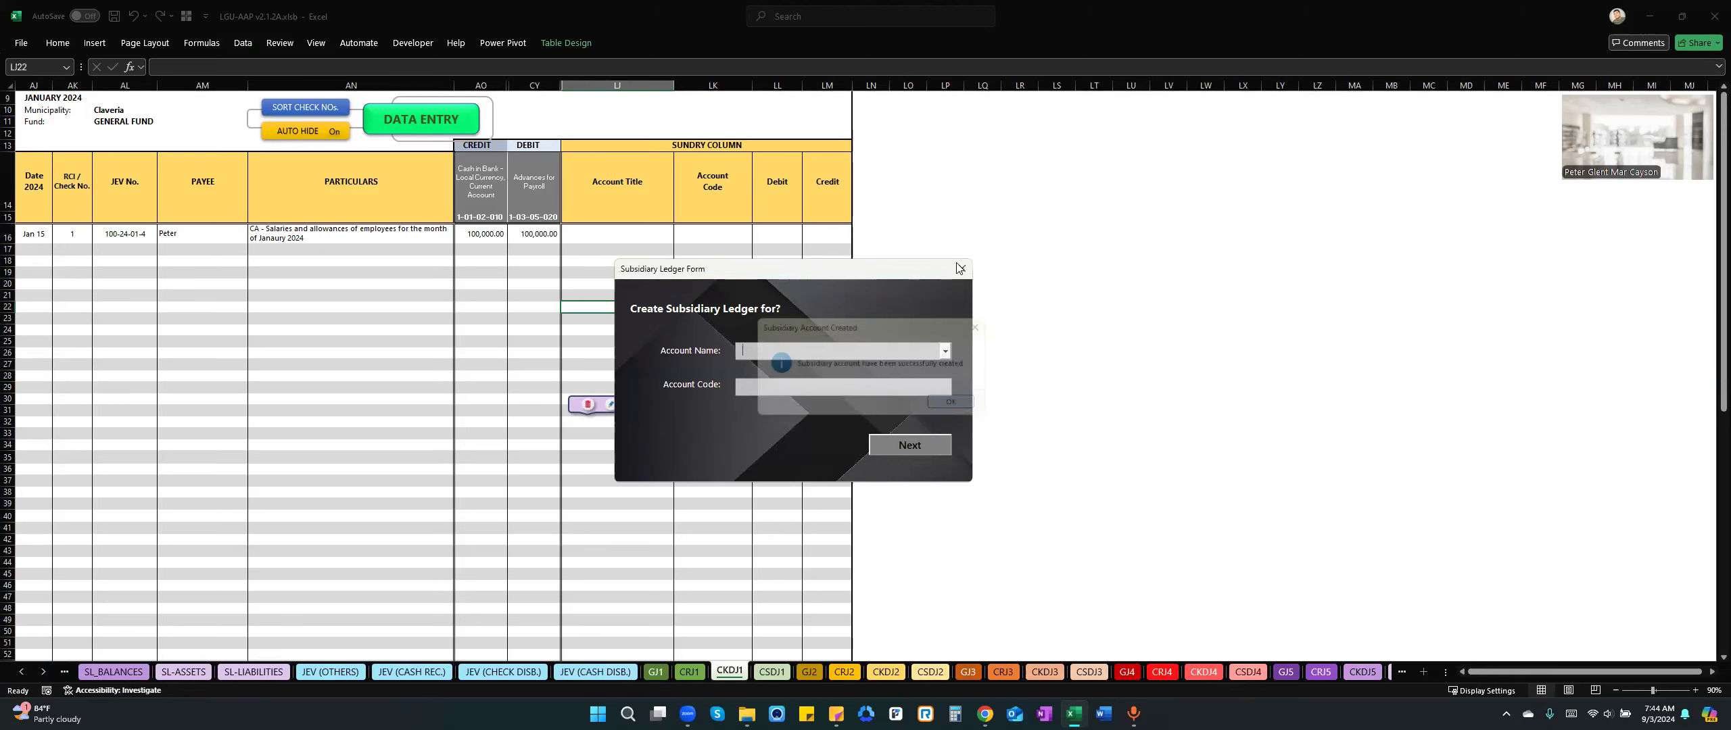
left_click(962, 269)
left_click(629, 400)
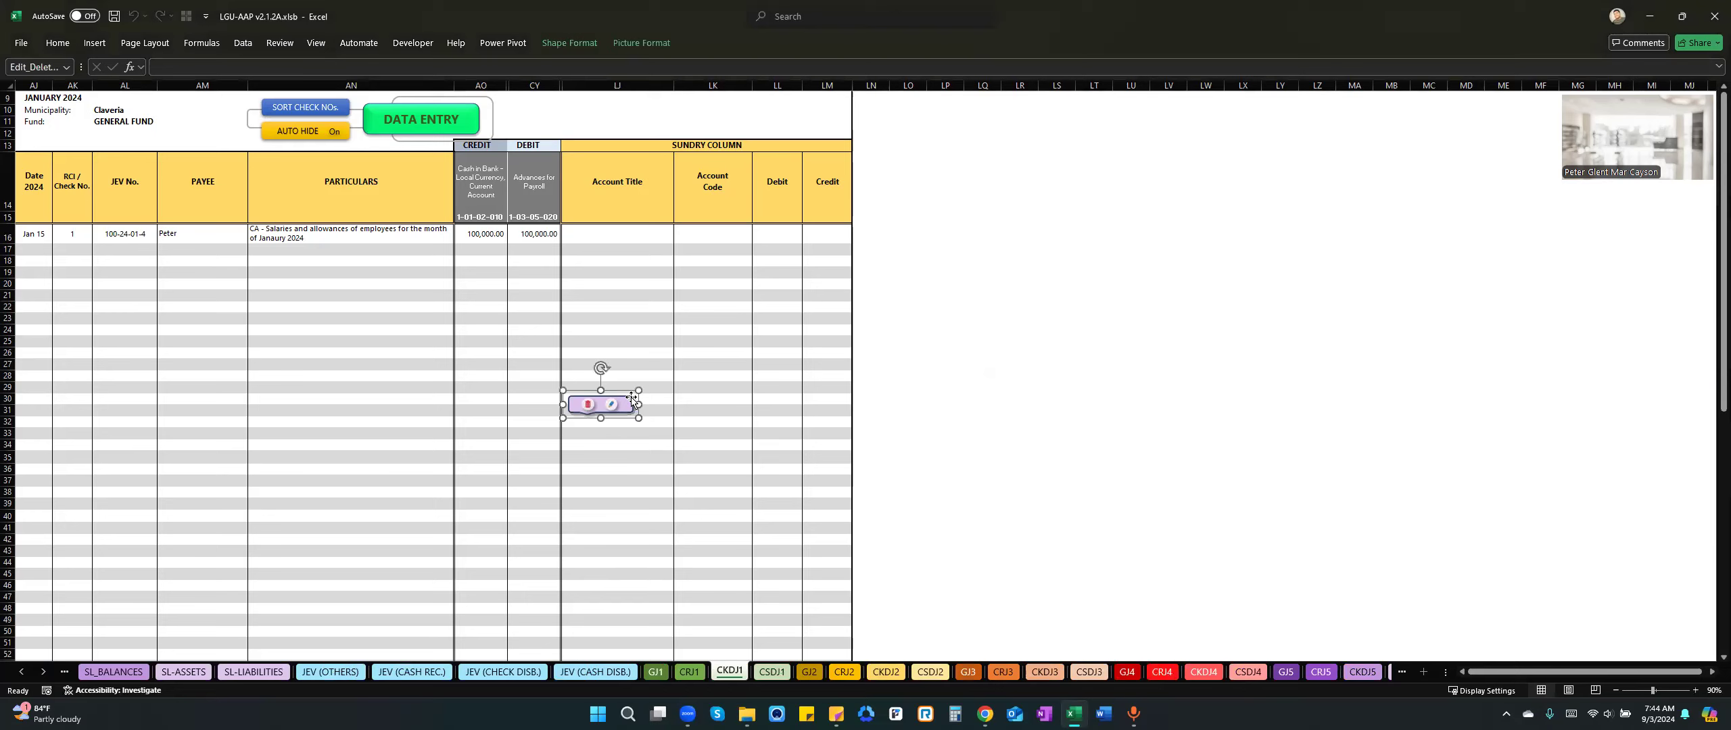
key("Delete")
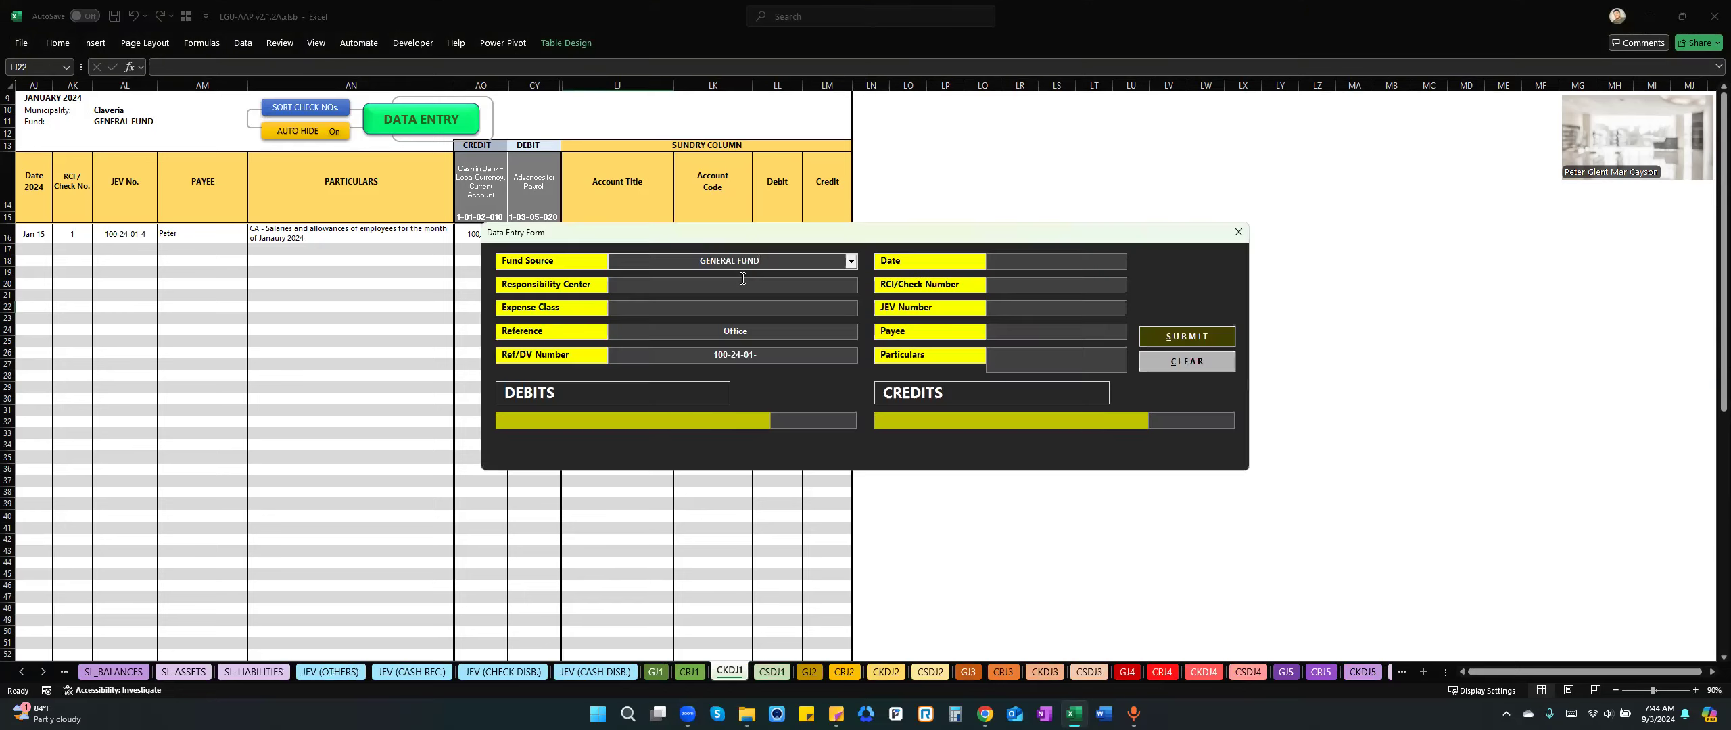
left_click(851, 285)
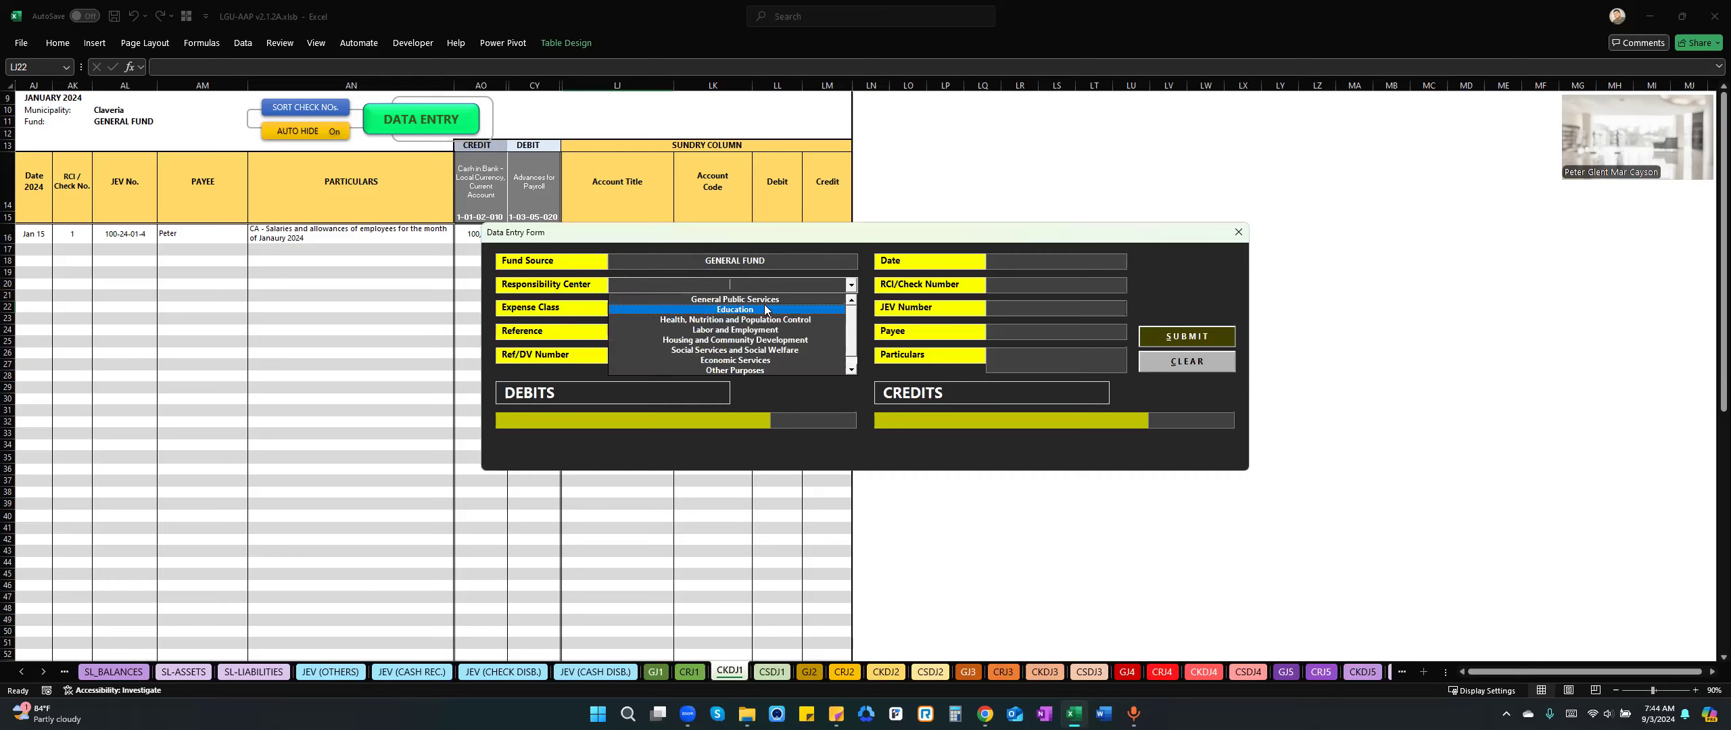
left_click(748, 305)
left_click(726, 313)
left_click(851, 309)
left_click(770, 343)
left_click(767, 355)
type("002")
Set the disbursement entry's date to 1/15/2024 and its RCI/check number to 2.
left_click(1074, 265)
type("01")
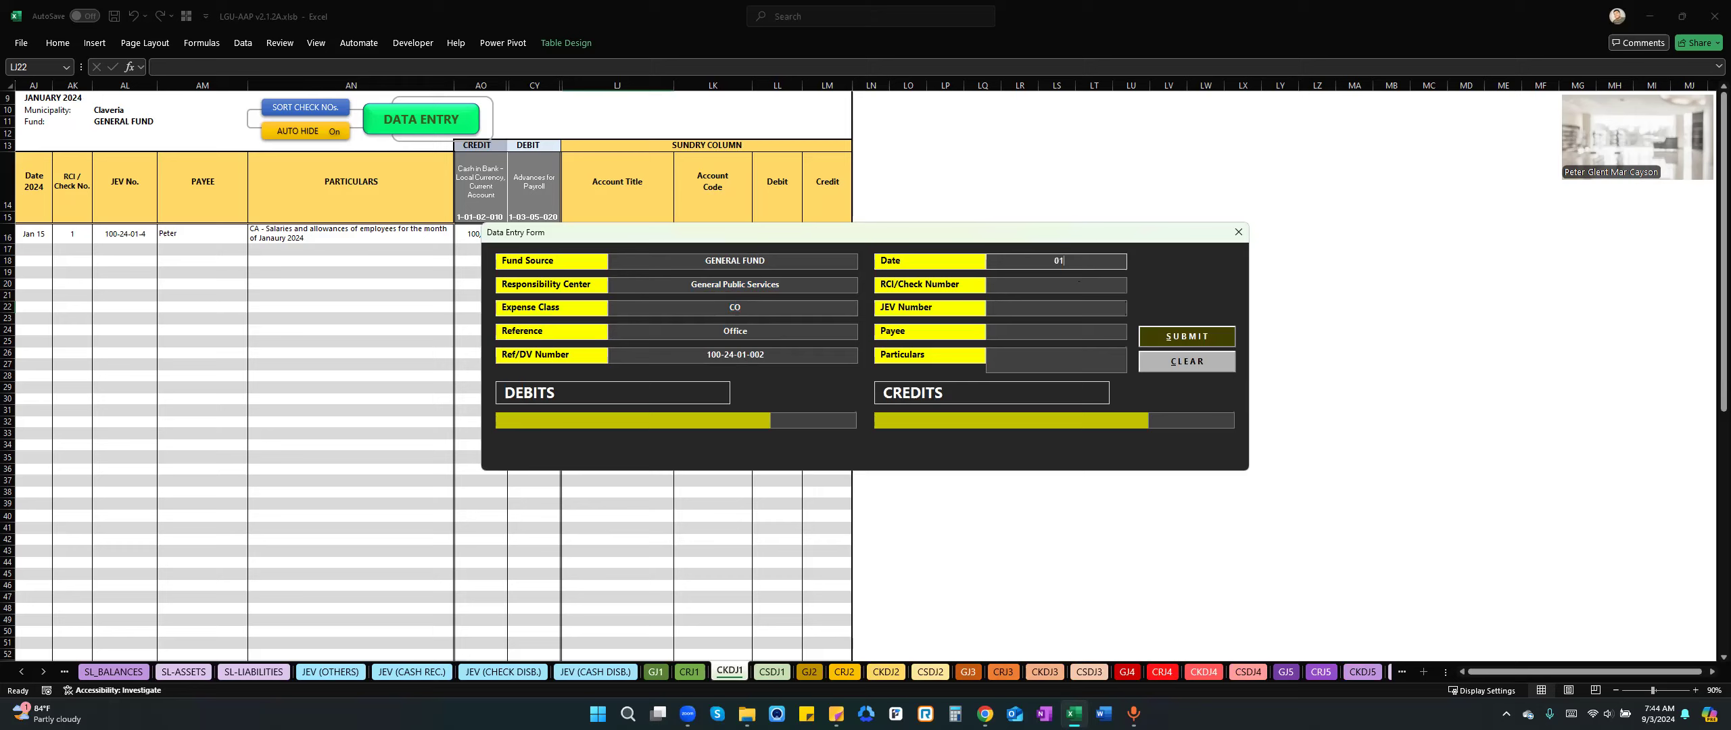
type("/15")
key("Tab")
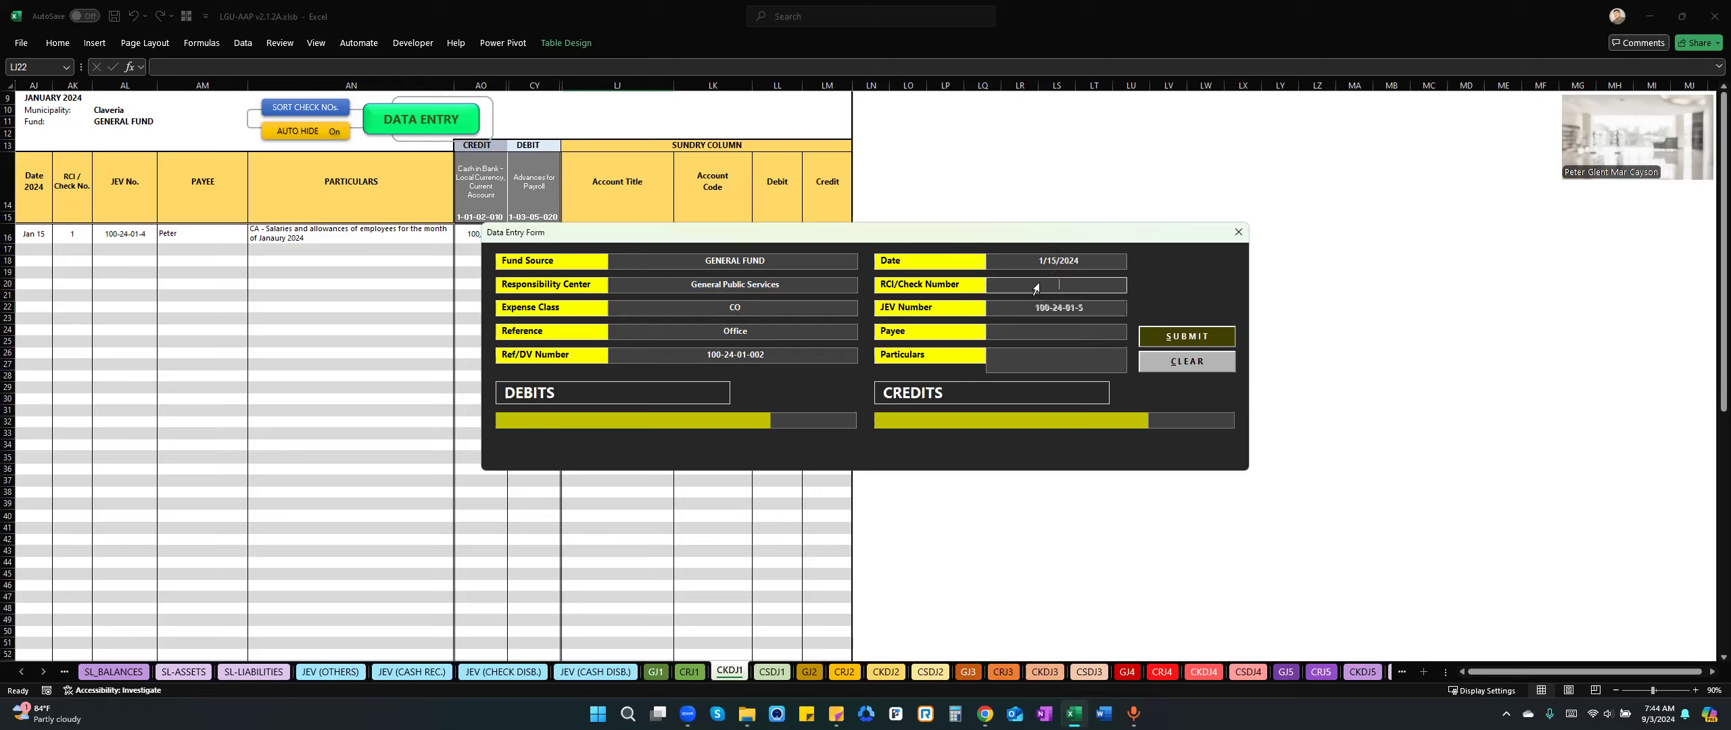
type("2")
Set the payee to Contractor and the particulars to "Payment for Road Network project".
left_click(1074, 325)
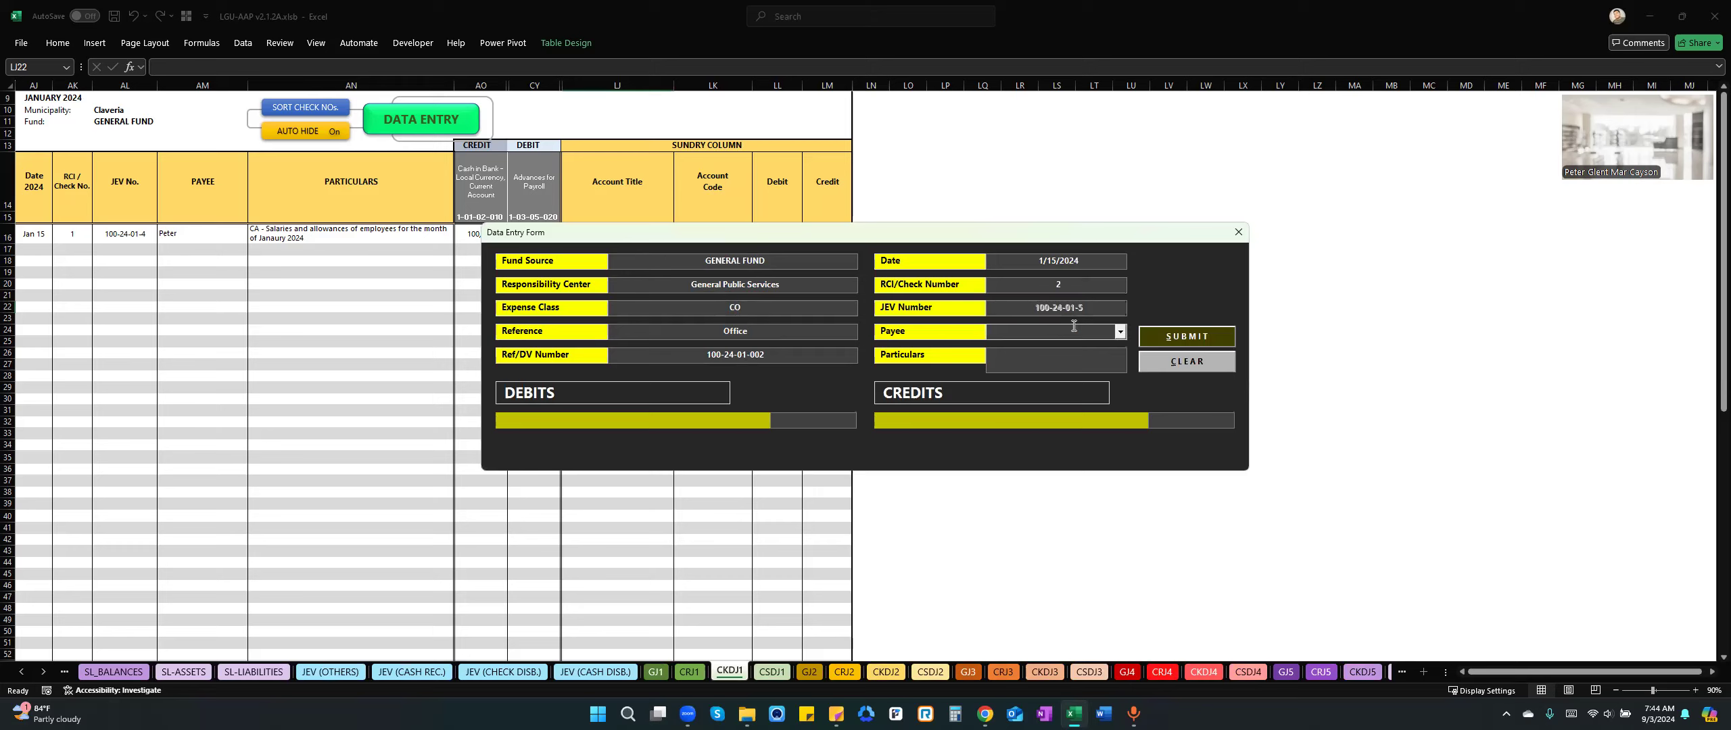
type("Contractor")
key("Tab")
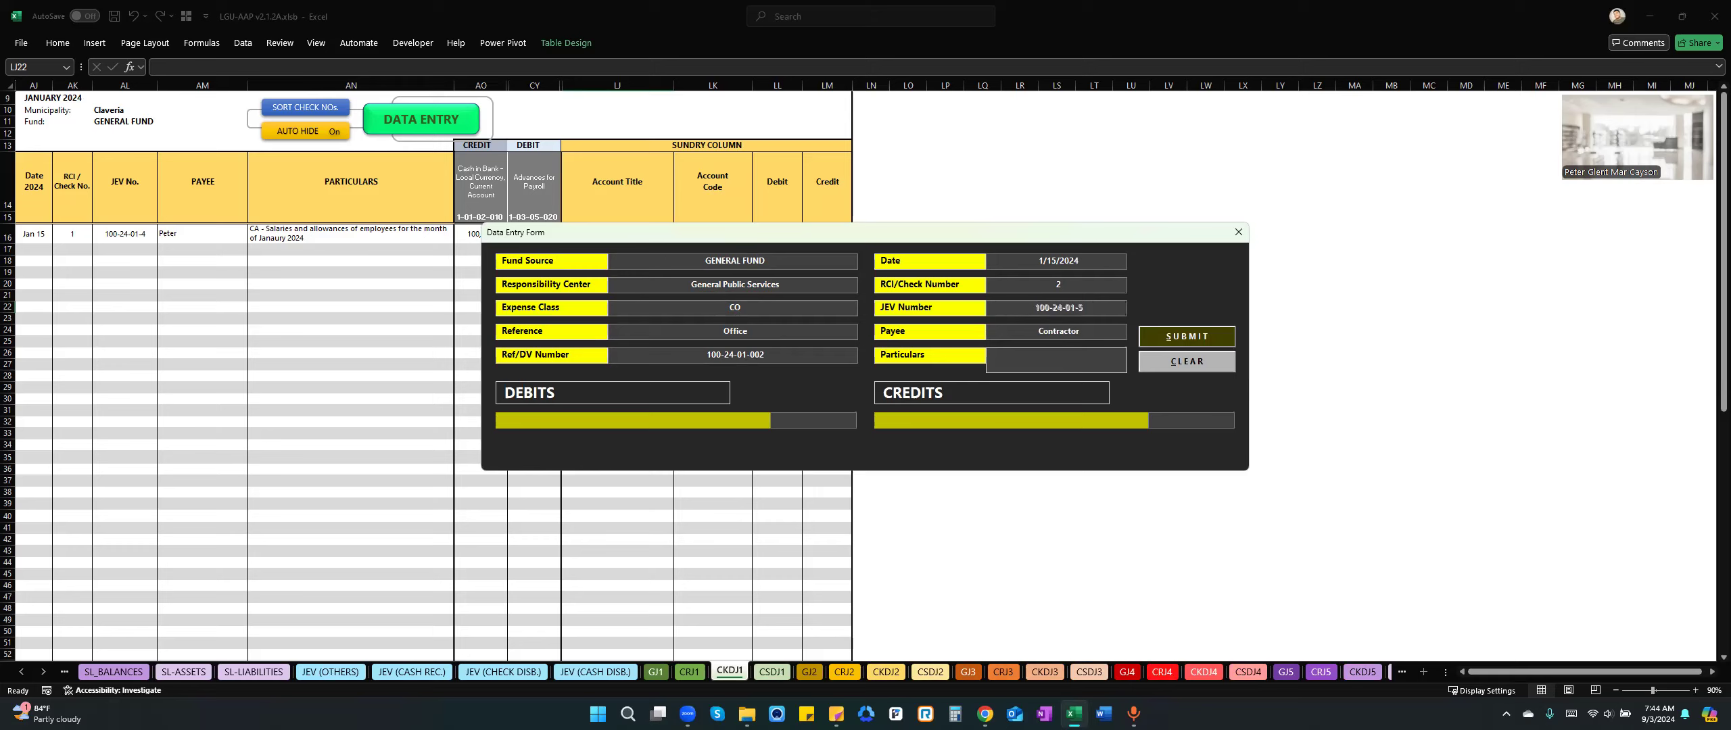
type("Payment for Road Network project")
Choose the subsidiary account "Road Networks - Point 1 to Point 2 road" as the debit account.
left_click(685, 419)
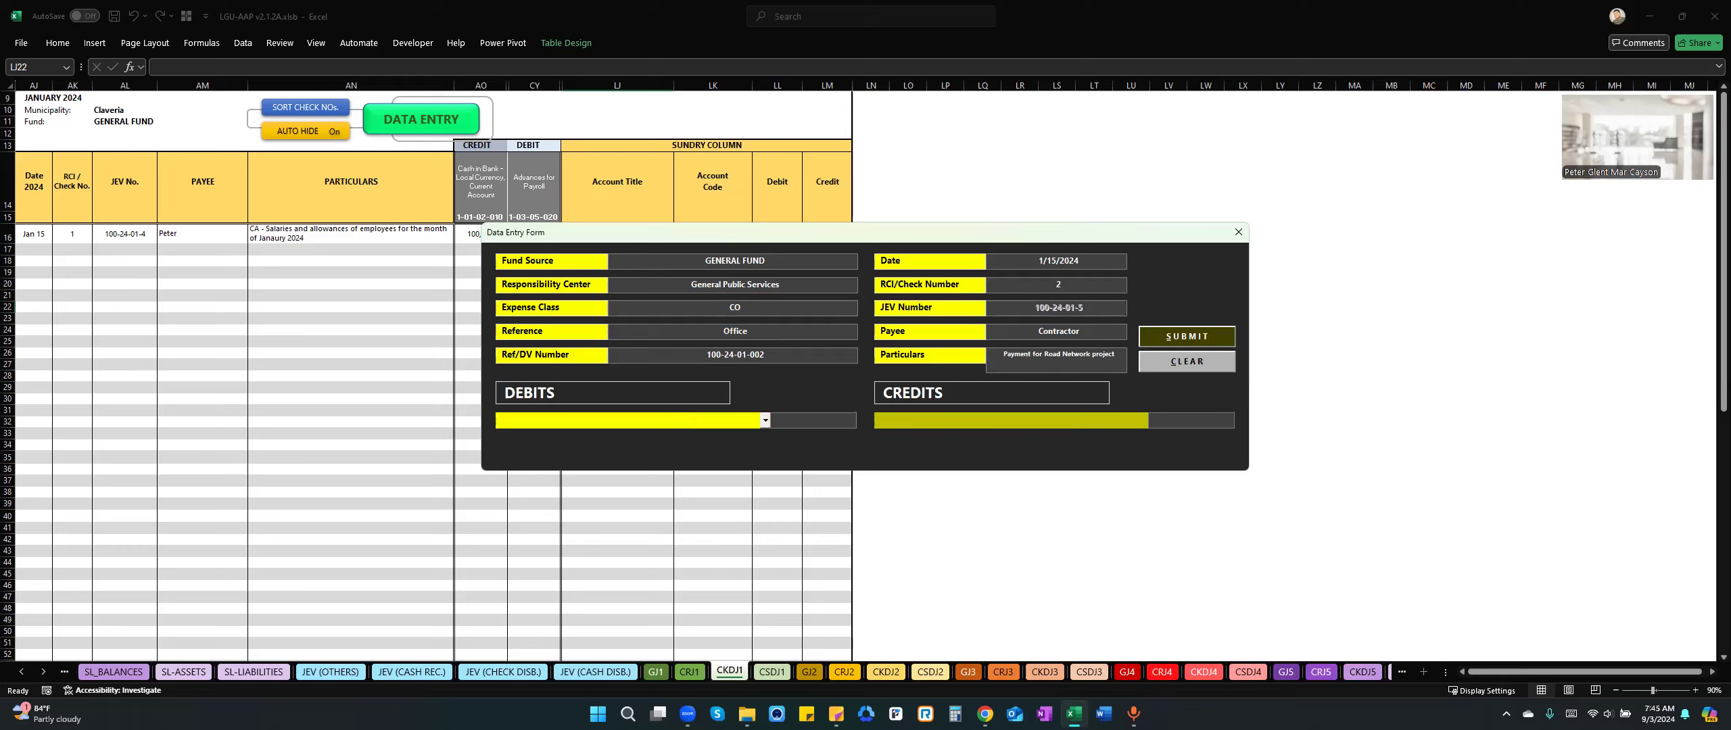
type("Road Net")
key("Down")
key("Down")
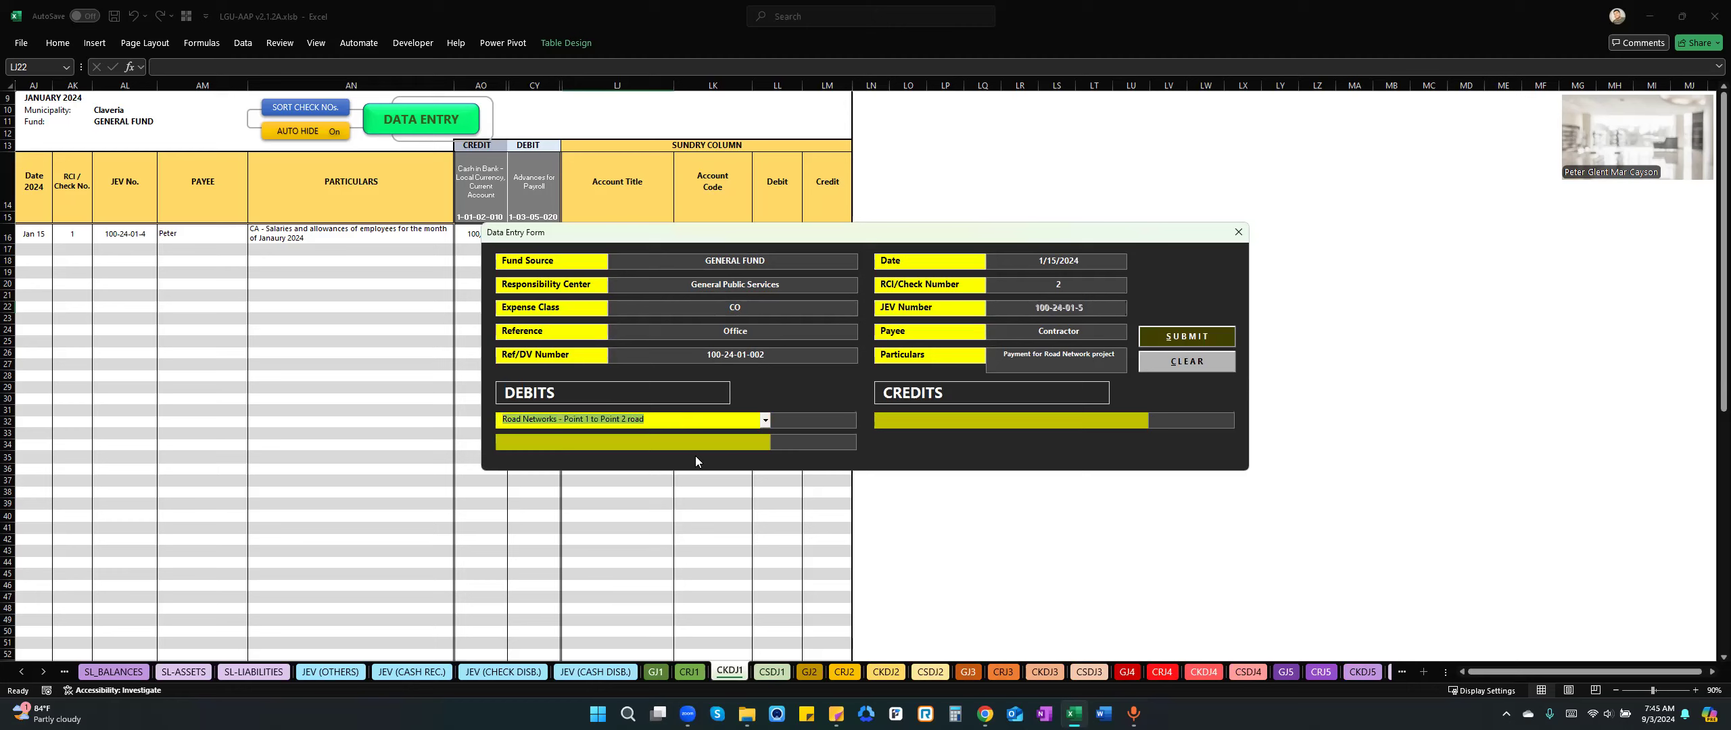
left_click(765, 420)
left_click(765, 437)
left_click(765, 438)
left_click(675, 455)
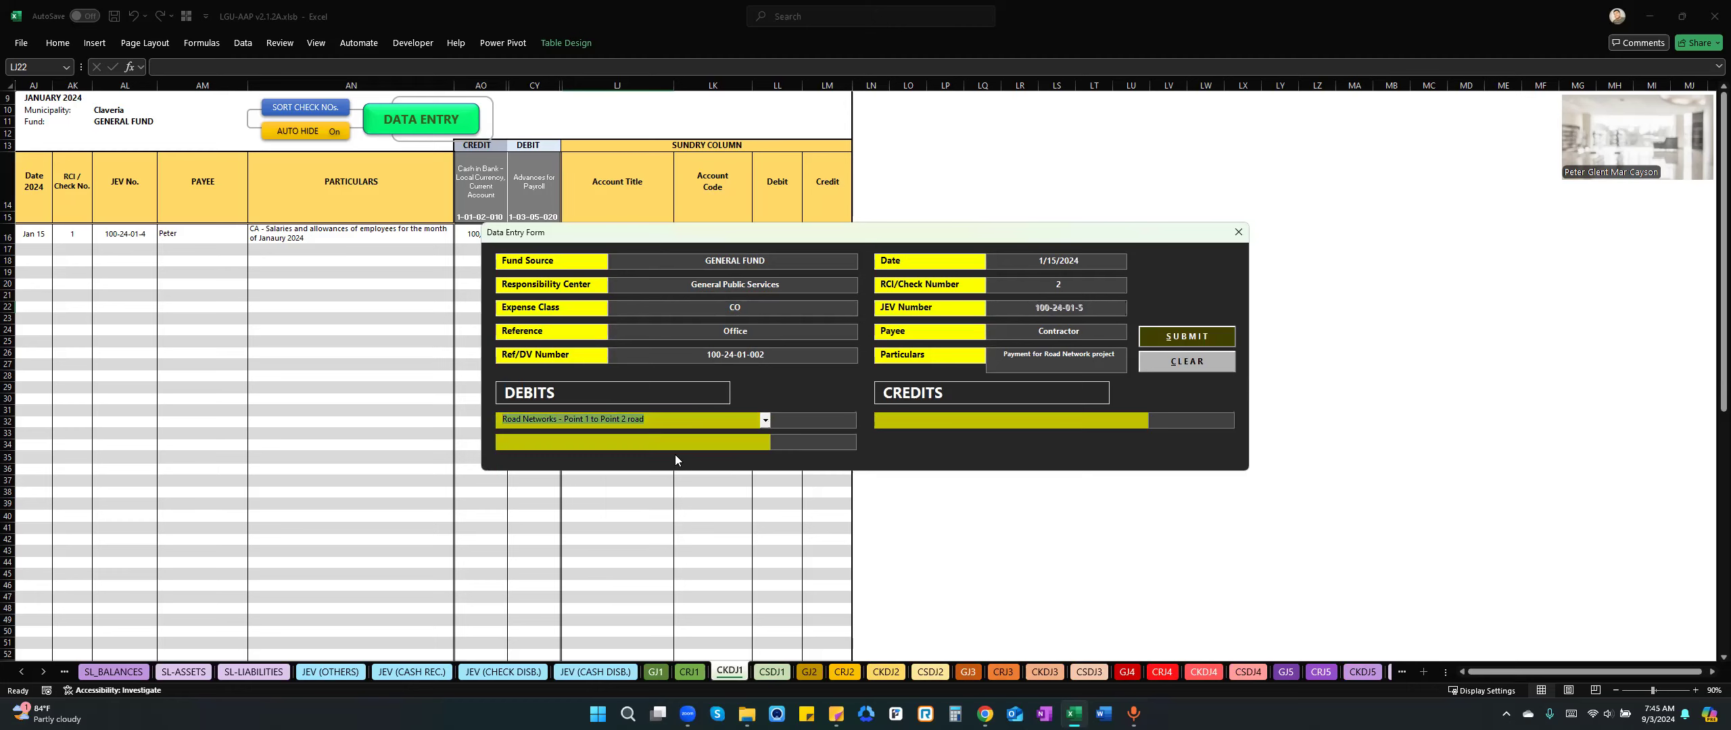
Set the debit amount for the Point 1 to Point 2 road account to 5,000,000.
left_click(800, 422)
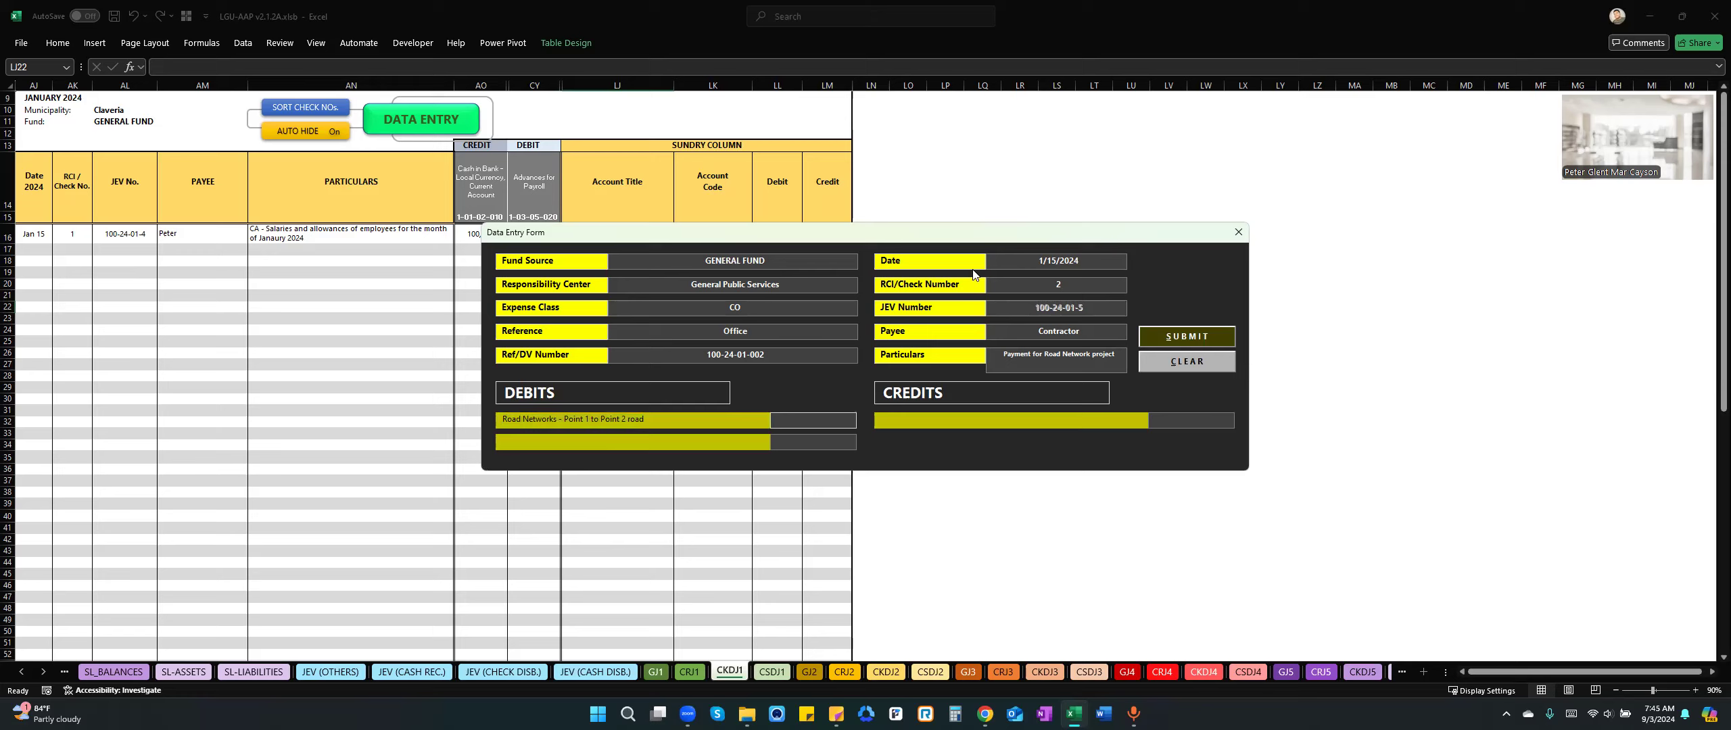
left_click_drag(737, 267, 737, 269)
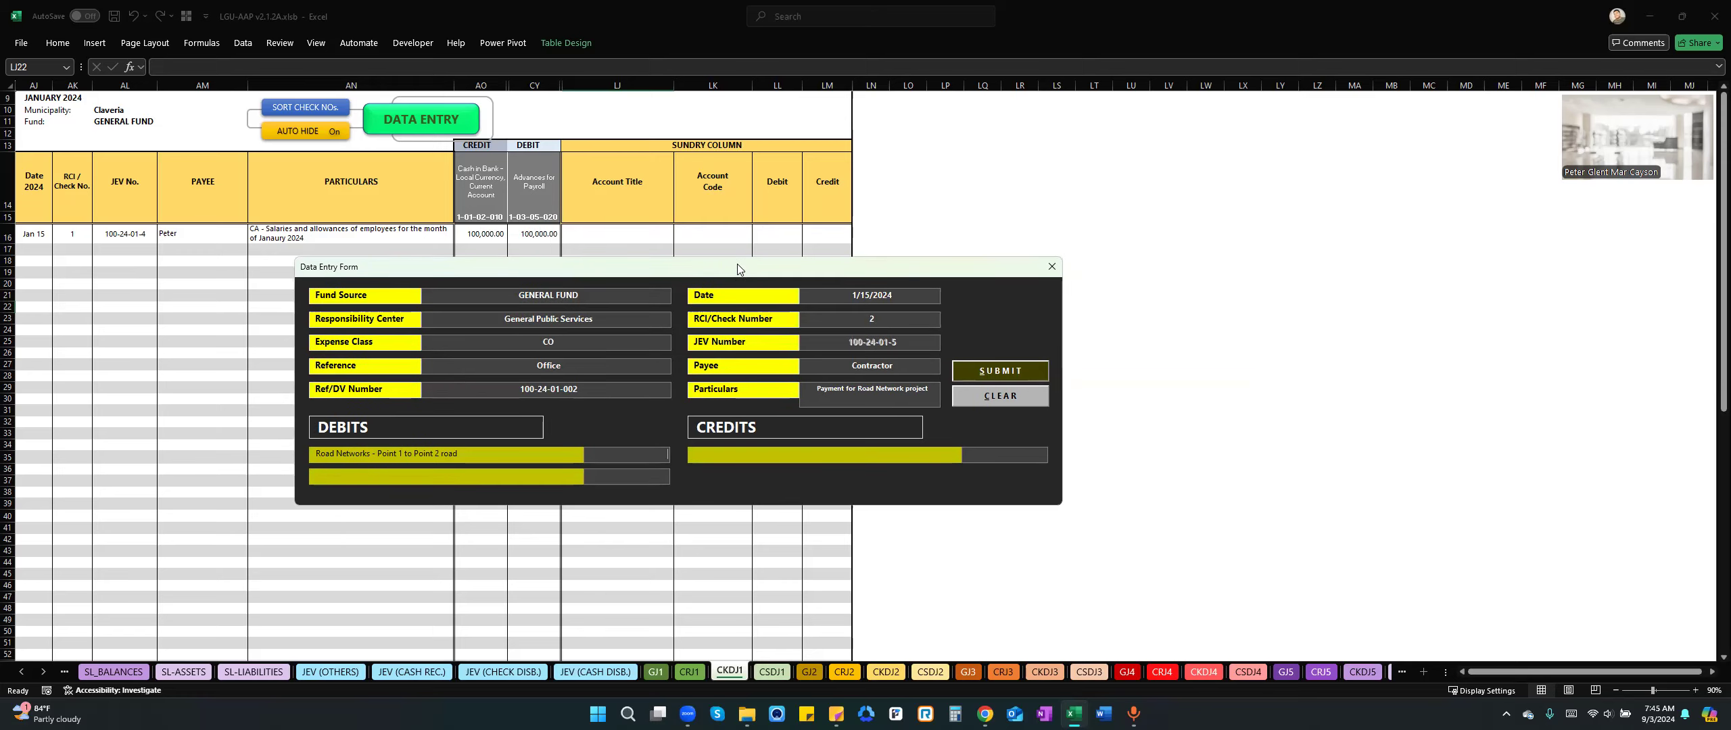
type("5")
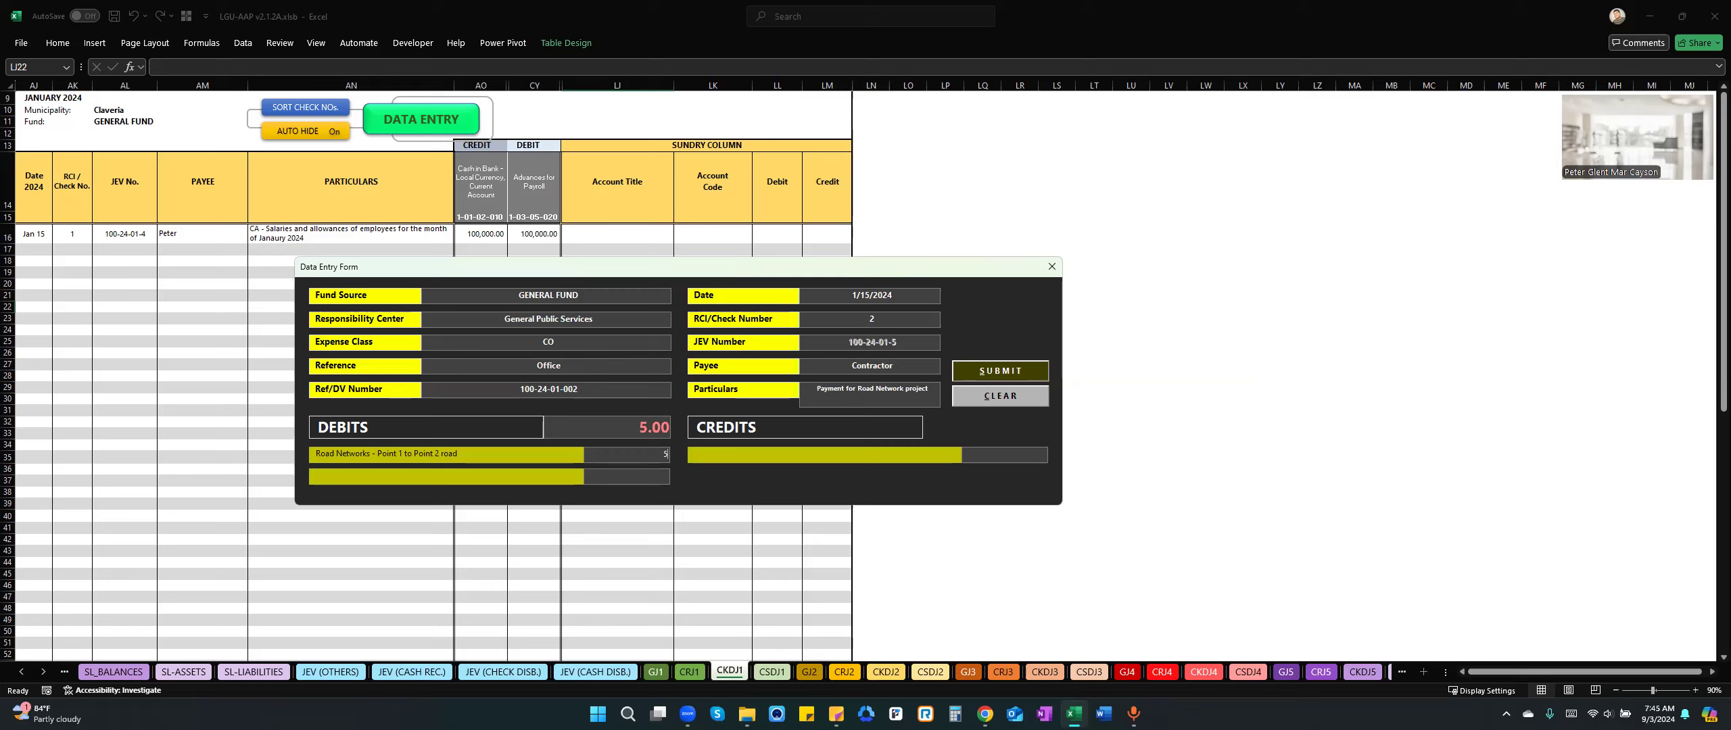
type("000000")
Add a credit of 4,500,000 to Cash in Bank - LCCA, LBP Claveria Branch.
key("Tab")
type("Cash in ")
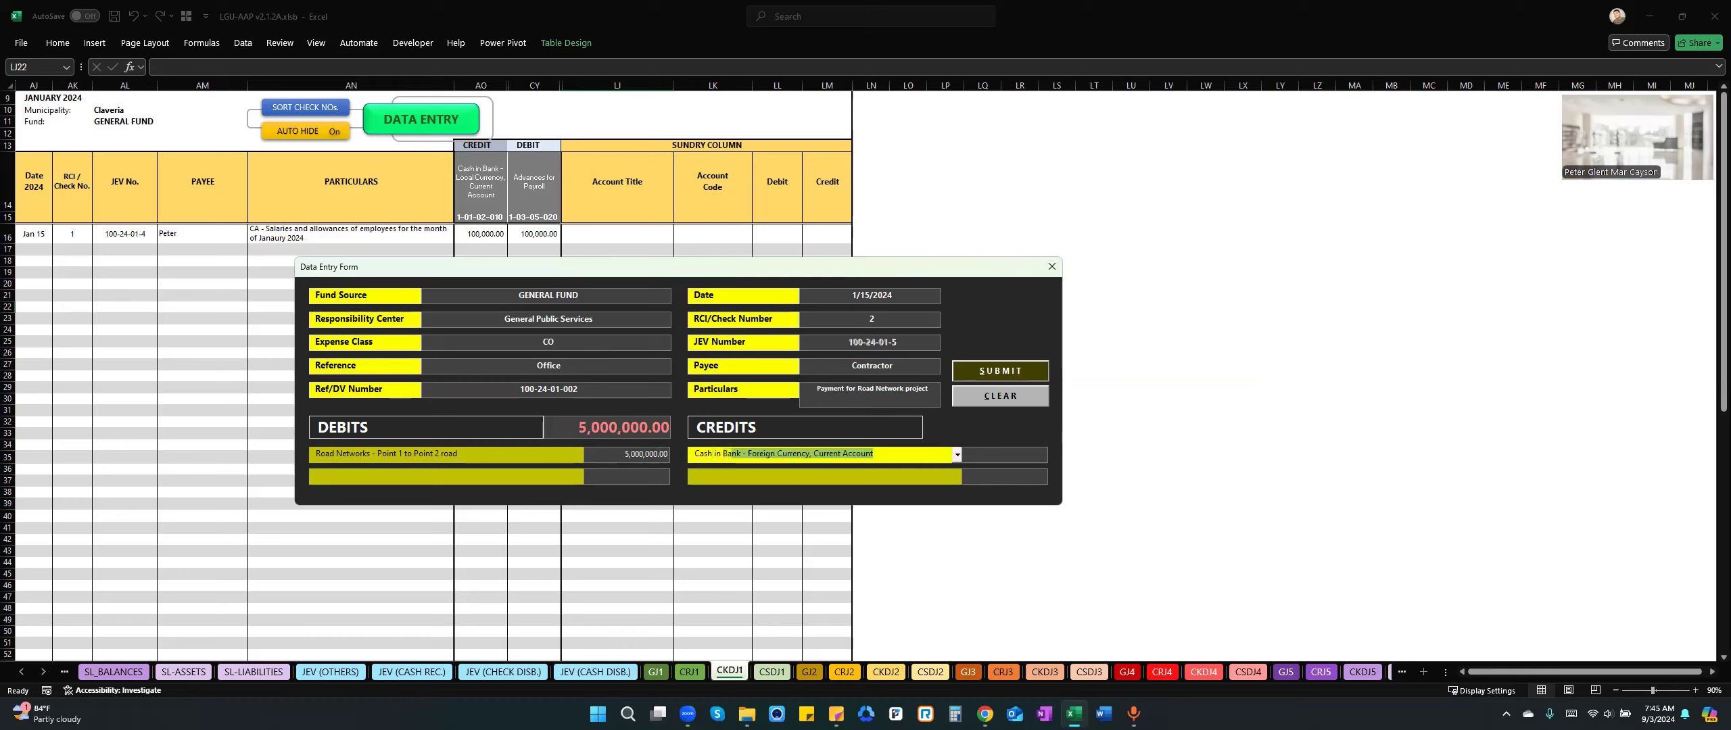
type("B")
key("Down")
key("Down")
key("Tab")
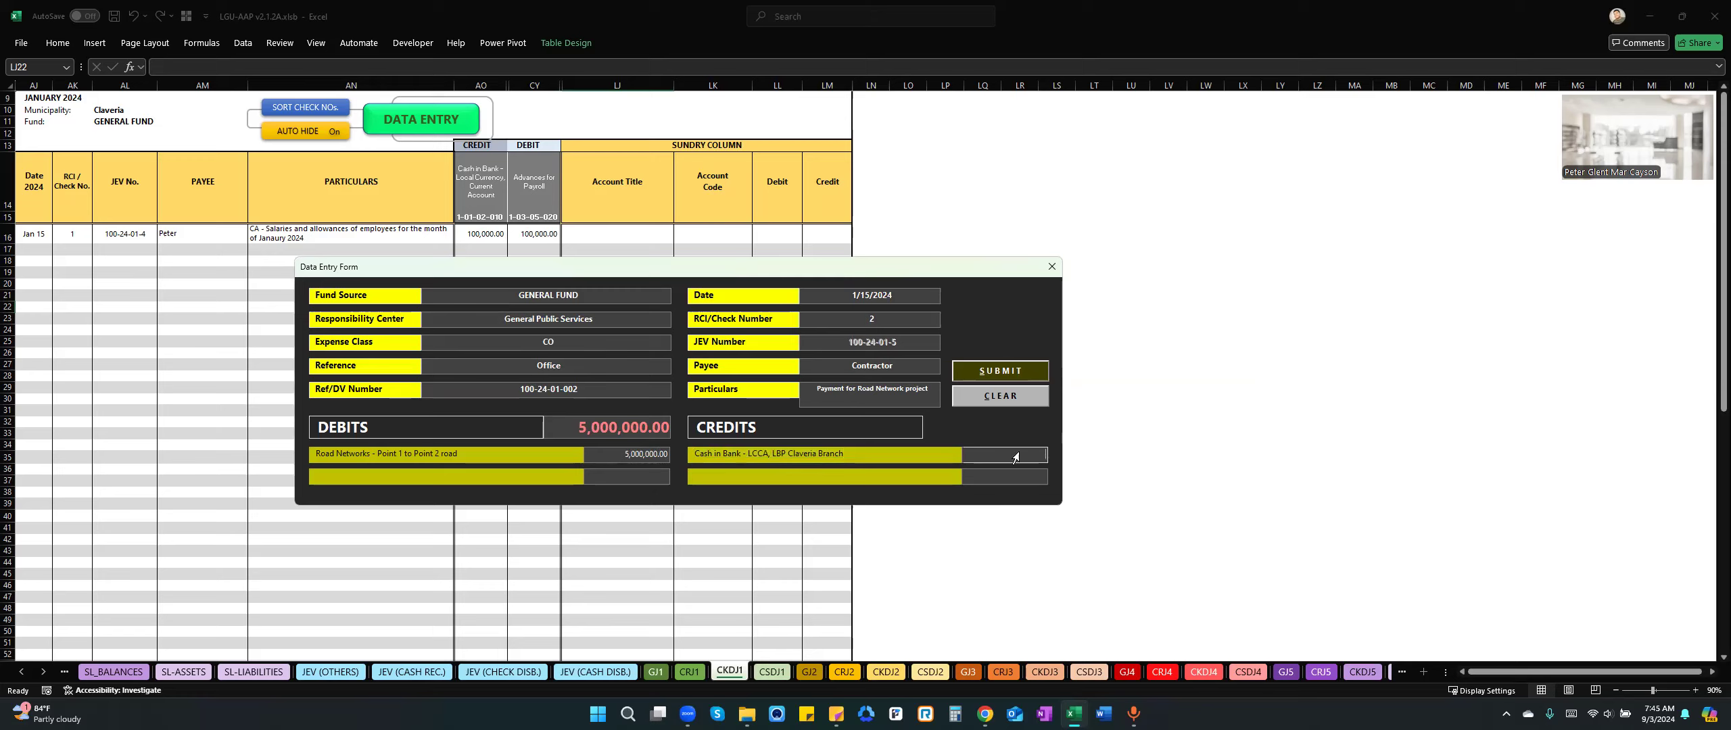
type("4500000")
key("Tab")
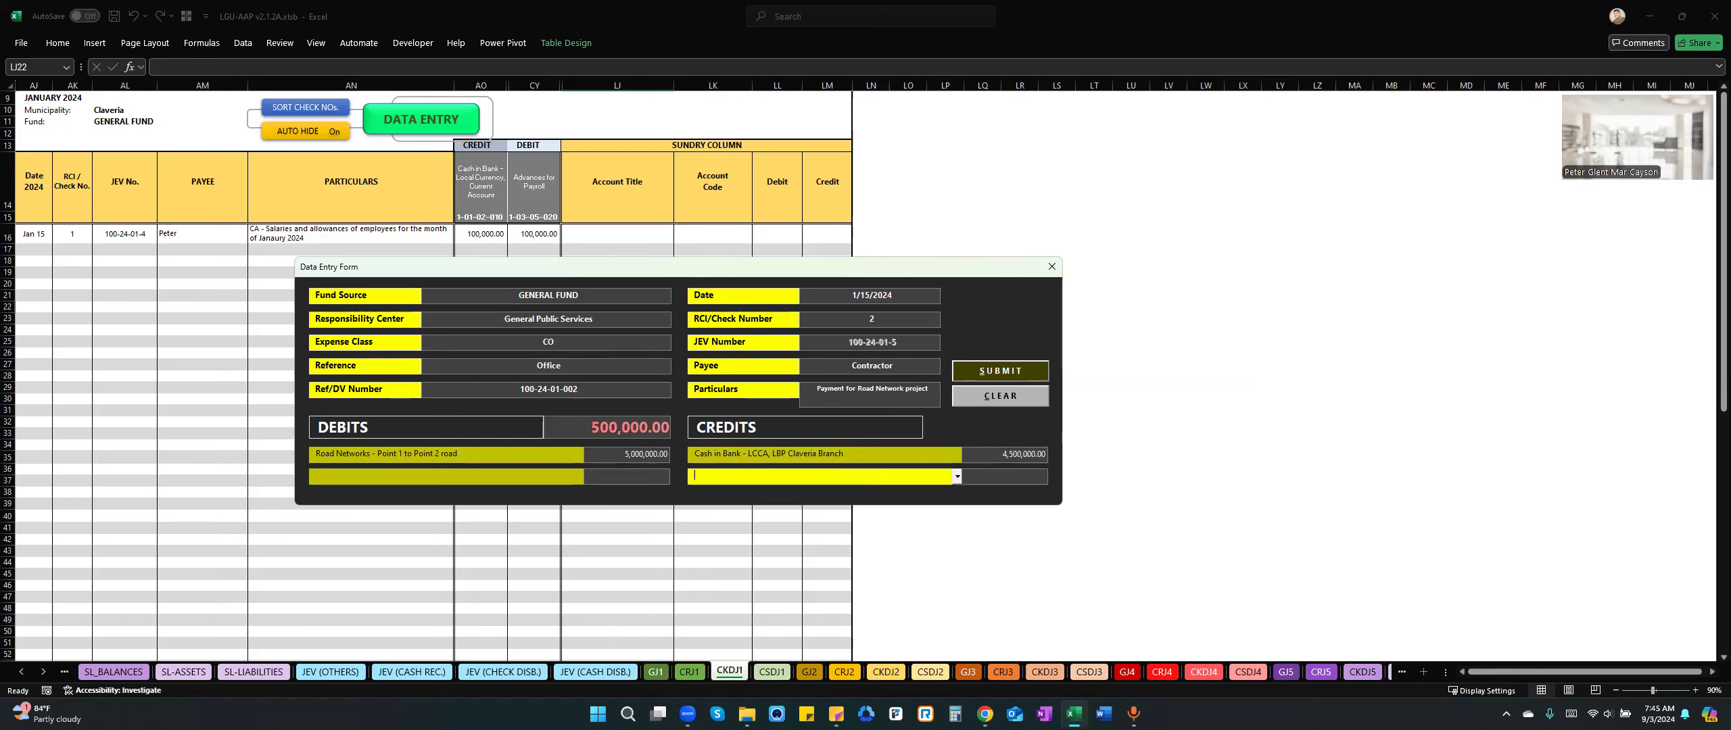
Add a credit of 200,000 to Due to BIR (2% EWT) in the road network payment entry.
type("Due to BIR")
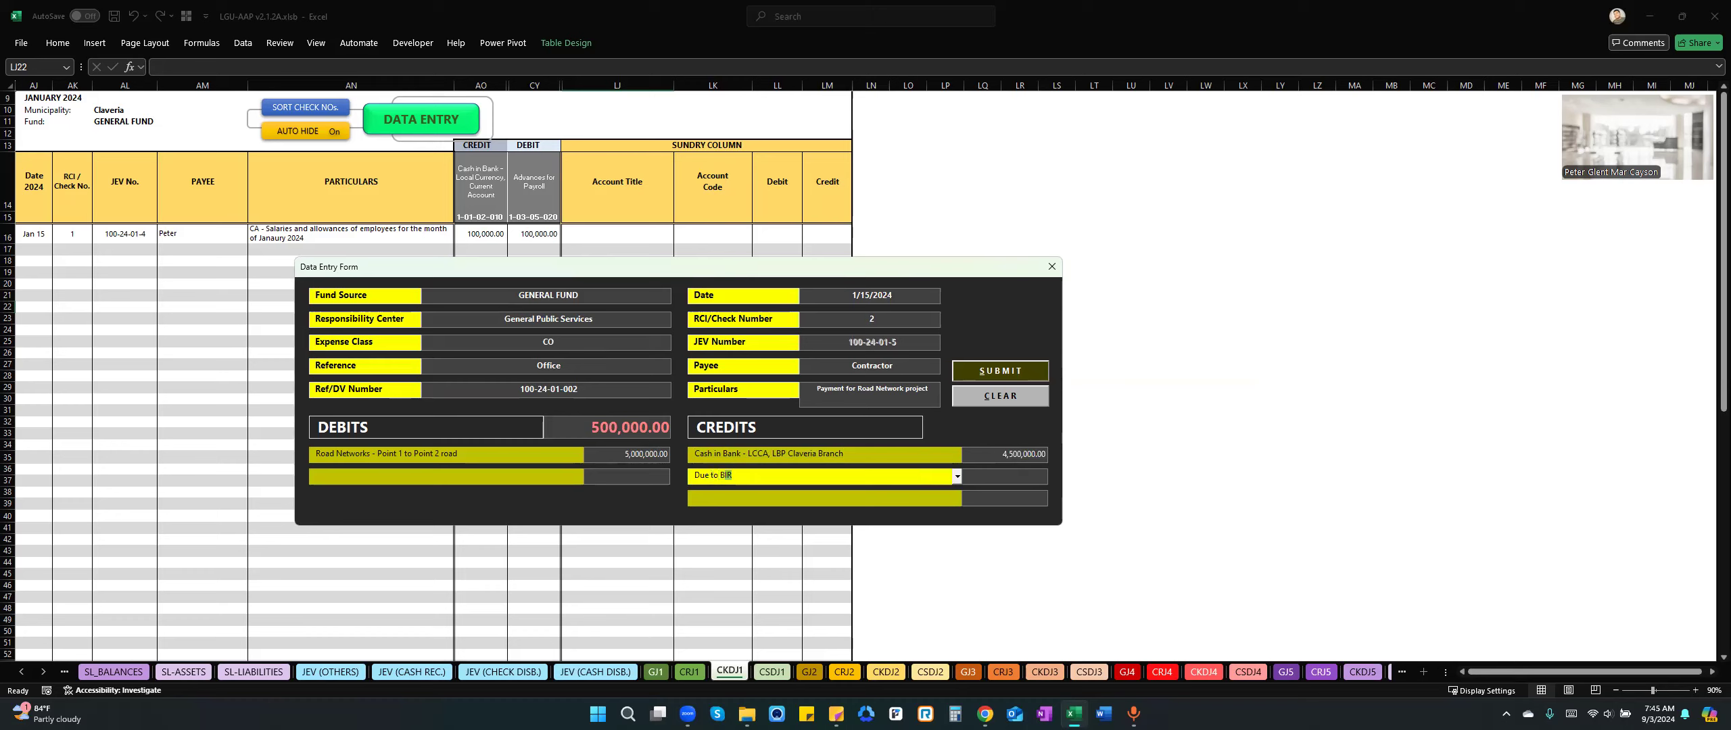
key("Down")
key("Down")
key("Down")
key("Tab")
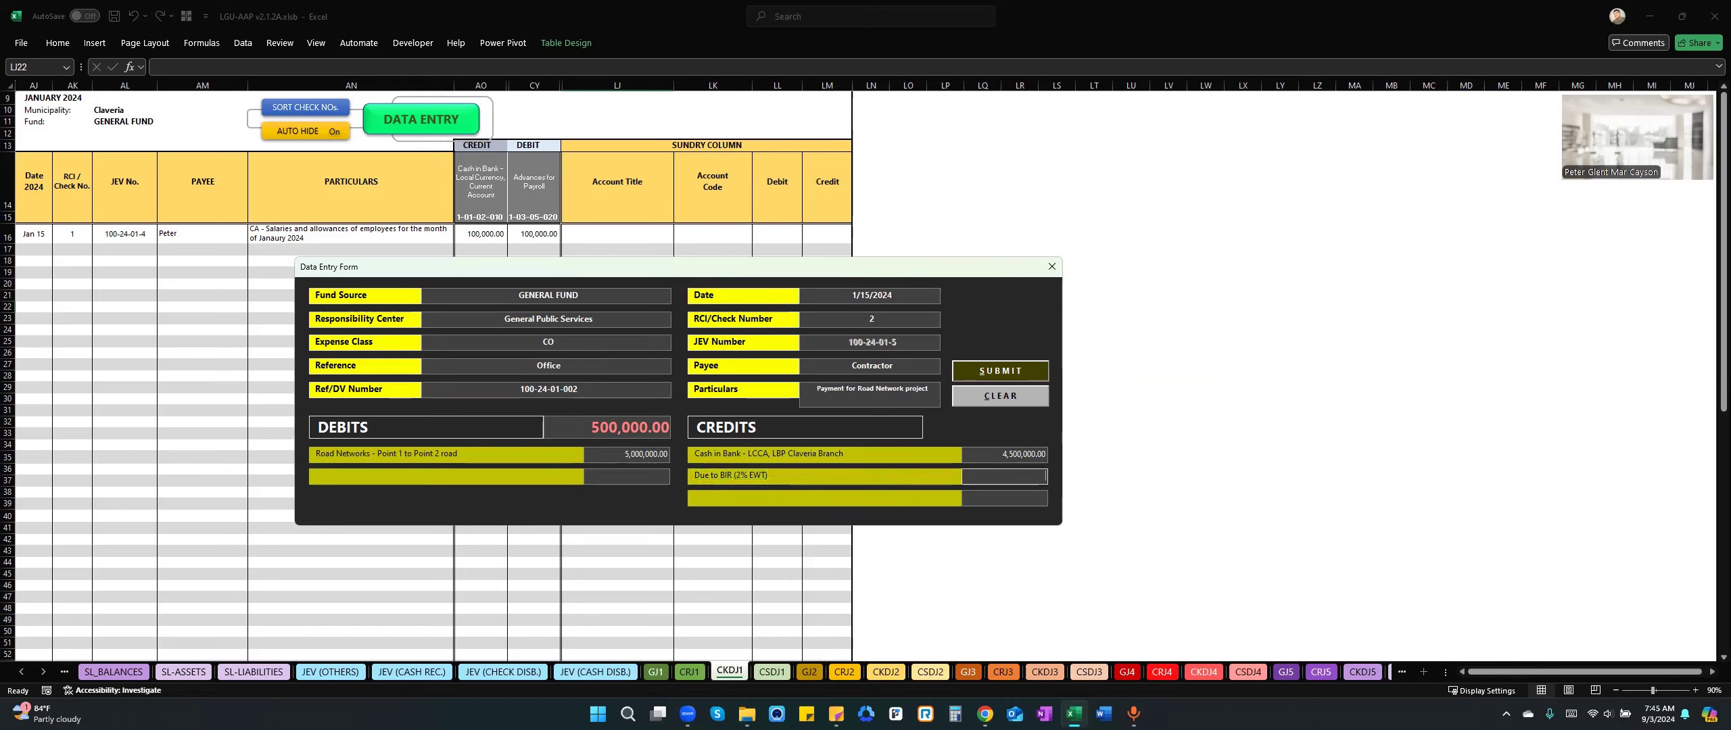
type("200000")
key("Tab")
Add a credit of 300,000 to Due to BIR (5% VAT) in the road network payment entry.
type("Due to")
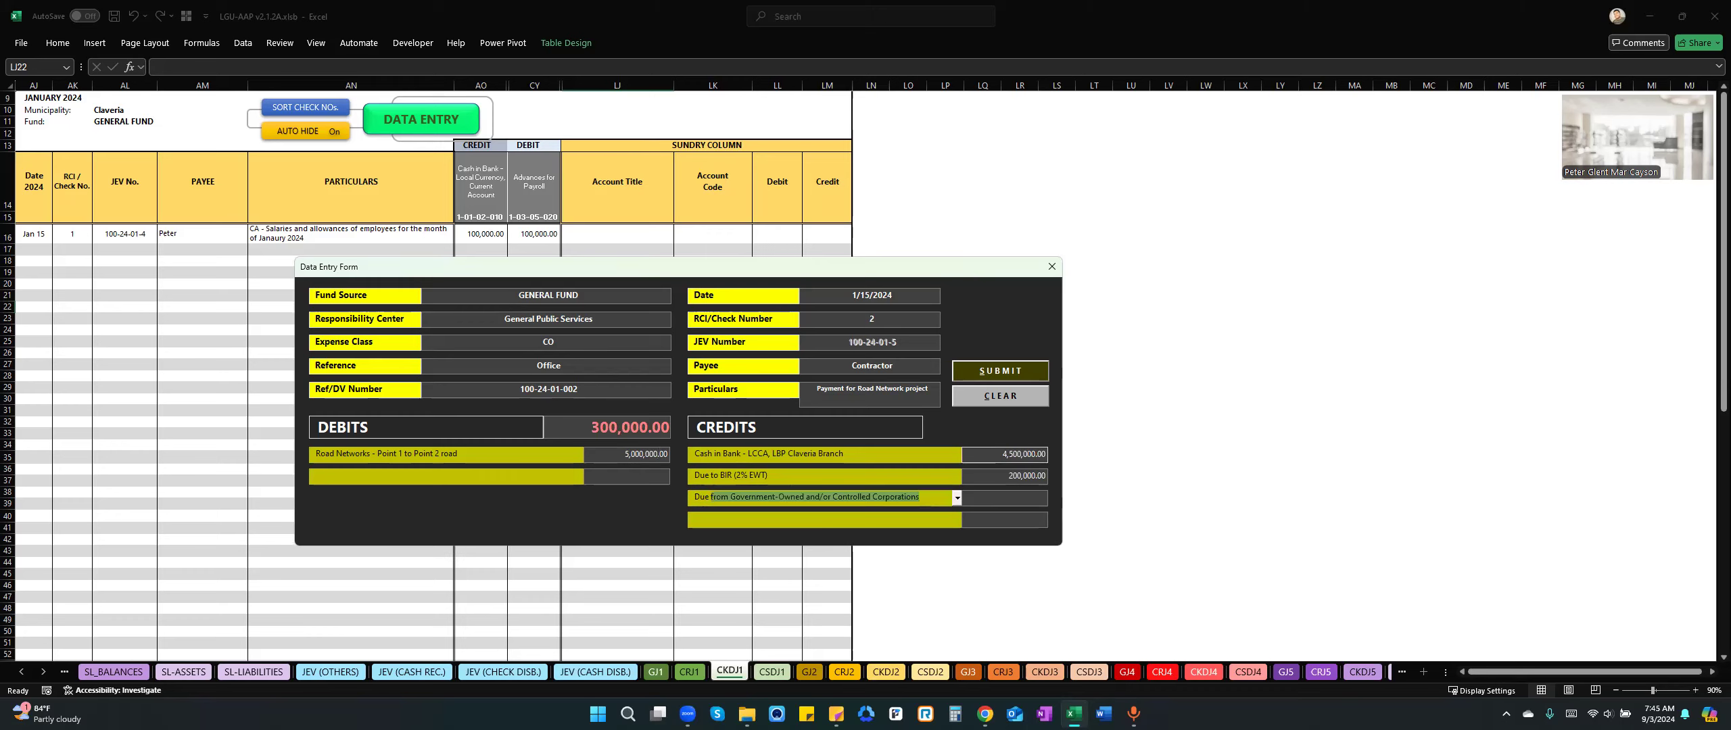
key("Down")
key("Down")
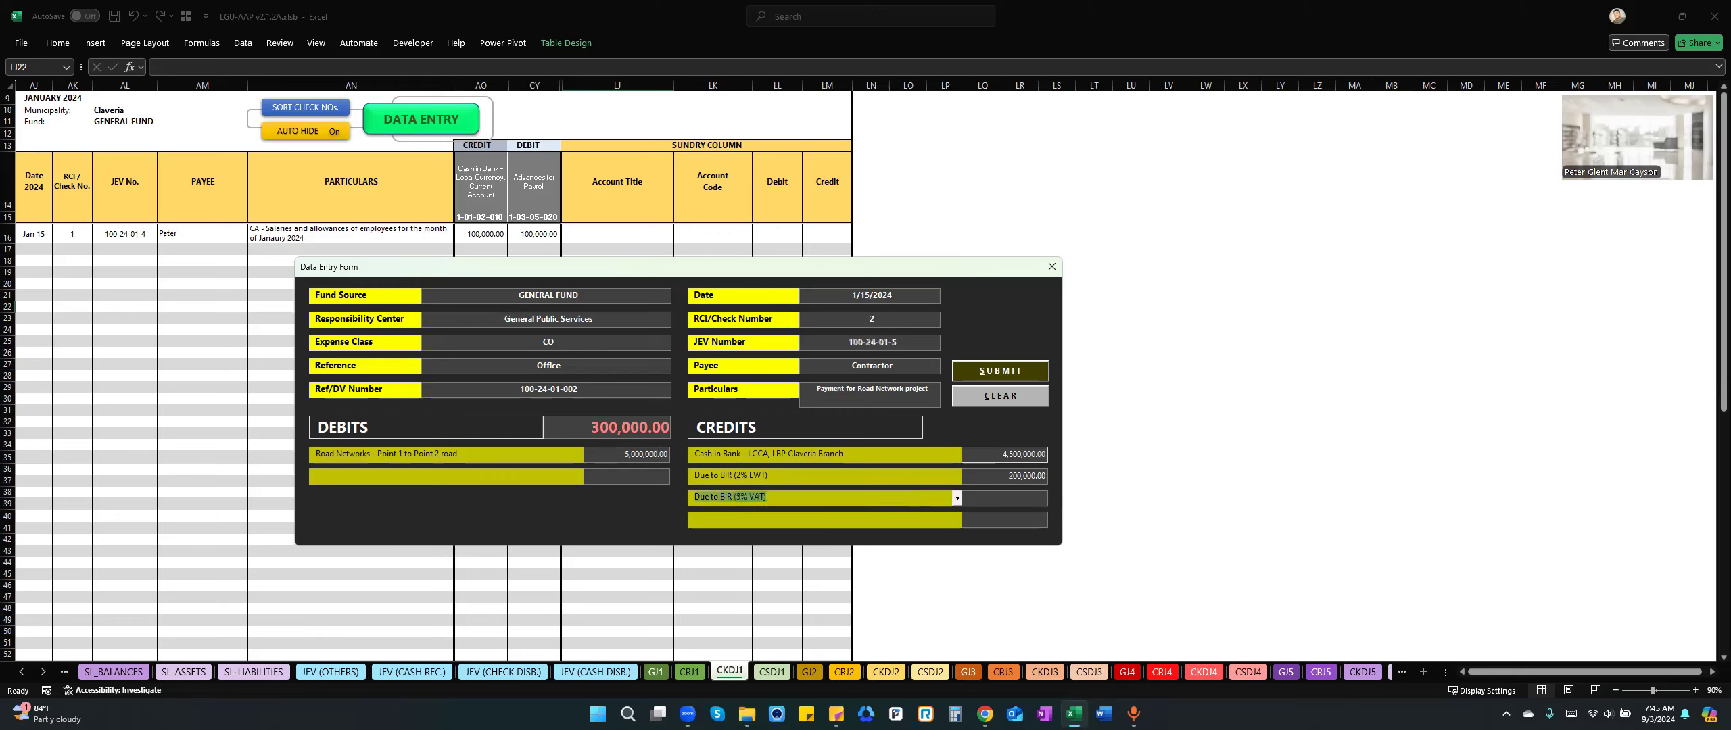
key("Tab")
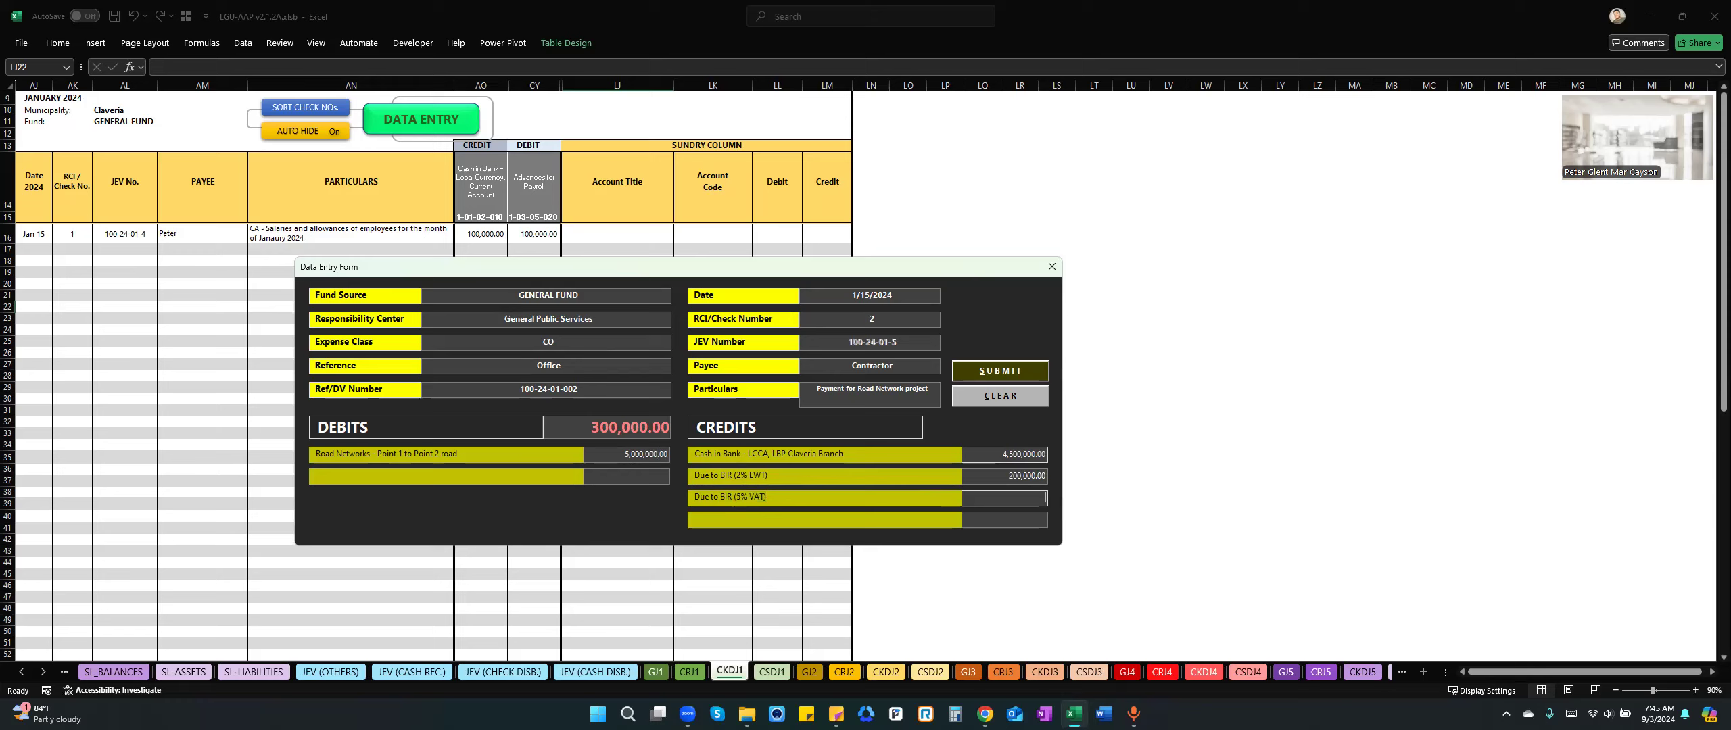
type("300000")
key("Tab")
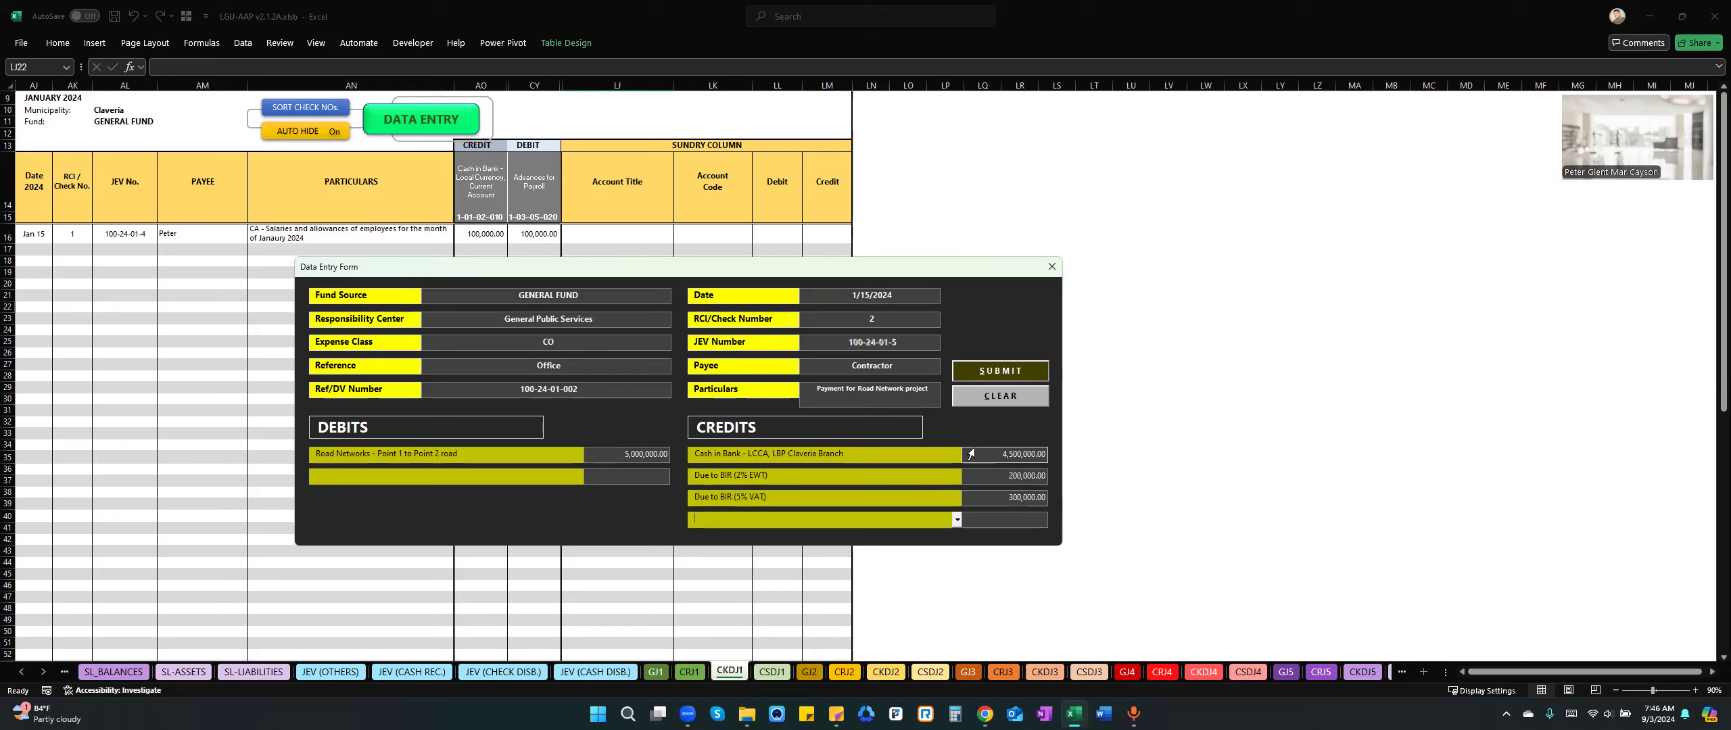
Submit the road network payment entry to the January check disbursements journal and check its posted row.
left_click(986, 372)
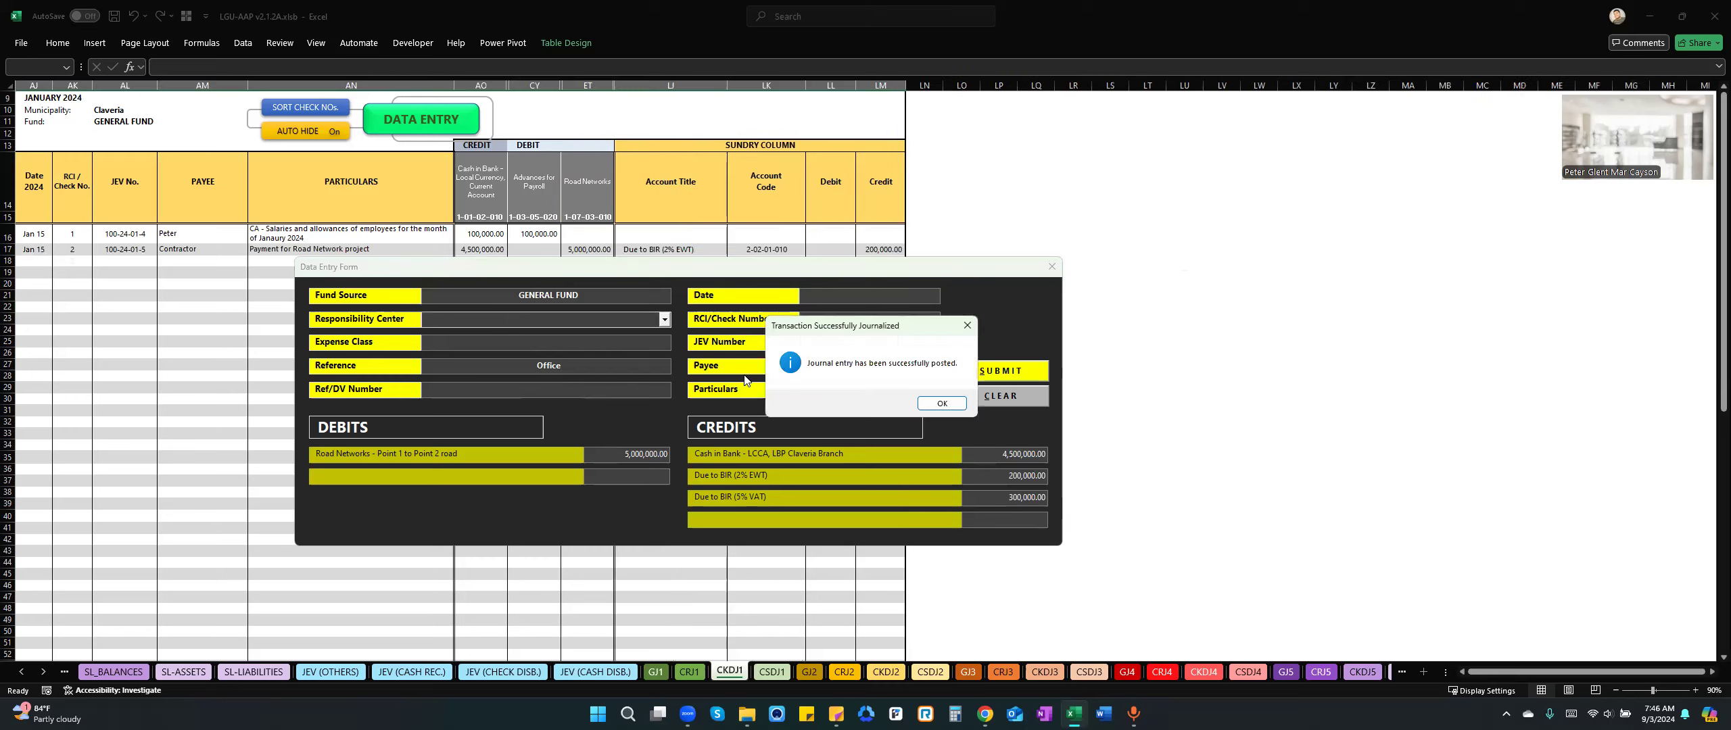
left_click(944, 405)
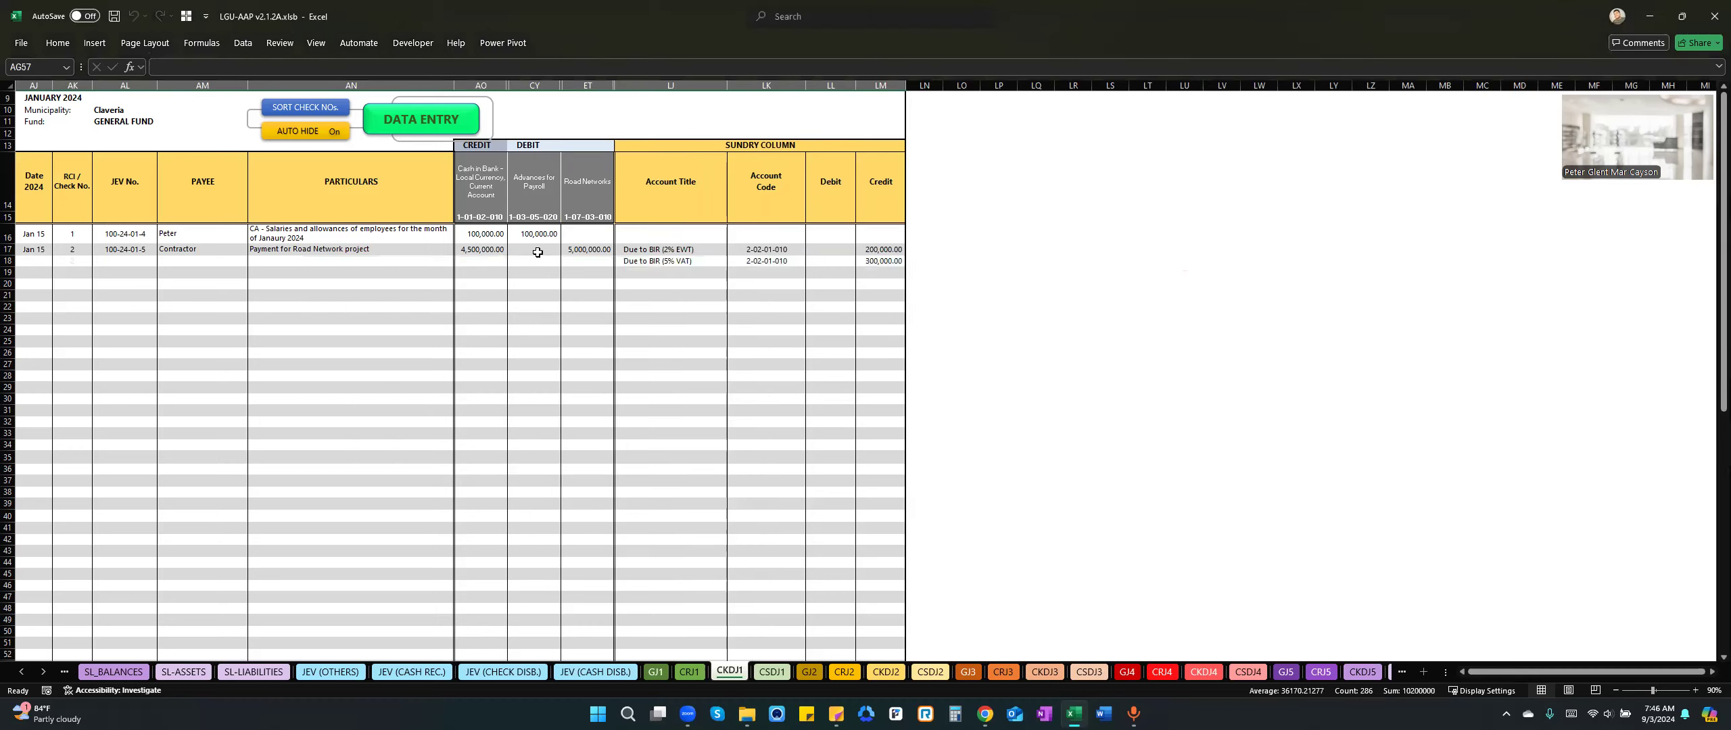
left_click(524, 250)
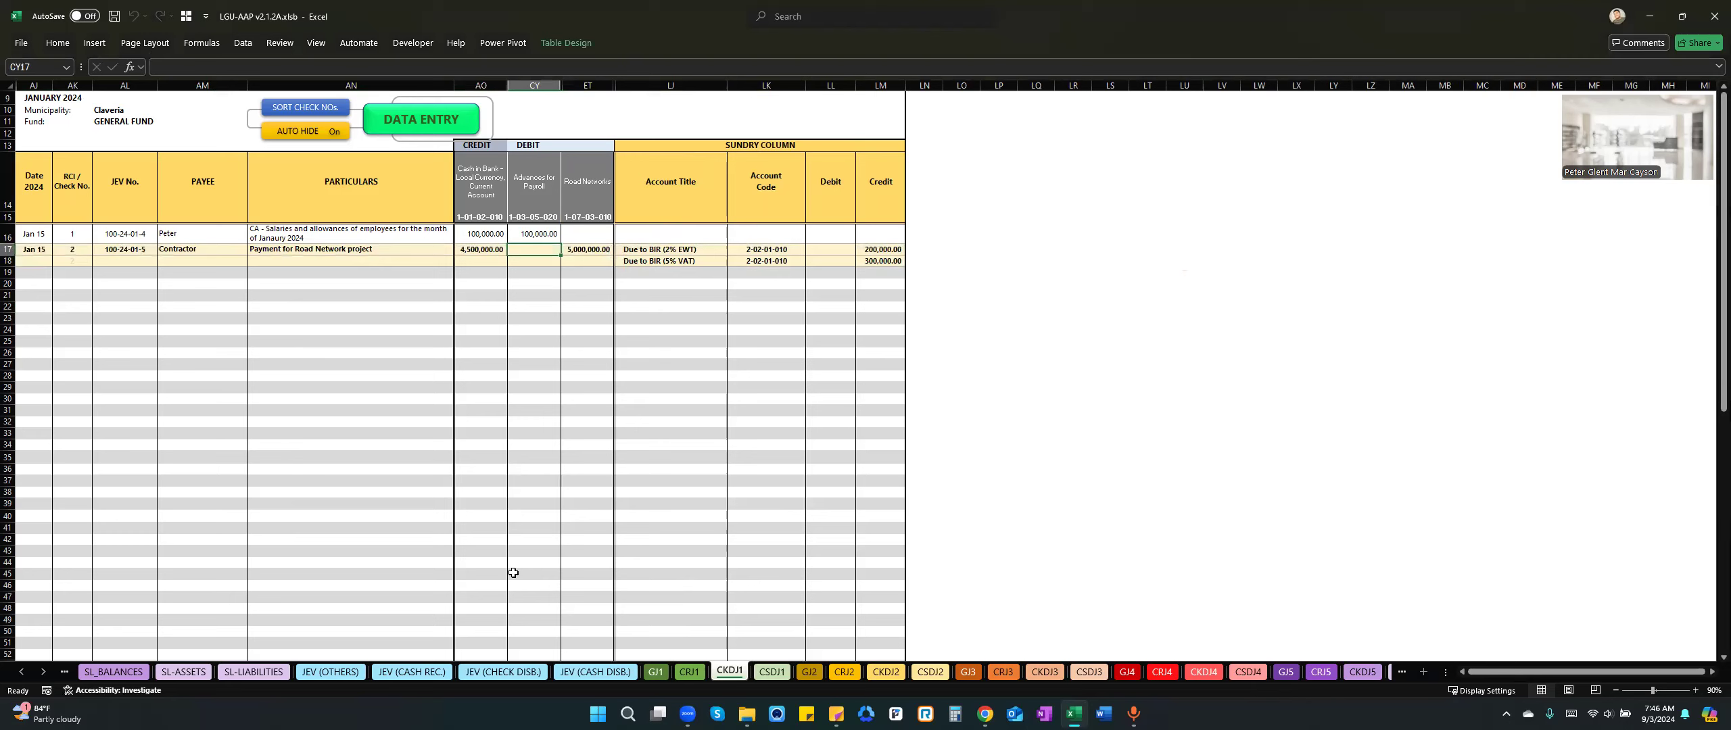
Go to the SCF_DIR cash flow statement and examine the Purchase/Construction of Property, Plant and Equipment outflow.
left_click(21, 669)
left_click(21, 660)
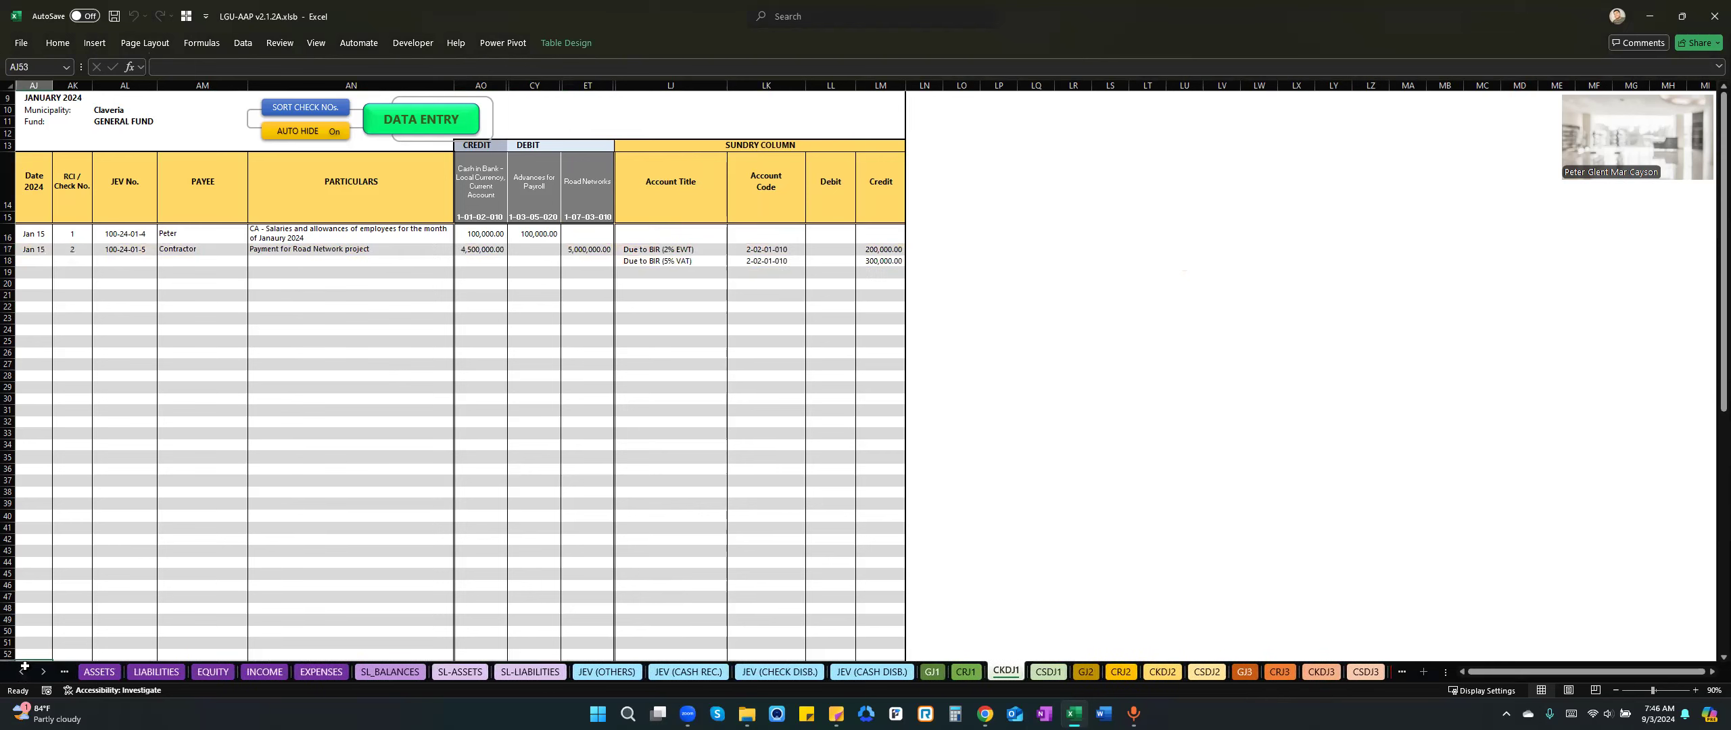
left_click(22, 672)
left_click(22, 672)
left_click(22, 672)
left_click(22, 672)
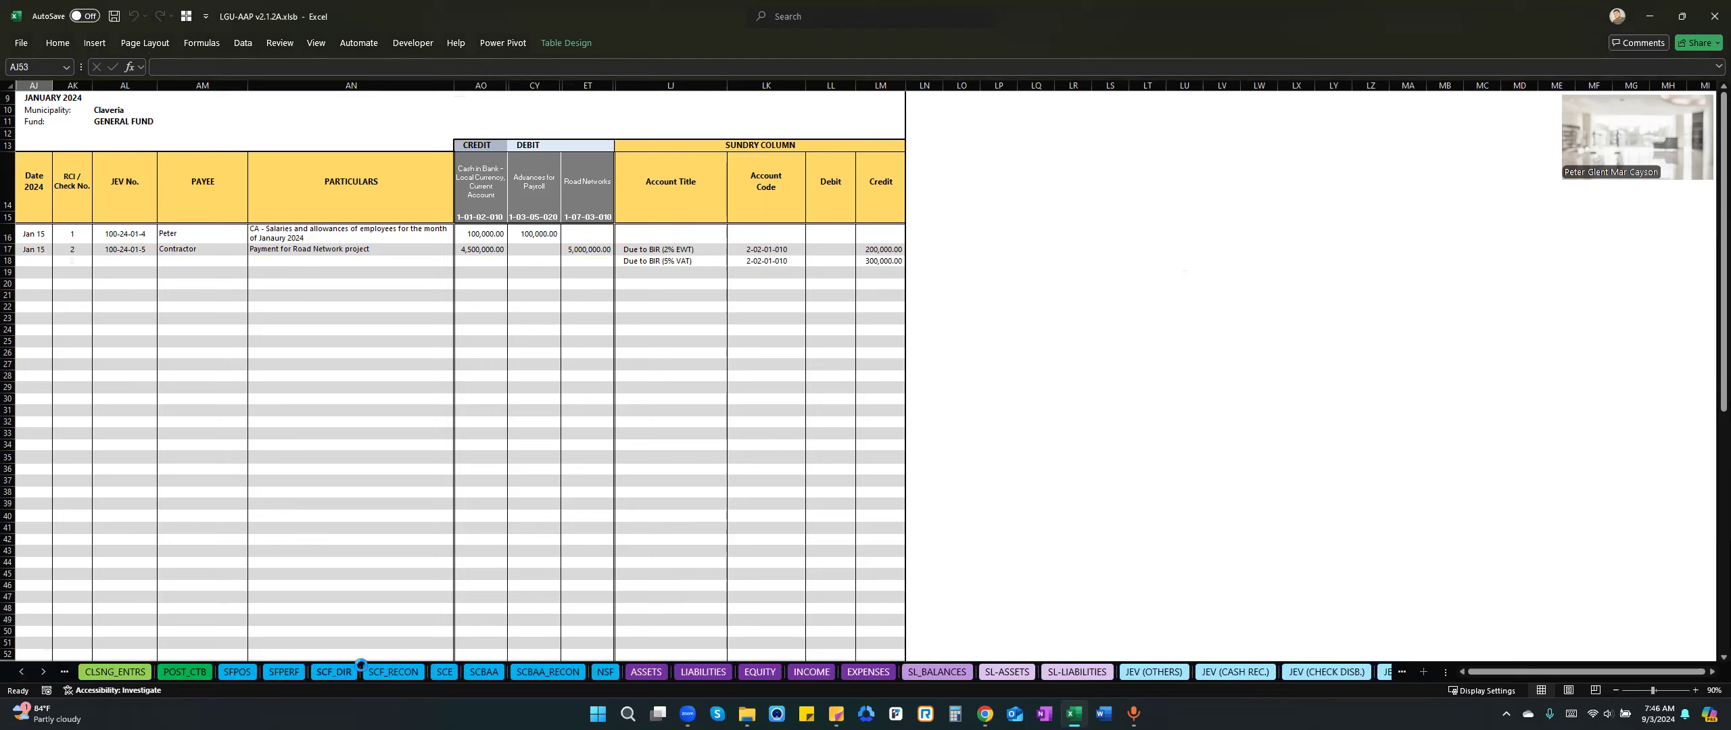
left_click(336, 672)
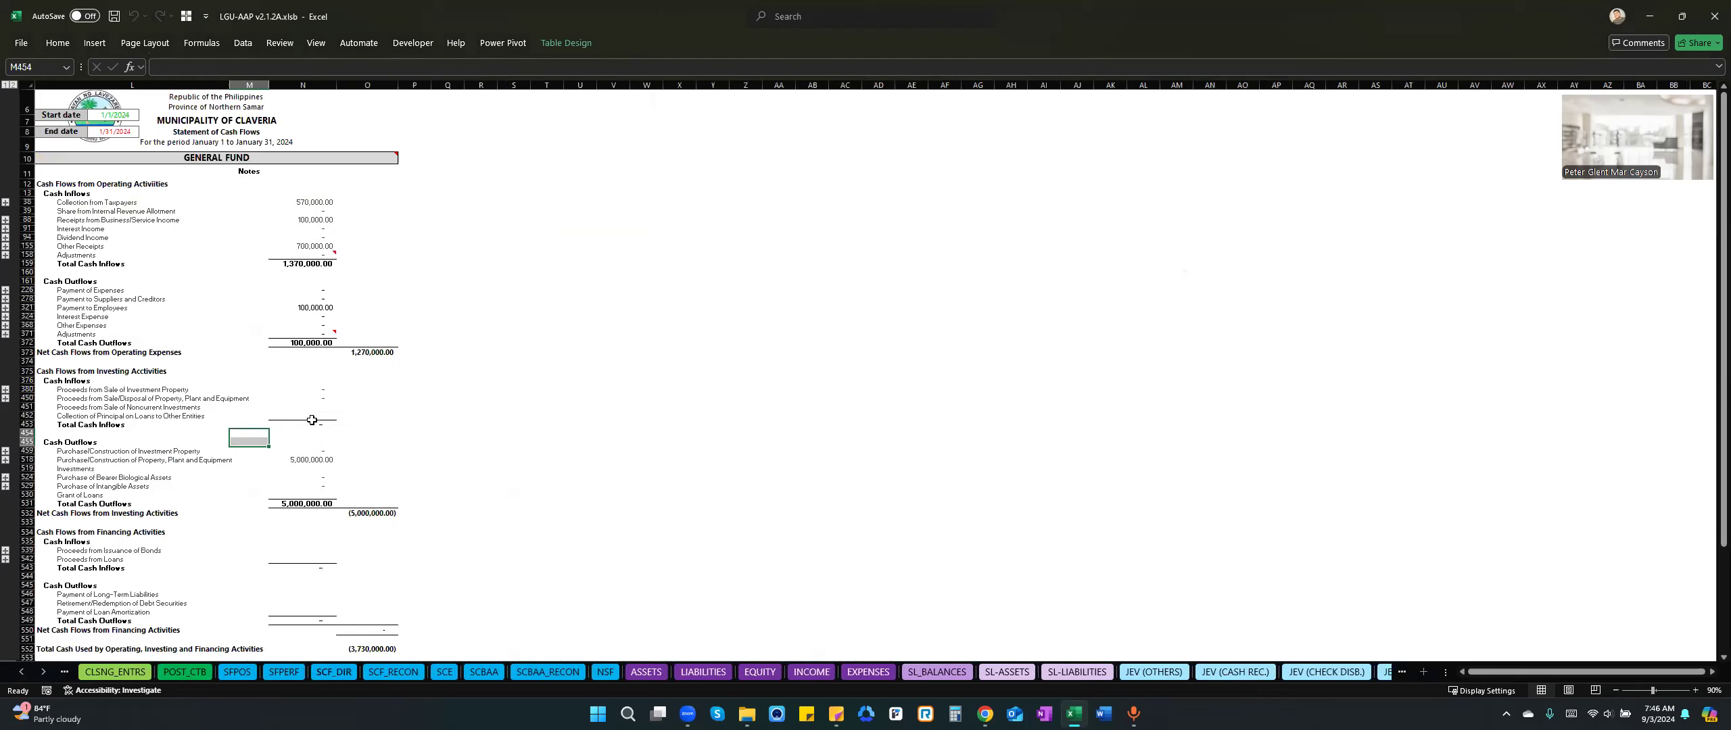
left_click(161, 459)
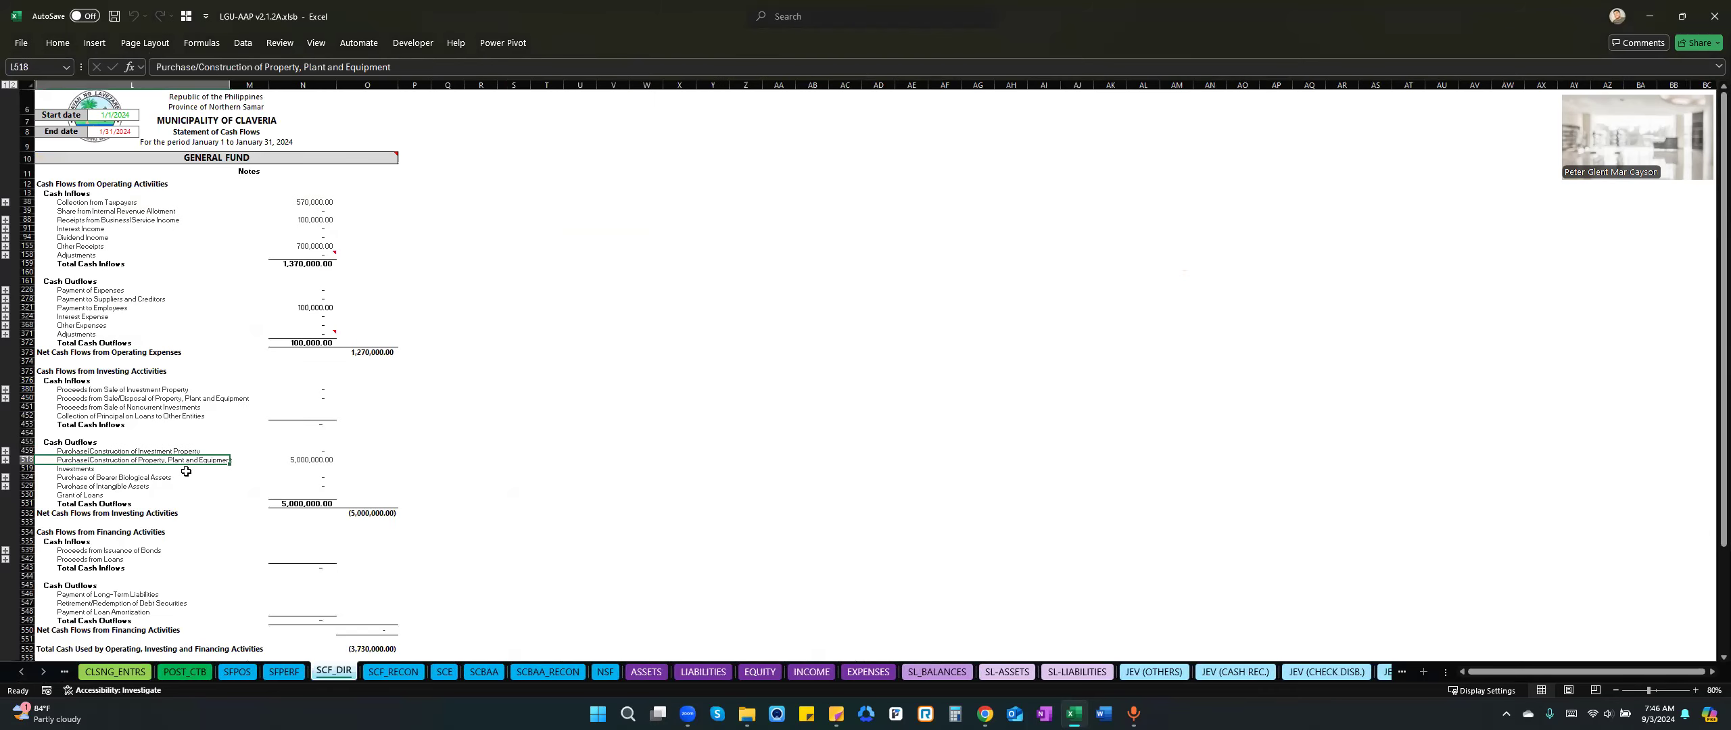
left_click(315, 459)
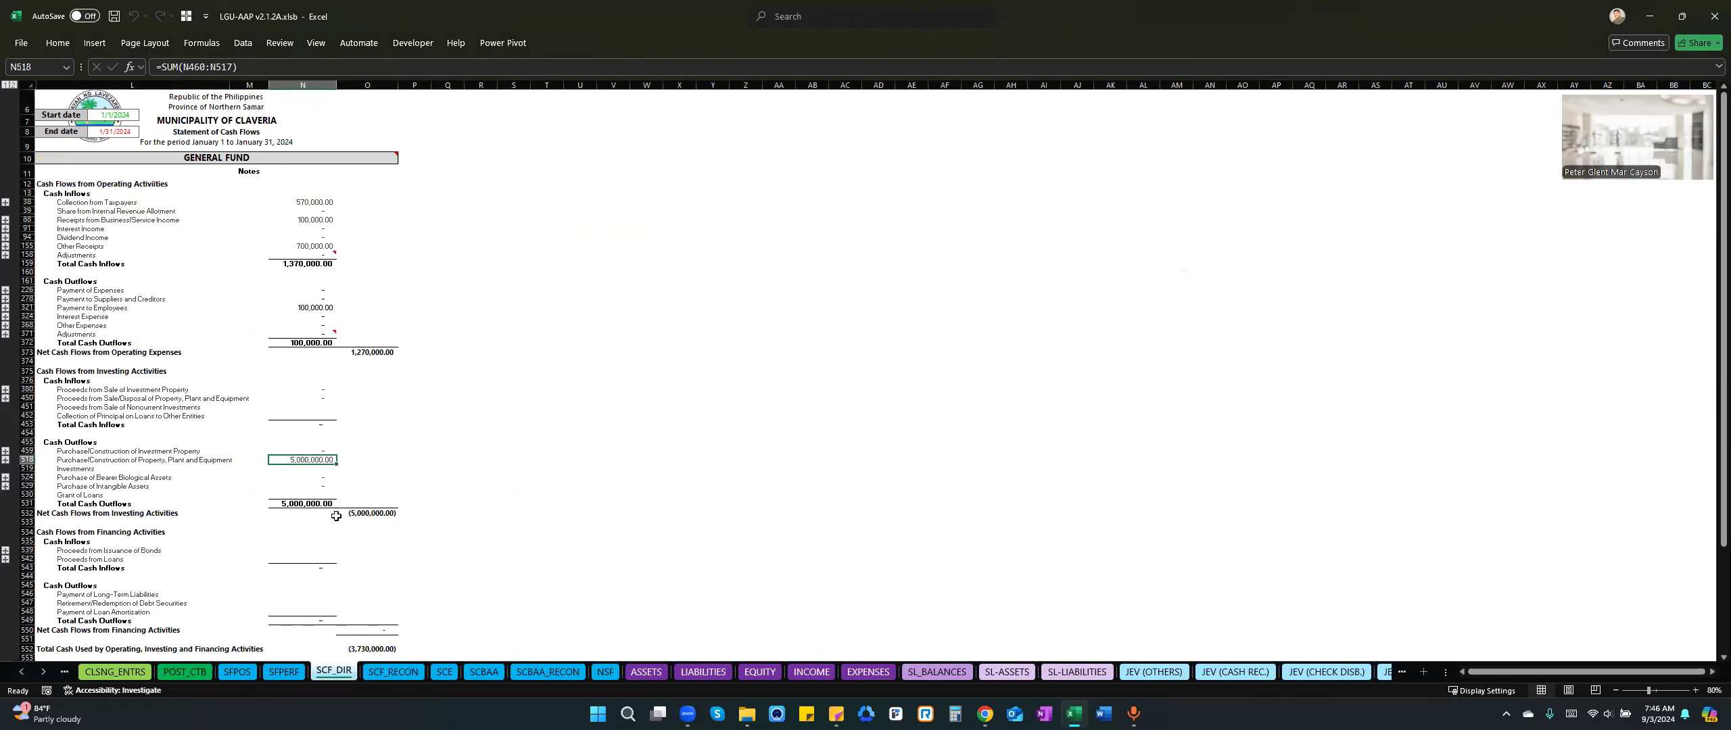
Expand the Other Receipts details under operating cash inflows and examine the 2% EWT and 5% VAT taxes withheld from suppliers.
left_click(126, 212)
left_click(136, 201)
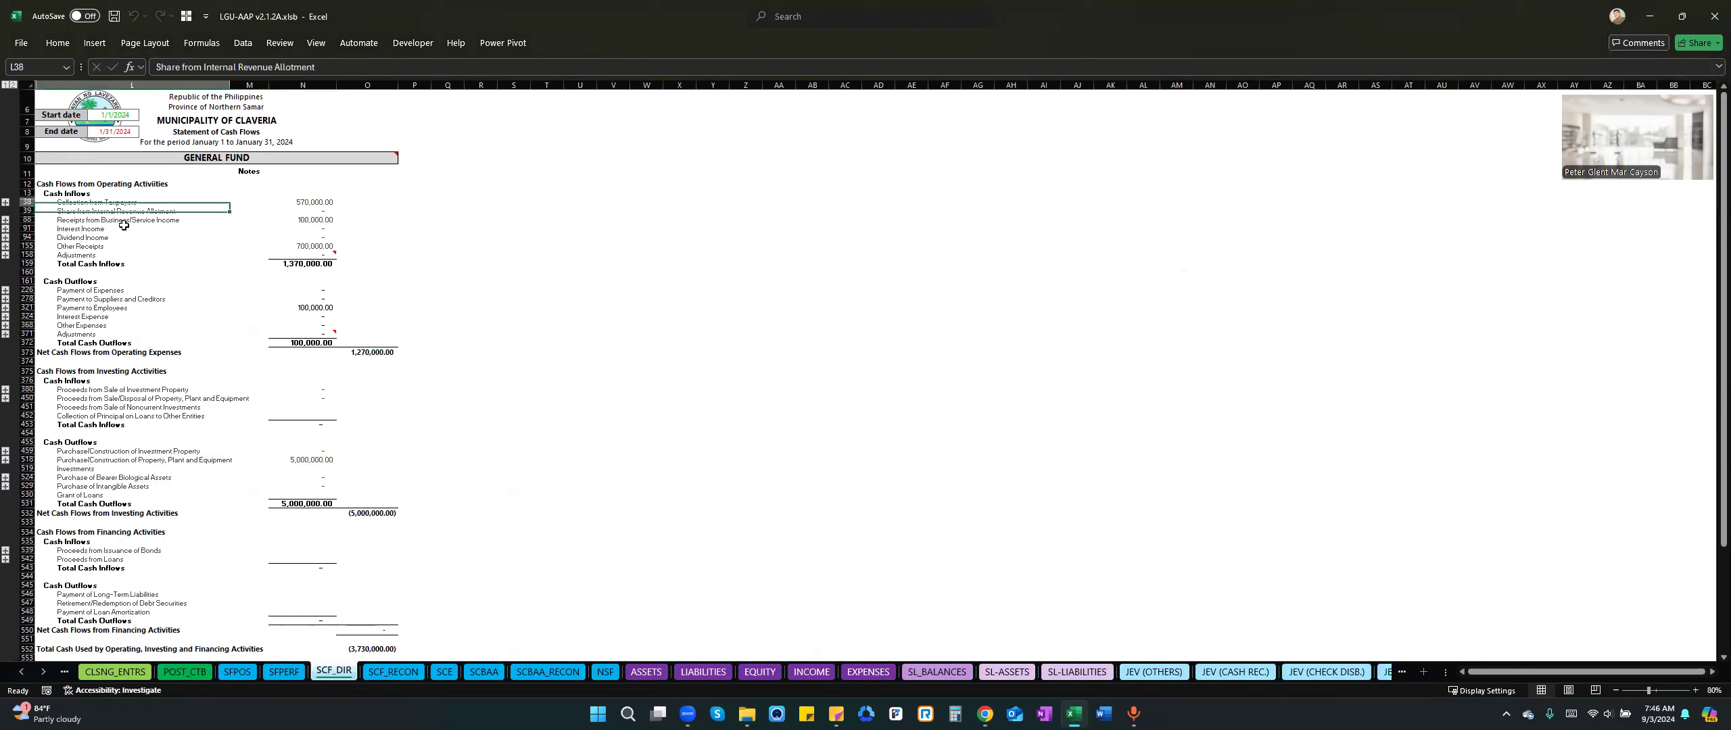
left_click(112, 247)
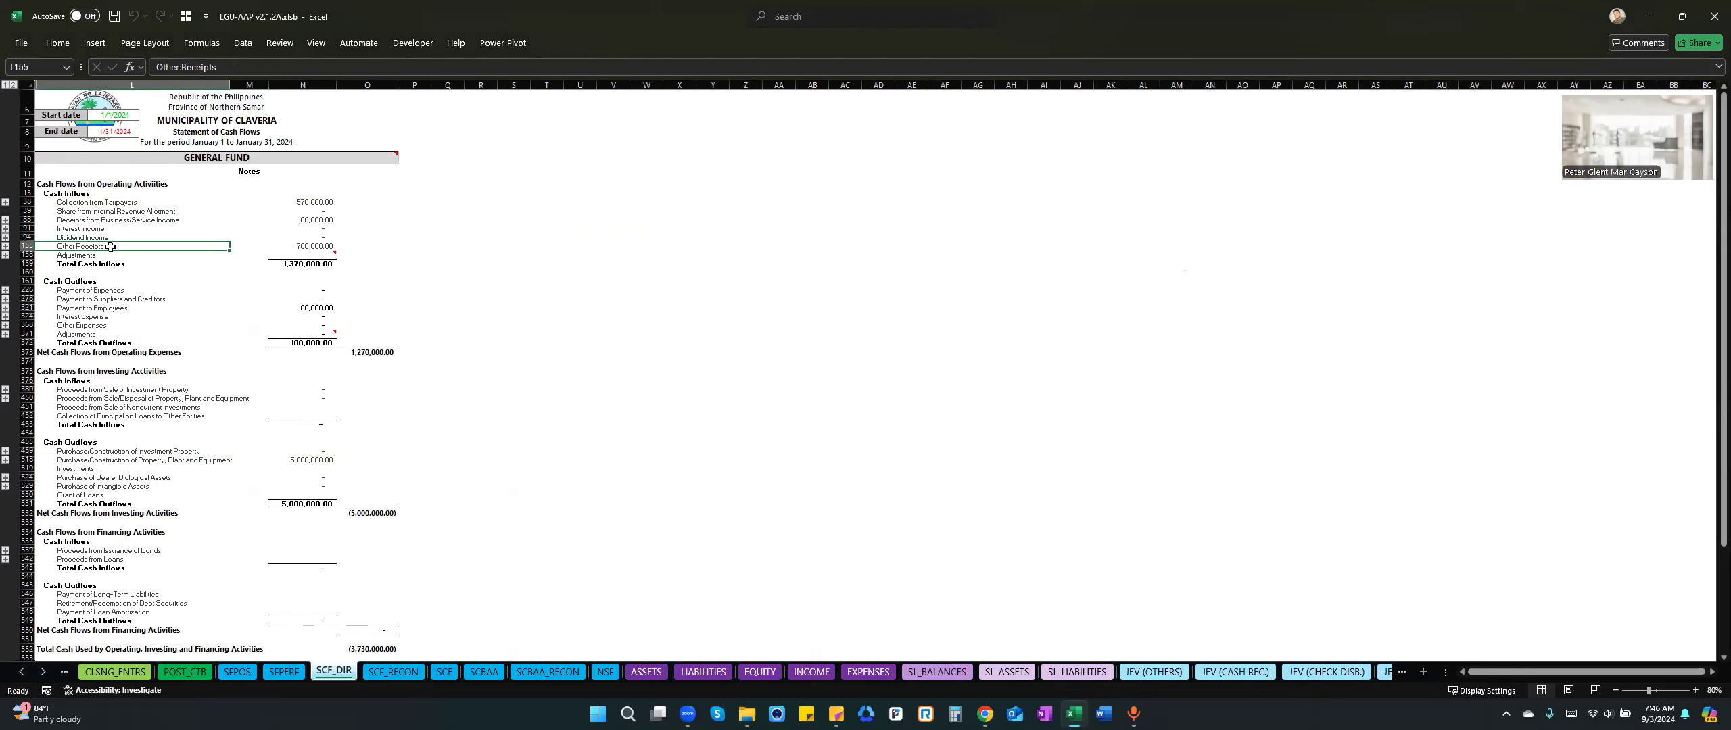
left_click(6, 247)
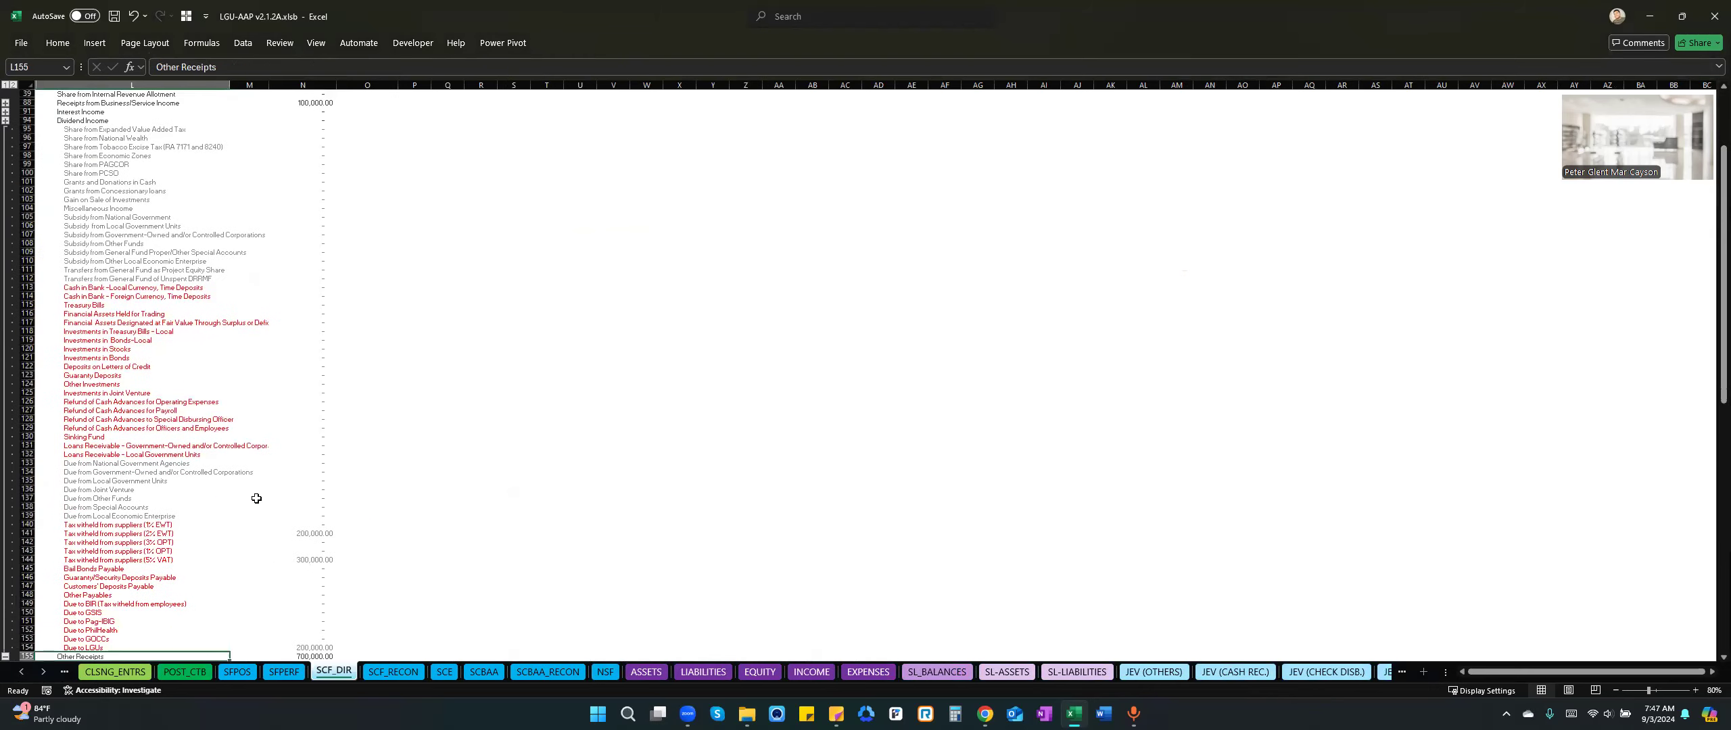
scroll(257, 499, "down", 2)
left_click(126, 502)
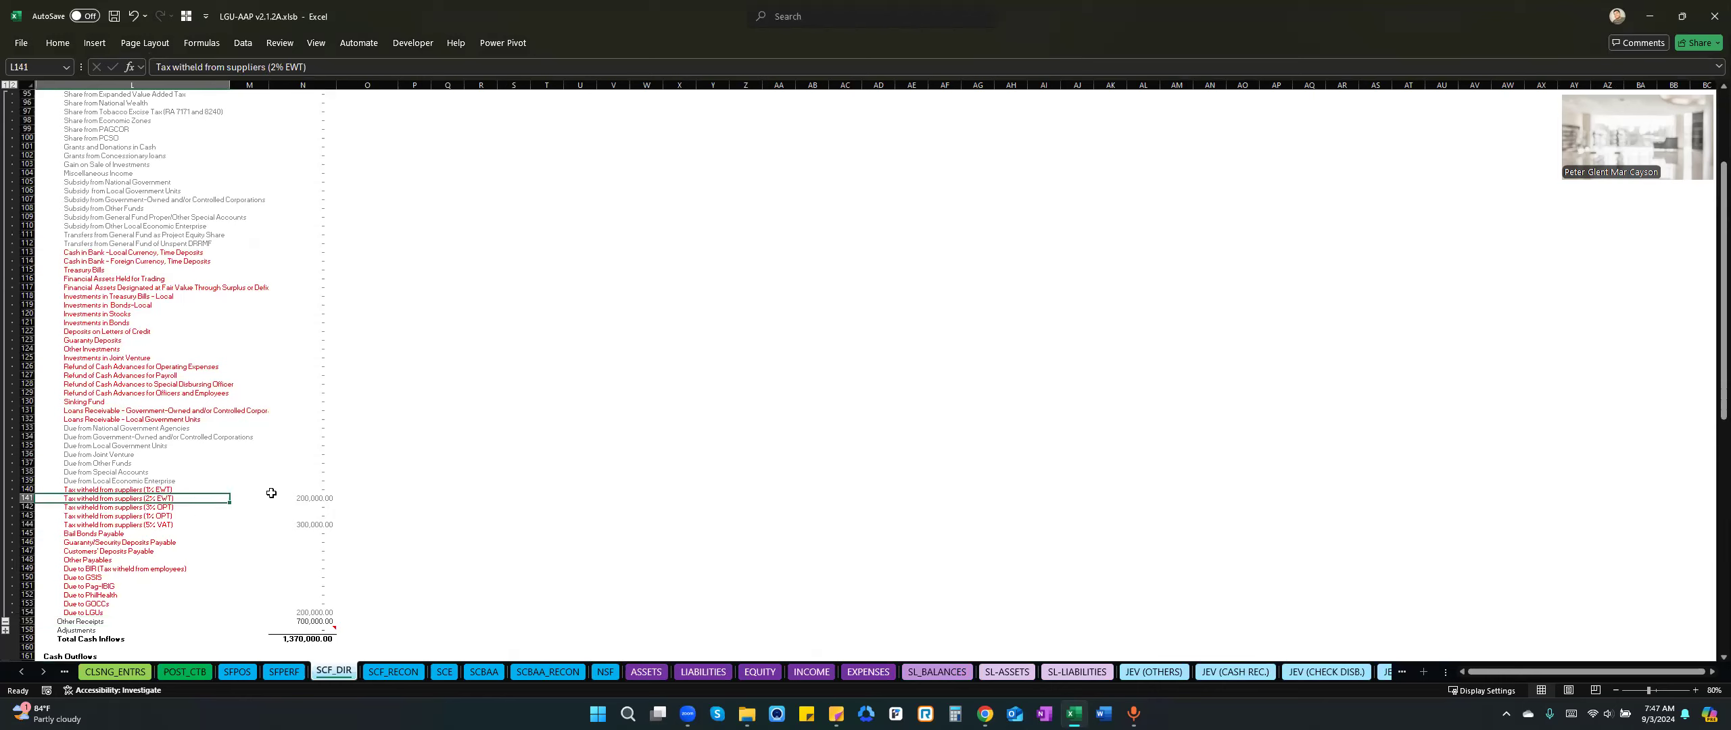
left_click(320, 499)
left_click(309, 525)
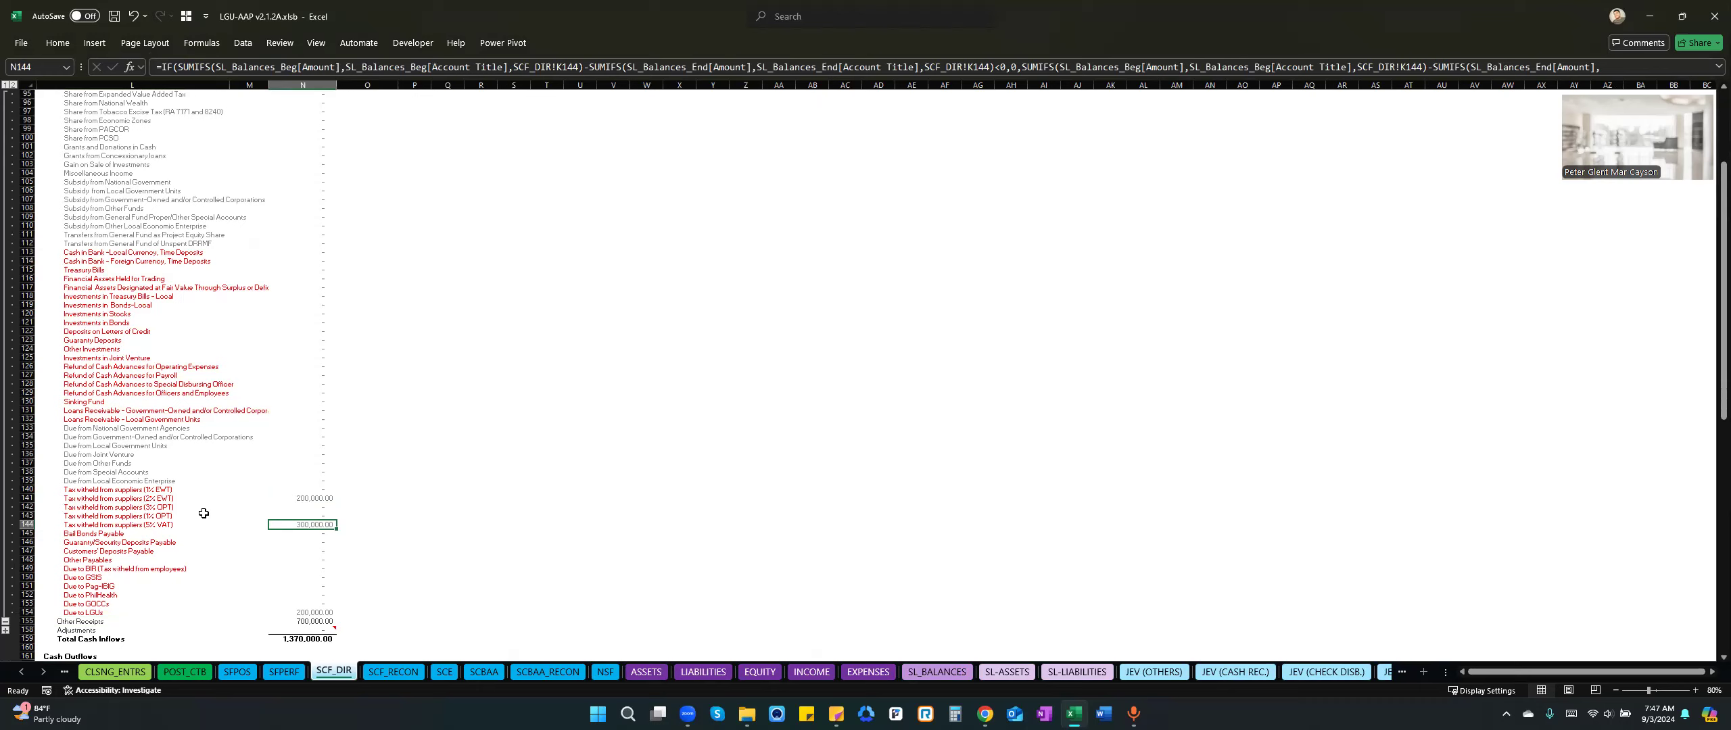
Collapse the Other Receipts details and examine the Other Receipts total in the cash flow statement.
left_click(5, 619)
scroll(162, 203, "up", 5)
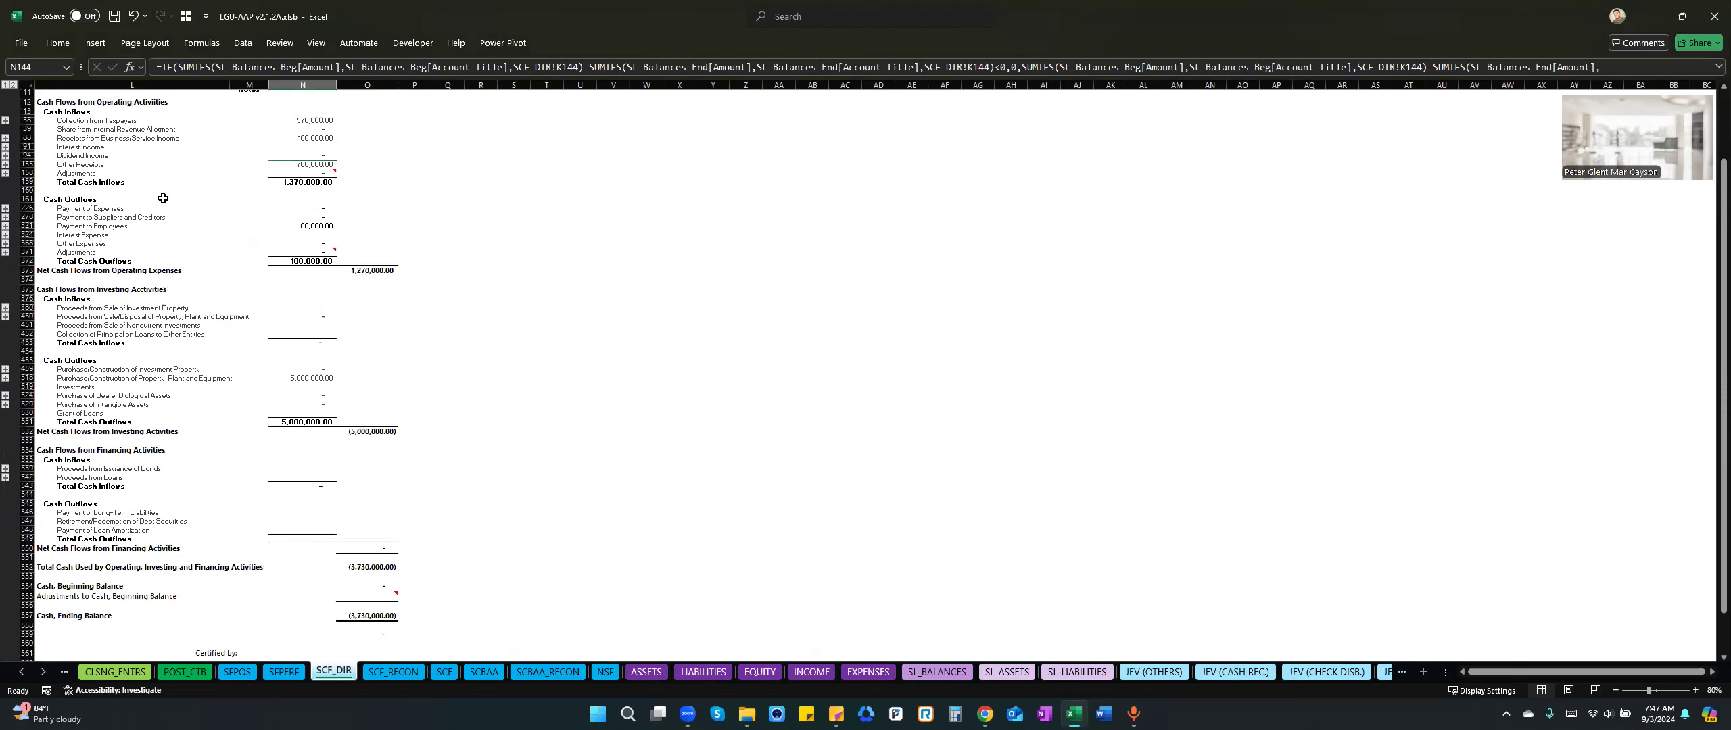
left_click(102, 199)
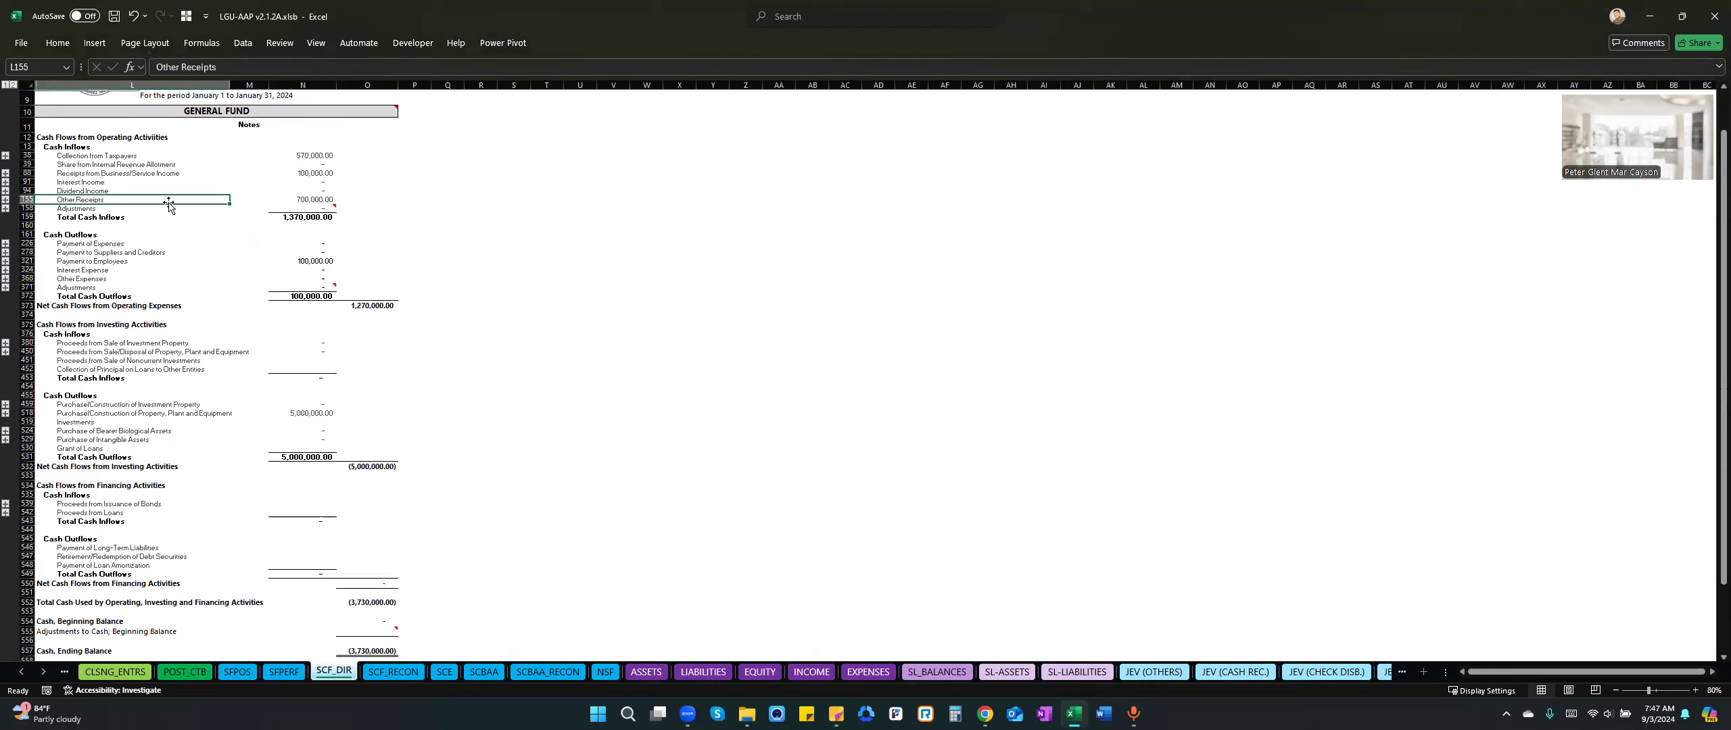
left_click(314, 200)
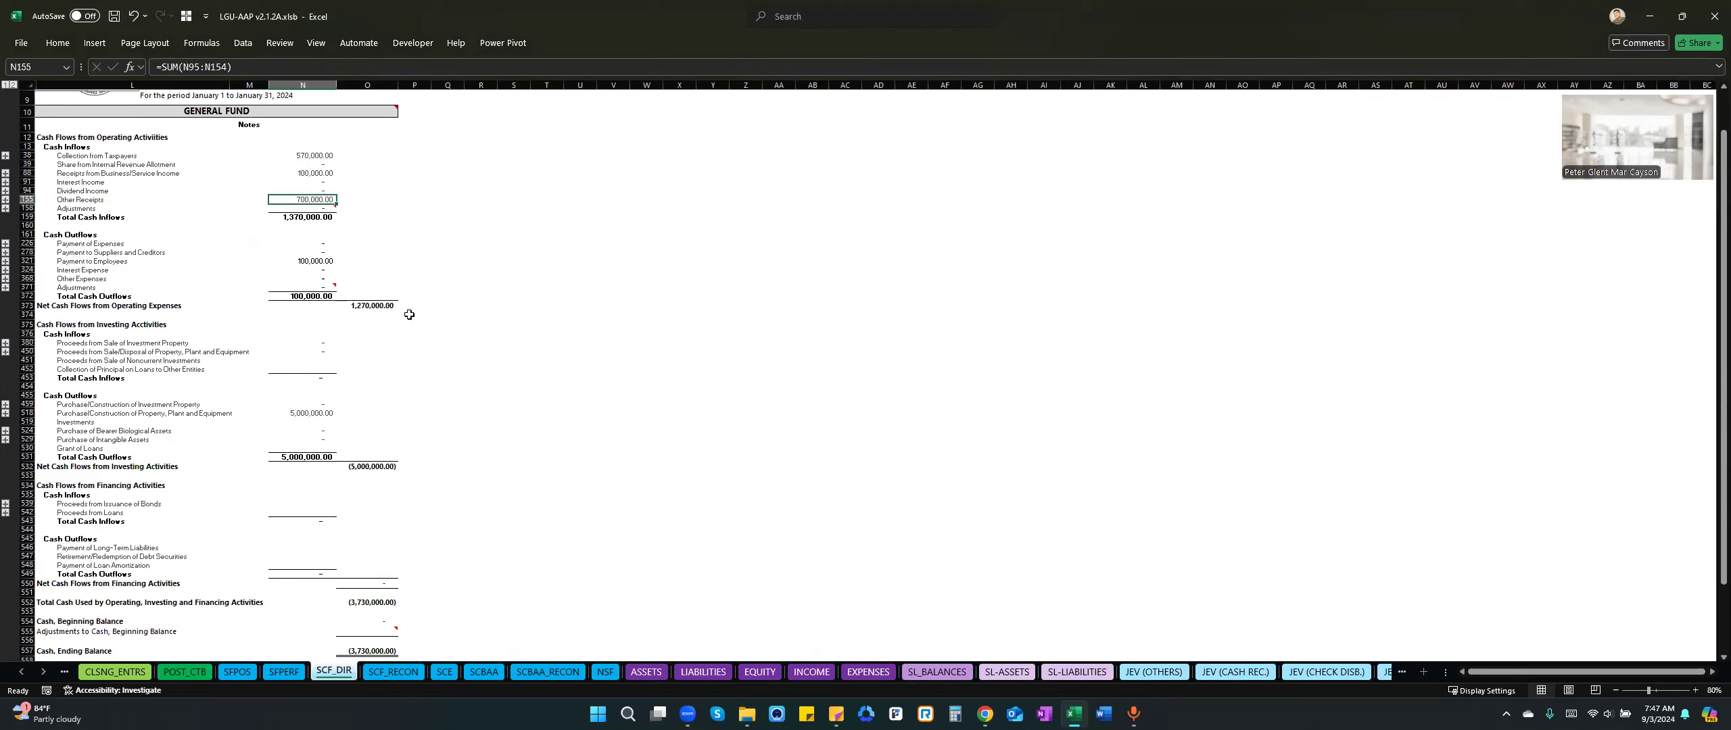
Open the data entry form of the January cash disbursements journal on sheet CSDJ1 and move it clear of the journal header.
left_click(43, 671)
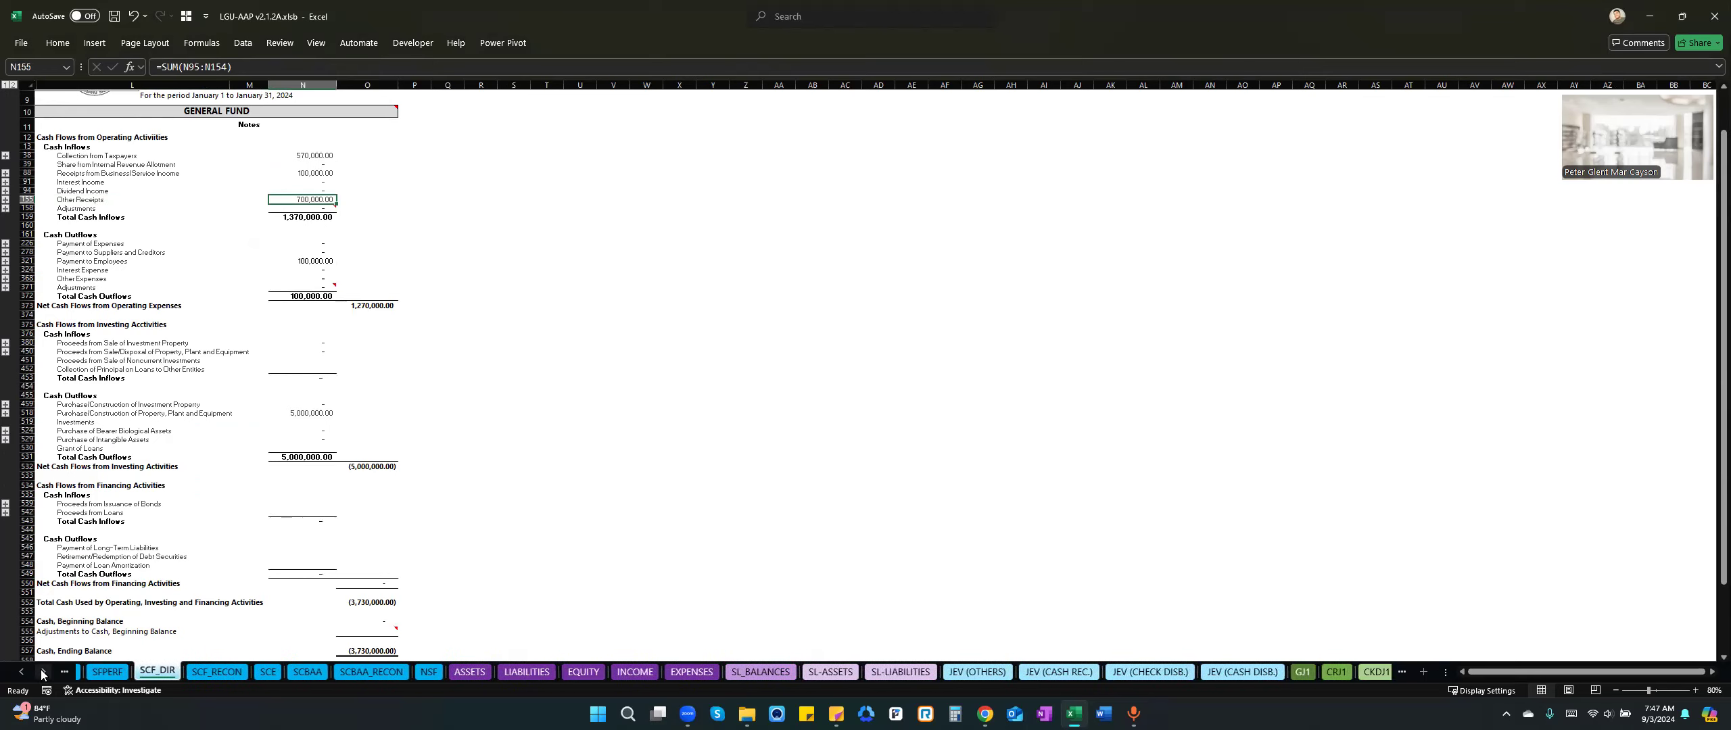
left_click(45, 671)
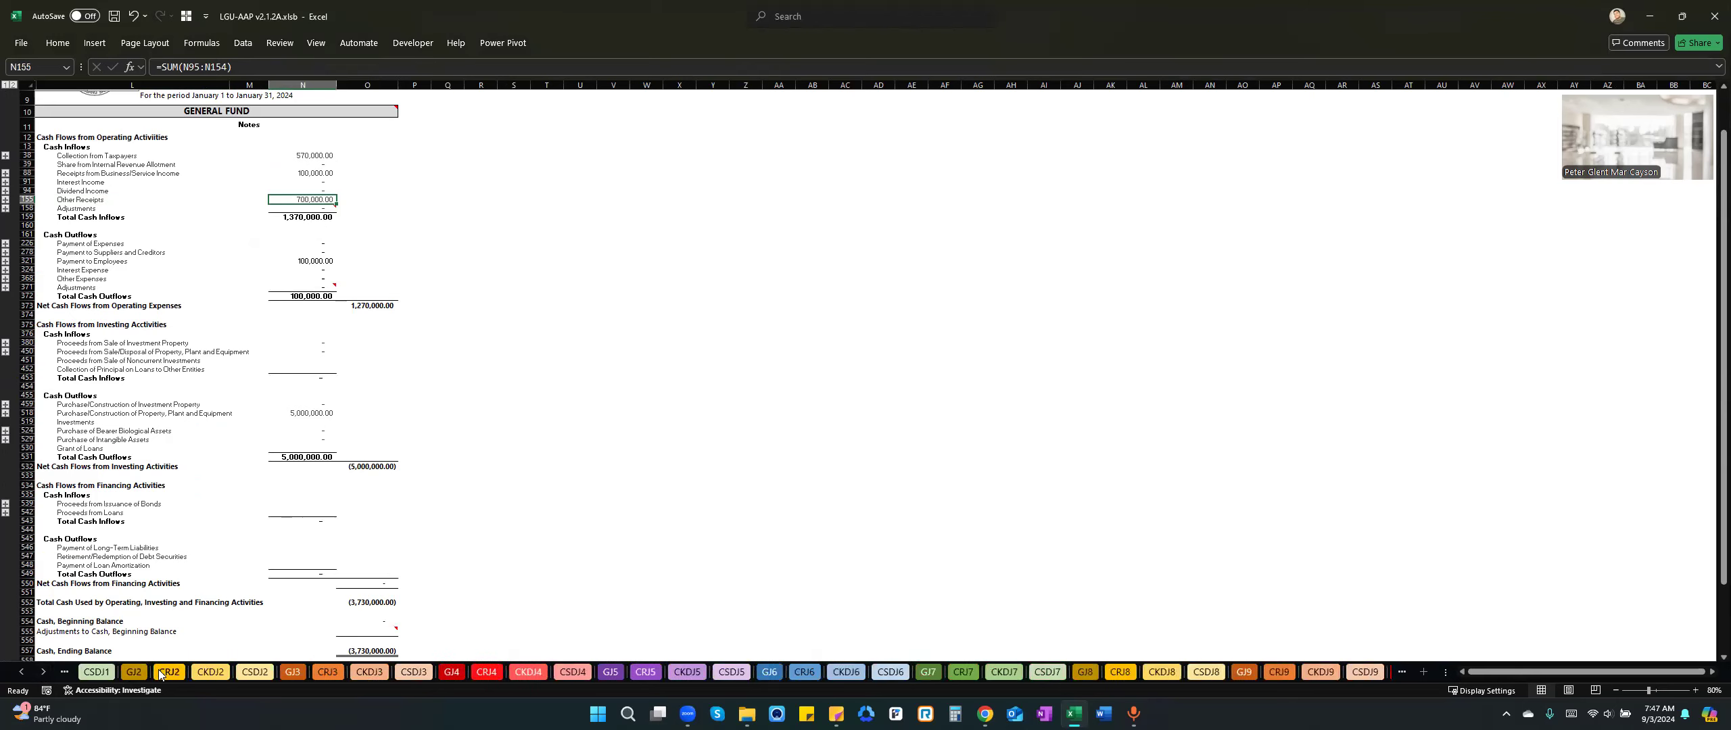
left_click(22, 672)
left_click(22, 672)
left_click(22, 672)
left_click(22, 672)
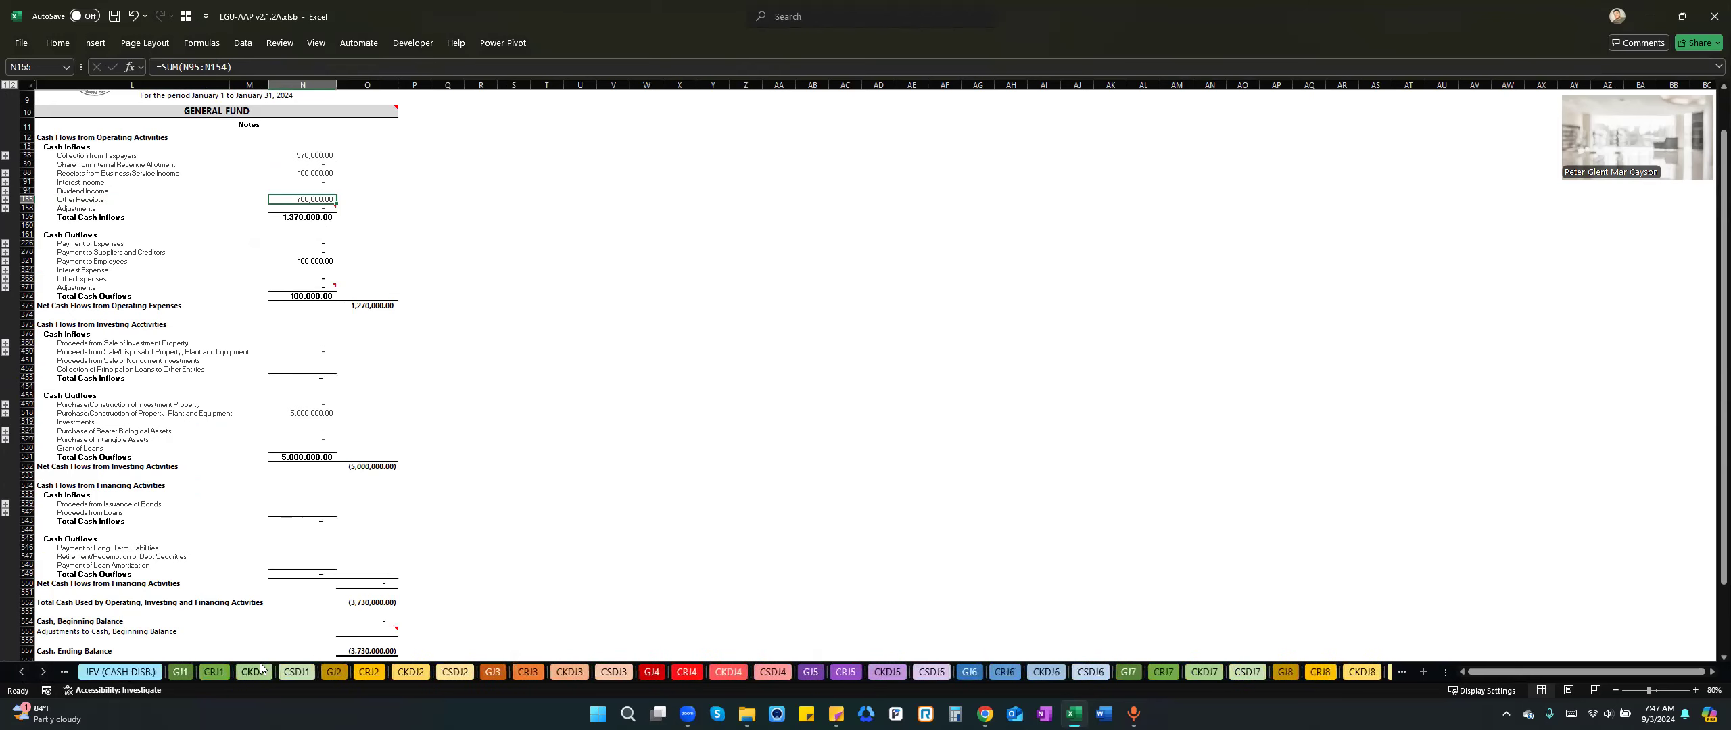
left_click(296, 672)
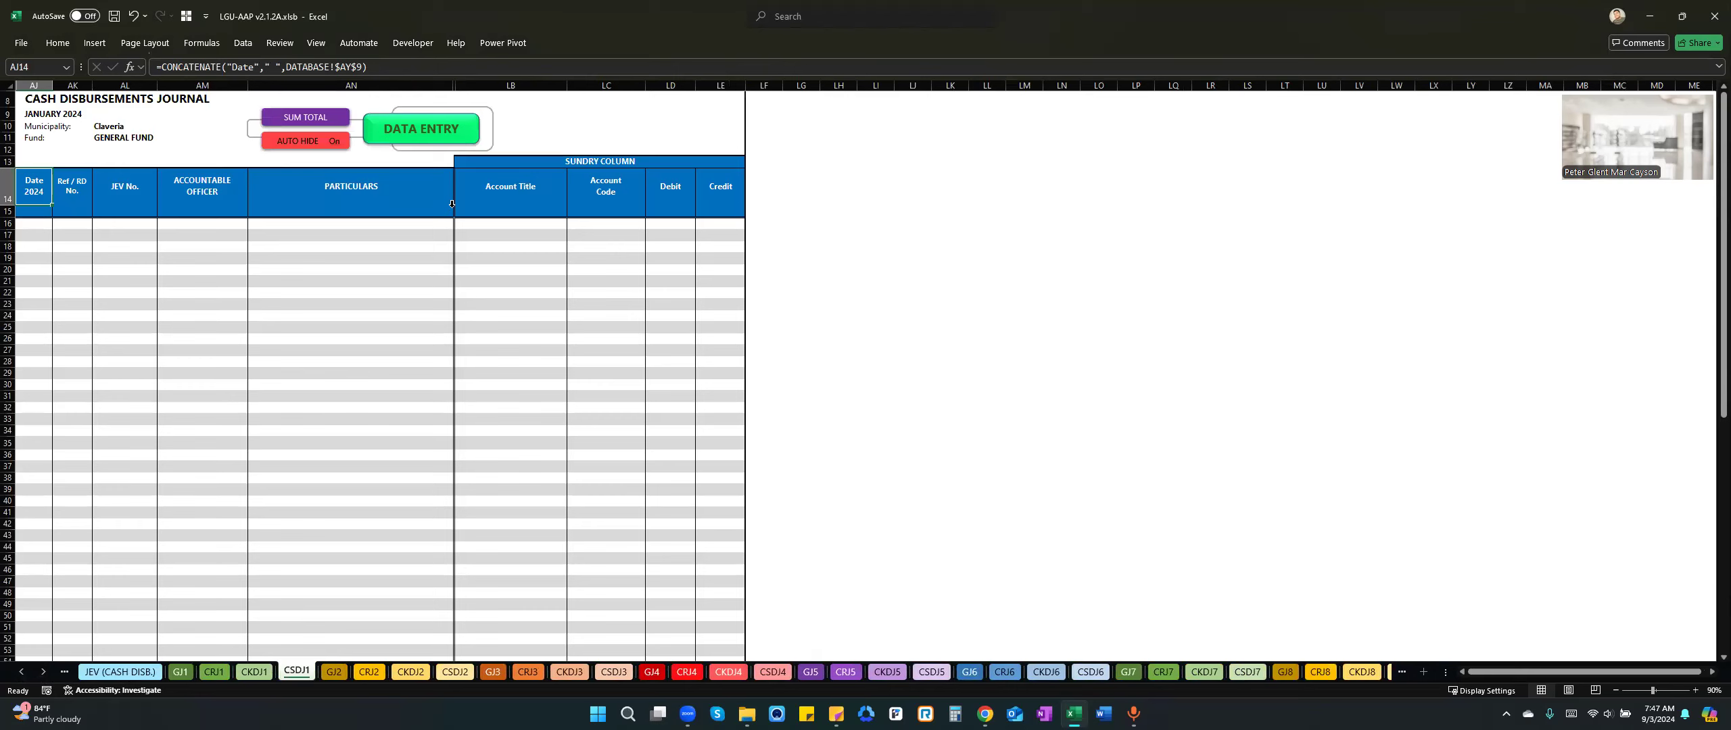
left_click(426, 127)
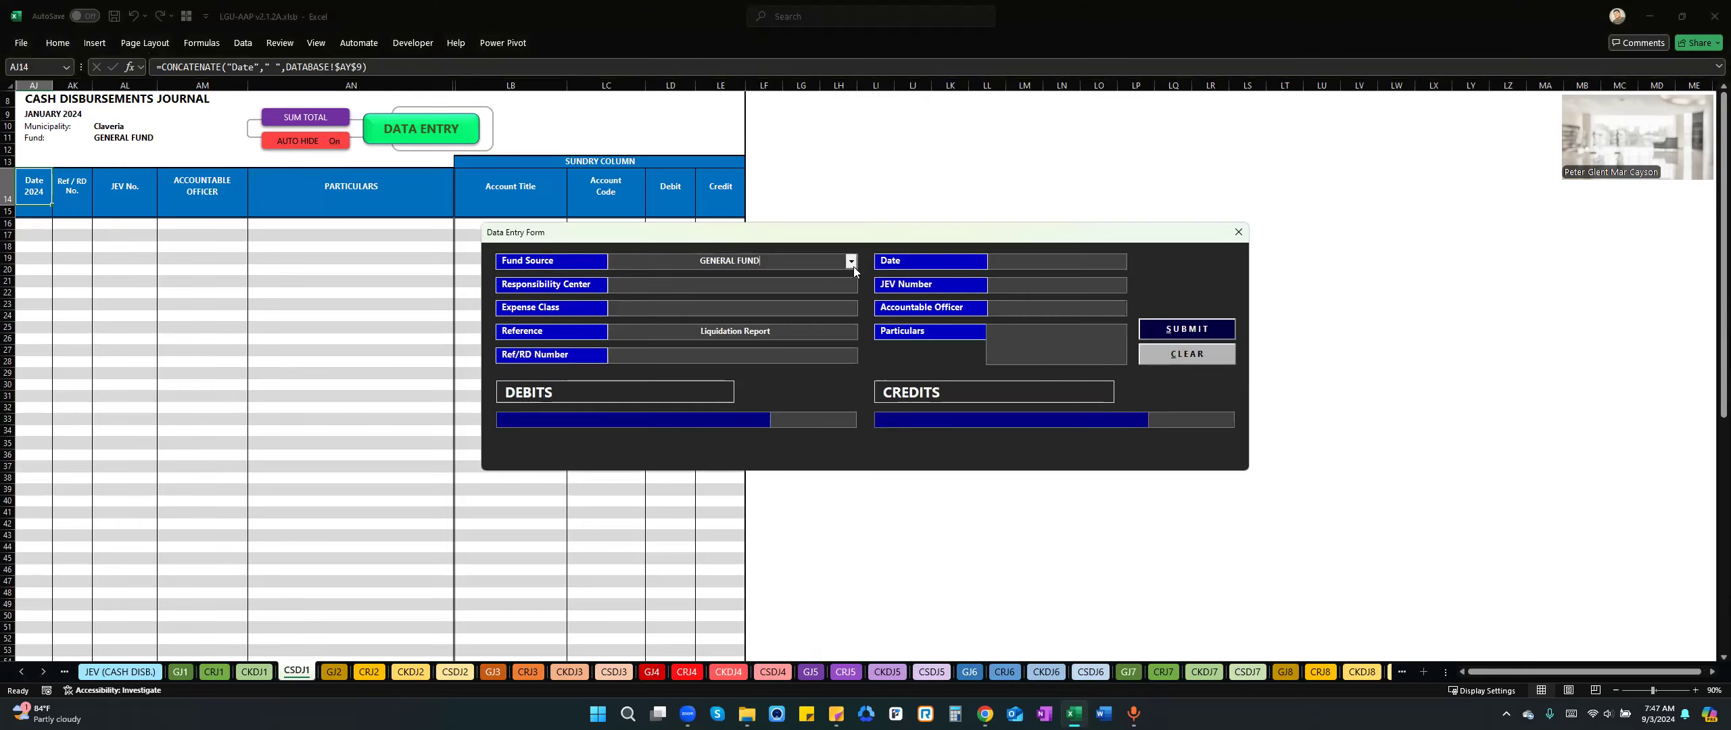
left_click_drag(856, 231, 959, 215)
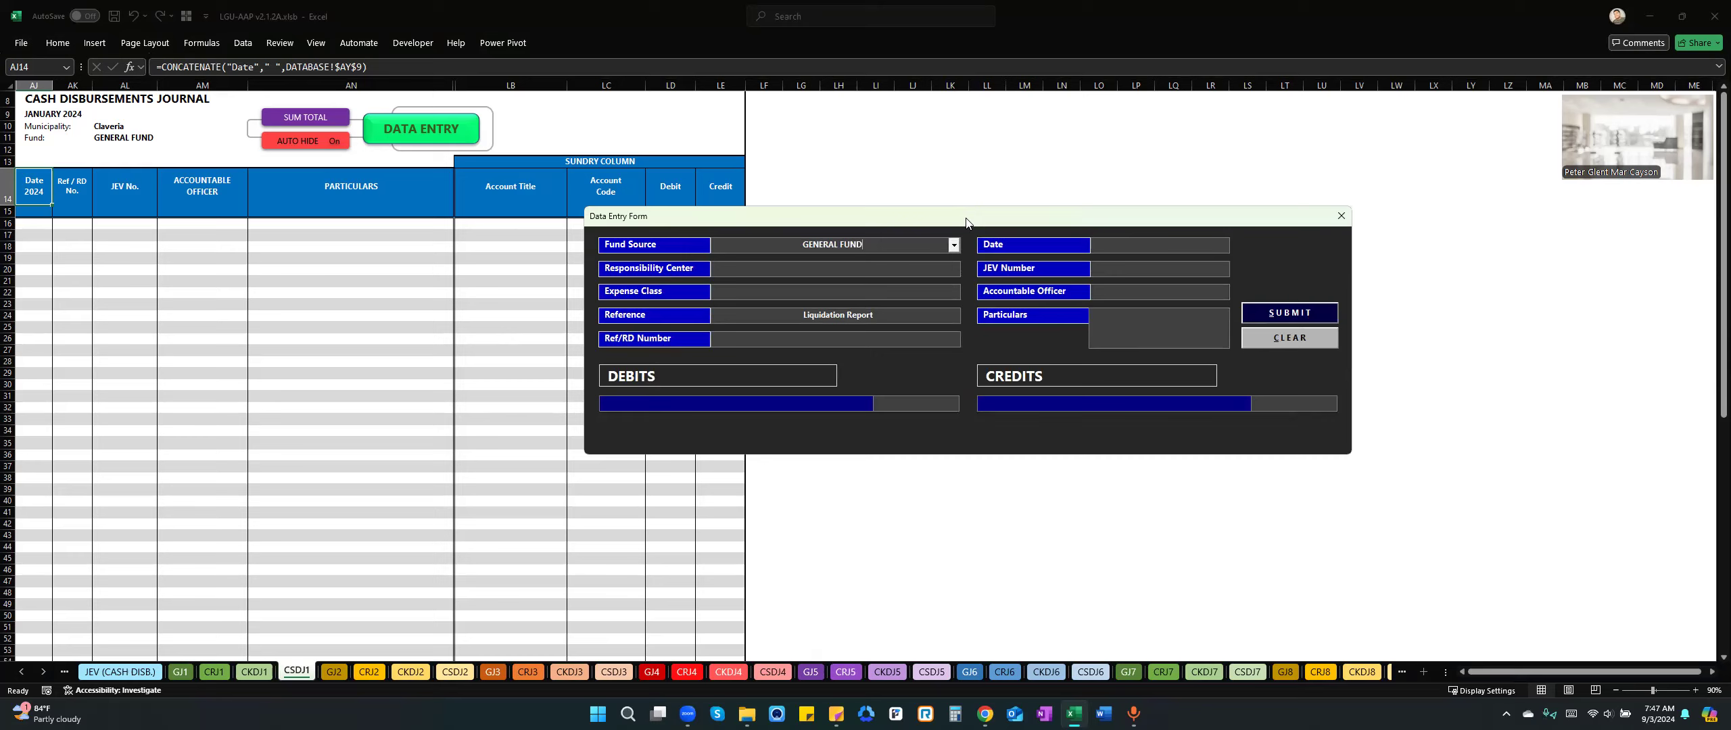
Set the cash disbursement's responsibility center to General Public Services and its expense class to MOOE.
left_click(953, 268)
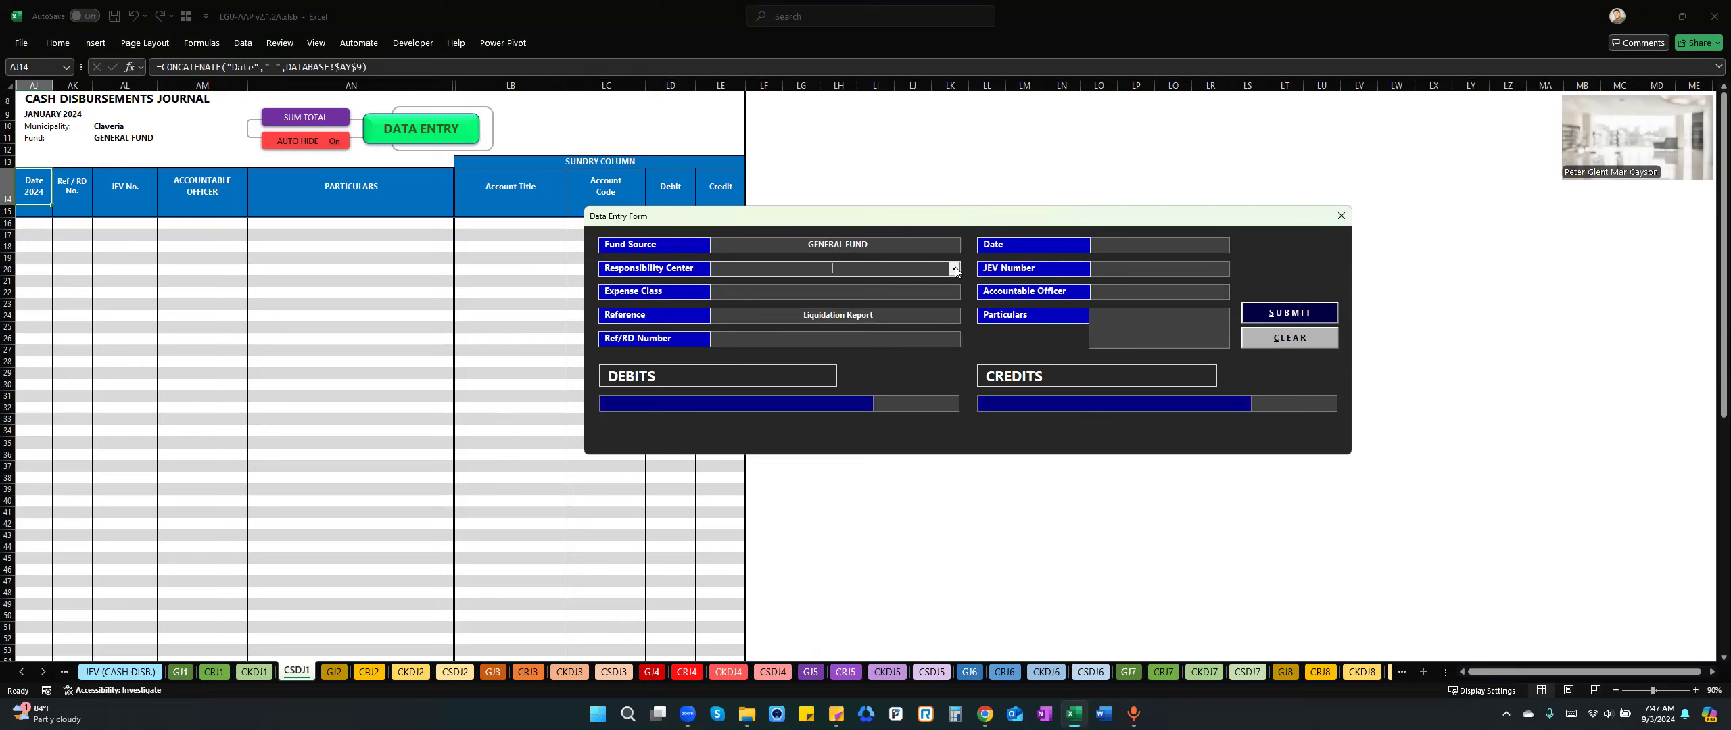
left_click(954, 269)
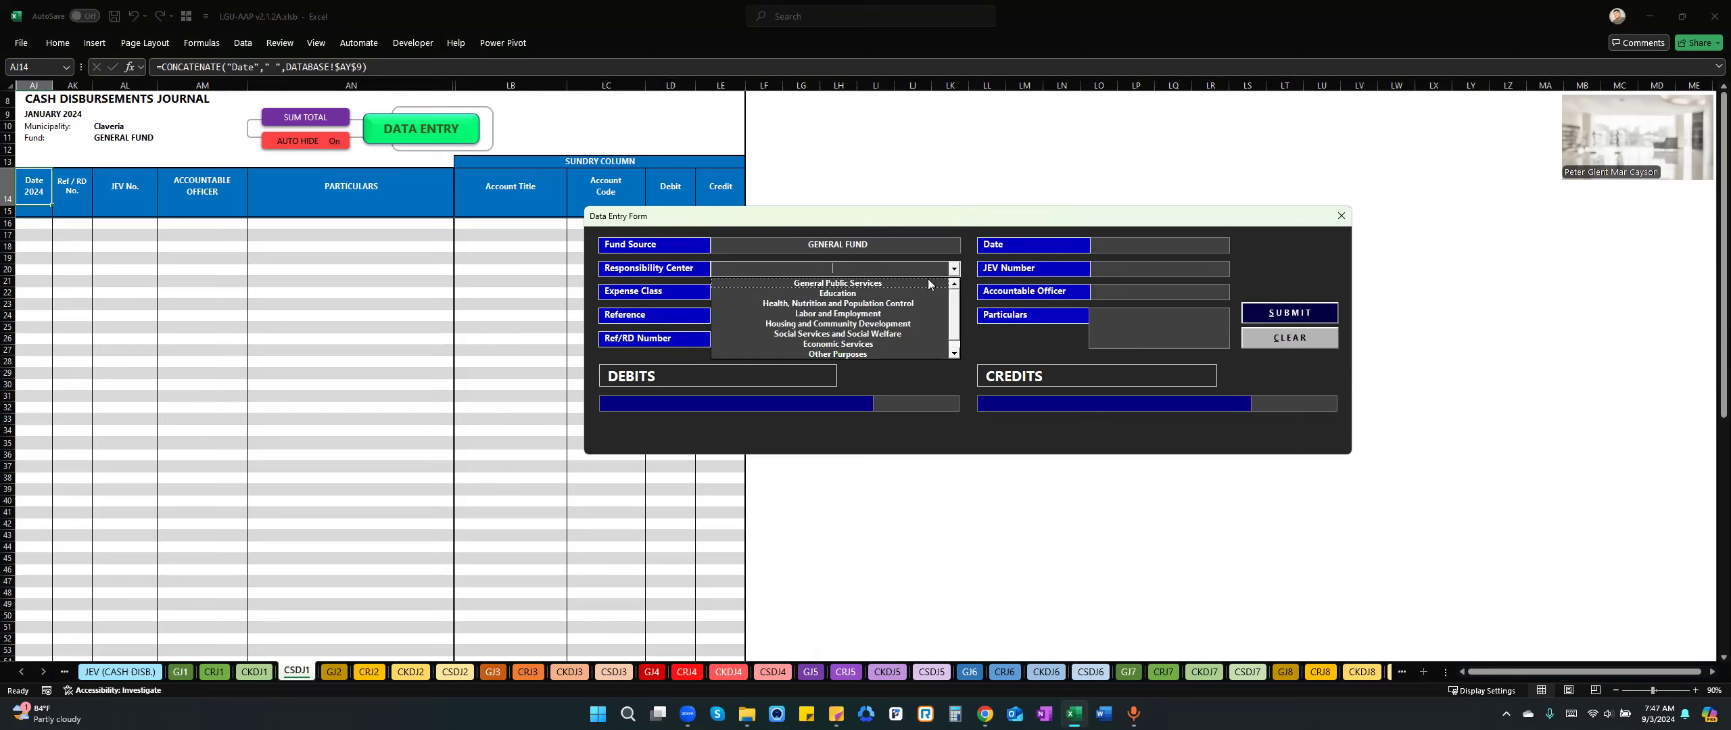
left_click(840, 283)
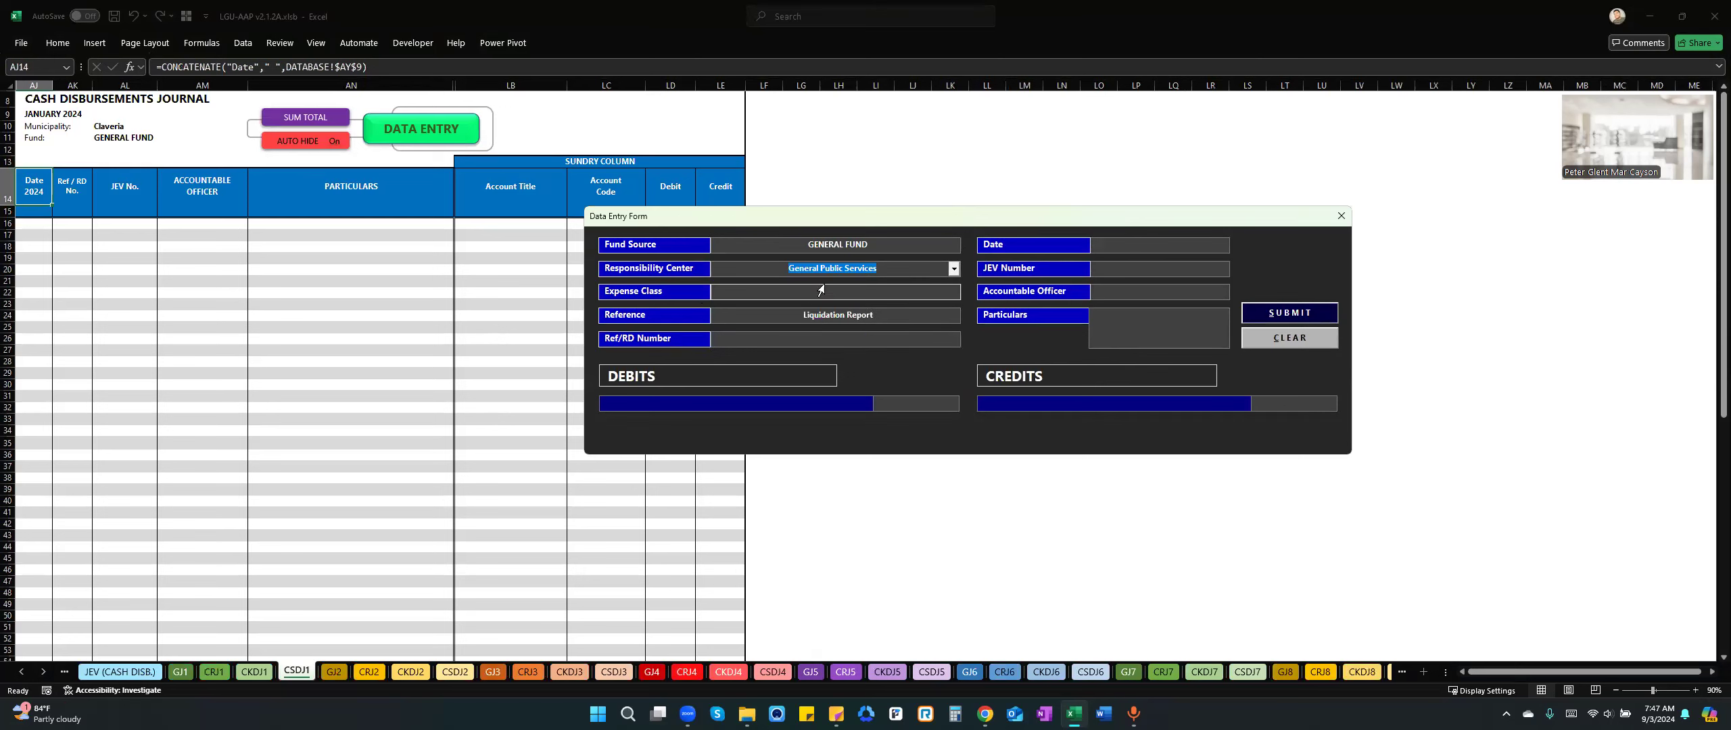
left_click(841, 287)
left_click(954, 292)
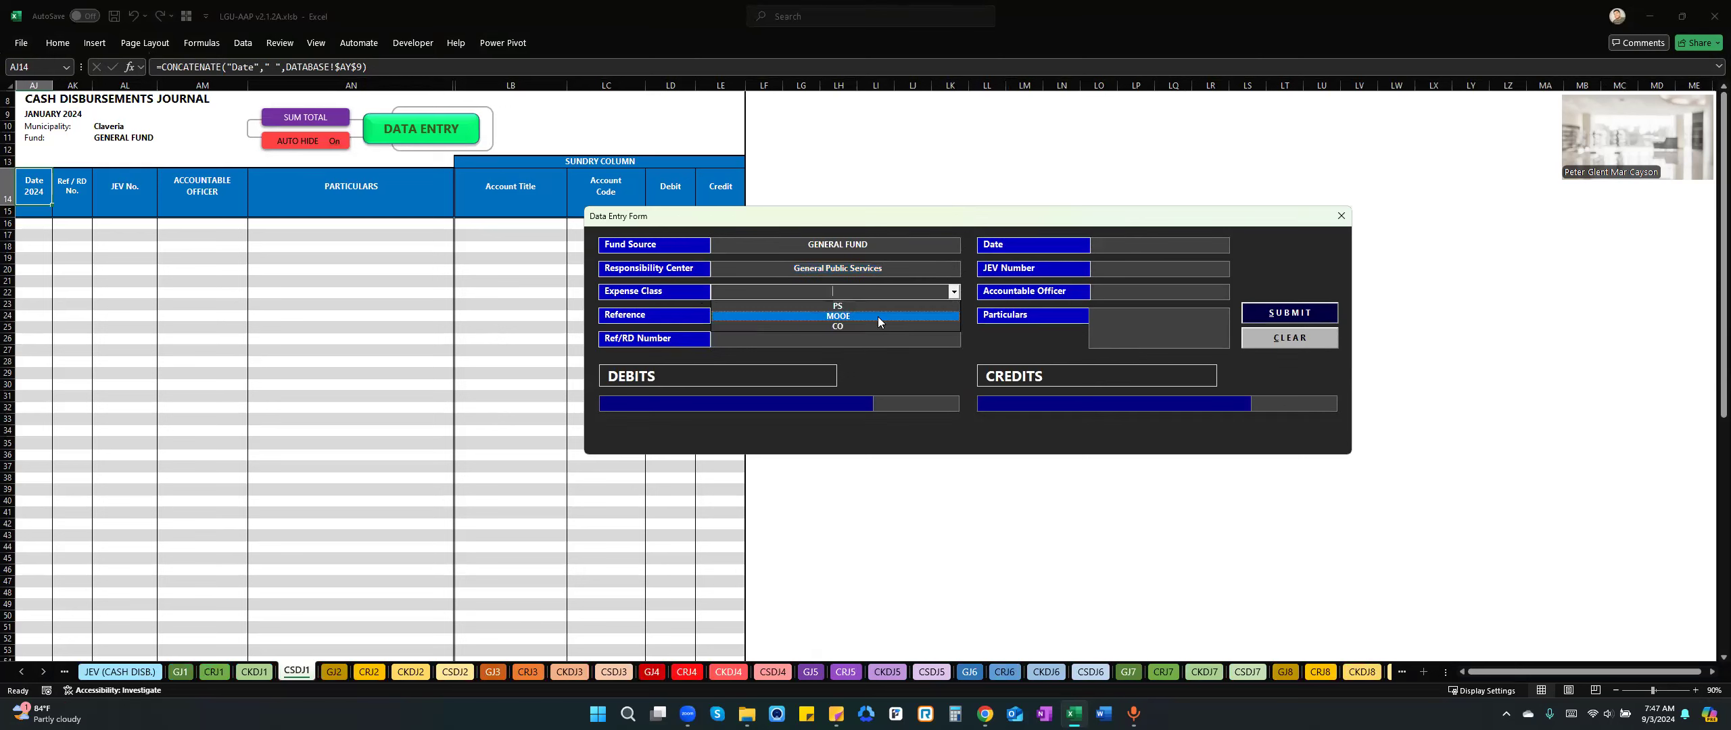
left_click(878, 316)
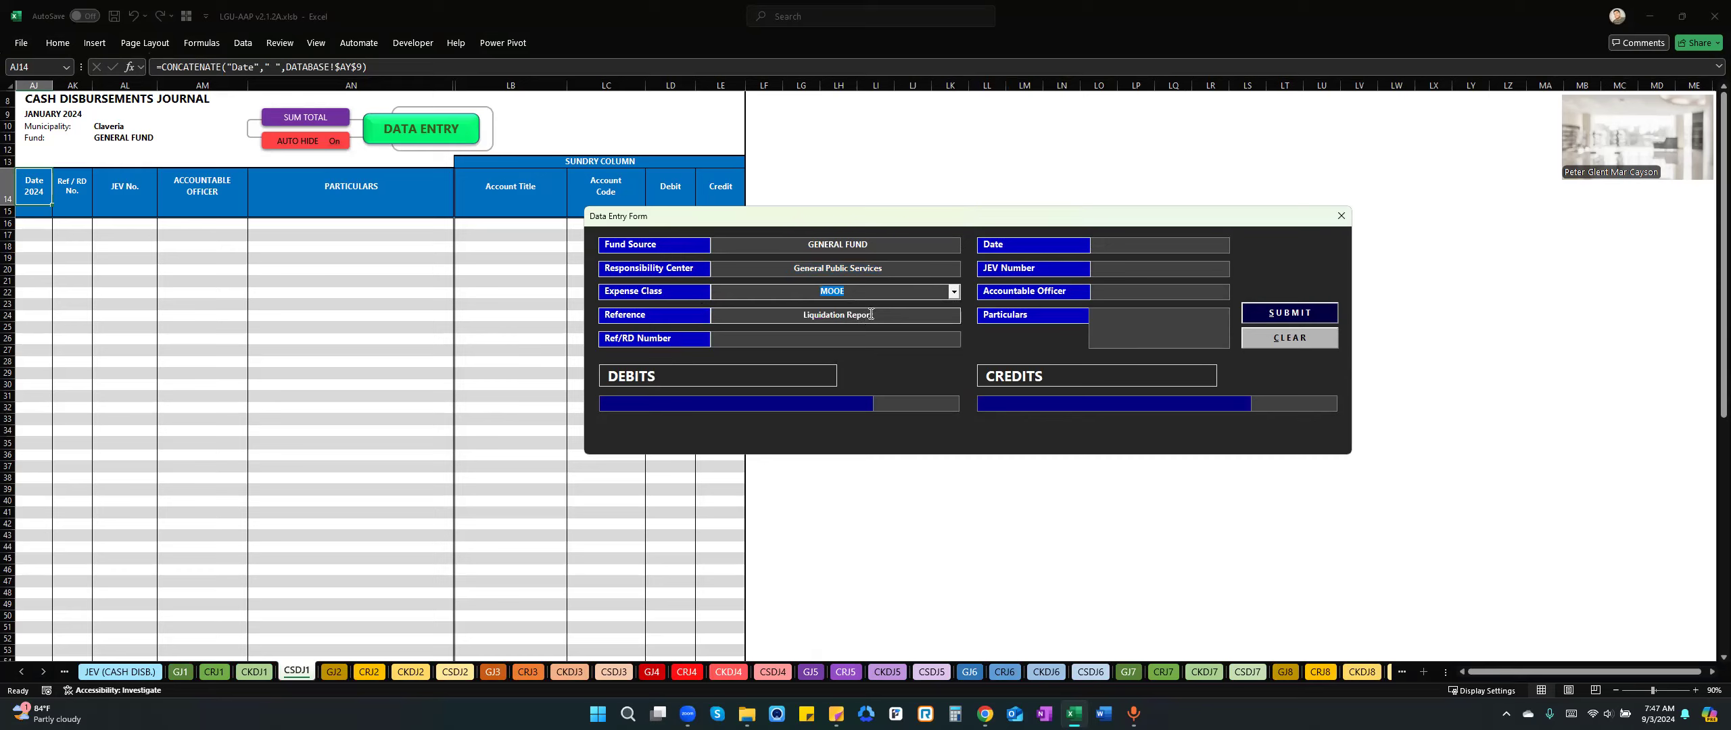
Set the cash disbursement entry's date to January 31, 2024, leaving the Ref/RD number blank.
left_click(860, 342)
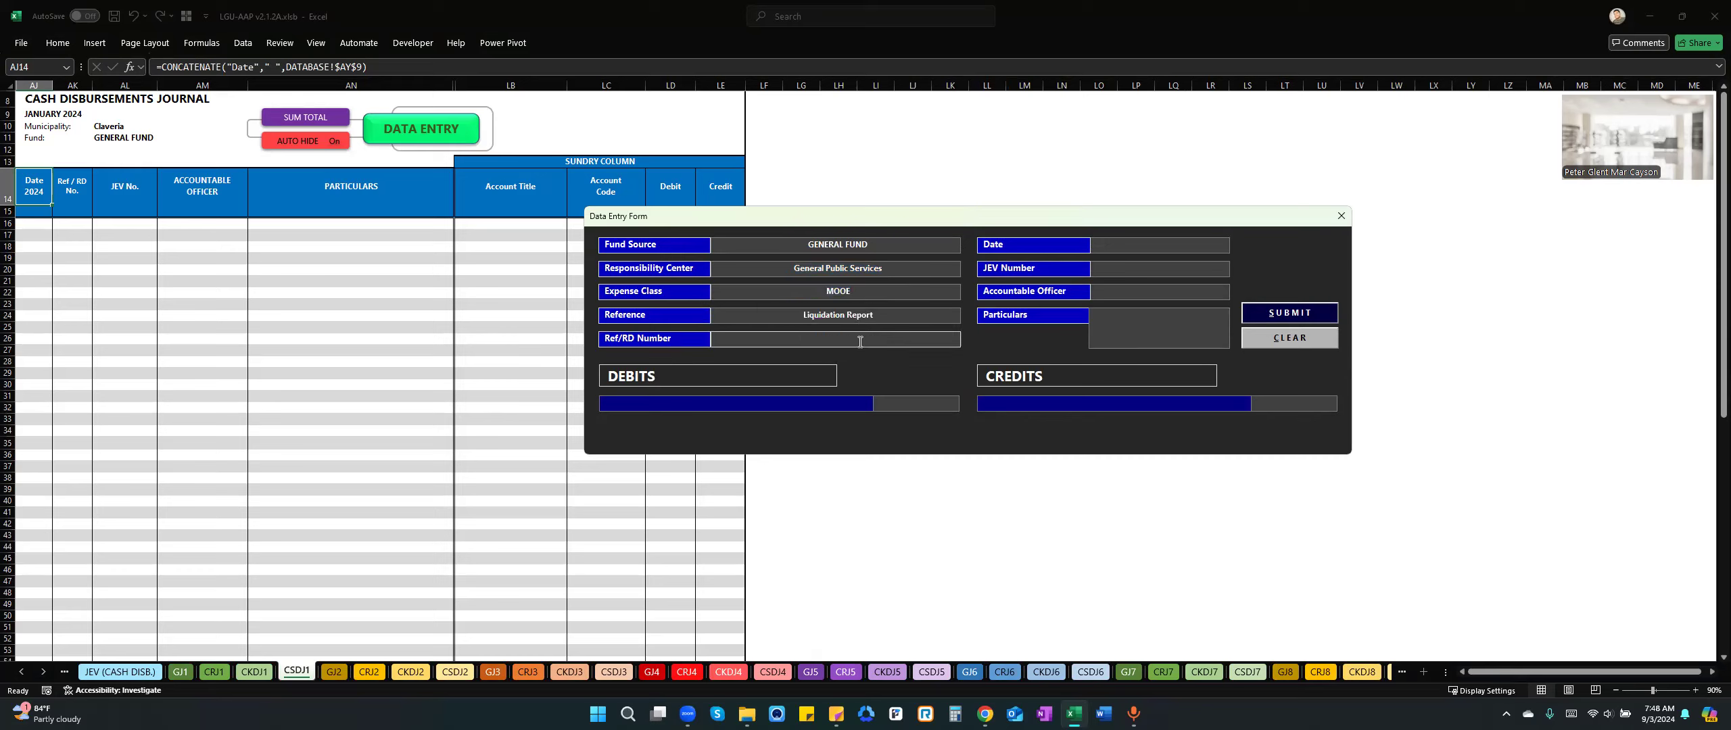
left_click(1136, 253)
type("01")
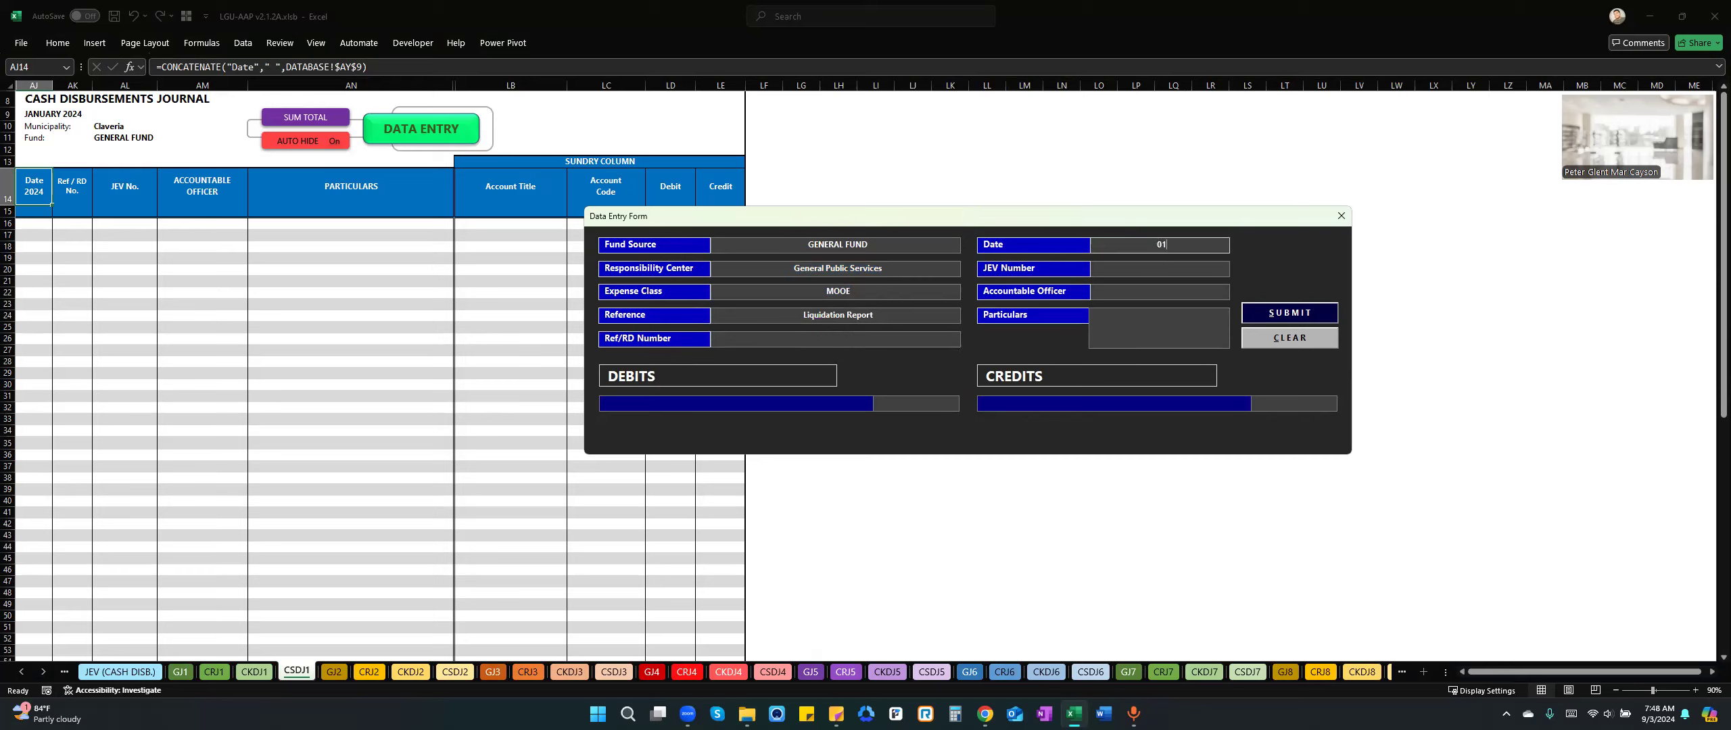
type("/31")
key("Tab")
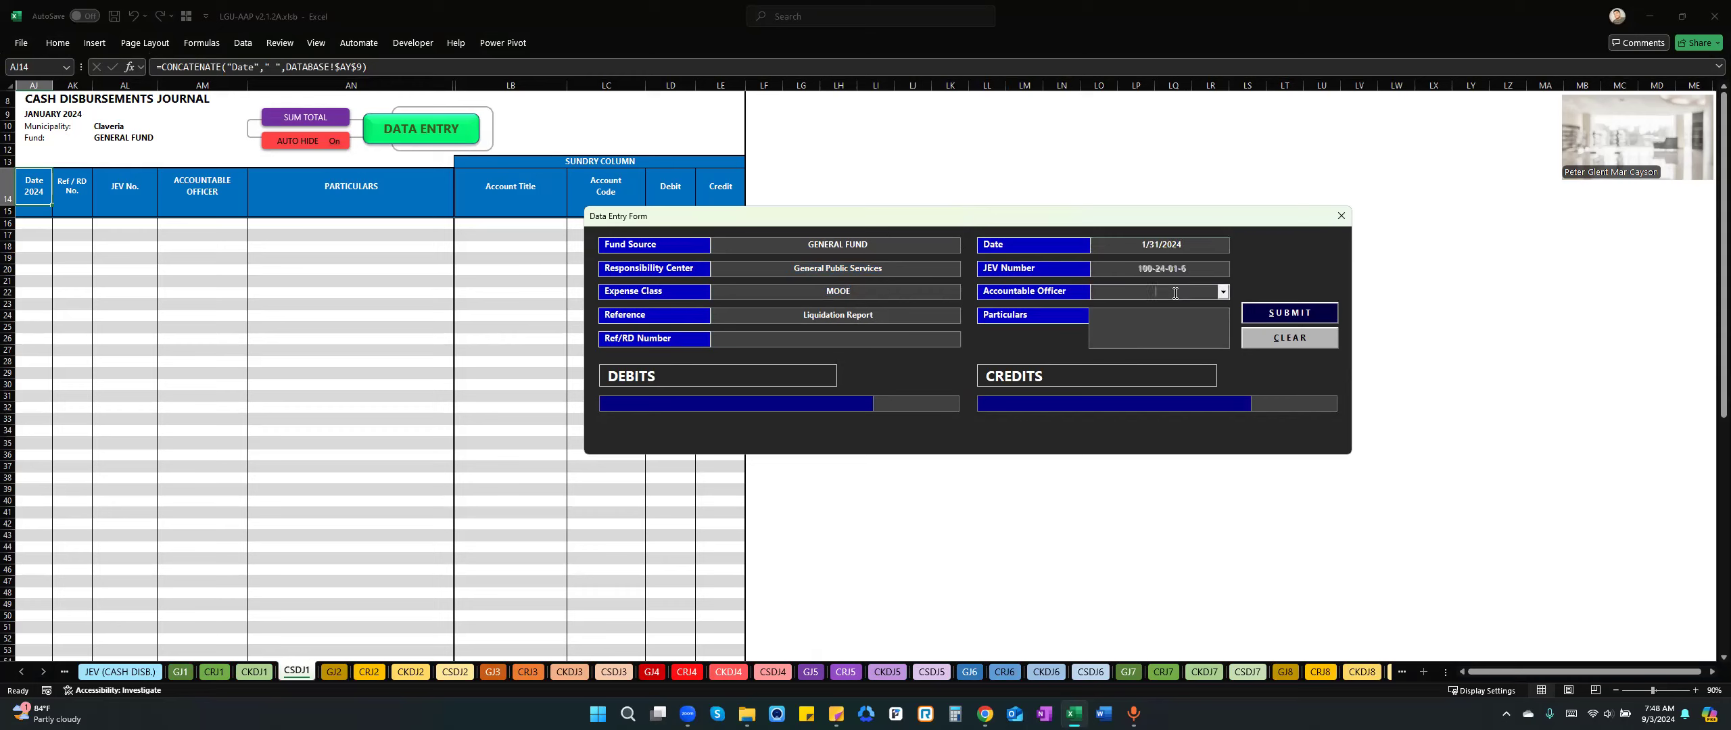
Set the entry's accountable officer to Payroll Officer and its particulars to "Liquidation of advances for payroll.".
type("Payroll Officer")
left_click(1132, 330)
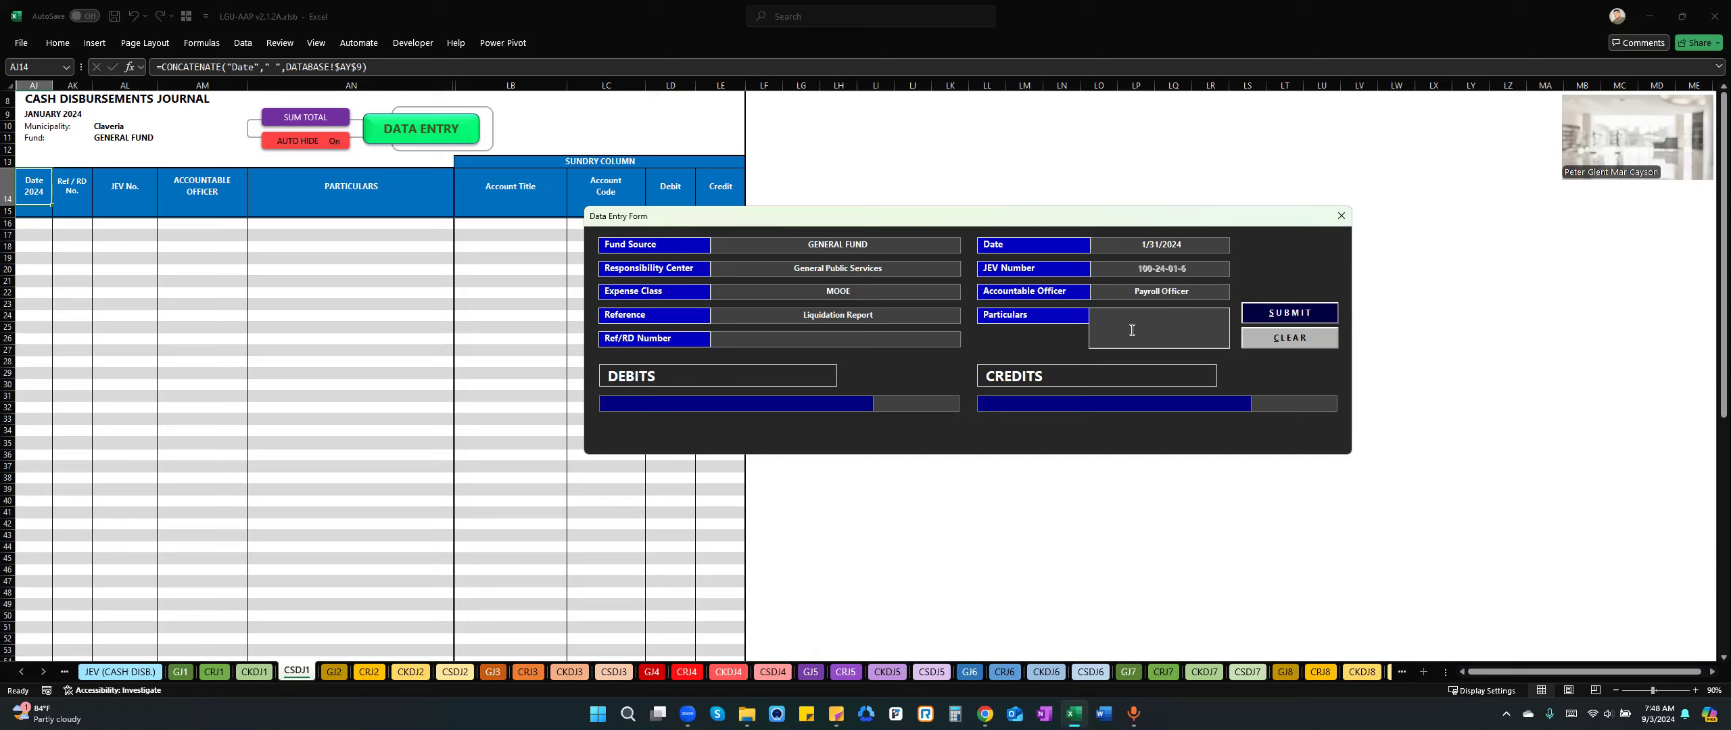
type("Liquidation of advances for payroll.")
Add a debit line for Salaries and Wages - Regular with an amount of 80,000.
left_click(785, 404)
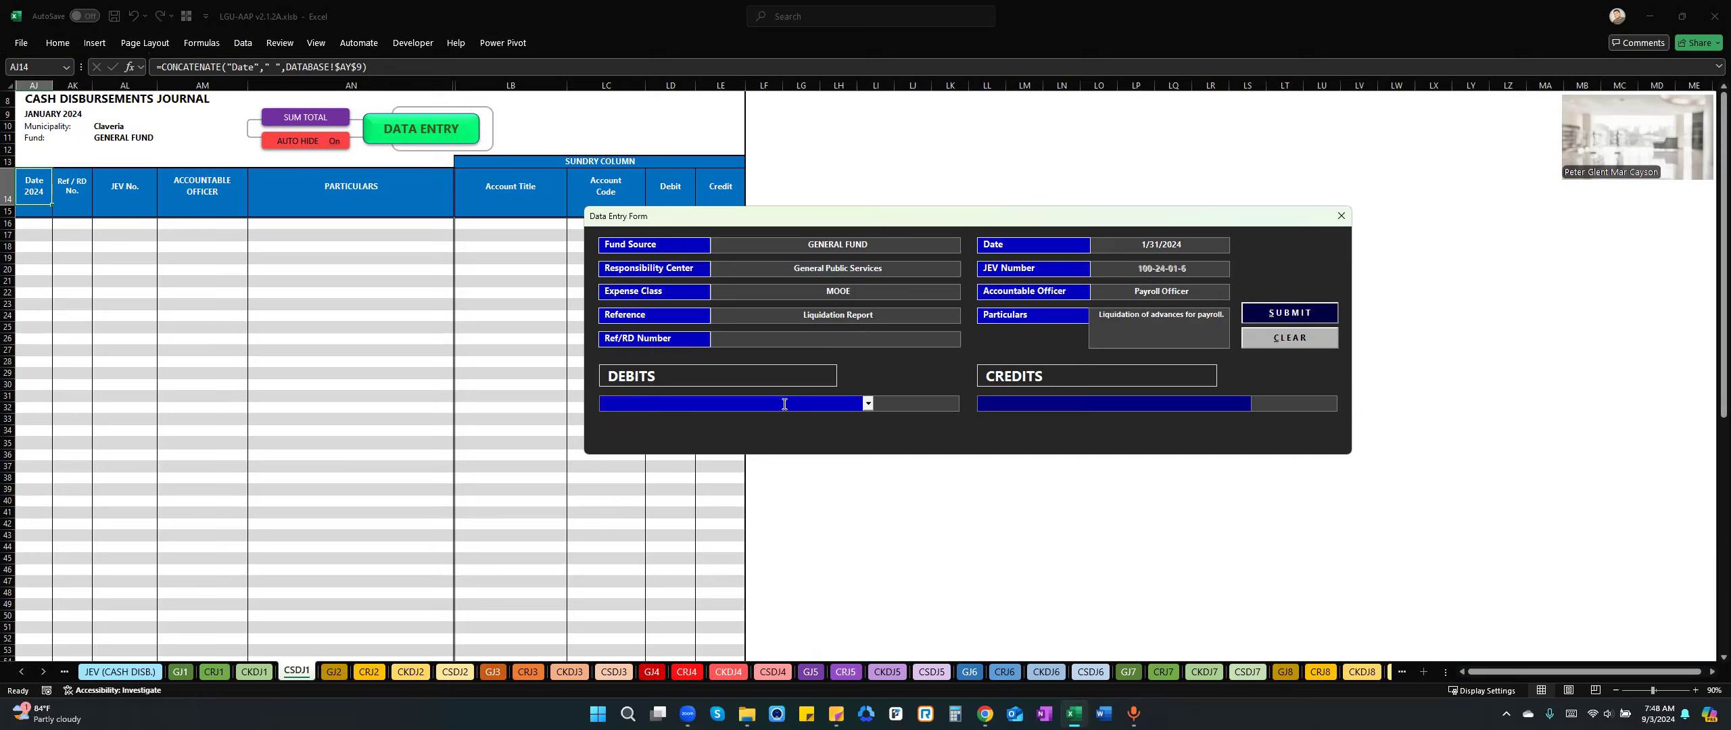
type("Sal")
key("Down")
key("Tab")
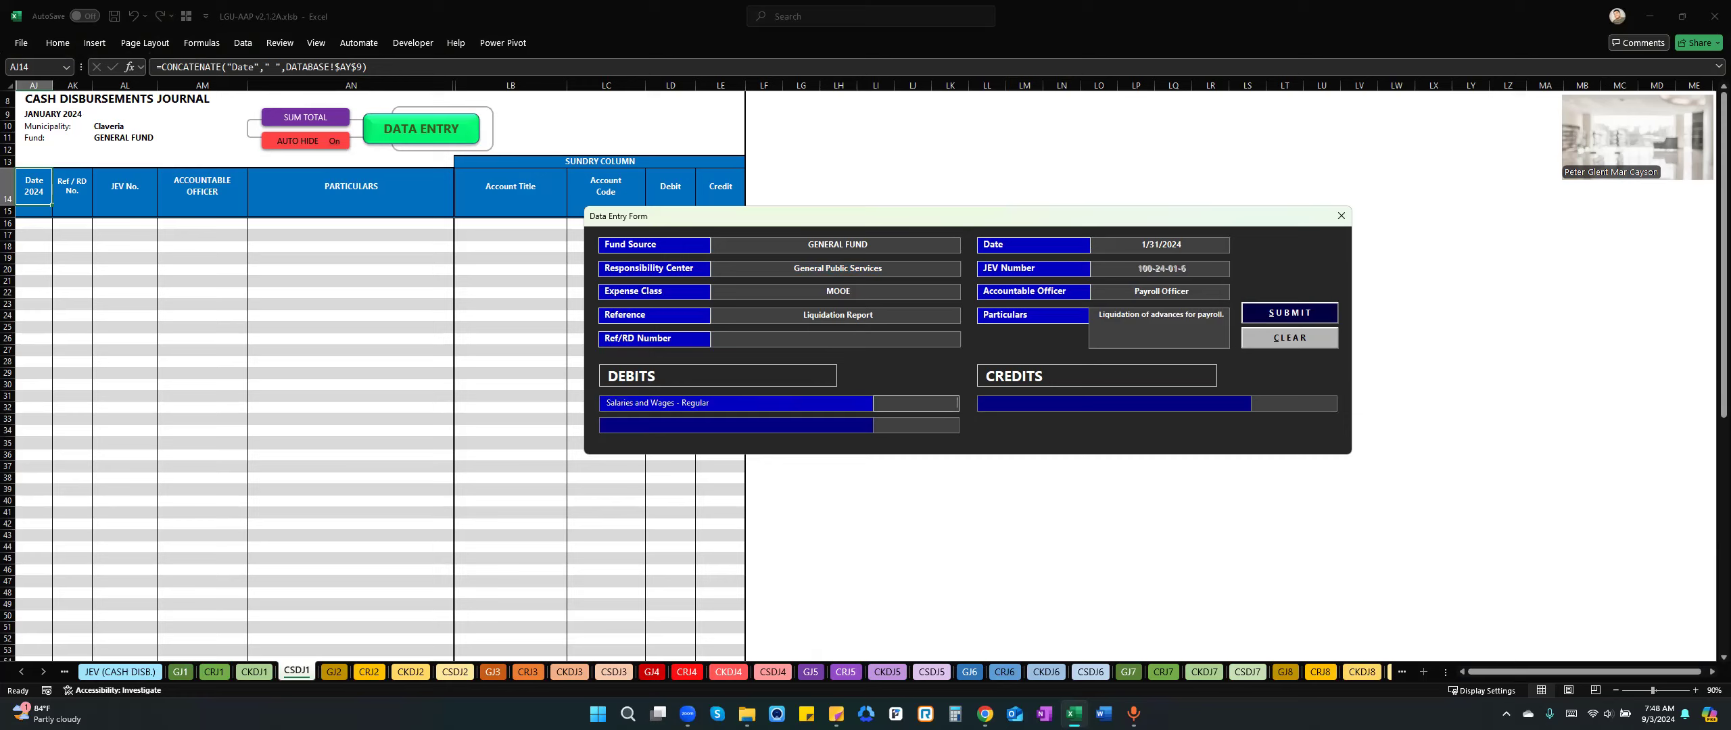
type("80000")
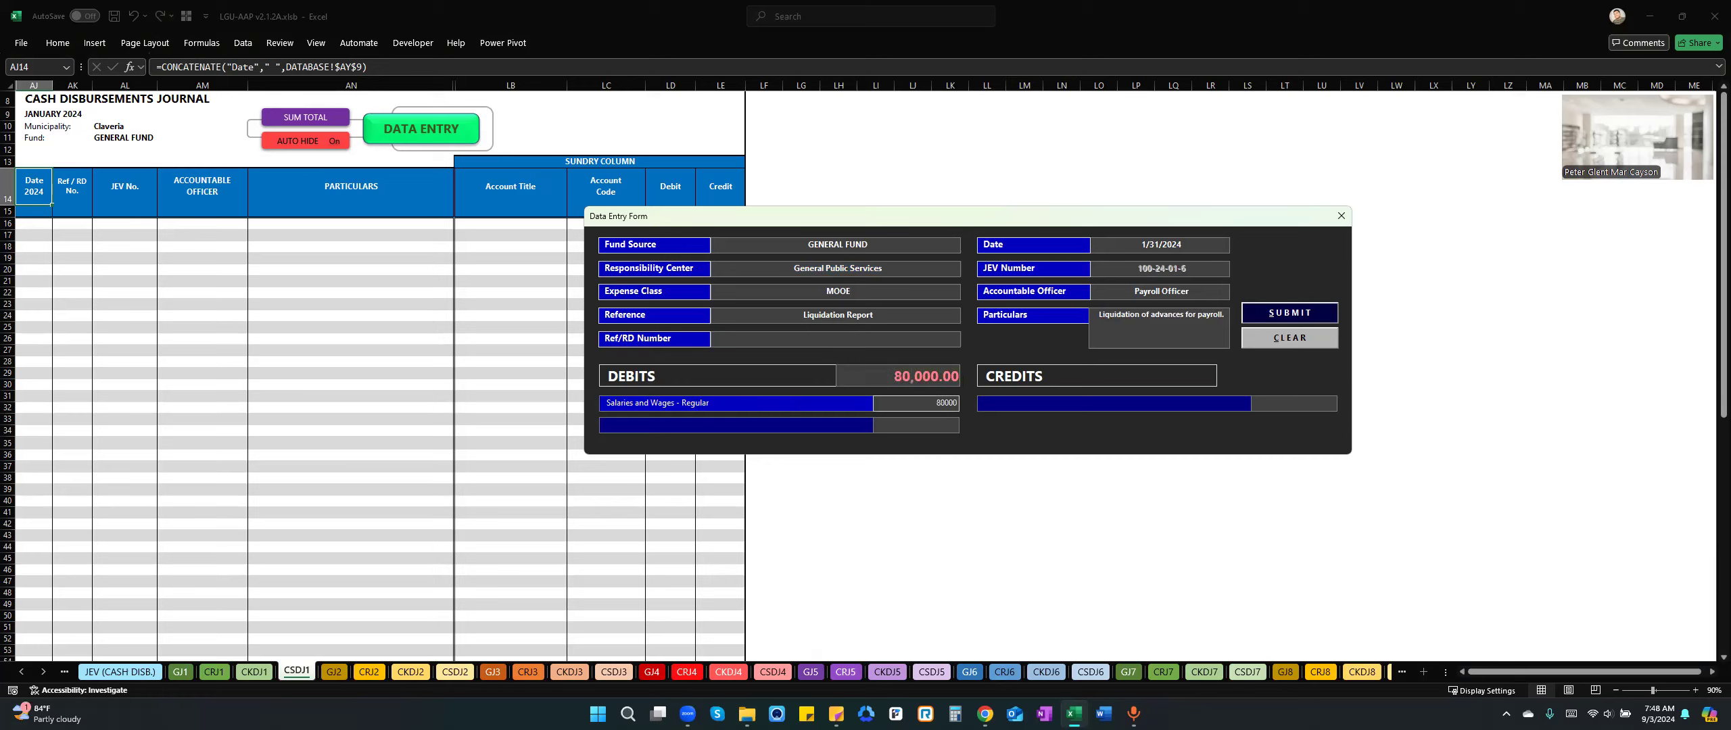
key("Tab")
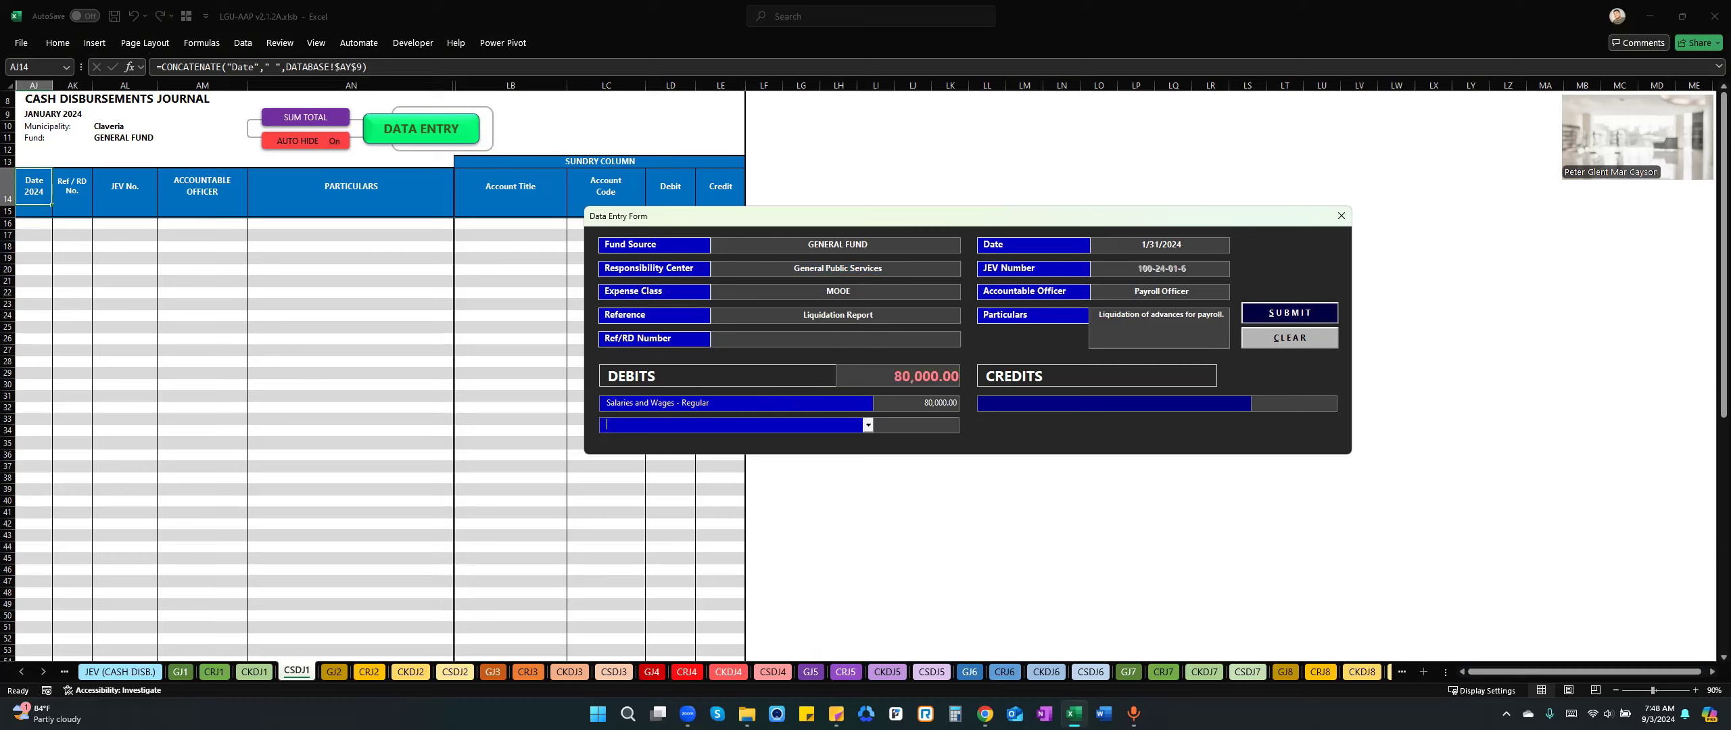
type("Due")
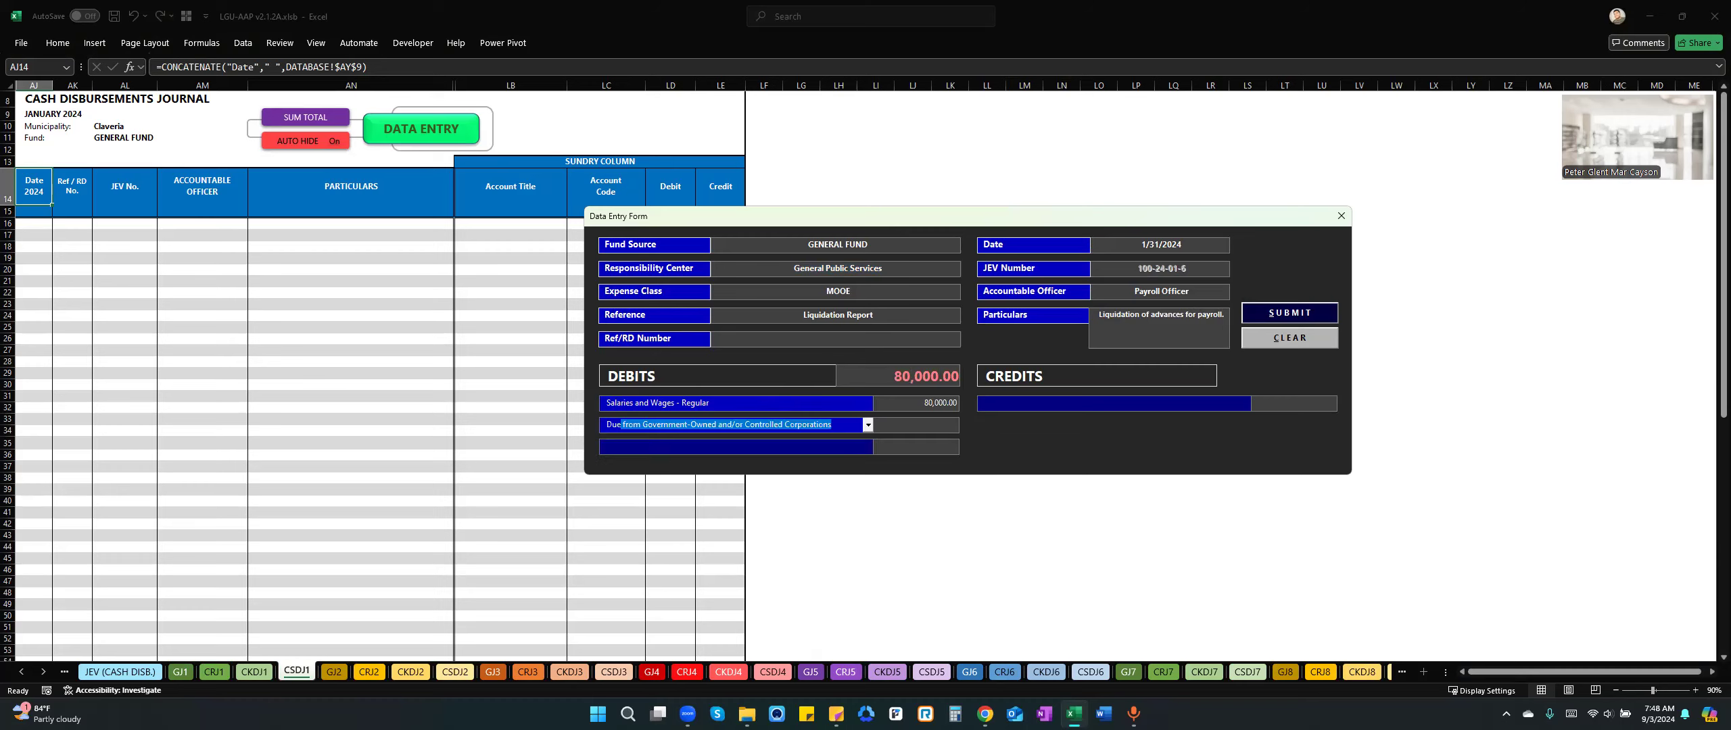
key("BackSpace")
key("BackSpace")
type("ue to BIR")
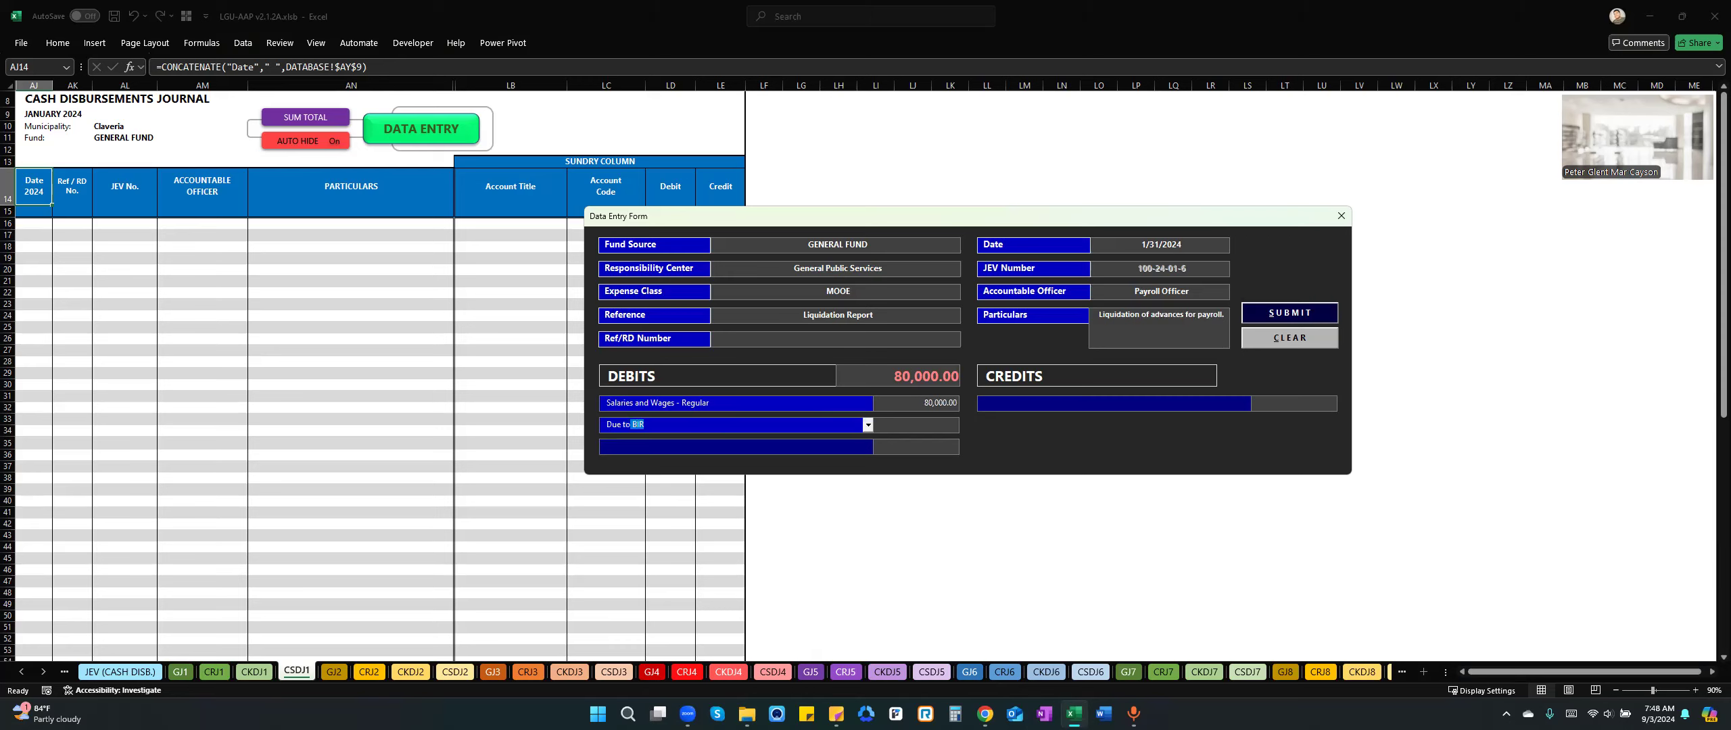
left_click(867, 424)
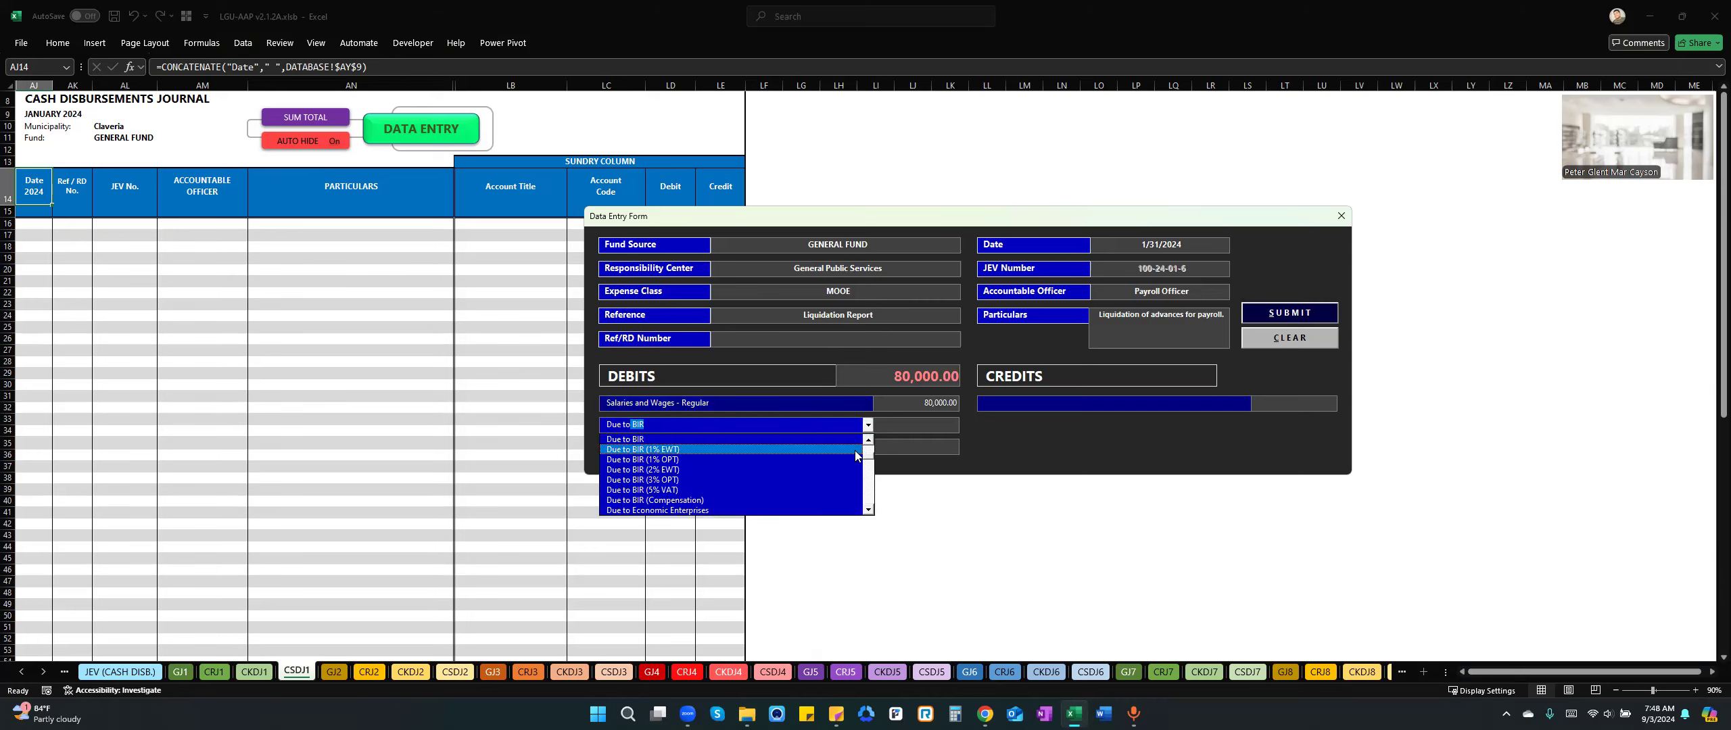
left_click(869, 510)
left_click(869, 510)
left_click(869, 511)
left_click(869, 510)
left_click(869, 510)
left_click(869, 511)
left_click(869, 510)
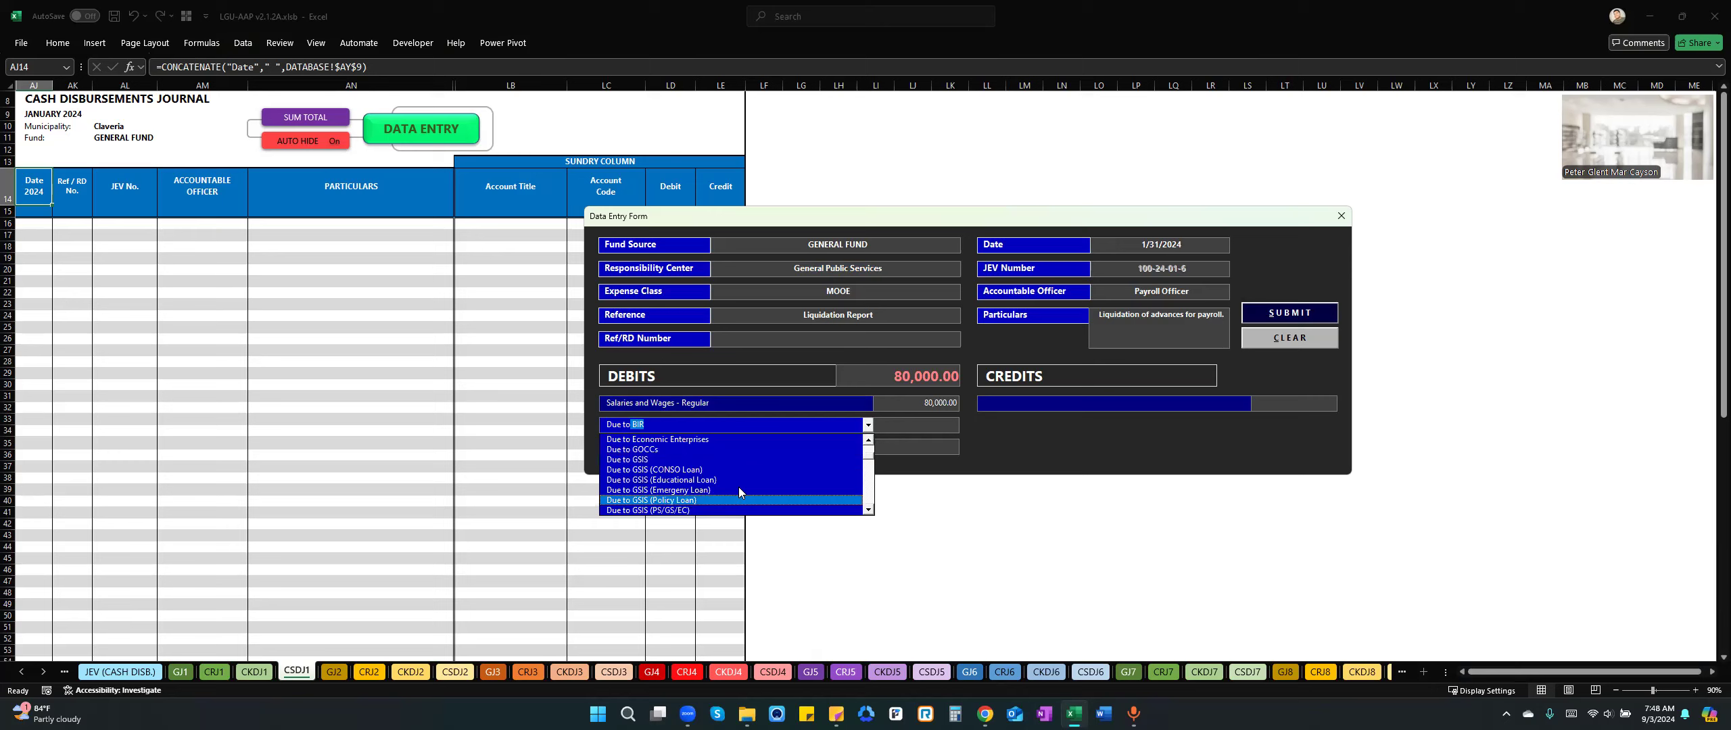
scroll(731, 497, "up", 10)
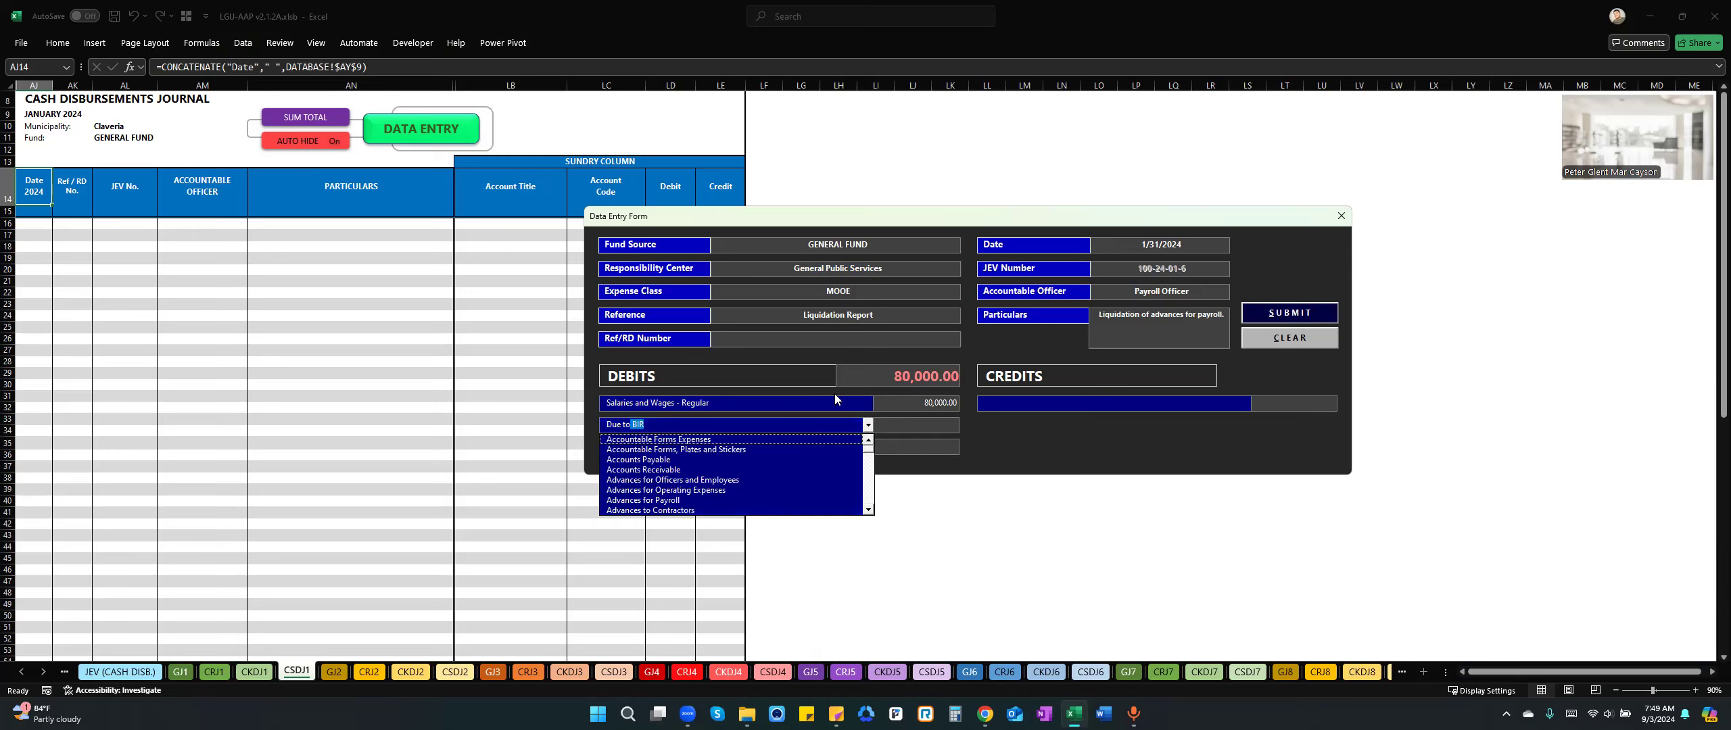
Set the Salaries and Wages - Regular debit to 100,000 and clear the account of the second debit line.
left_click(907, 404)
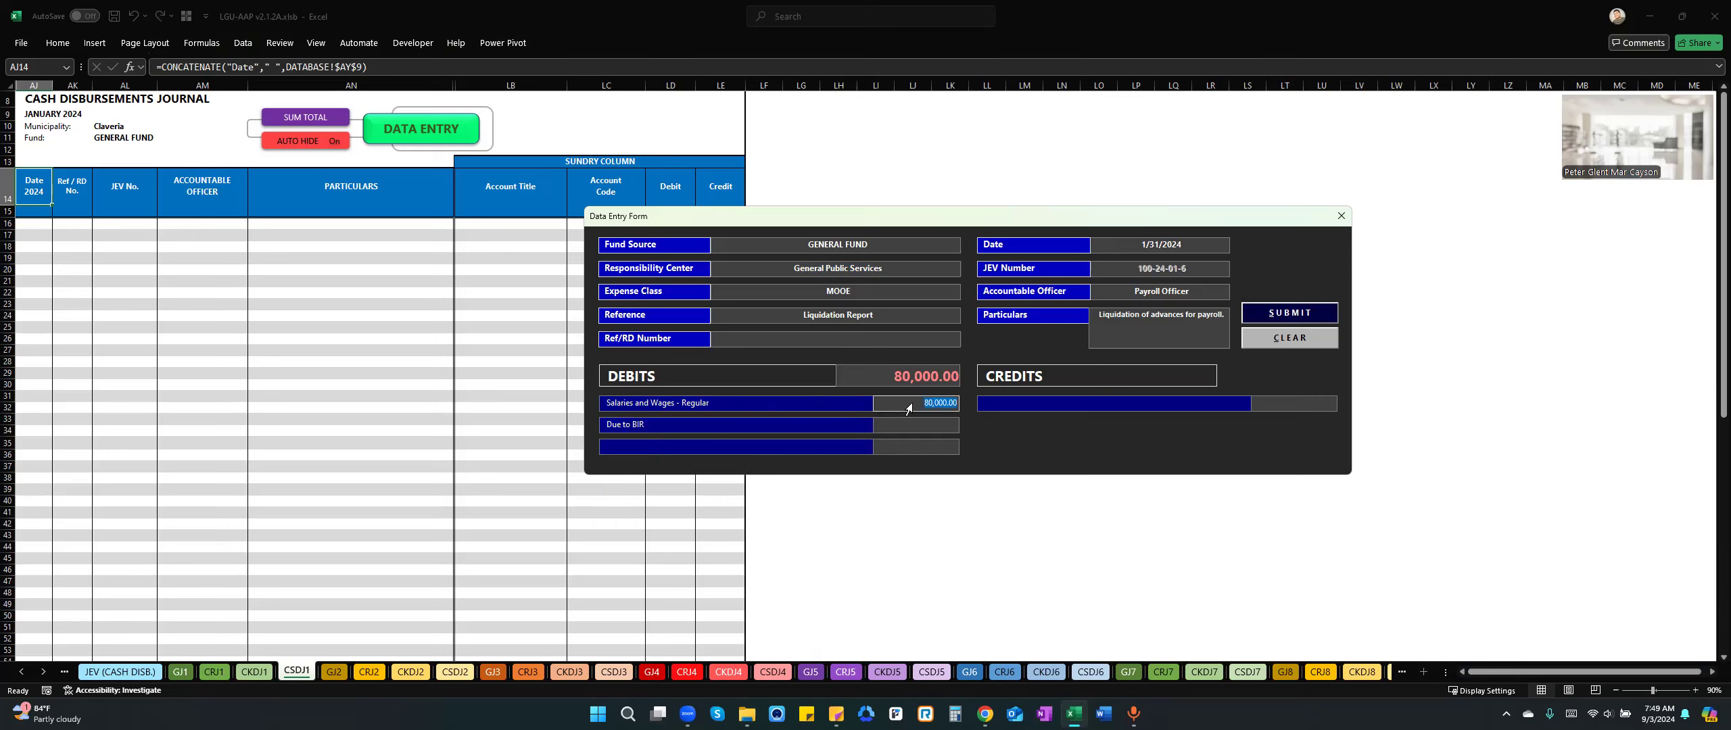
type("10000")
key("Tab")
key("BackSpace")
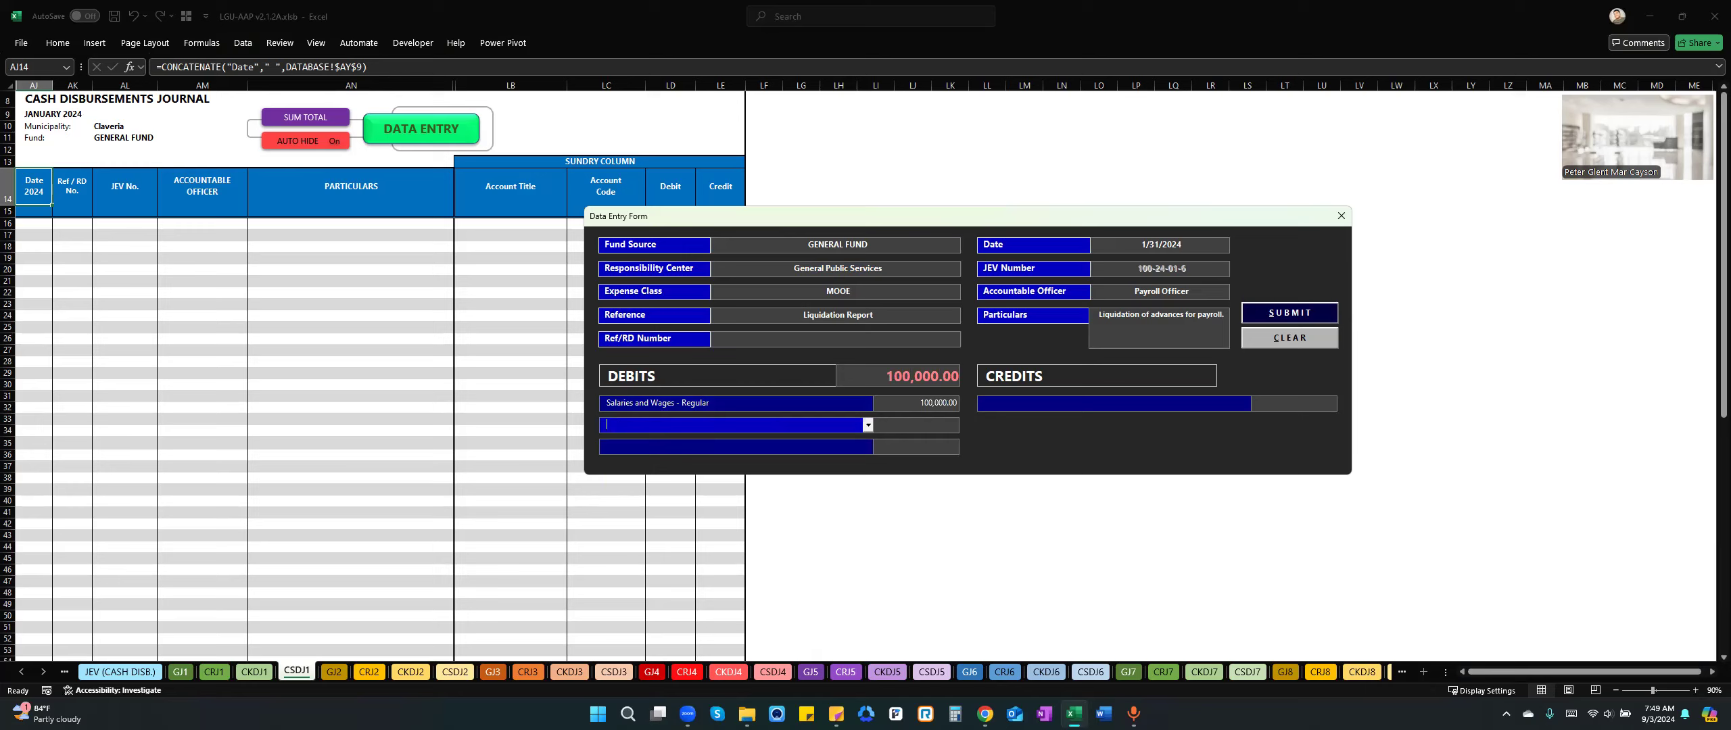
Add a credit line for Advances for Payroll with an amount of 100,000.
left_click(1061, 402)
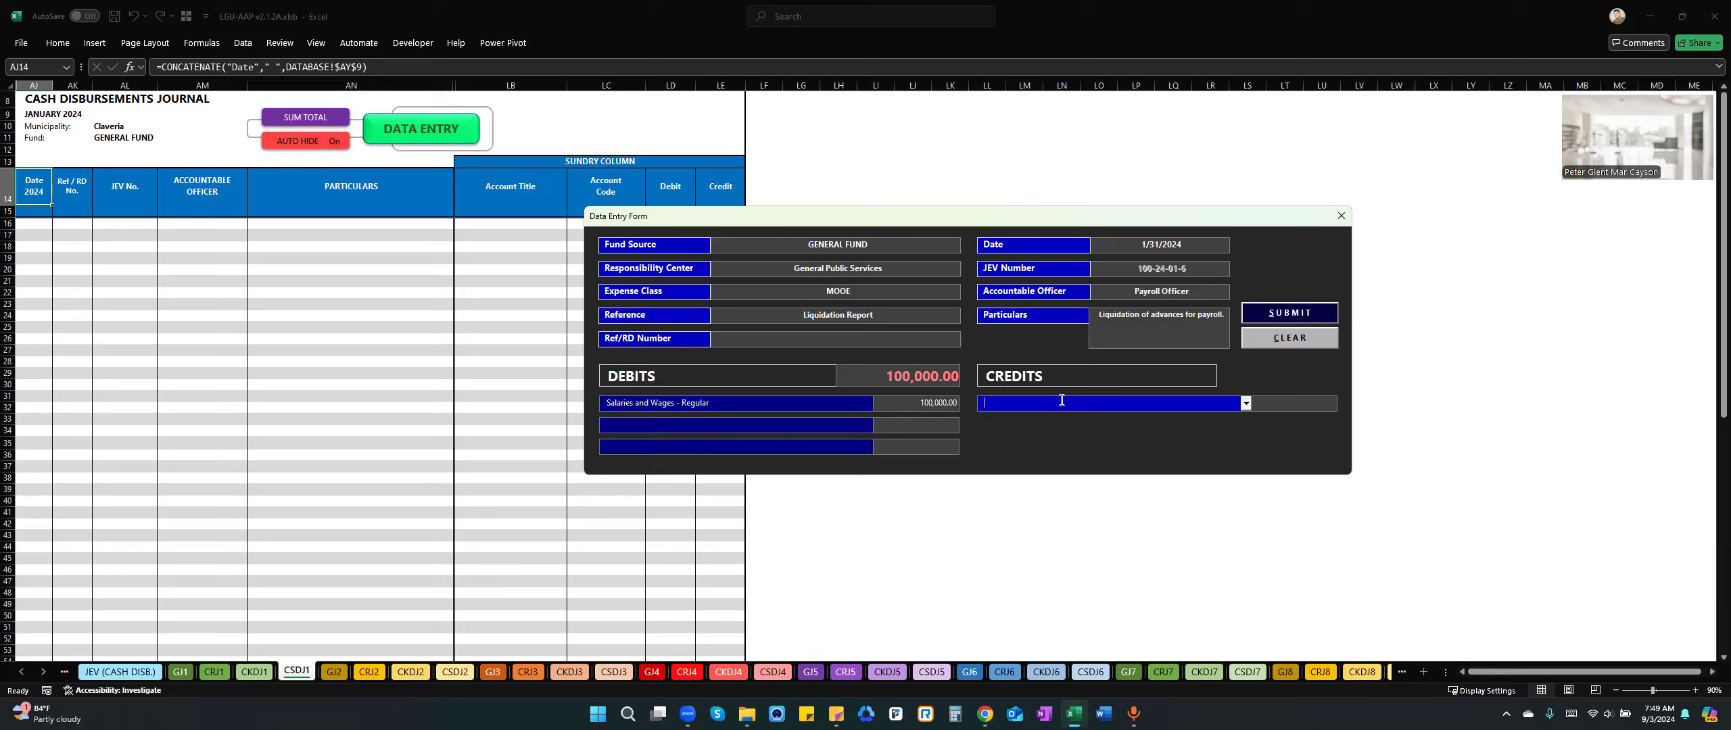
type("Advan")
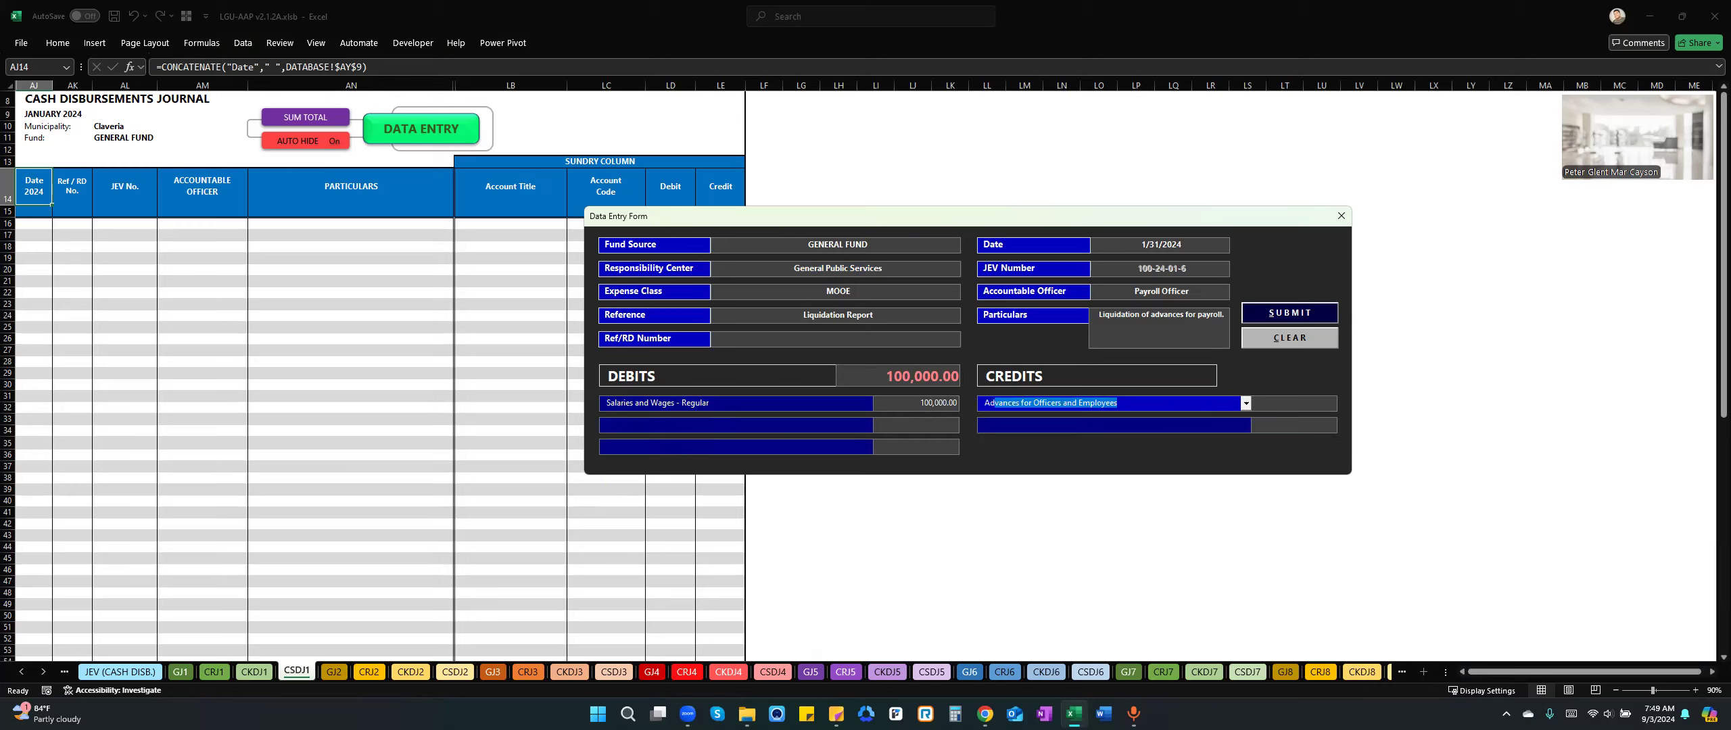
type("ces for Payroll")
key("Tab")
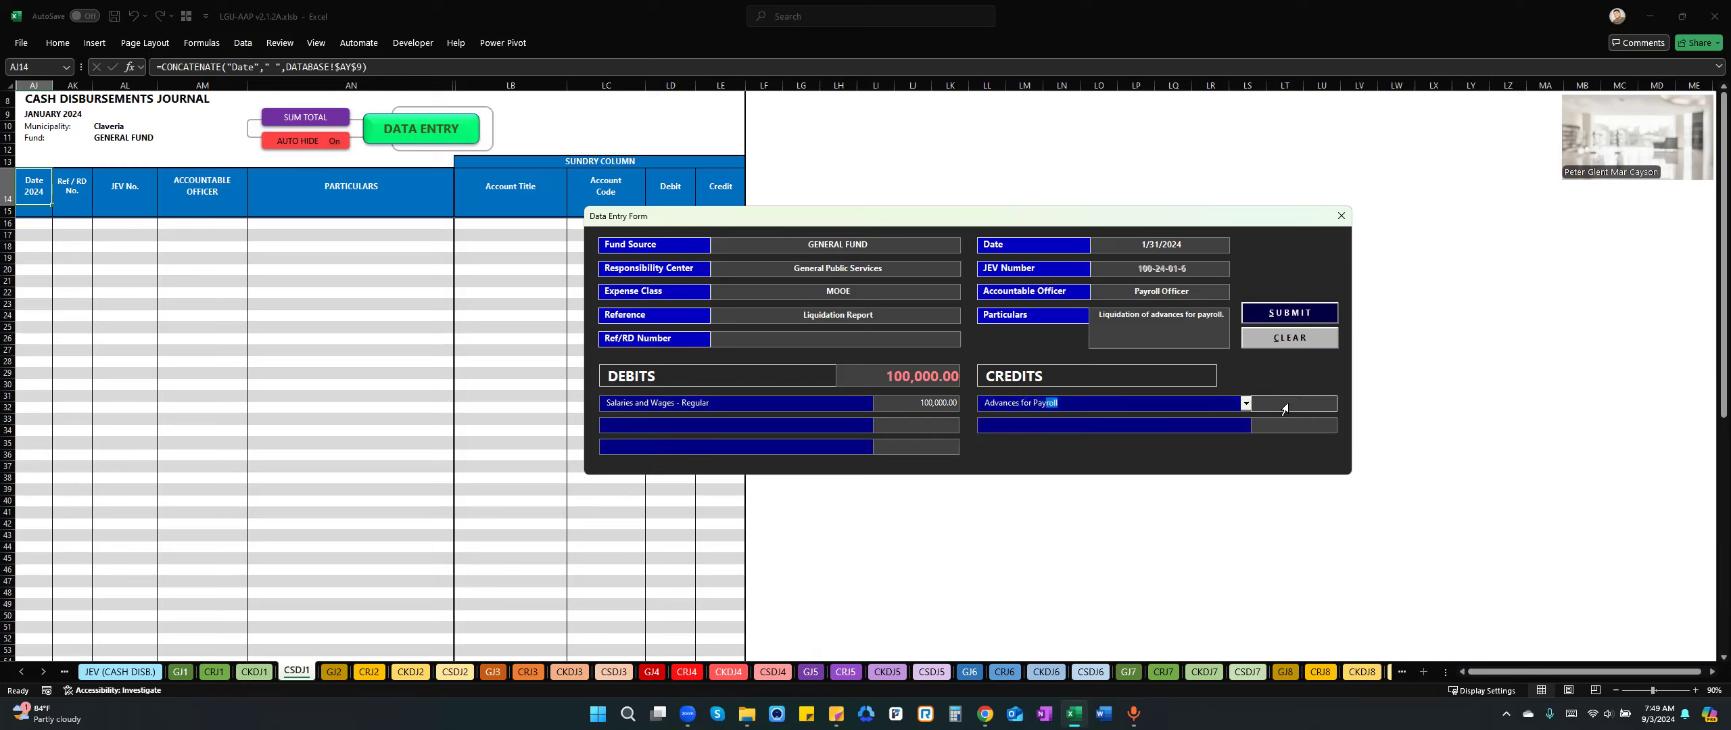
type("100000")
left_click(1291, 433)
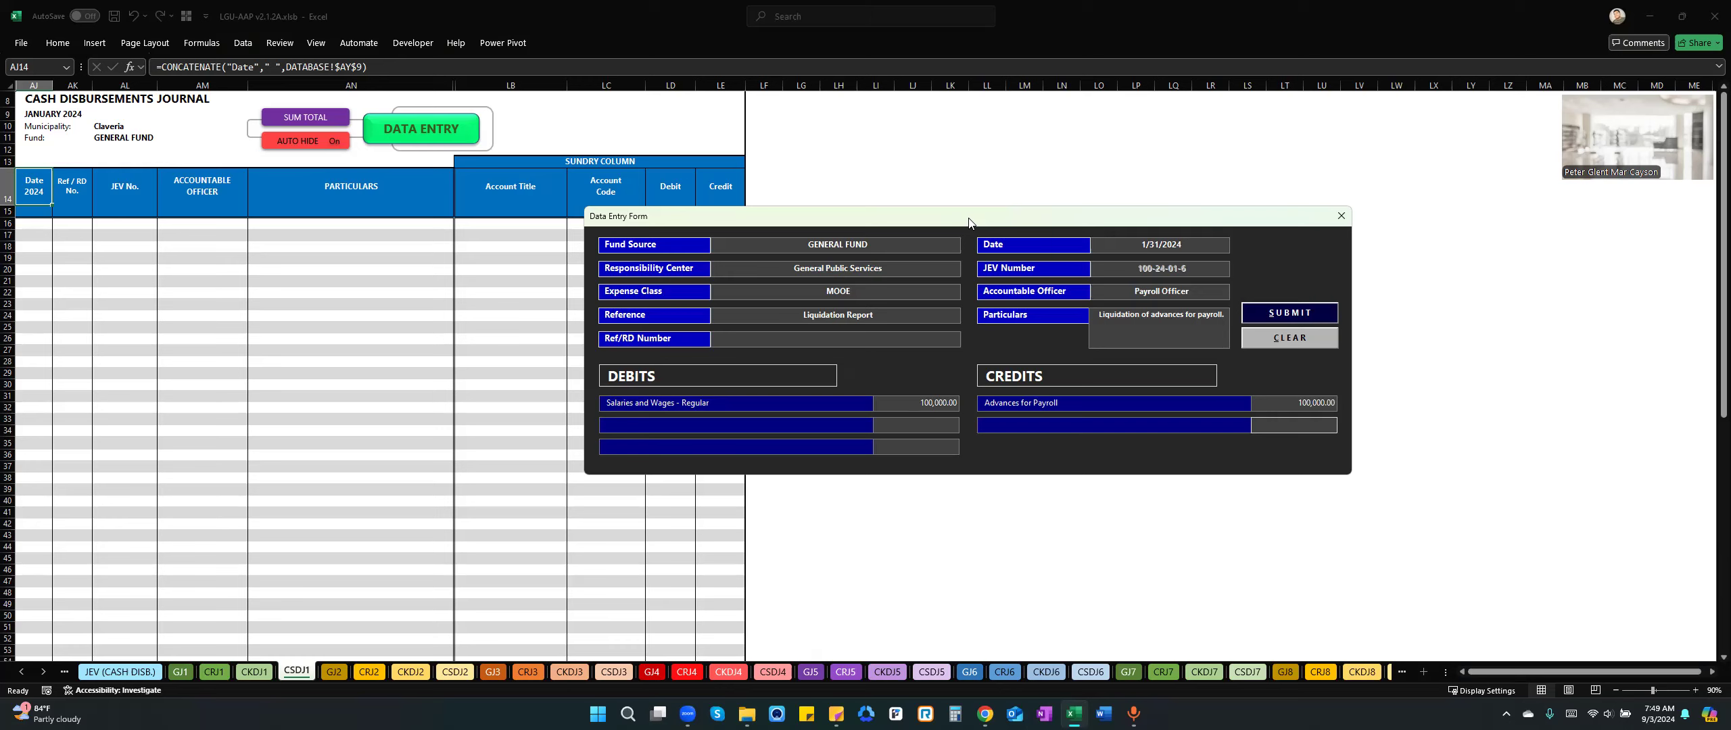
Enter 001 as the Ref/RD number, post the payroll liquidation entry and close the data entry form.
left_click_drag(969, 223, 1014, 292)
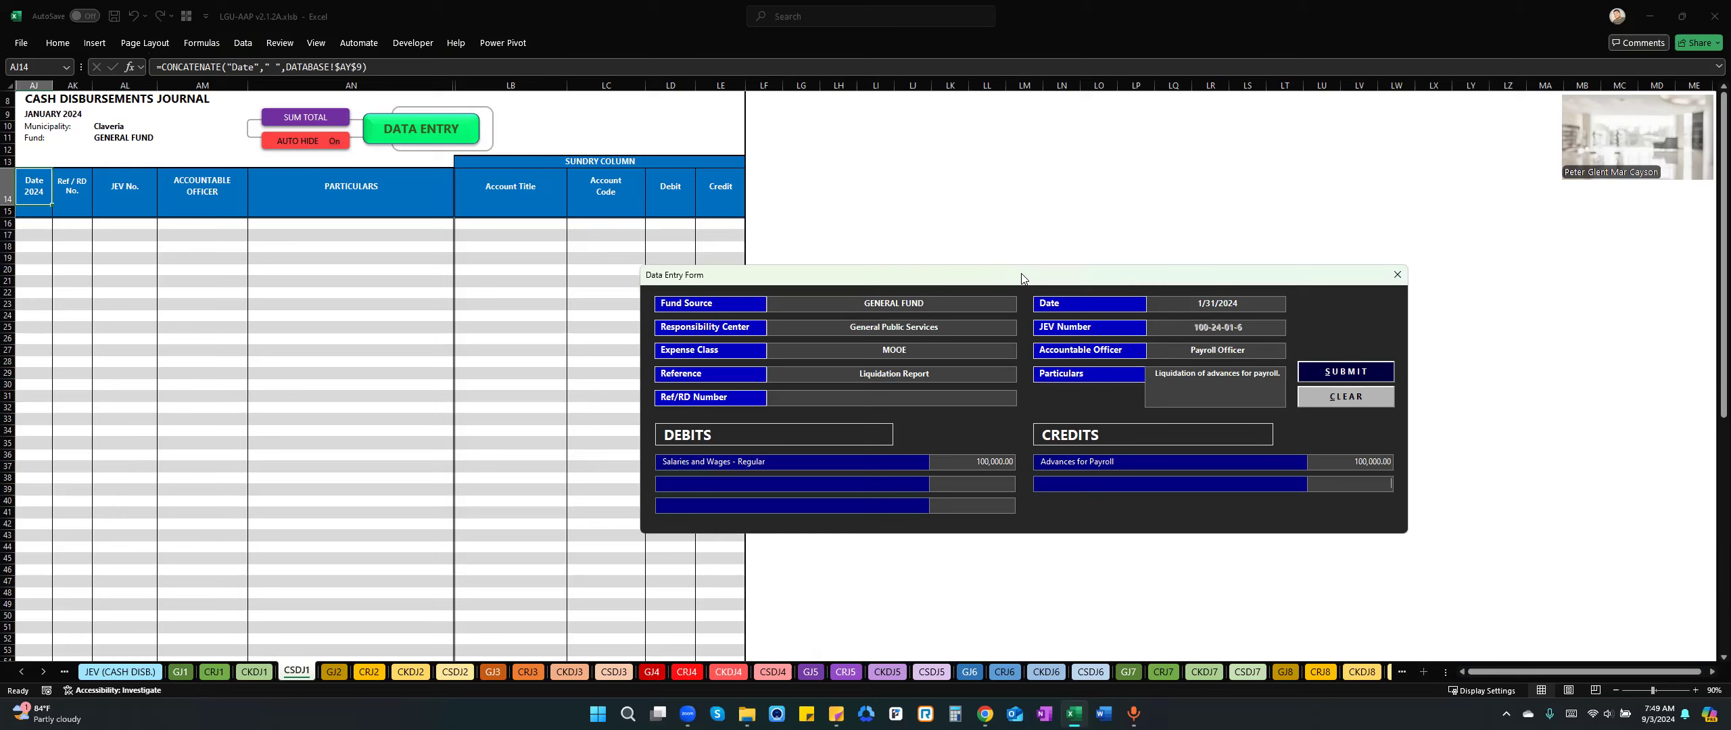
left_click(1346, 371)
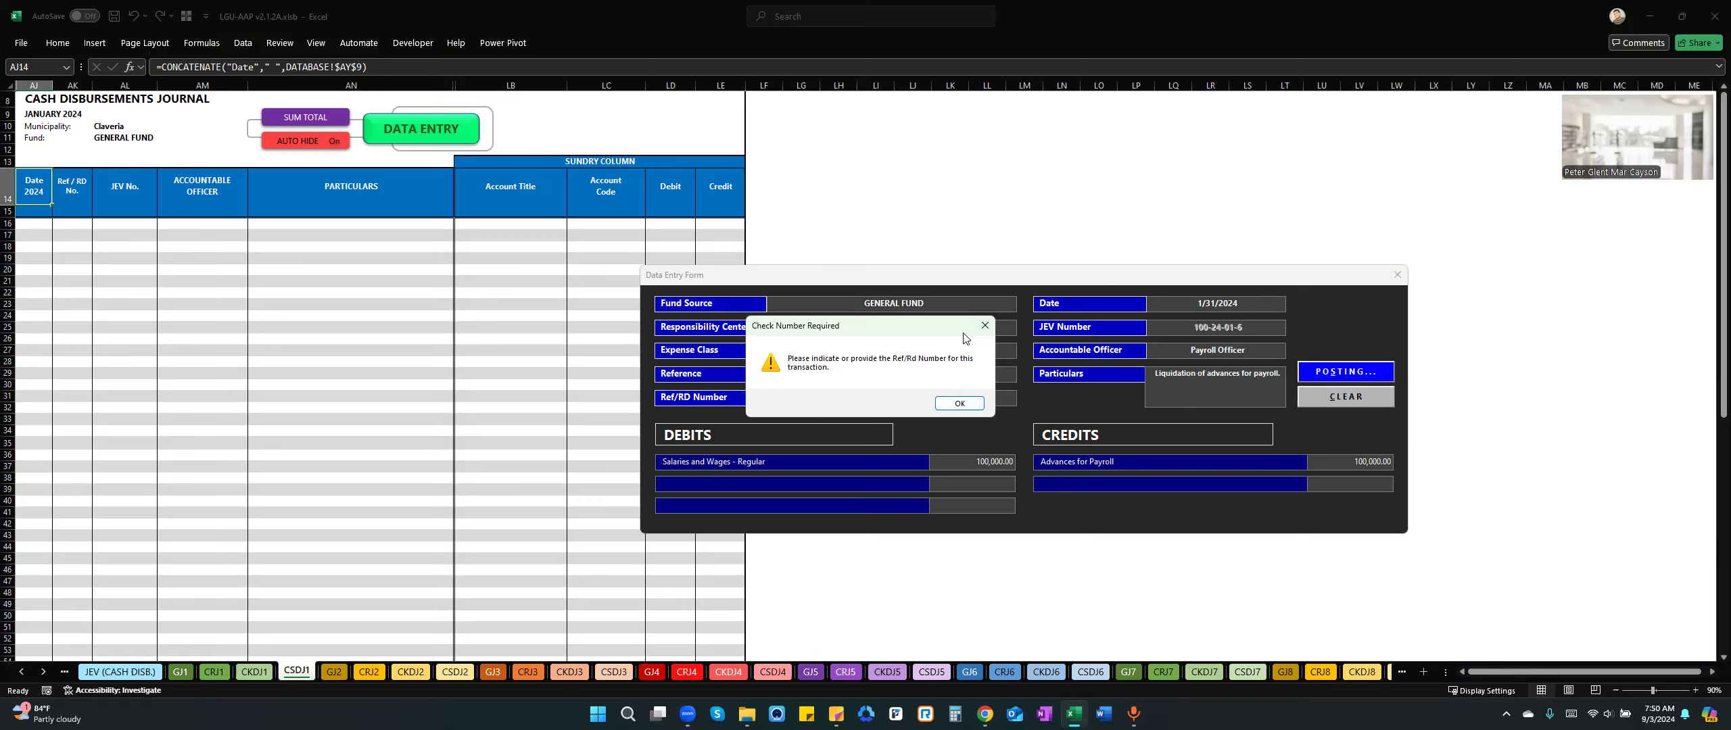
left_click(984, 327)
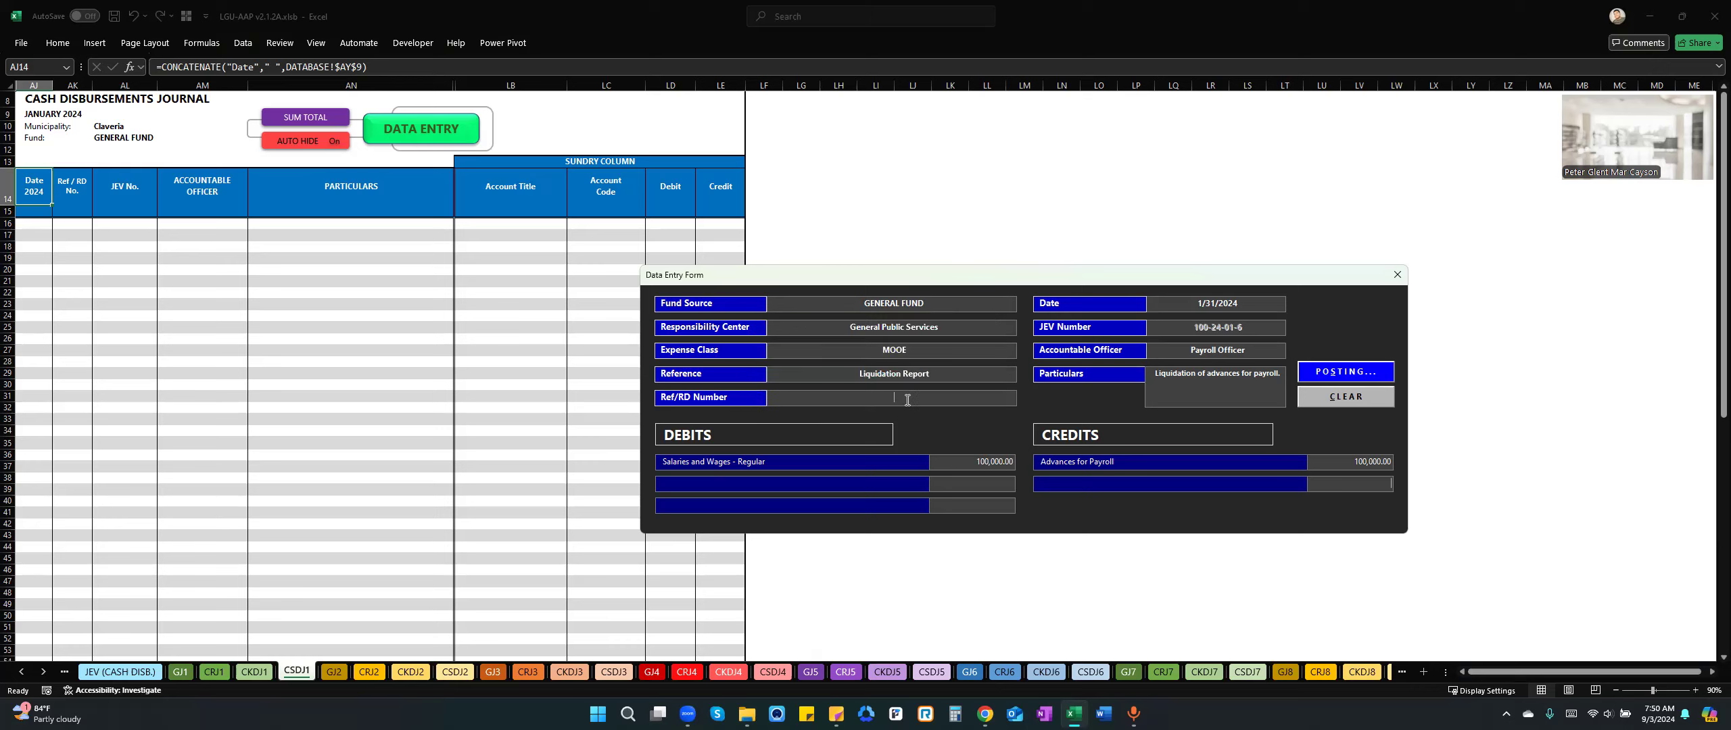
type("001")
key("Return")
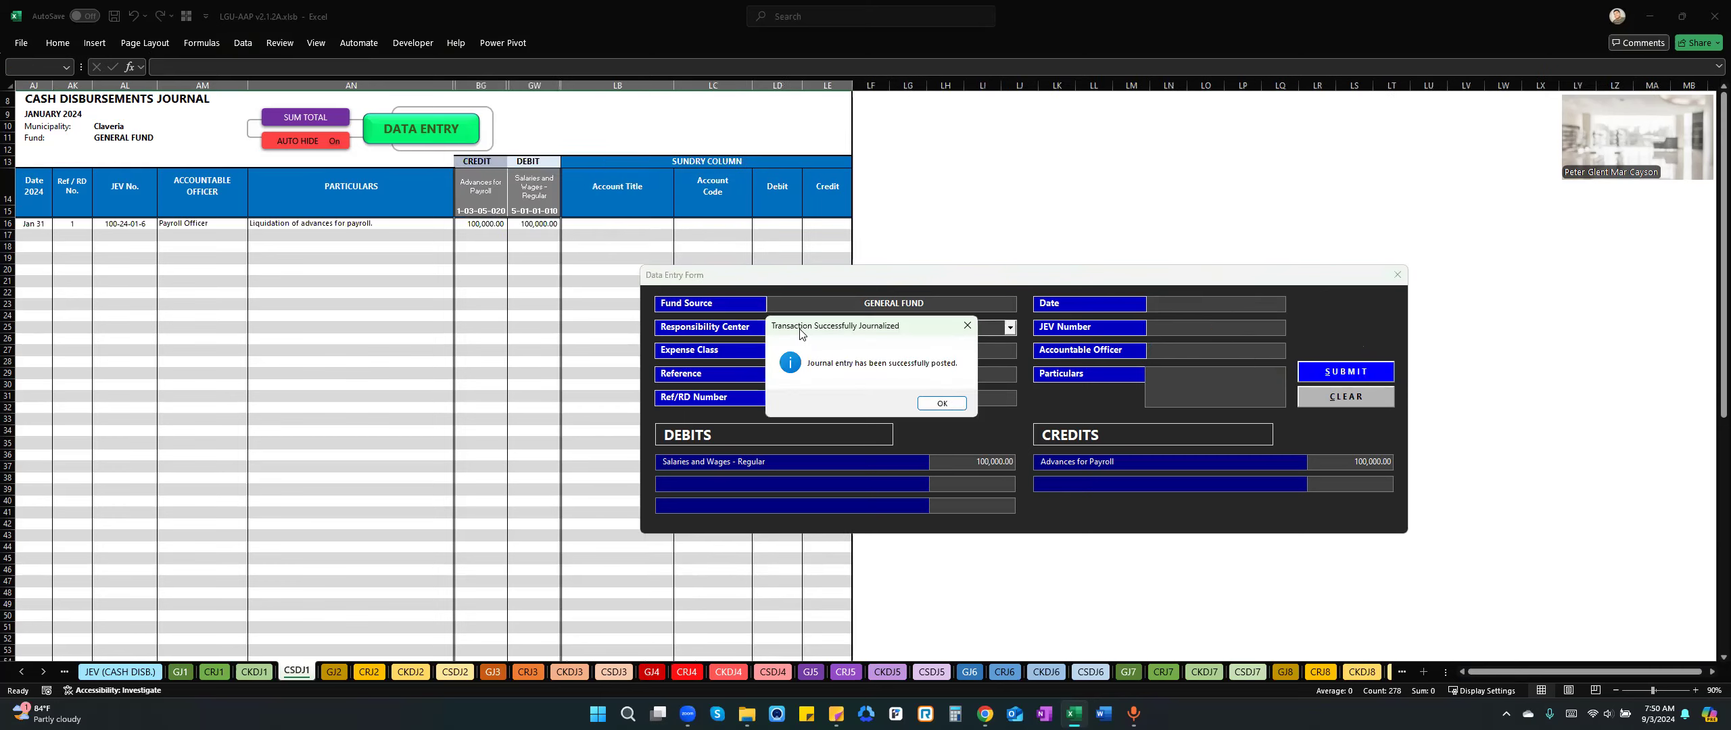
left_click(941, 403)
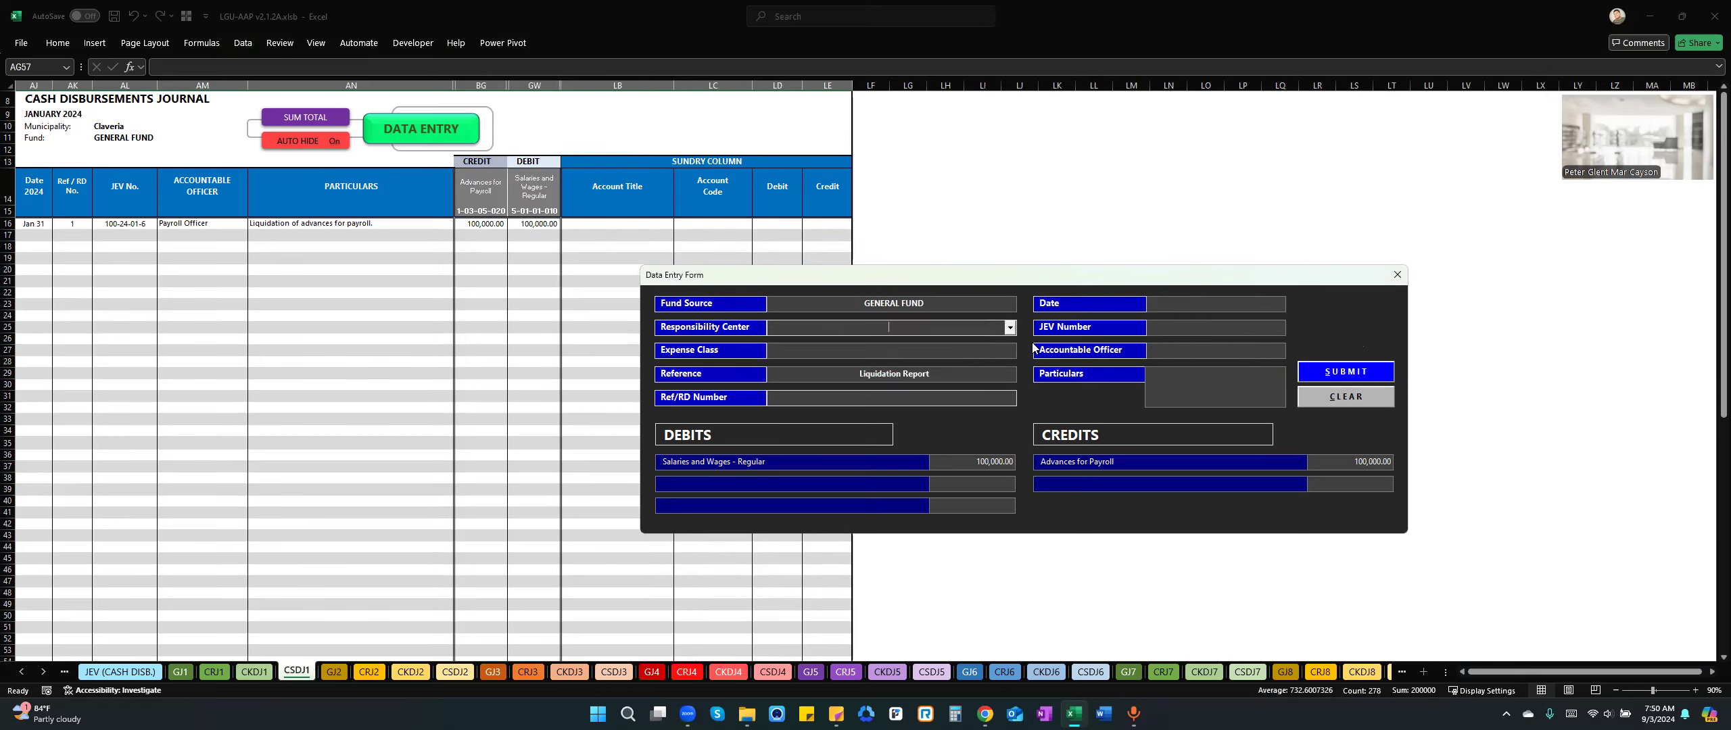
left_click(1395, 274)
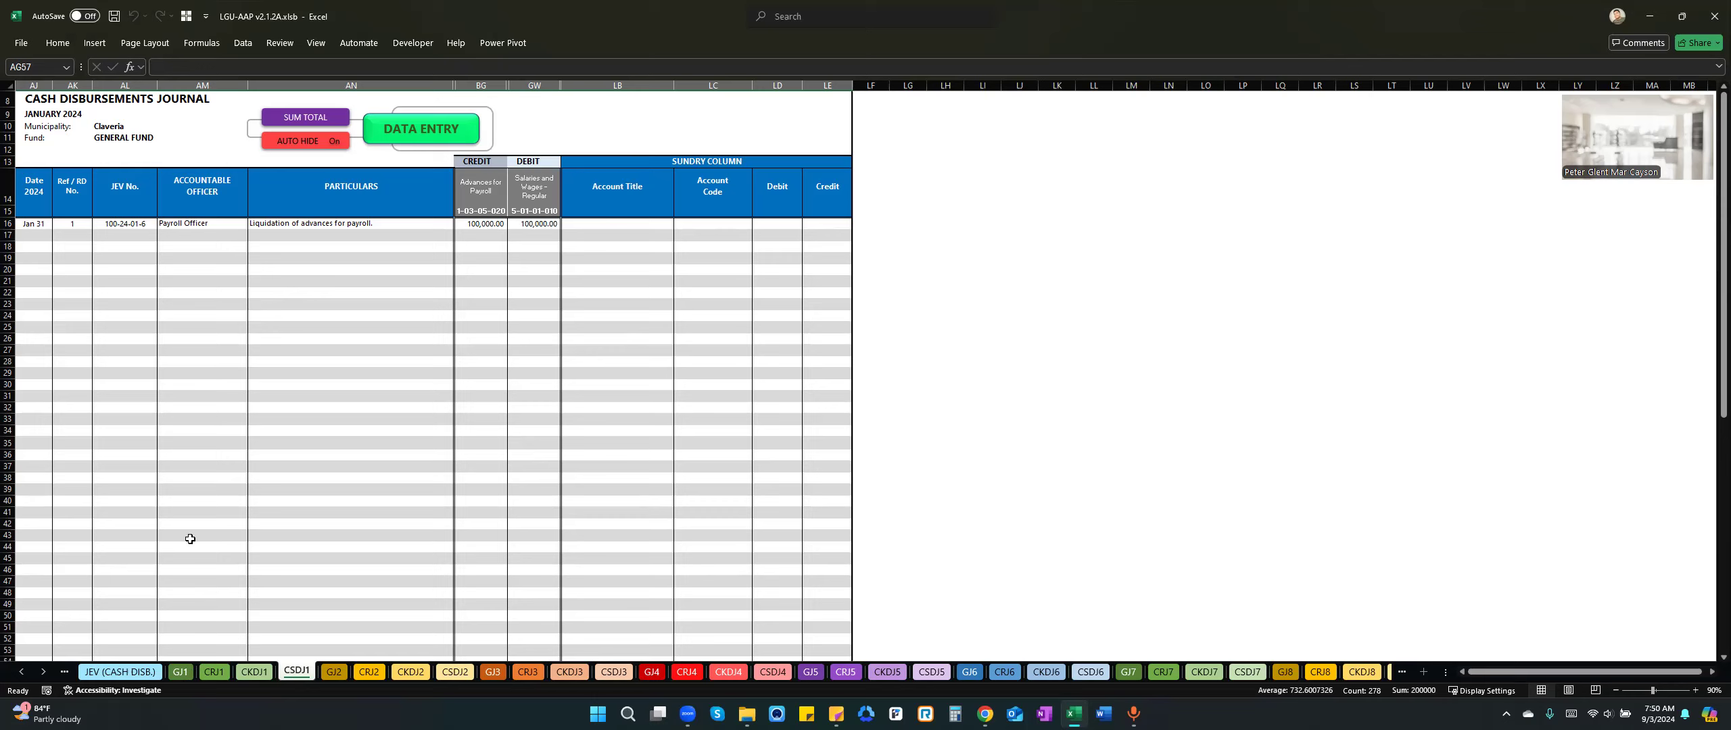
Review the January journals in turn on sheets GJ1, CRJ1, CKDJ1 and CSDJ1.
left_click(181, 672)
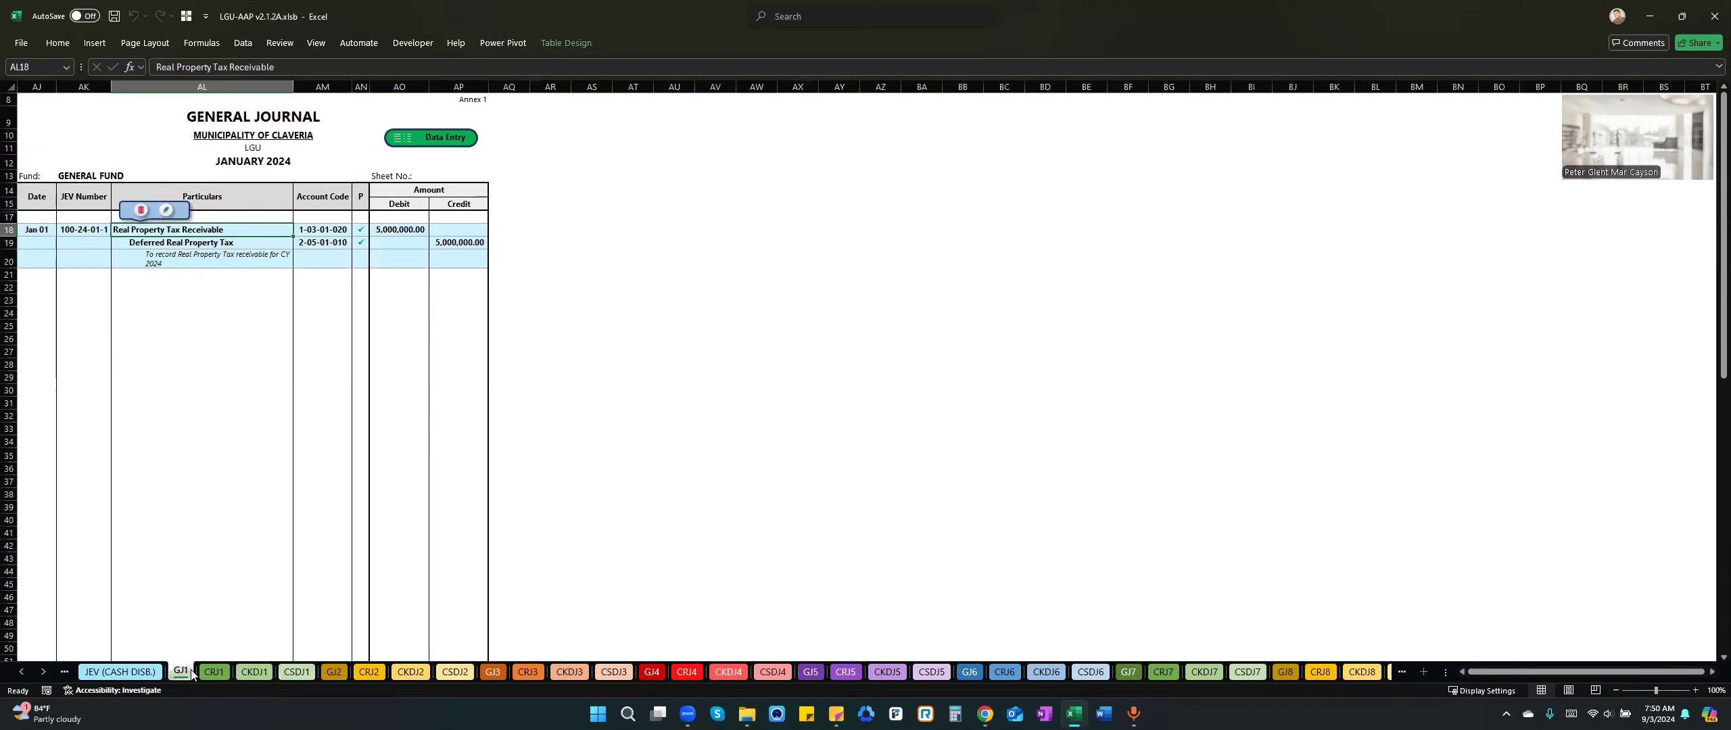
left_click(214, 671)
left_click(265, 671)
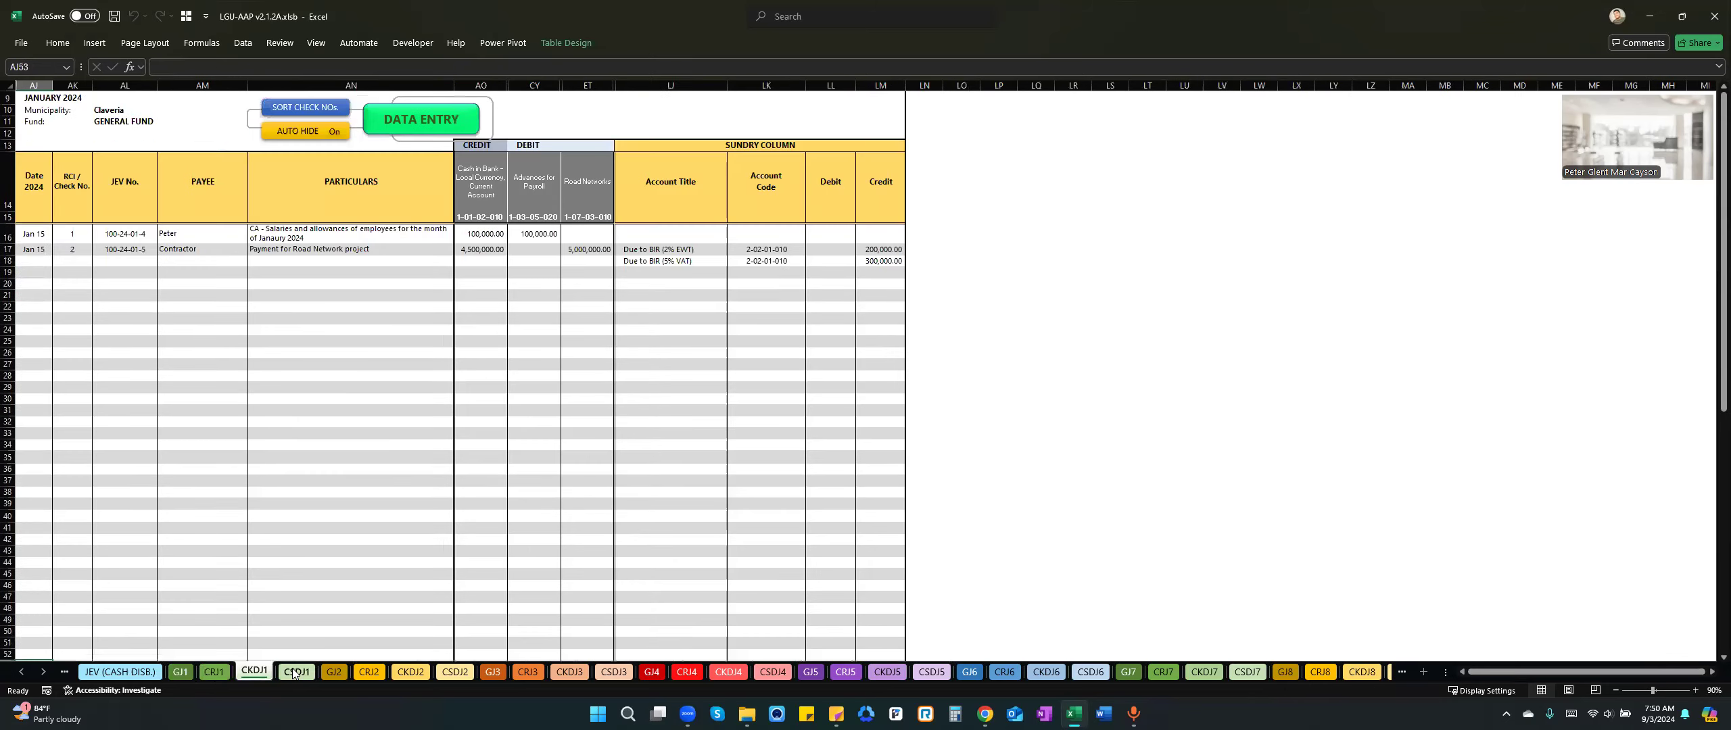
left_click(296, 671)
Examine the debit and credit totals of the pre-closing trial balance on sheet PRE_CTB and return to its beginning.
left_click(21, 671)
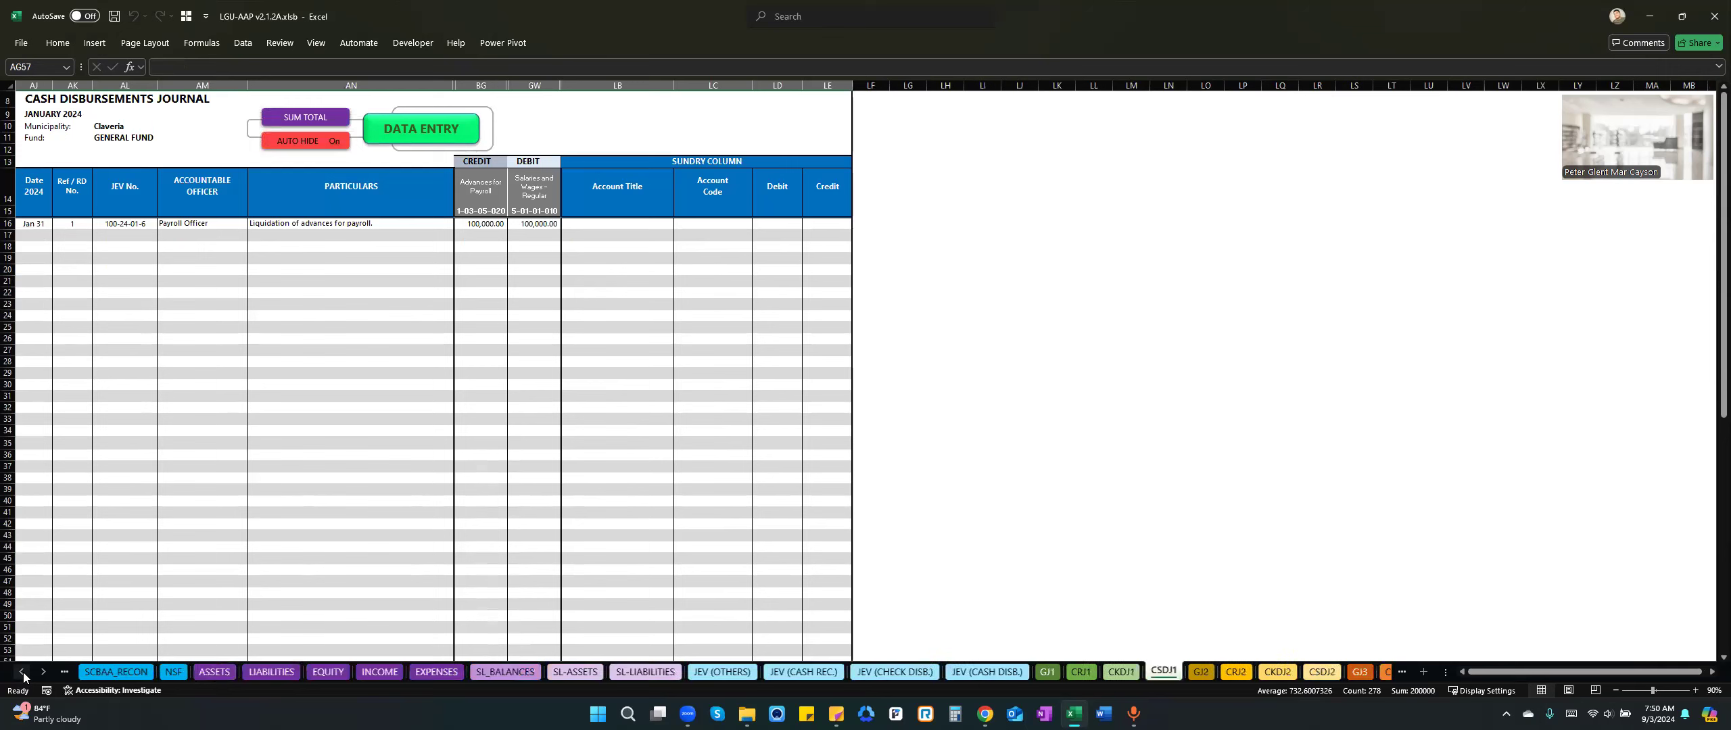
left_click(198, 672)
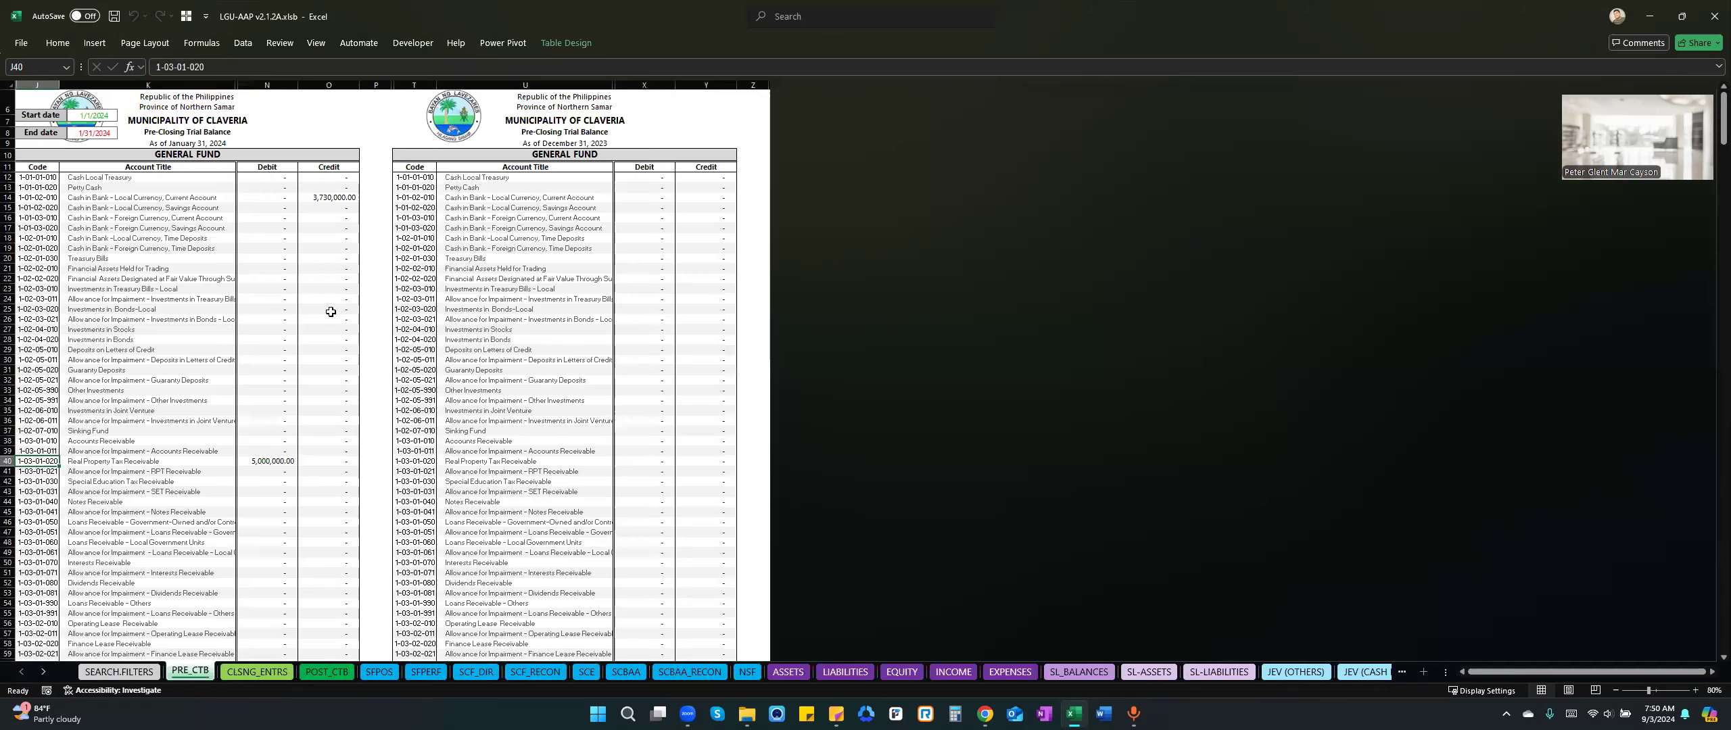
left_click(282, 419)
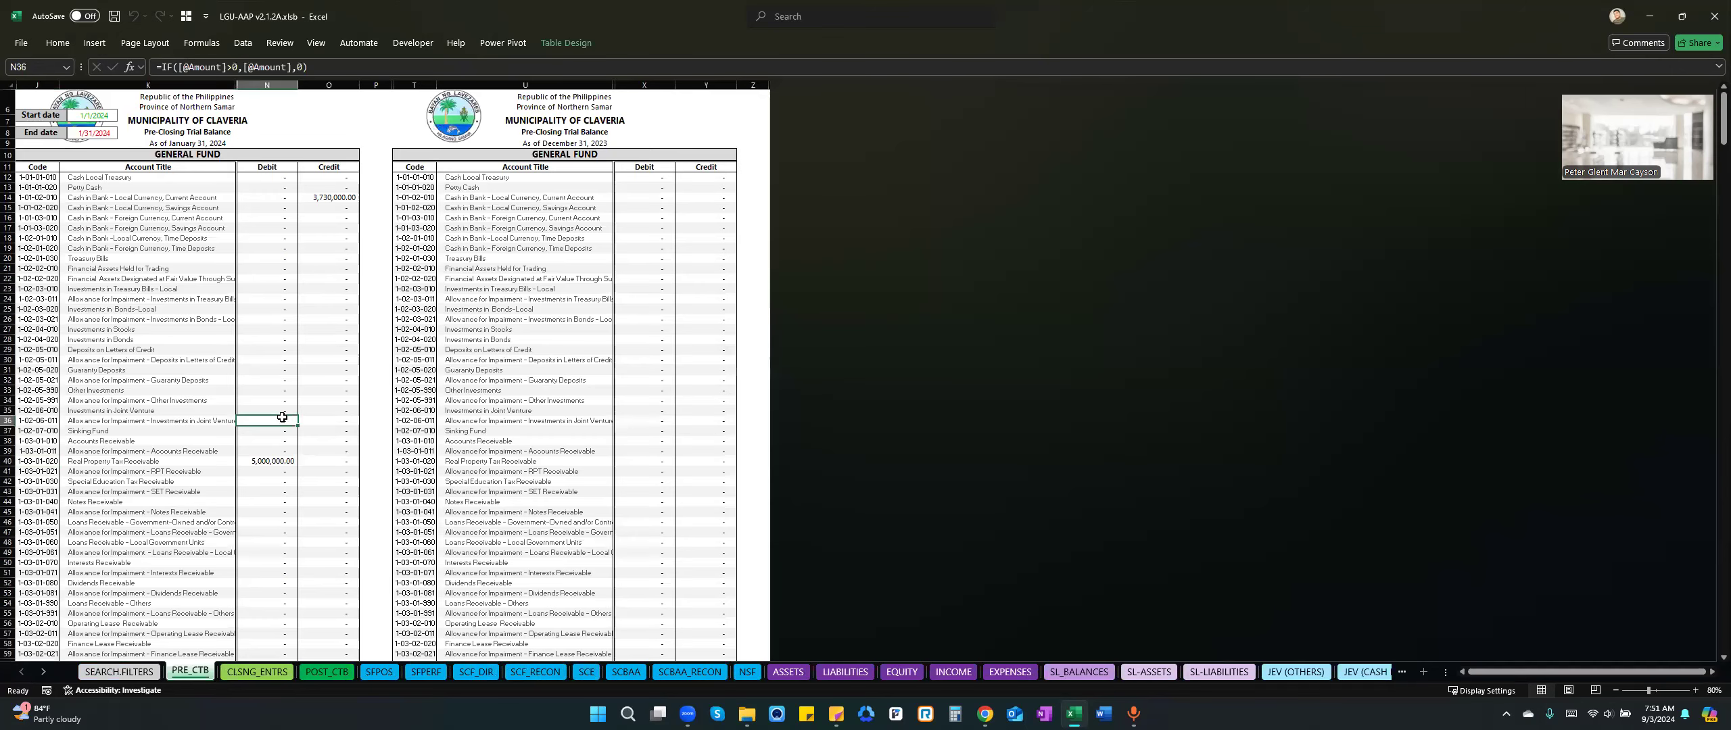
key("ctrl+Down")
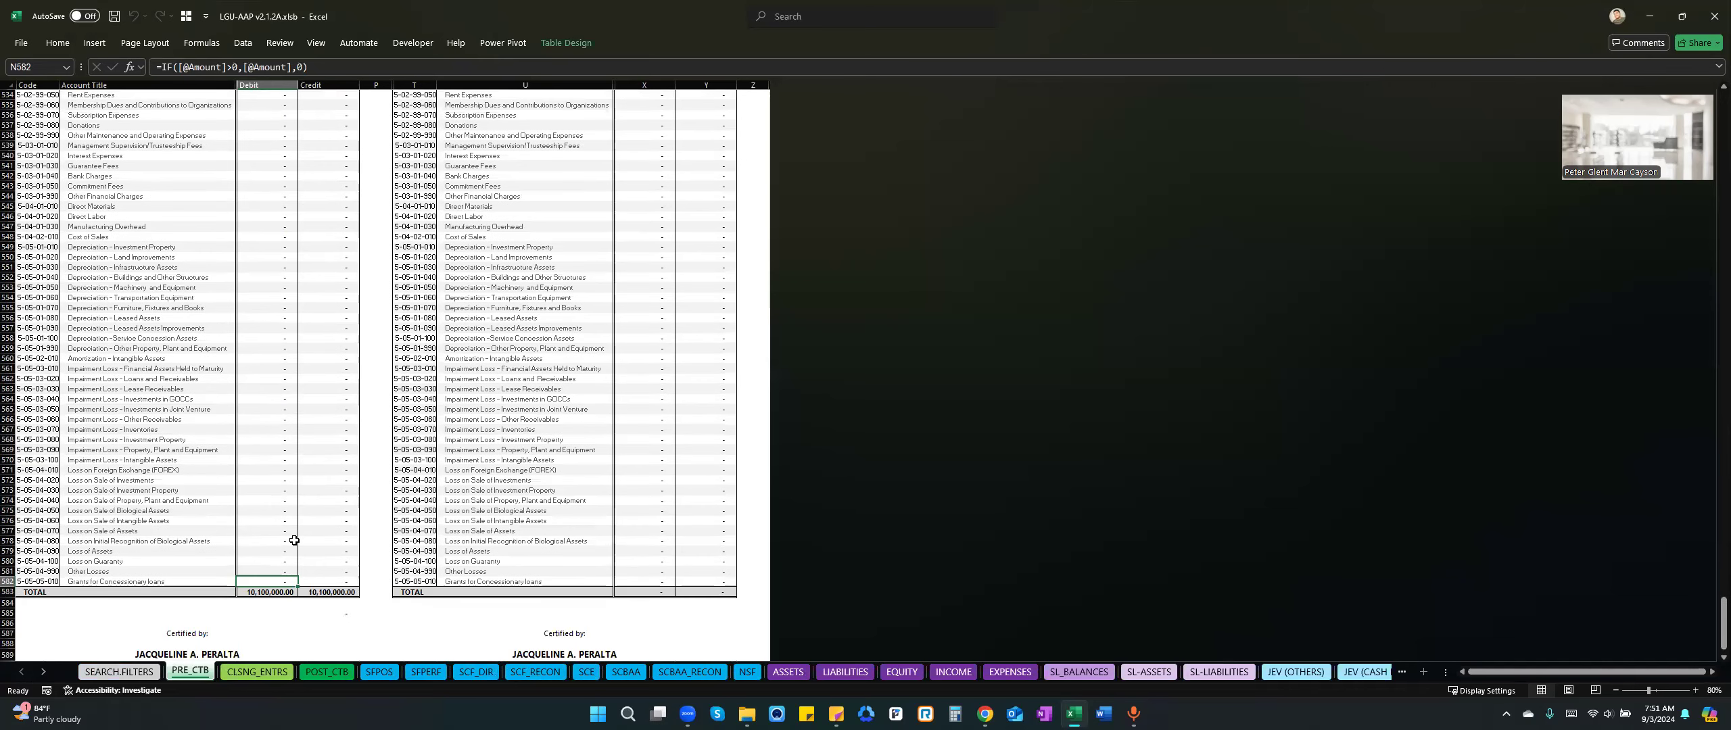
left_click(268, 611)
left_click(280, 593)
left_click(327, 593)
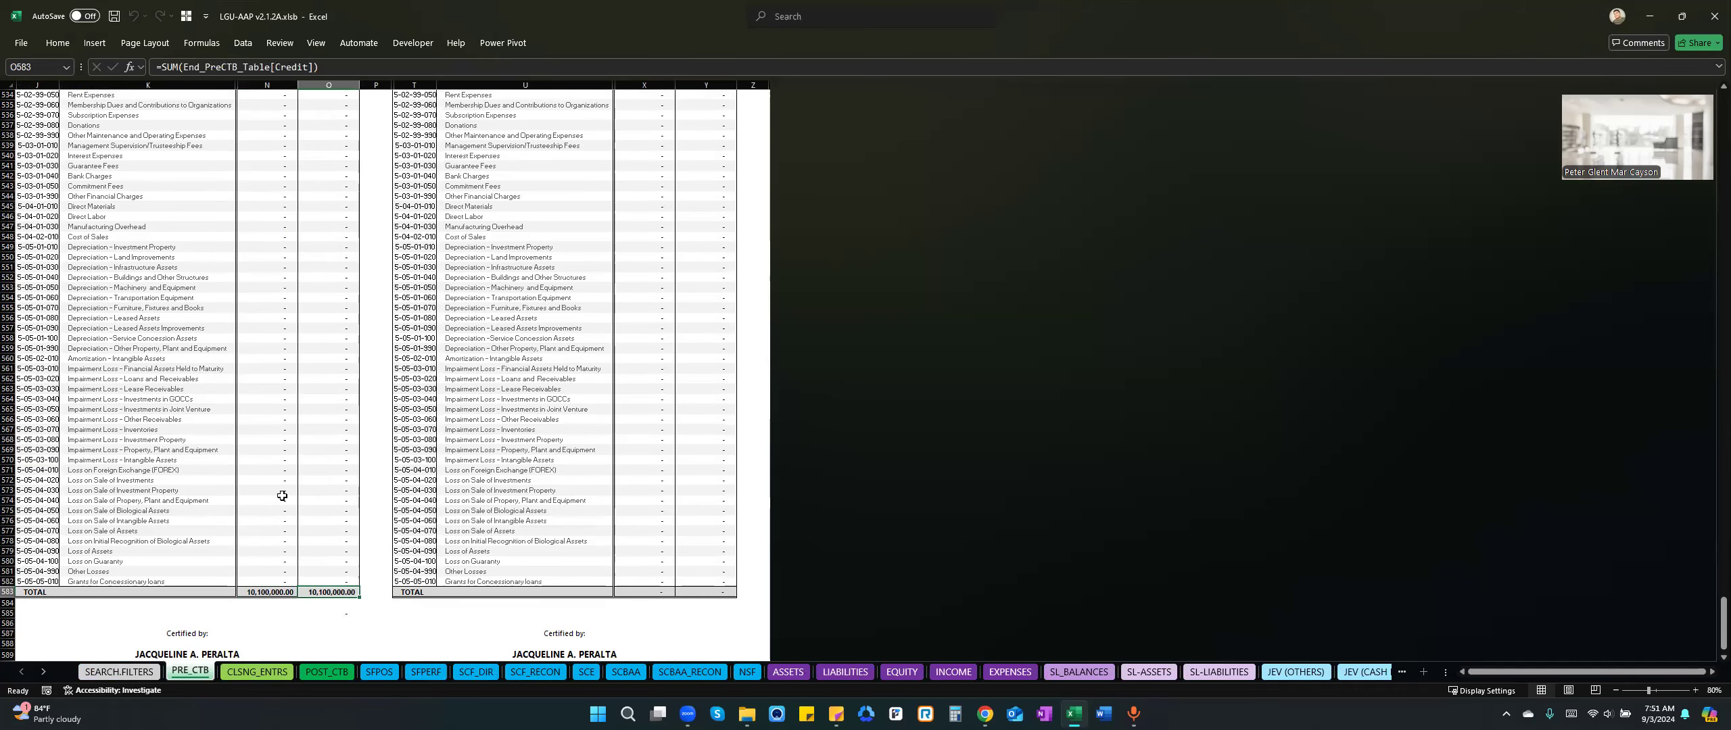
key("Up")
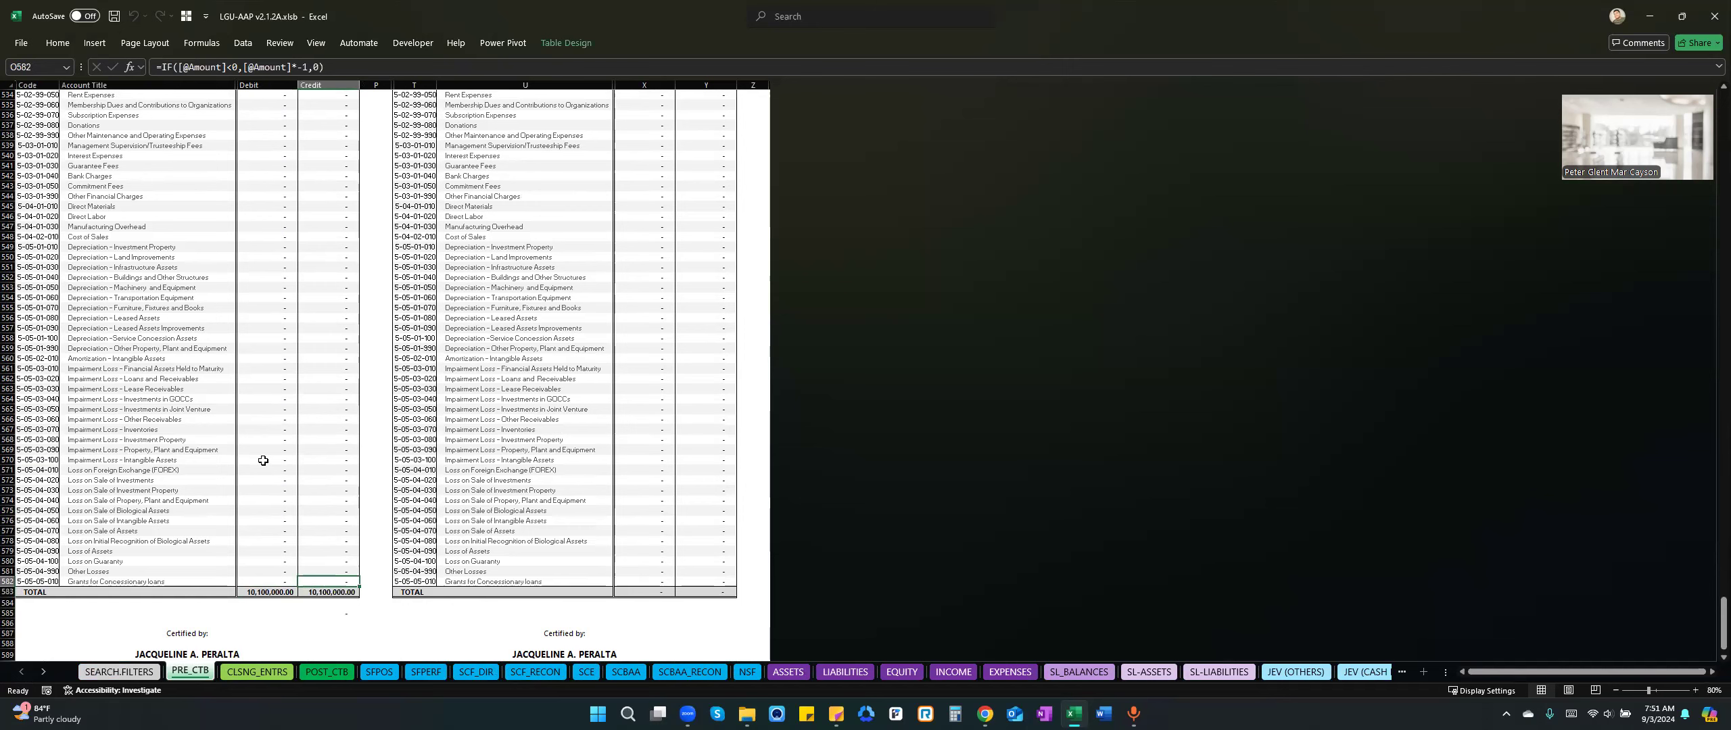
key("Up")
key("Up")
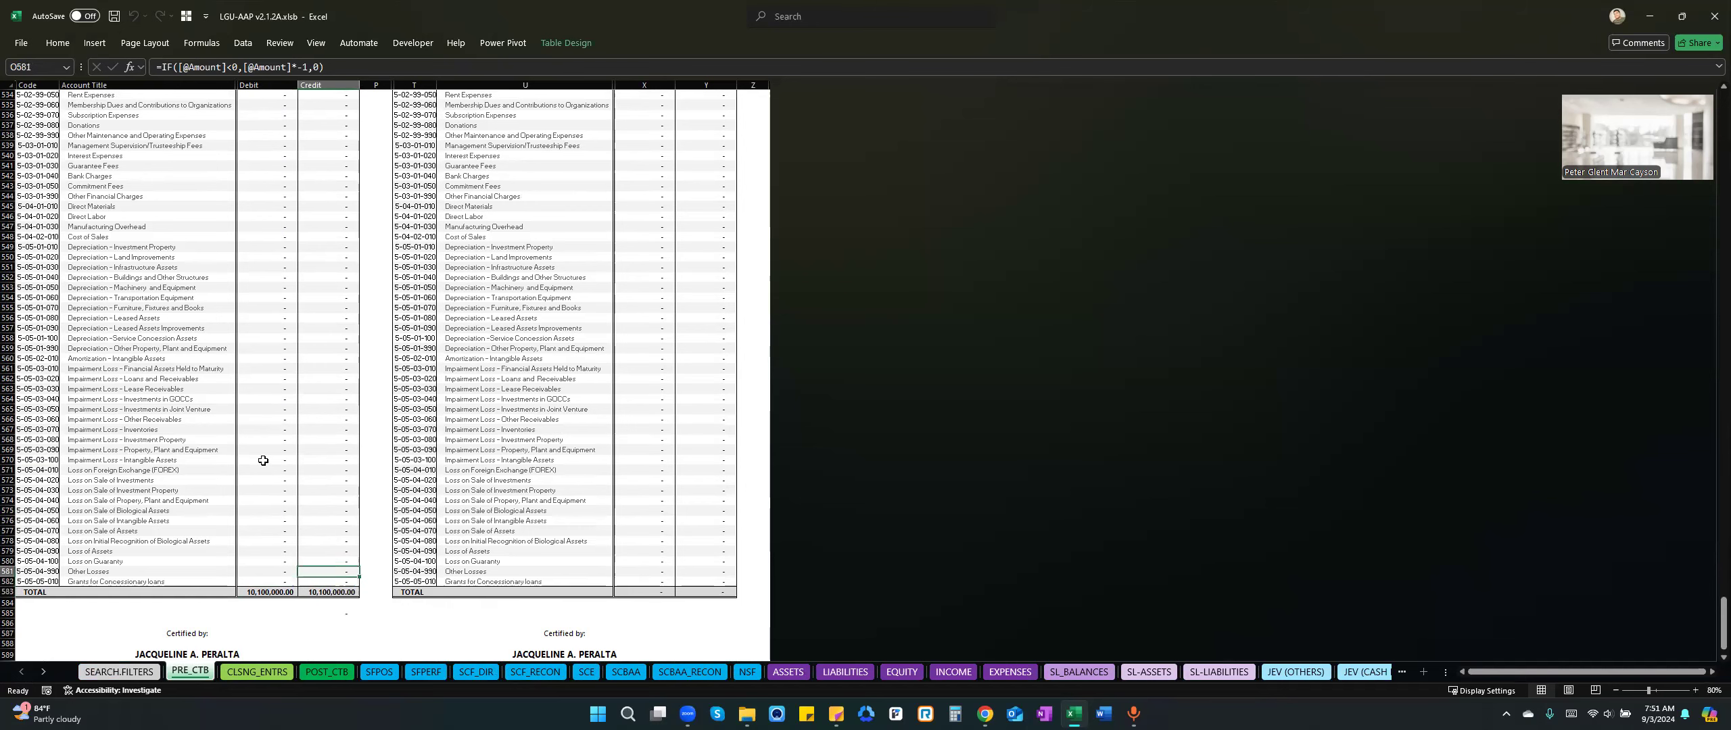
key("ctrl+Up")
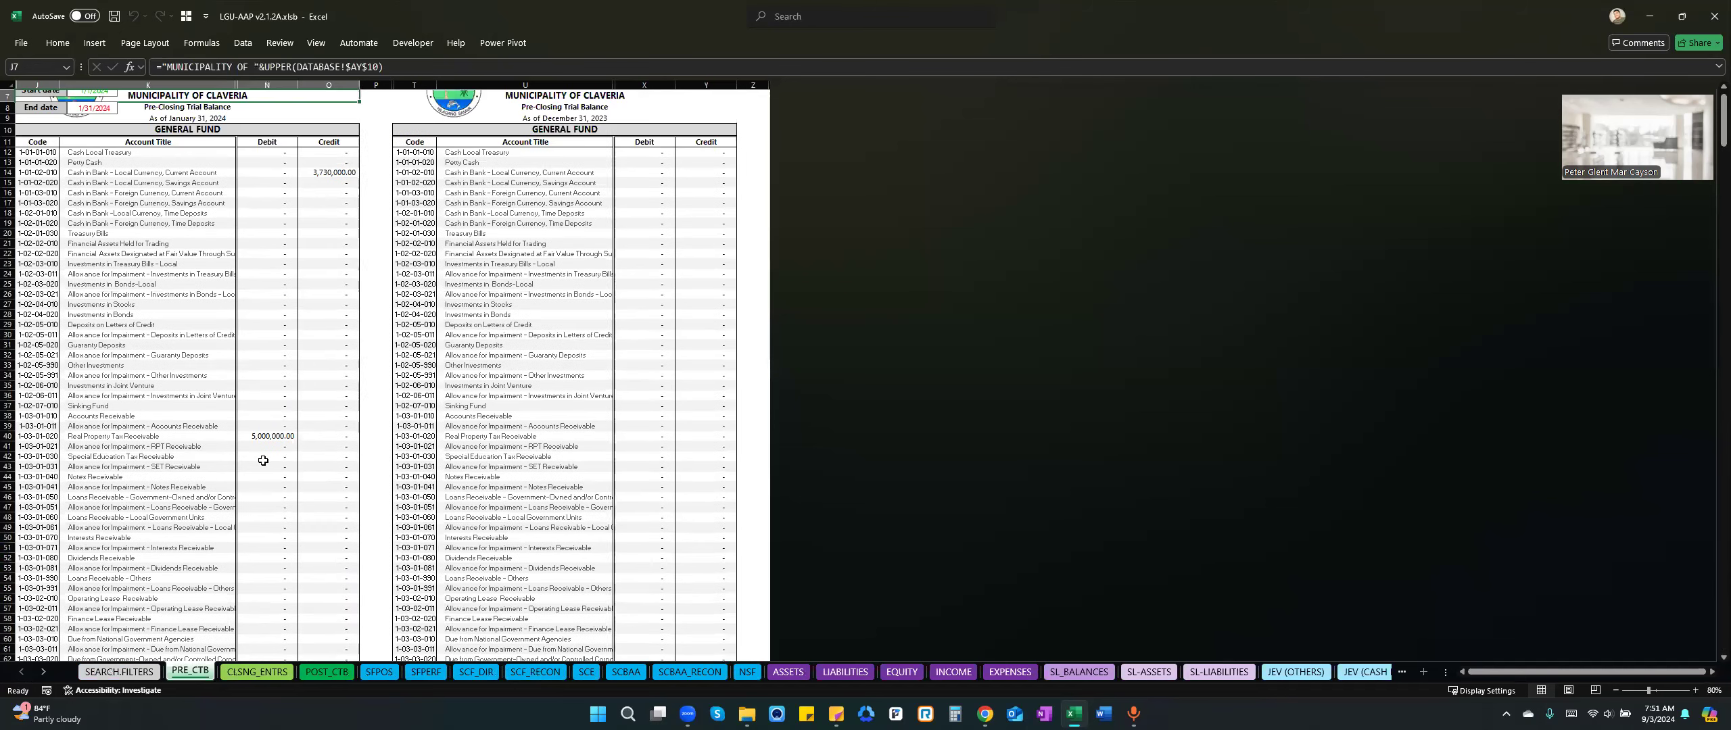
Examine the totals of the post-closing trial balance on sheet POST_CTB and return to its beginning.
left_click(327, 672)
left_click(268, 485)
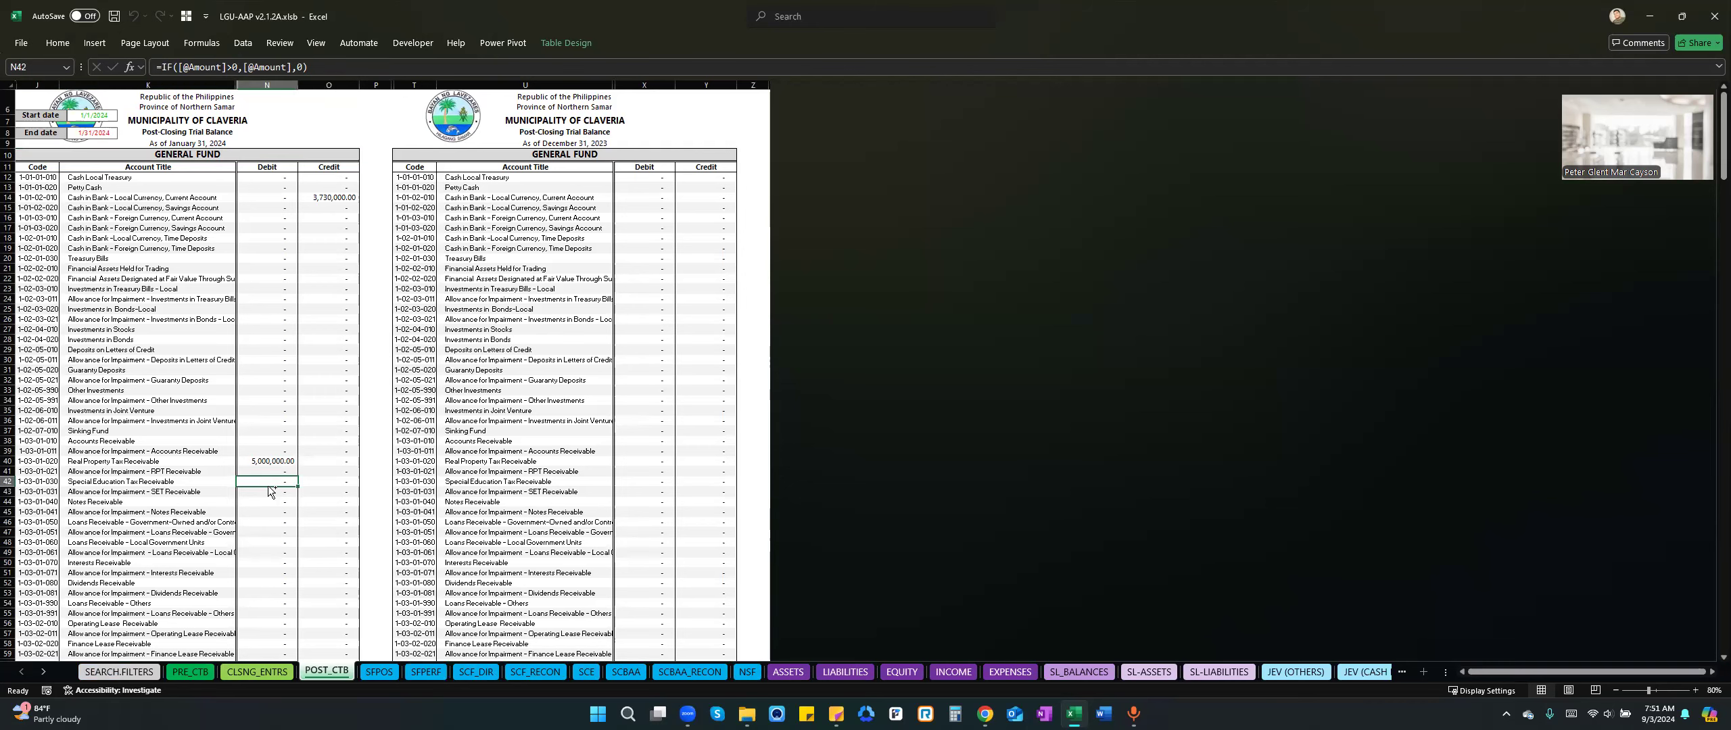
key("ctrl+Down")
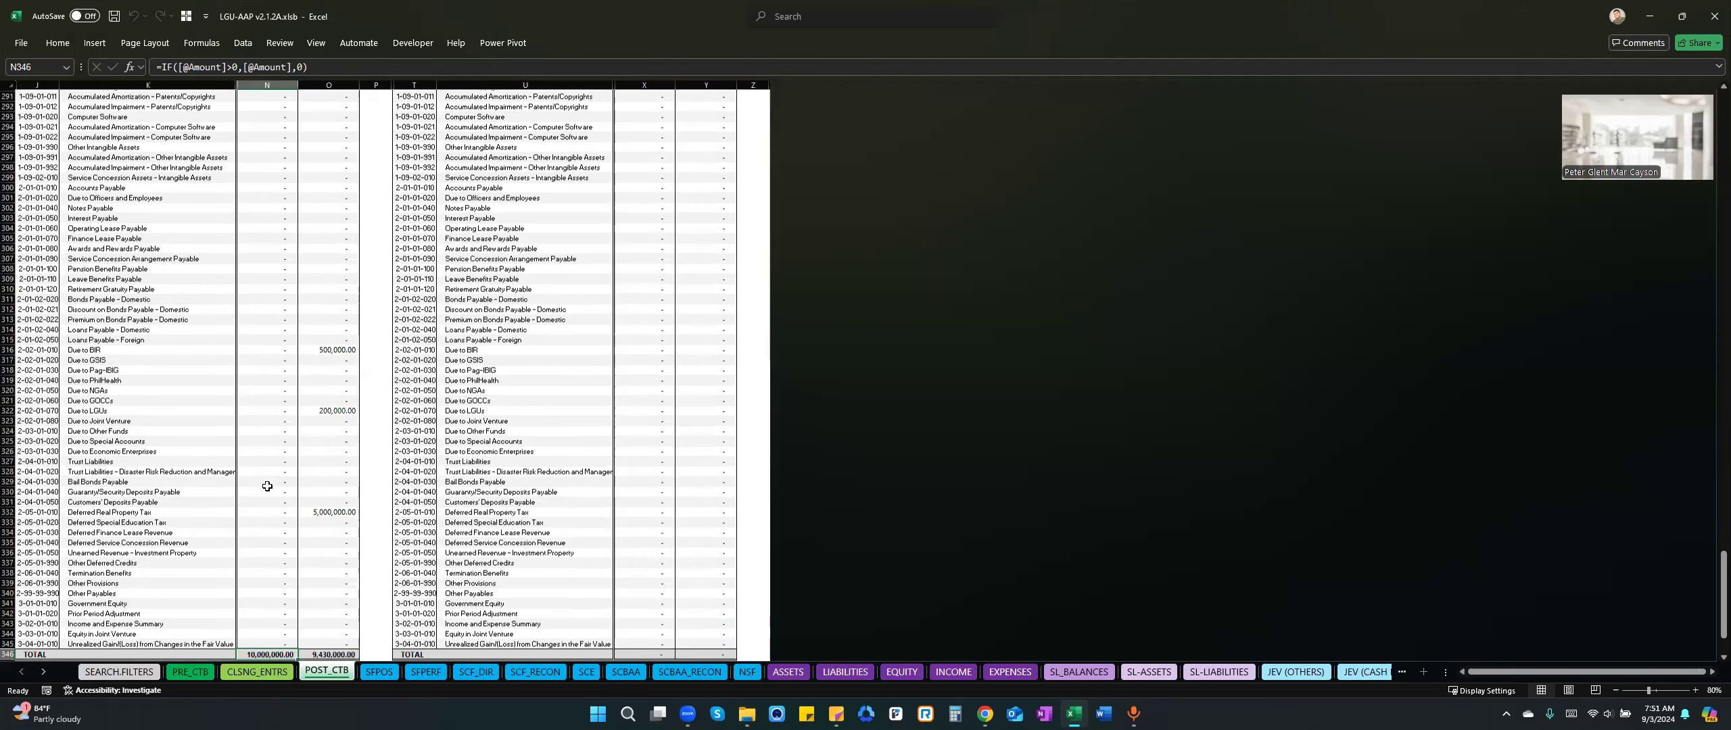
key("ctrl+Home")
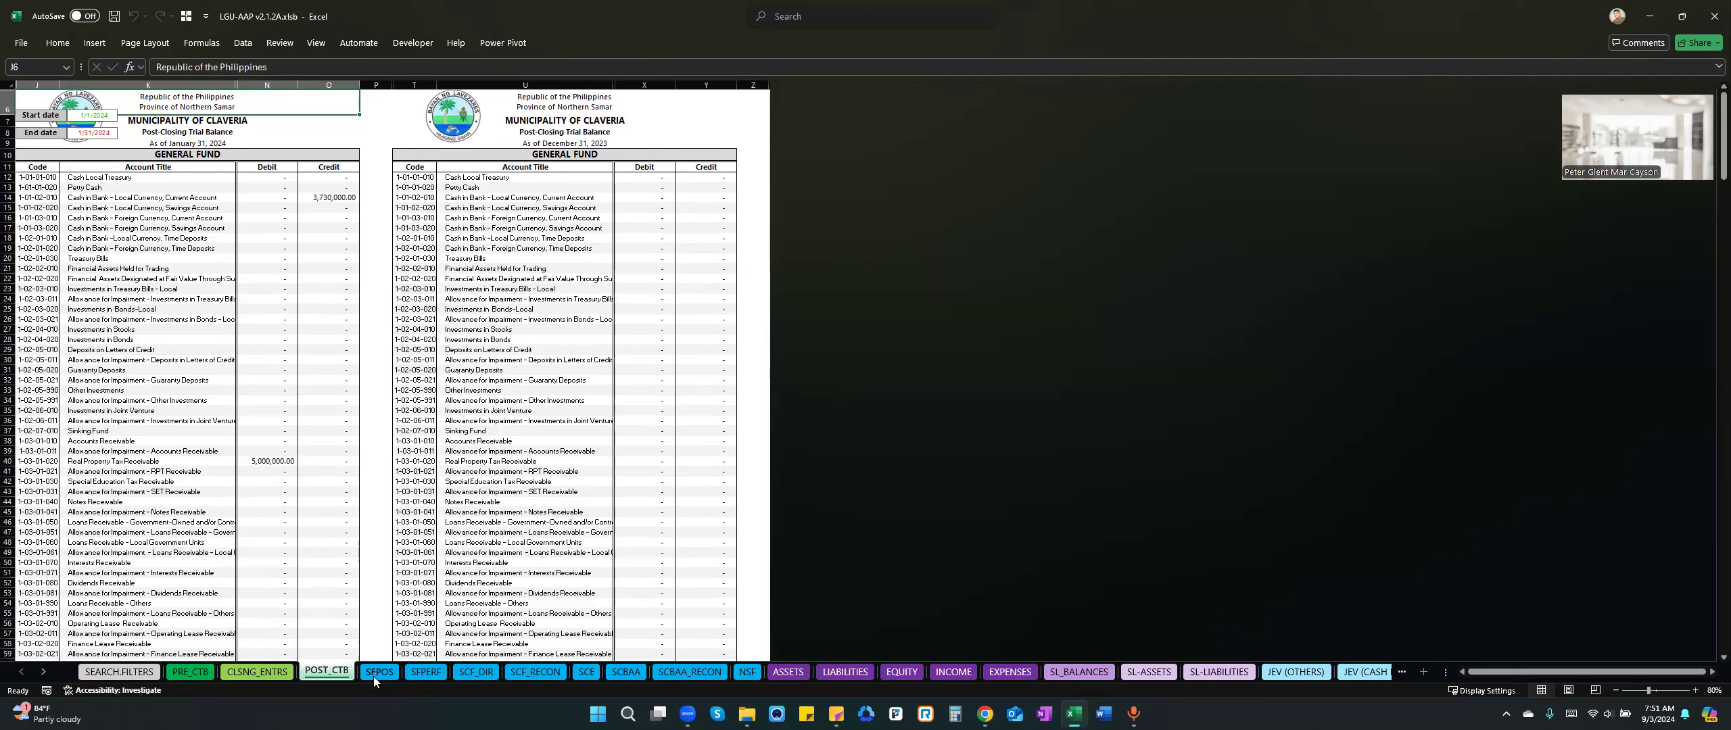
Open the statement of financial position on sheet SFPOS and examine its asset, liability and equity lines.
left_click(391, 669)
left_click(278, 273)
scroll(195, 270, "up", 1)
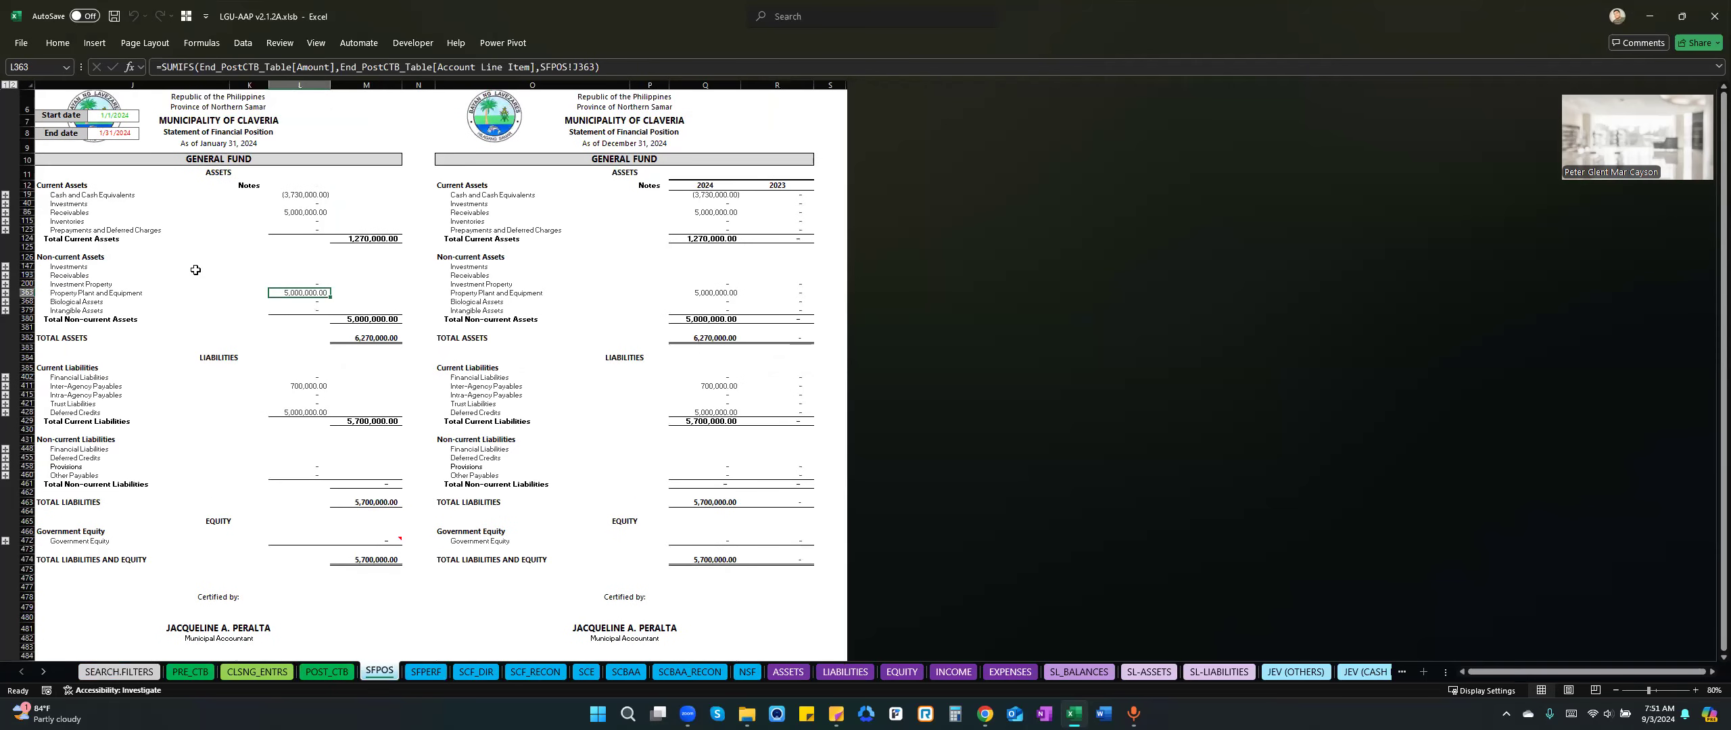
Compare the cash and cash equivalents on sheet SFPOS with the ending cash balance and its check cell on sheet SCF_DIR.
left_click(306, 187)
left_click(298, 196)
left_click(304, 213)
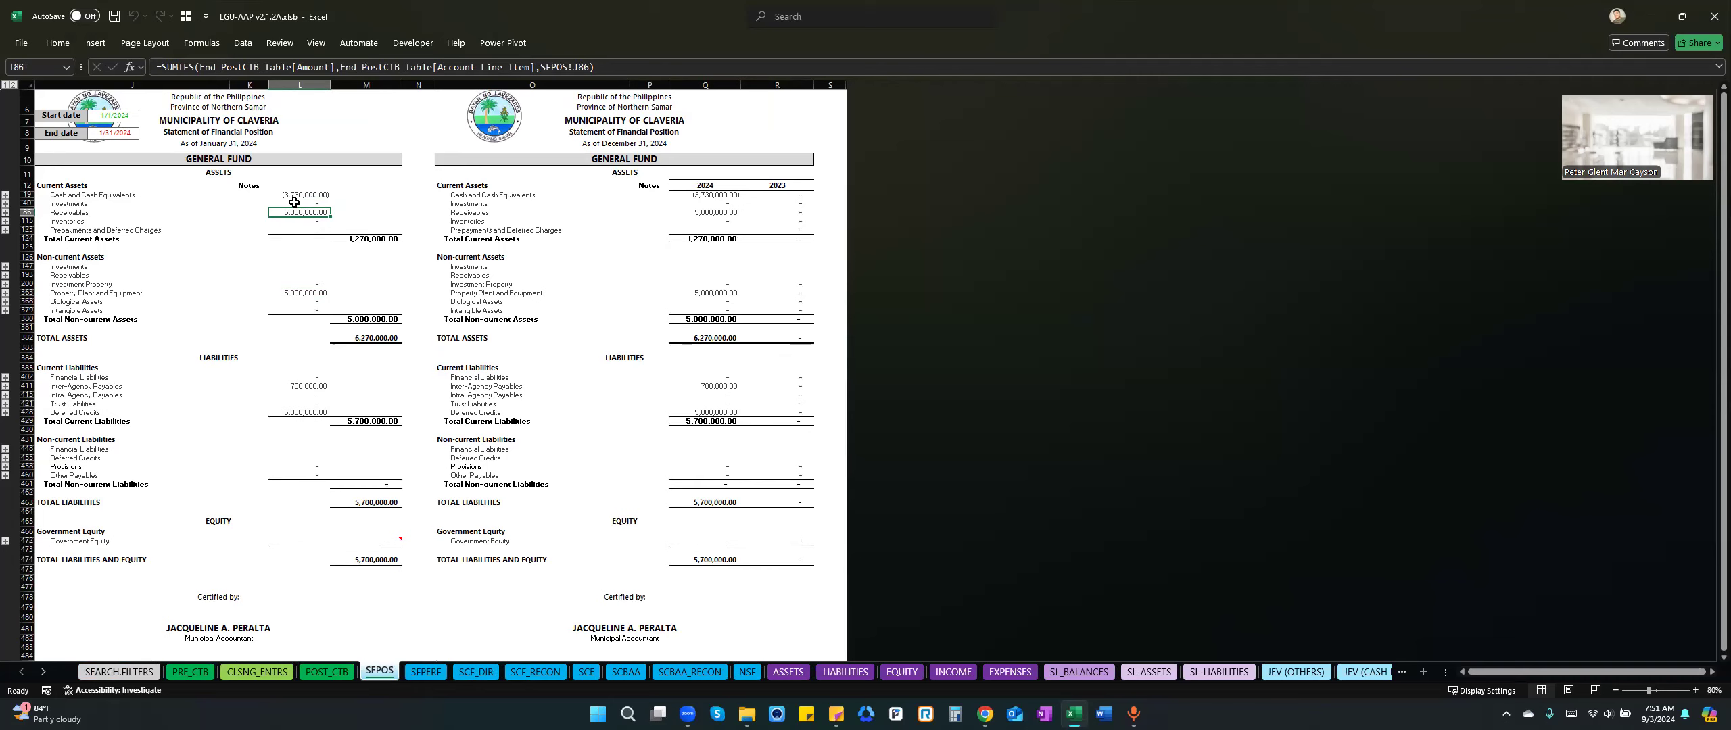
left_click(476, 671)
scroll(453, 592, "down", 1)
left_click(371, 607)
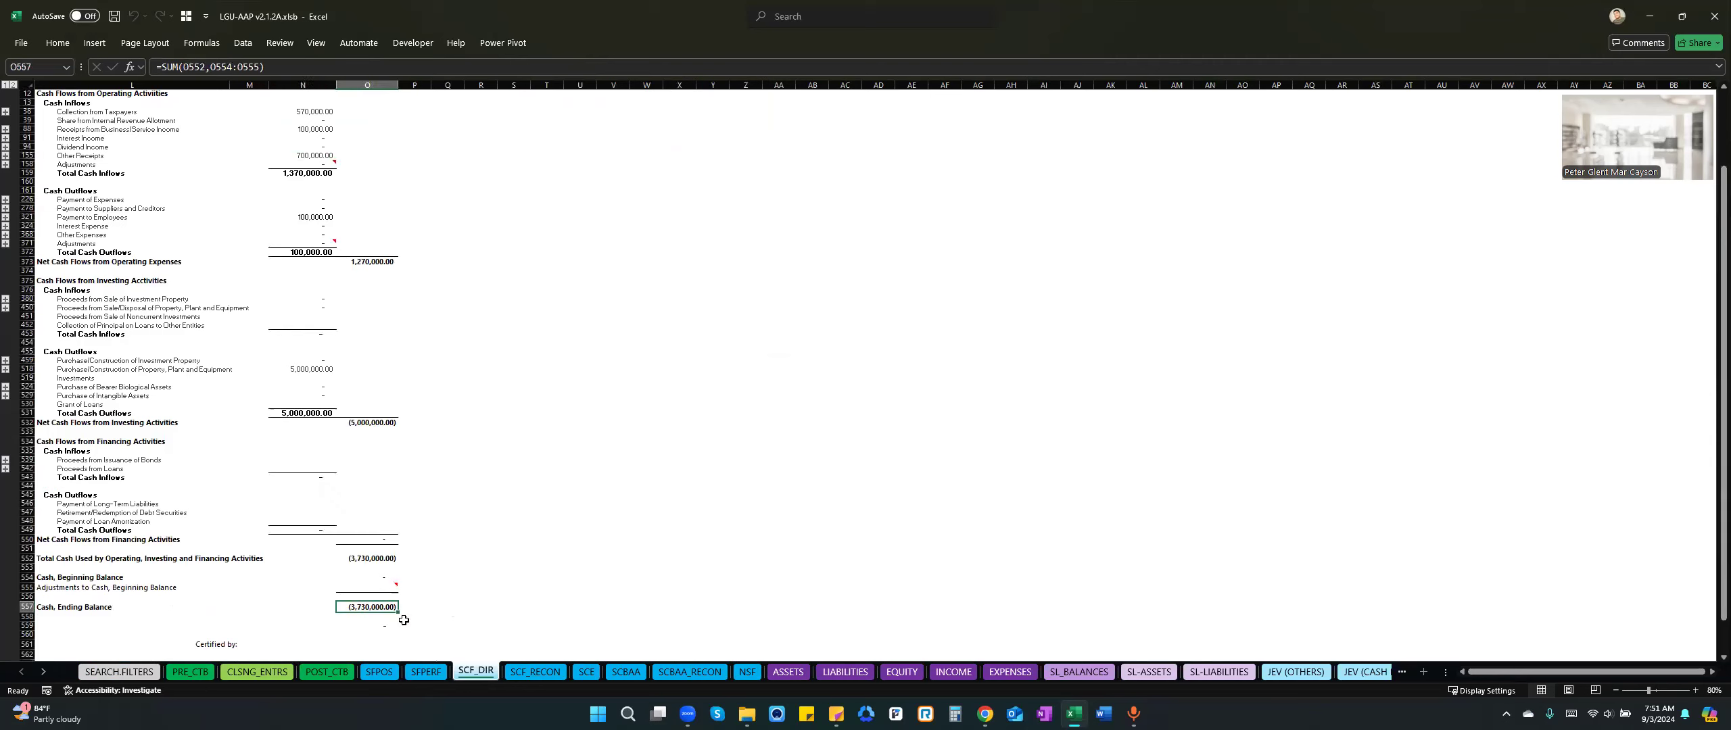
left_click(389, 625)
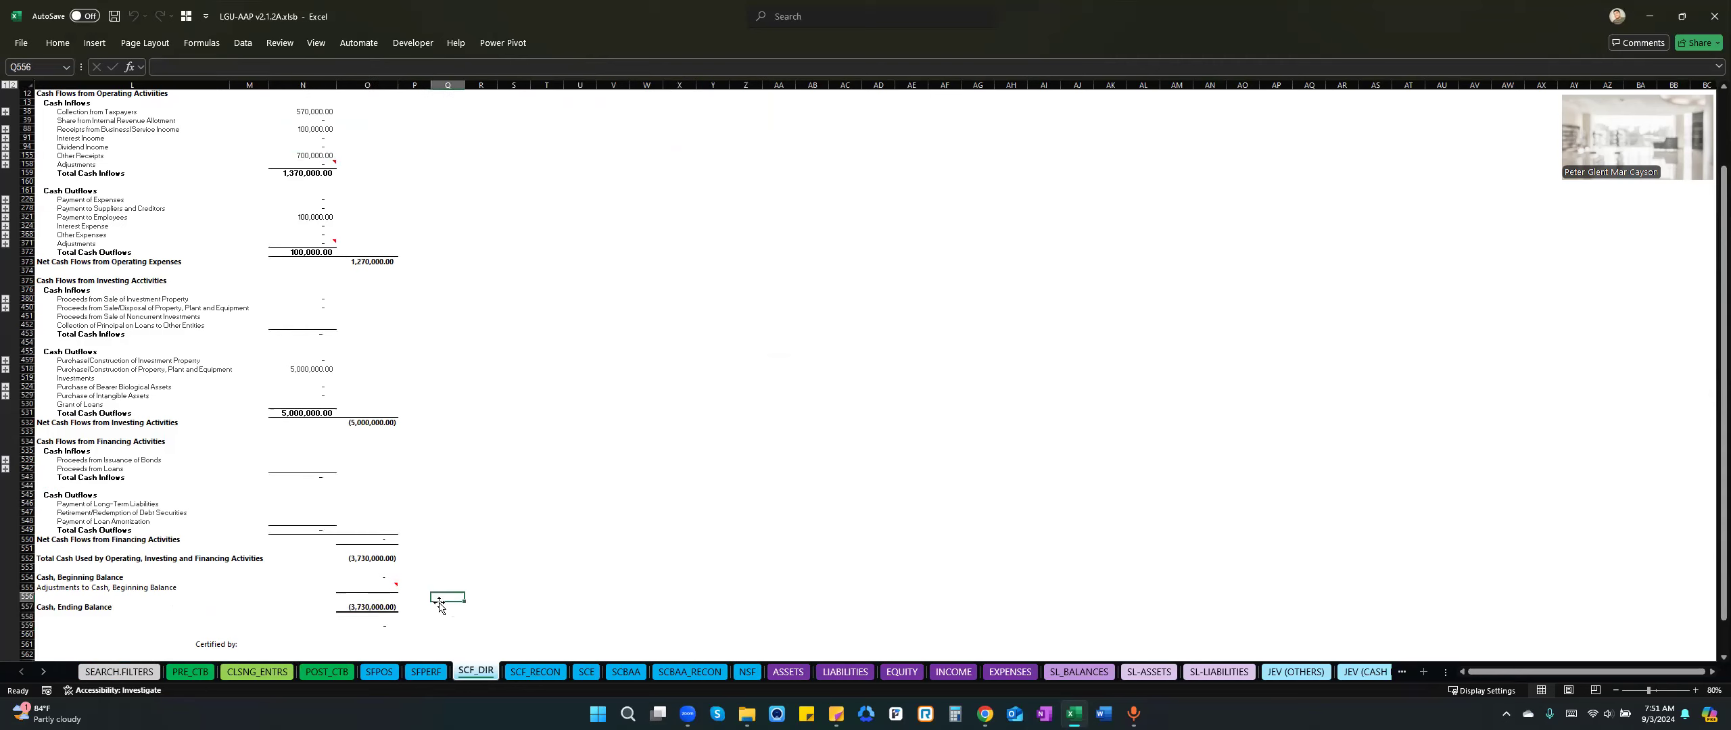
key("shift+Down")
key("shift+Down")
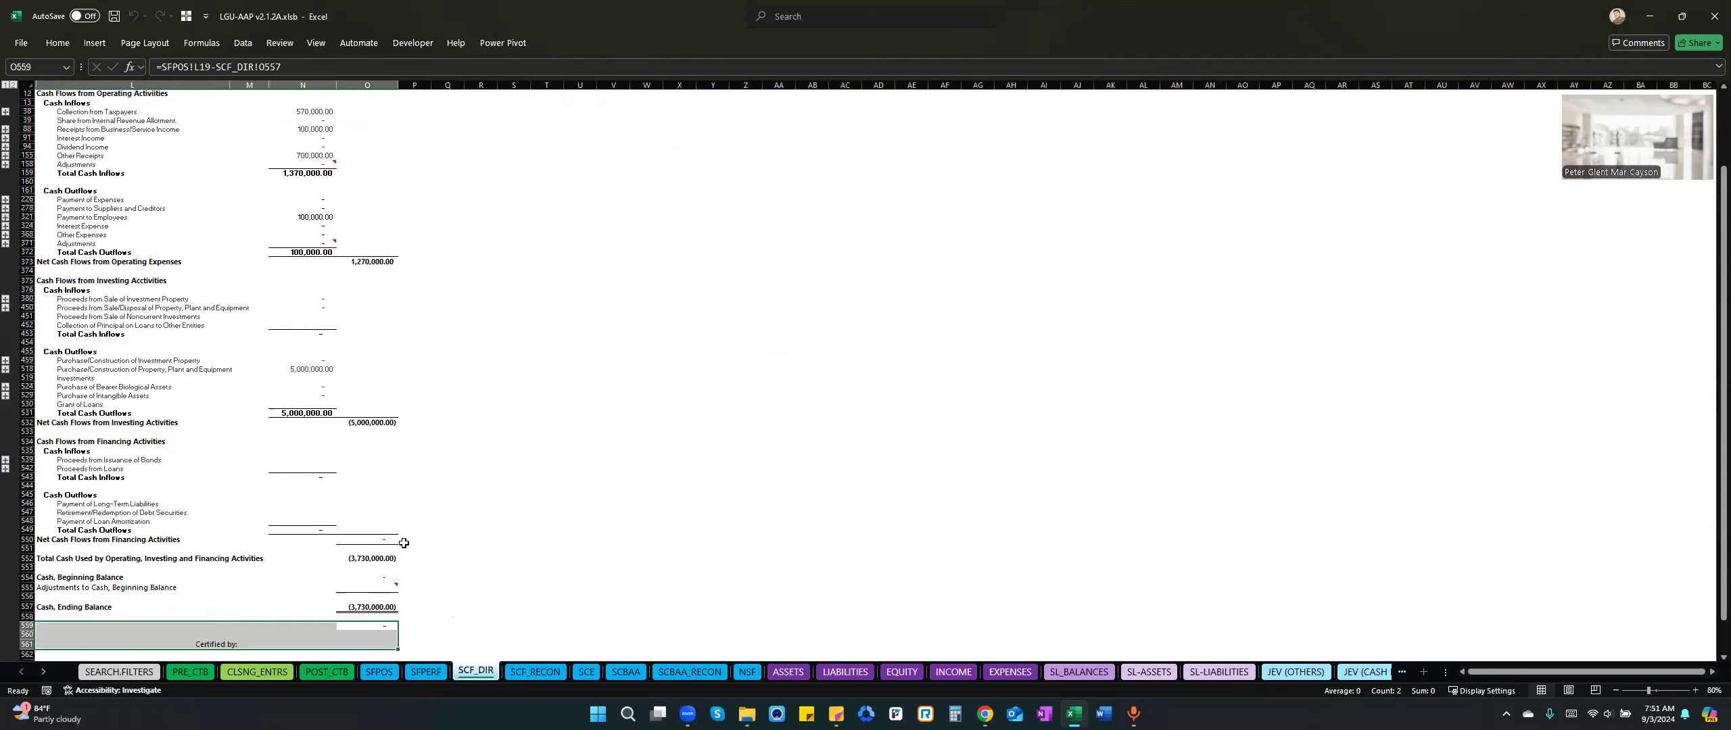
left_click(433, 628)
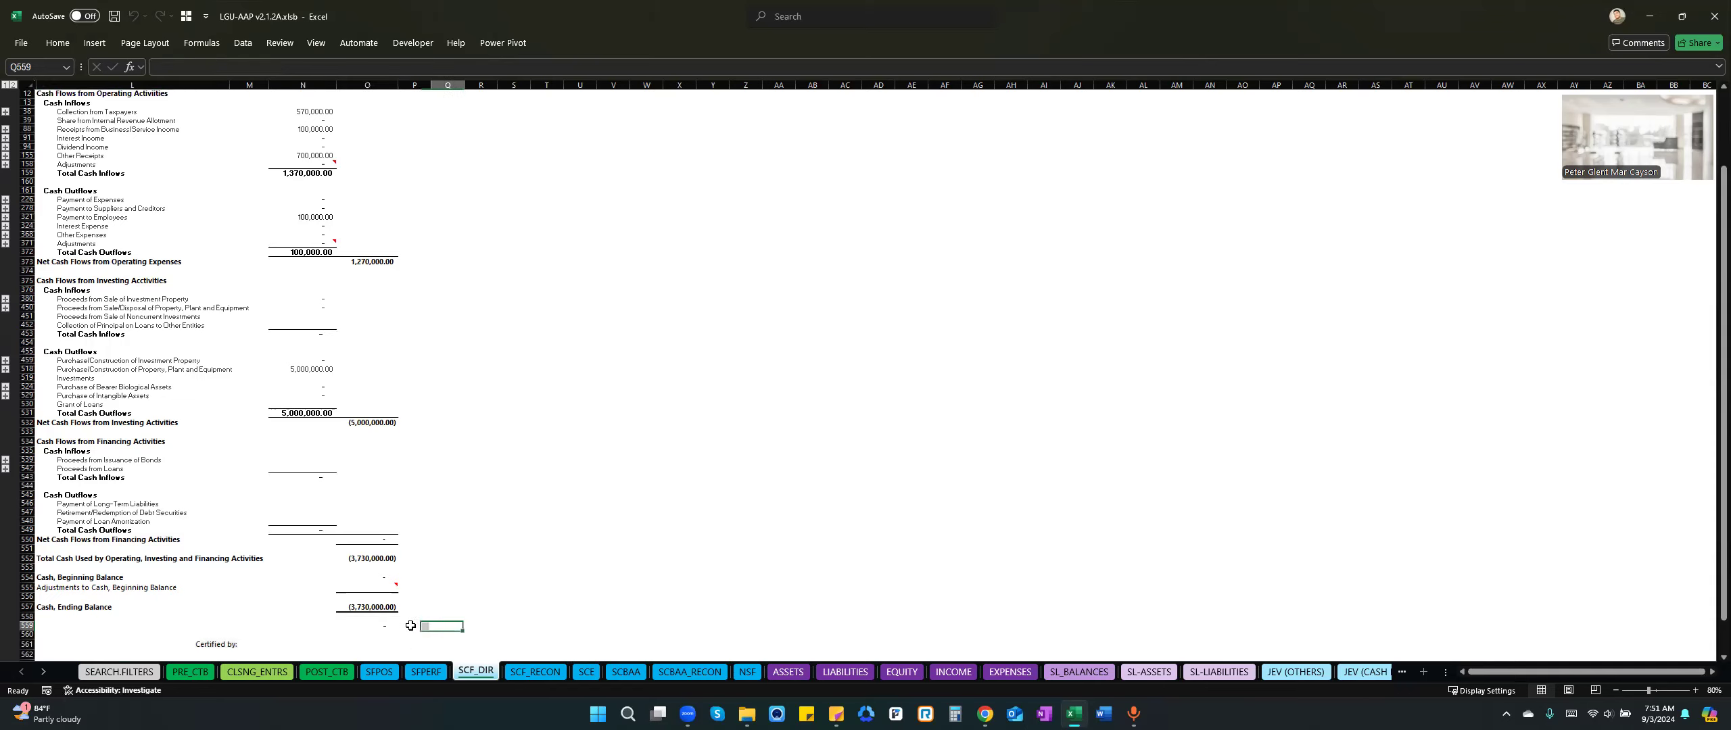
Review the empty December closing journal on sheet CLSNG_ENTRS and the account balances on sheet PRE_CTB.
left_click(262, 673)
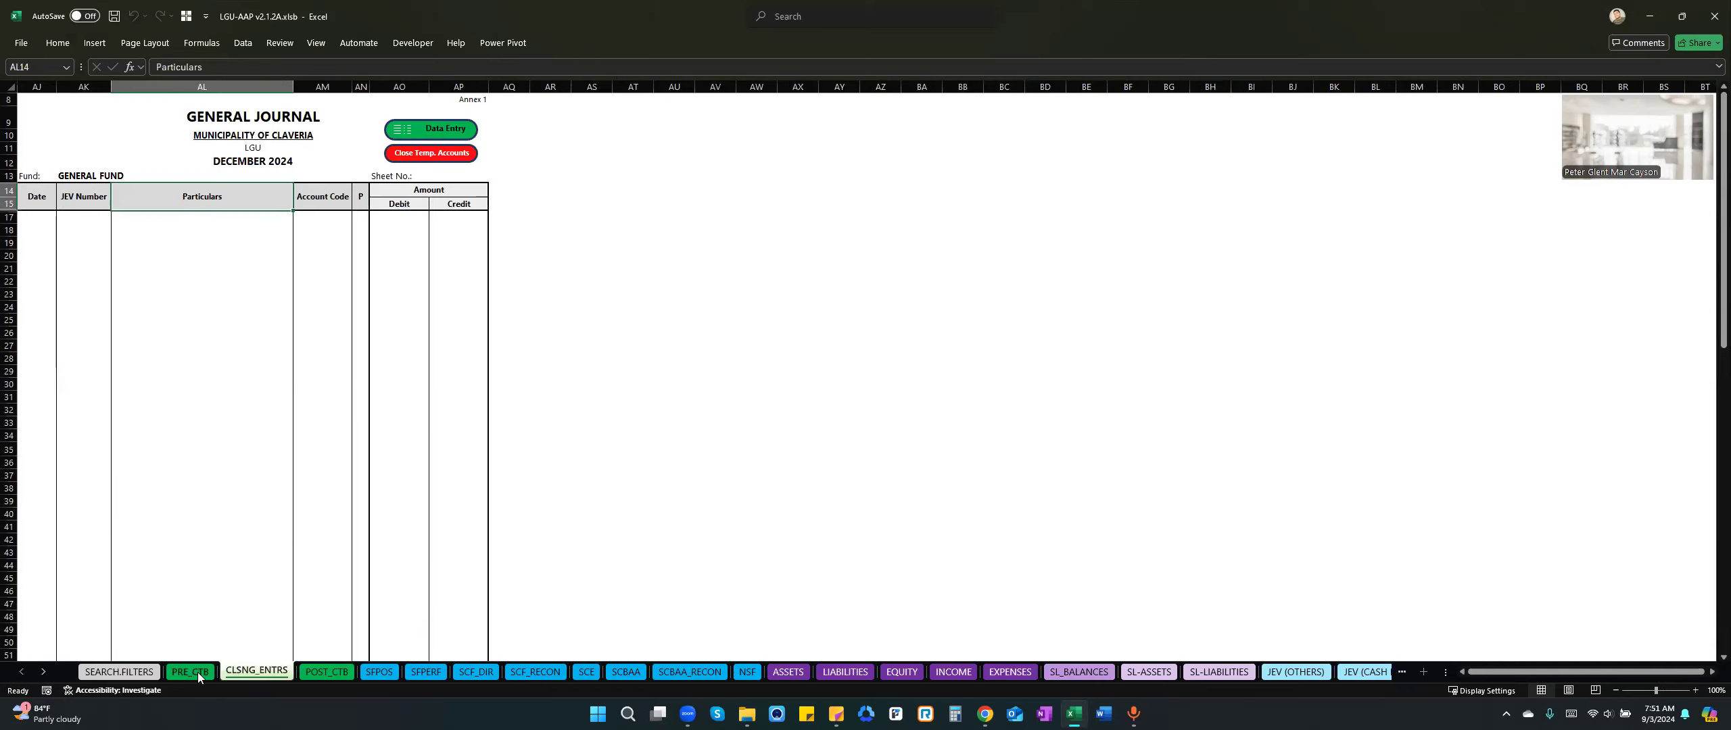
left_click(197, 672)
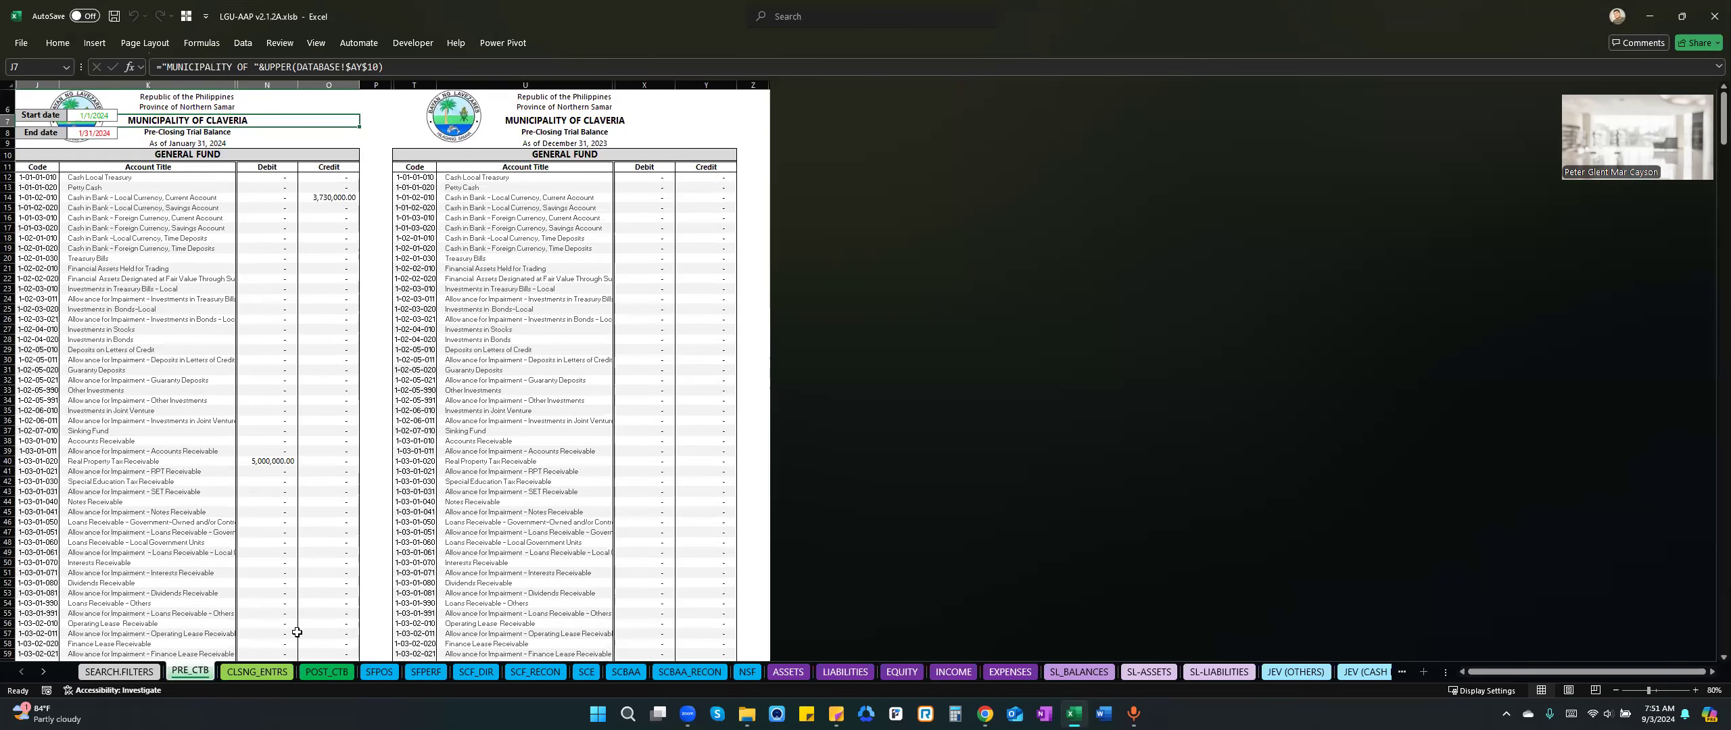
left_click(260, 673)
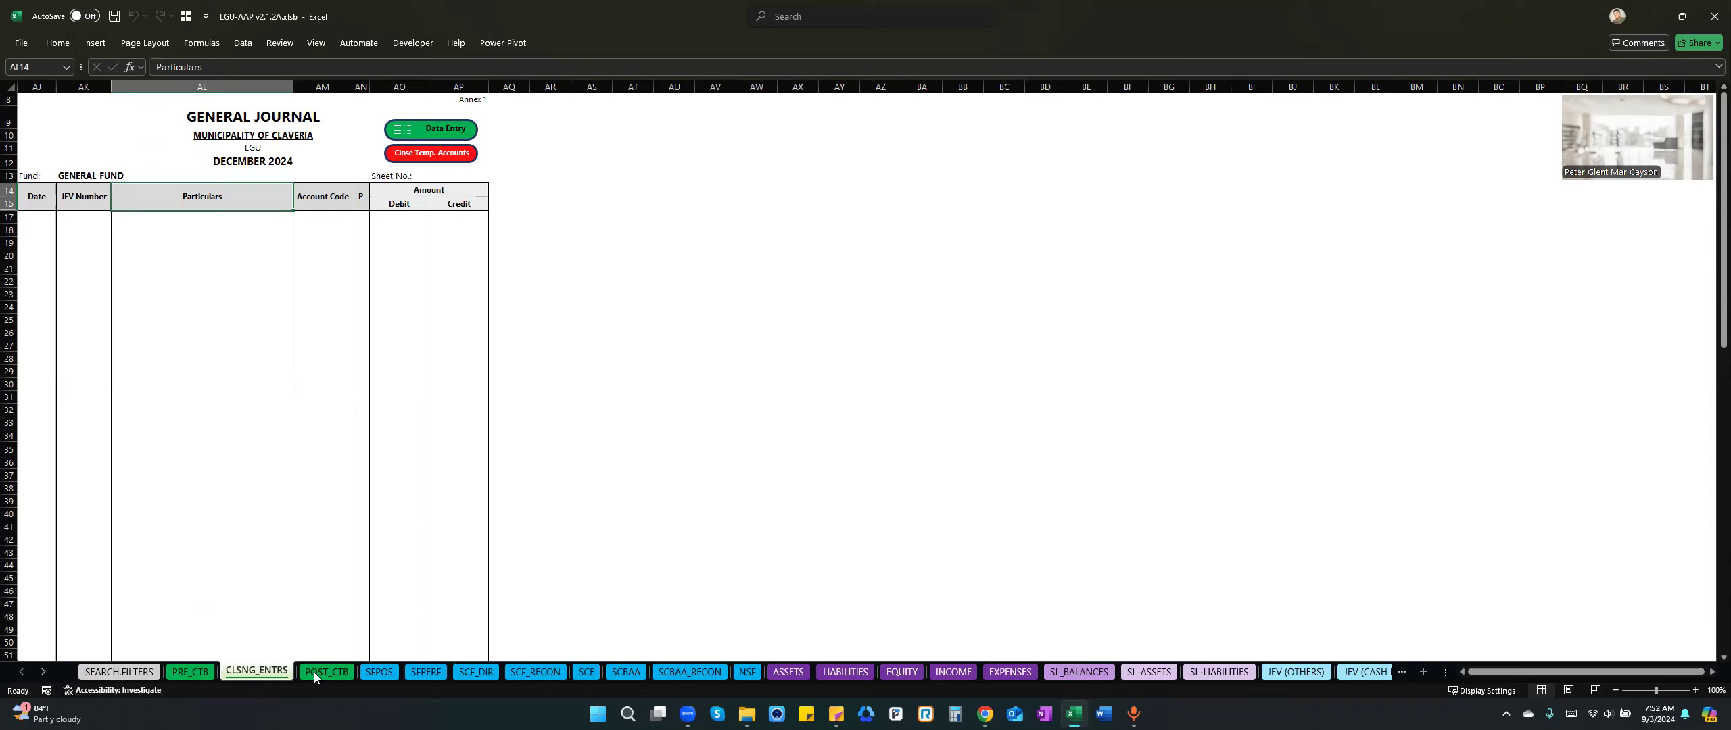
left_click(190, 673)
scroll(224, 546, "down", 3)
scroll(224, 546, "down", 2)
left_click(267, 512)
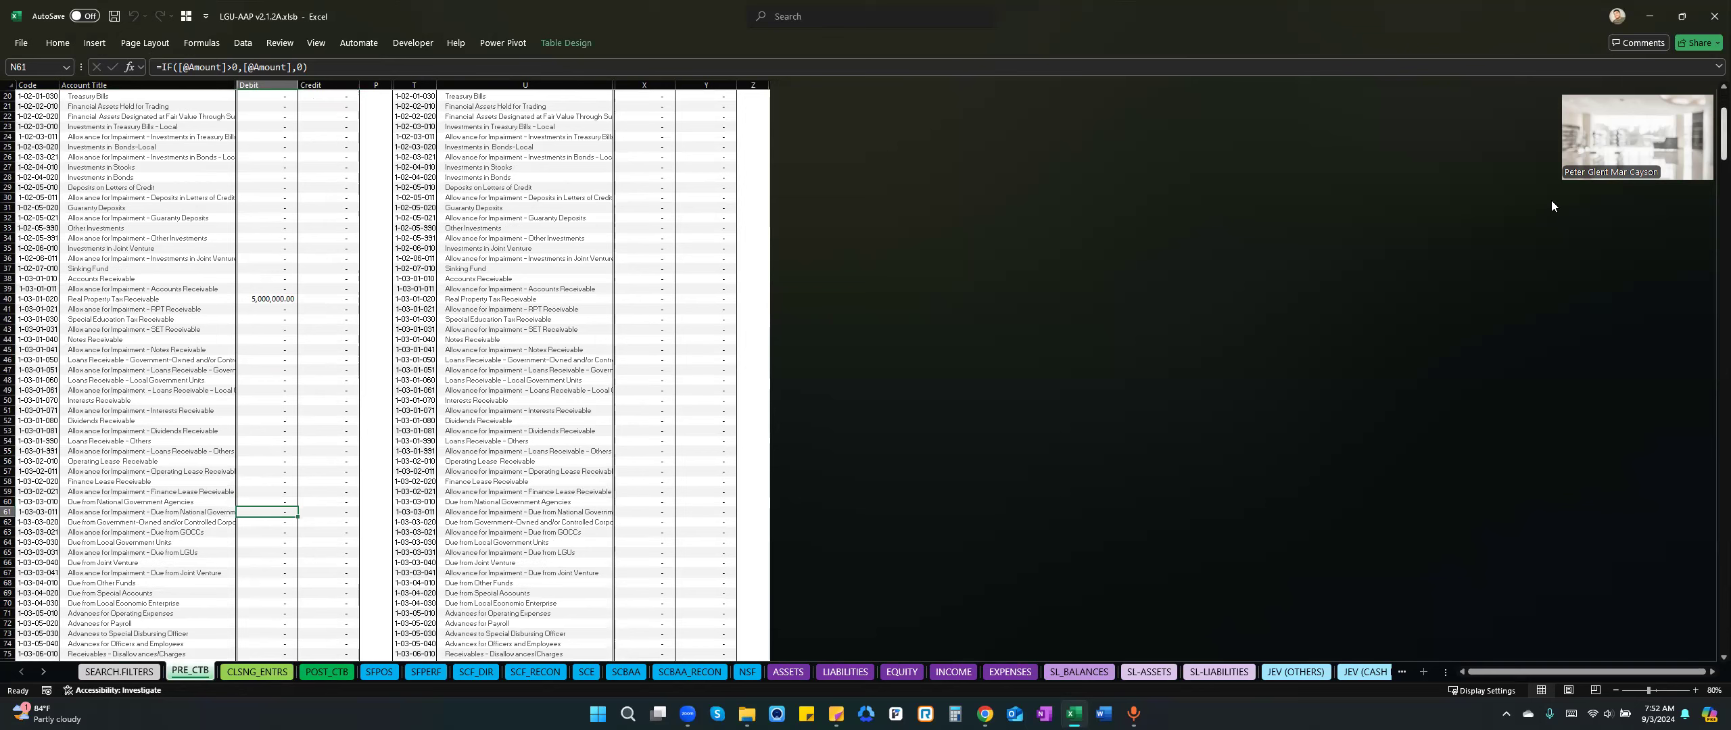
On sheet CLSNG_ENTRS, close the temporary accounts to the Income Summary account and accept both closing notices.
left_click(259, 675)
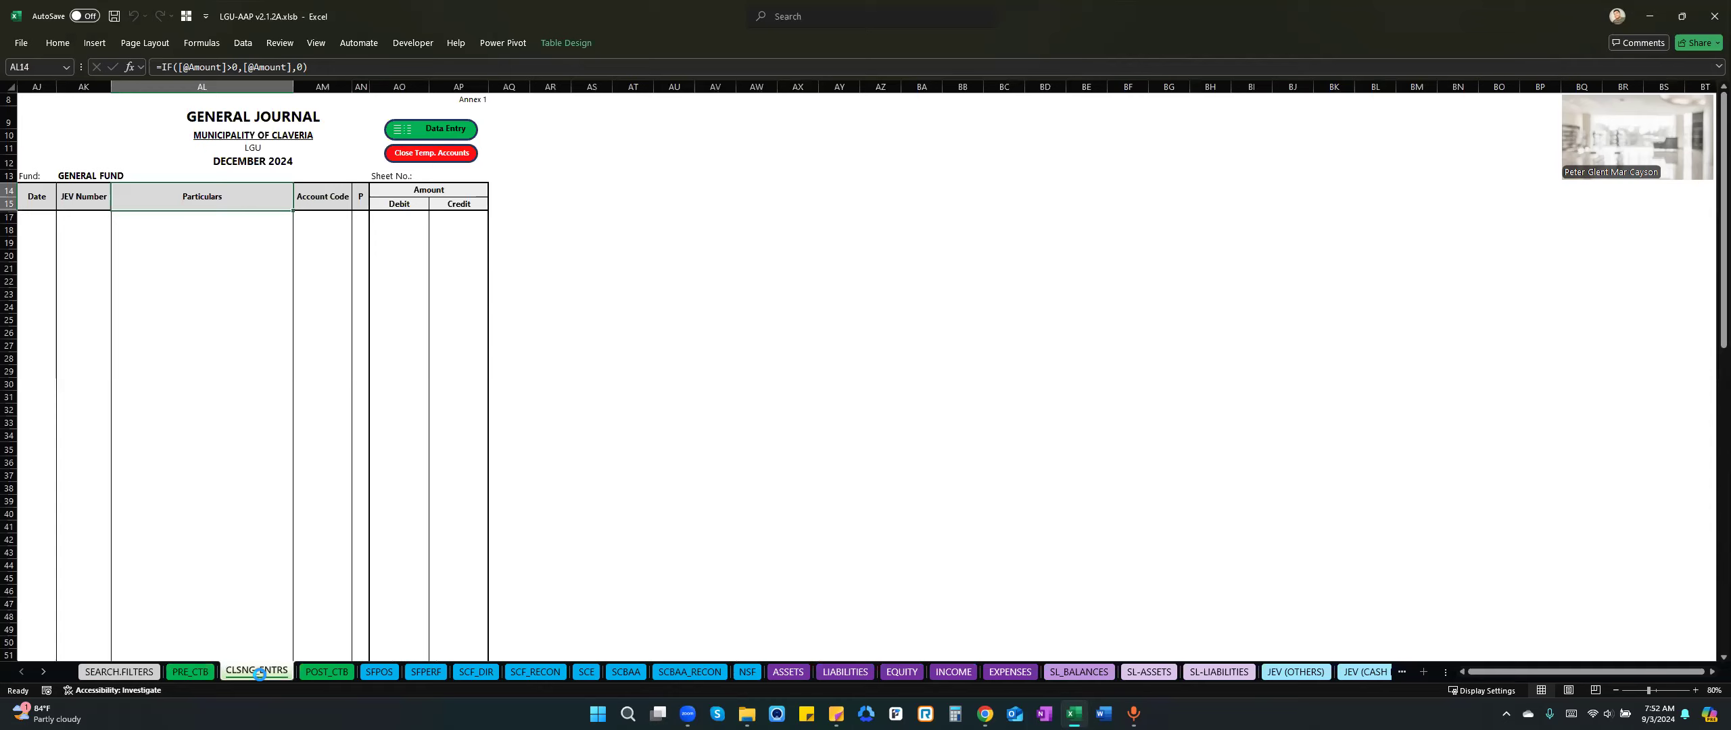
left_click(246, 262)
left_click(263, 205)
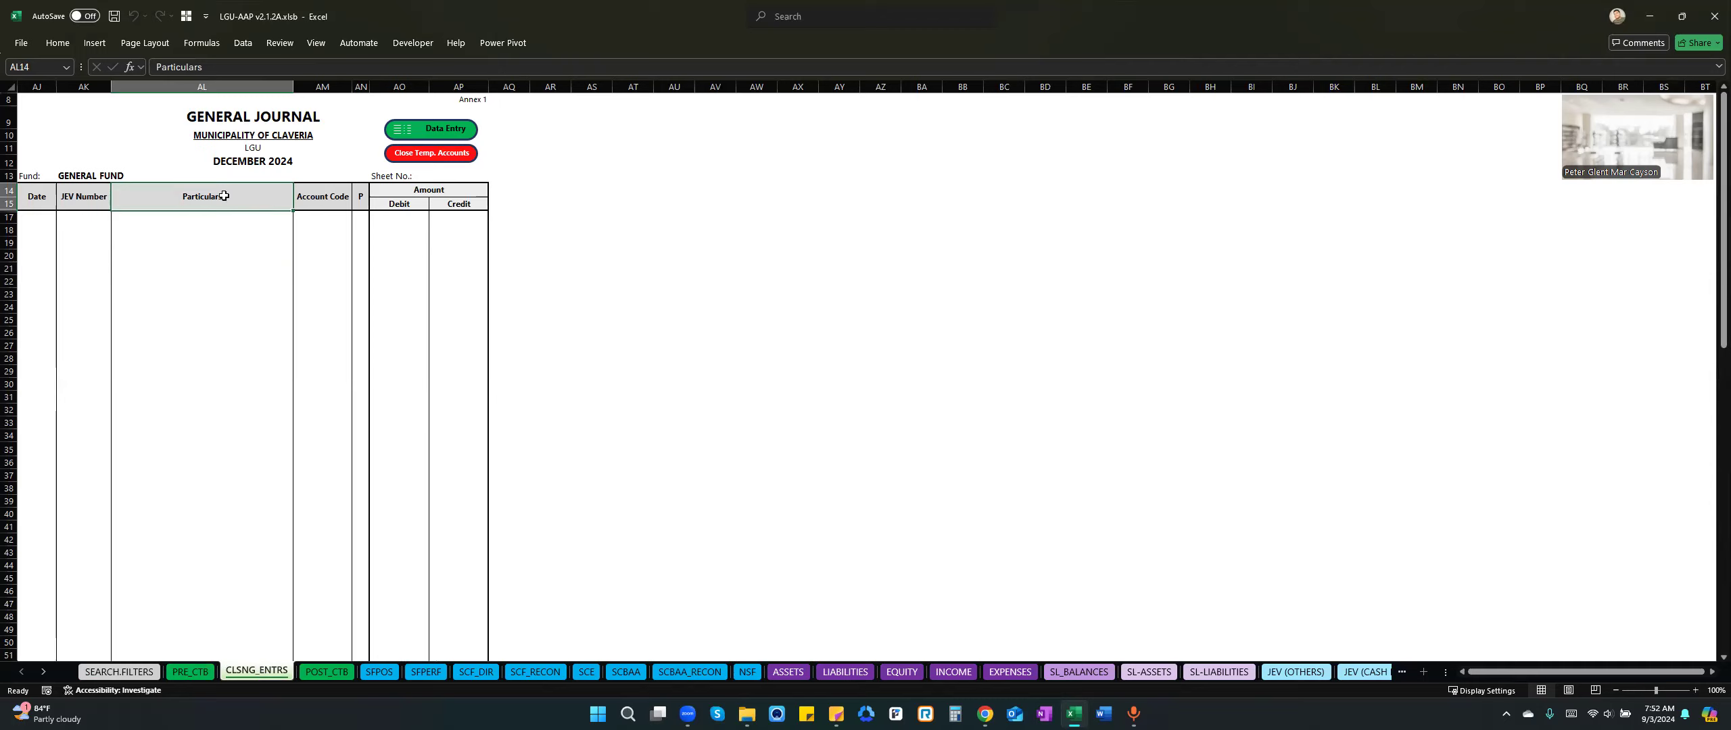
left_click(322, 204)
left_click(232, 194)
left_click(439, 156)
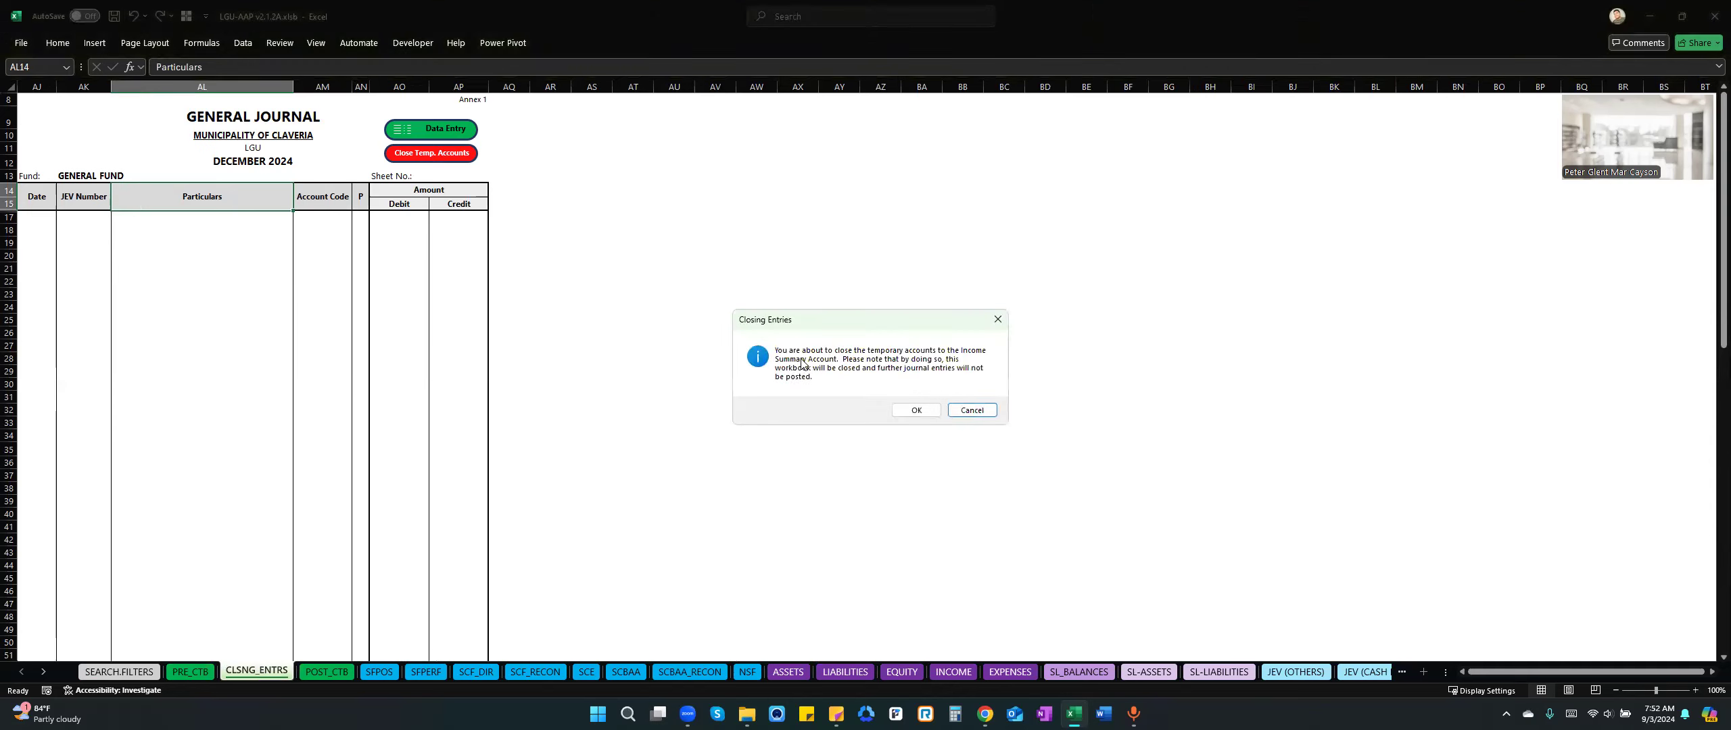
left_click_drag(843, 323, 787, 269)
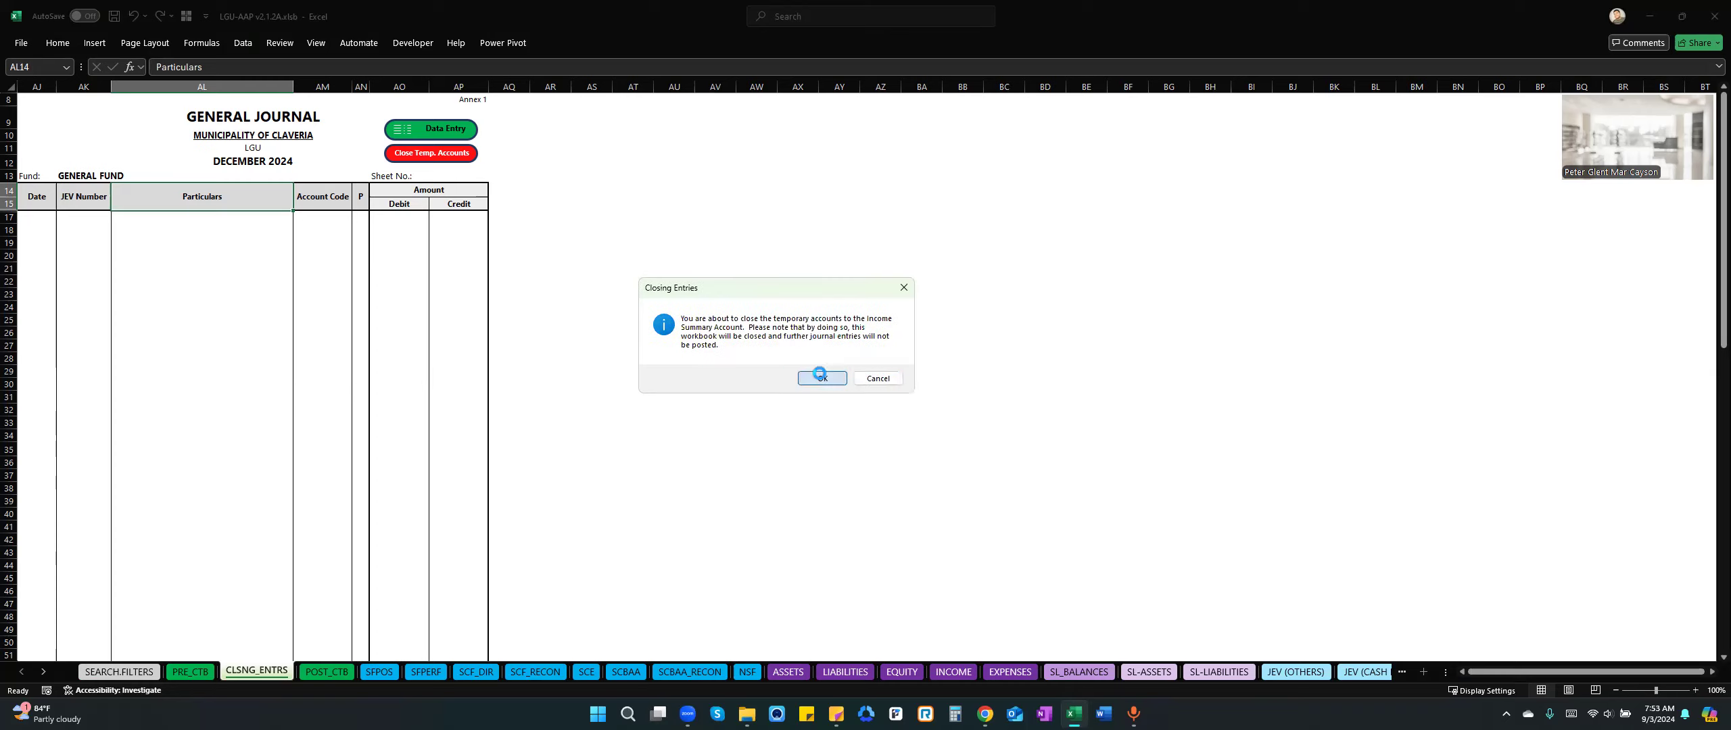
left_click(858, 356)
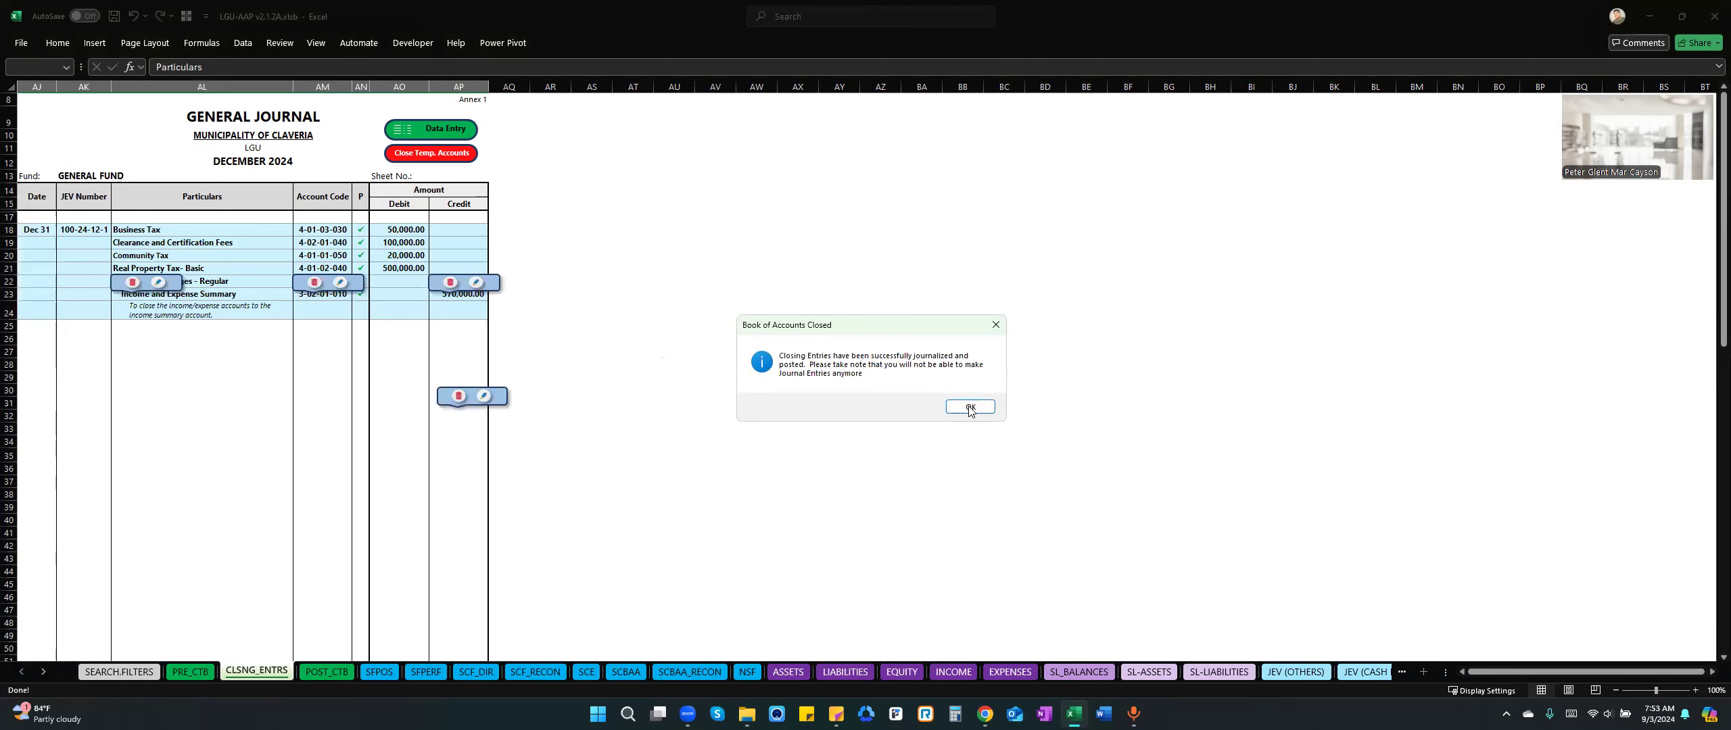
left_click(970, 407)
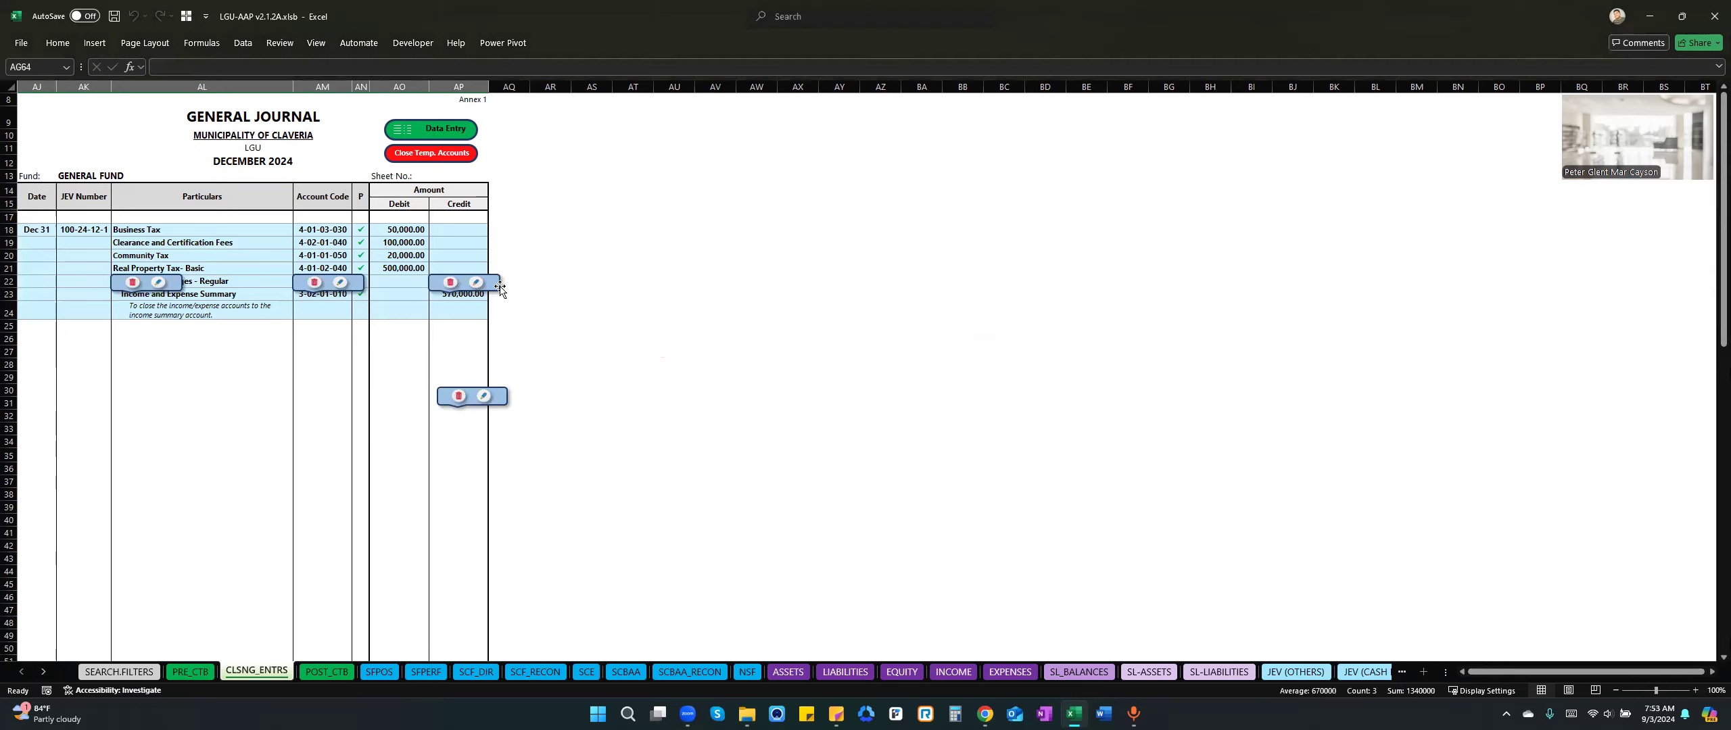
Remove the stray floating delete/edit controls covering the closing entry in the December general journal.
left_click(507, 394)
key("Delete")
left_click(362, 281)
key("Delete")
left_click(410, 281)
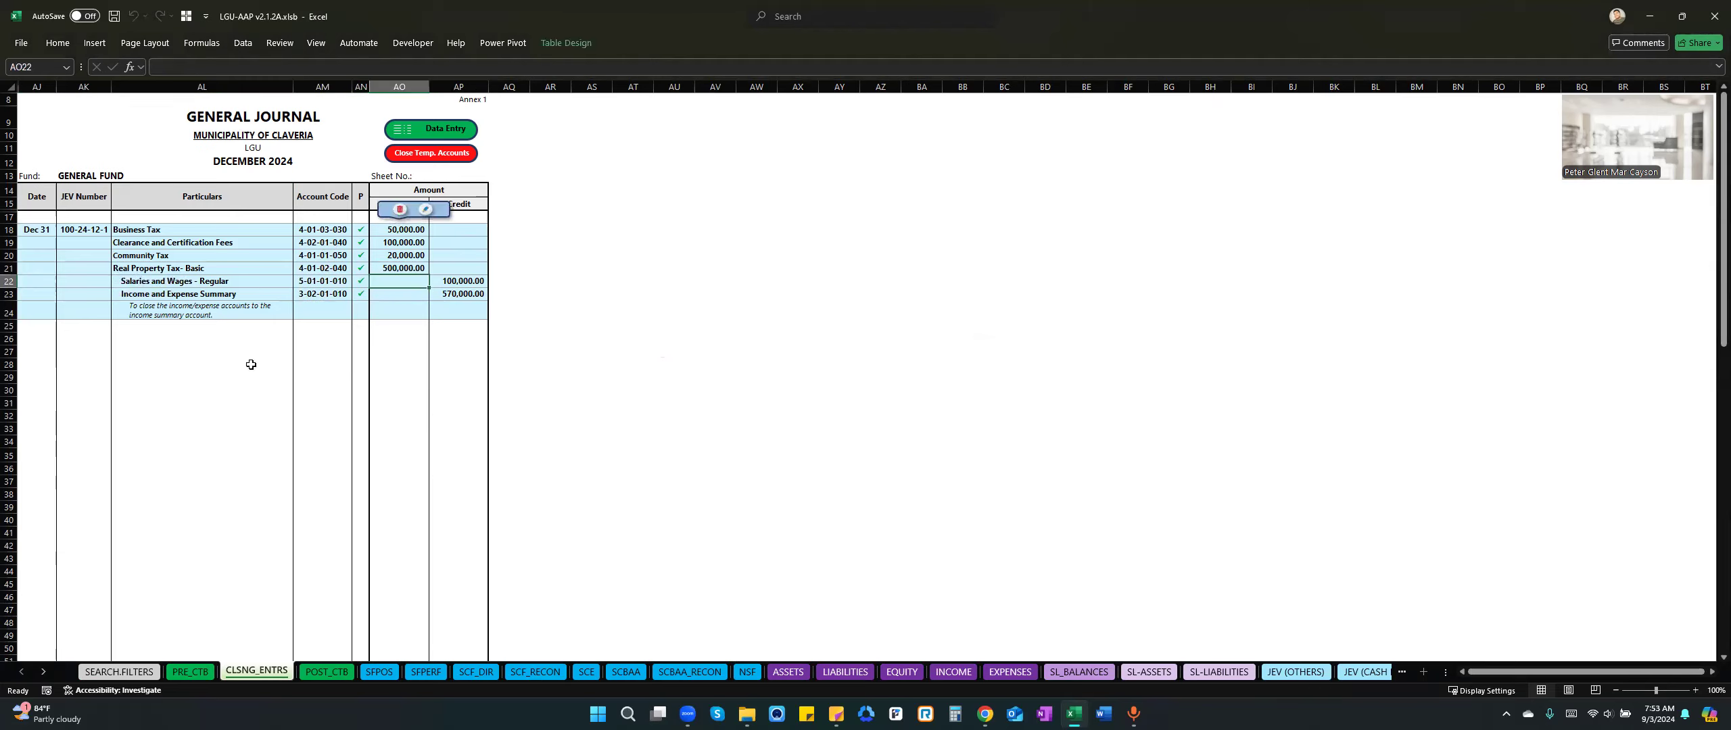
Compare the closing entry's Income and Expense Summary credit with the surplus for the period on sheet SFPERF, and return to CLSNG_ENTRS.
left_click(236, 386)
left_click(179, 242)
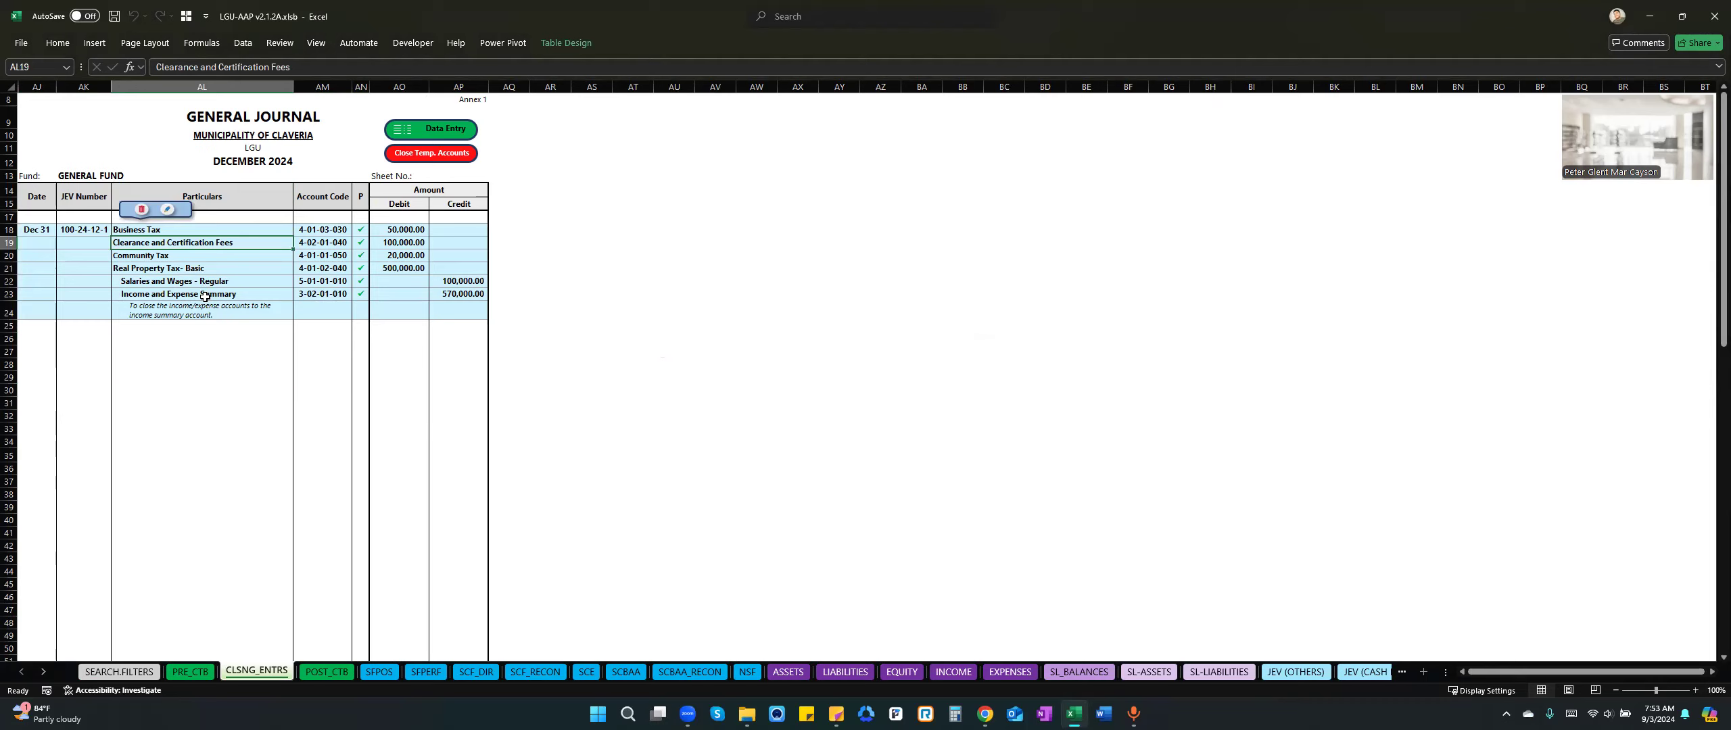
left_click(452, 295)
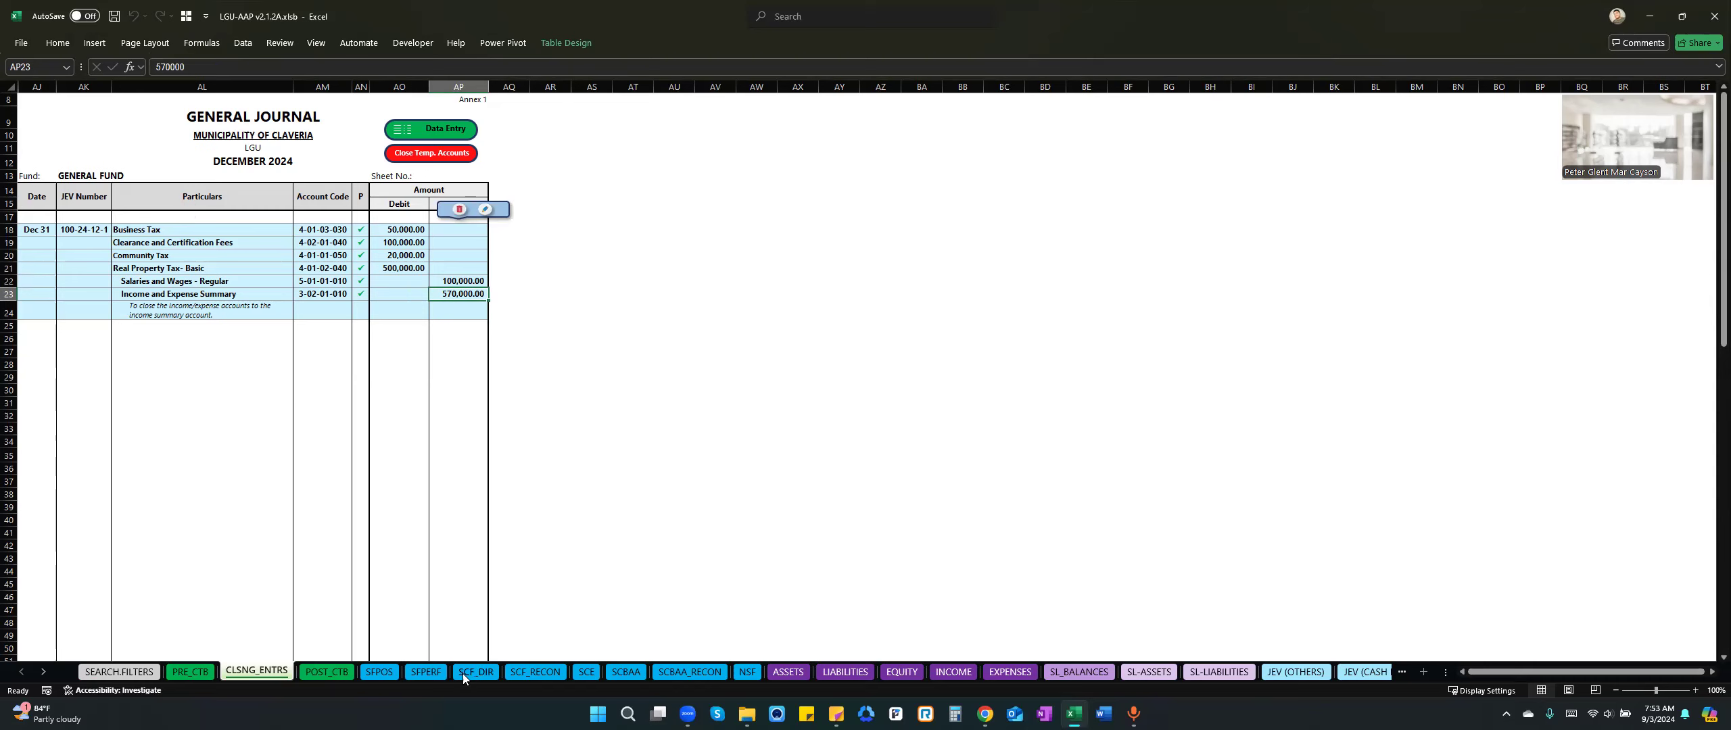
left_click(428, 672)
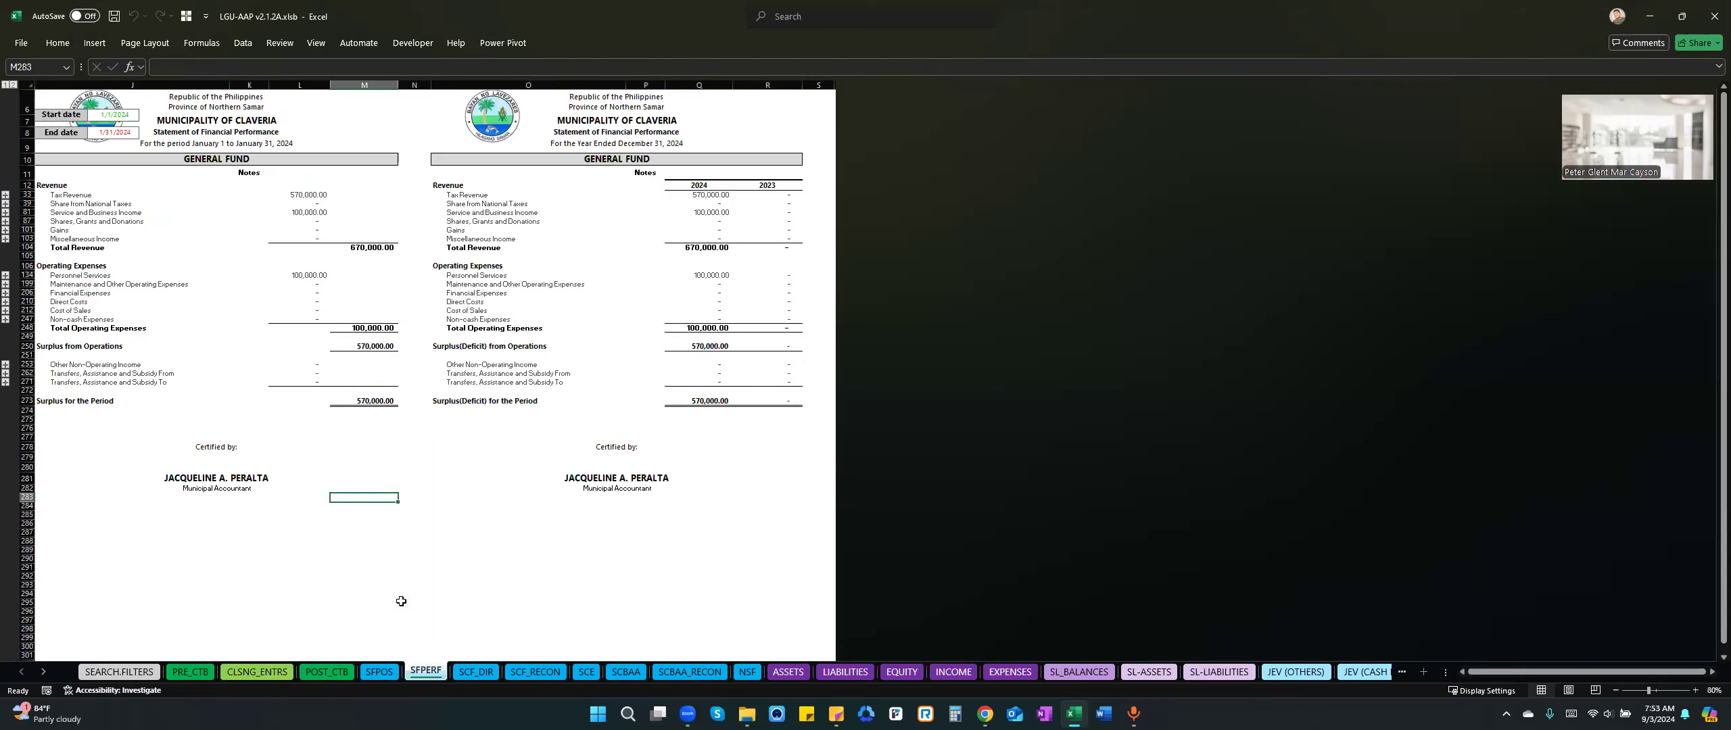
left_click(373, 403)
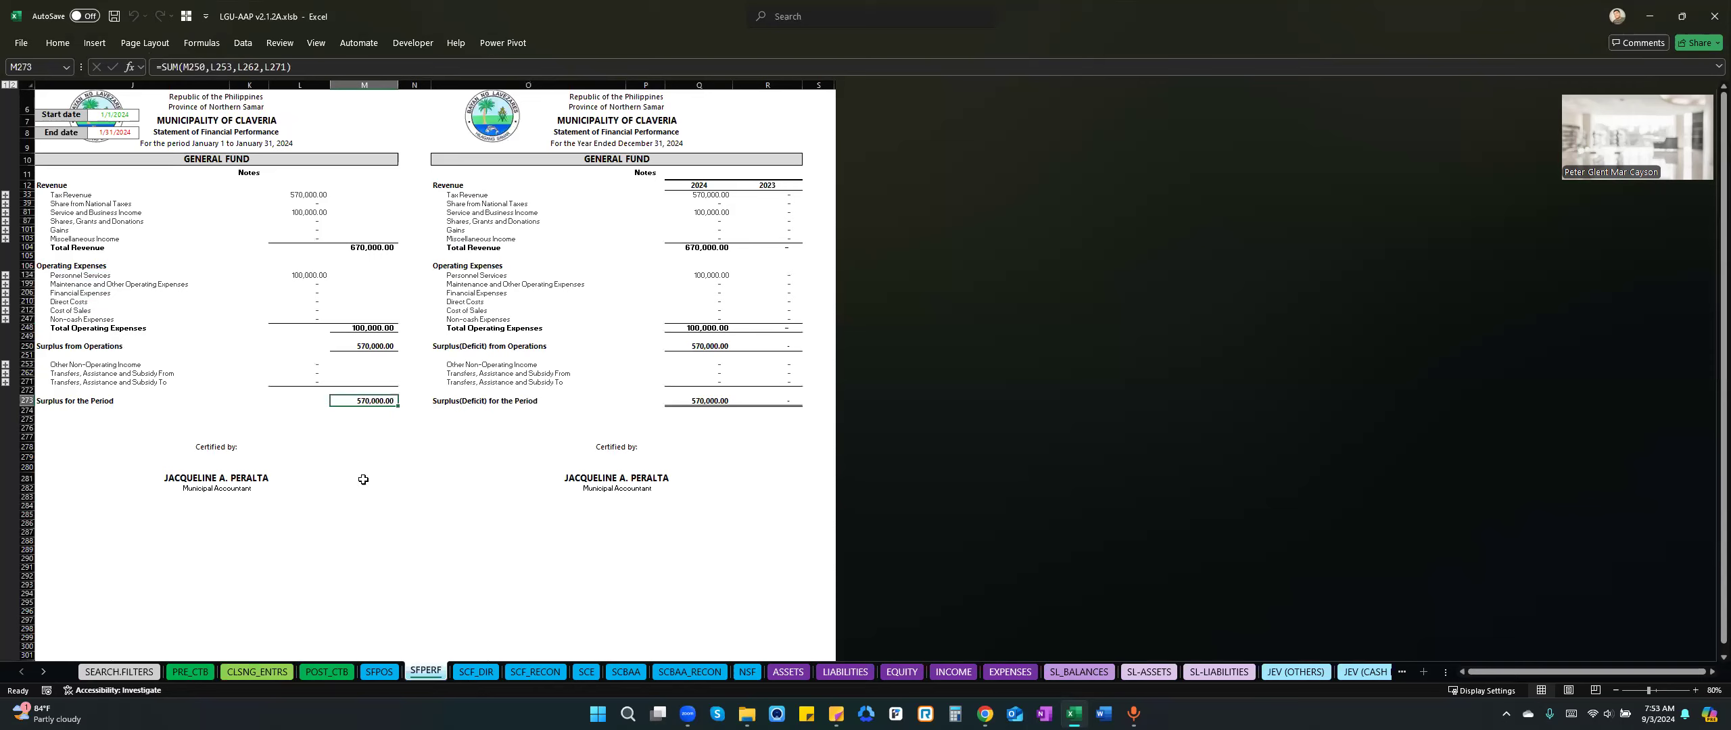
left_click(257, 672)
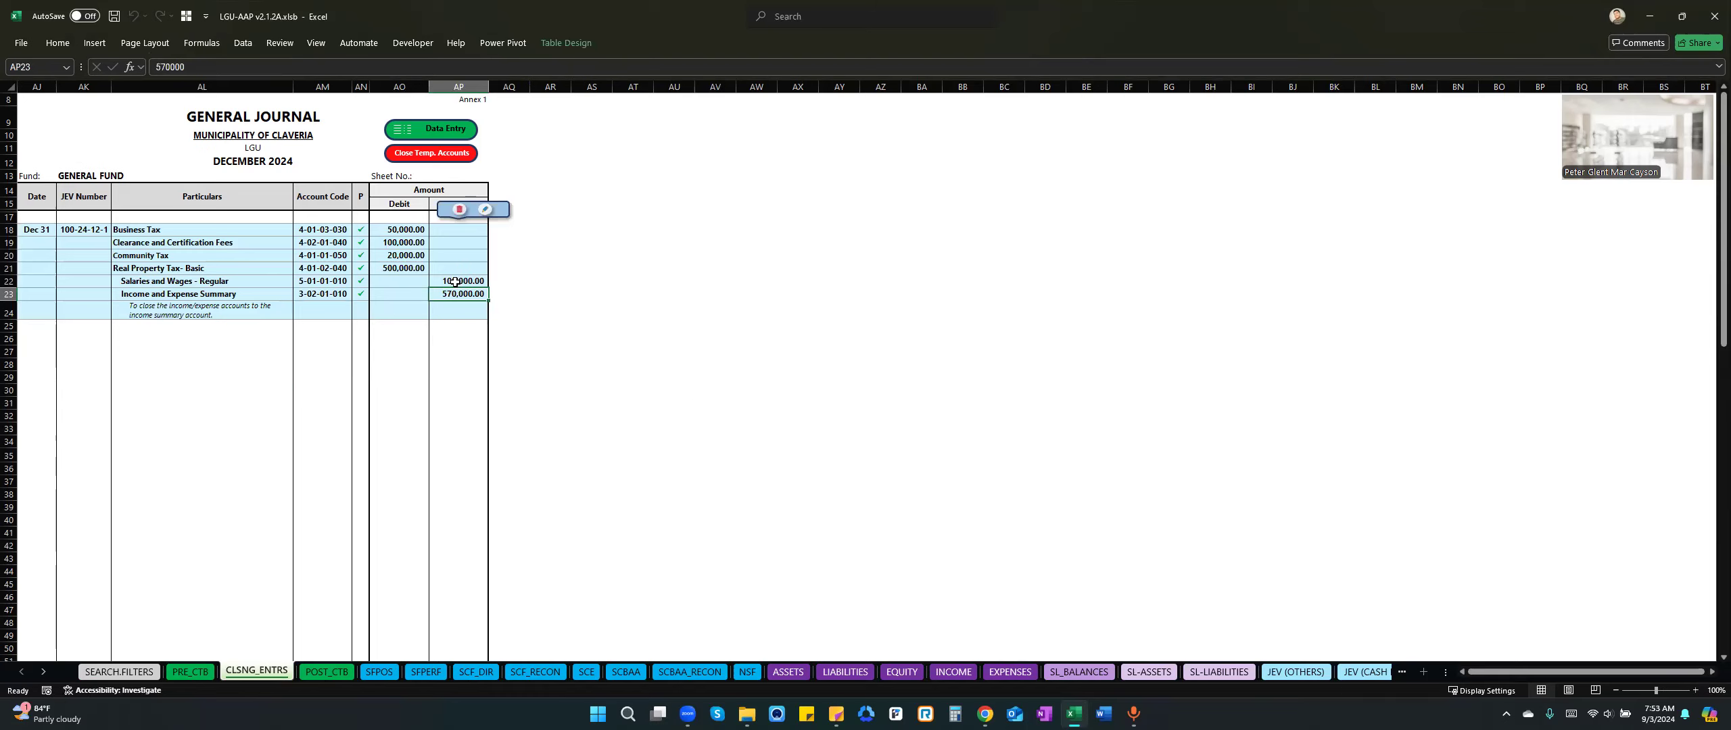
Examine the debit and credit totals at the end of the post-closing trial balance on sheet POST_CTB.
left_click(334, 672)
left_click(282, 524)
key("ctrl+Down")
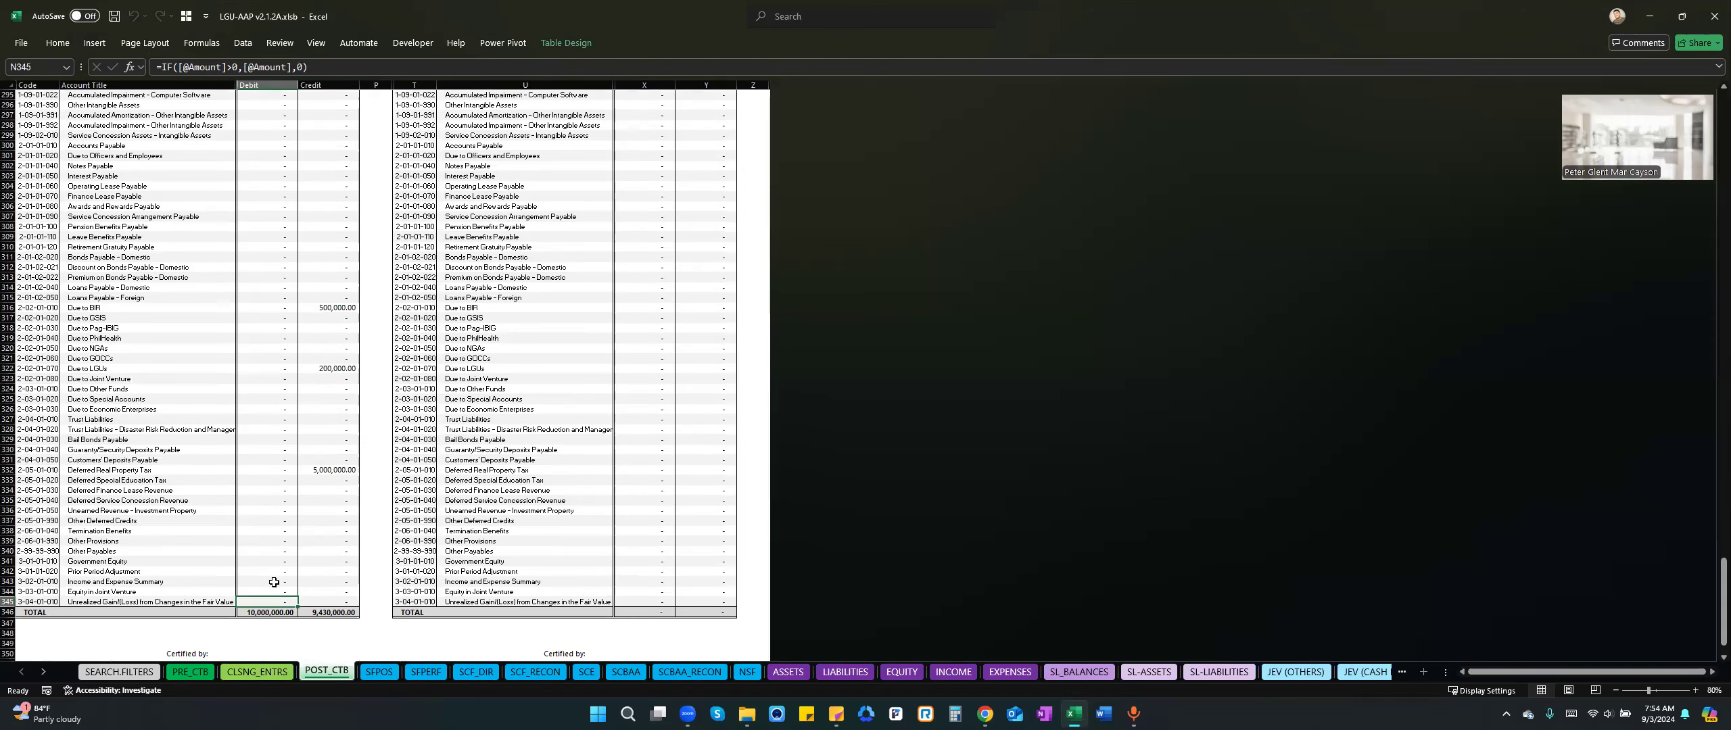
scroll(267, 617, "down", 1)
scroll(297, 629, "up", 1)
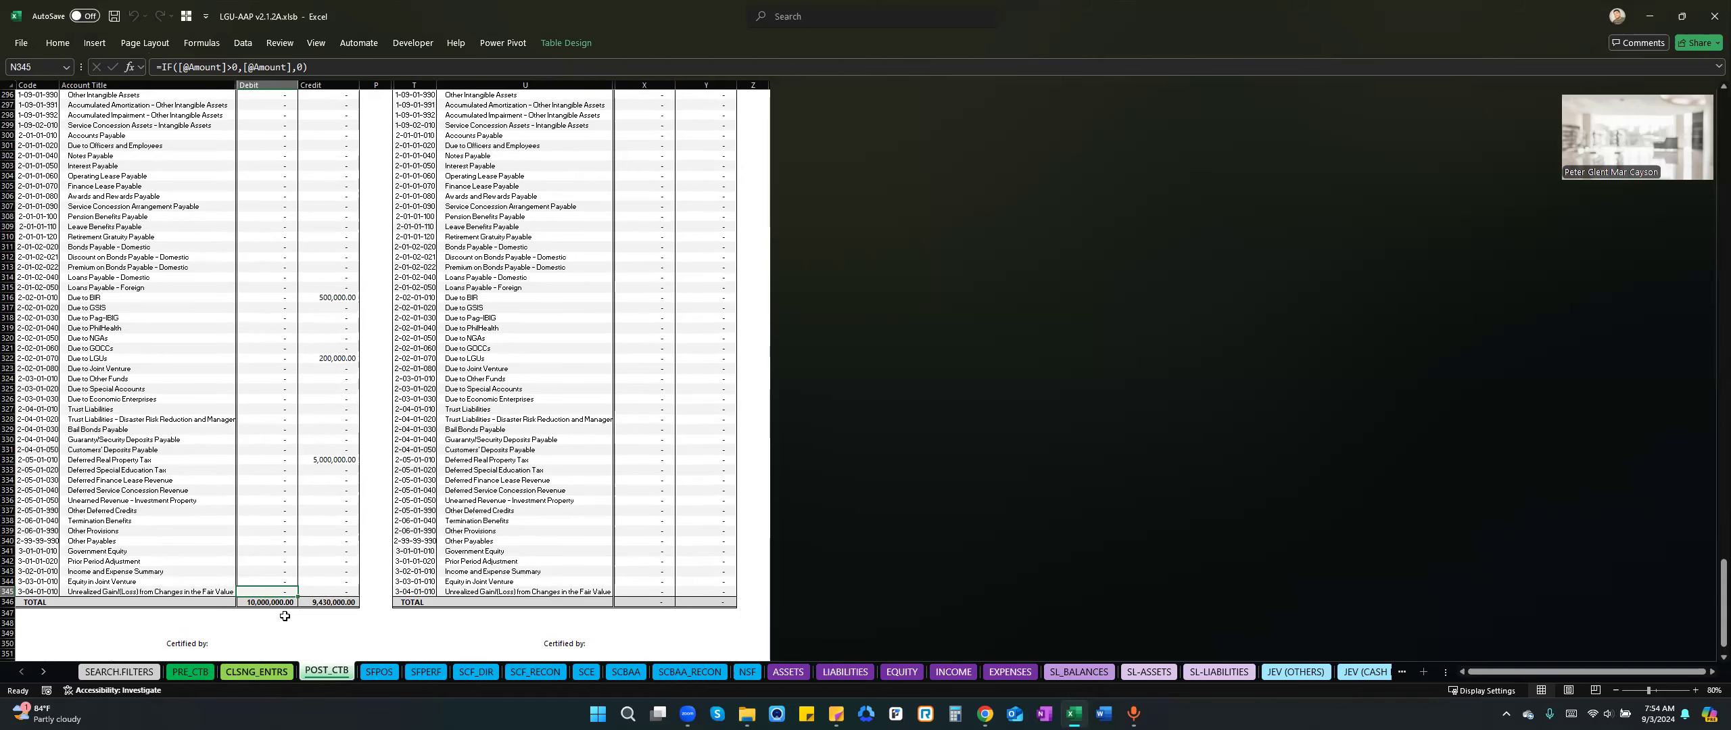
left_click(322, 601)
left_click(274, 602)
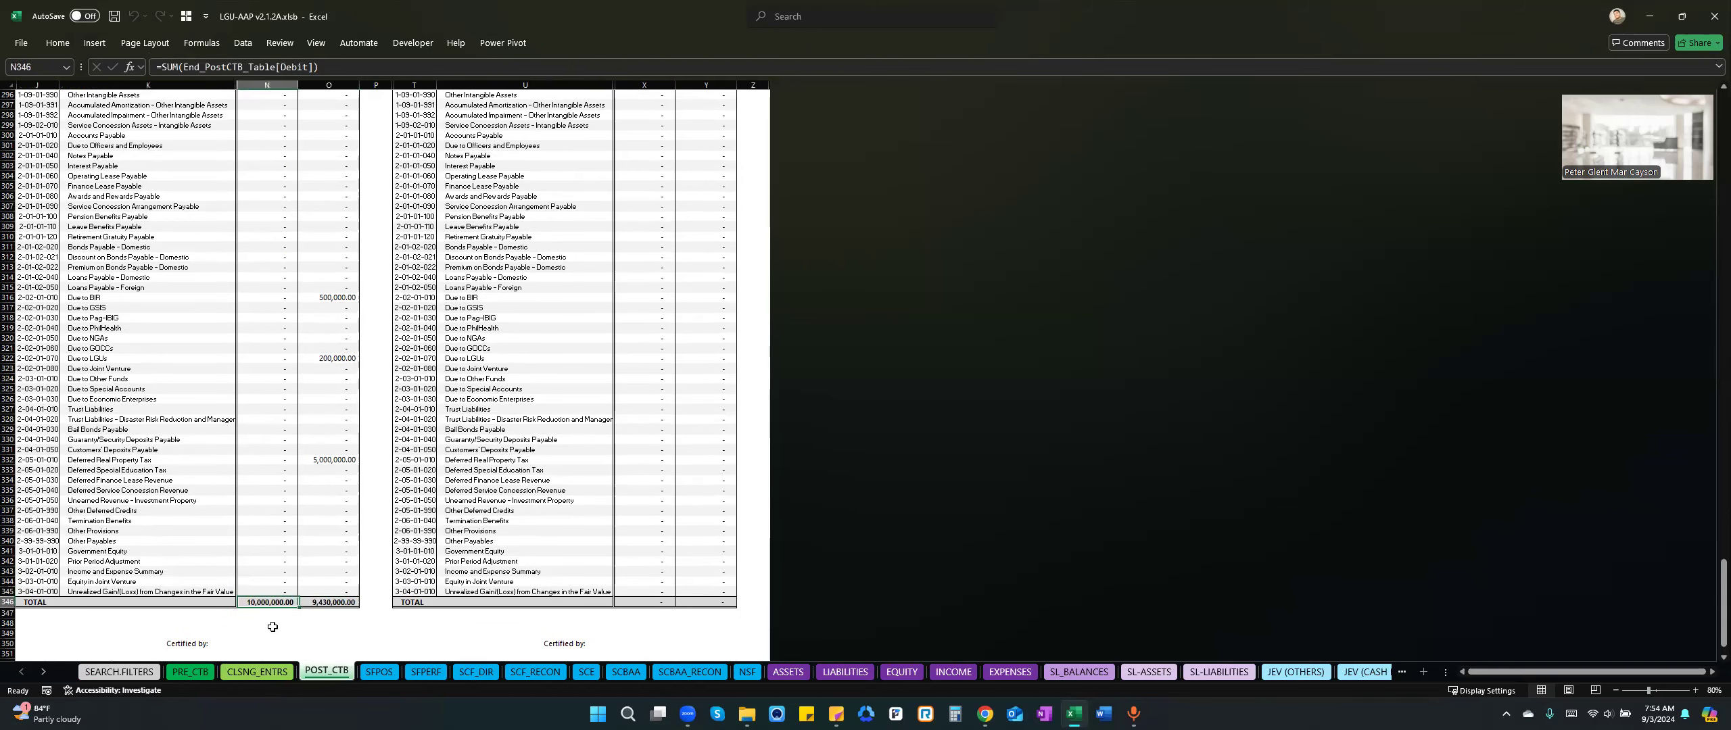
Check the closing entry's date on sheet CLSNG_ENTRS and set the end date on sheet POST_CTB to 12/31/2024.
left_click(254, 672)
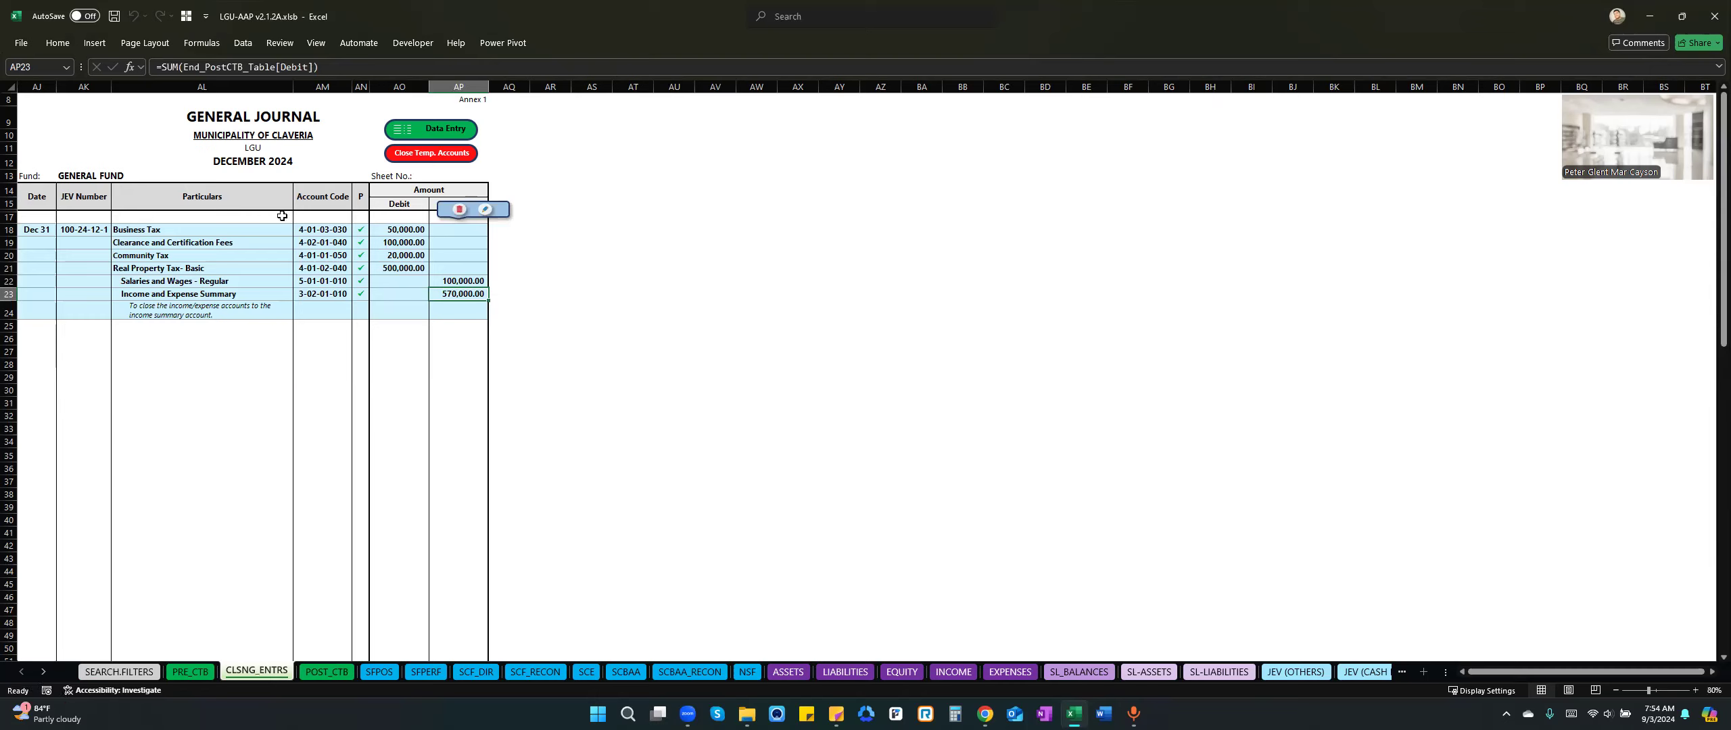
left_click(75, 233)
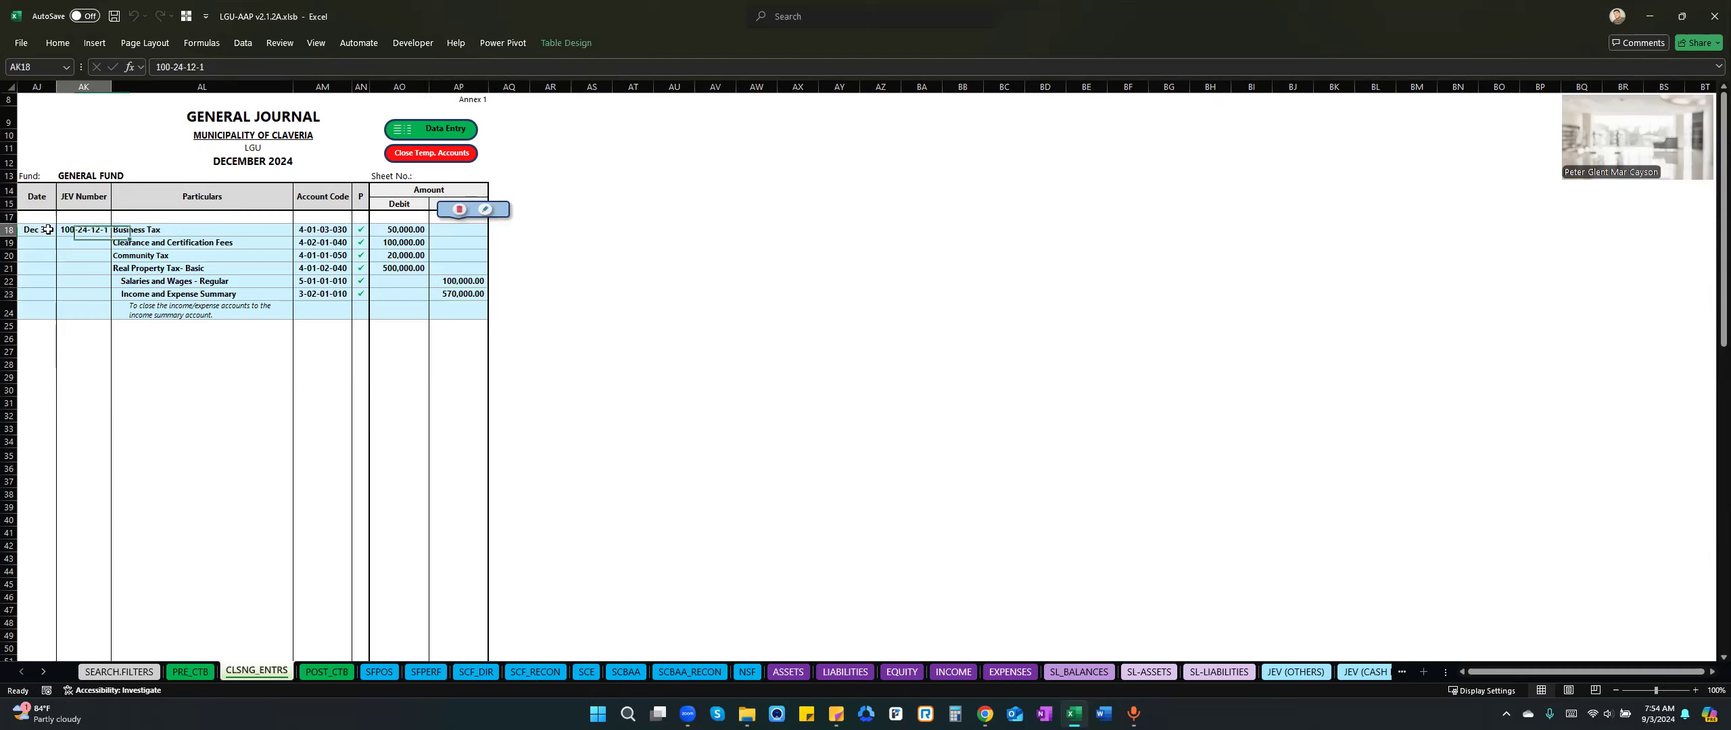
left_click(43, 231)
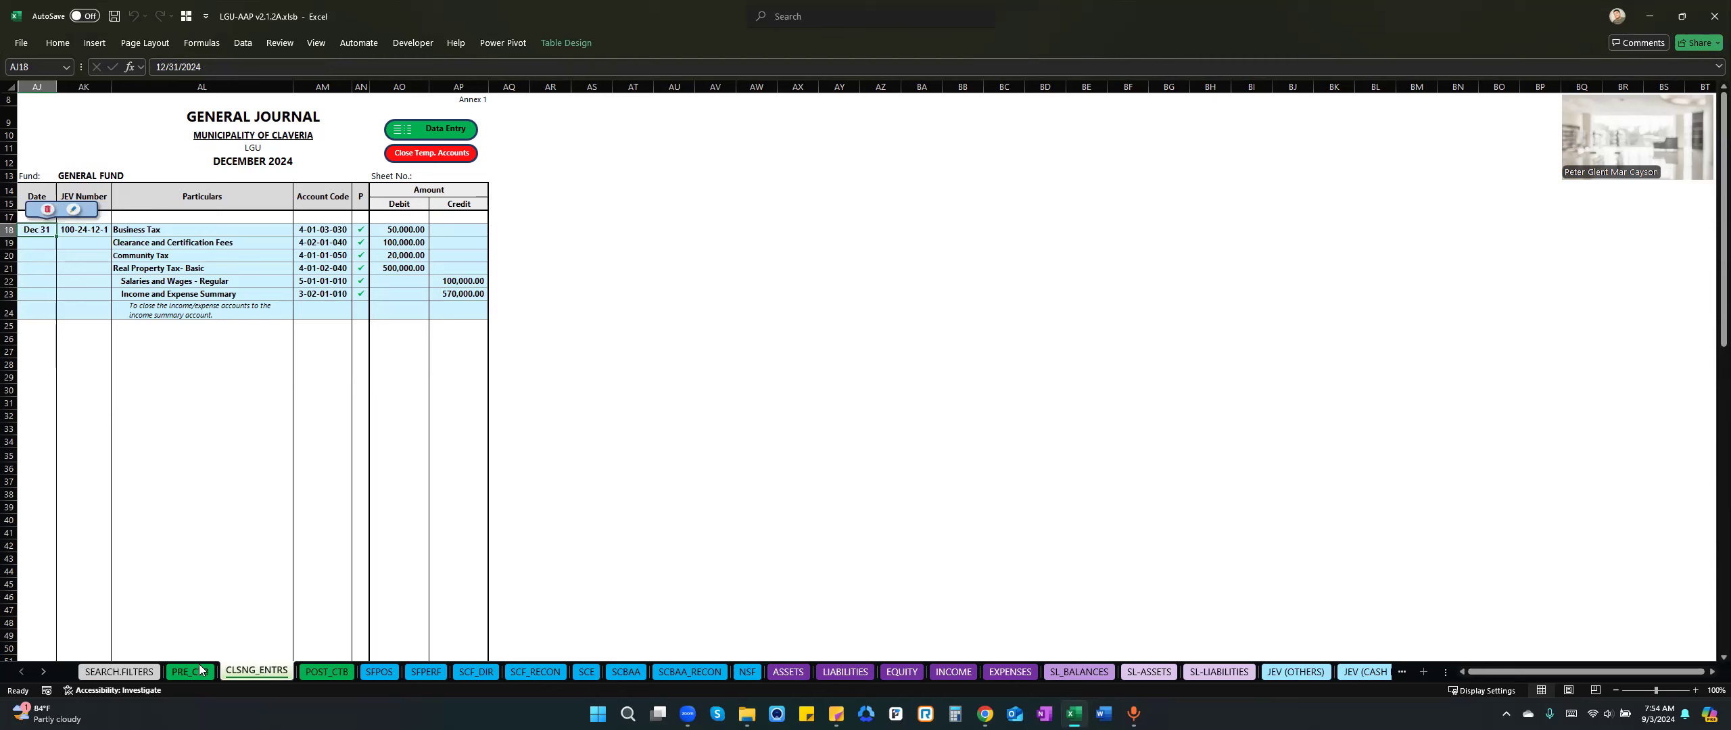
left_click(320, 673)
left_click_drag(1724, 602, 1675, 223)
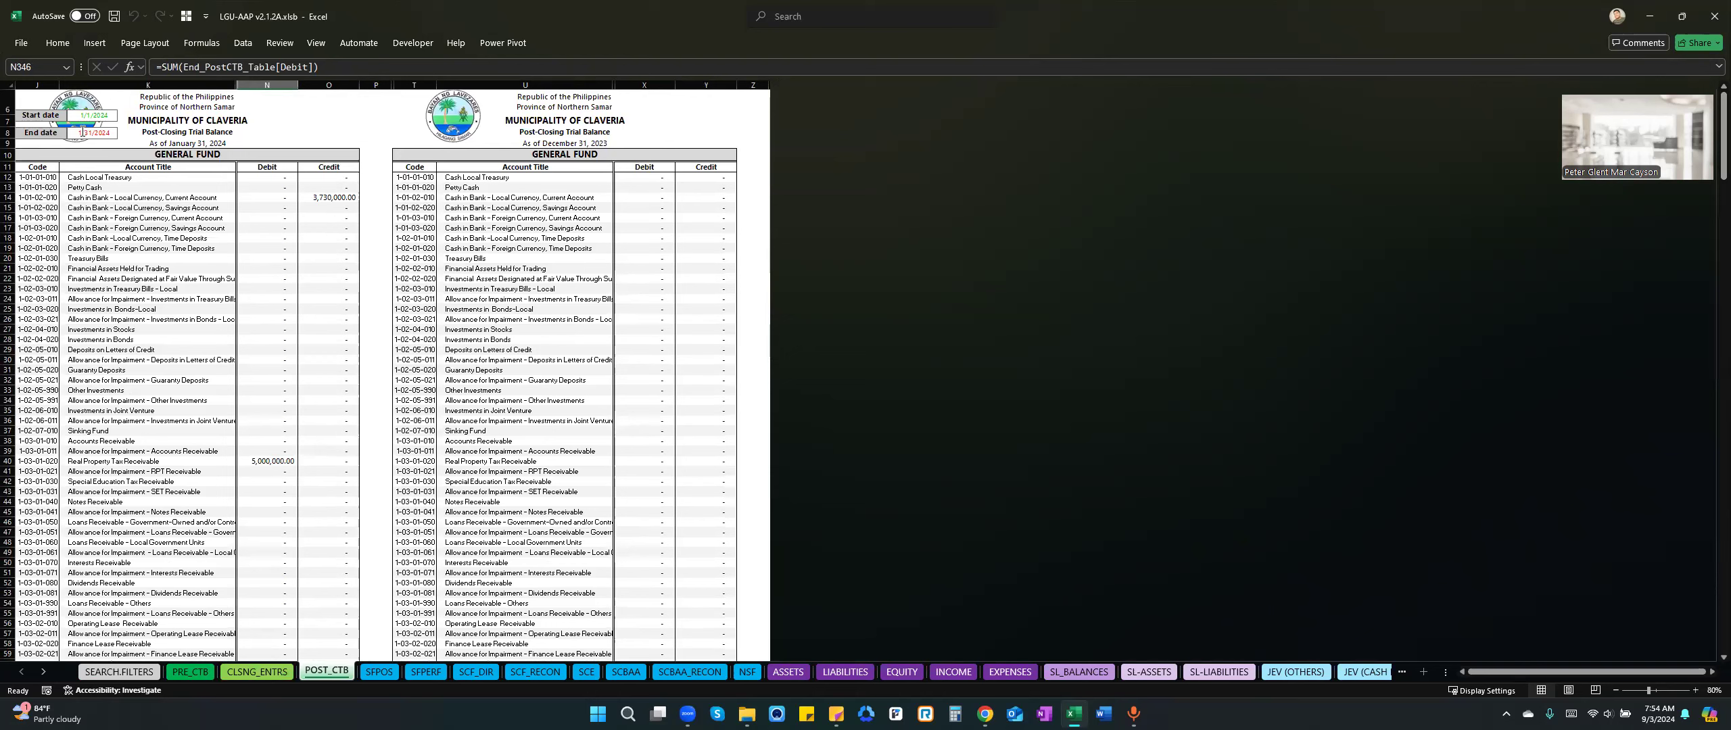
left_click(77, 133)
type("2")
left_click(238, 153)
Check the Income and Expense Summary balance and the debit and credit totals of the December post-closing trial balance.
left_click(294, 318)
left_click(324, 476)
key("ctrl+Down")
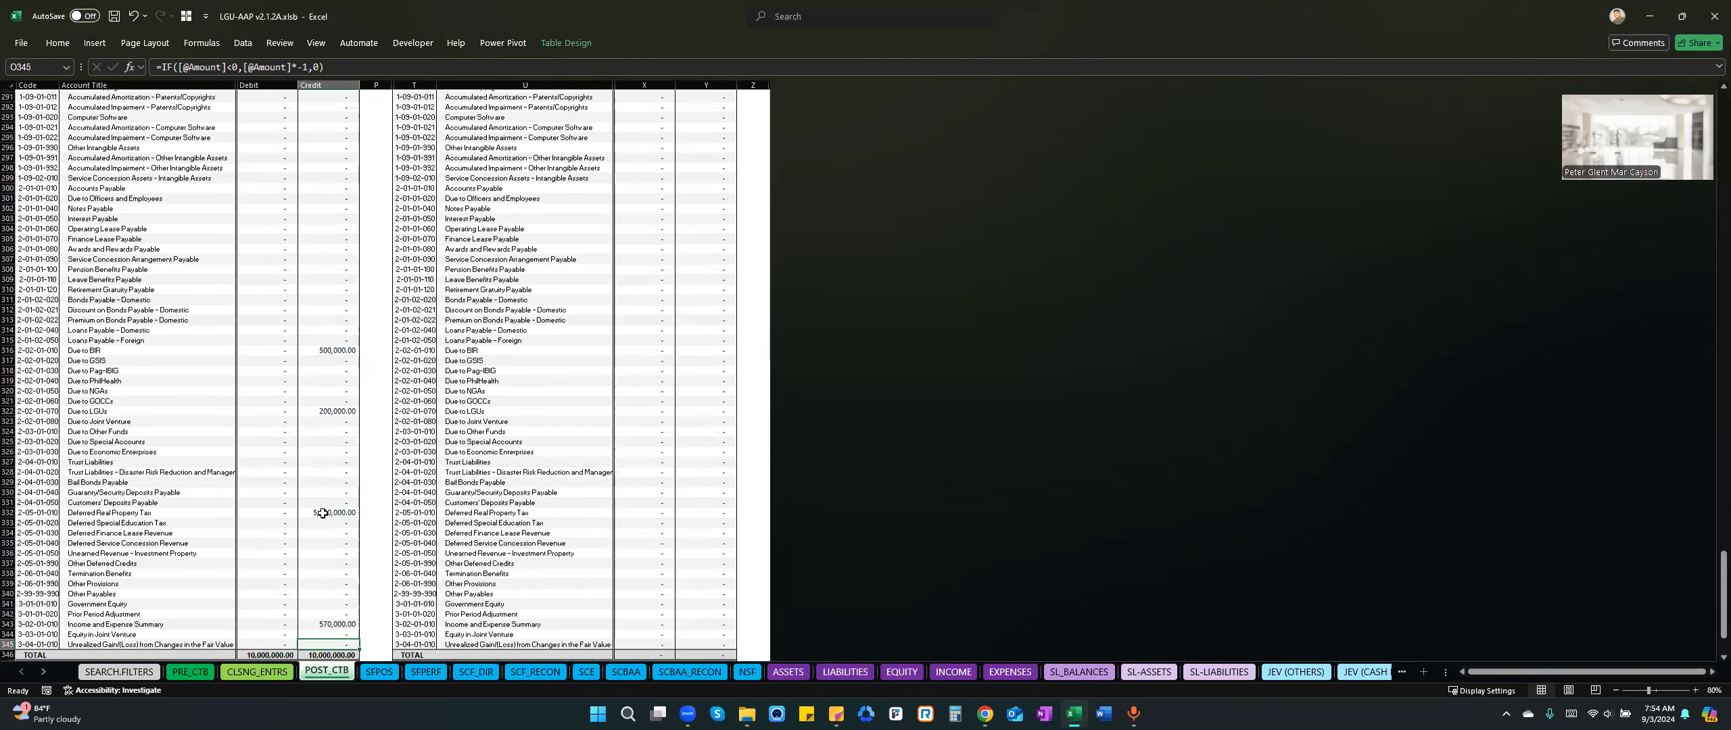
left_click(322, 582)
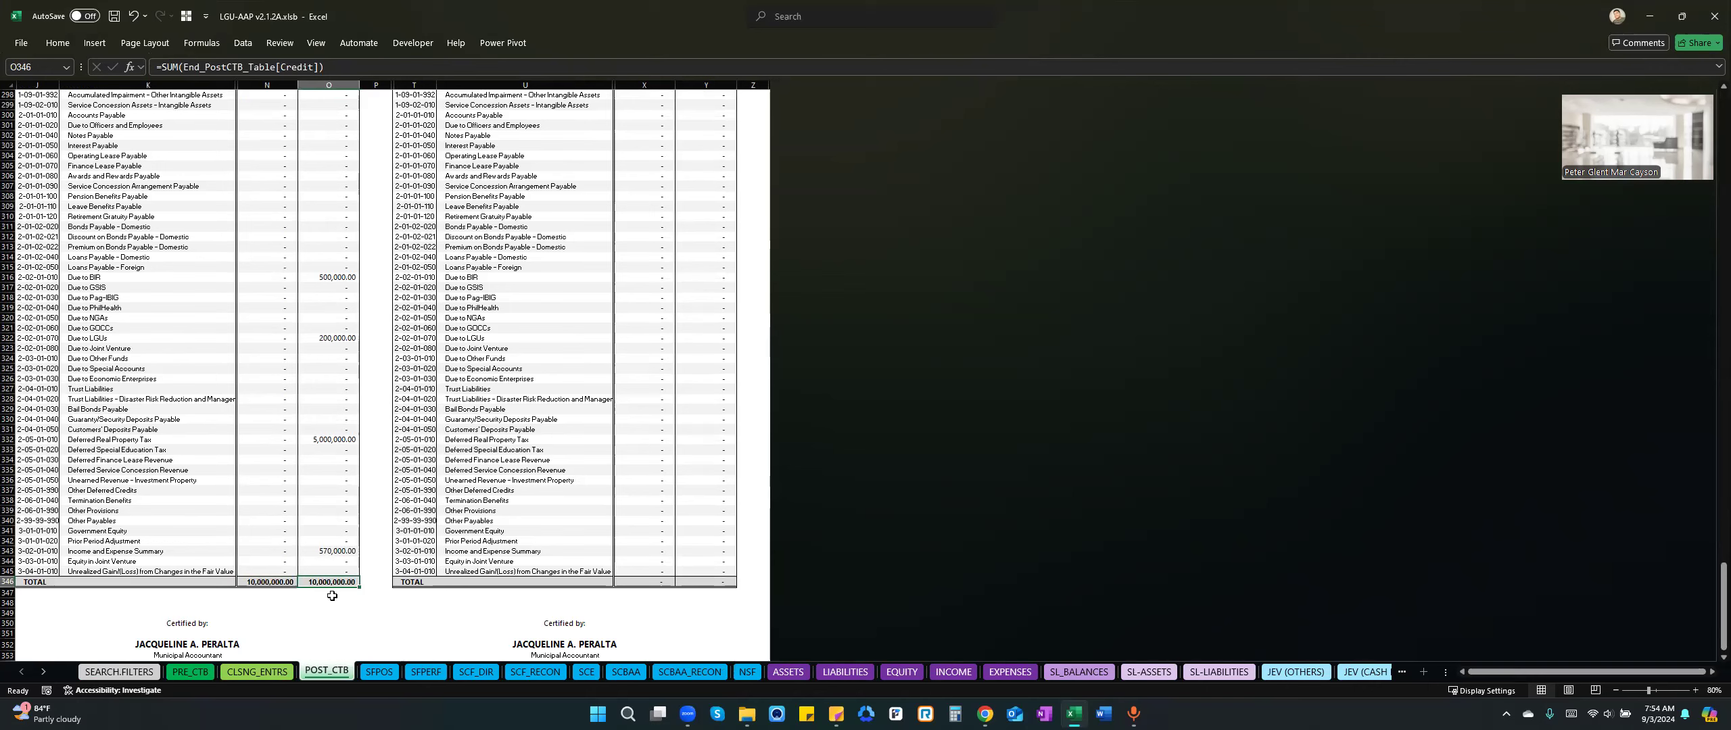
left_click(273, 602)
On sheet SFPOS, compare total assets with total liabilities and equity, and review the two General Fund statements side by side.
left_click(379, 673)
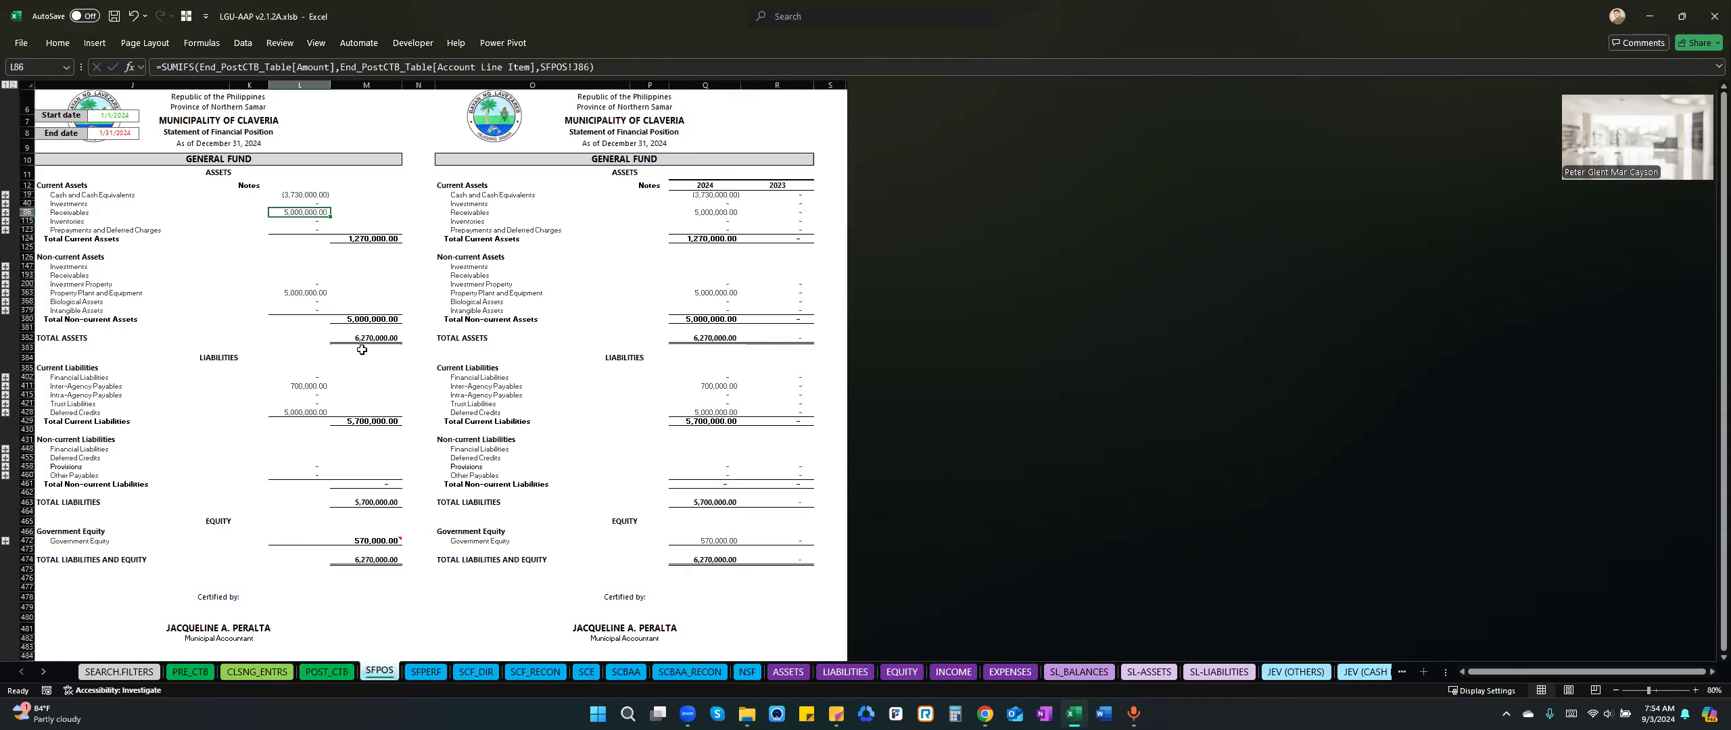
left_click(389, 338)
left_click(379, 560, "ctrl")
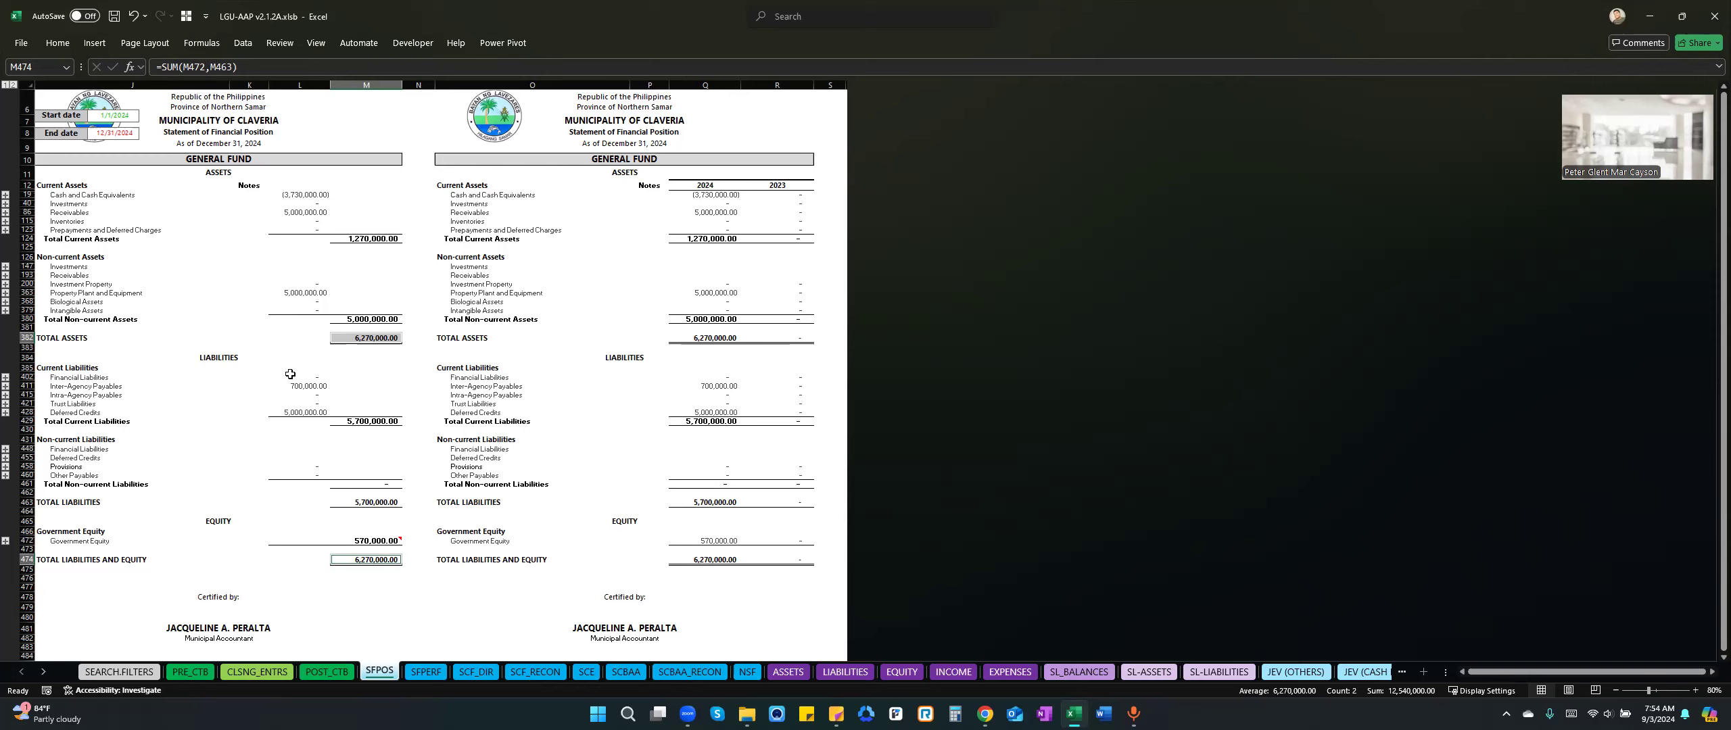
left_click(213, 359)
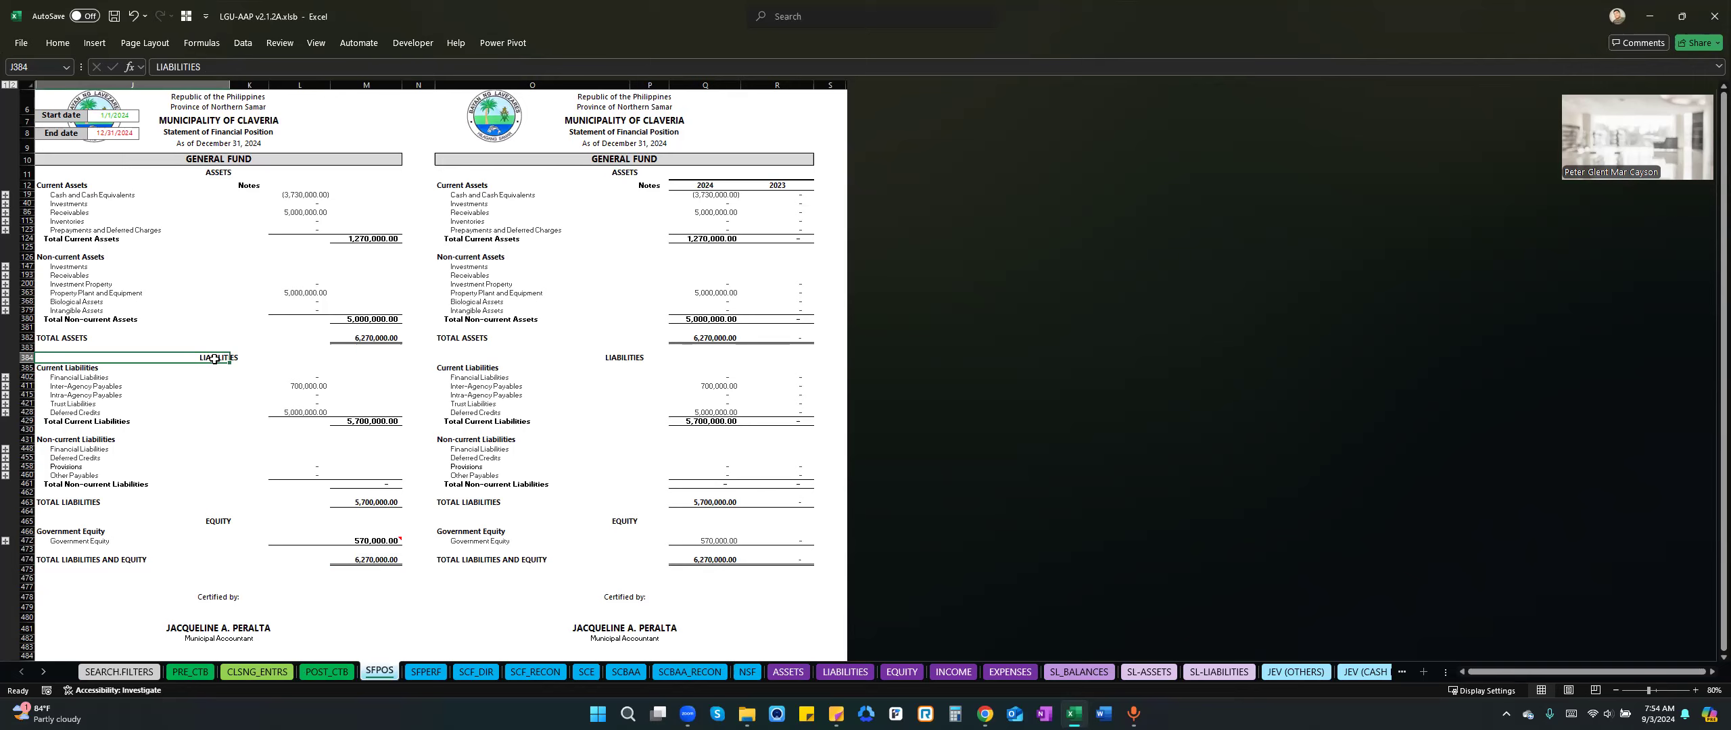
left_click(238, 159)
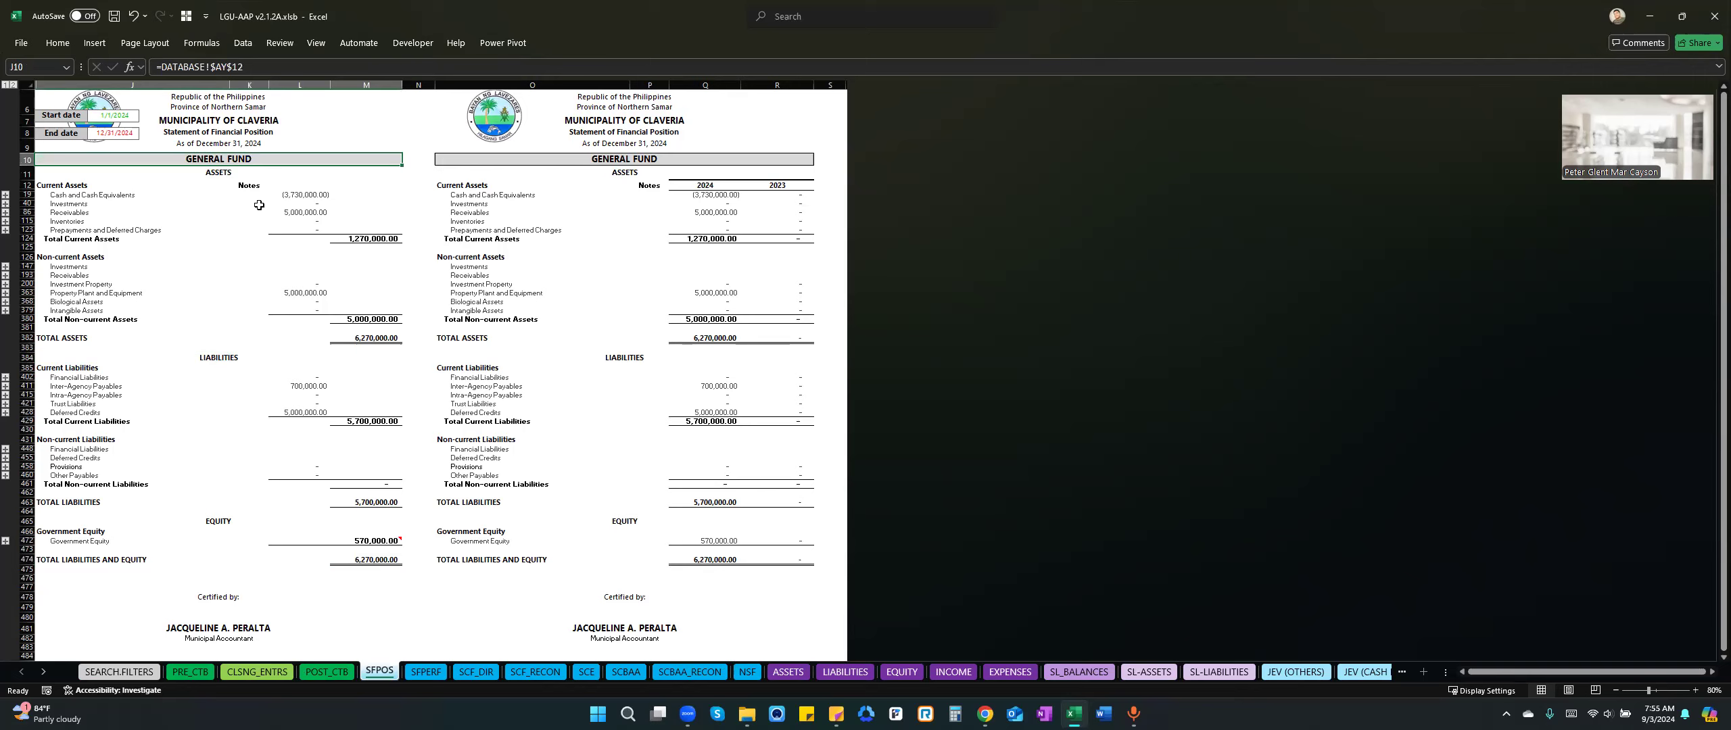
left_click(516, 159)
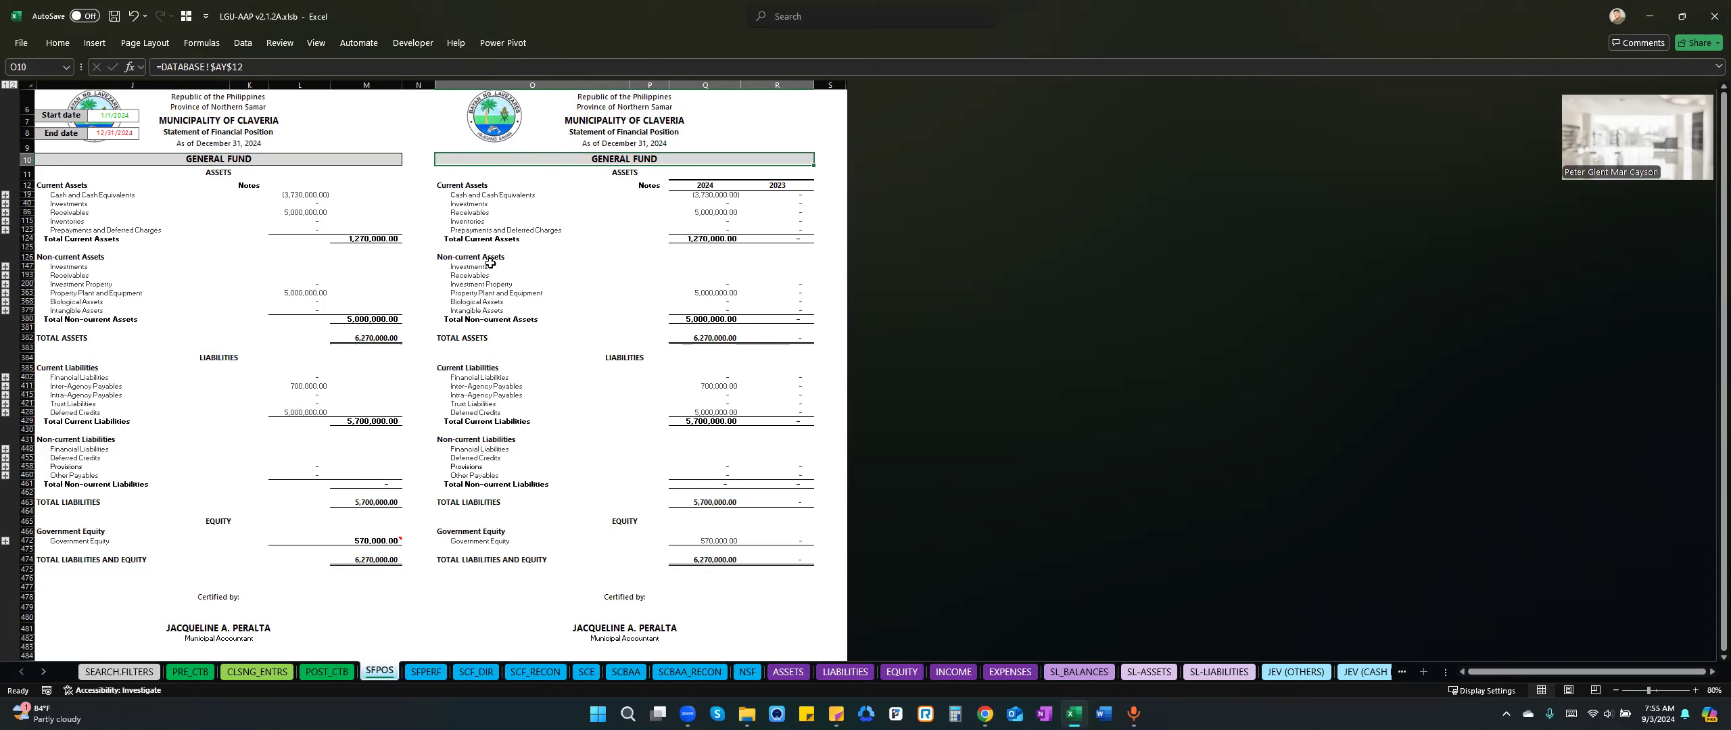
left_click(378, 157)
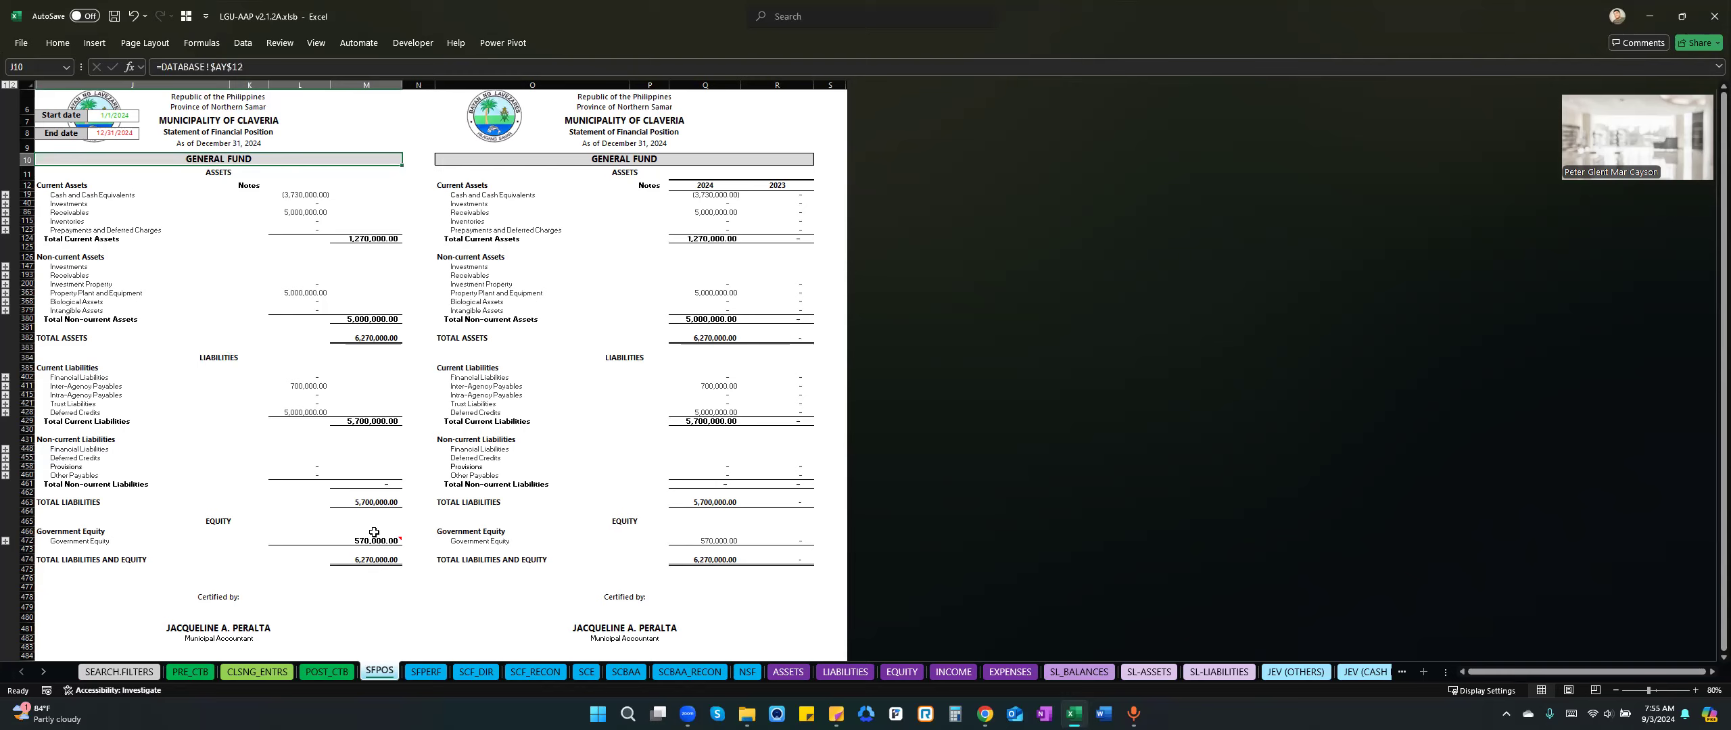
Look through the sheet list from the financial statements to the JEV and monthly journal sheets, with the SFPOS liabilities section in view.
left_click(44, 671)
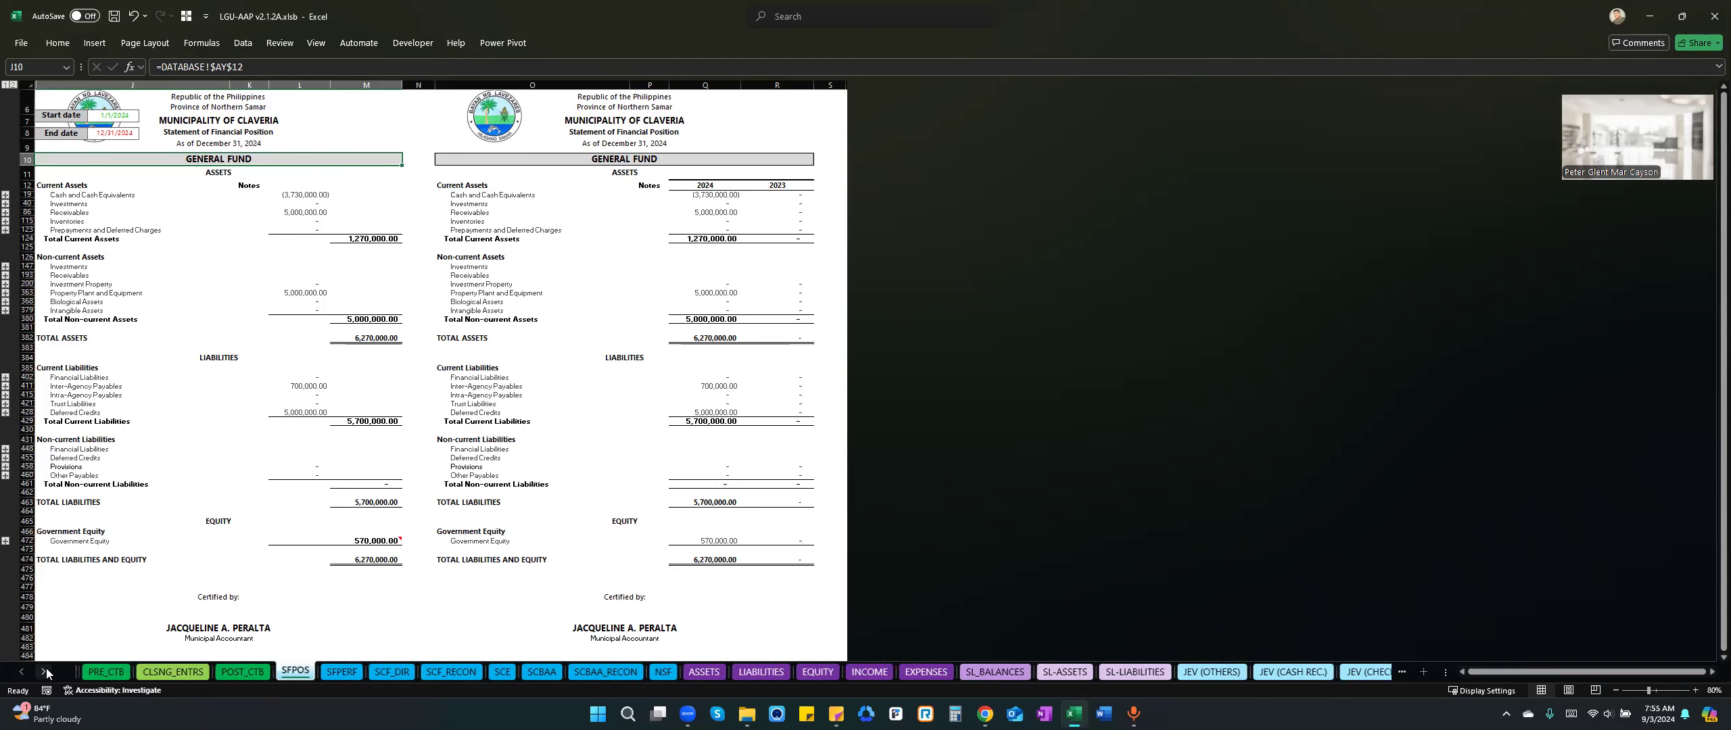
left_click(44, 671)
left_click(44, 672)
left_click(44, 671)
left_click(44, 672)
left_click(44, 672)
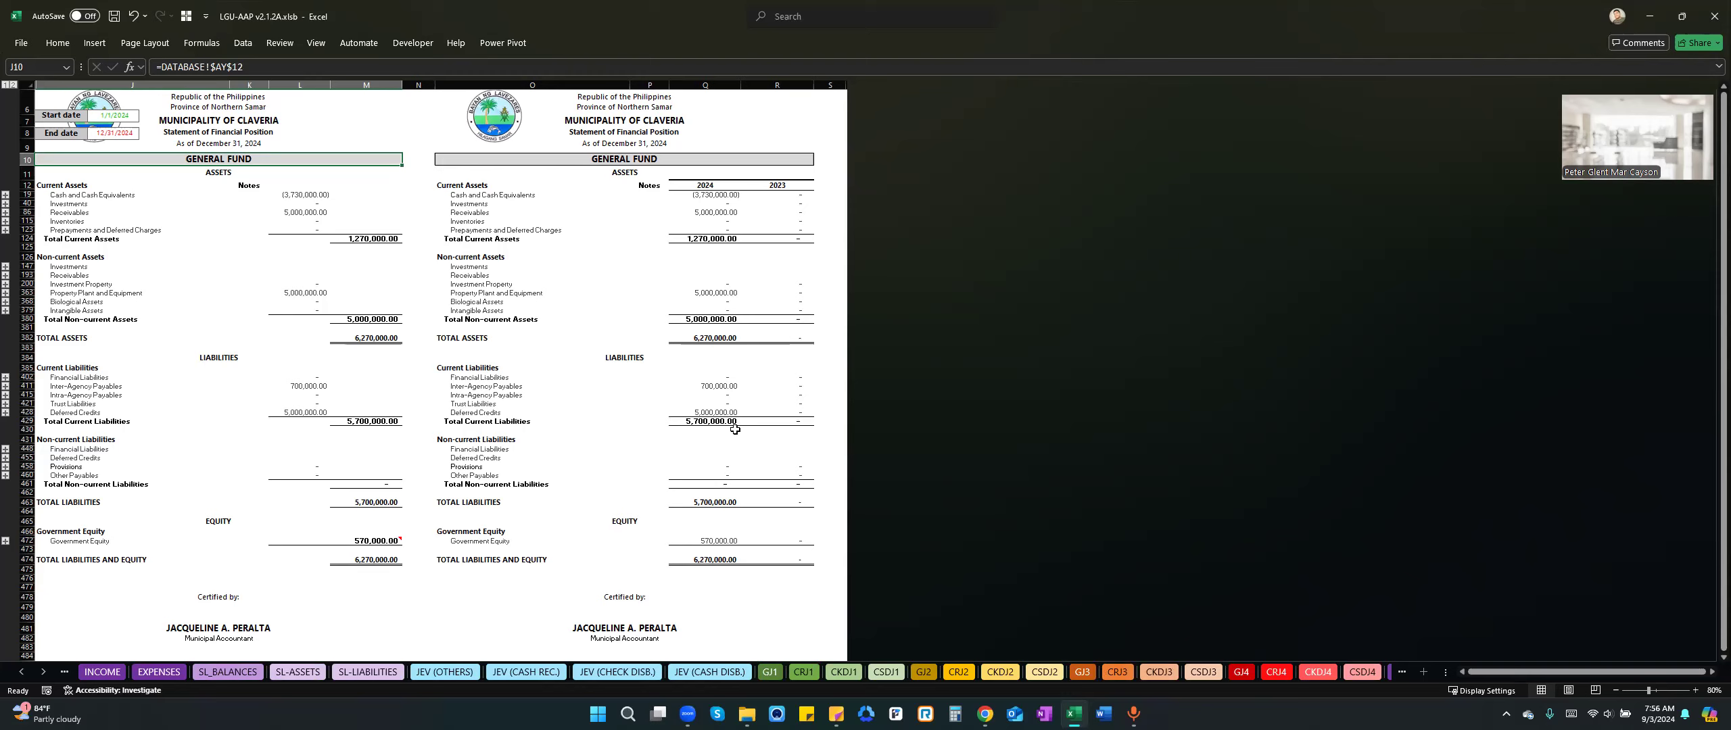
left_click(708, 421)
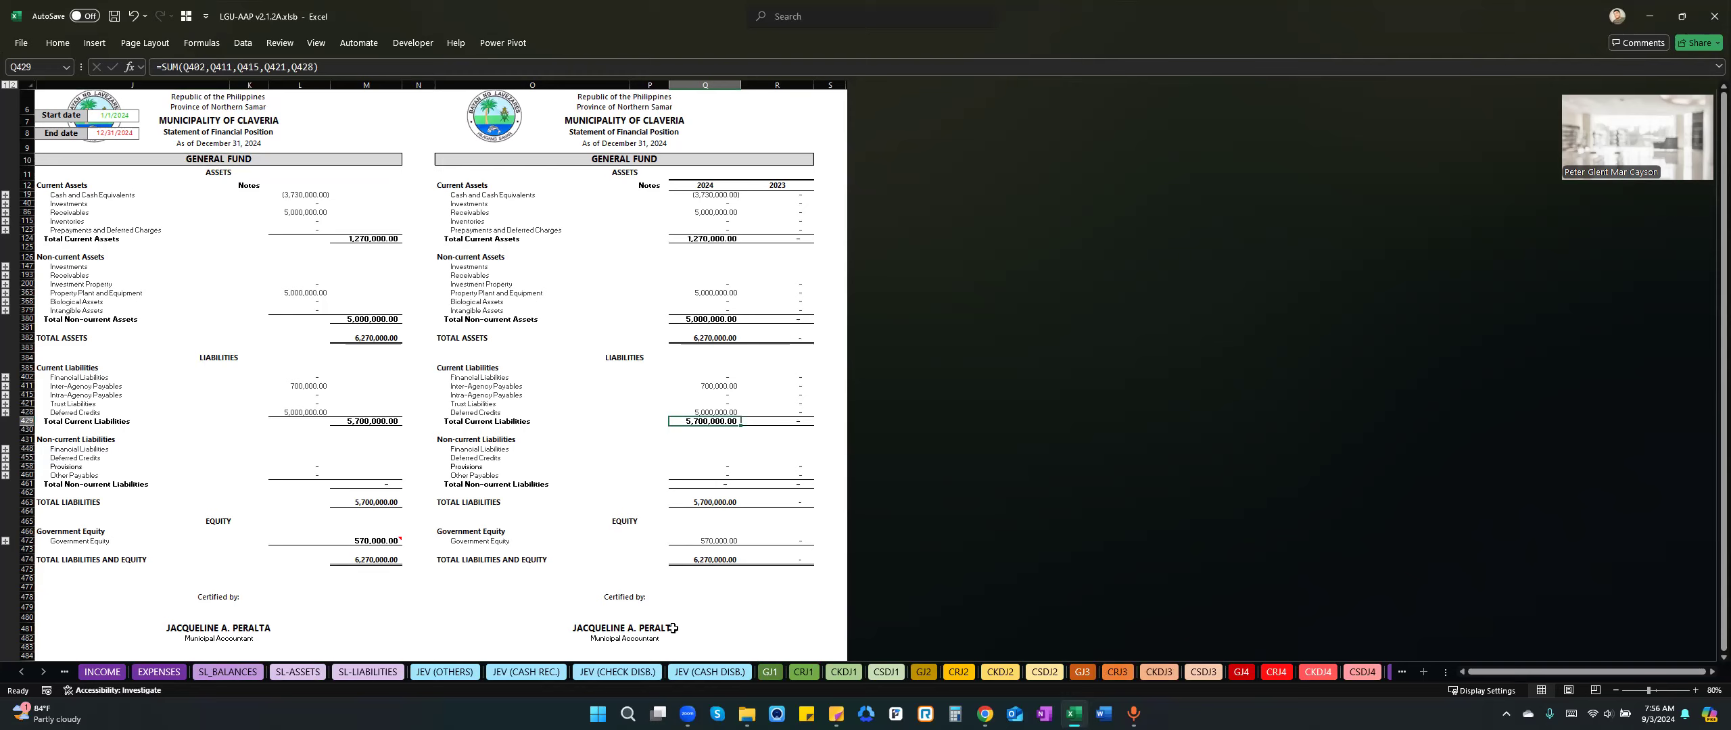
left_click(619, 356)
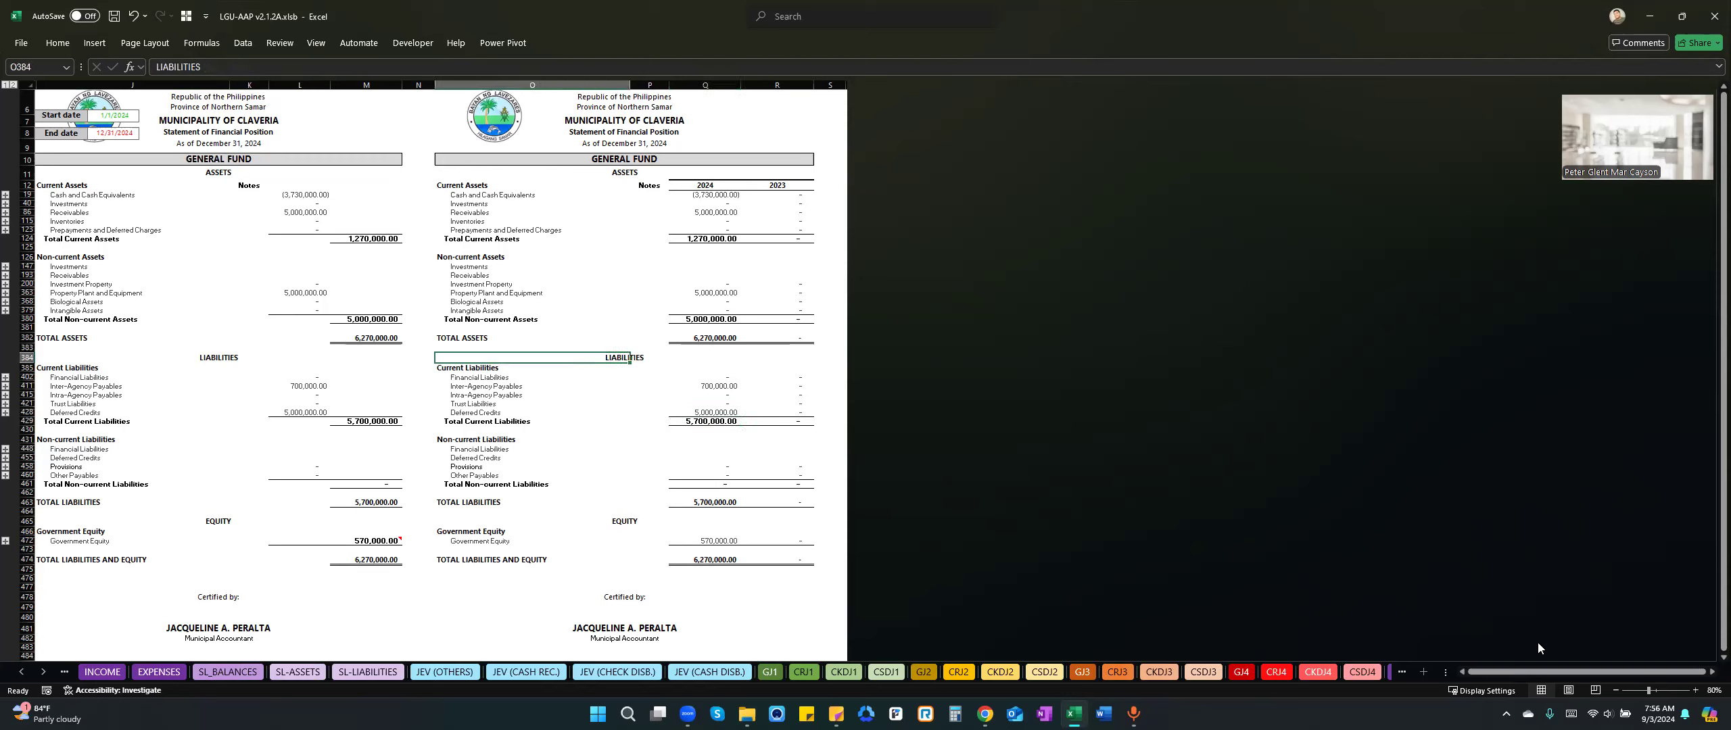
Go to sheet PRE_CTB and show the heading and first accounts of the pre-closing trial balance.
left_click_drag(1504, 672, 1489, 679)
left_click(24, 673)
left_click(24, 673)
left_click(25, 673)
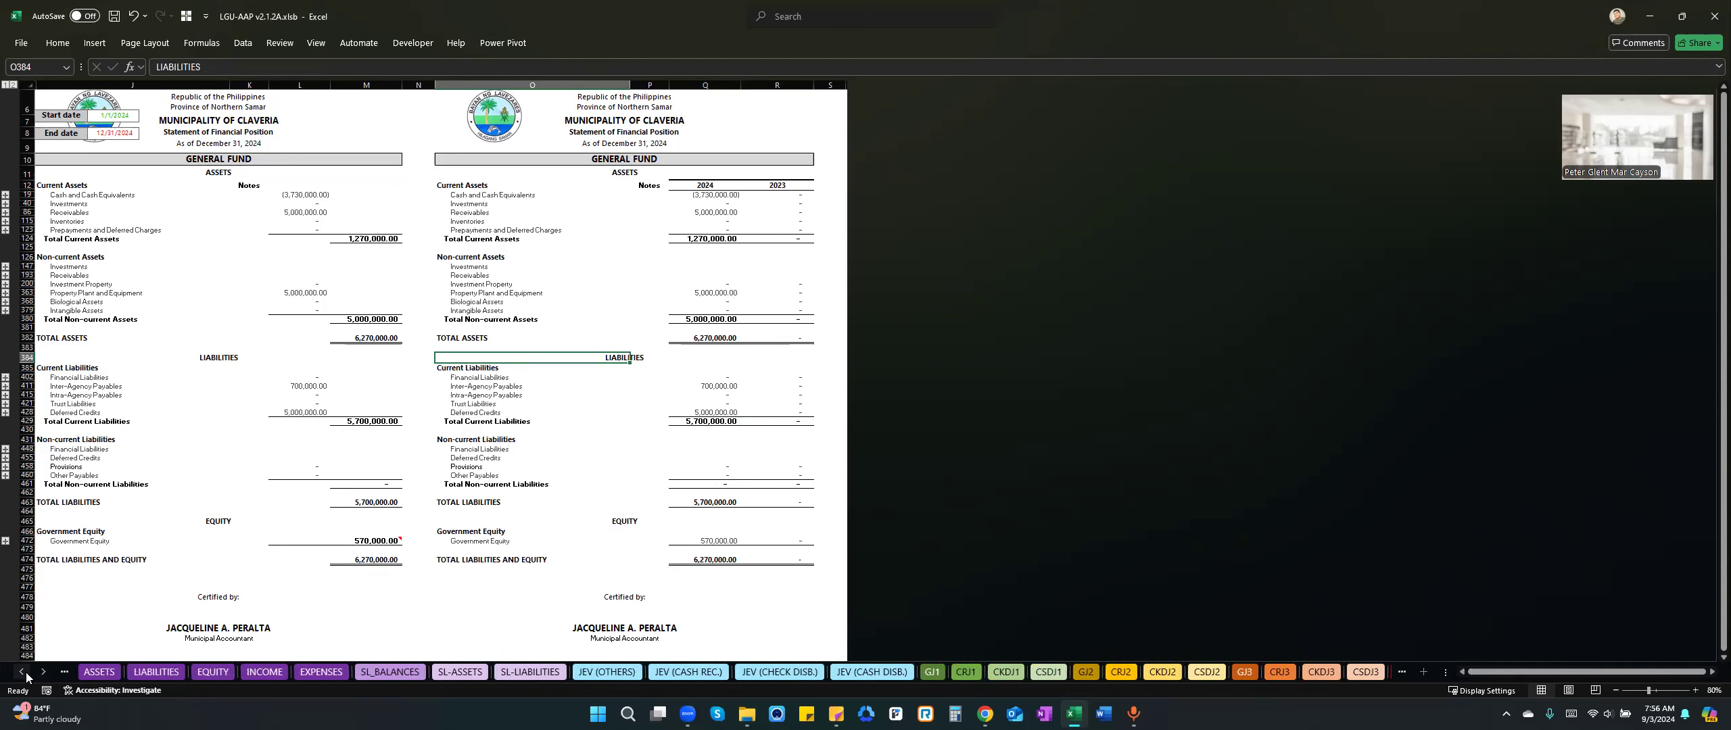
left_click(24, 673, "ctrl")
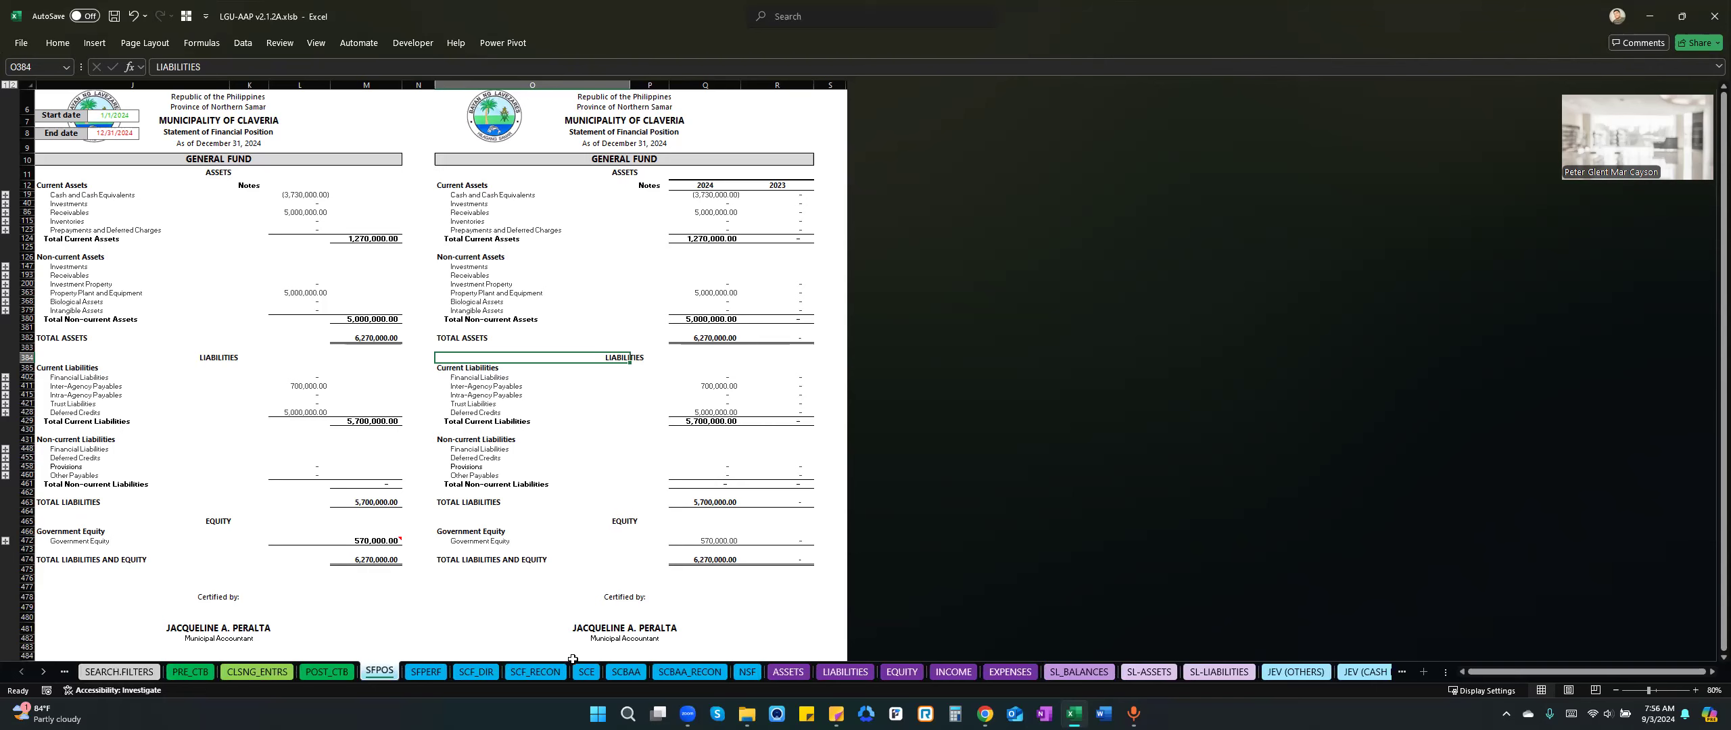
left_click(204, 677)
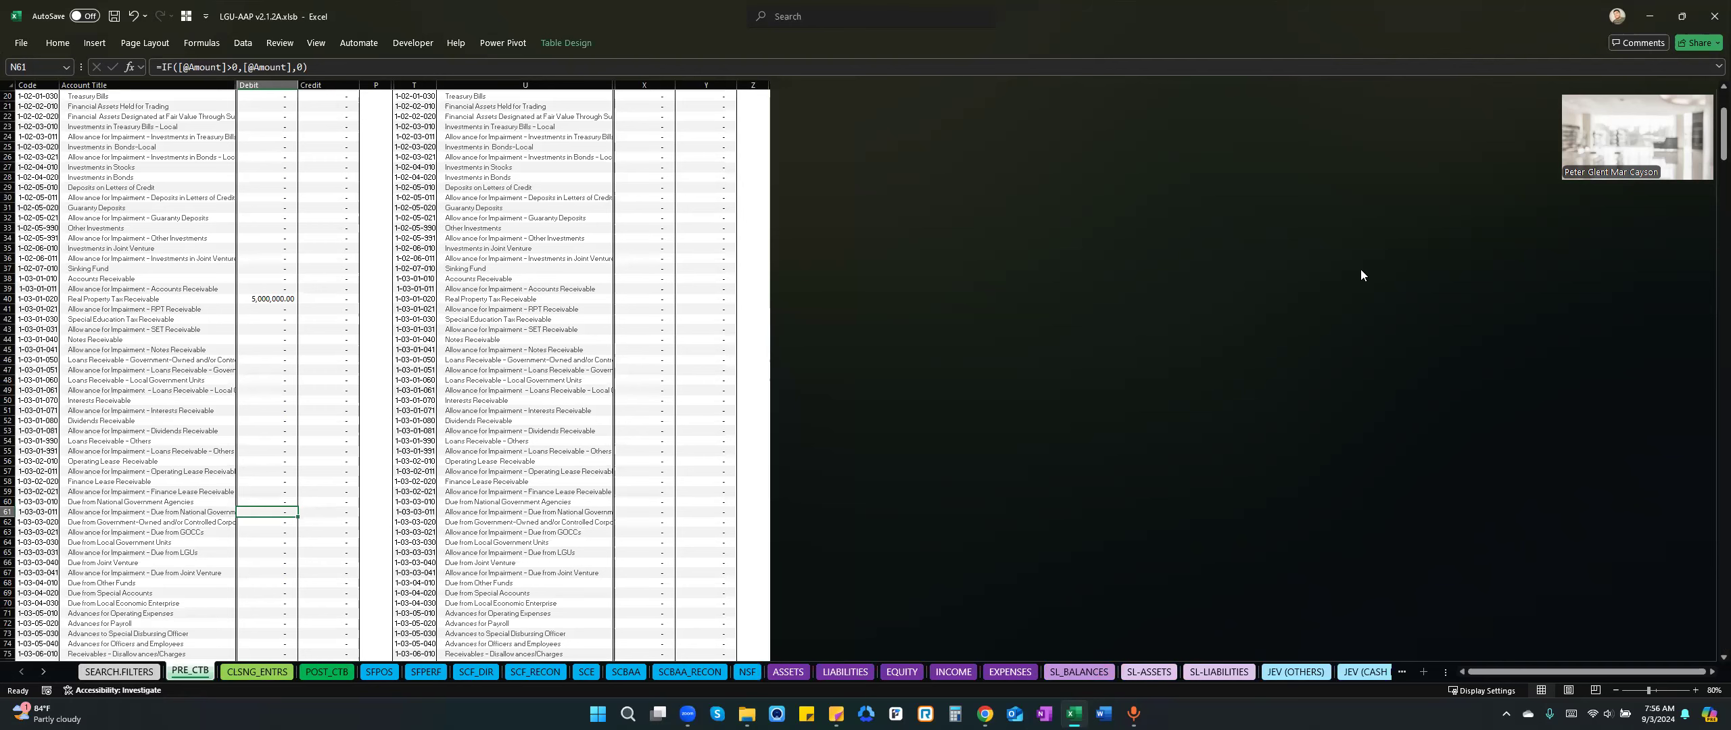
scroll(453, 460, "up", 5)
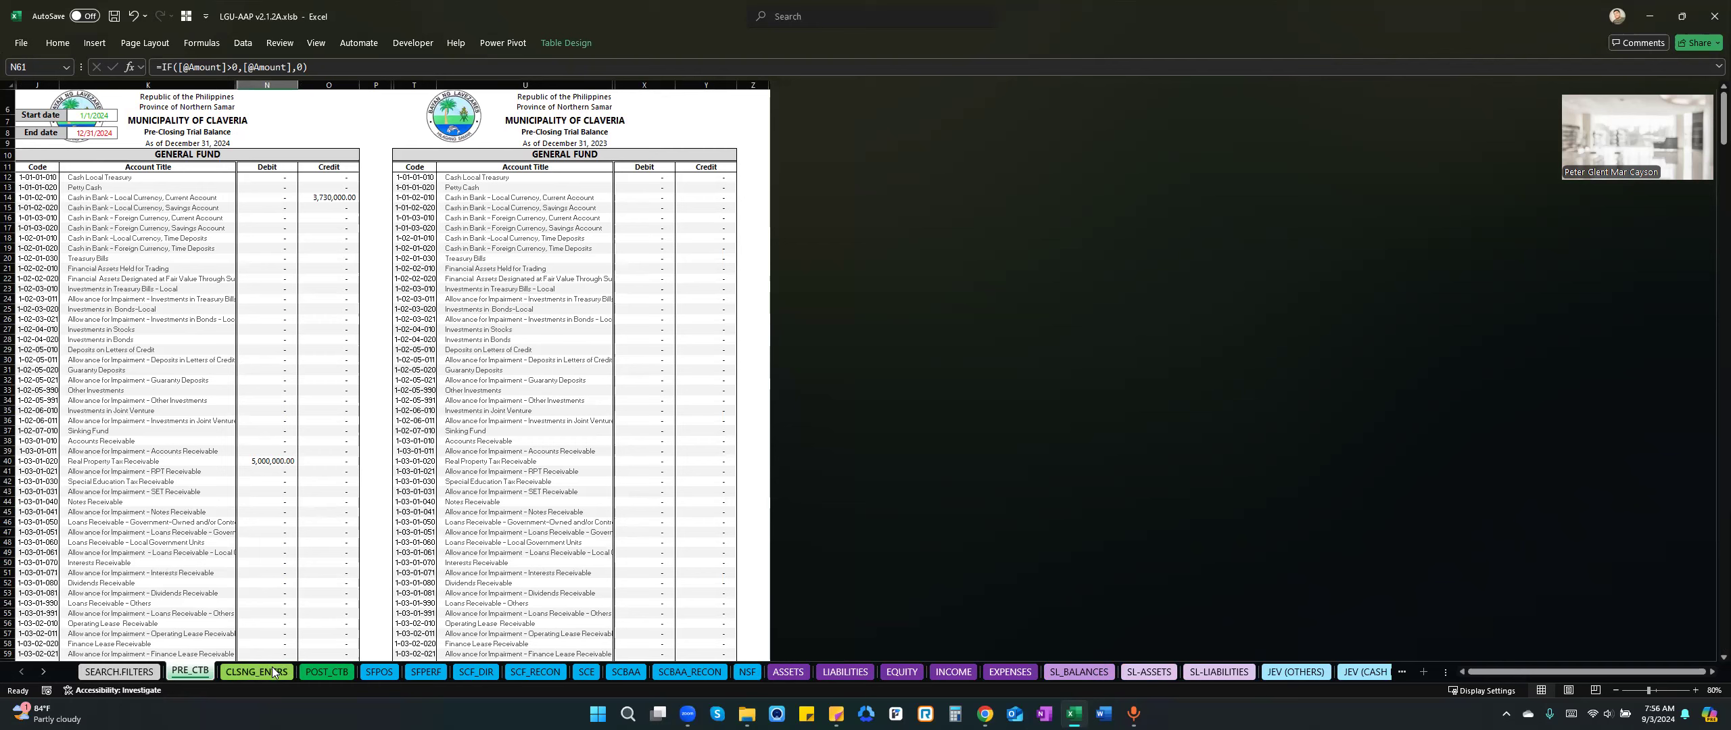
Compare the General Fund cash in bank accounts in the 2024 and 2023 pre-closing trial balances.
left_click(40, 673)
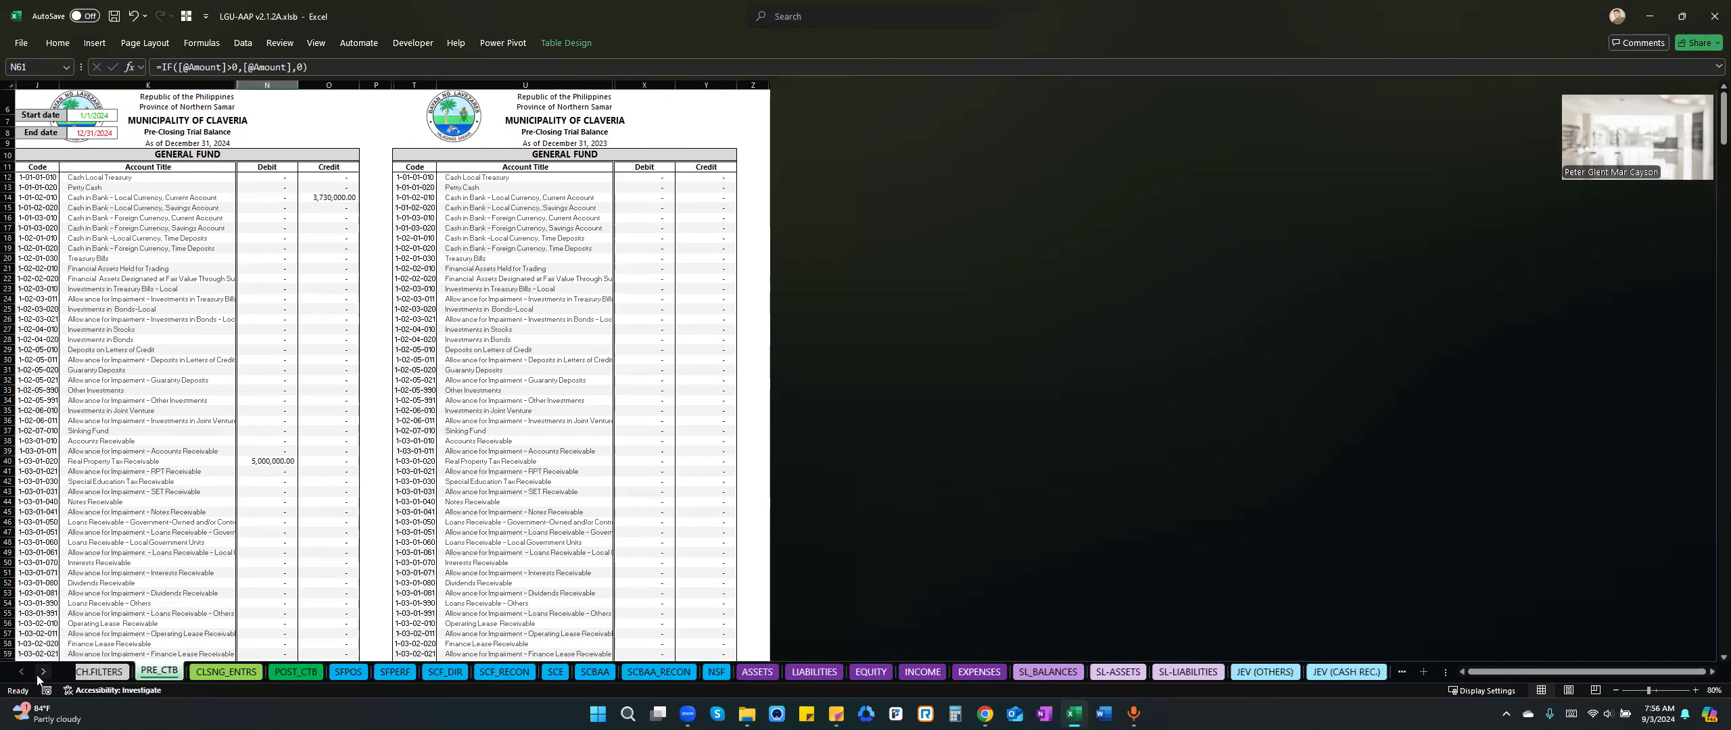
left_click(41, 673)
left_click(22, 672)
left_click(22, 671)
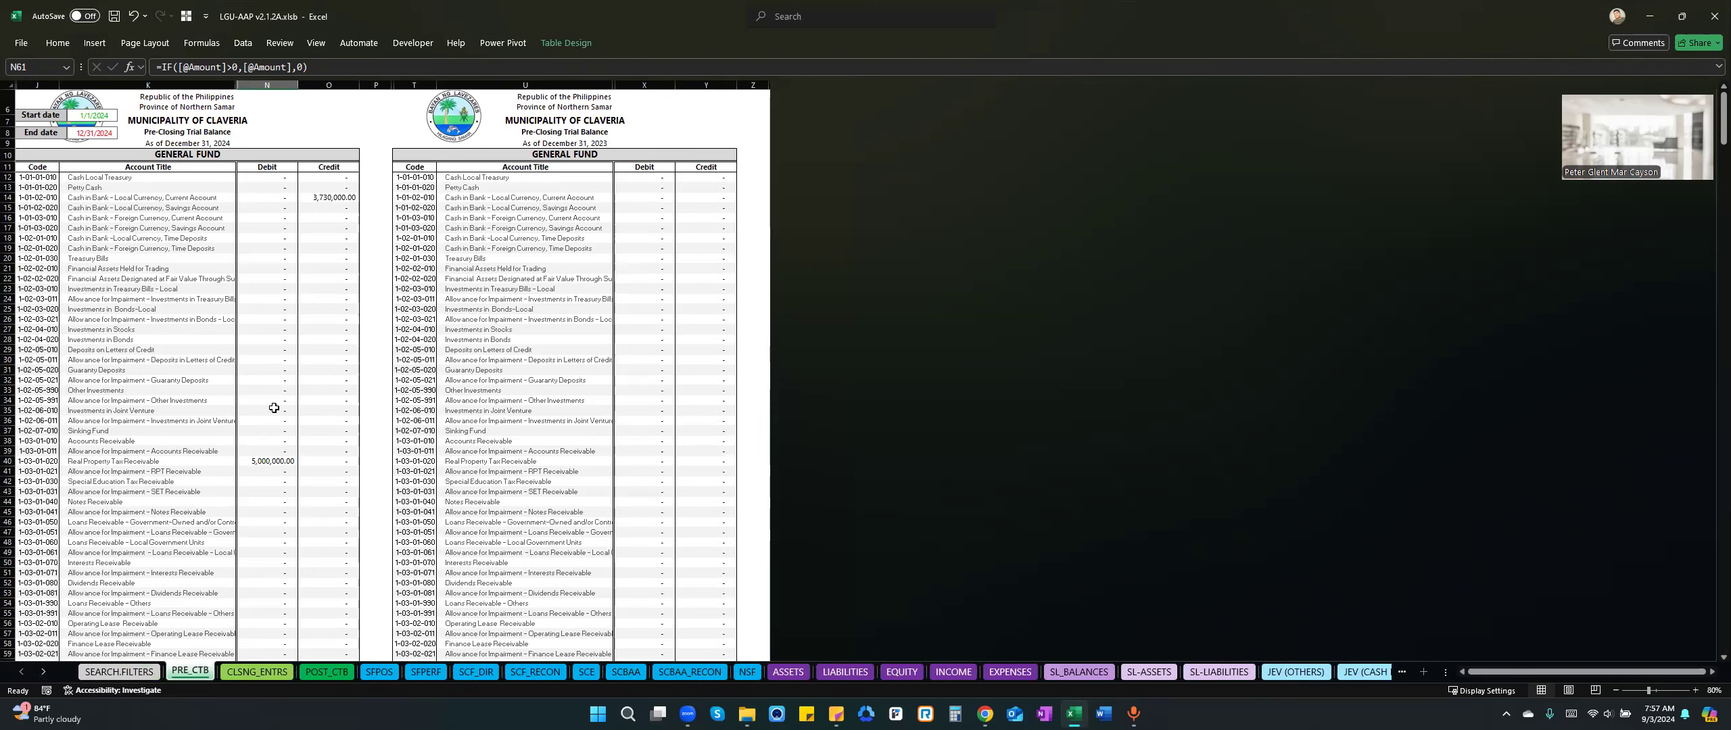
left_click(168, 269)
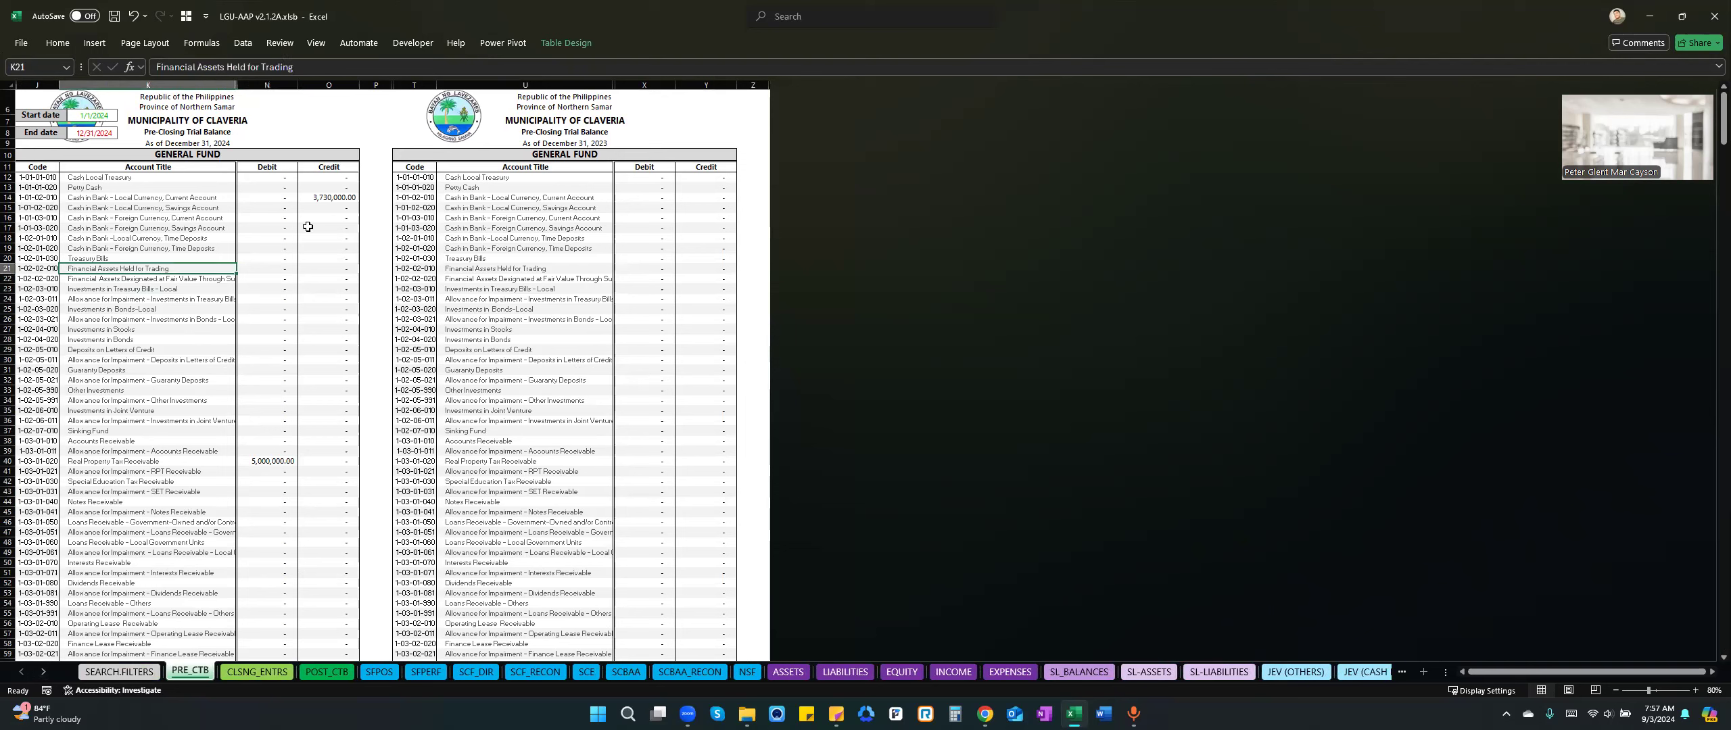
left_click(265, 155)
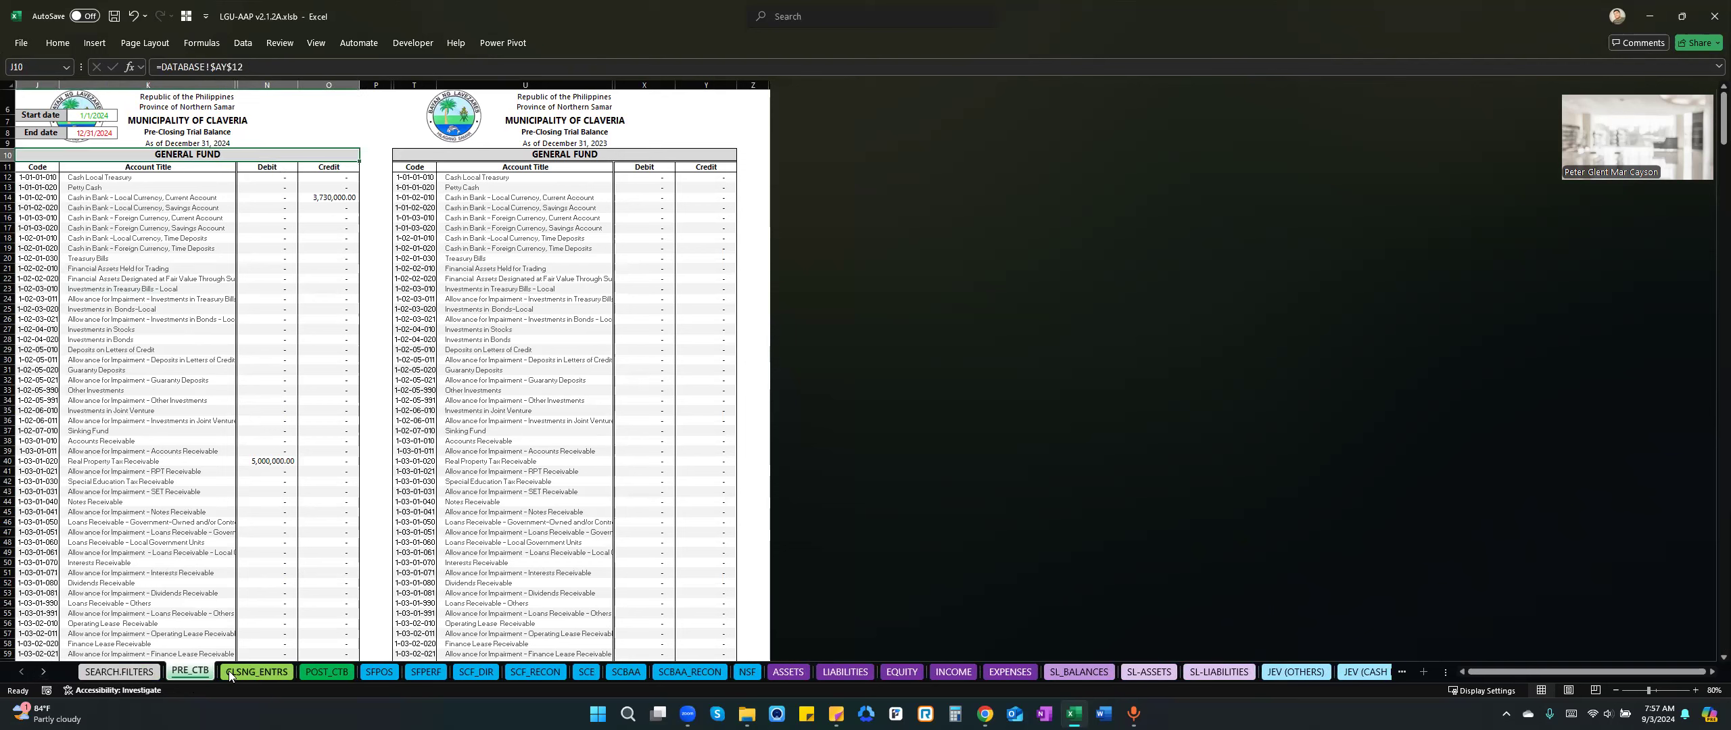
left_click(219, 198)
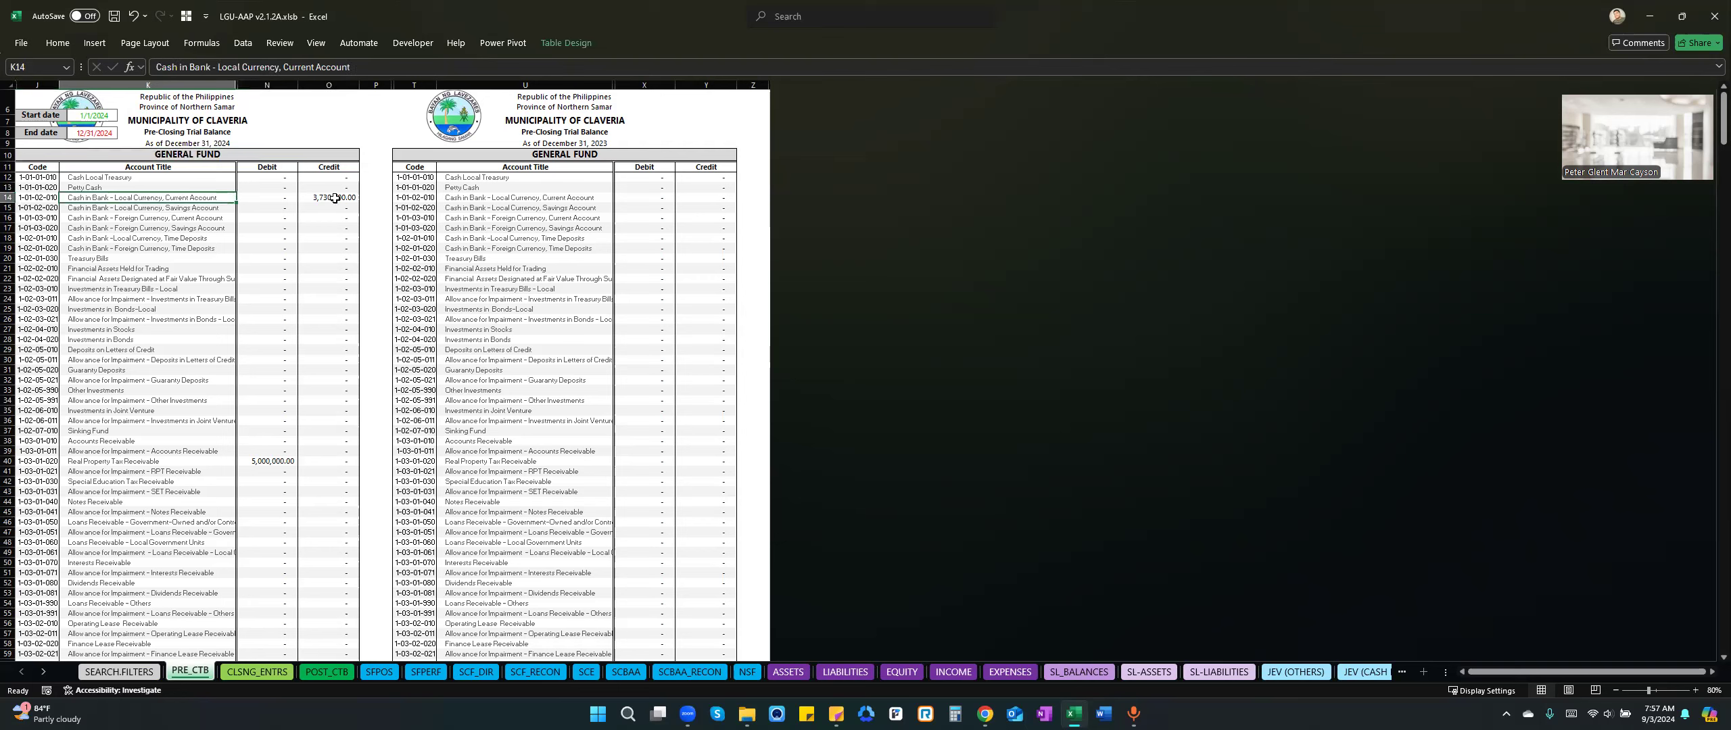
left_click(199, 215)
left_click(558, 200)
left_click(568, 229)
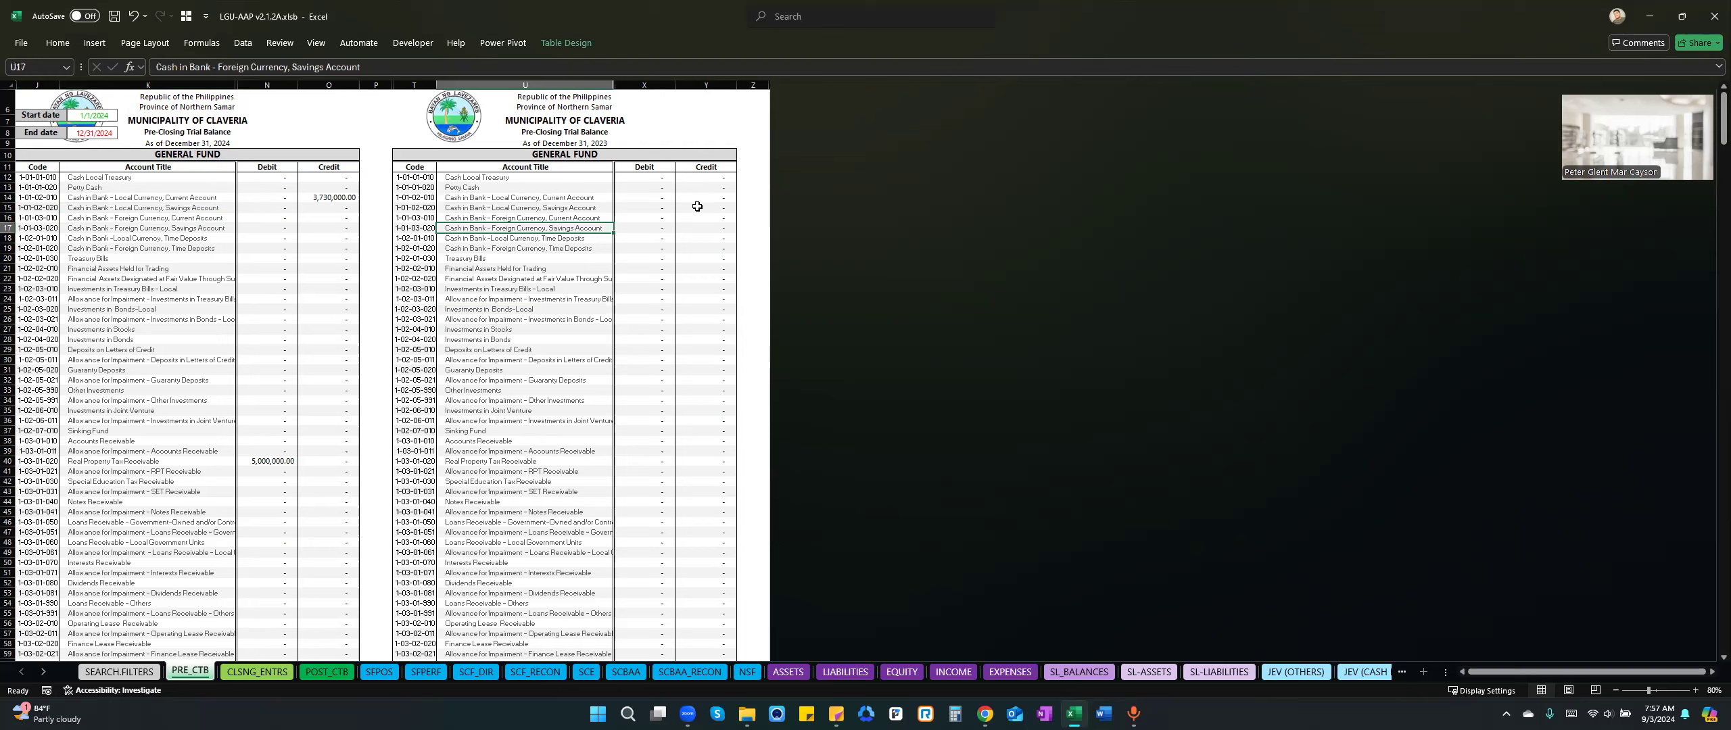
left_click(280, 155)
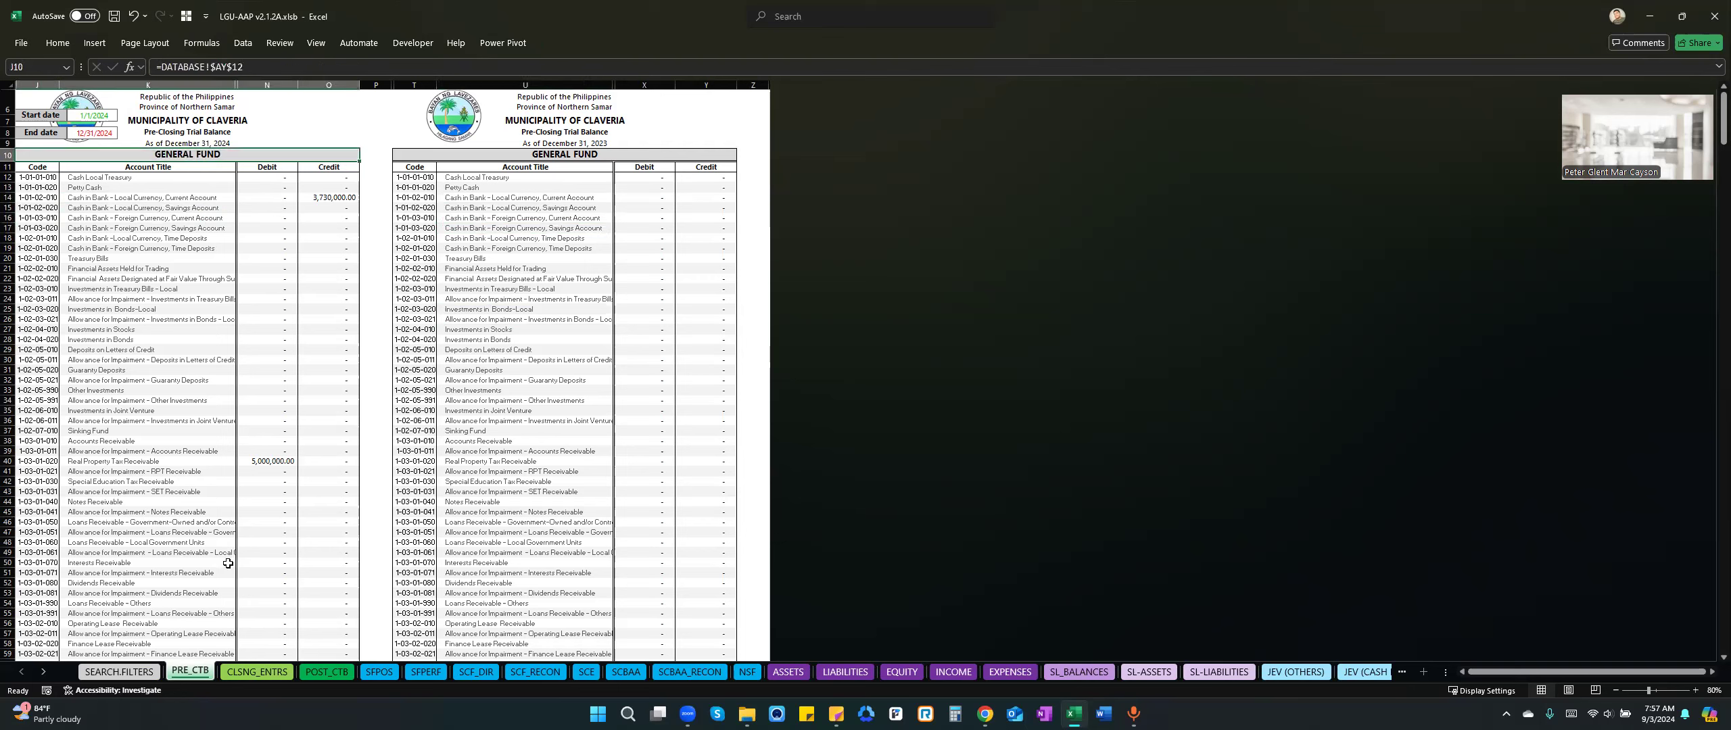
Open the February 2024 general journal on sheet GJ2 and dismiss the Data Entry Form.
left_click(37, 673)
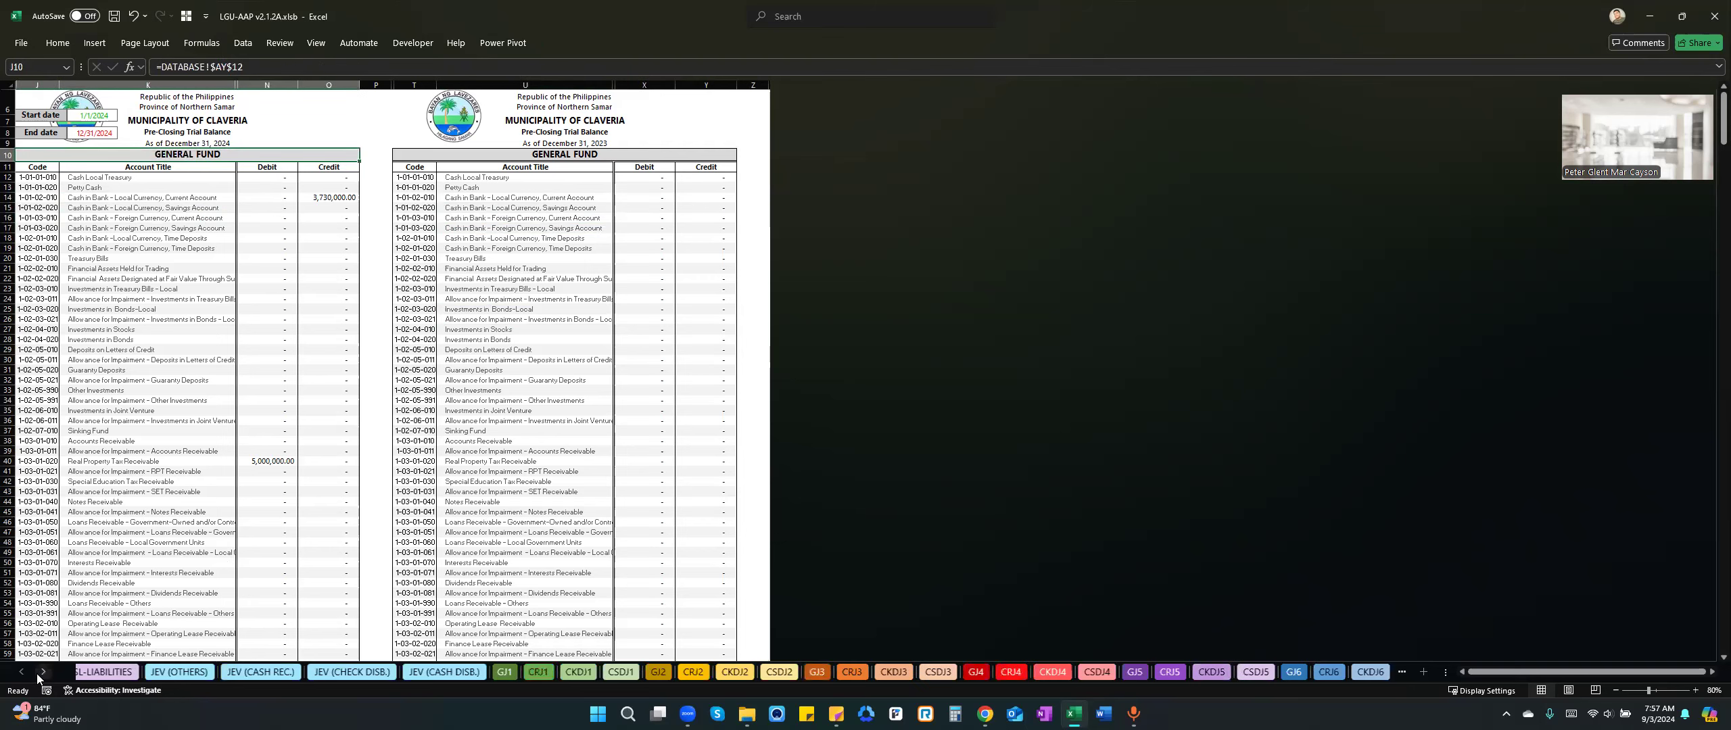
left_click(23, 673)
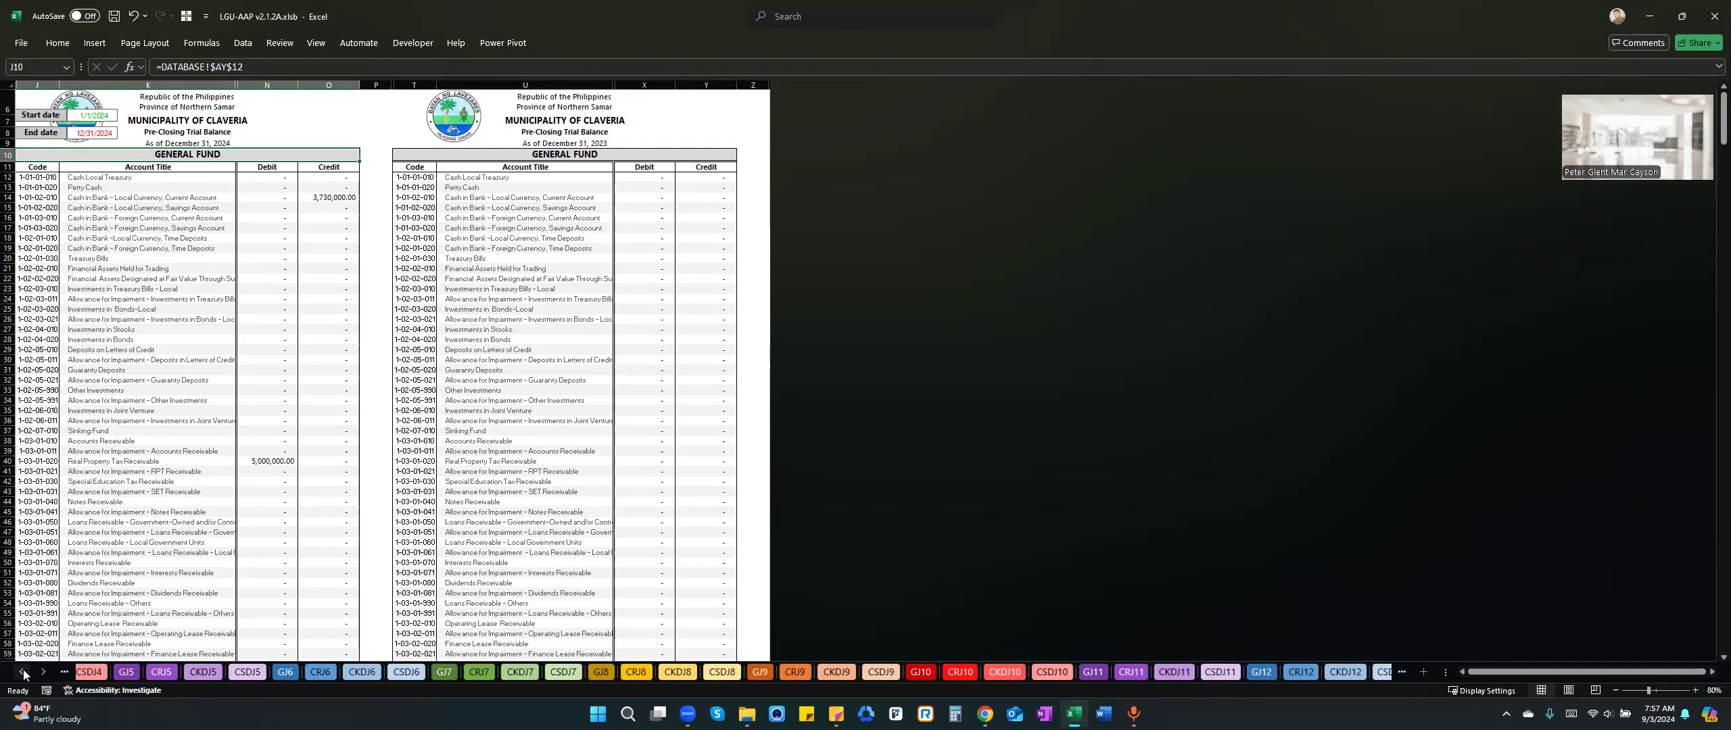
left_click(23, 673)
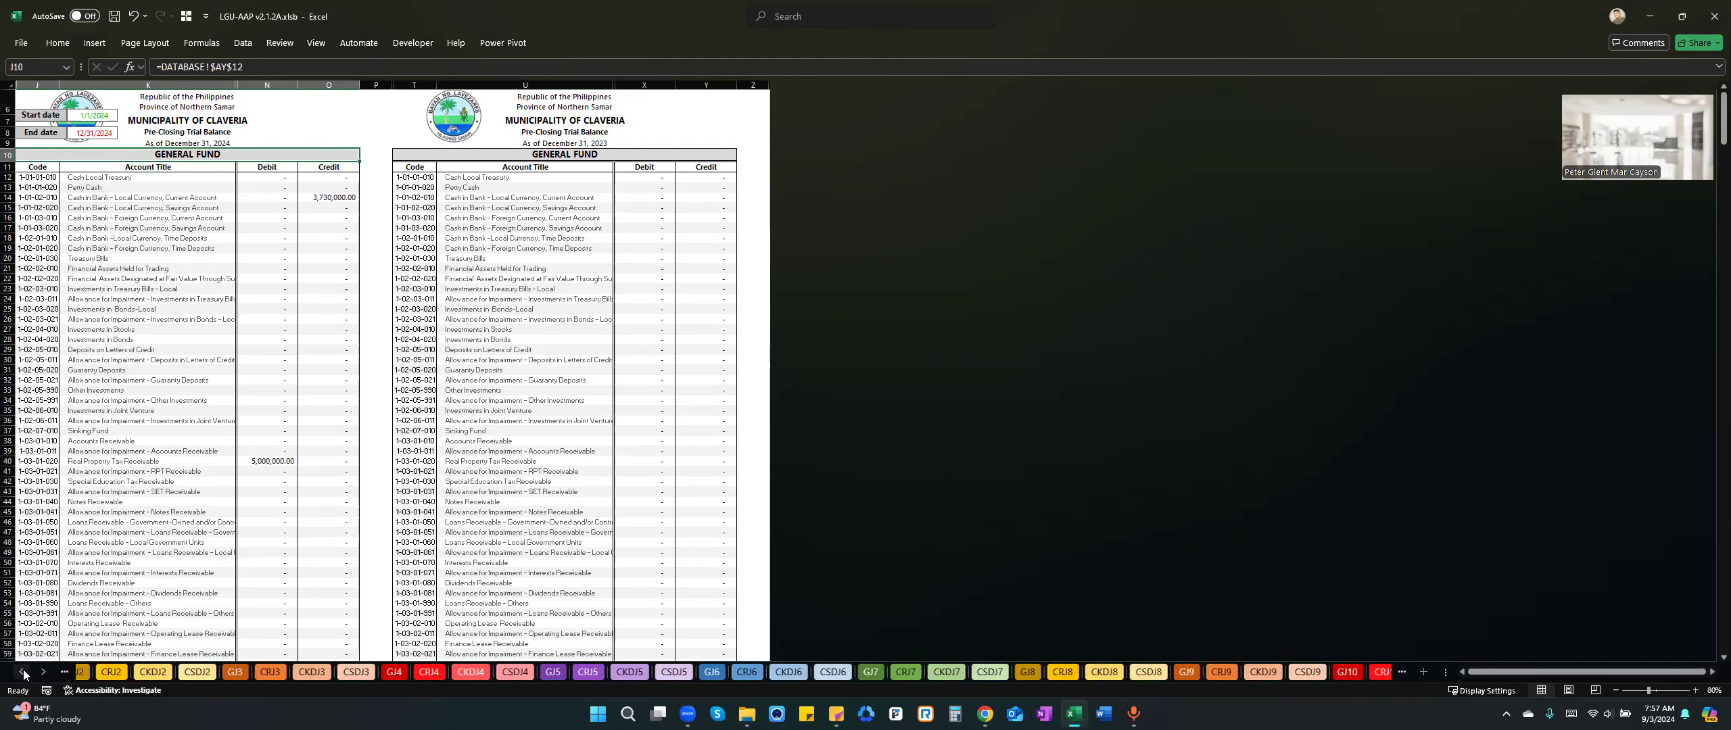
left_click(134, 672)
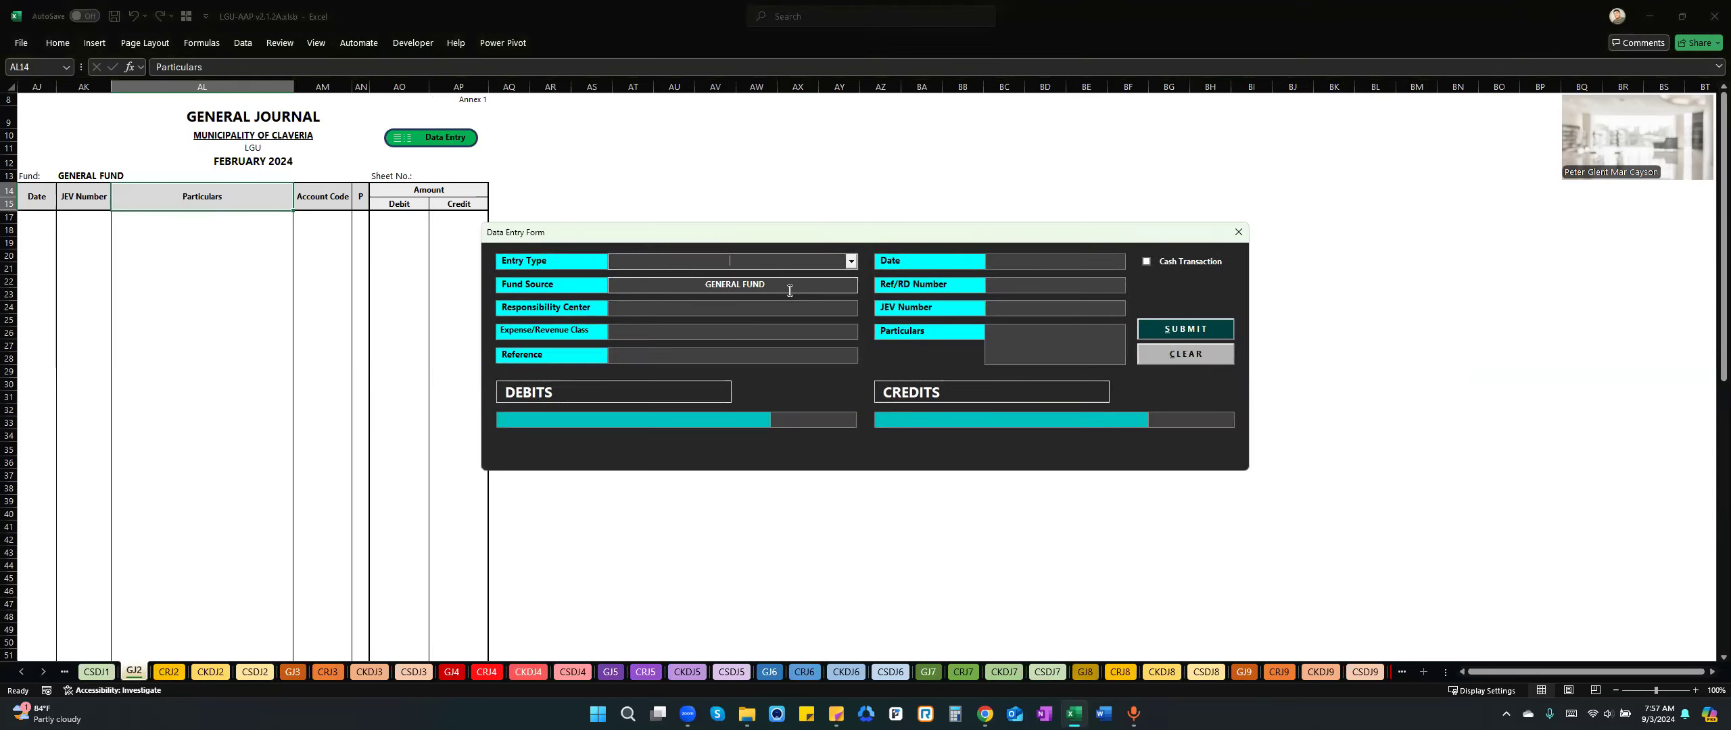
left_click(1238, 233)
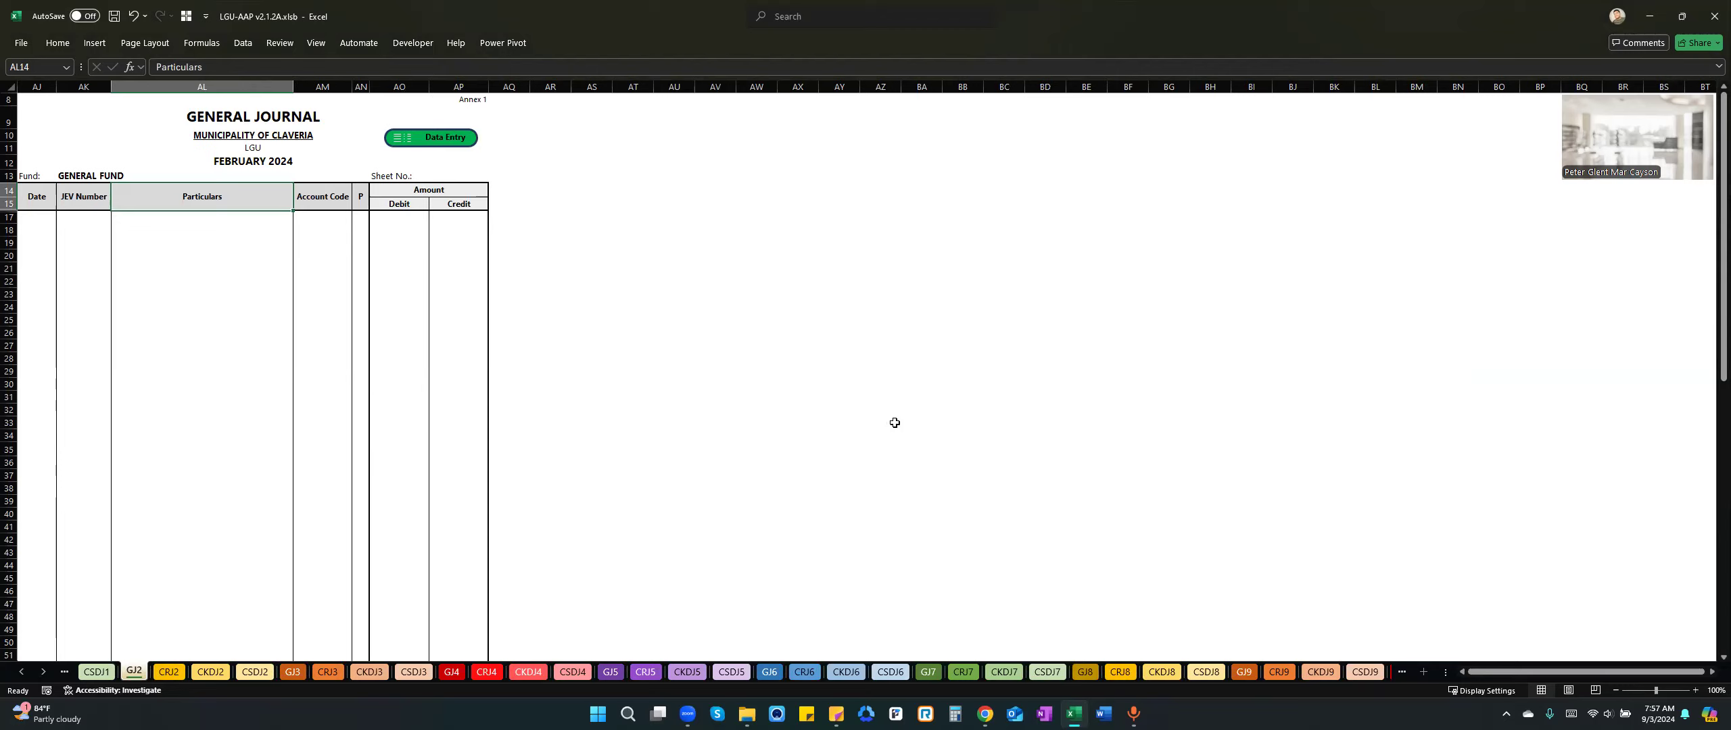
Examine the Account Code, P and Amount column headings of the February general journal.
left_click(337, 193)
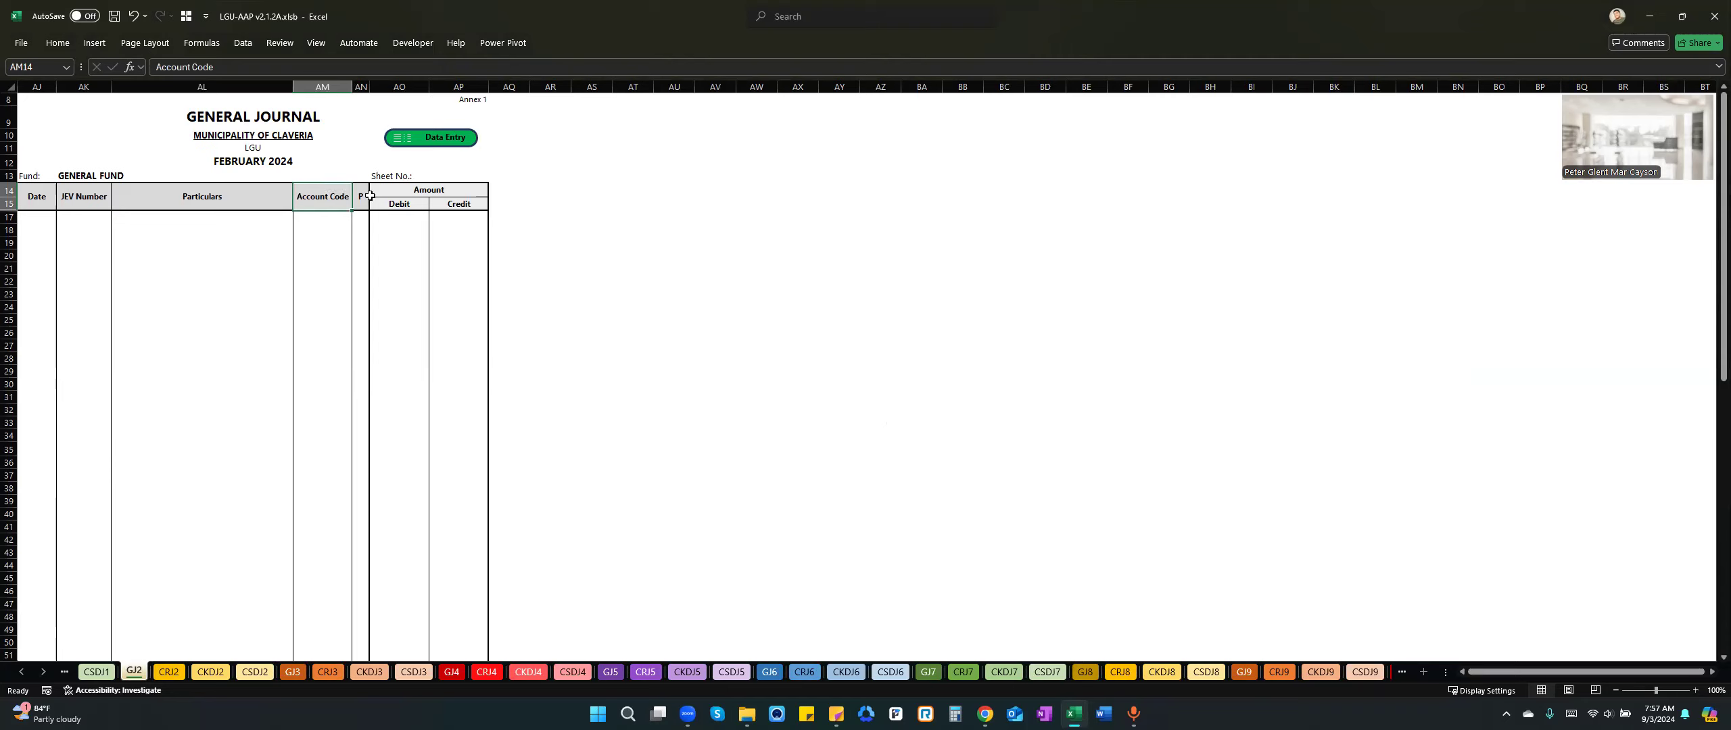
left_click(359, 197)
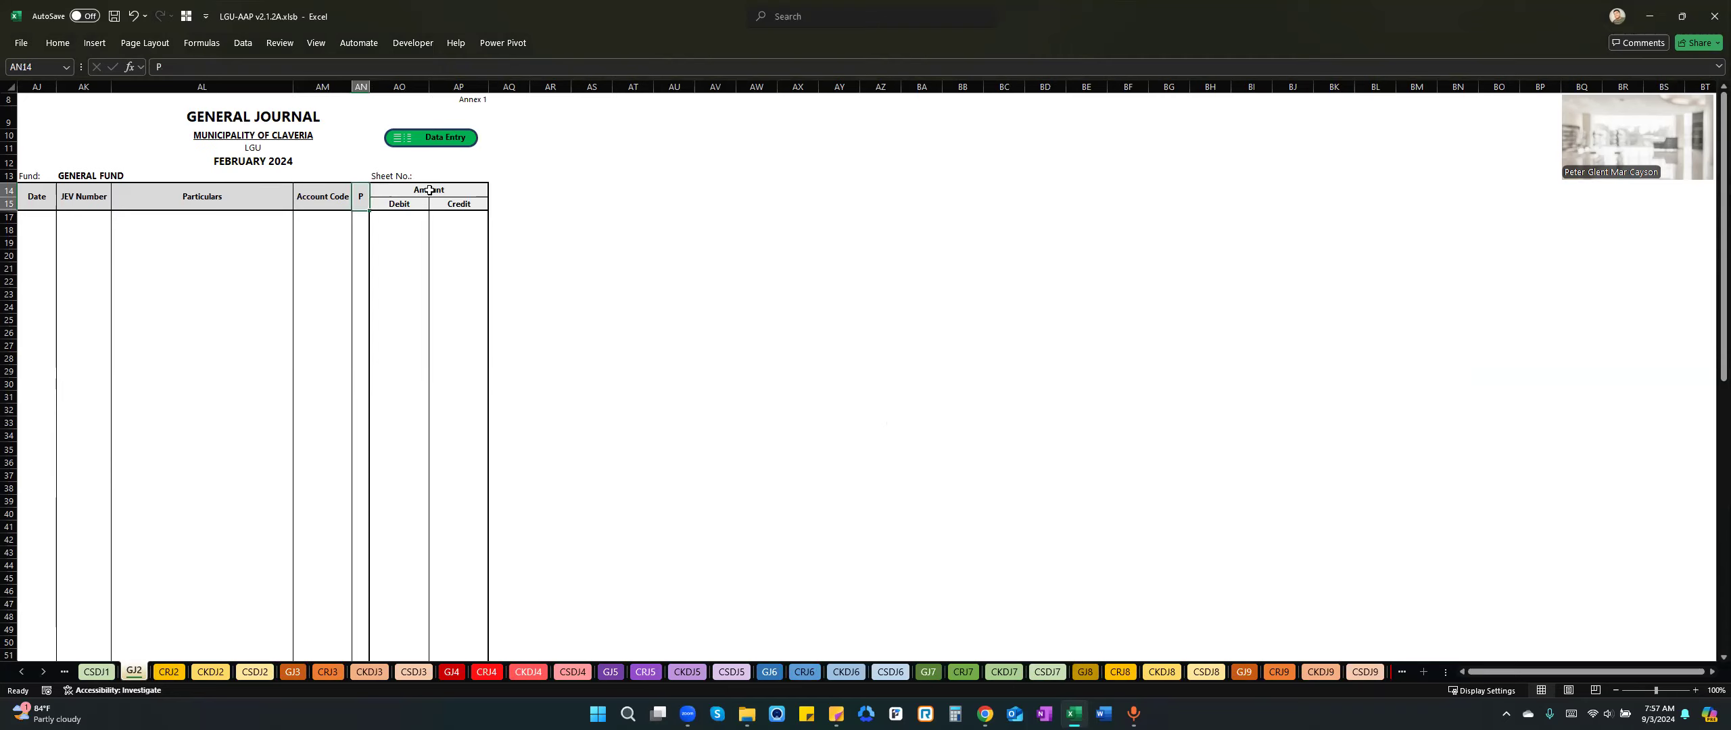
left_click(429, 190)
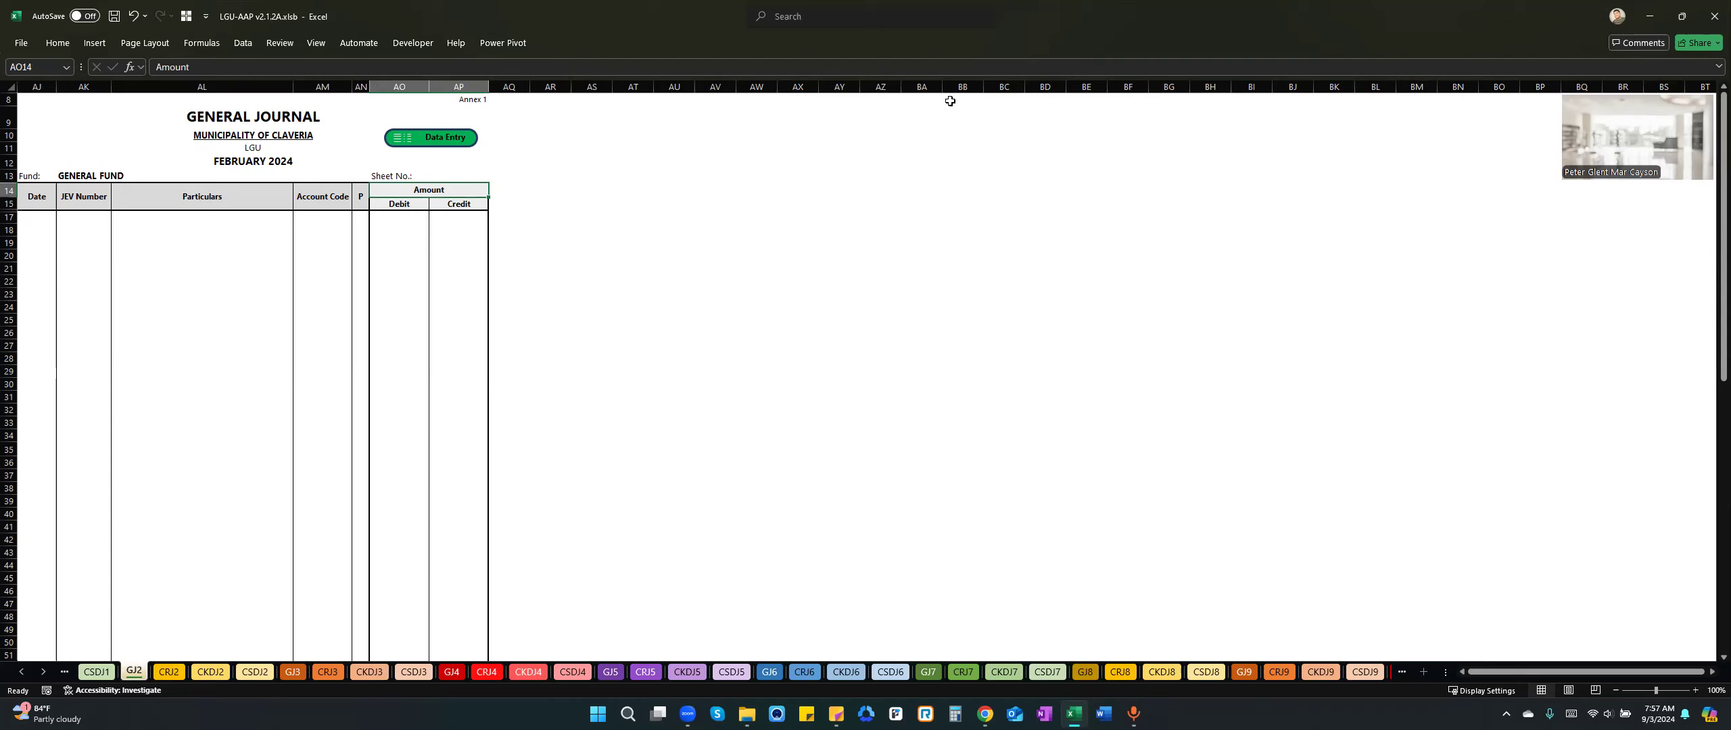